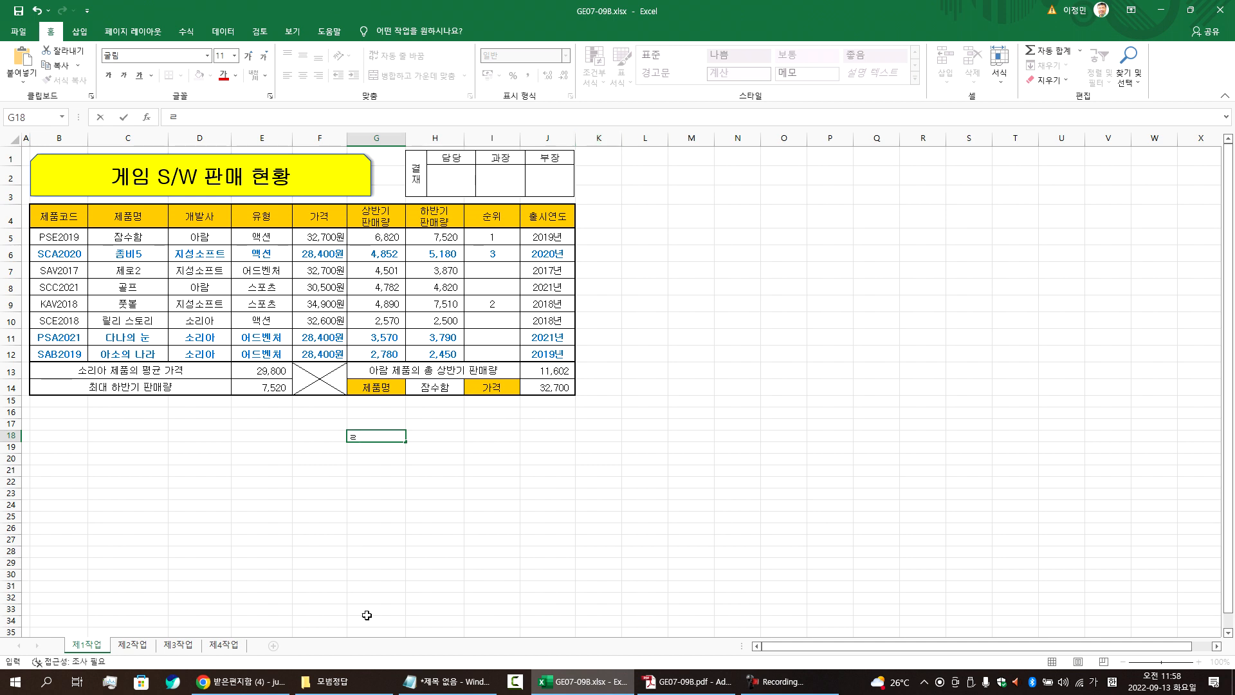
# Step: Check the formatting conditions in GE07-09B.pdf, return to the Excel workbook and finish the entry in cell G18
pyautogui.click(677, 688)
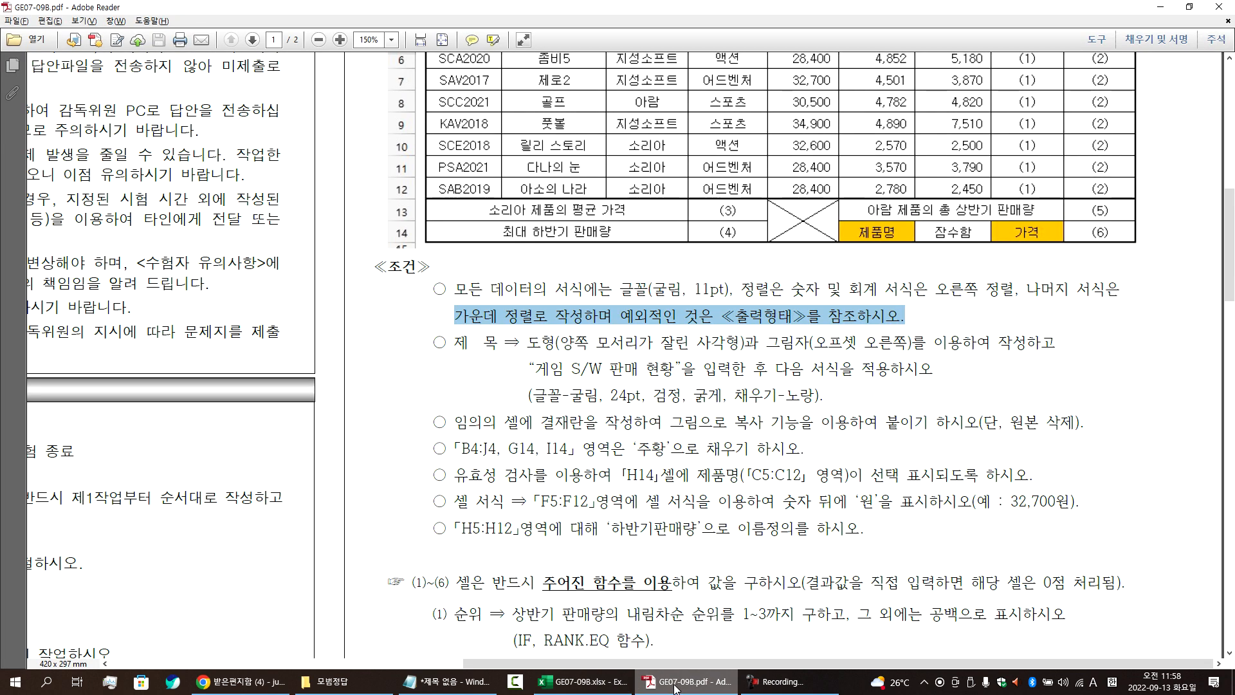
pyautogui.moveTo(582, 681)
pyautogui.click(557, 661)
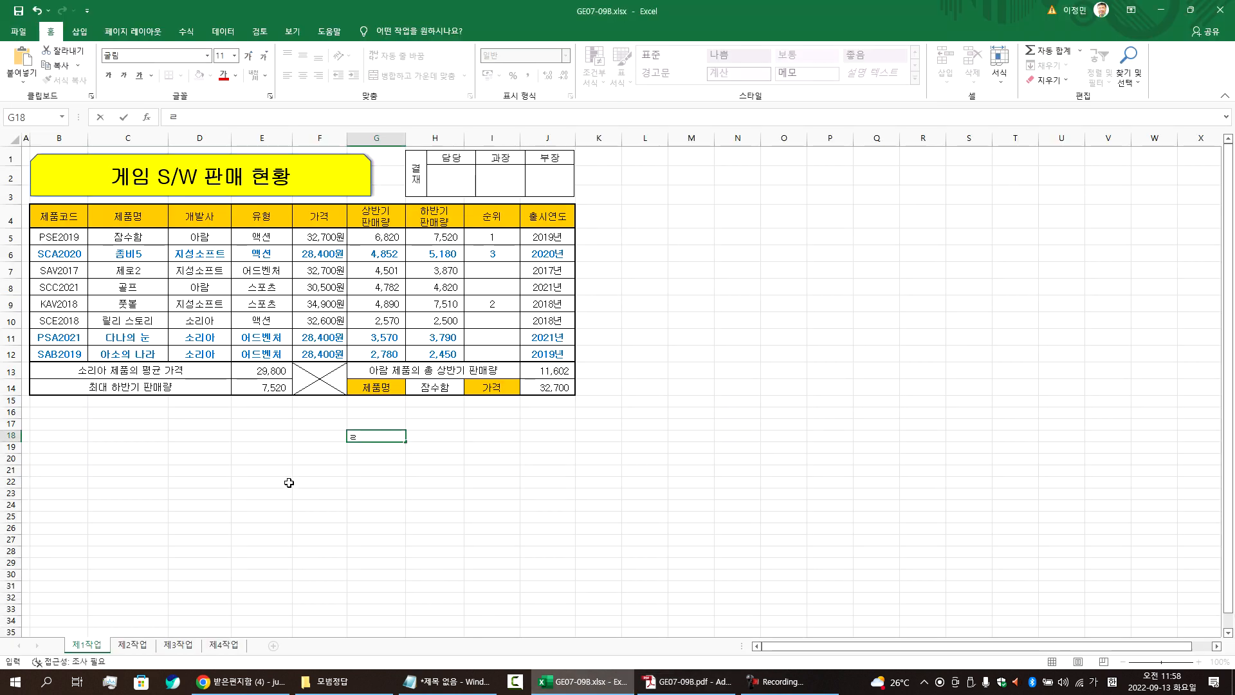
pyautogui.click(222, 435)
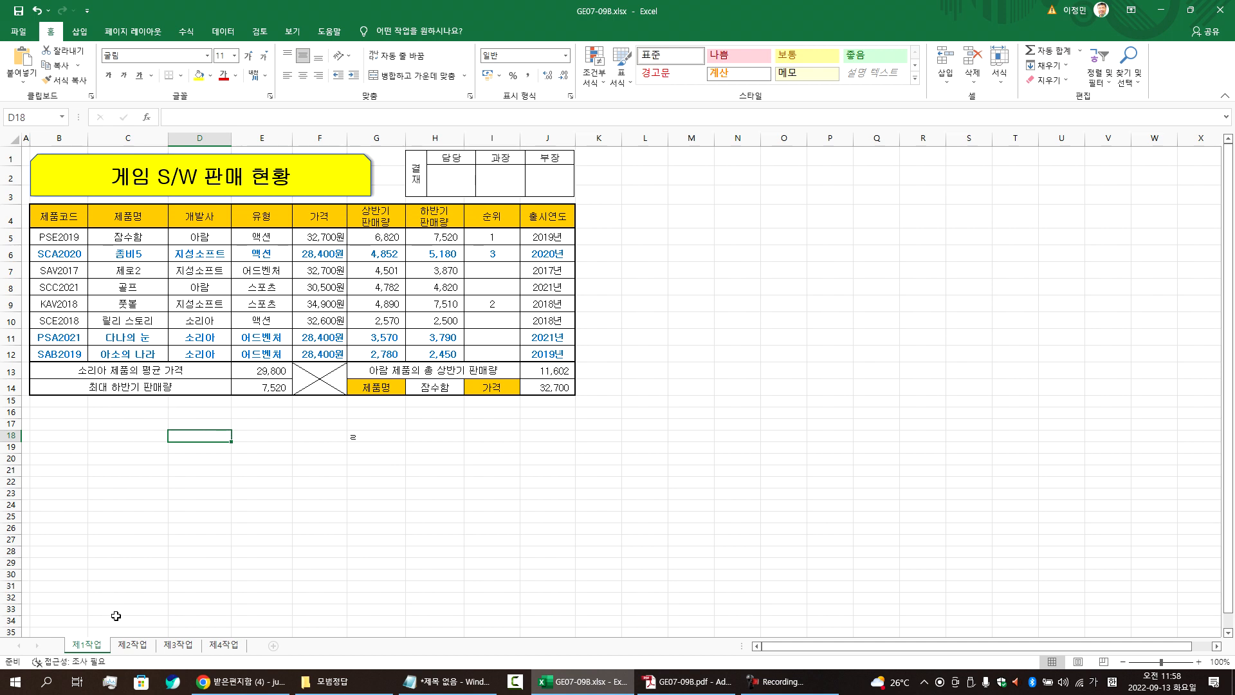
# Step: Insert a new worksheet after 제1작업 and examine the default widths of its columns A to C
pyautogui.click(274, 647)
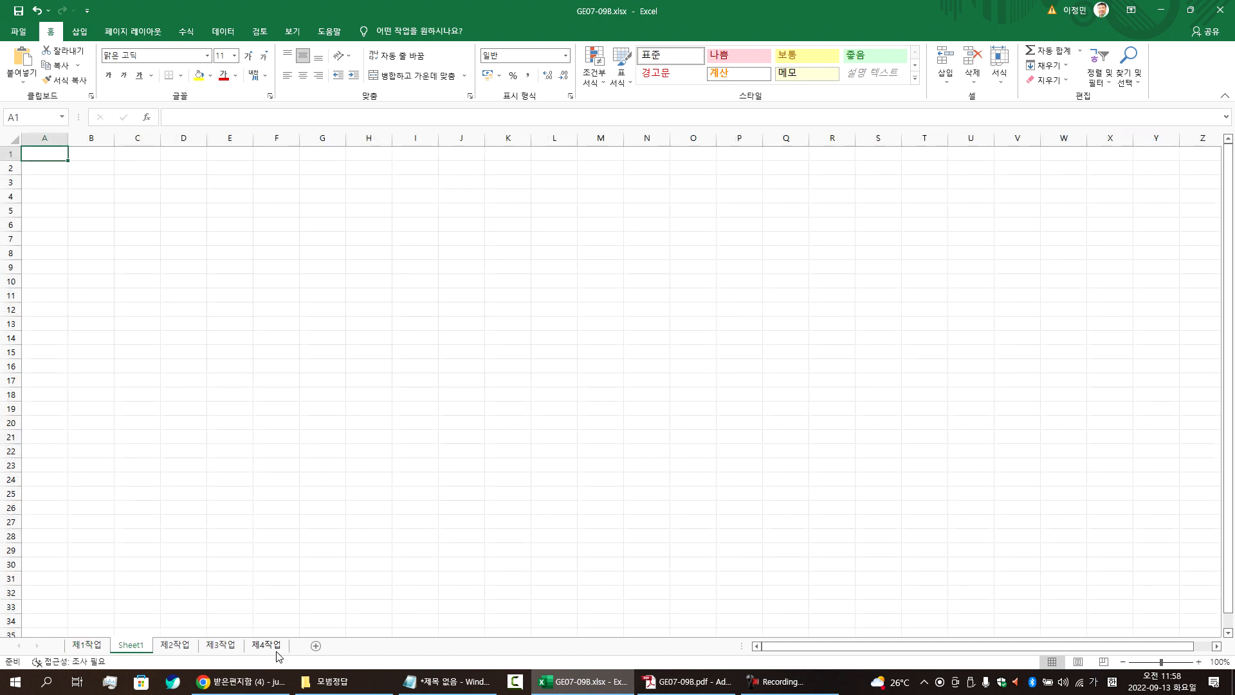
pyautogui.keyDown('ctrl'); pyautogui.scroll(7, 66, 253); pyautogui.keyUp('ctrl')
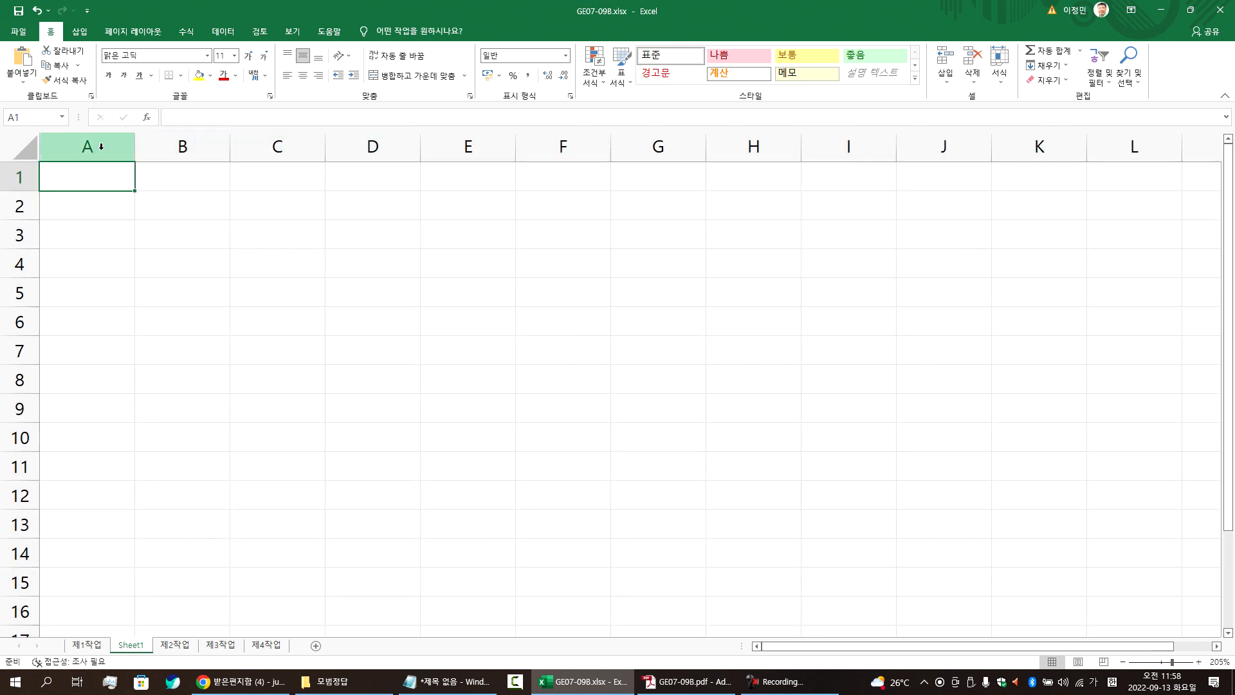
pyautogui.click(101, 147)
pyautogui.click(187, 147)
pyautogui.click(254, 147)
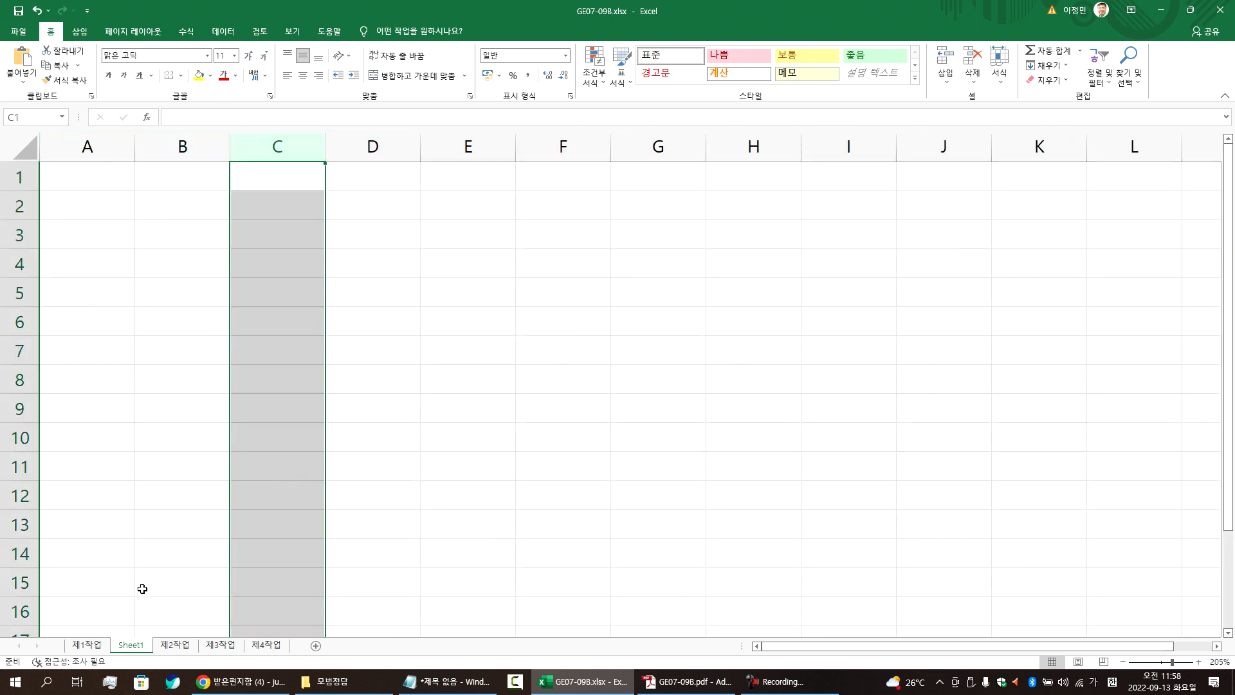
# Step: Examine the width of column A on the 제1작업 sheet against its neighbouring columns
pyautogui.click(88, 644)
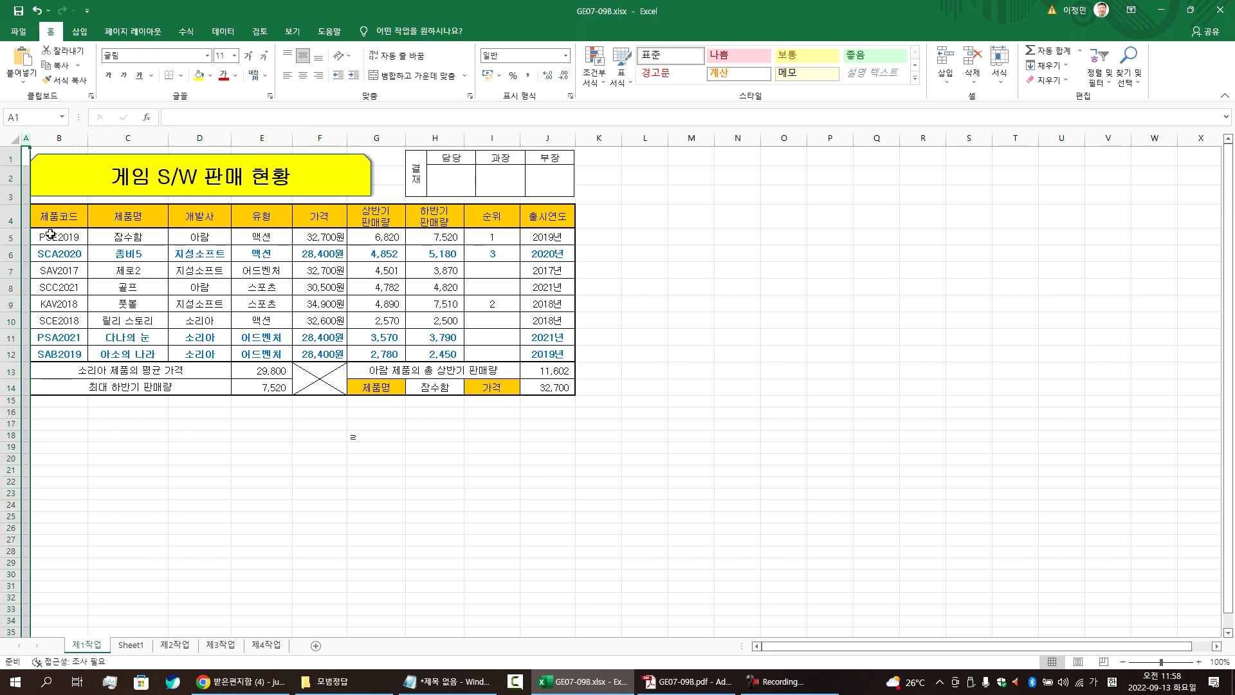
pyautogui.keyDown('ctrl'); pyautogui.scroll(7, 69, 330); pyautogui.keyUp('ctrl')
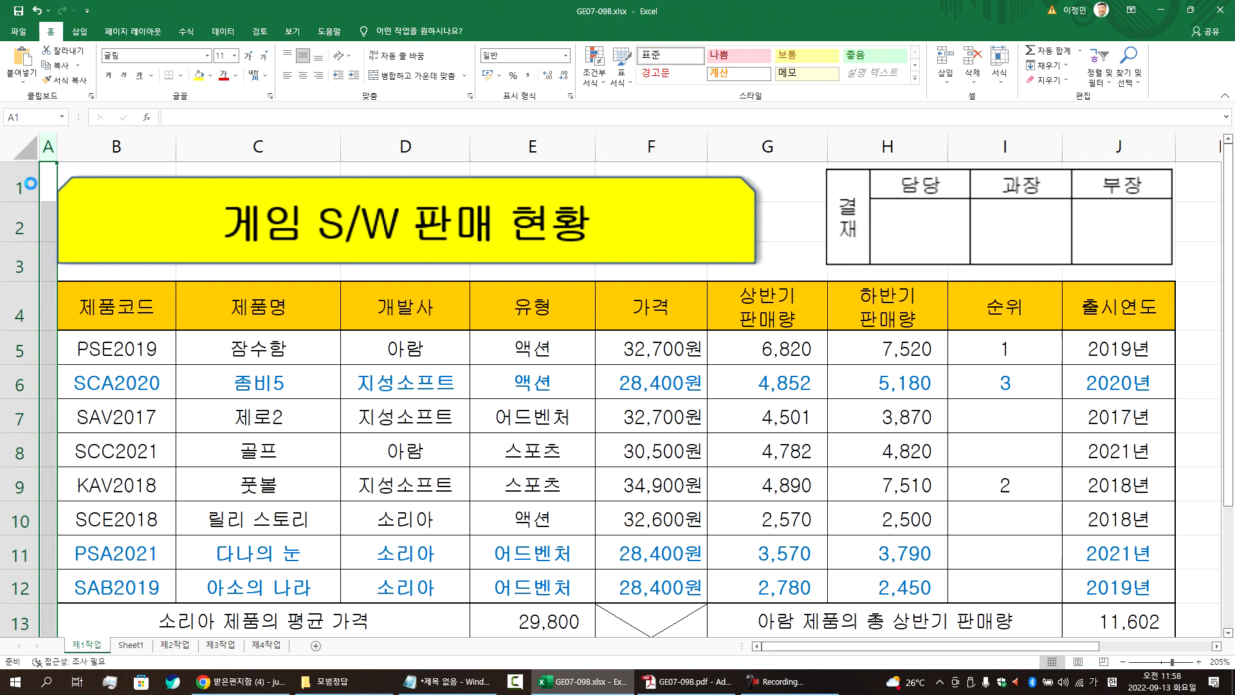
pyautogui.keyDown('ctrl'); pyautogui.scroll(3, 95, 160); pyautogui.keyUp('ctrl')
pyautogui.click(266, 141)
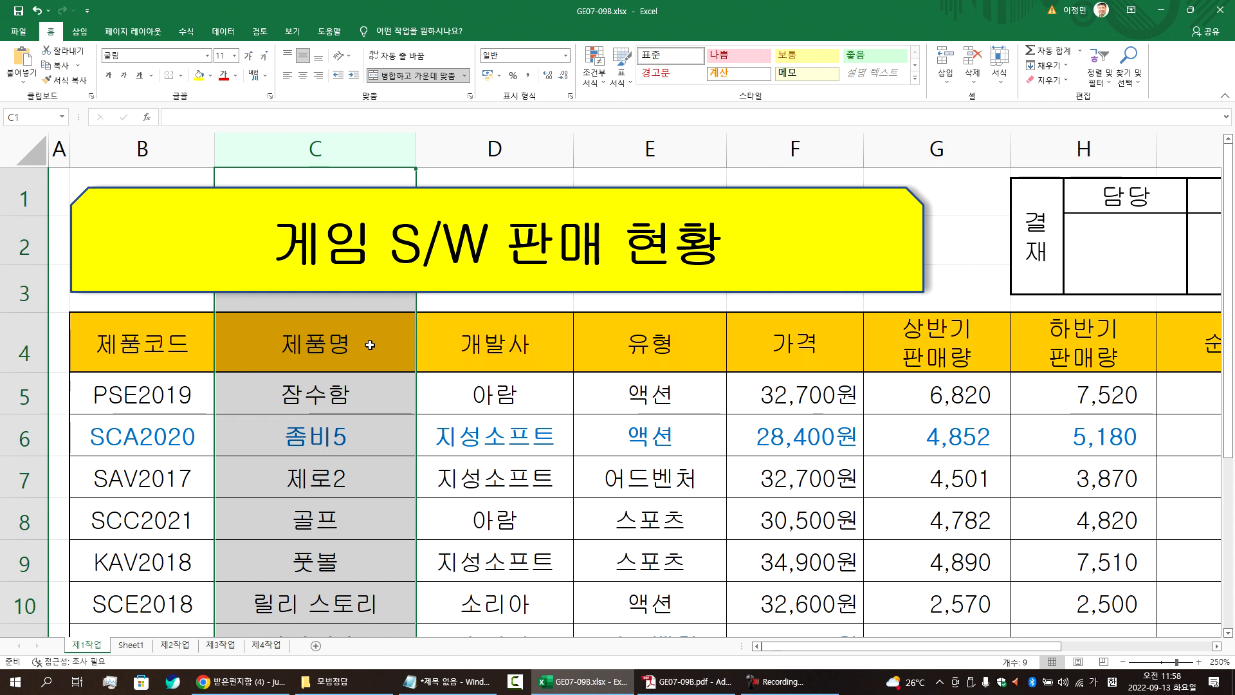
pyautogui.click(189, 347)
pyautogui.click(58, 147)
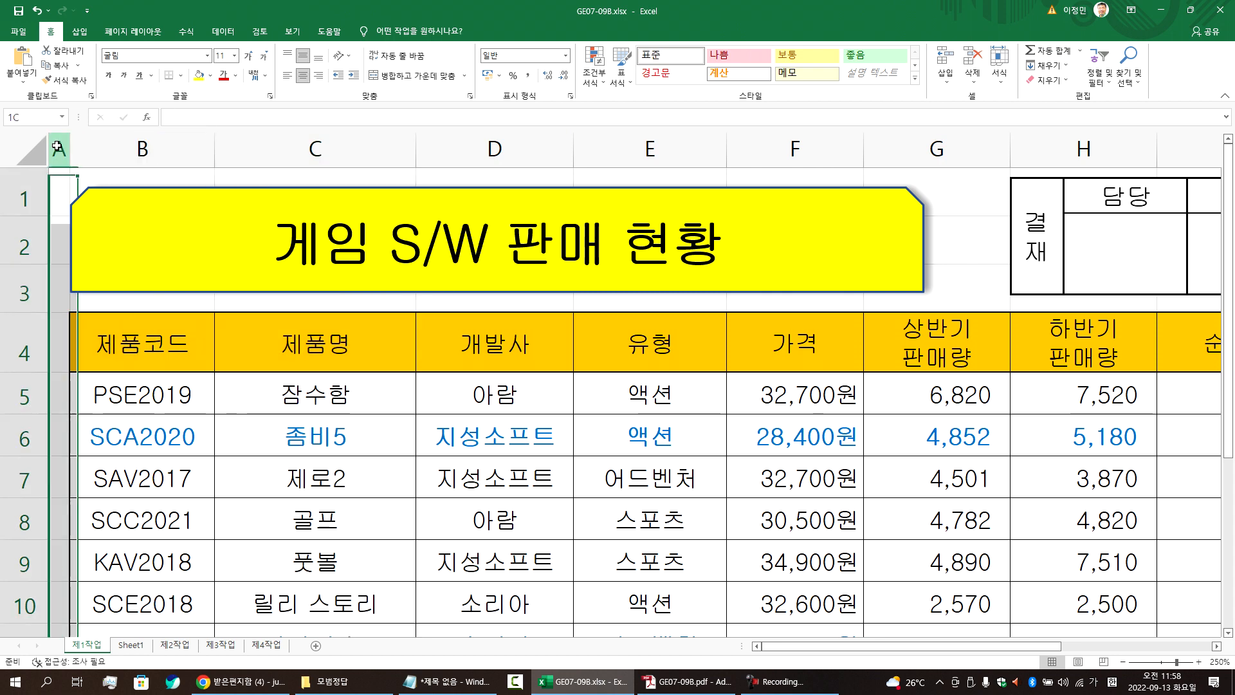
# Step: Switch to Notepad and insert "(영문자 또는 숫자 1글자)" after "'1'로" in the column A width note
pyautogui.hotkey('alt', 'Tab')
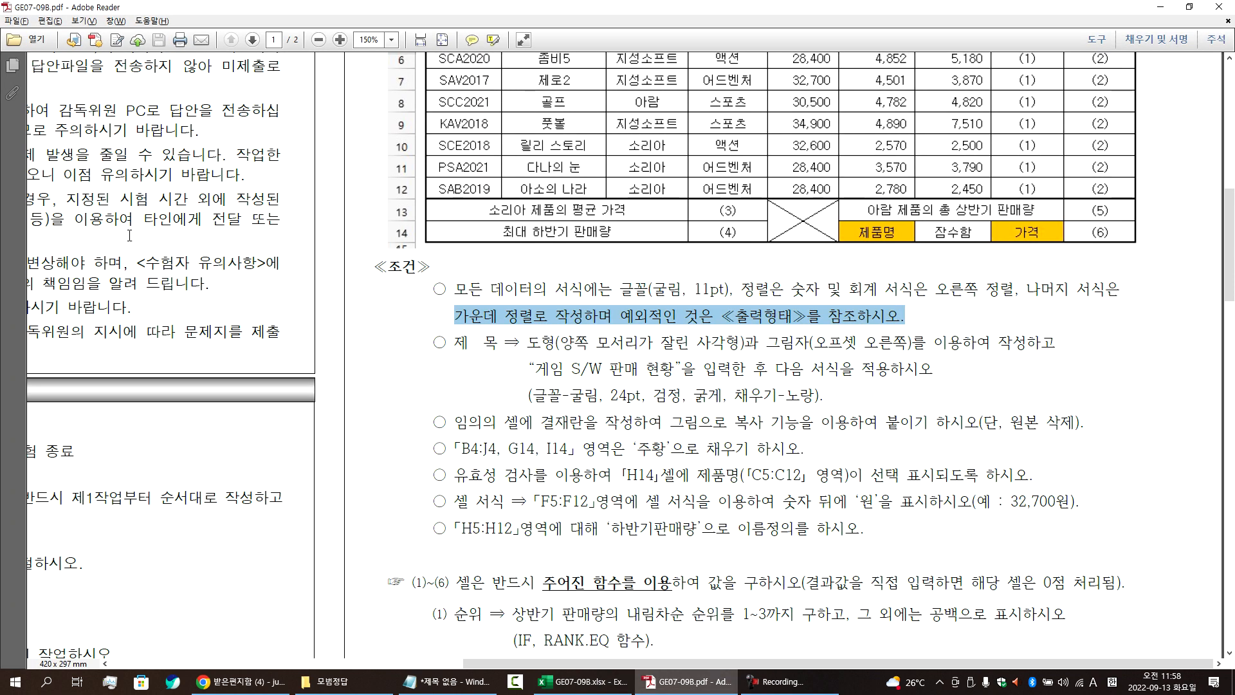
pyautogui.hotkey('alt', 'Tab')
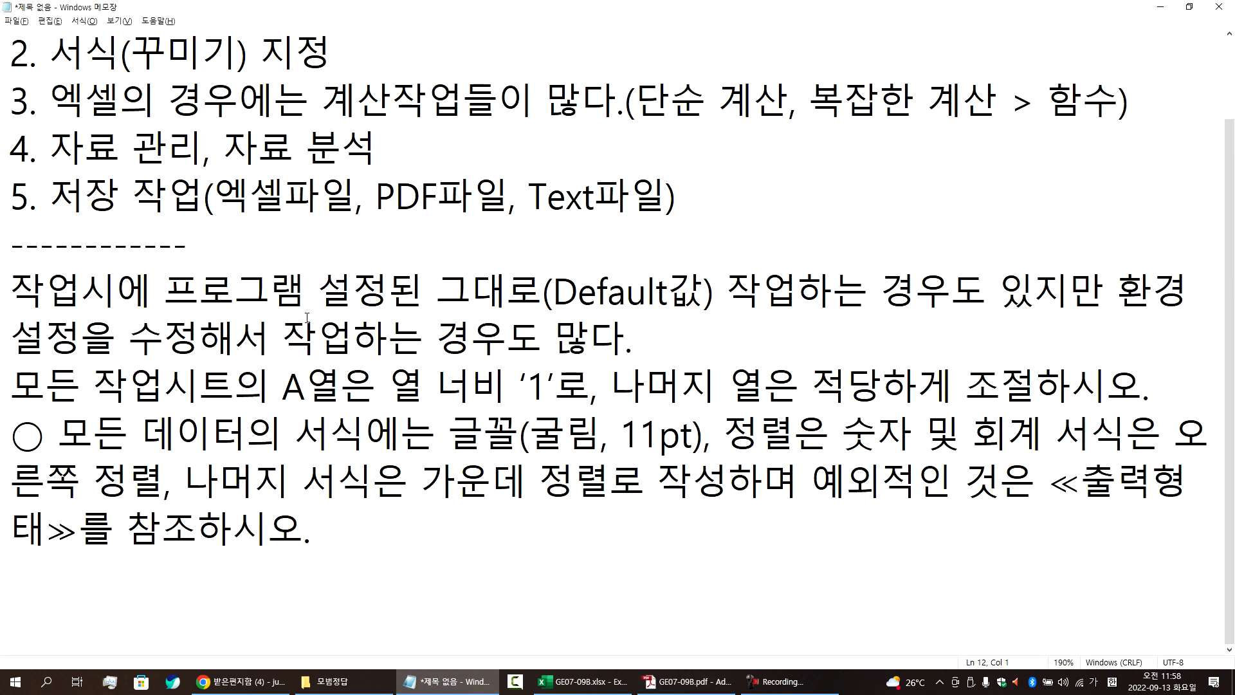
pyautogui.click(580, 383)
pyautogui.write('(여ㅇ문자')
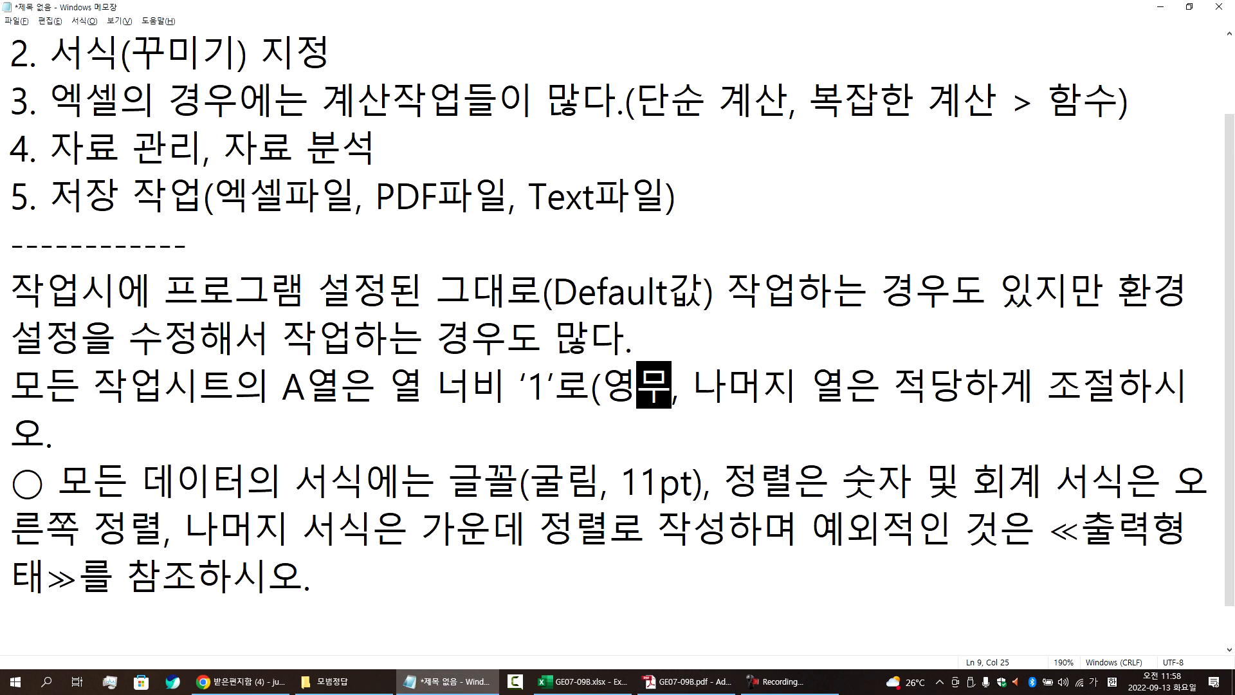
pyautogui.write(' 또는 숫자')
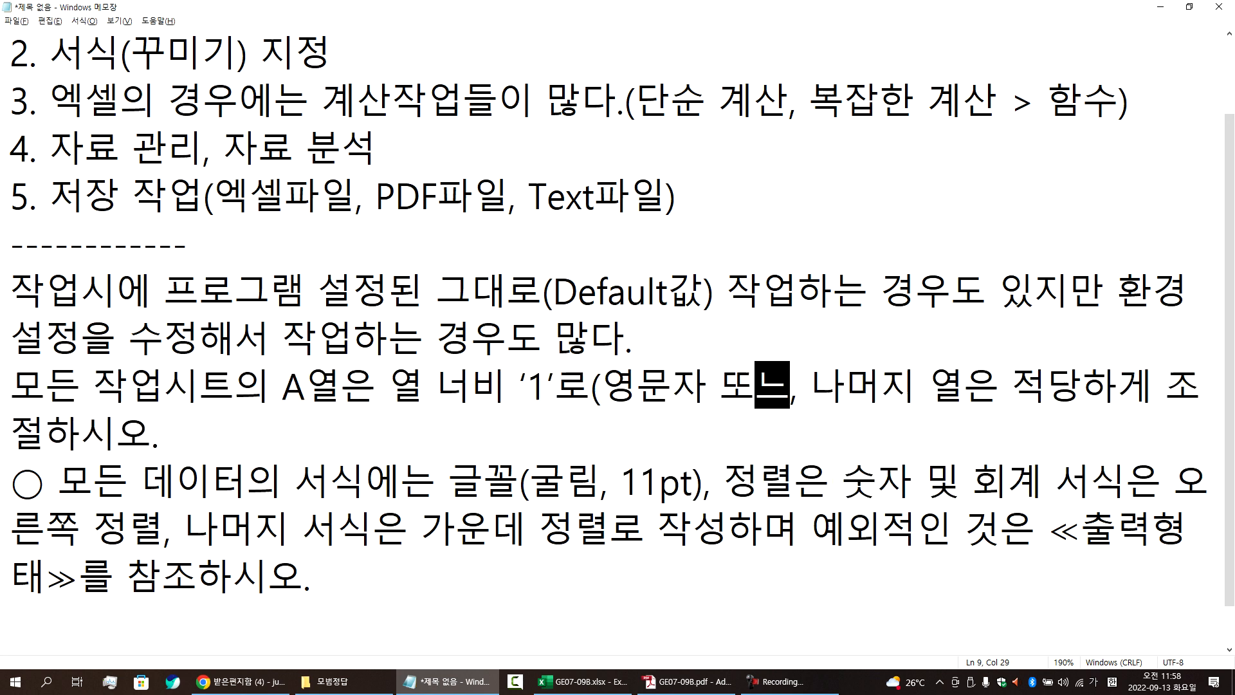
pyautogui.write(' 1글자)')
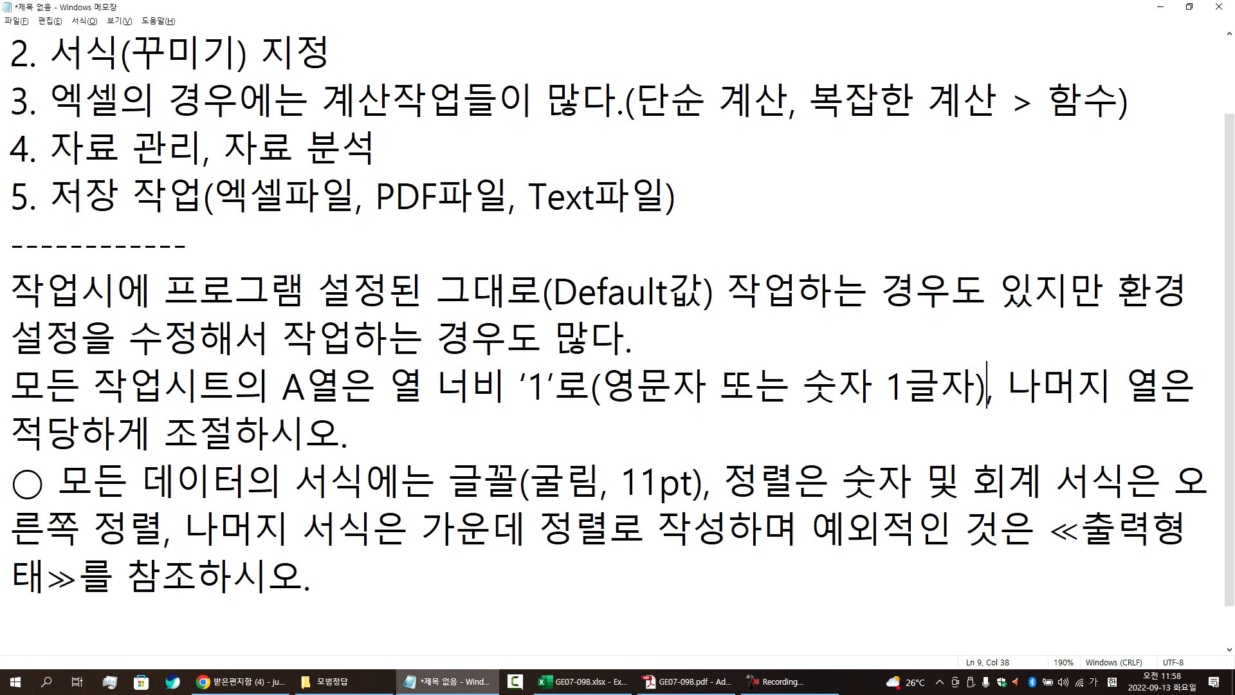
# Step: Switch to the PDF and examine the sheet naming rule for 제1작업 through 제4작업 under 답안 작성요령
pyautogui.hotkey('alt', 'Tab')
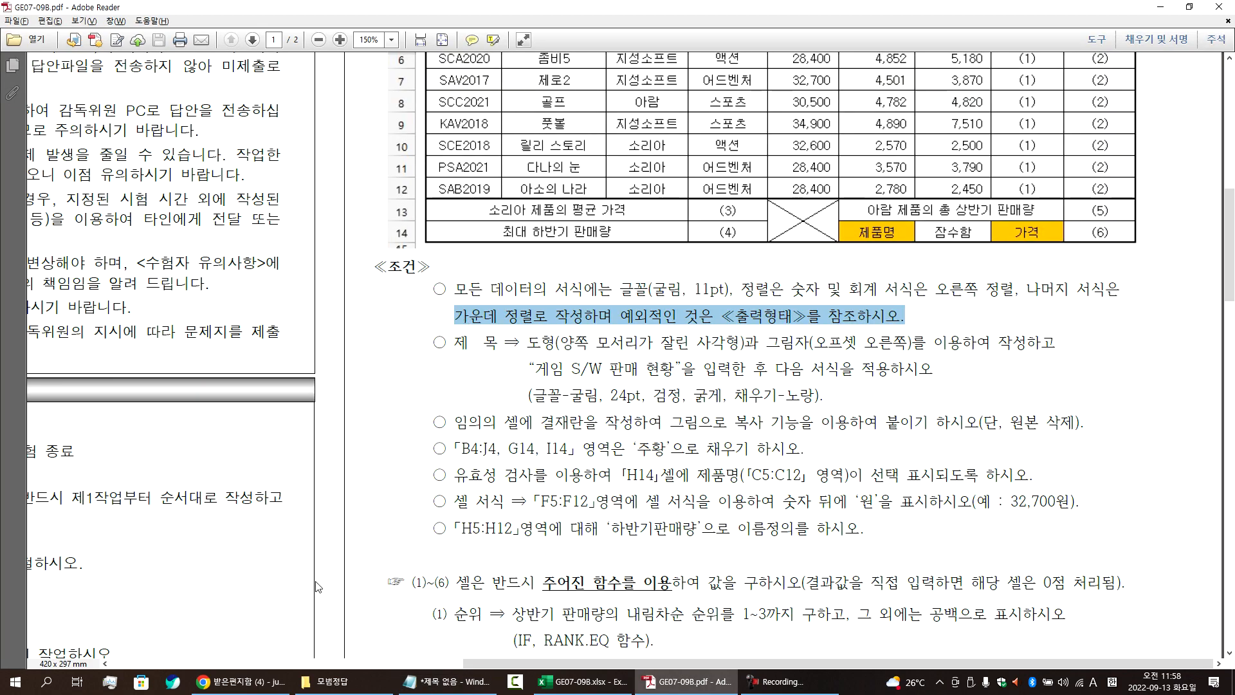
pyautogui.moveTo(489, 665); pyautogui.dragTo(148, 524)
pyautogui.click(214, 664)
pyautogui.scroll(-3, 225, 577)
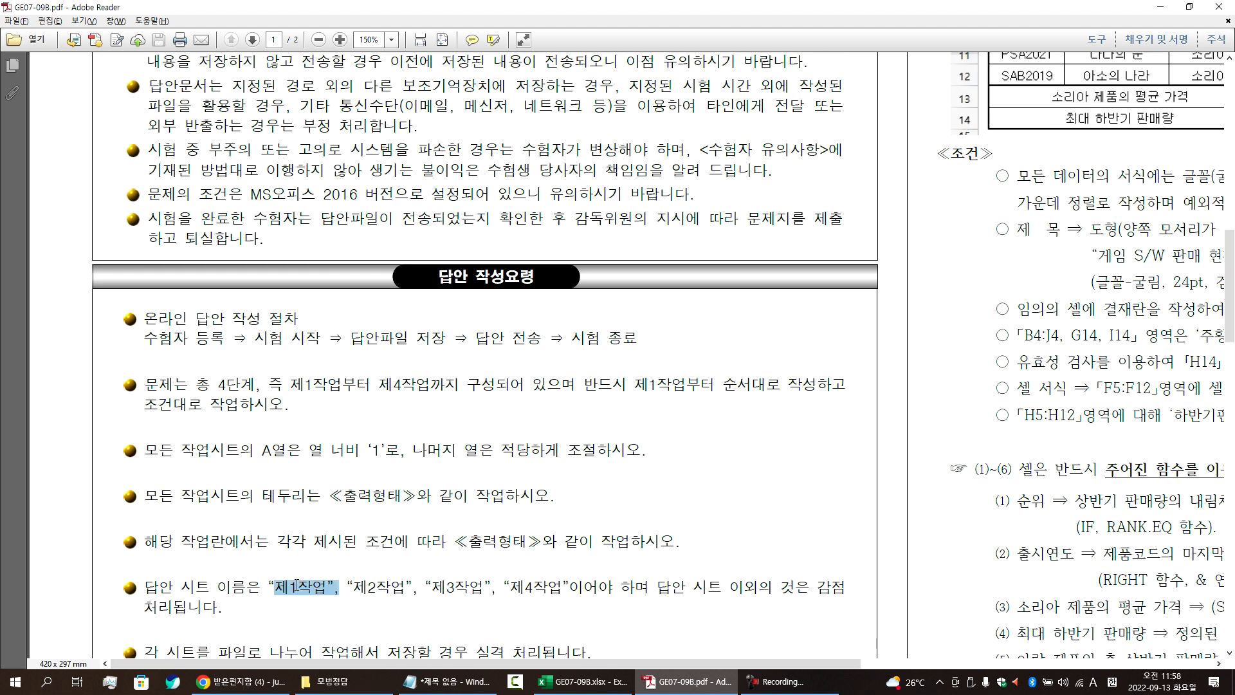
pyautogui.tripleClick(297, 587)
pyautogui.click(534, 586)
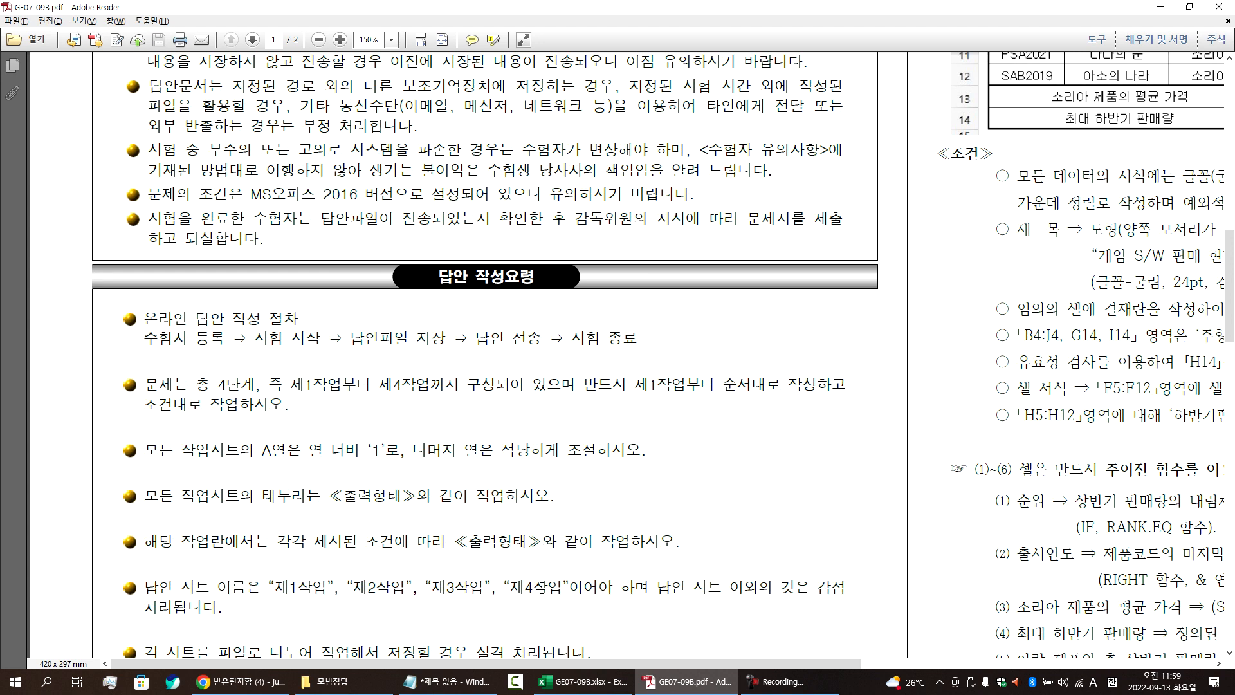
# Step: Switch to Excel, create a blank workbook and add two worksheets, ending on Sheet1
pyautogui.click(582, 681)
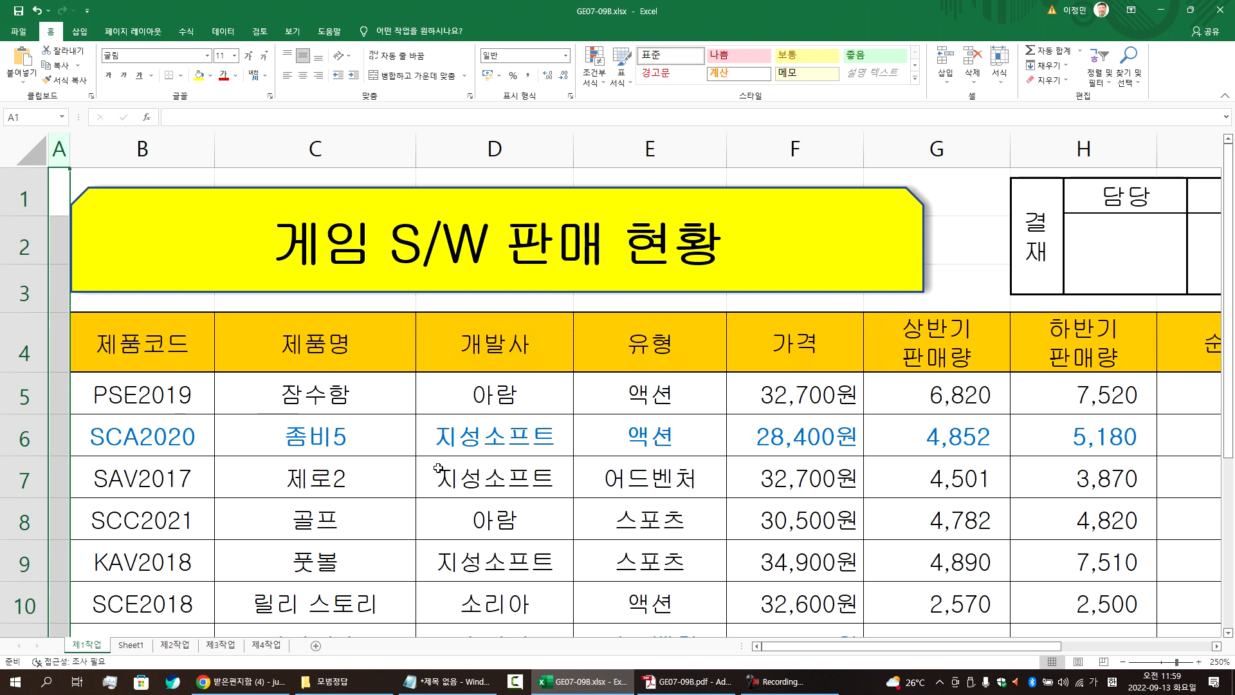
pyautogui.hotkey('ctrl', 'n')
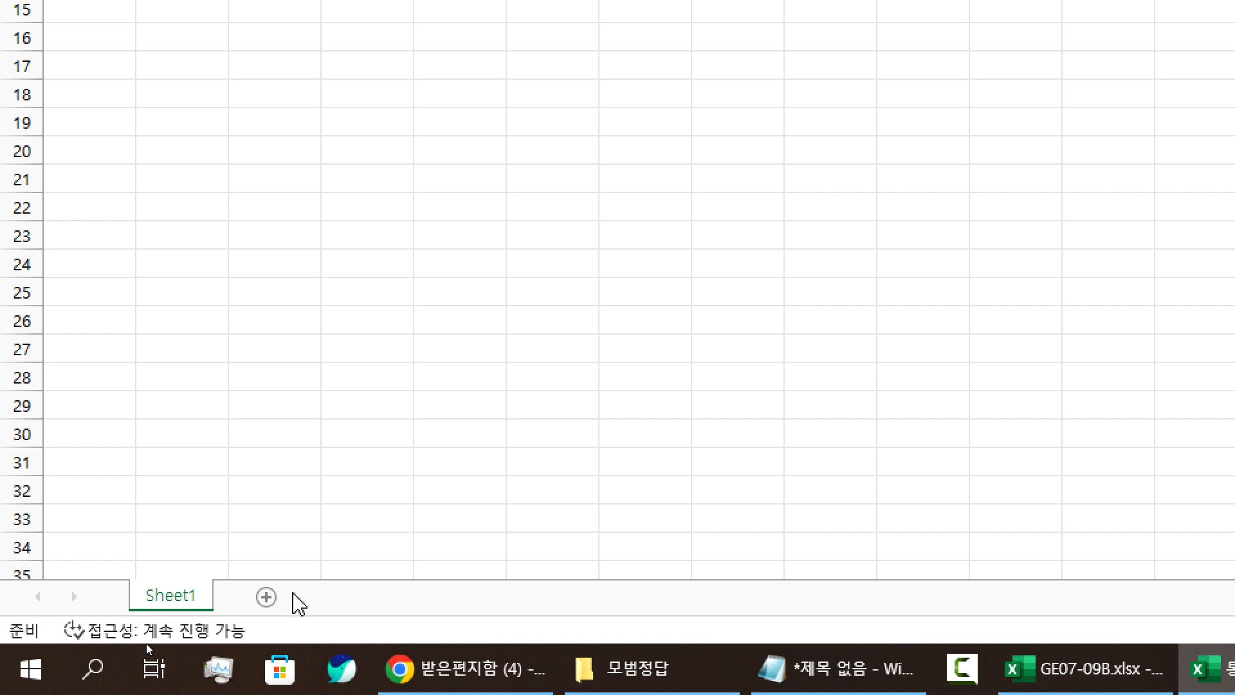
pyautogui.click(266, 597)
pyautogui.click(351, 597)
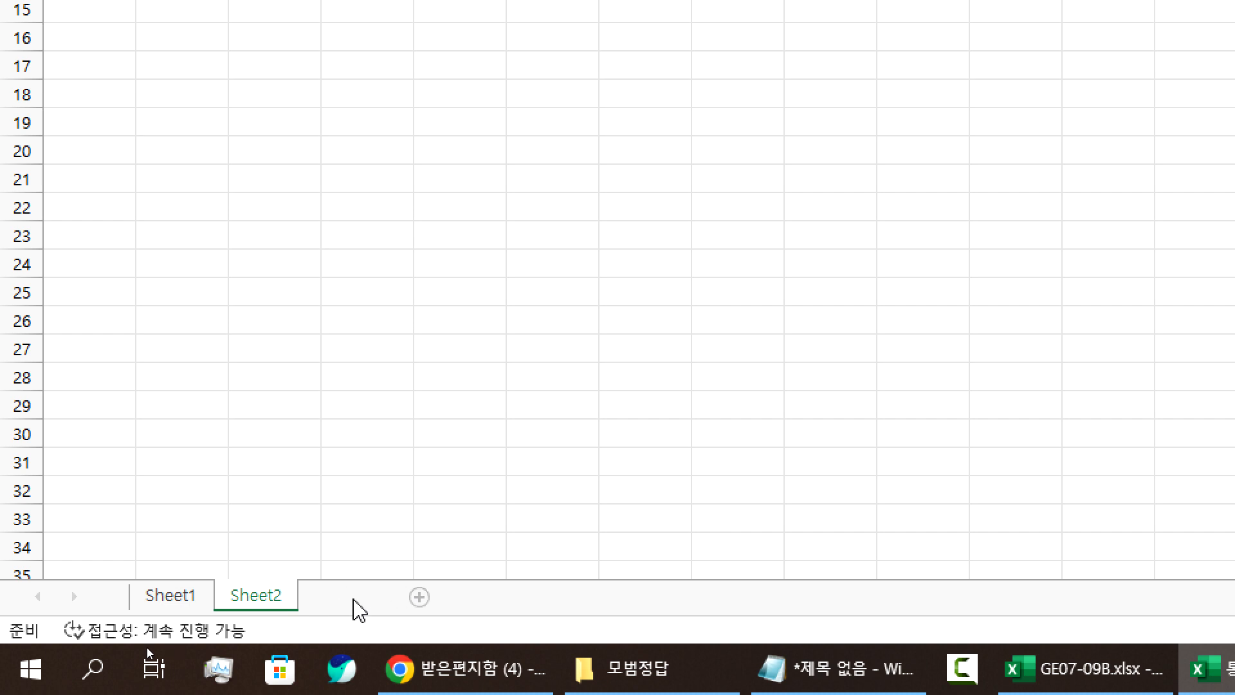
pyautogui.click(169, 598)
pyautogui.click(257, 601)
pyautogui.click(342, 601)
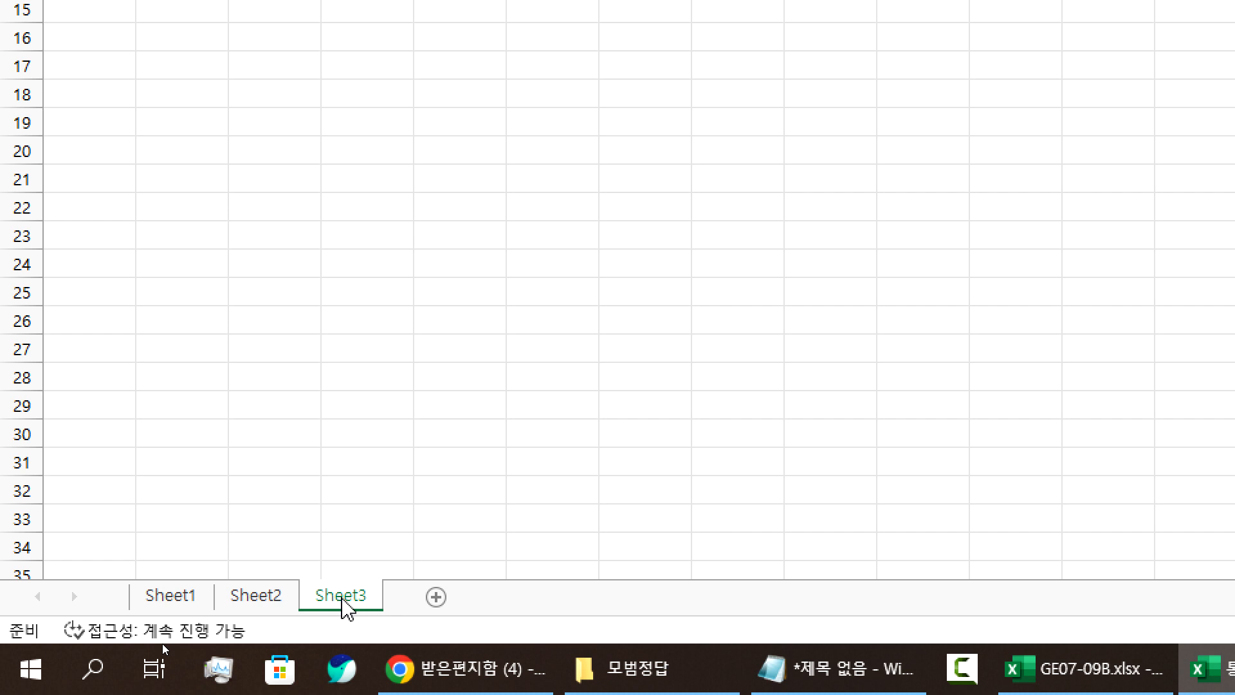
pyautogui.click(183, 596)
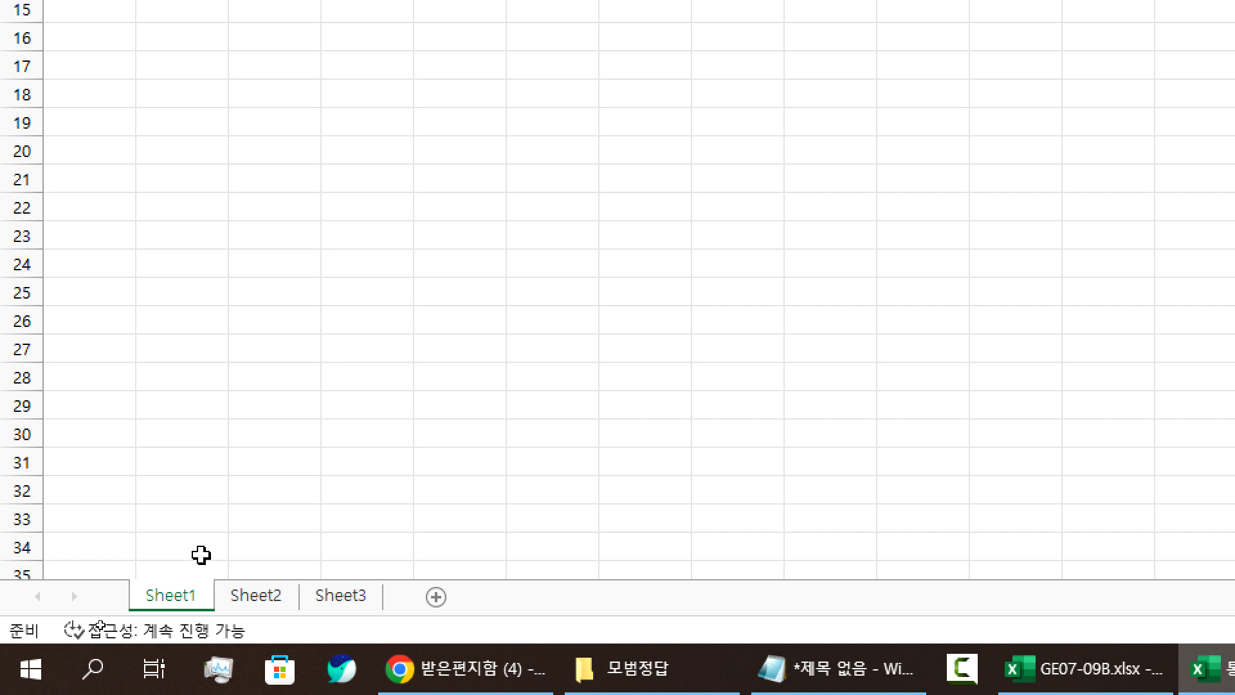
# Step: Review the 제1작업 sheet of GE07-09B.xlsx and the Notepad notes, and return to the new workbook
pyautogui.hotkey('alt', 'Tab')
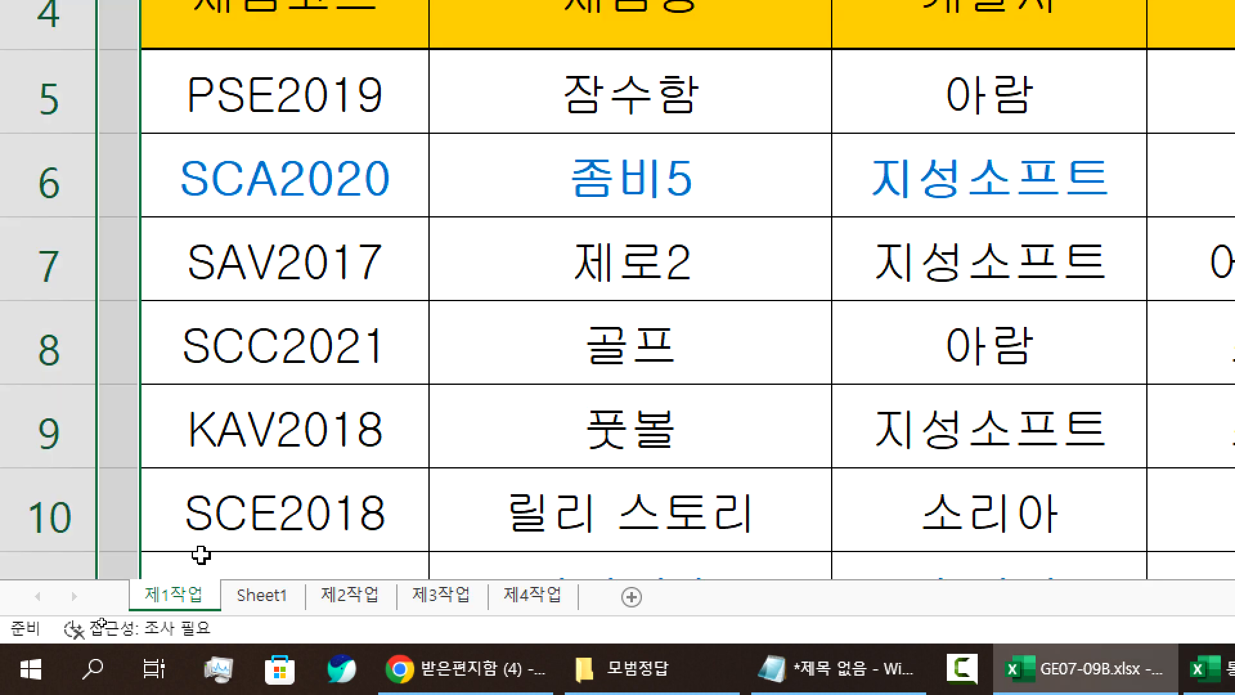
pyautogui.click(836, 669)
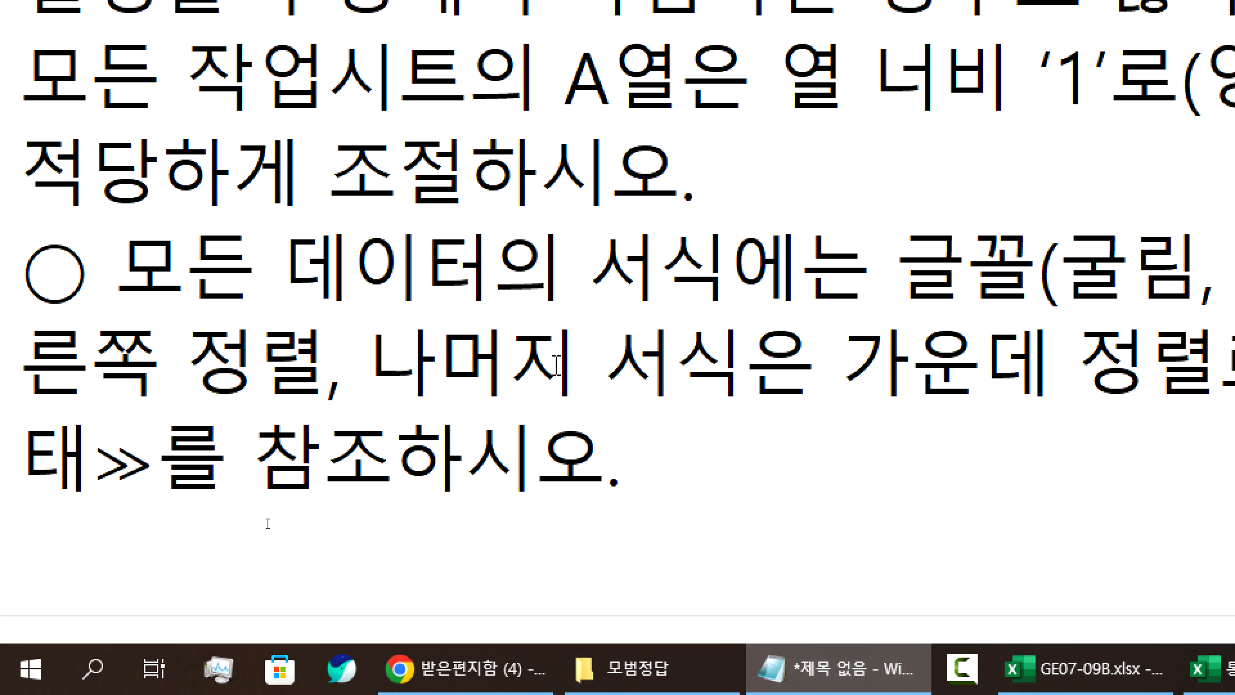
pyautogui.scroll(2, 669, 380)
pyautogui.scroll(-5, 755, 285)
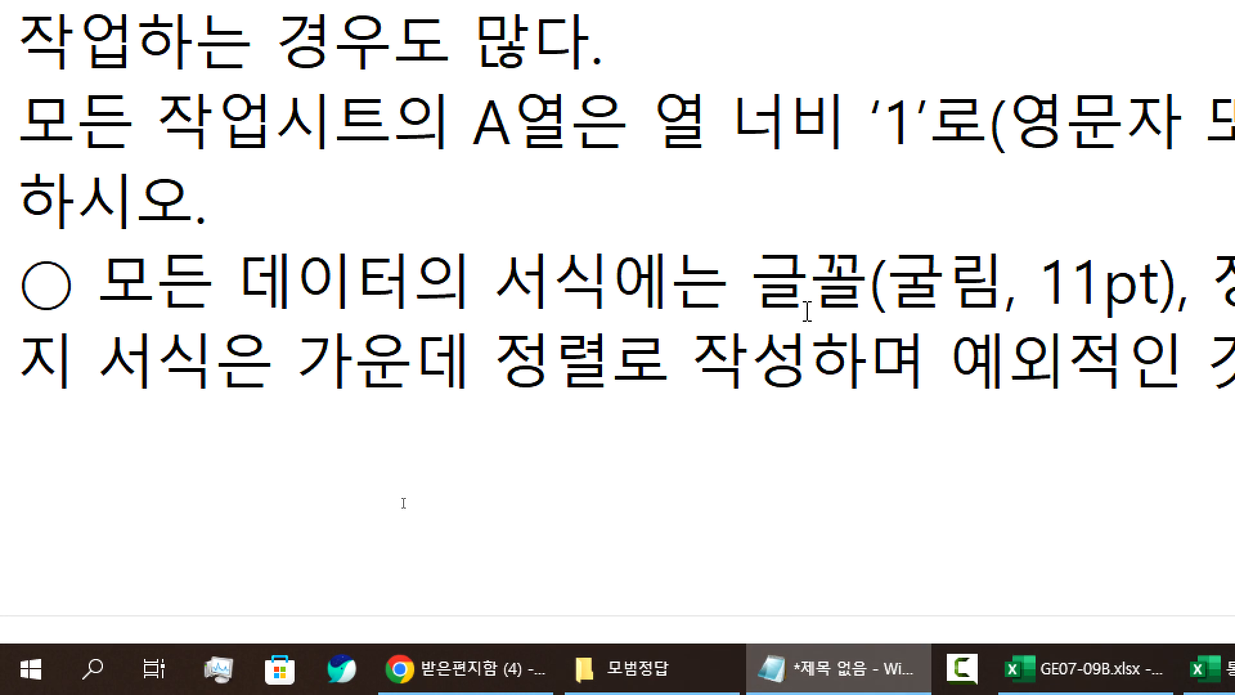
pyautogui.hotkey('alt', 'Tab')
pyautogui.hotkey('alt', 'Tab')
pyautogui.hotkey('alt', 'Tab')
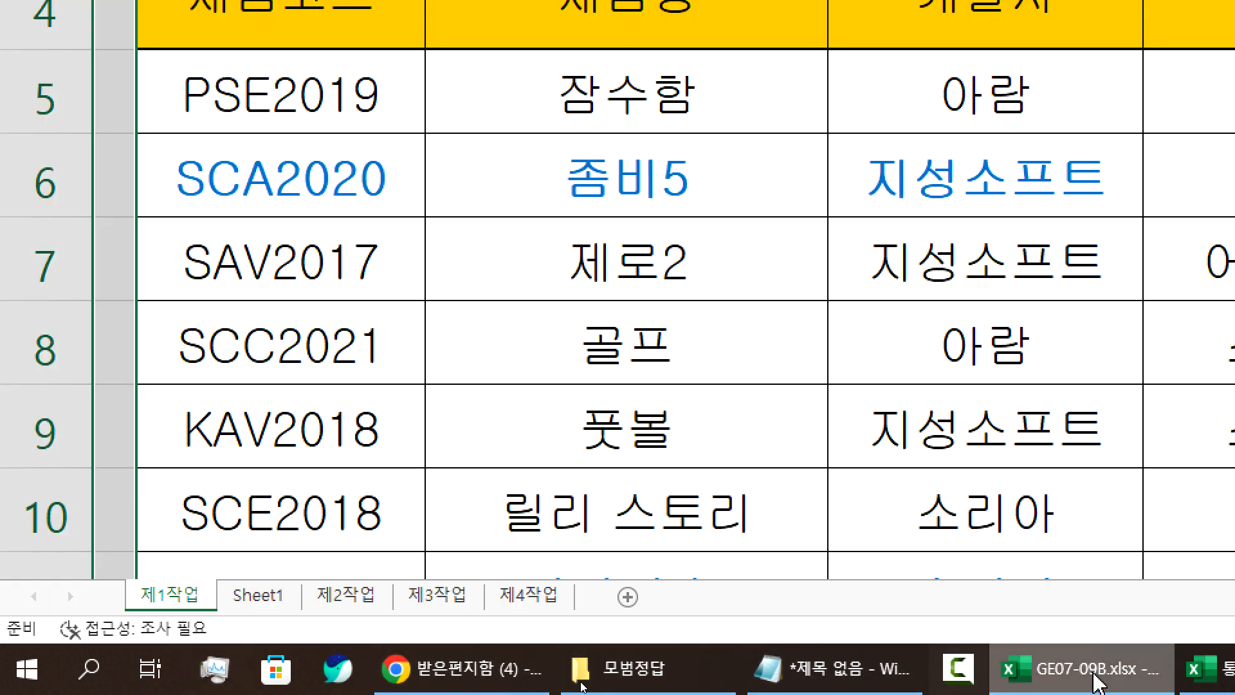
pyautogui.click(1106, 669)
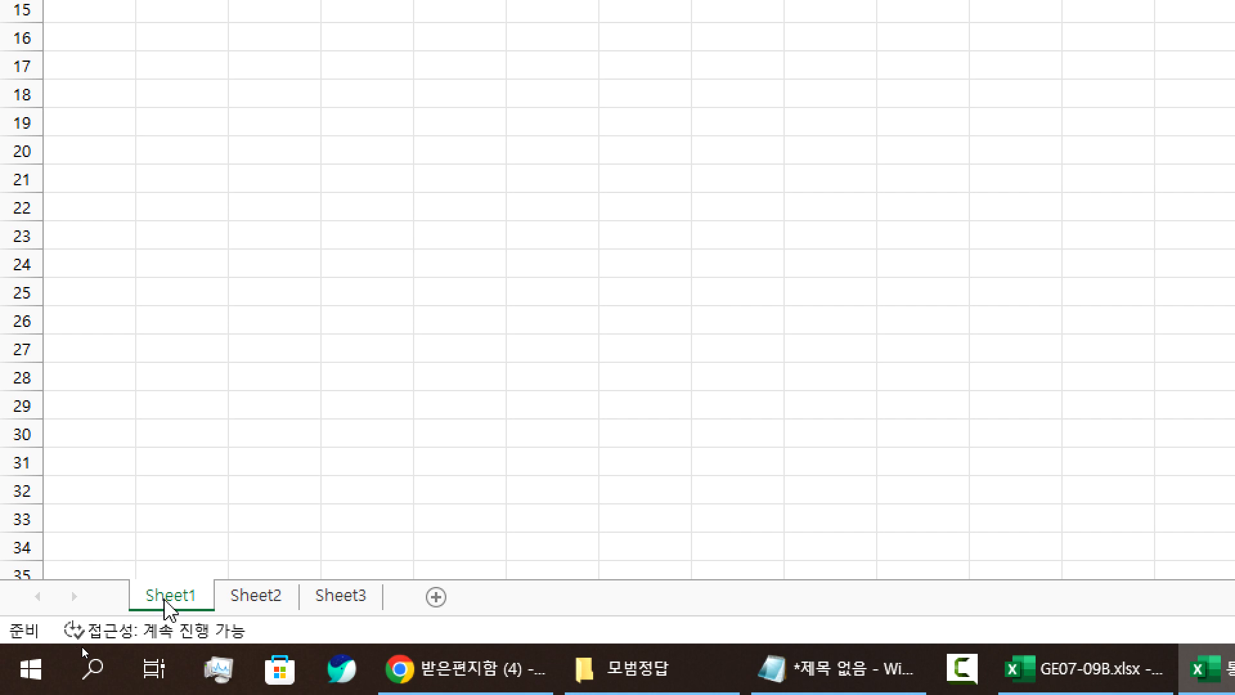
pyautogui.rightClick(166, 601)
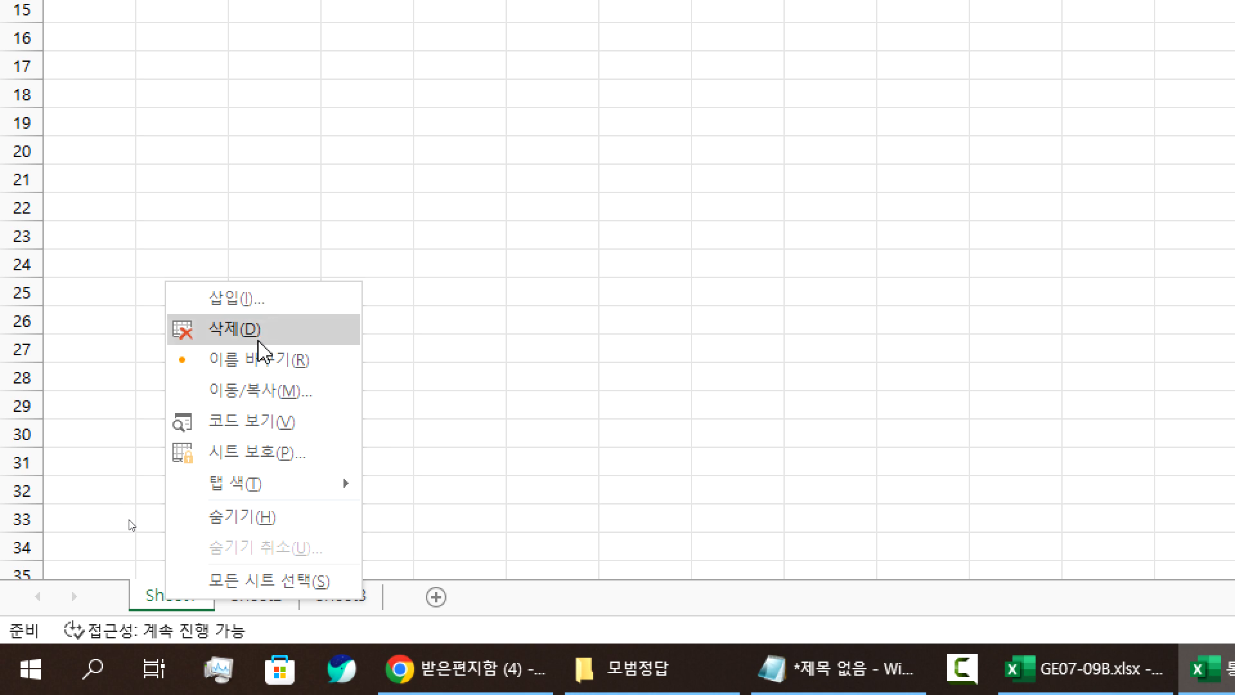
pyautogui.click(260, 359)
pyautogui.press('Return')
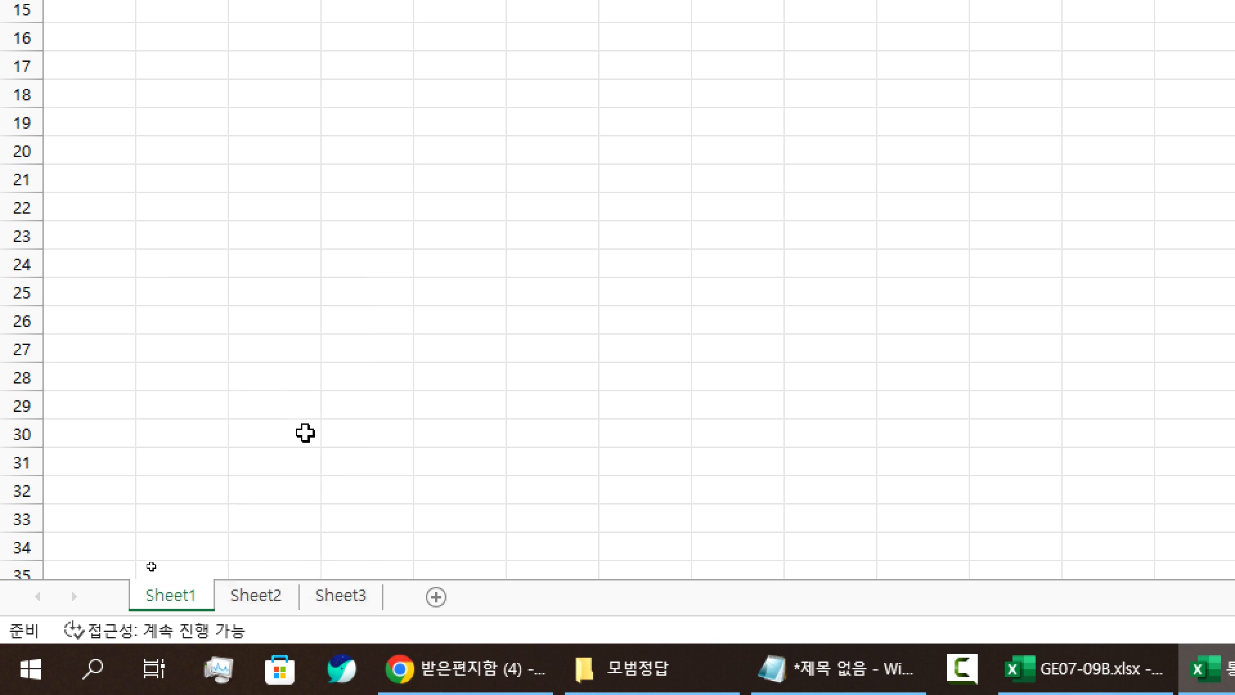
pyautogui.click(259, 593)
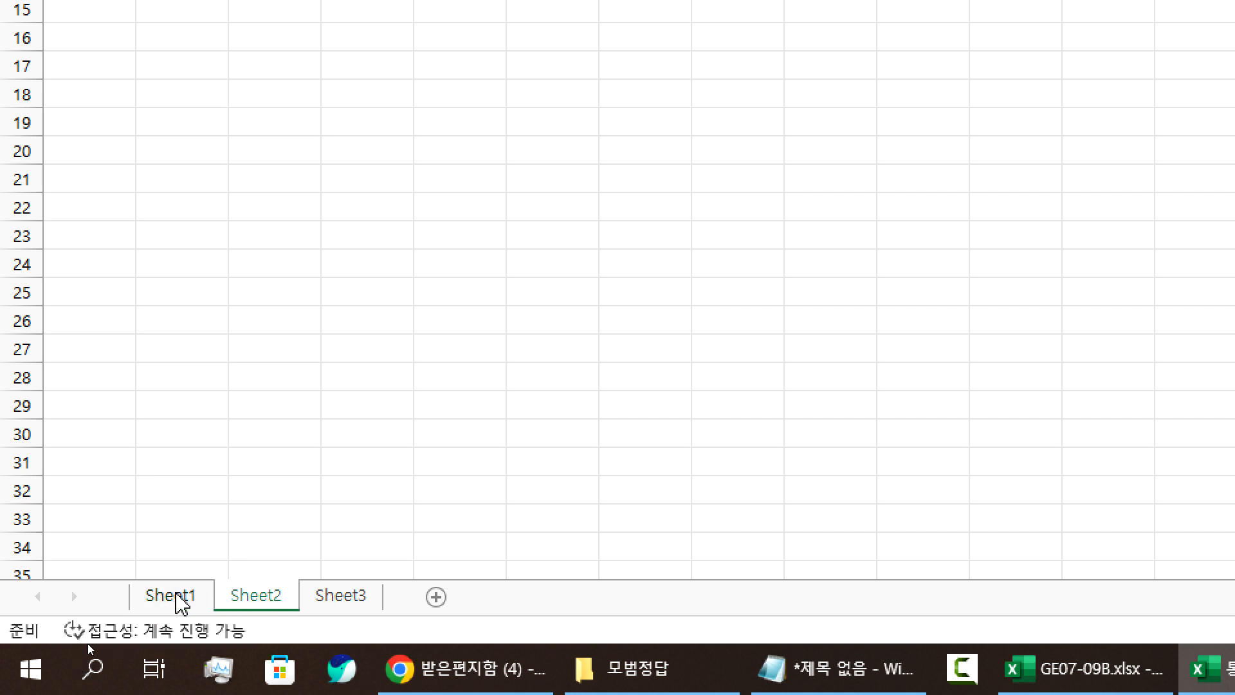
# Step: Rename the Sheet1 worksheet as 제1작업
pyautogui.doubleClick(178, 596)
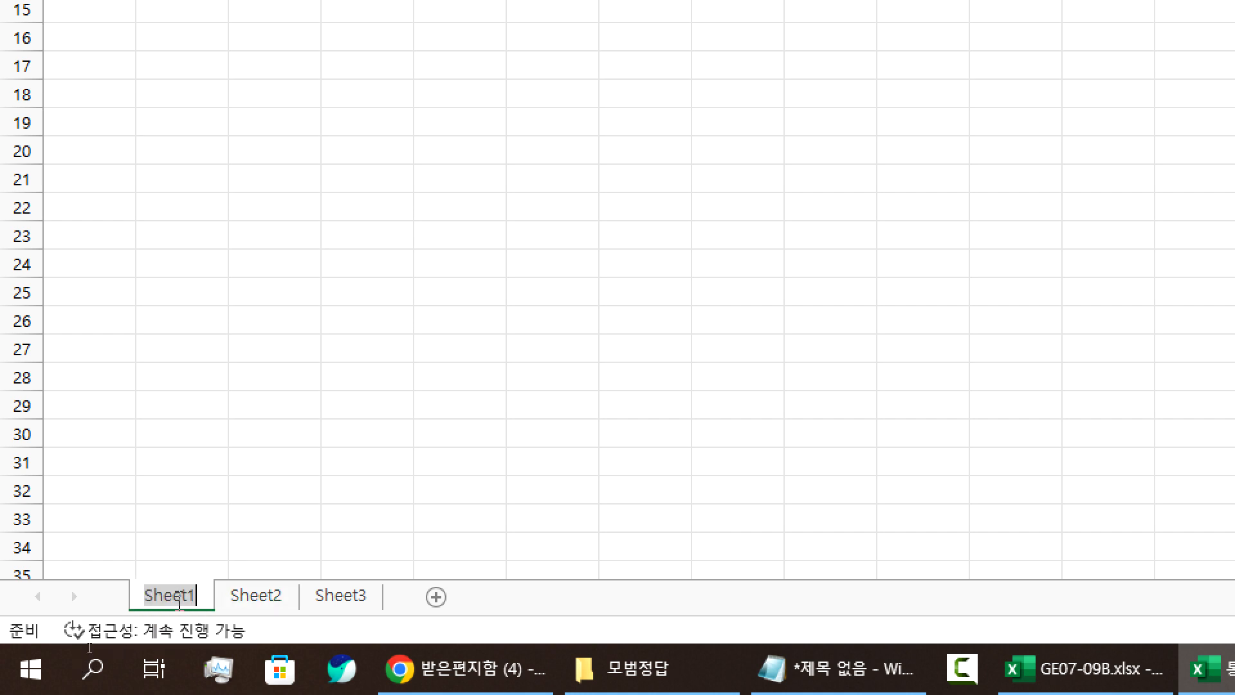
pyautogui.write('wp')
pyautogui.press('BackSpace')
pyautogui.press('BackSpace')
pyautogui.write('제1')
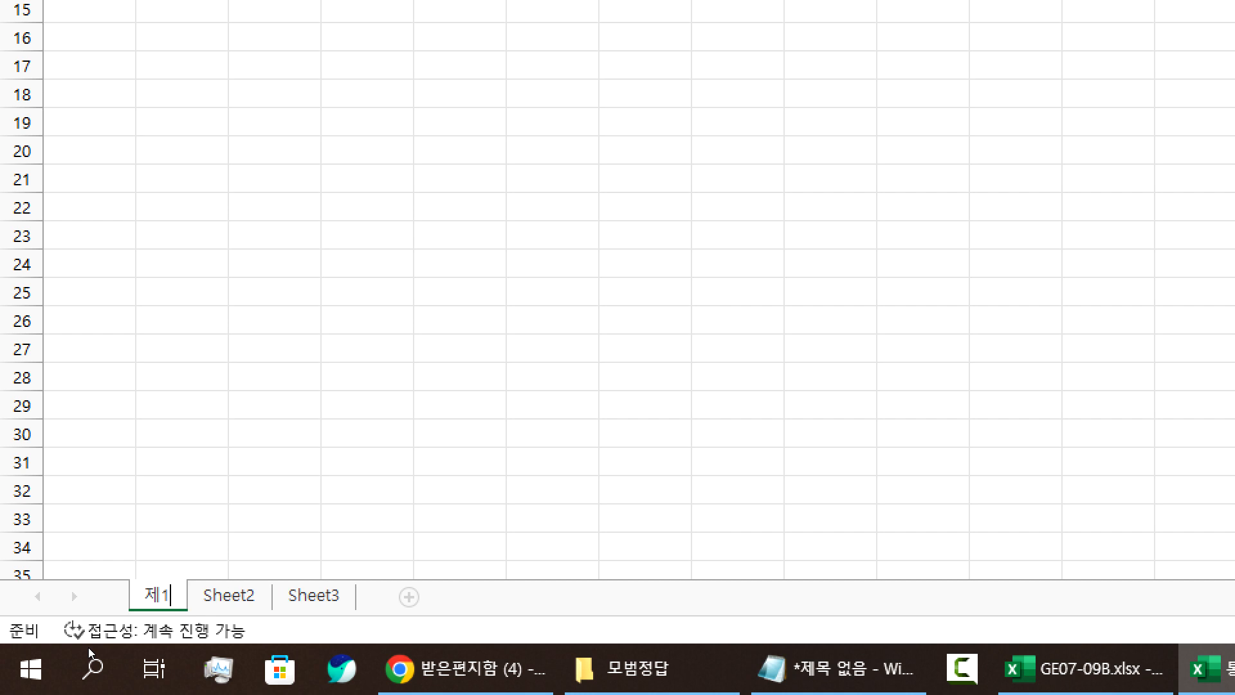
pyautogui.write('작ㅇㅓㅂ')
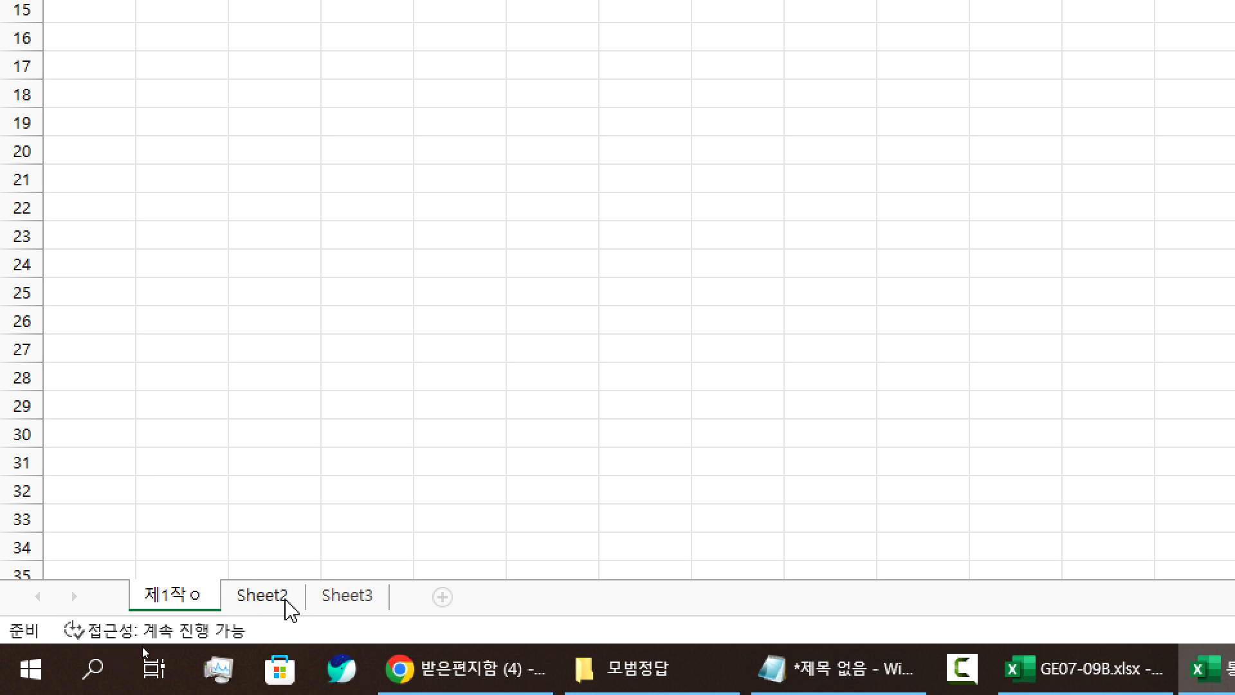
# Step: Rename the Sheet2 worksheet as 제2작업 and the Sheet3 worksheet as 제3작업
pyautogui.doubleClick(287, 595)
pyautogui.write('제2')
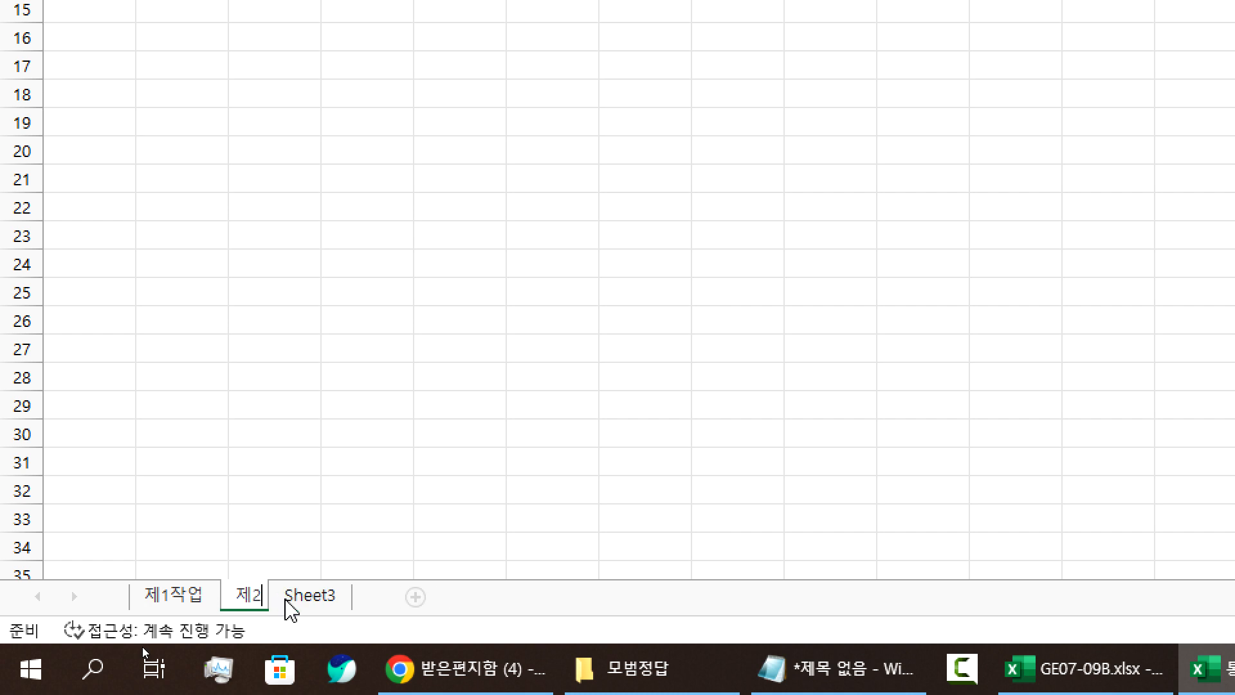
pyautogui.write('자ㄱㅇㅣㅂ')
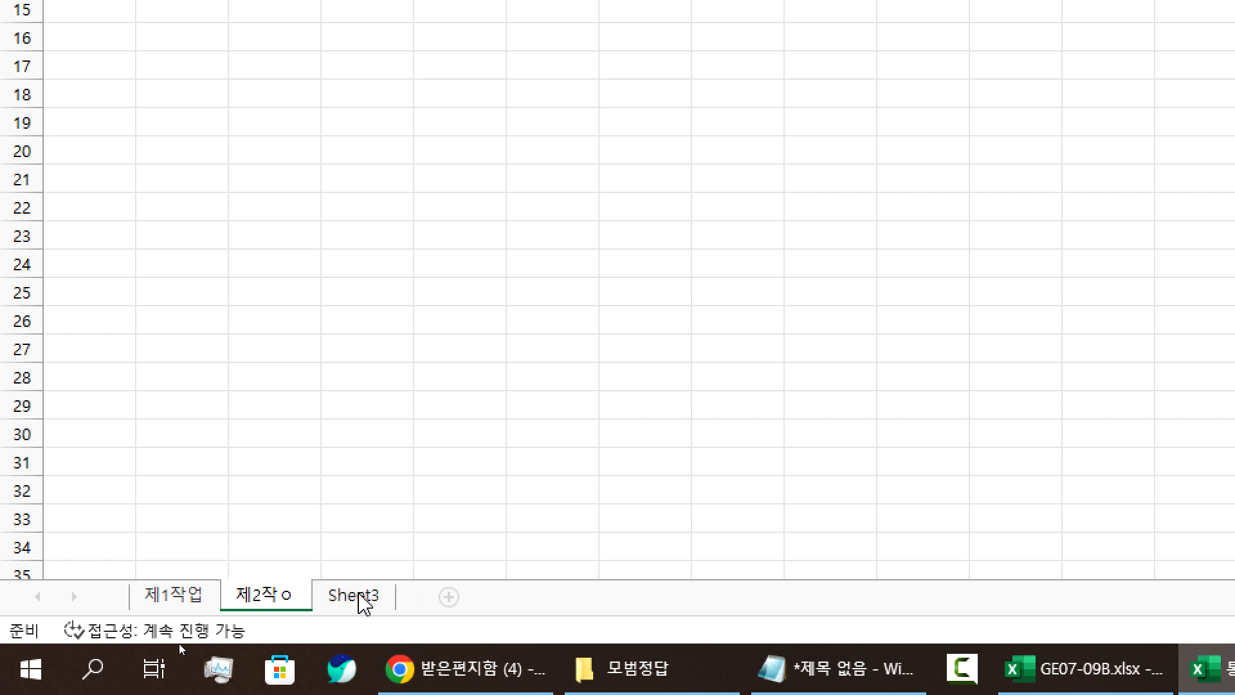
pyautogui.doubleClick(358, 598)
pyautogui.write('제3작아ㅓㅂ')
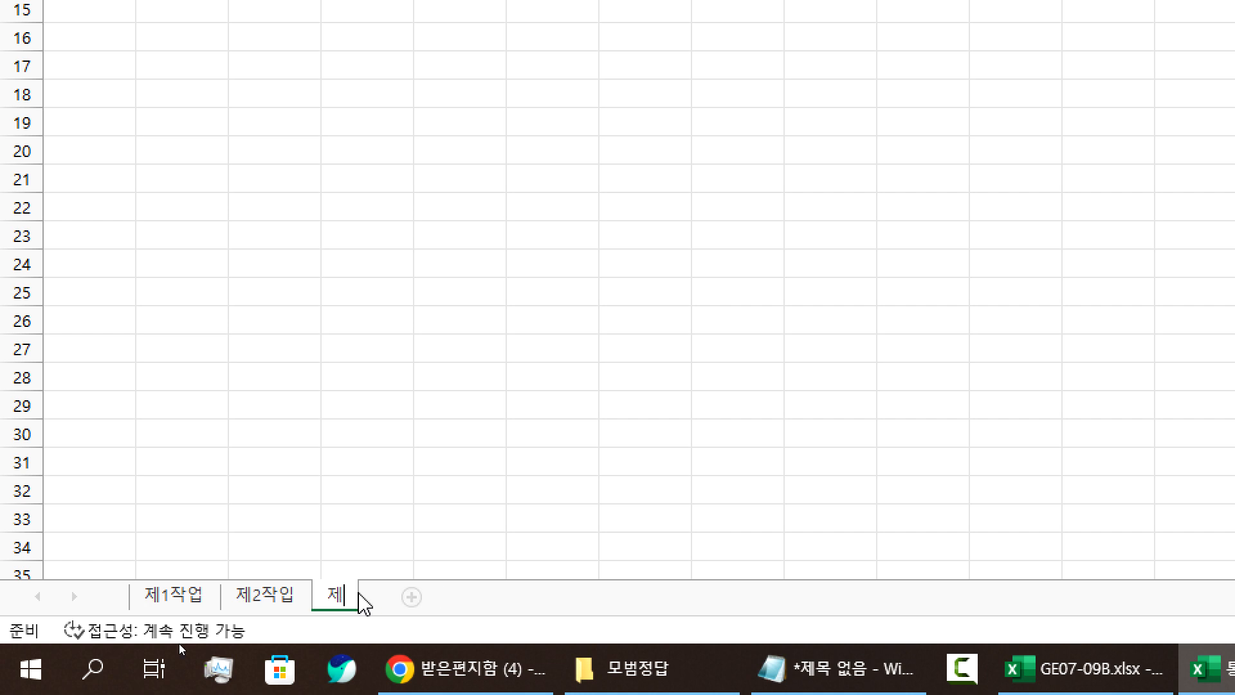
pyautogui.press('BackSpace')
pyautogui.press('BackSpace')
pyautogui.press('BackSpace')
pyautogui.press('BackSpace')
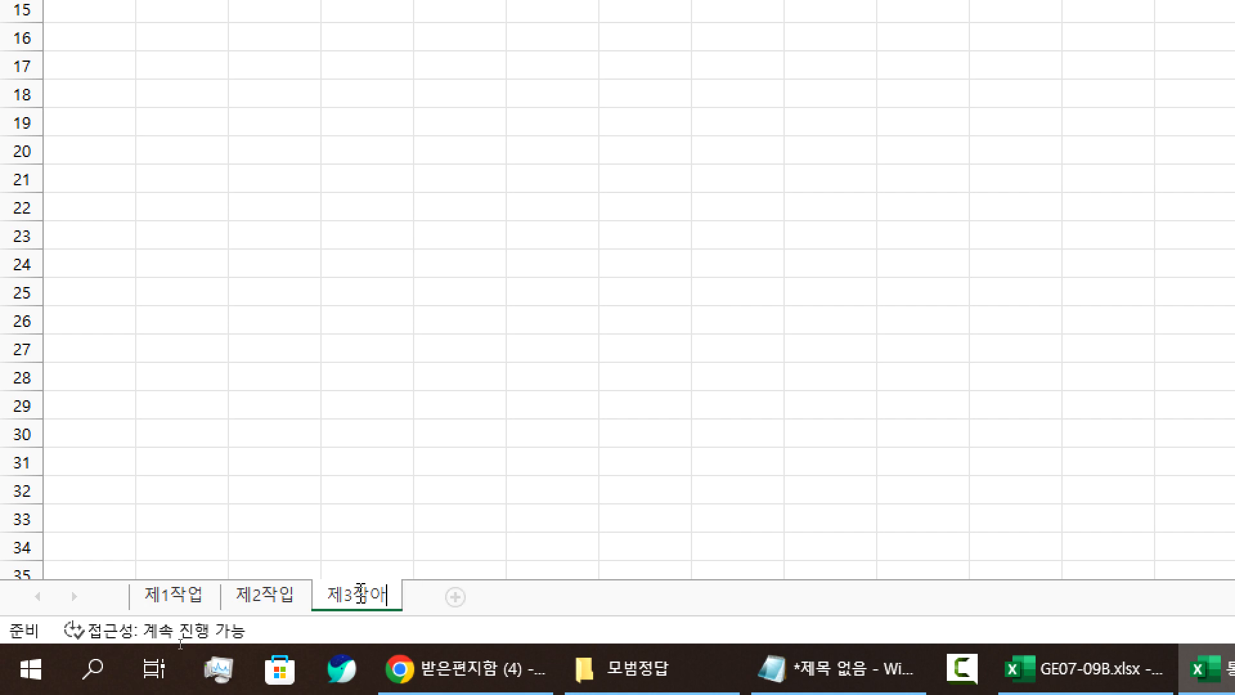
pyautogui.write('작ㅇㅓㅂ')
pyautogui.doubleClick(293, 595)
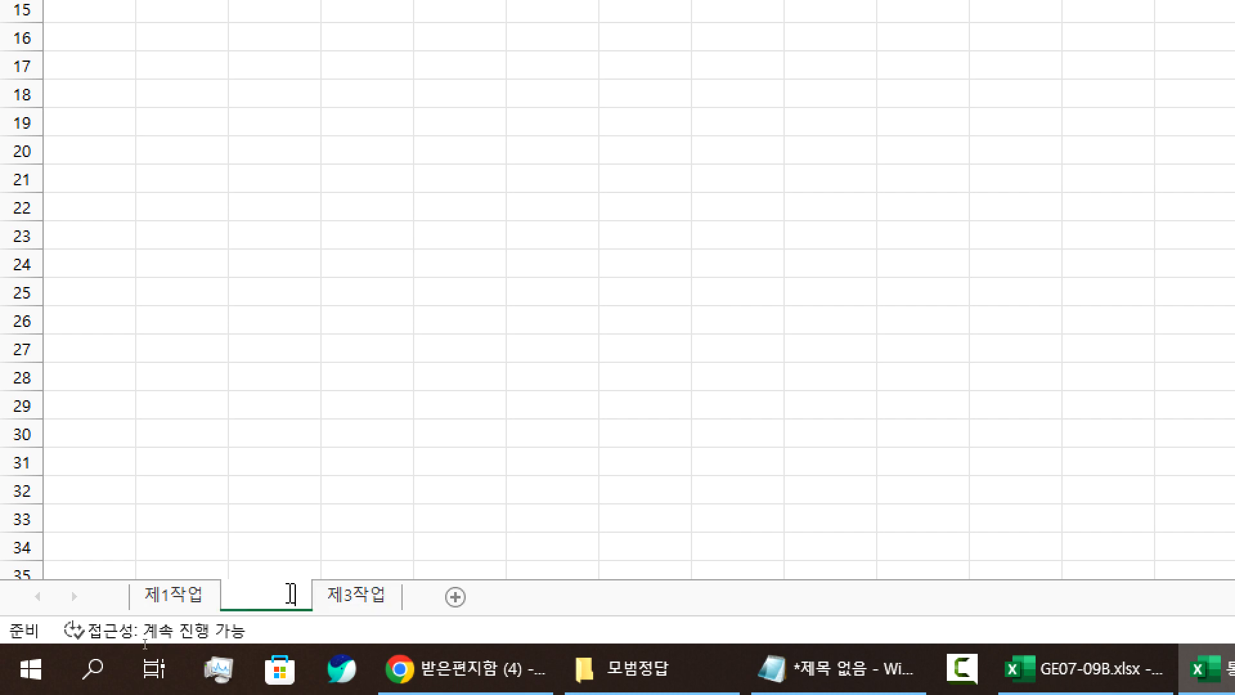
pyautogui.click(305, 600)
pyautogui.press('BackSpace')
pyautogui.write('ㅇㅓㅂ')
pyautogui.press('Return')
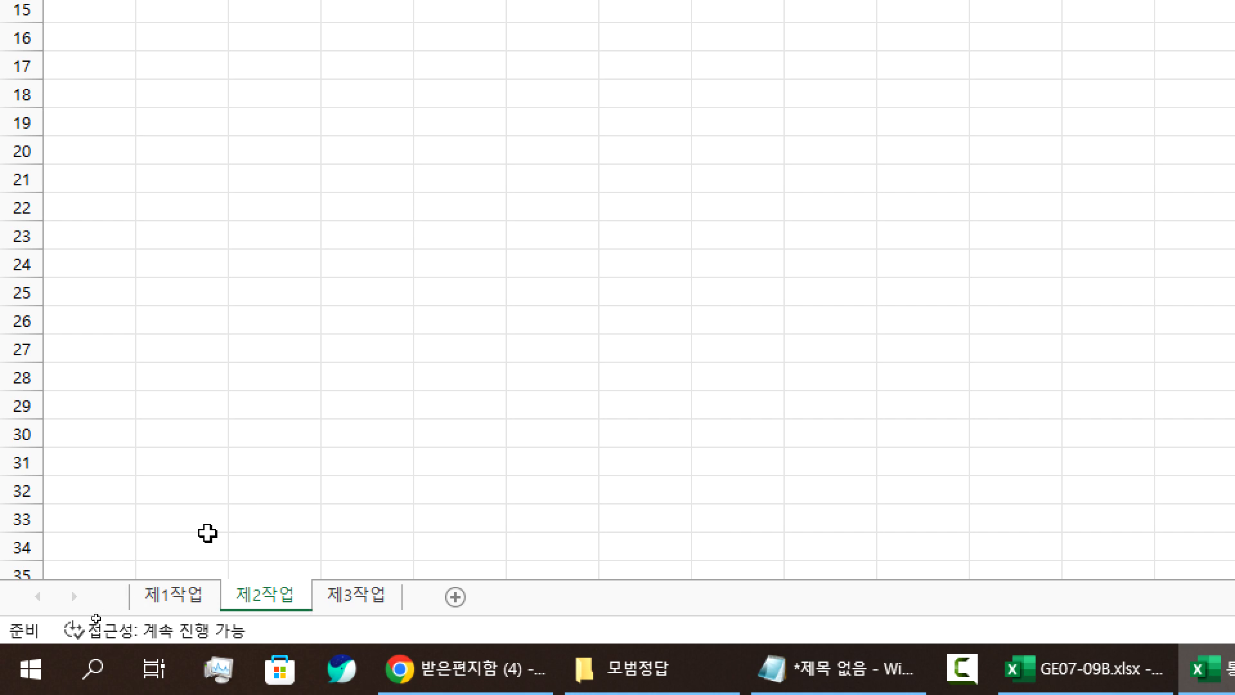
pyautogui.click(172, 601)
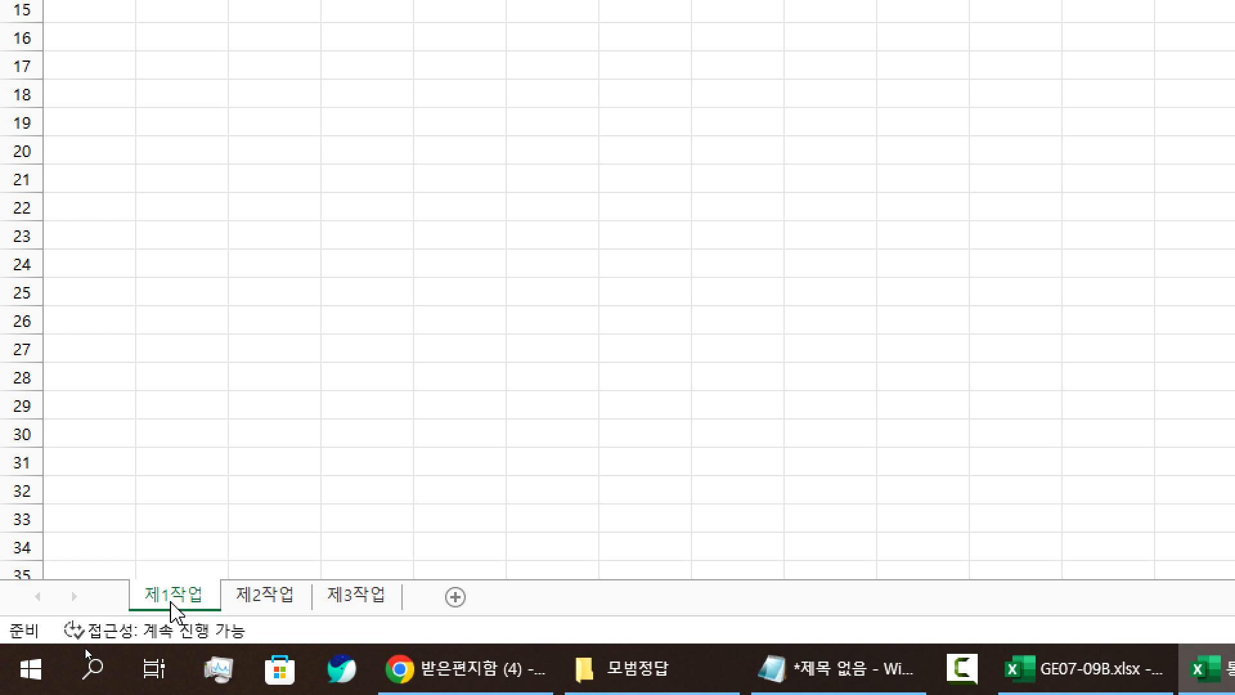
pyautogui.click(118, 209)
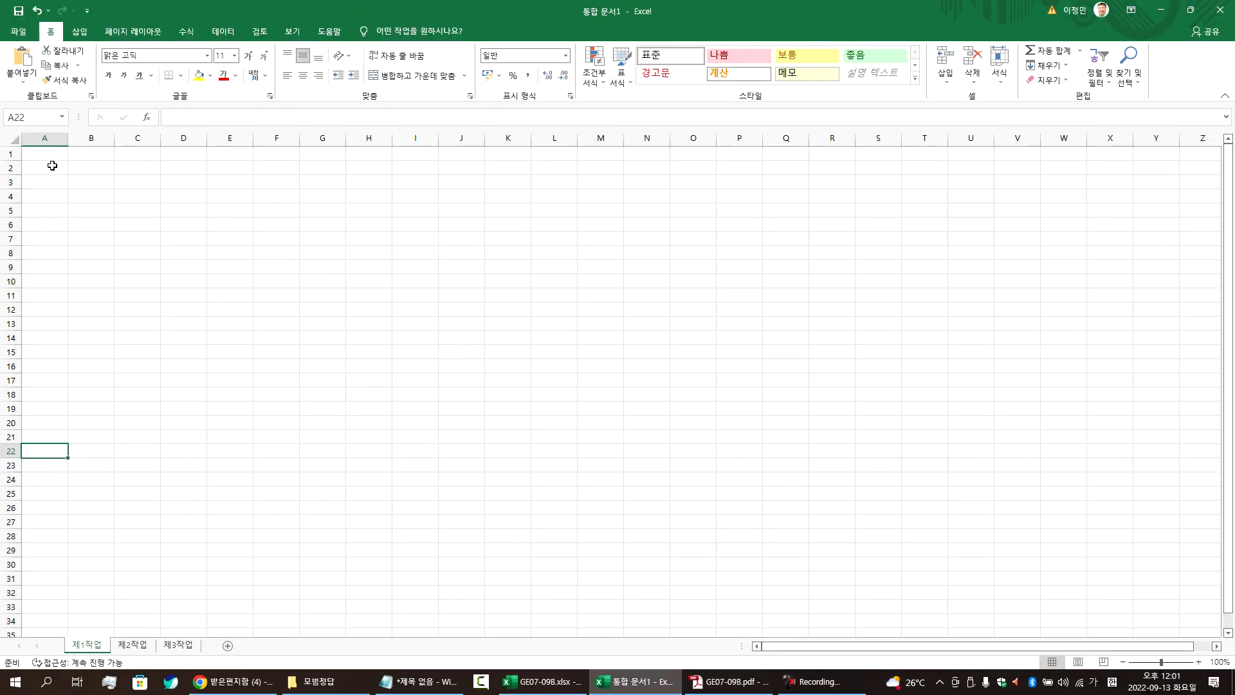
pyautogui.click(45, 138)
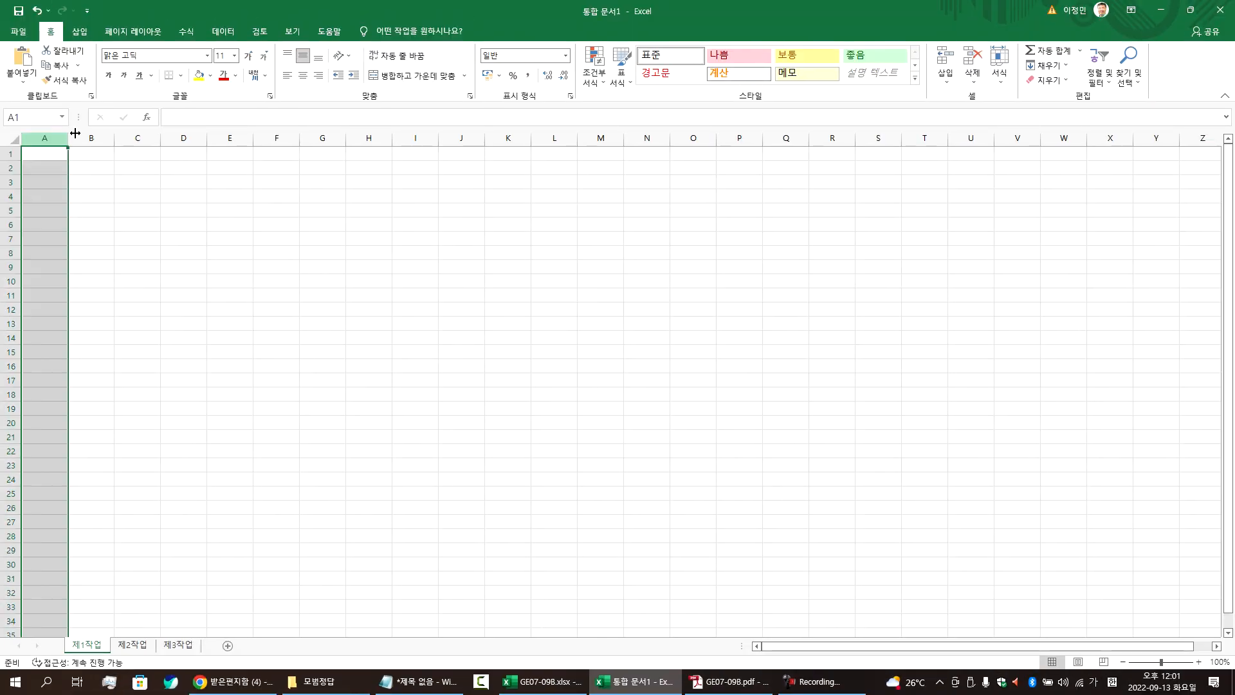
pyautogui.click(81, 139)
pyautogui.click(38, 138)
pyautogui.click(44, 155)
pyautogui.write('1')
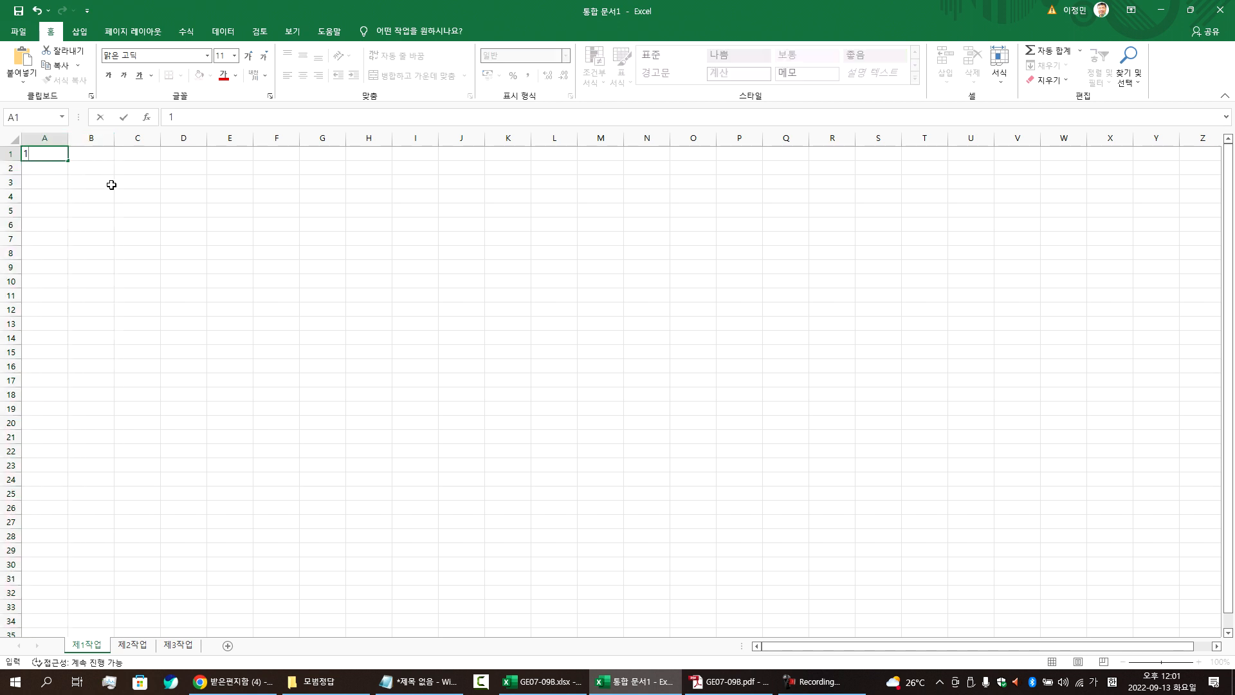
pyautogui.press('Escape')
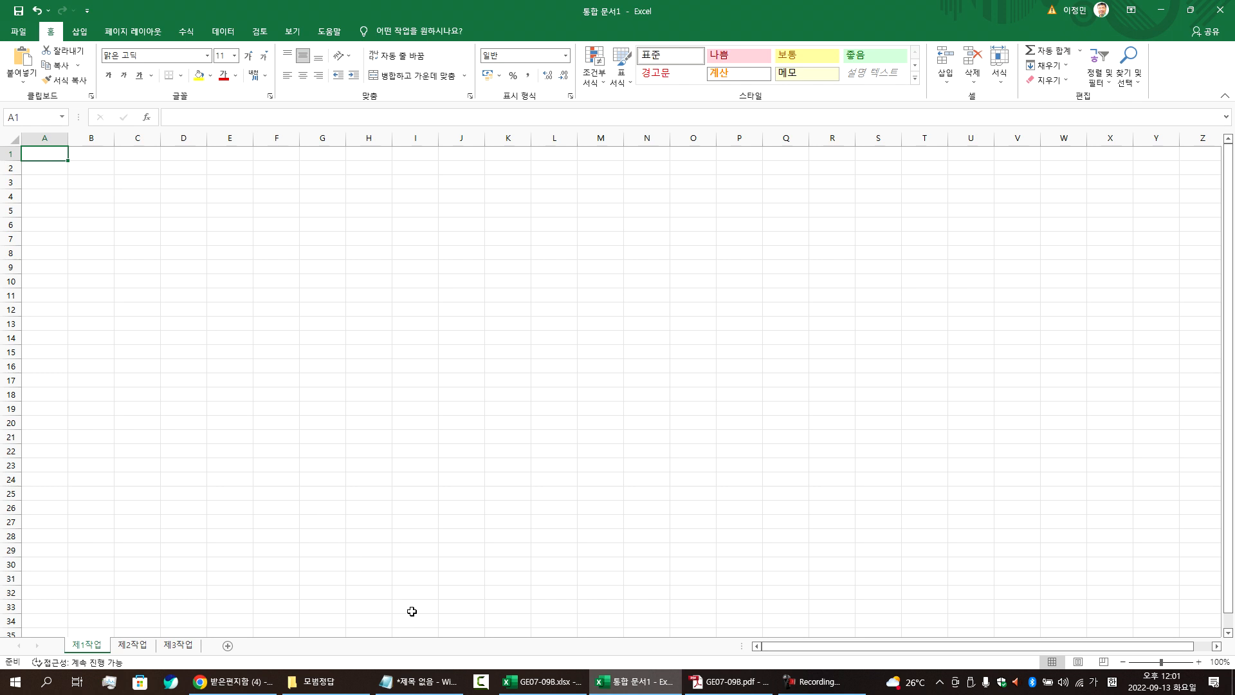
pyautogui.click(143, 647)
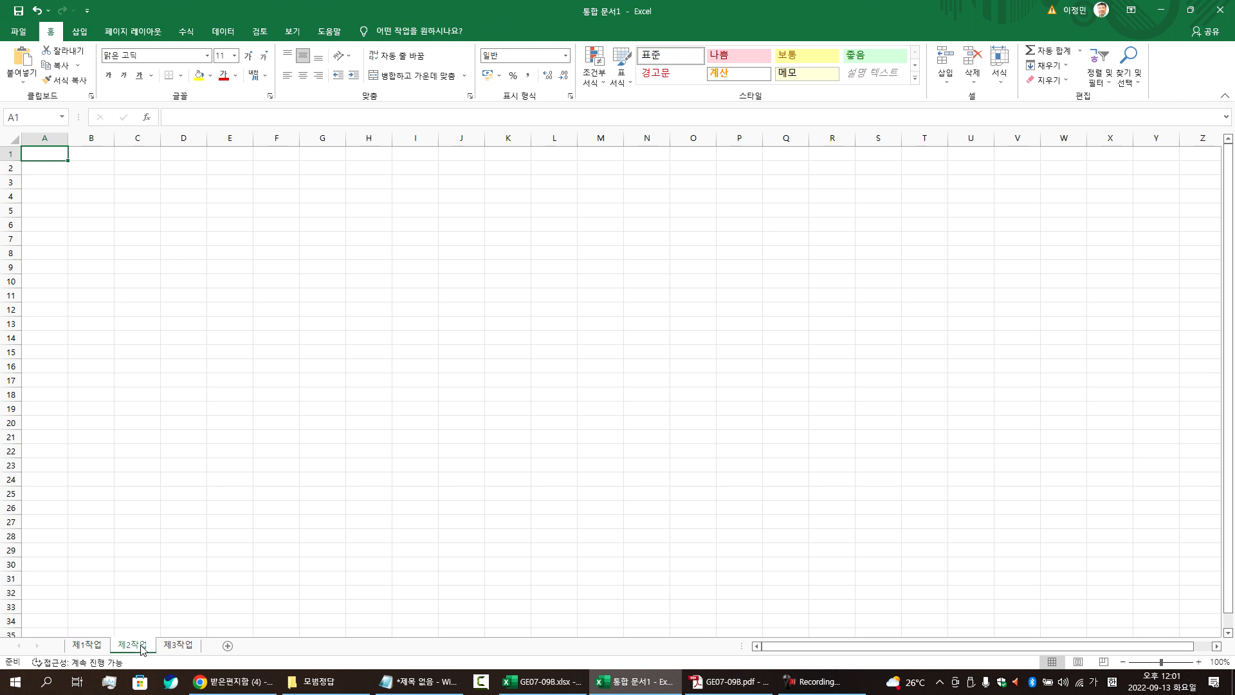
pyautogui.click(181, 650)
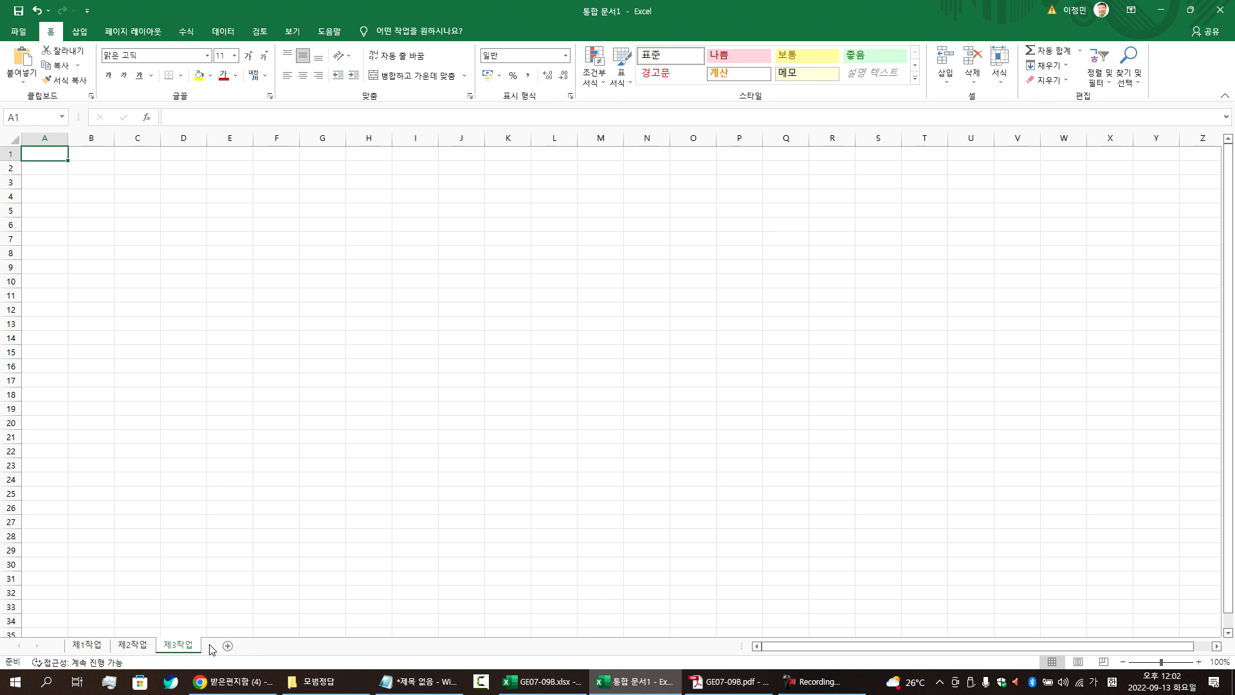
# Step: Switch to Notepad and add several blank lines below the existing notes
pyautogui.click(421, 681)
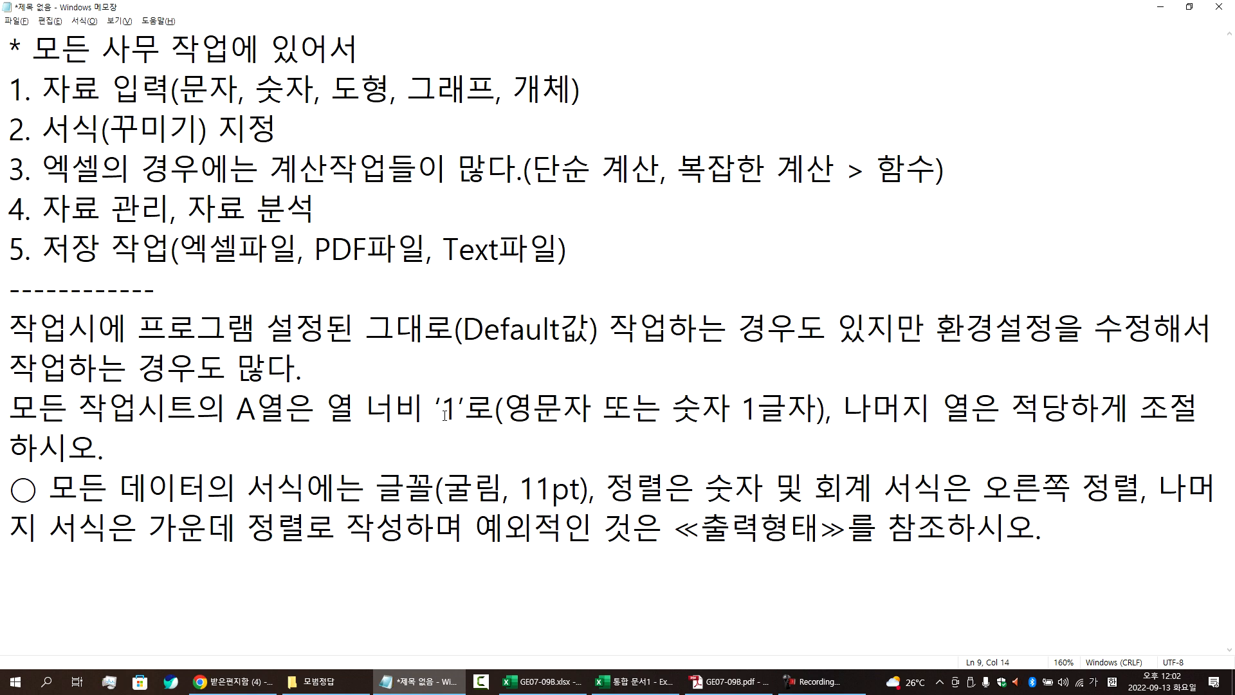
pyautogui.click(320, 564)
pyautogui.press('Return')
pyautogui.press('Return')
pyautogui.press('Return')
pyautogui.press('Return')
pyautogui.press('Return')
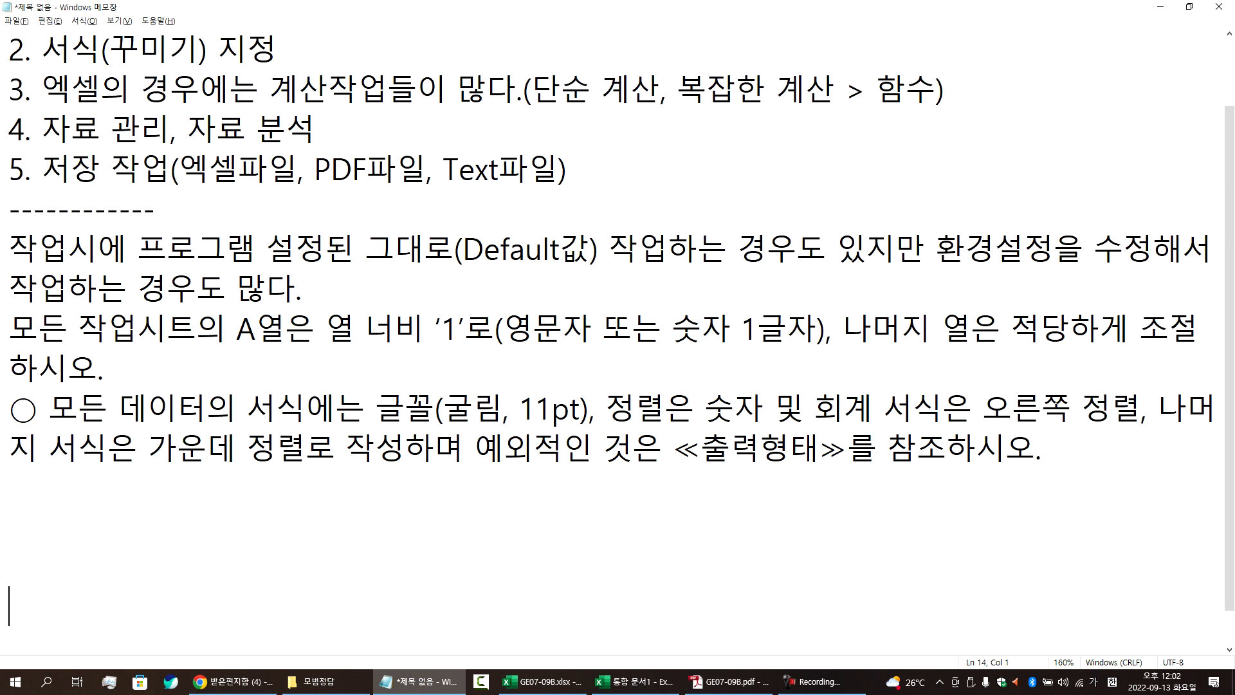
# Step: Below the existing notes, write the line "* 엑셀에서의 시트작업은 전체 255개 시트를 생성할 수 있다."
pyautogui.click(123, 447)
pyautogui.write('* 예ㄱ')
pyautogui.press('BackSpace')
pyautogui.press('BackSpace')
pyautogui.write('애ㅔㄱ')
pyautogui.press('BackSpace')
pyautogui.press('BackSpace')
pyautogui.write('ㅔㄱ')
pyautogui.press('BackSpace')
pyautogui.press('BackSpace')
pyautogui.press('BackSpace')
pyautogui.write('엑셀ㅇ')
pyautogui.write('에서의 시트작')
pyautogui.write('업은 저')
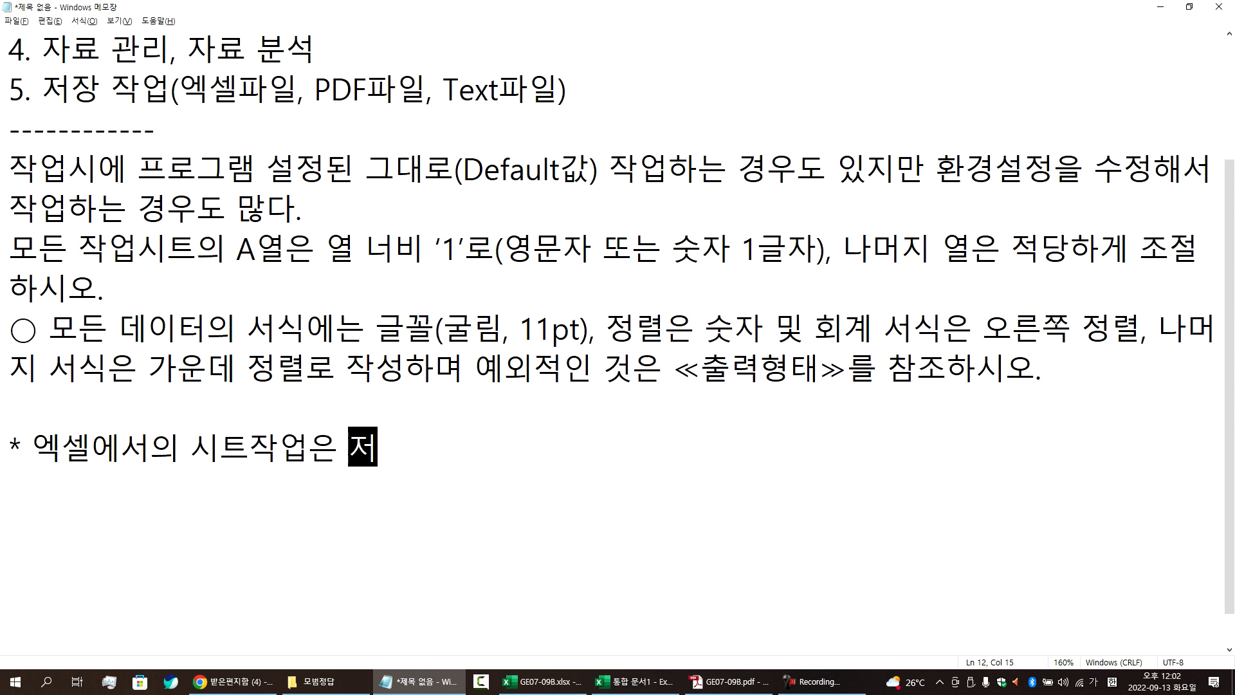
pyautogui.write('전체 255ㄷ개')
pyautogui.press('BackSpace')
pyautogui.press('BackSpace')
pyautogui.write('개 실')
pyautogui.press('BackSpace')
pyautogui.write('트를 생성')
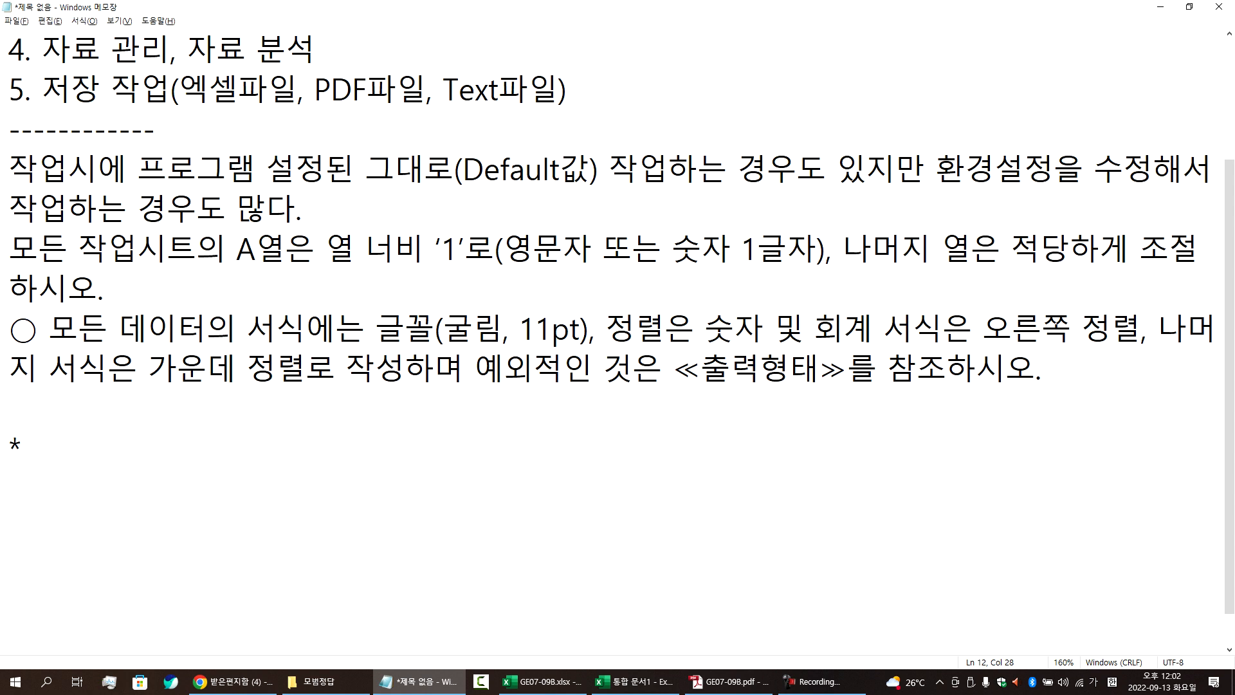
pyautogui.write('할 ㅜㅅ 이')
pyautogui.press('BackSpace')
pyautogui.press('BackSpace')
pyautogui.press('BackSpace')
pyautogui.press('BackSpace')
pyautogui.press('BackSpace')
pyautogui.write('수 있다.')
pyautogui.press('Return')
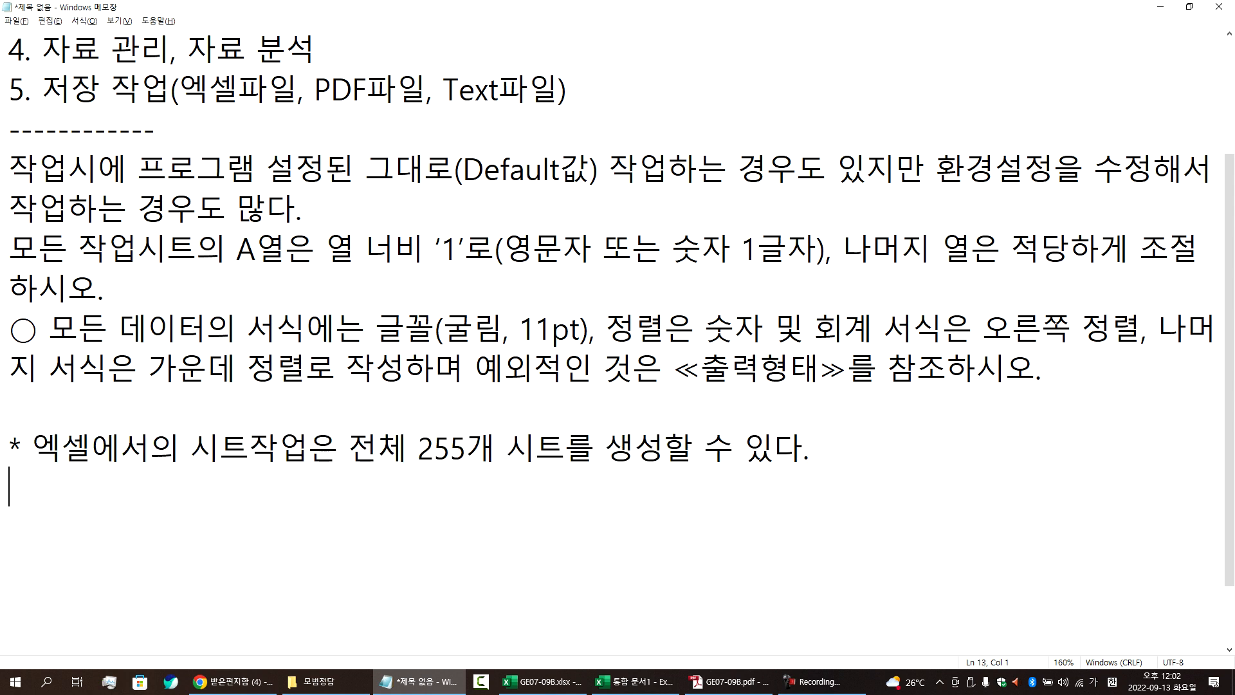
# Step: Add the note line "워크시트, 차트시트, 매크로시트, 다이로그시트 등 합해서 255개까지 생성이 가능"
pyautogui.write('워크시트')
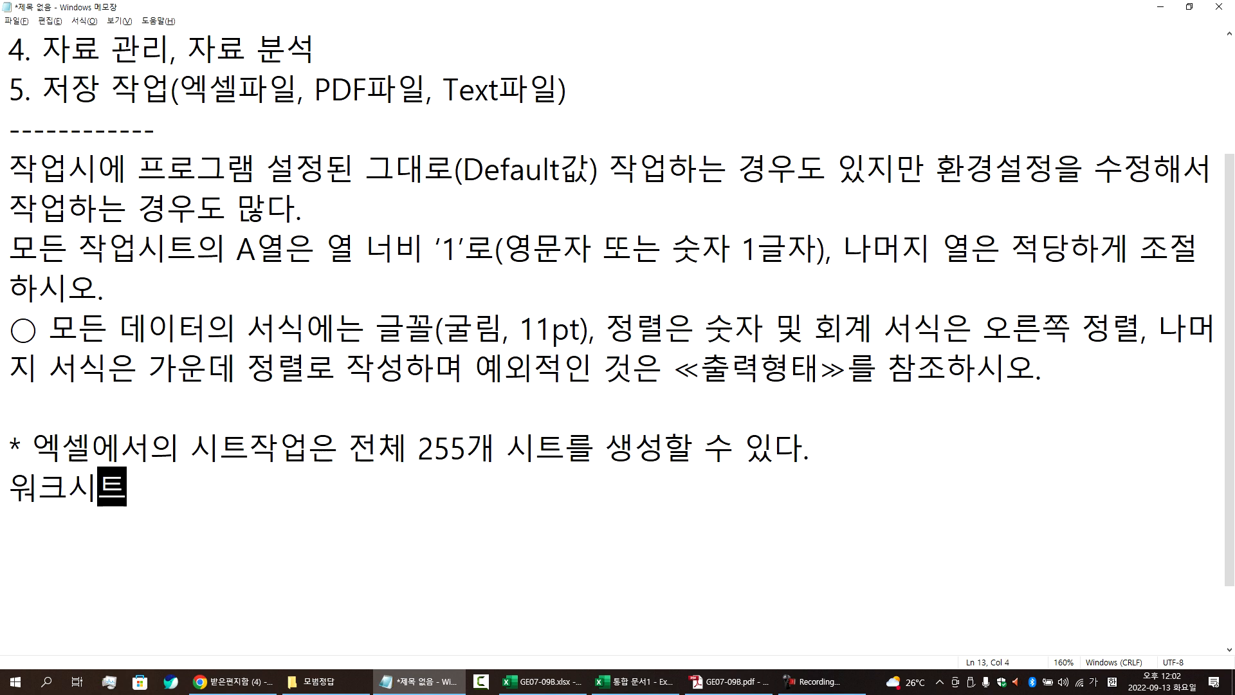
pyautogui.write(', ㅈㅏ트시트, ')
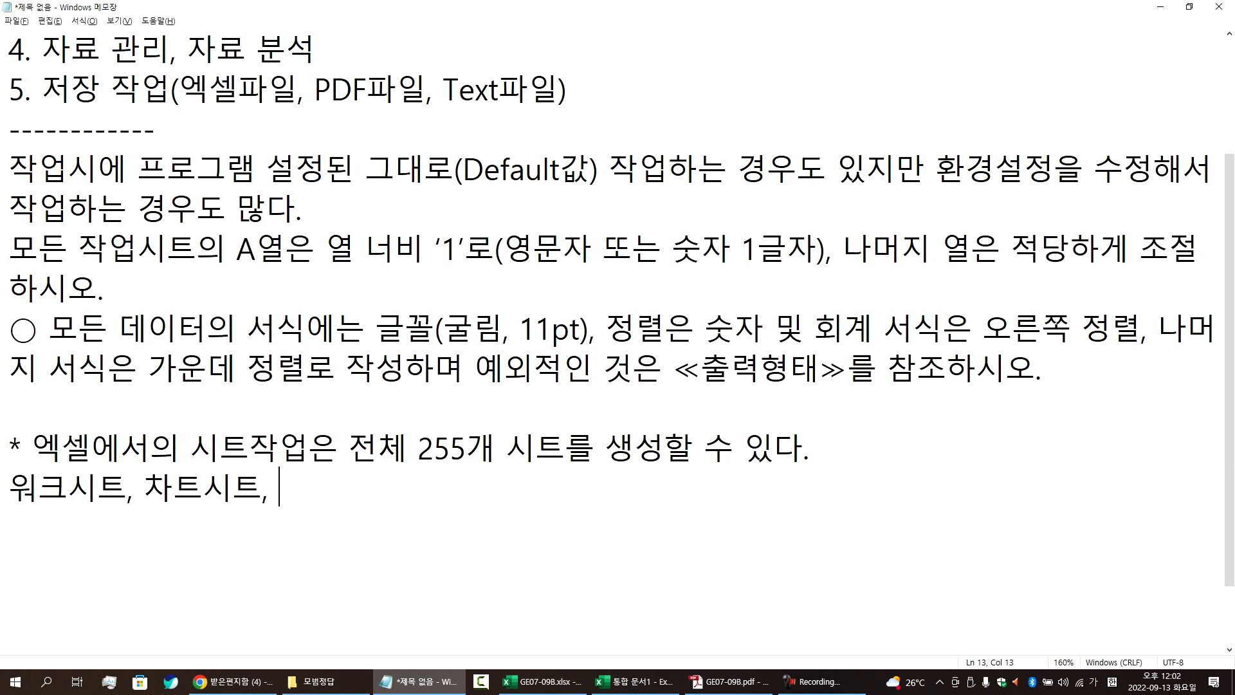
pyautogui.write('매크로시트, ')
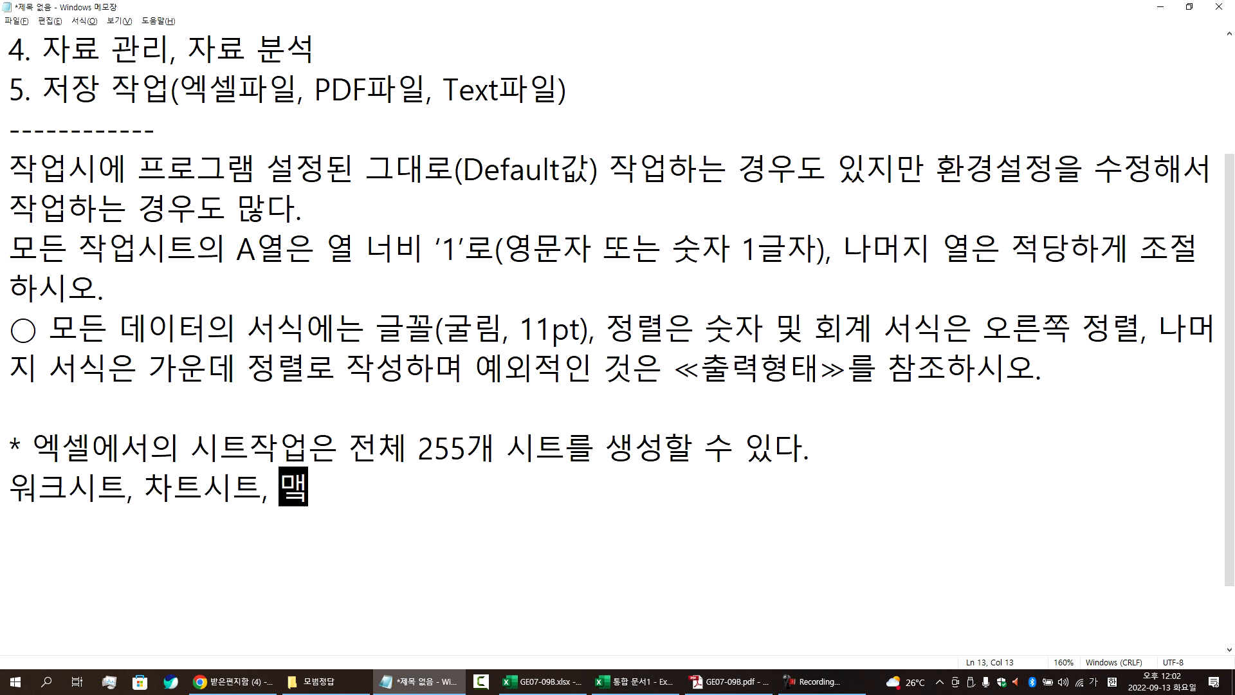
pyautogui.write('아')
pyautogui.press('BackSpace')
pyautogui.press('BackSpace')
pyautogui.write('다리오')
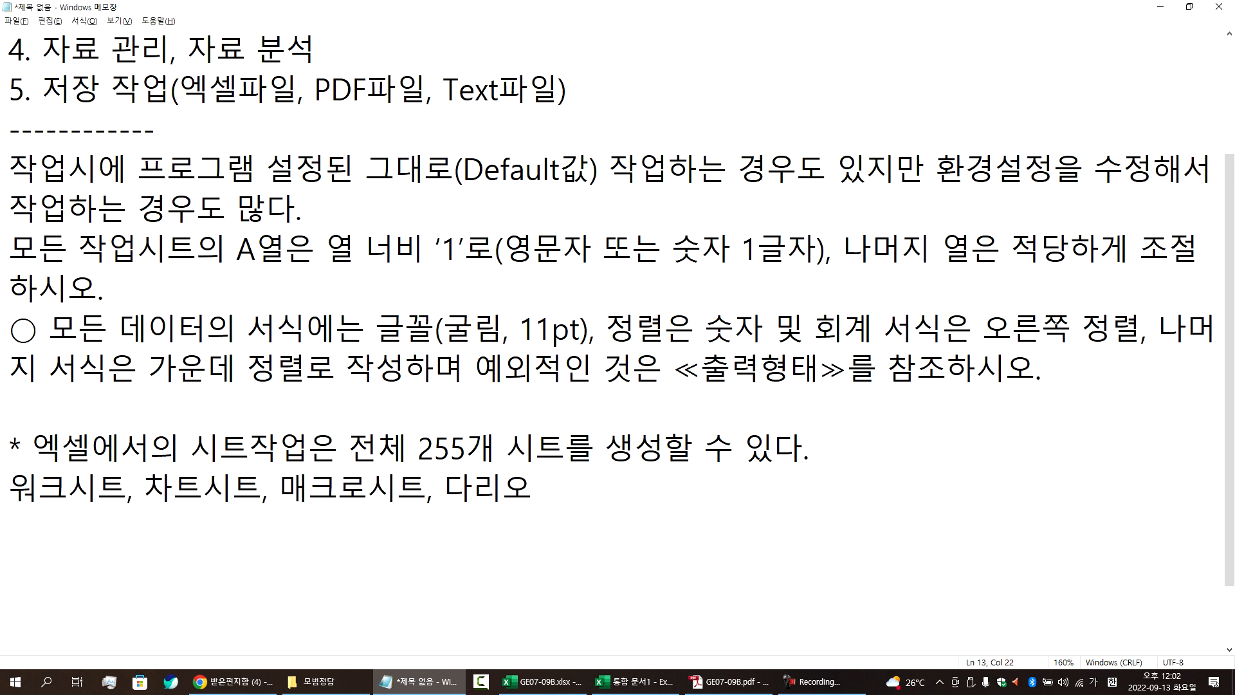
pyautogui.press('BackSpace')
pyautogui.press('BackSpace')
pyautogui.write('이')
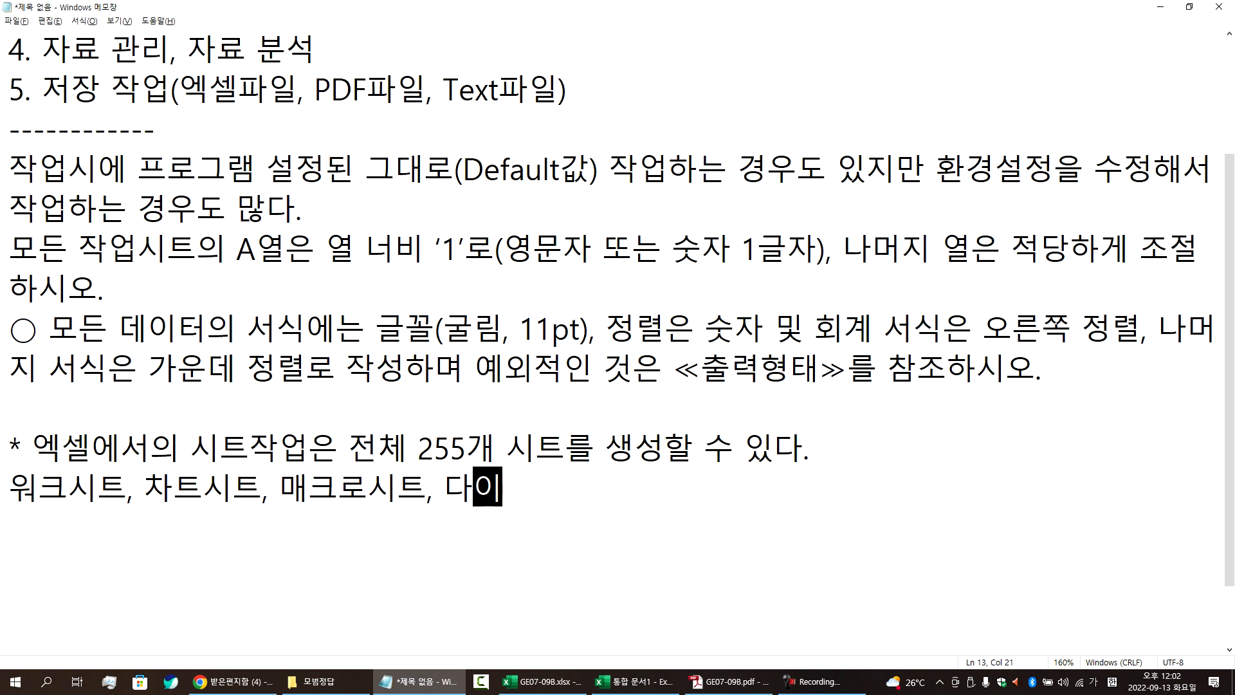
pyautogui.write('로그시트')
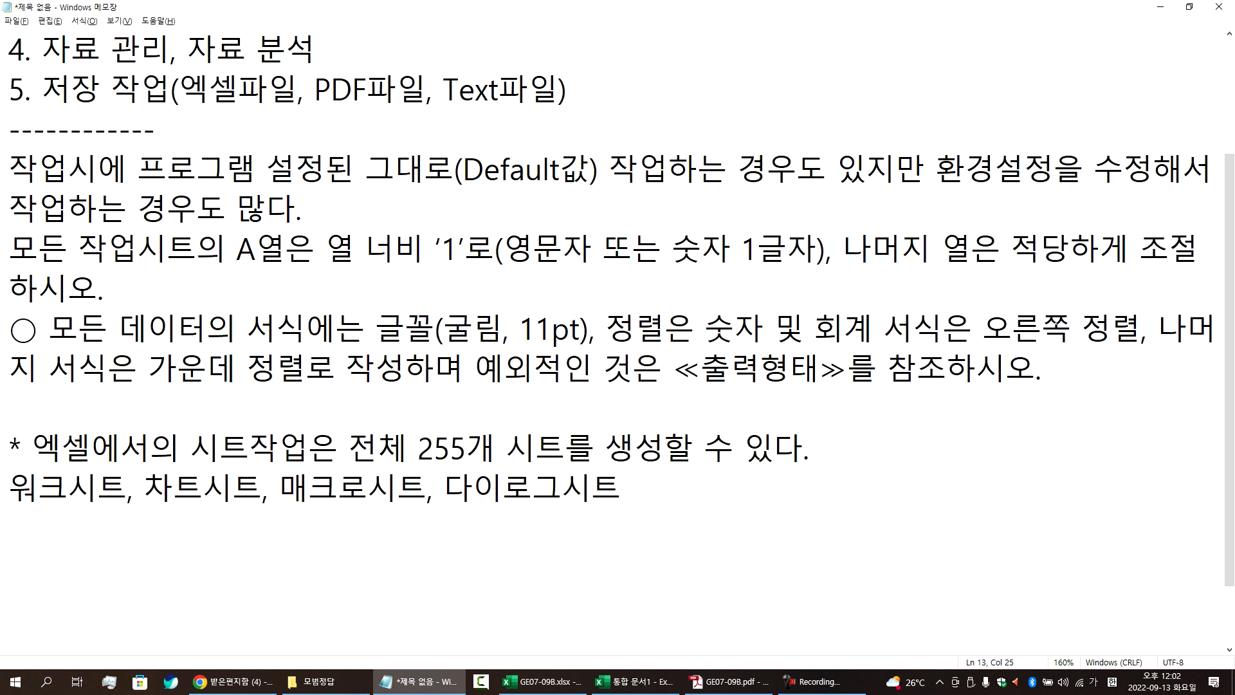
pyautogui.write(' 등 합해서 2')
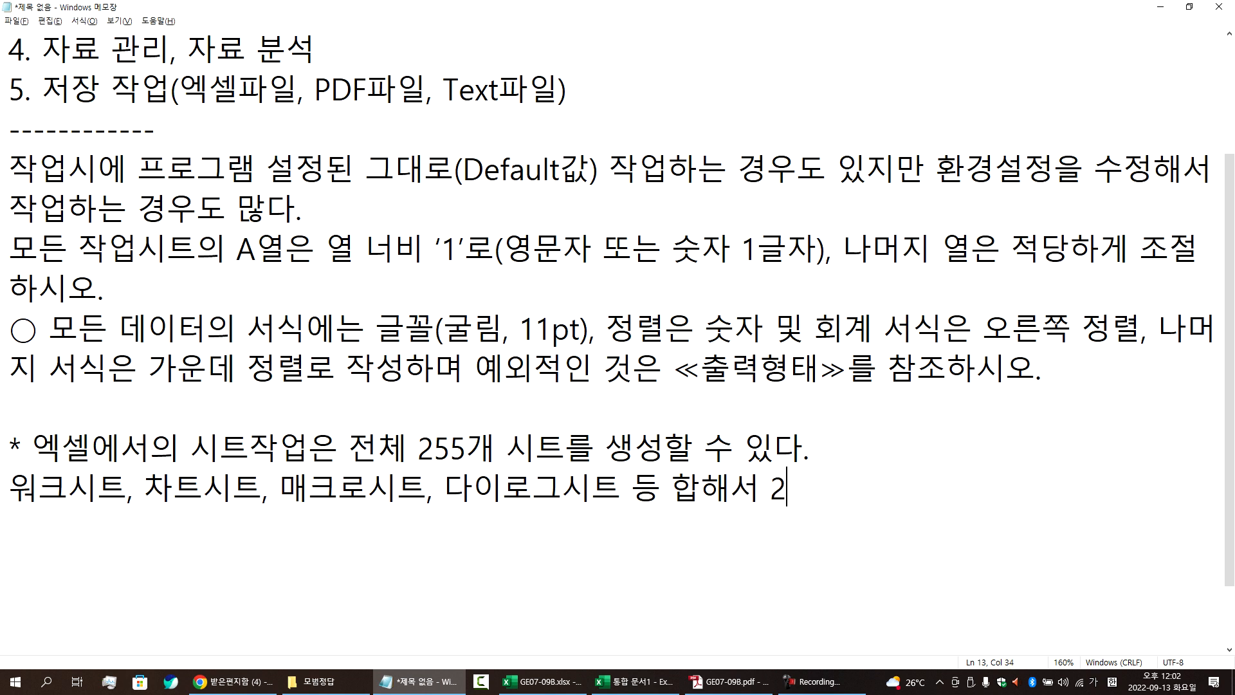
pyautogui.write('55개까지 생성이 간')
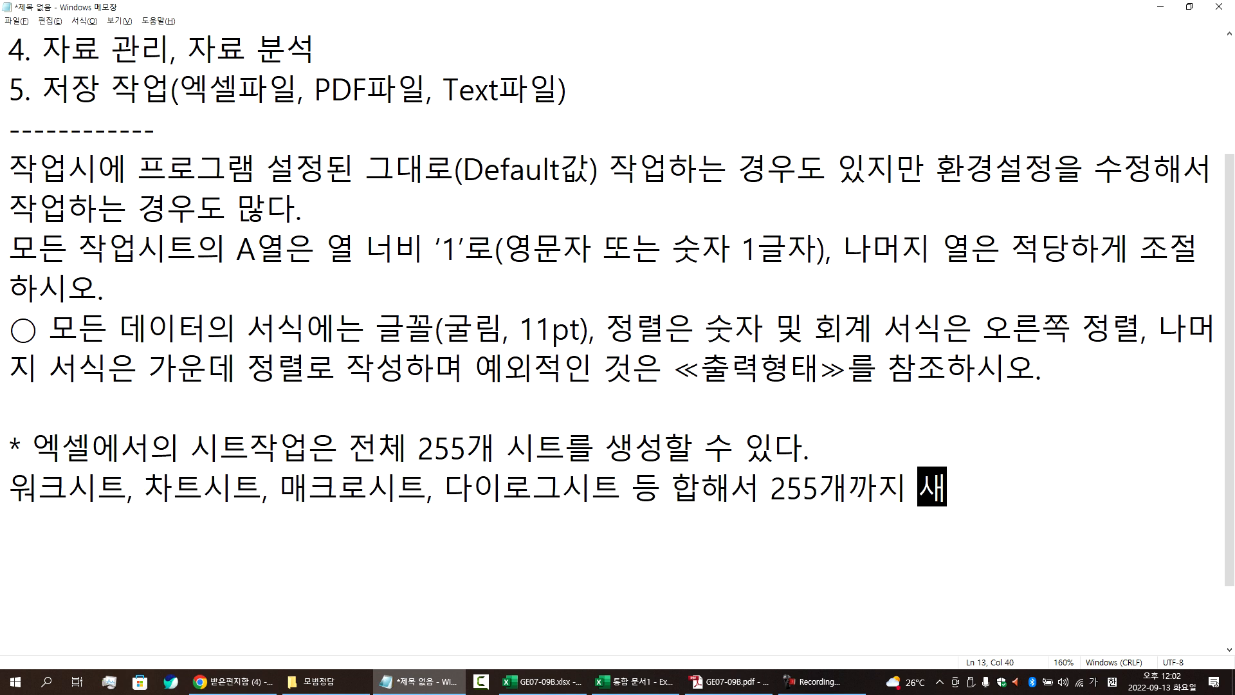
pyautogui.write('능')
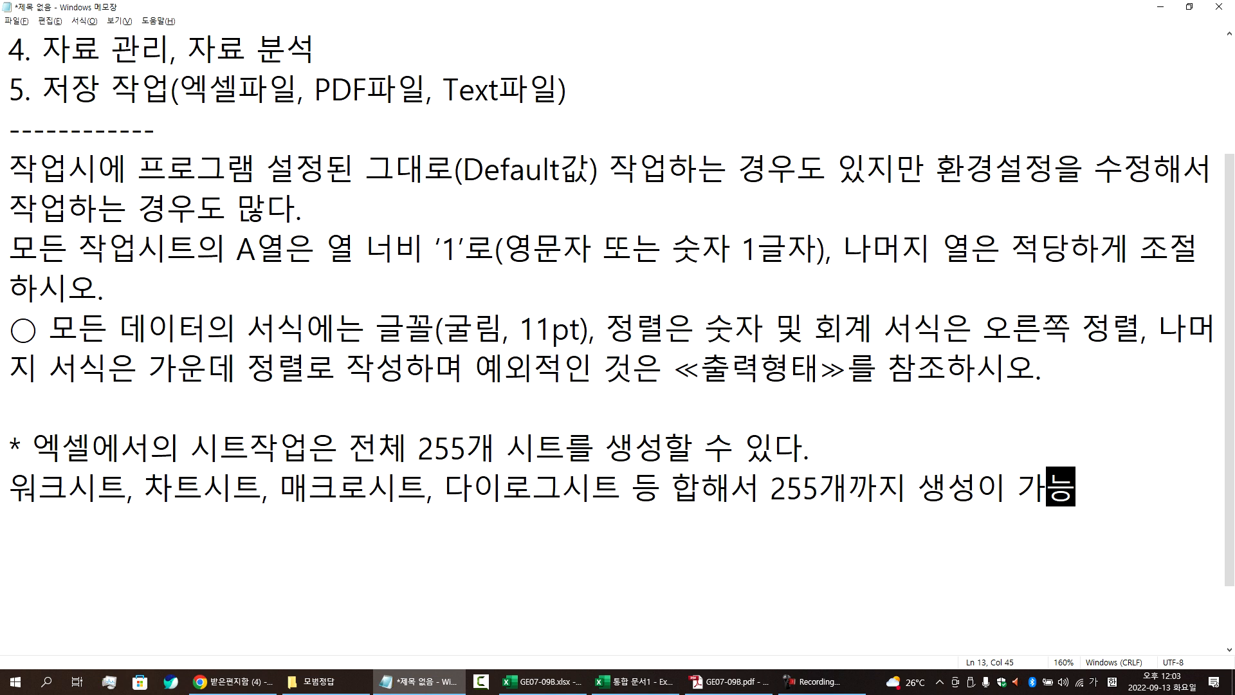
# Step: Add the note line "이름의 이름을 따로 따로 수정해도 되고 시트에서의 설정은 한꺼번에 가능하다."
pyautogui.press('Return')
pyautogui.write('이름이')
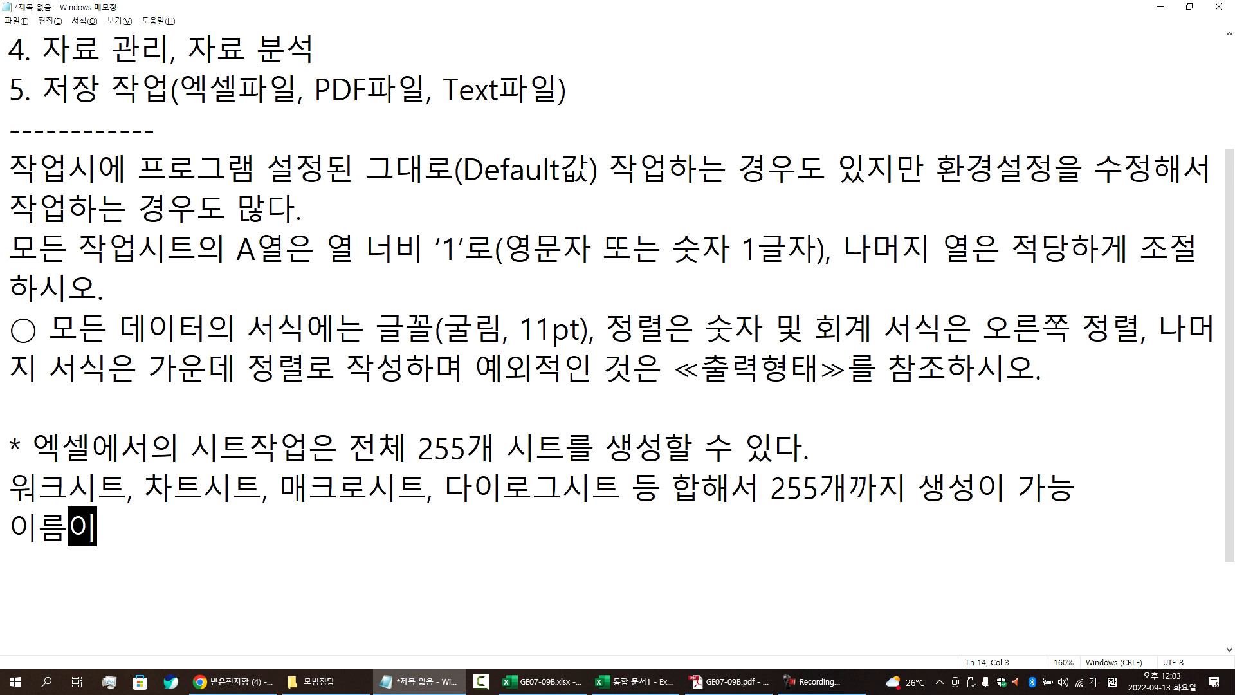
pyautogui.press('BackSpace')
pyautogui.write('의 이름')
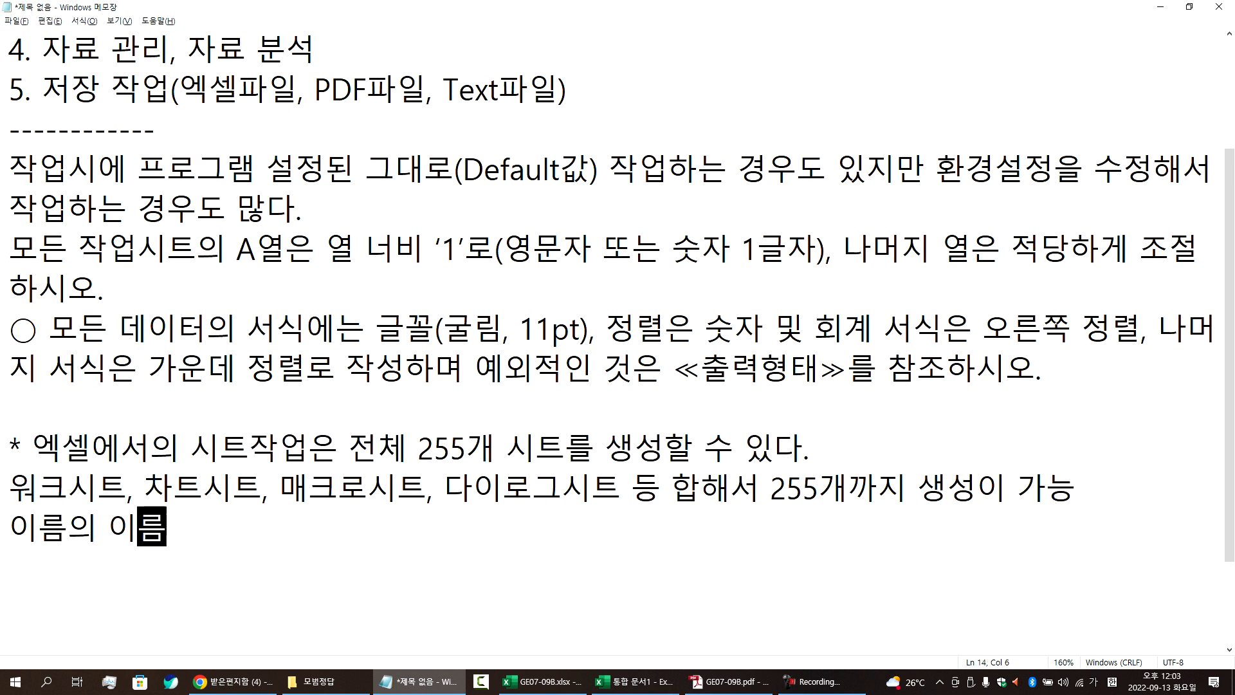
pyautogui.write('을 따로 따')
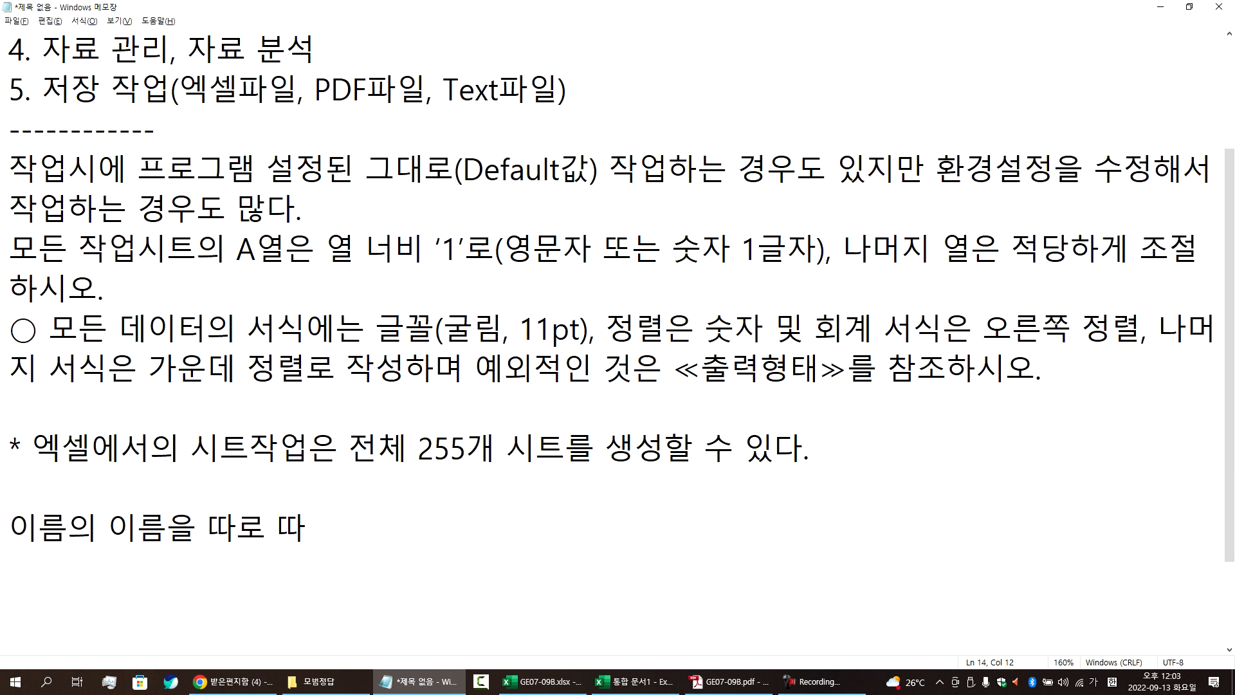
pyautogui.write('로 수정해도 도되고')
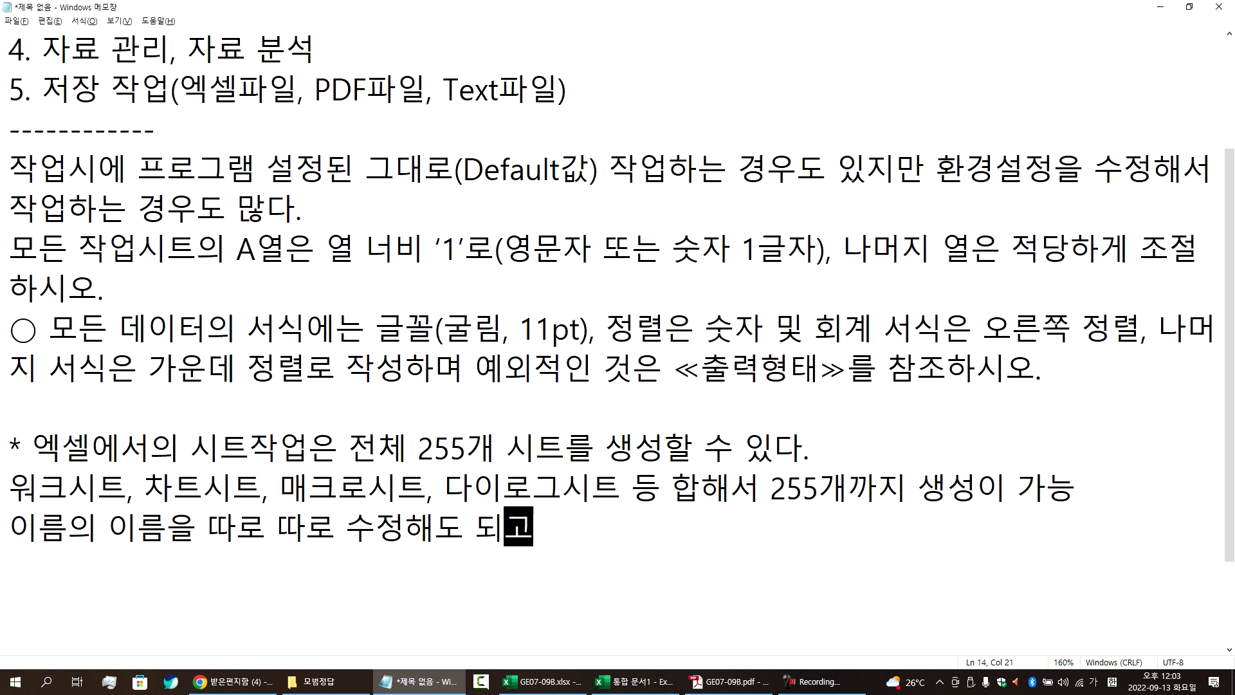
pyautogui.write('시트')
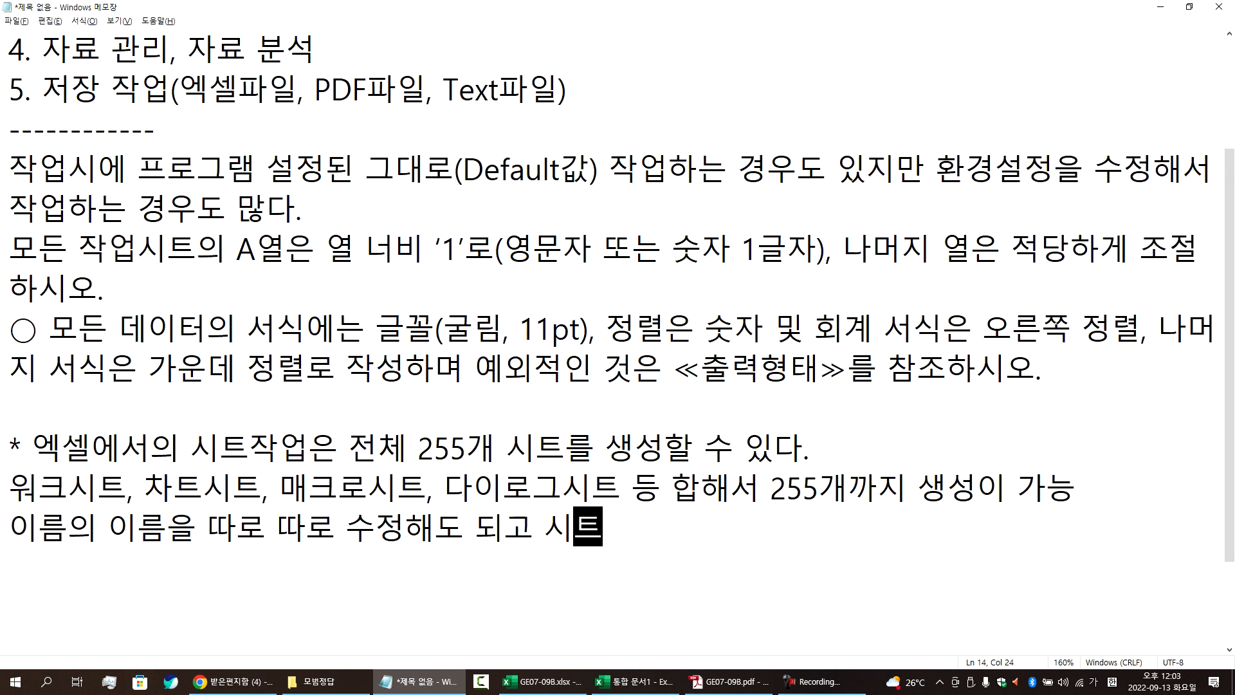
pyautogui.write('에서의 설')
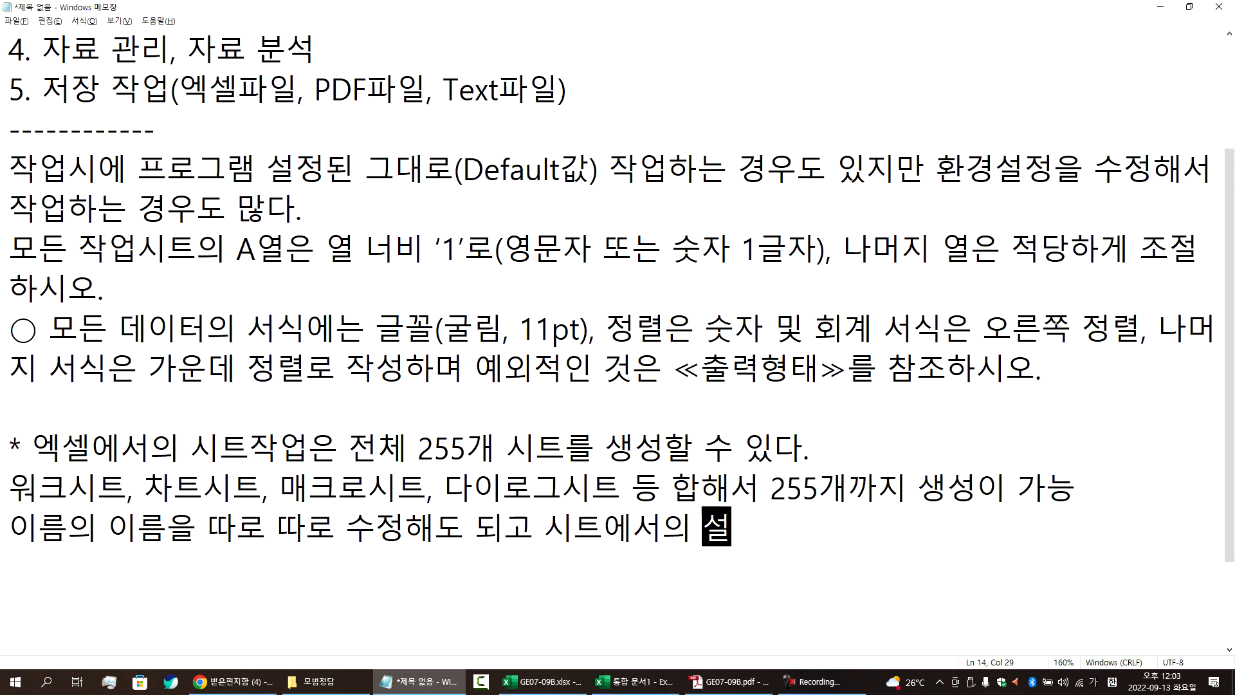
pyautogui.write('정은 한꺼번에 가능하')
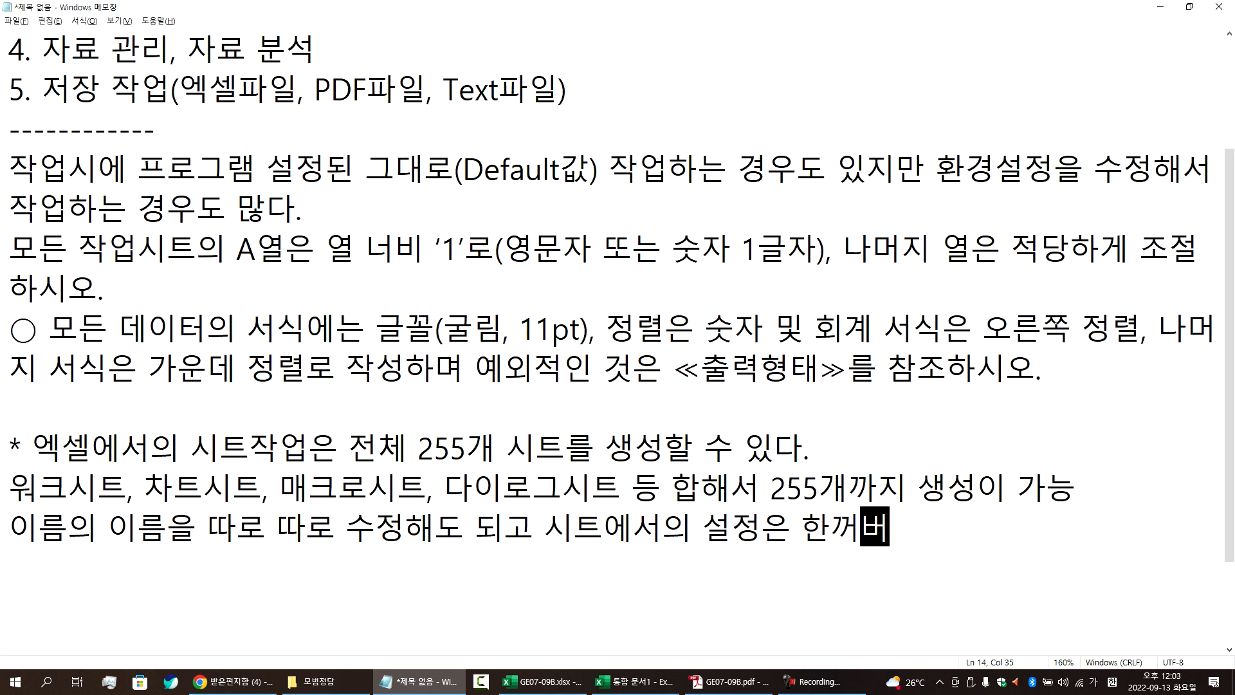
pyautogui.write('다.')
pyautogui.press('Return')
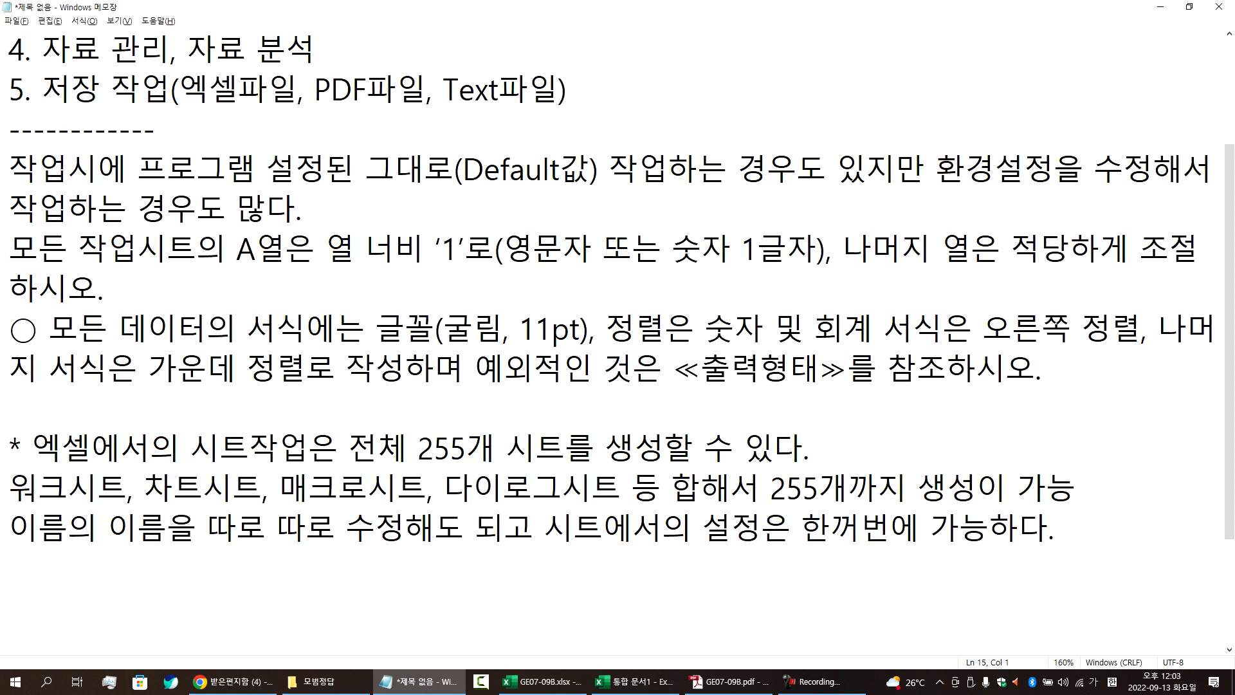
# Step: Add the note line "제1작업, 제2작업, 제3작업등 여러개의 시트의 열의 너비를 한꺼번에 1로 조정이 가능하다."
pyautogui.write('제1작업, 제')
pyautogui.write('2작업, 2ㅈㅈ')
pyautogui.press('BackSpace')
pyautogui.press('BackSpace')
pyautogui.press('BackSpace')
pyautogui.write('제')
pyautogui.press('BackSpace')
pyautogui.write('ㅔ32ㅏ4ㄱ')
pyautogui.press('BackSpace')
pyautogui.press('BackSpace')
pyautogui.press('BackSpace')
pyautogui.press('BackSpace')
pyautogui.write('작업')
pyautogui.press('BackSpace')
pyautogui.press('BackSpace')
pyautogui.press('BackSpace')
pyautogui.press('BackSpace')
pyautogui.press('BackSpace')
pyautogui.press('BackSpace')
pyautogui.press('BackSpace')
pyautogui.write('업등 ㅇ')
pyautogui.write('ㅕ러개의 시트')
pyautogui.write('의 열의 넙')
pyautogui.write('ㅣ를 한꺼버')
pyautogui.write('ㄴ에 1')
pyautogui.write('로 ')
pyautogui.write('조')
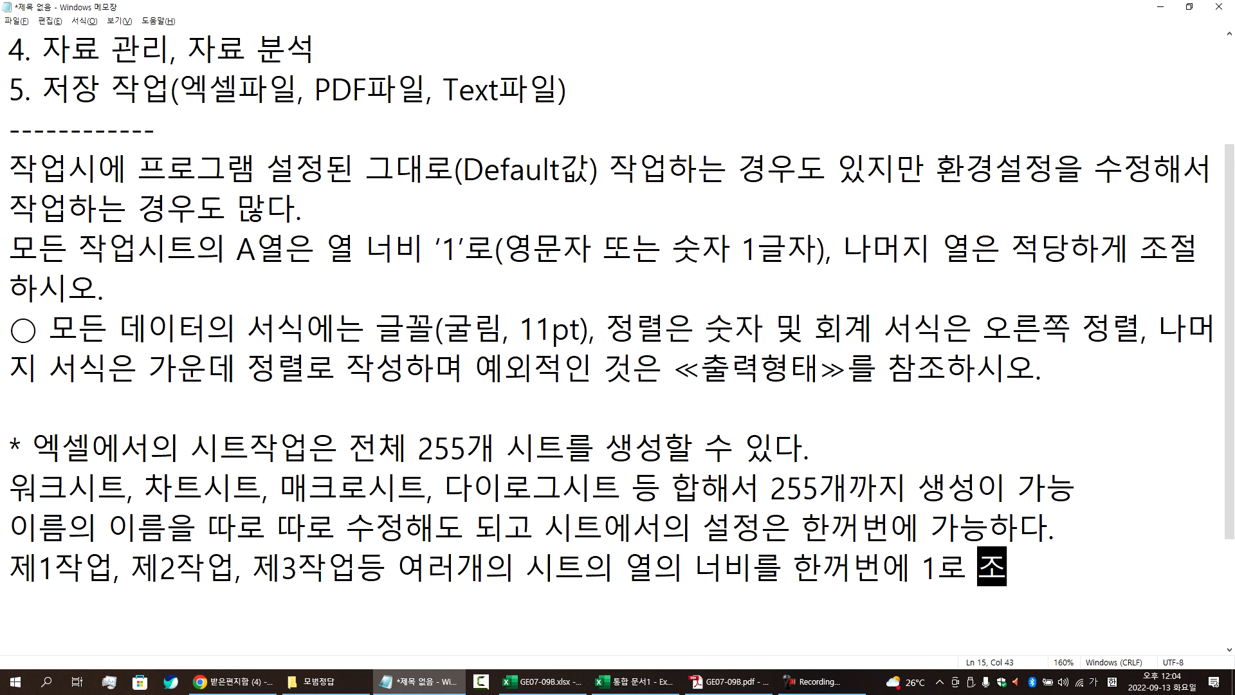
pyautogui.write('정이 가능하다.')
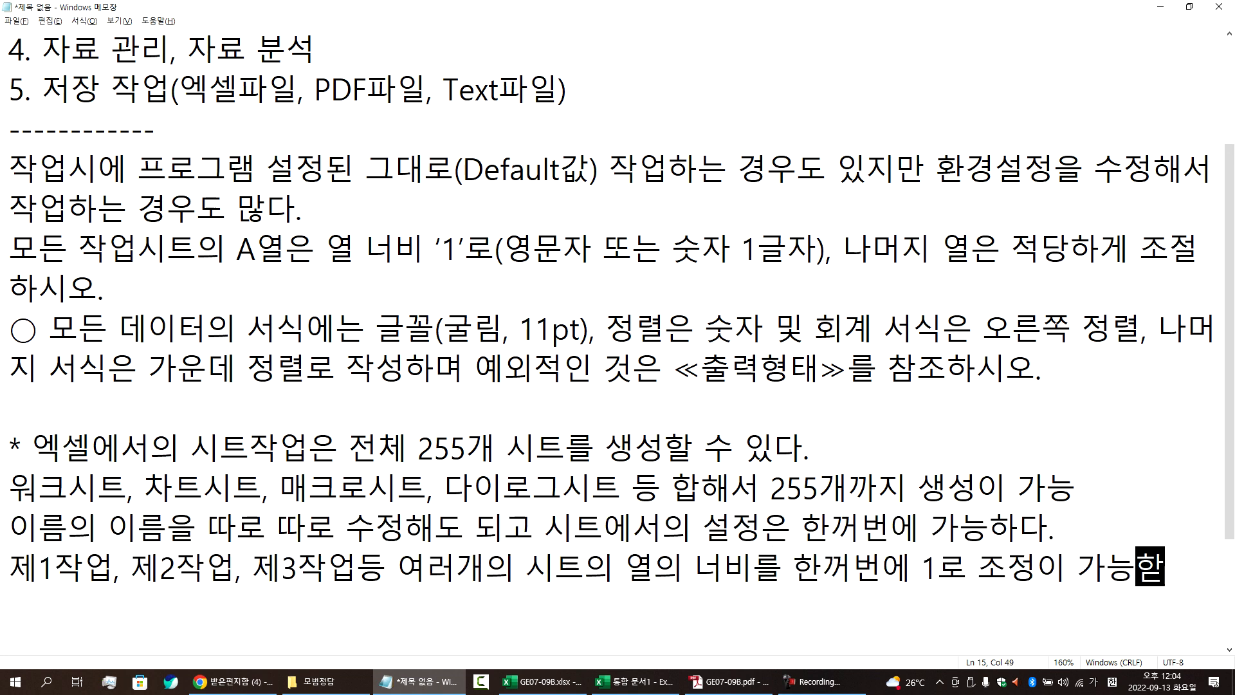
pyautogui.press('Return')
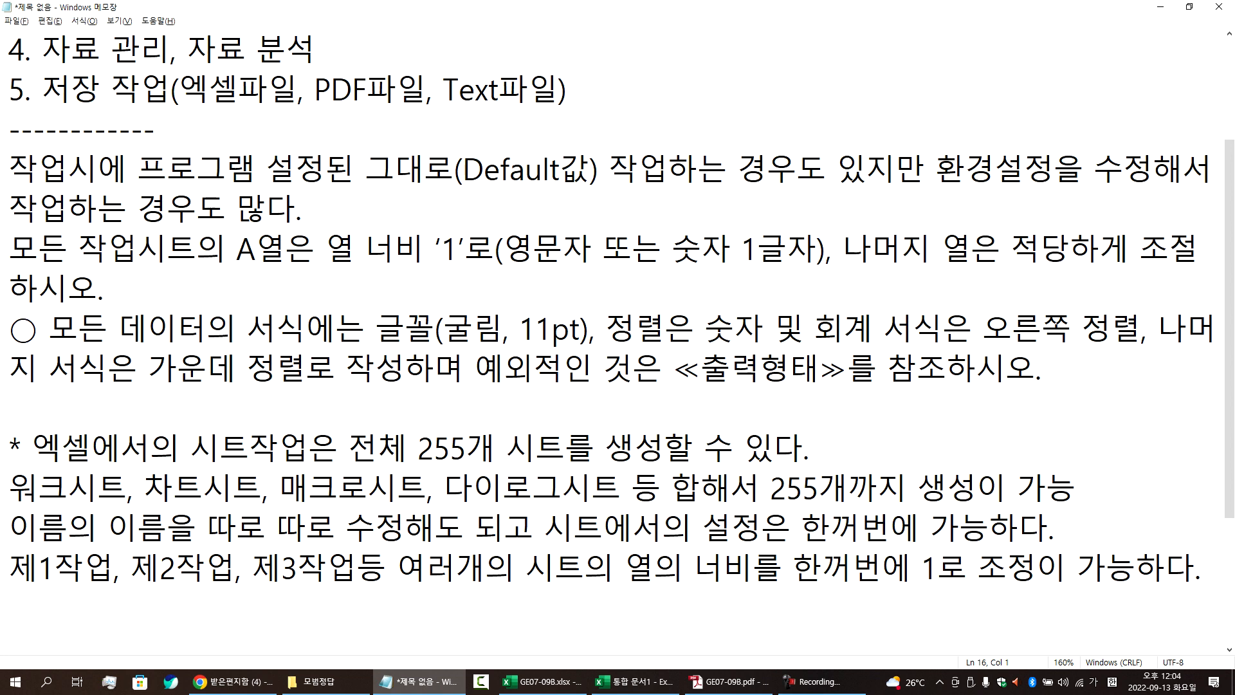
# Step: Add the note line "시트를 블록 설정해서 작업하면 가능하다."
pyautogui.write('시트르')
pyautogui.write('를 블록')
pyautogui.write(' 설정해서 ')
pyautogui.write('작업하면 간')
pyautogui.write('능하')
pyautogui.press('BackSpace')
pyautogui.write('하다.')
pyautogui.press('Return')
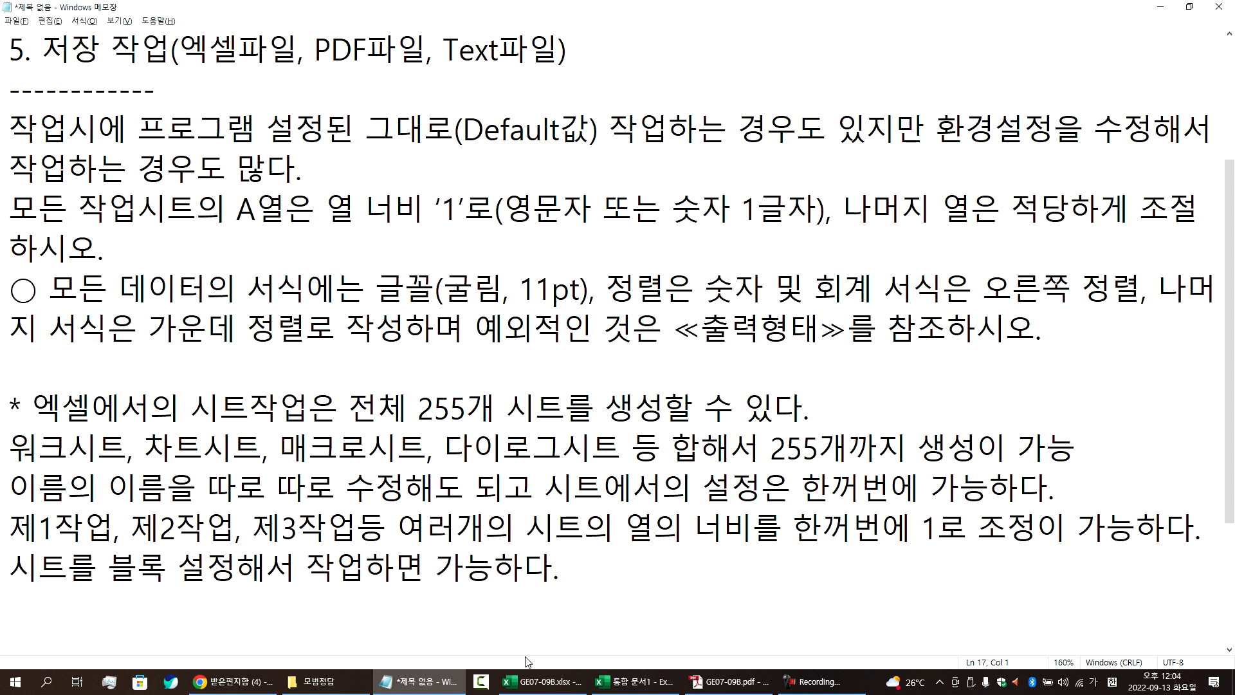
# Step: Switch to the Excel workbook 통합 문서1, move sheet 제1작업 behind 제2작업 and return it to first place
pyautogui.moveTo(339, 447); pyautogui.dragTo(504, 487)
pyautogui.click(473, 604)
pyautogui.moveTo(631, 683)
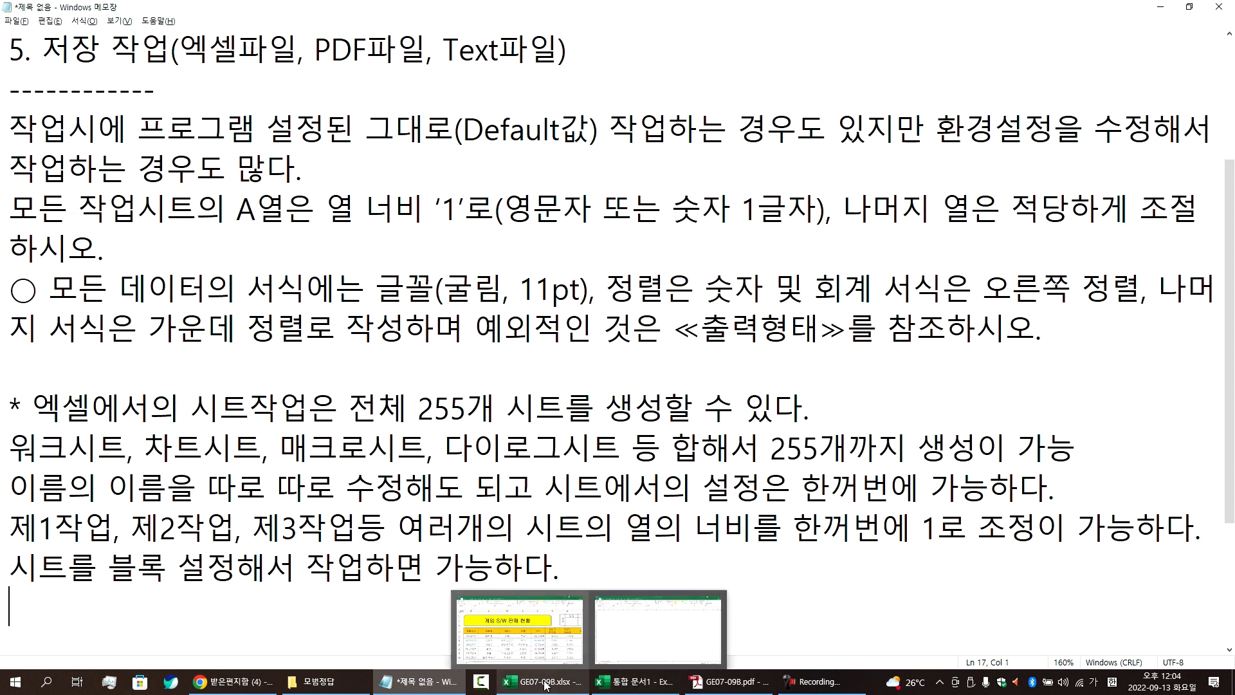
pyautogui.click(632, 684)
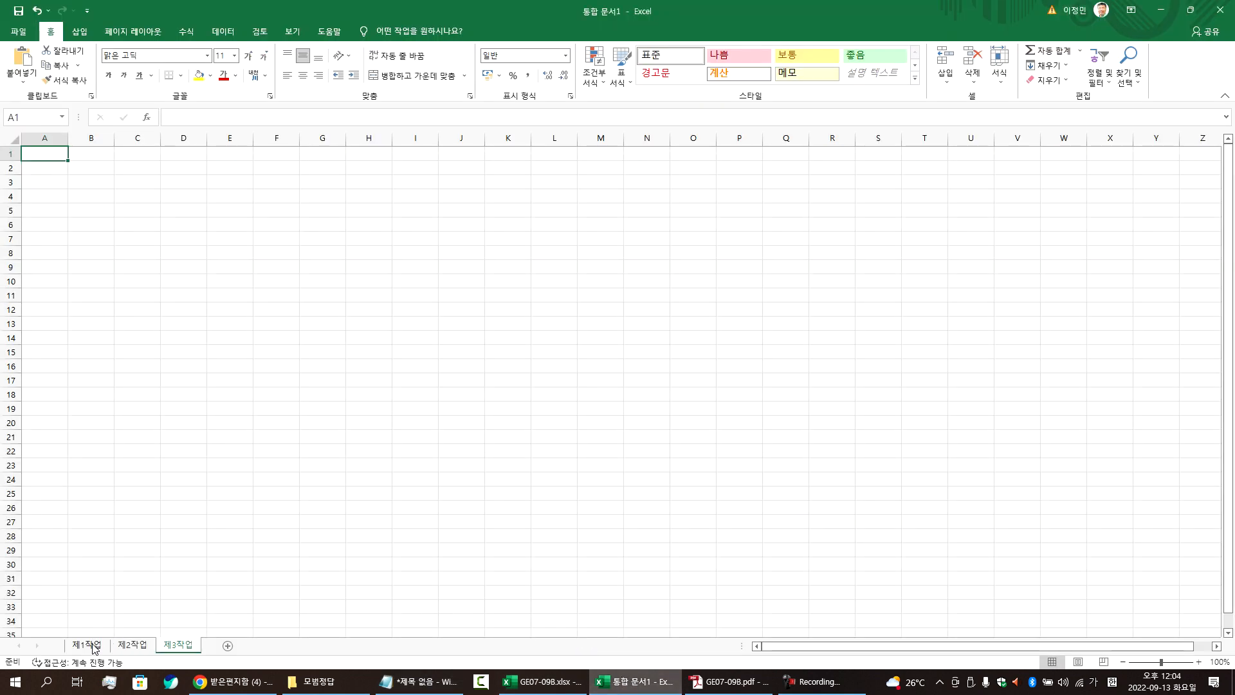
pyautogui.moveTo(98, 645); pyautogui.dragTo(140, 644)
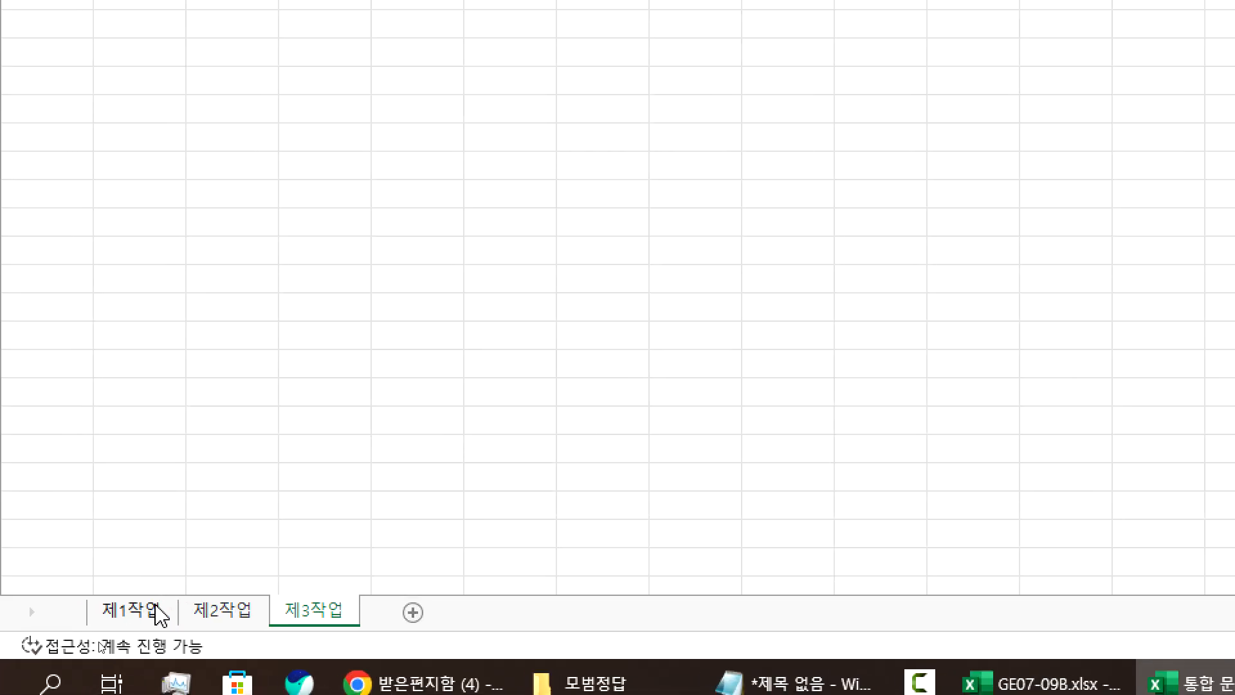
pyautogui.moveTo(243, 608); pyautogui.dragTo(289, 608)
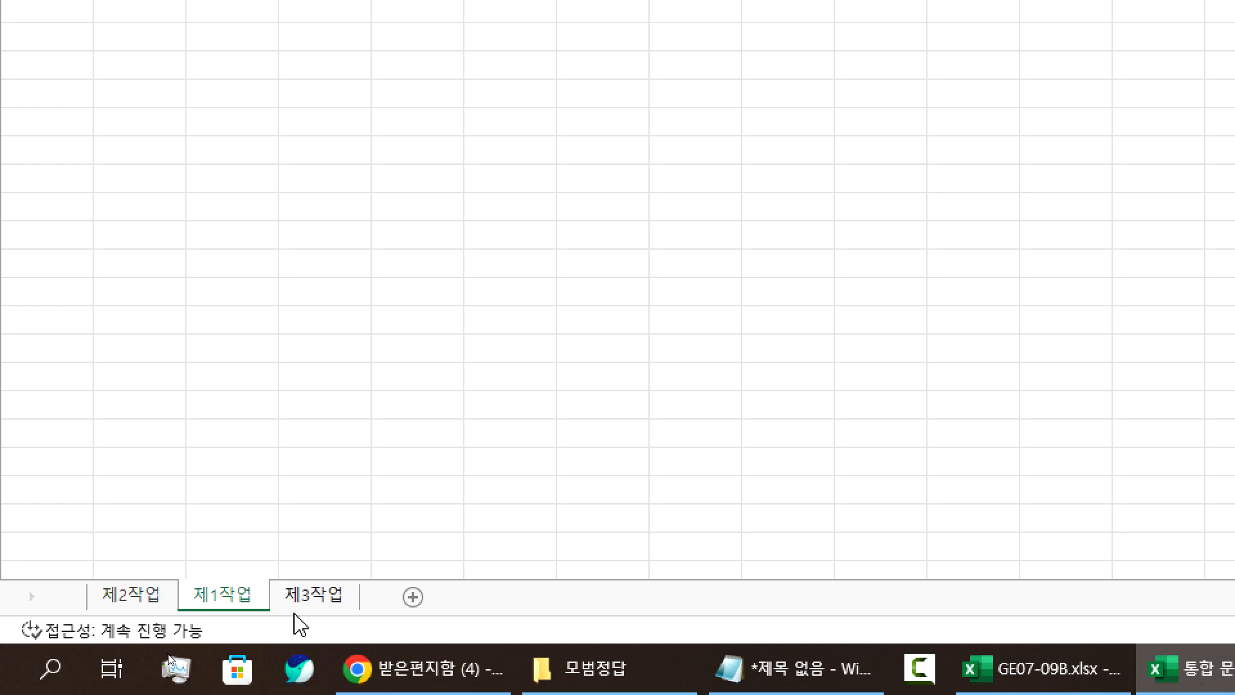
pyautogui.moveTo(230, 596); pyautogui.dragTo(133, 605)
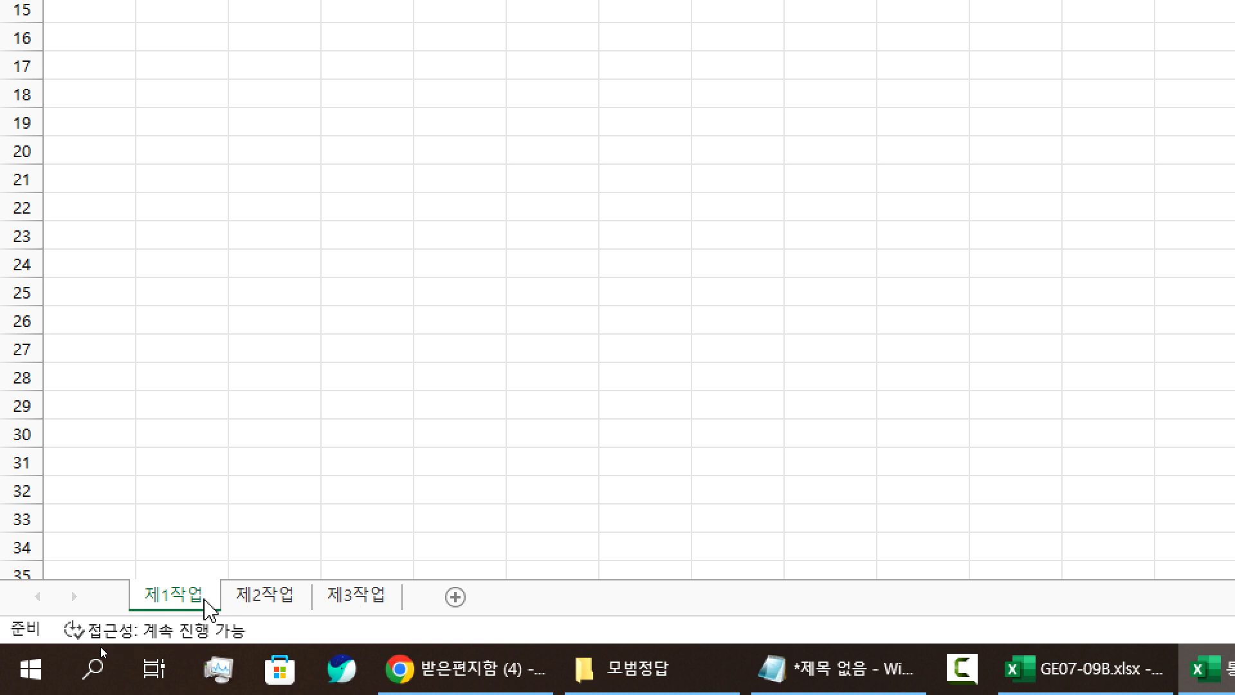
# Step: Switch back to Notepad, leave a blank line below the notes and start a new line beginning with "* 블"
pyautogui.hotkey('alt', 'Tab')
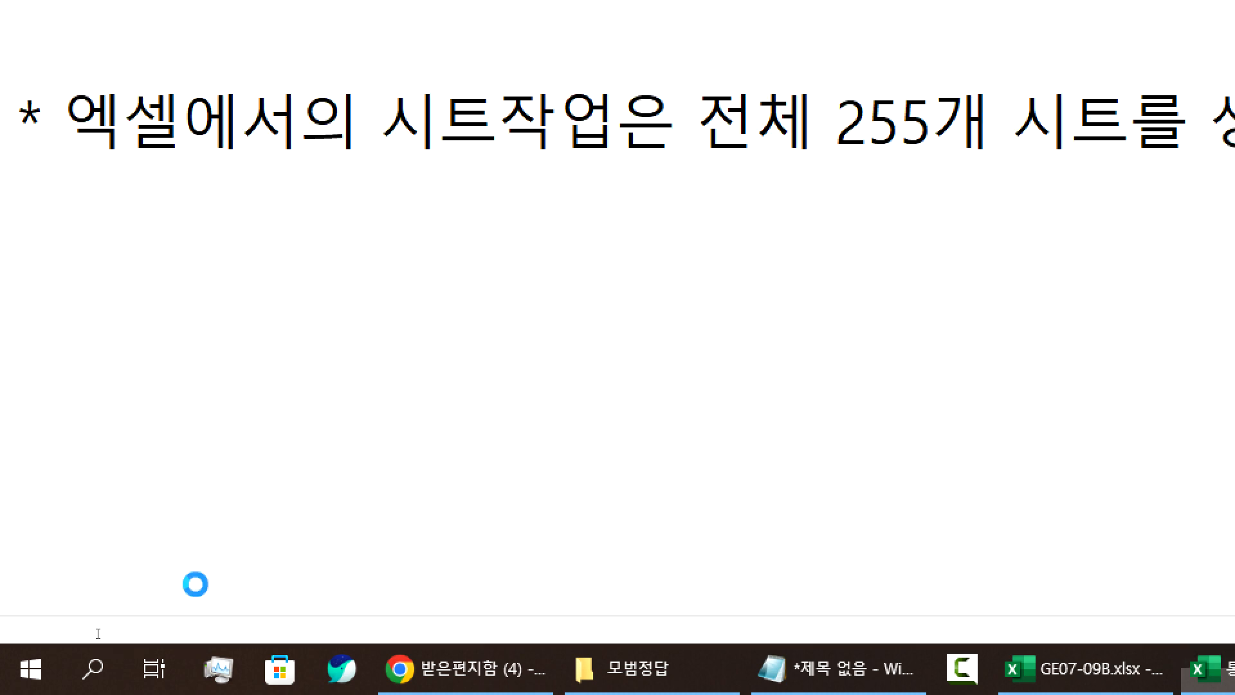
pyautogui.press('Return')
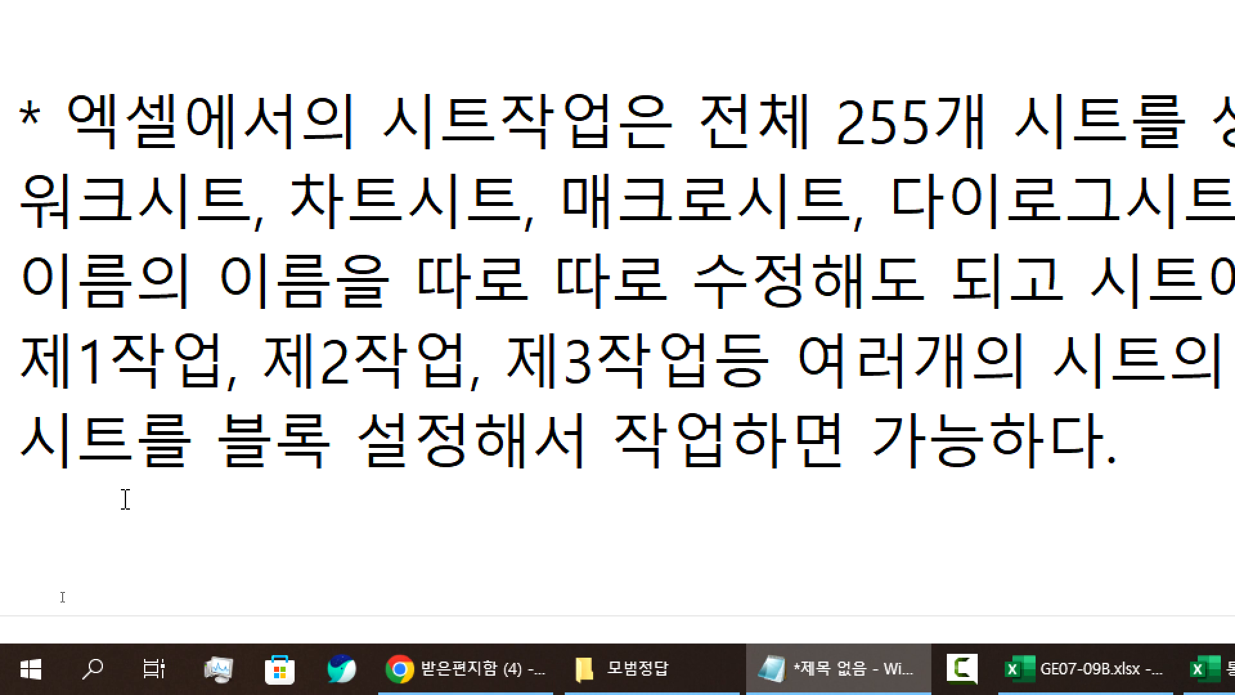
pyautogui.press('Return')
pyautogui.write('* 블로것')
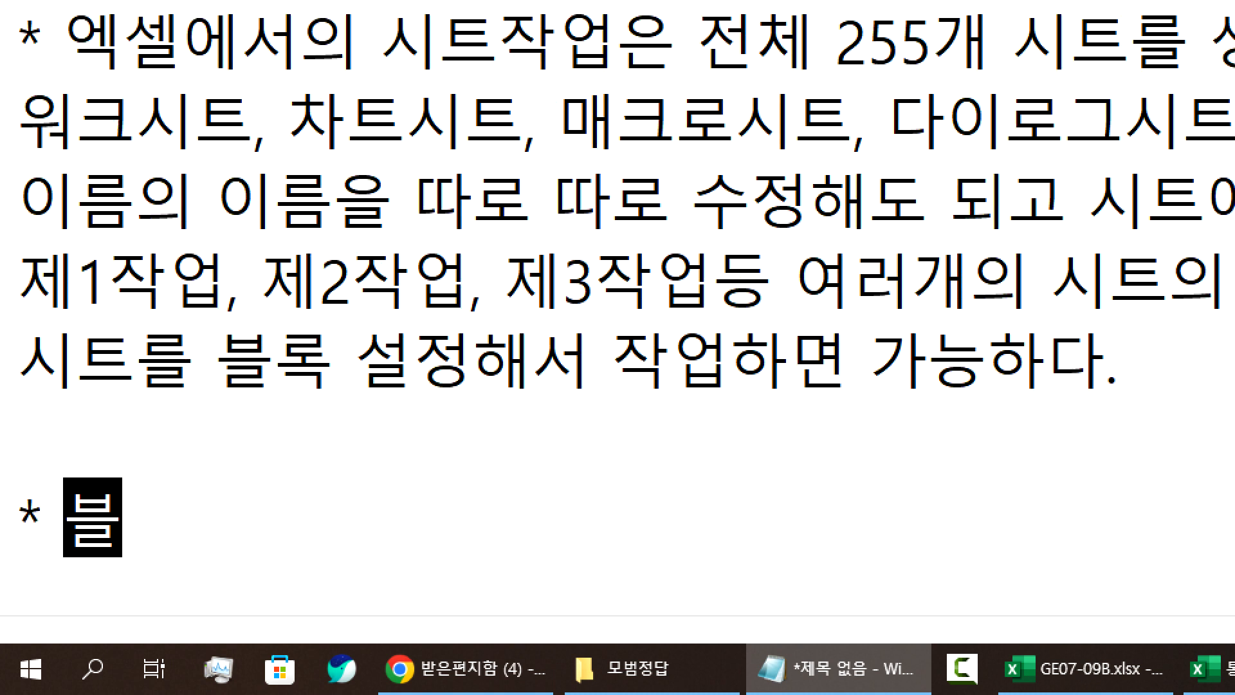
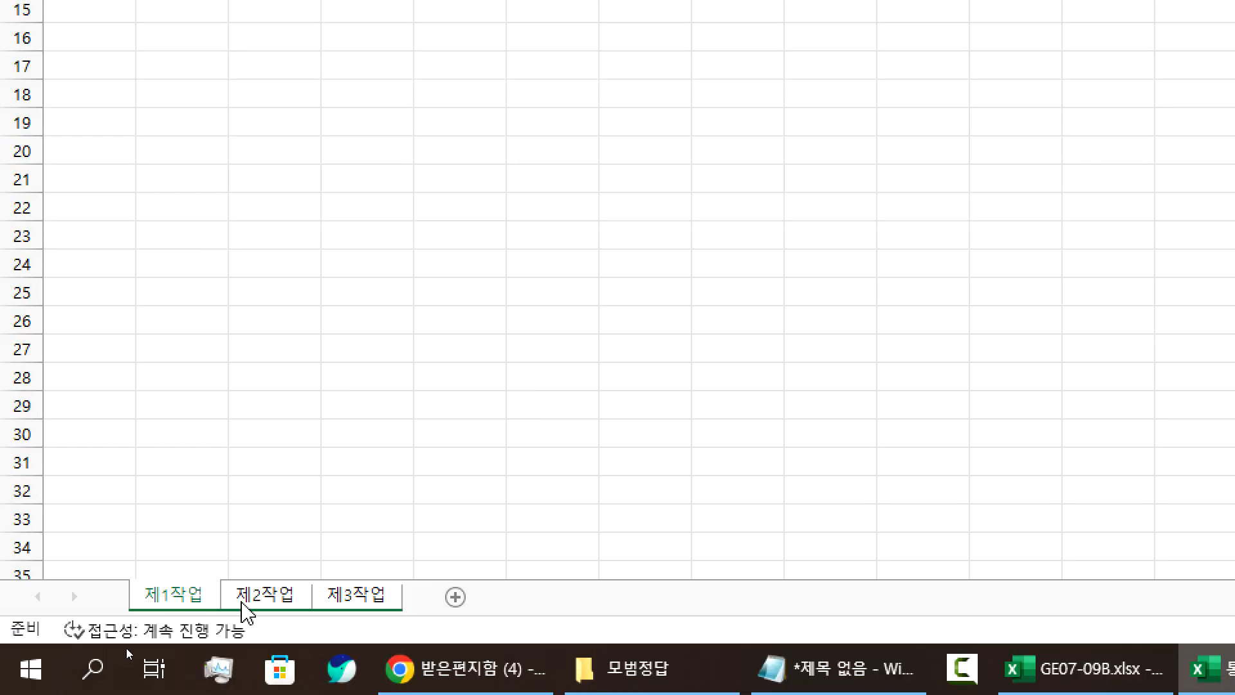
# Step: Ungroup the workbook's sheets by showing 제2작업, 제3작업 and 제1작업 one at a time
pyautogui.click(255, 598)
pyautogui.click(351, 598)
pyautogui.click(187, 596)
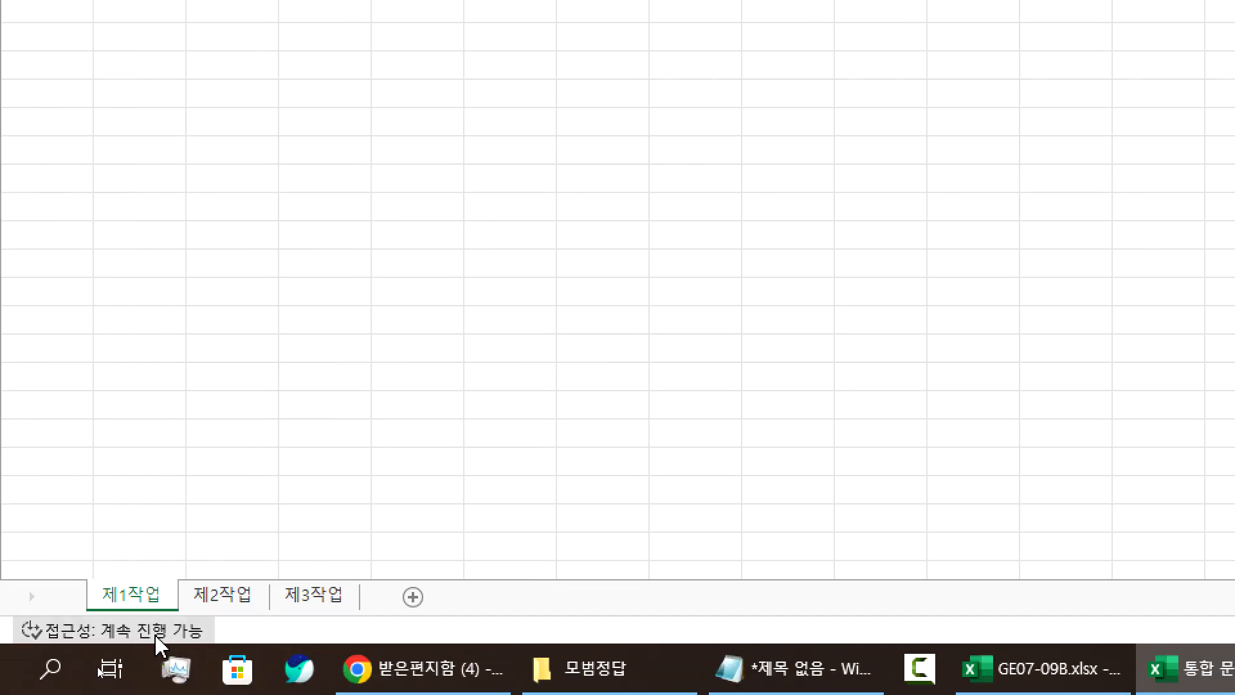
# Step: Group the sheets 제1작업 through 제3작업 and set the width of column A to 1 on all of them
pyautogui.keyDown('shift'); pyautogui.click(299, 598); pyautogui.keyUp('shift')
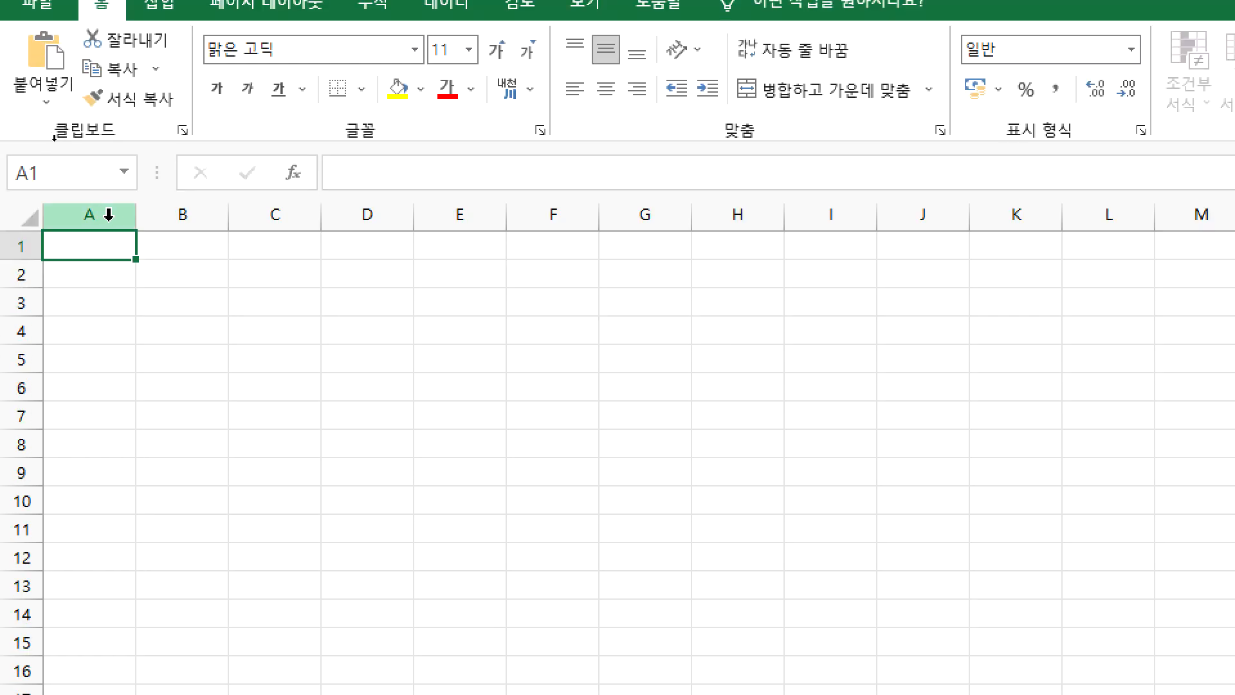
pyautogui.rightClick(109, 217)
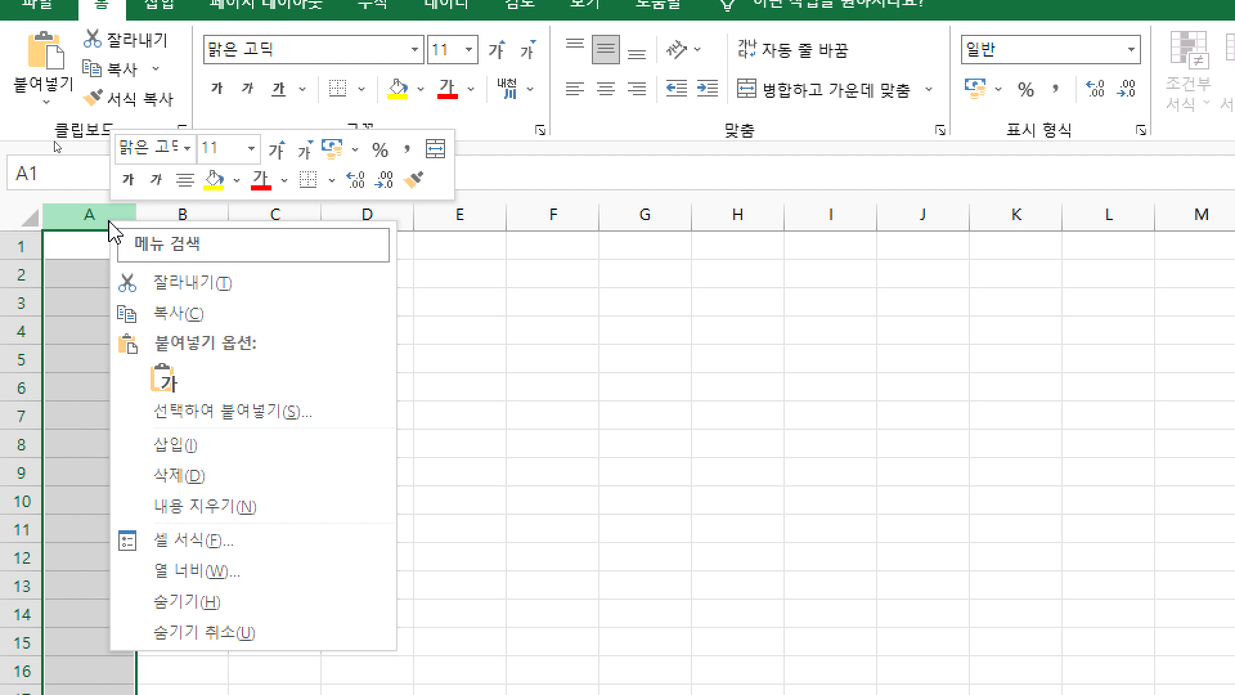
pyautogui.click(169, 572)
pyautogui.write('1')
pyautogui.moveTo(157, 550); pyautogui.dragTo(399, 212)
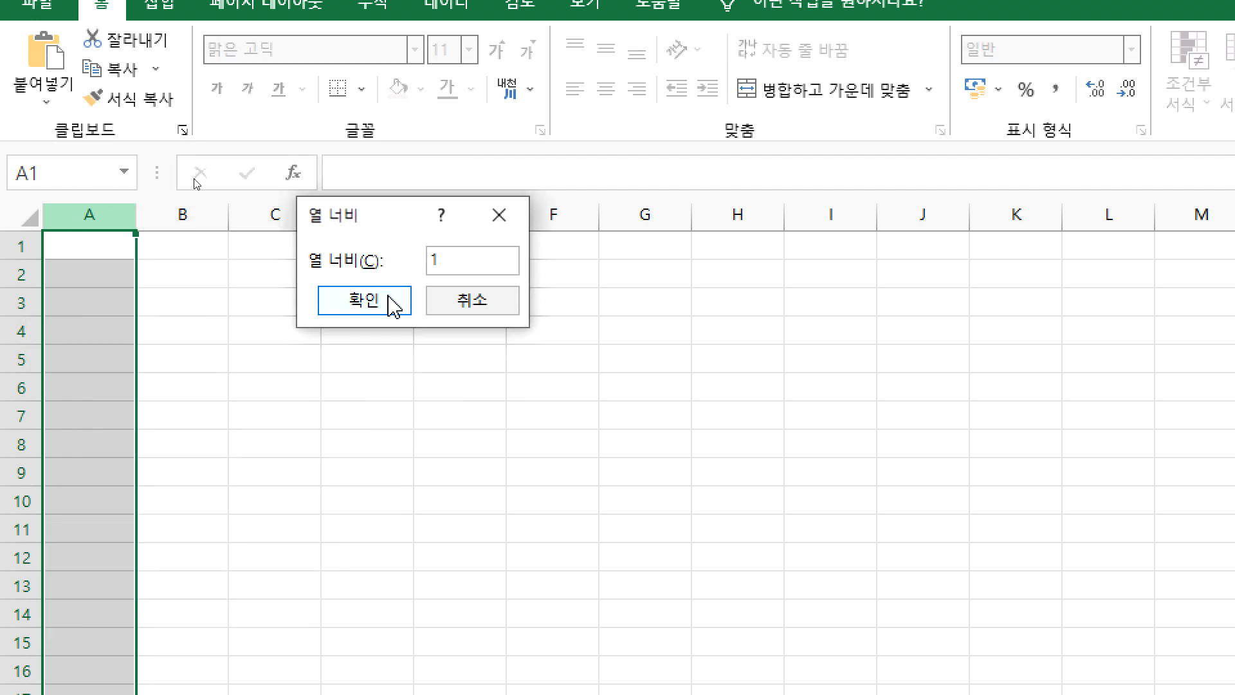
pyautogui.click(387, 296)
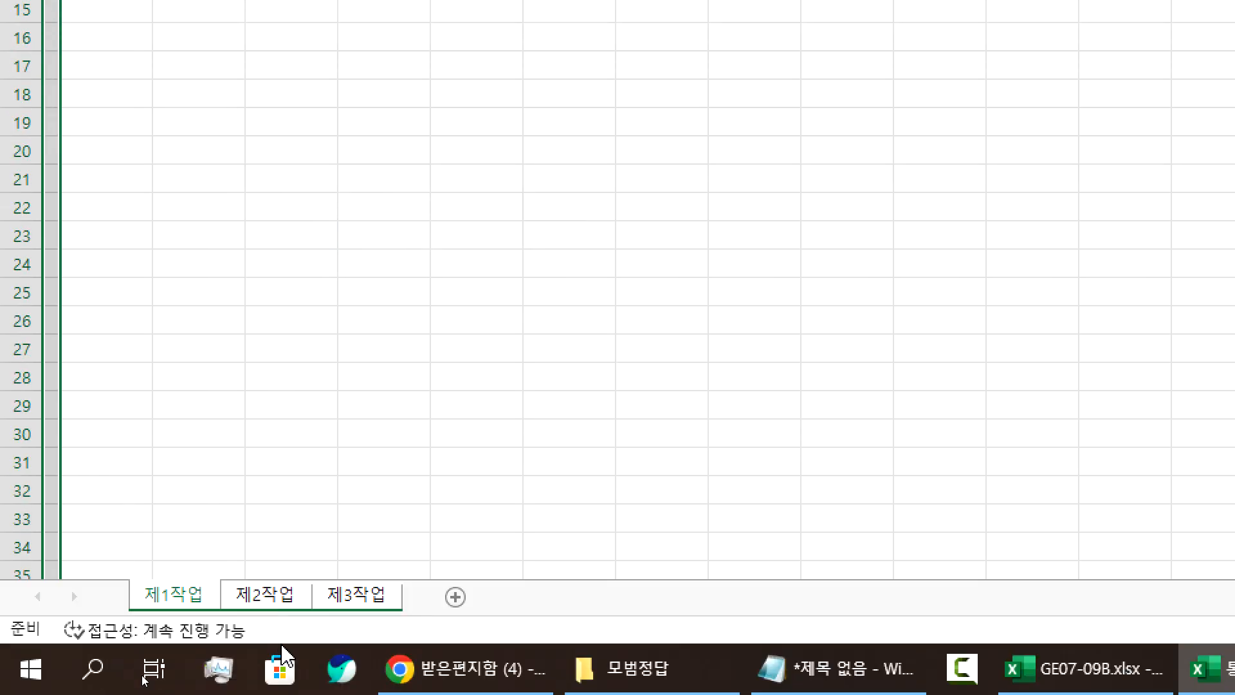
# Step: Check column A on sheets 제2작업 and 제3작업, and return to 제1작업
pyautogui.click(265, 593)
pyautogui.click(337, 601)
pyautogui.click(183, 601)
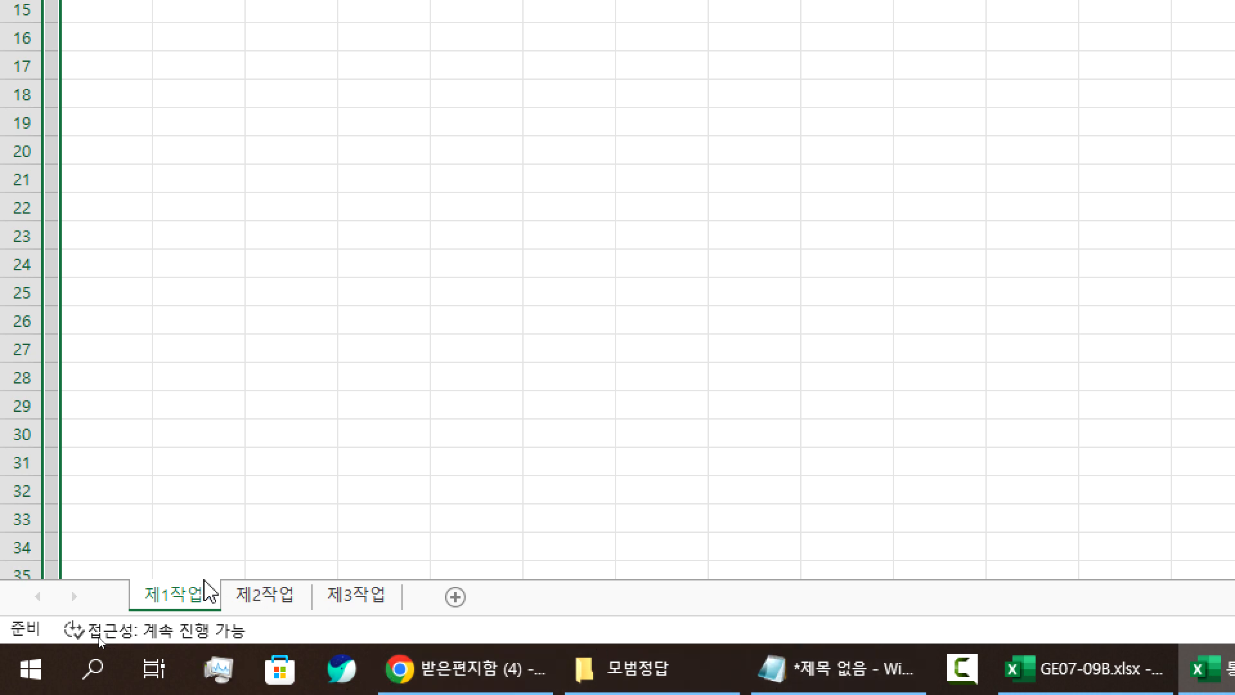
# Step: Undo the column A width change and check column A on each of the three sheets
pyautogui.hotkey('ctrl', 'z')
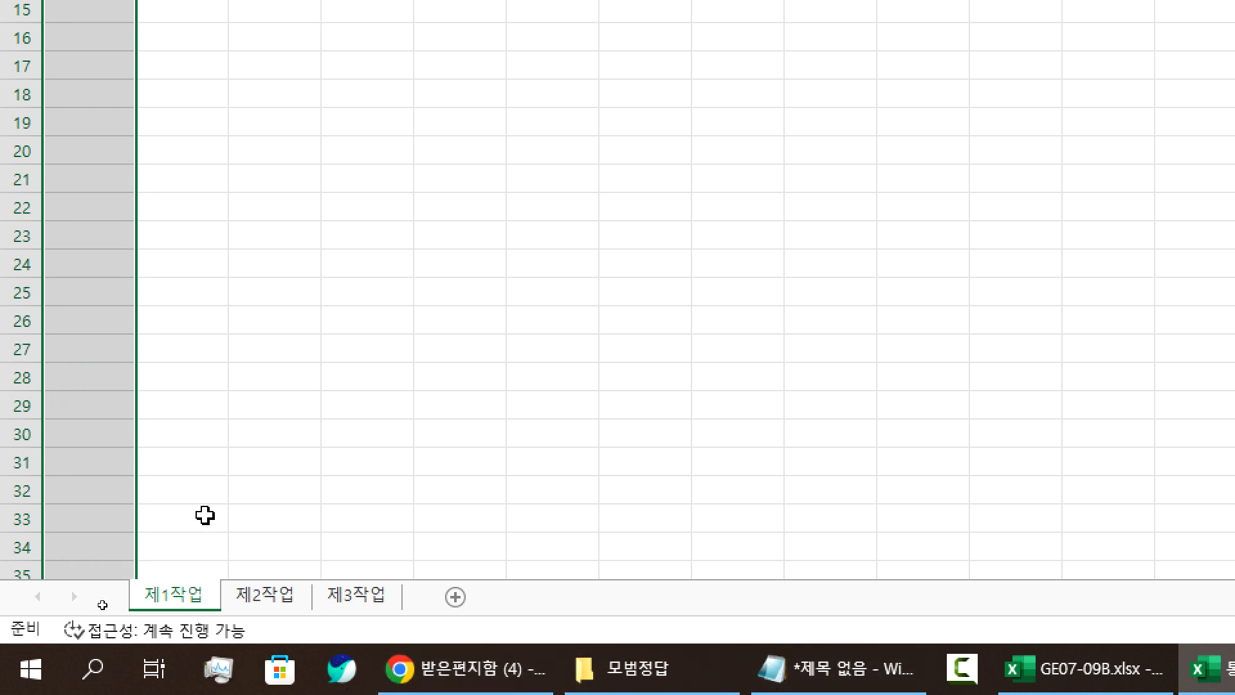
pyautogui.click(261, 601)
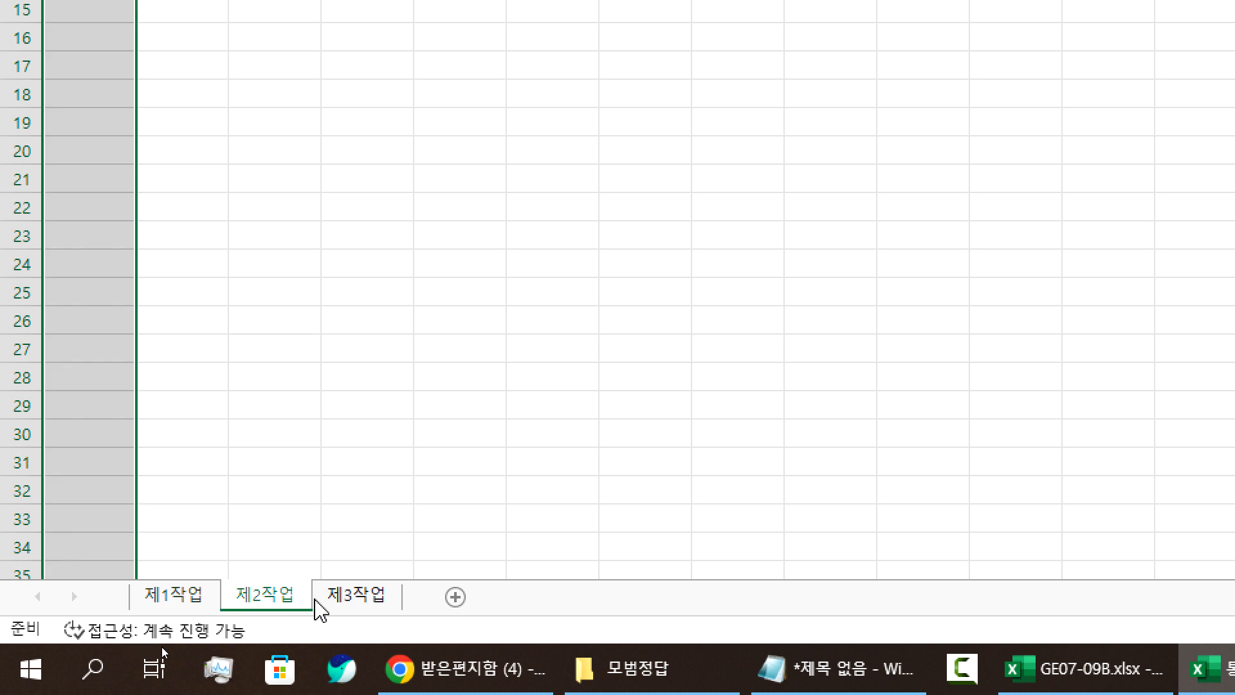
pyautogui.click(328, 600)
pyautogui.click(174, 600)
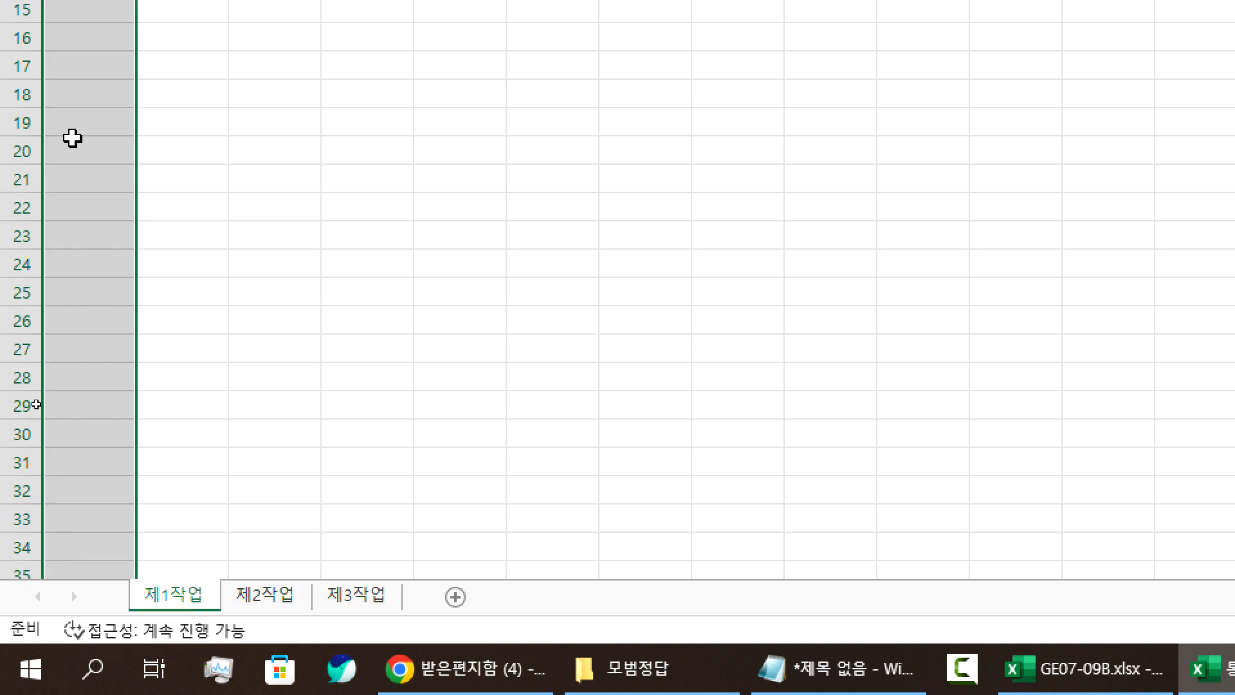
# Step: Set the width of column A to 1 on sheet 제1작업 only and compare it with sheet 제2작업
pyautogui.click(90, 9)
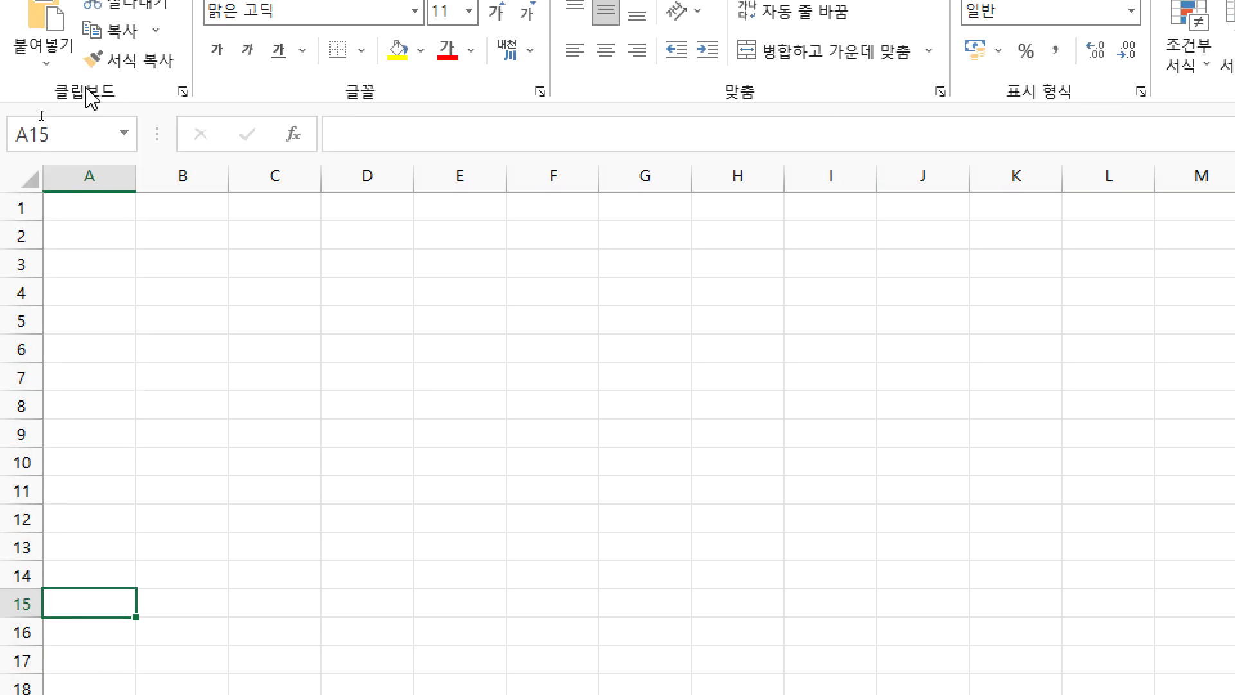
pyautogui.rightClick(91, 177)
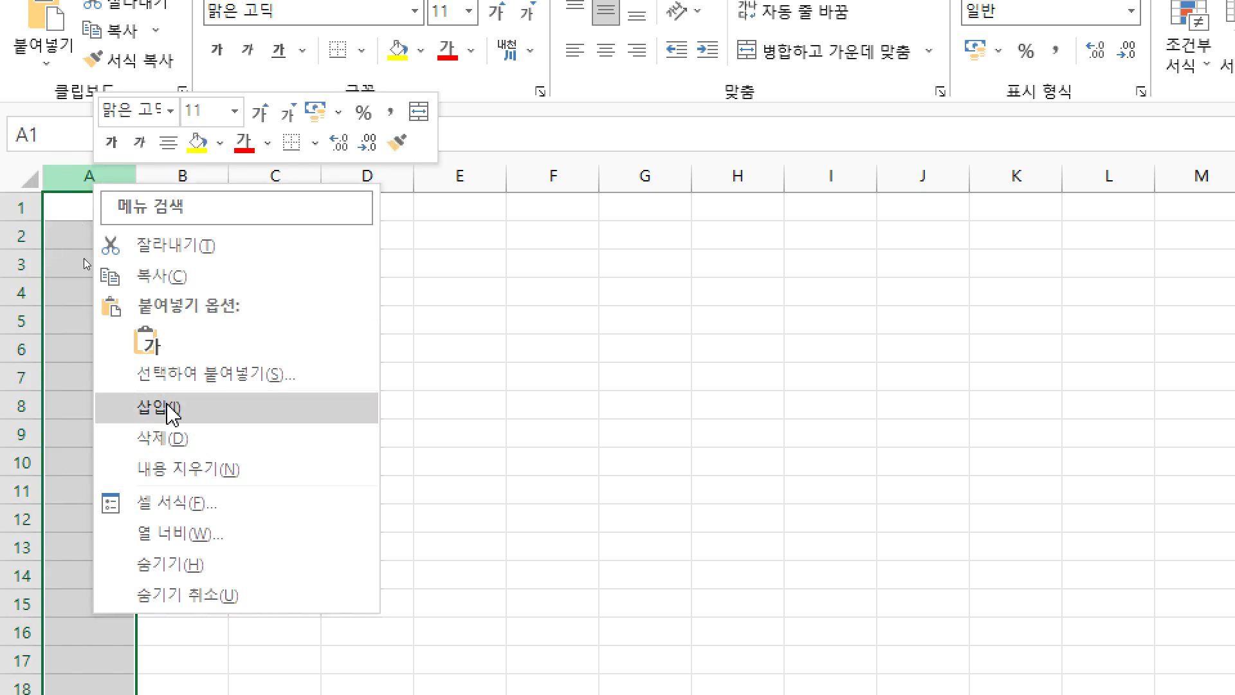
pyautogui.click(148, 534)
pyautogui.write('1')
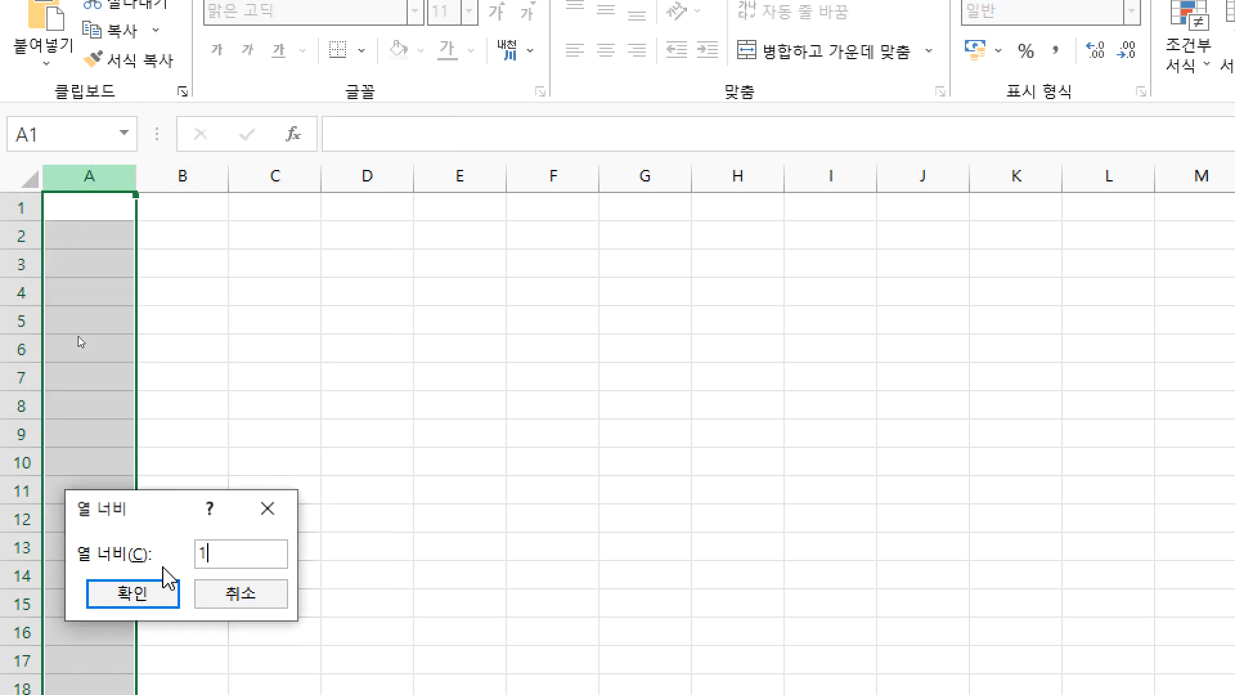
pyautogui.click(155, 593)
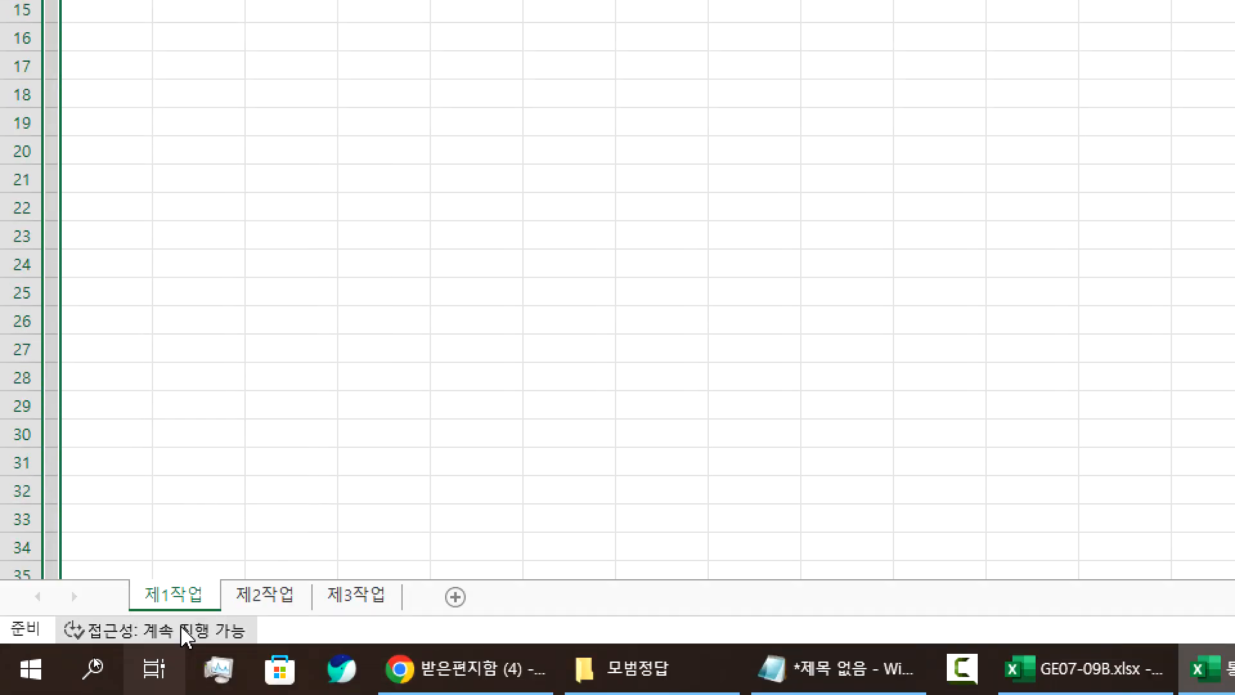
pyautogui.click(265, 598)
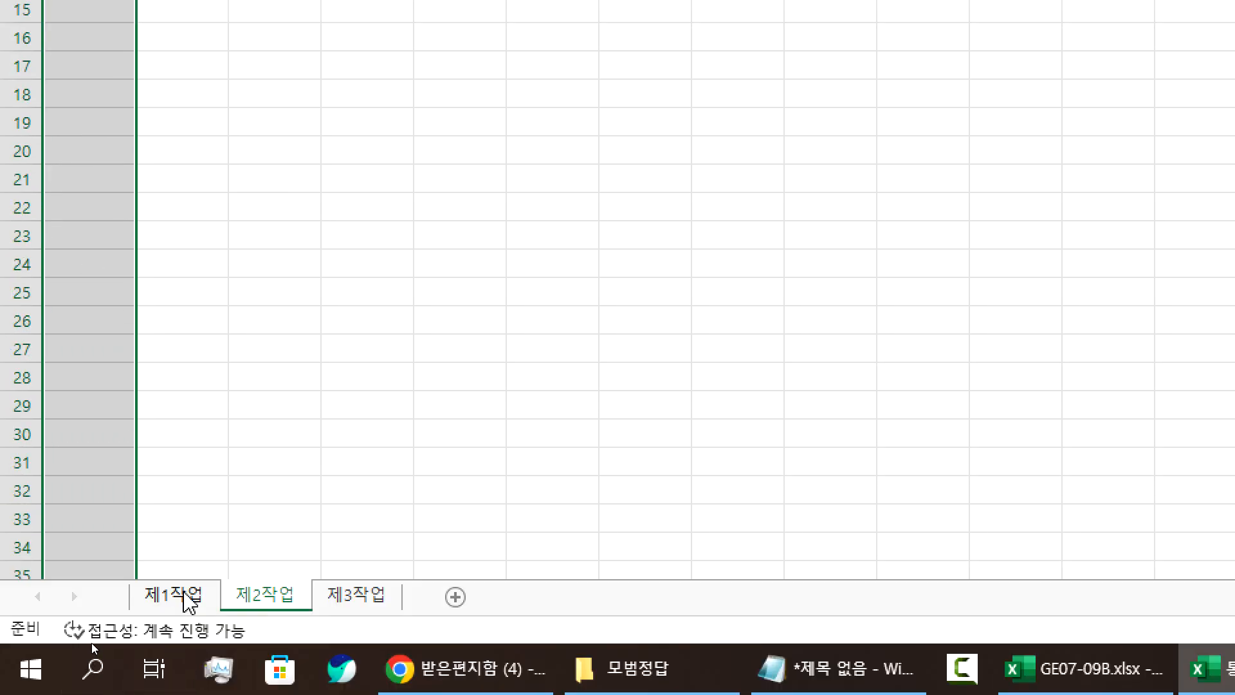
pyautogui.click(184, 593)
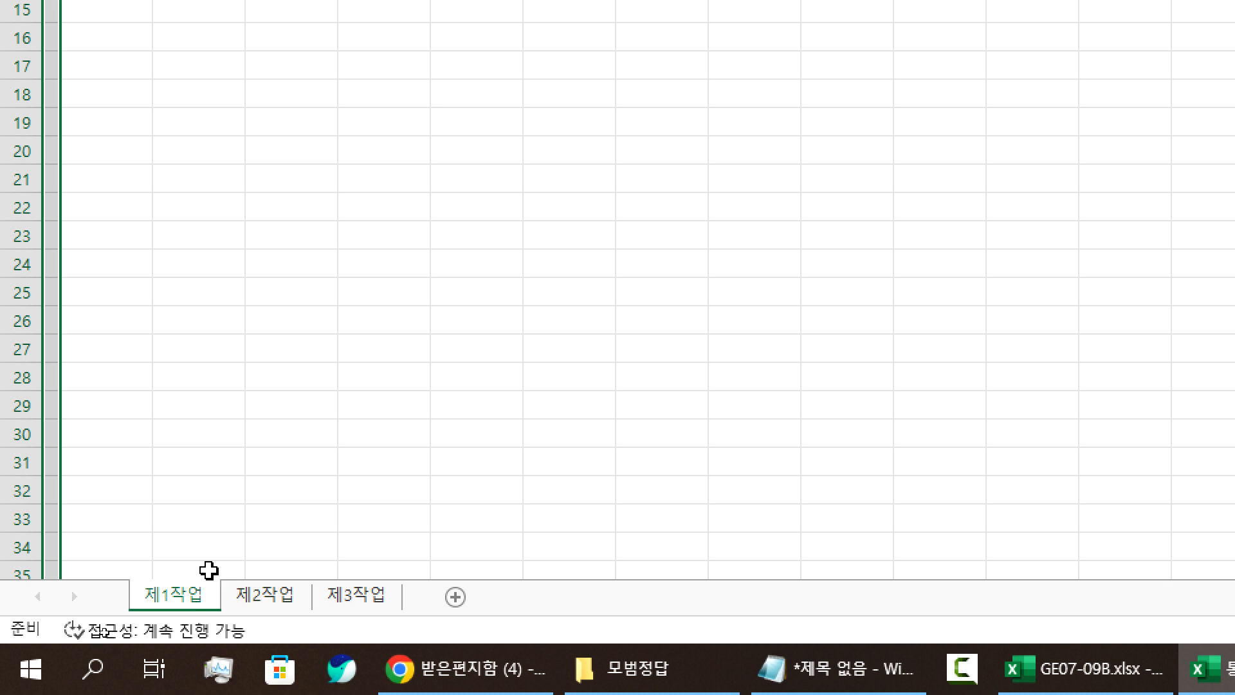
# Step: Group sheets 제1작업 through 제3작업, set column A's width to 1 on all of them and check sheet 제2작업
pyautogui.keyDown('shift'); pyautogui.click(351, 594); pyautogui.keyUp('shift')
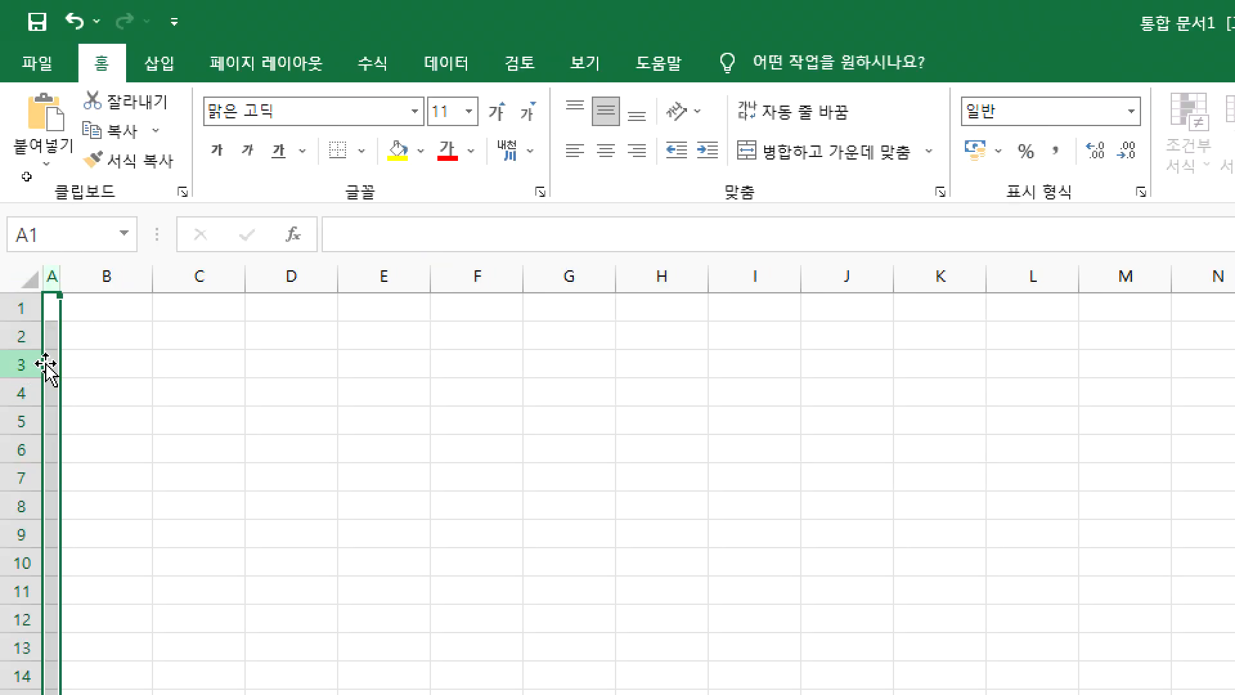
pyautogui.moveTo(60, 281); pyautogui.dragTo(149, 276)
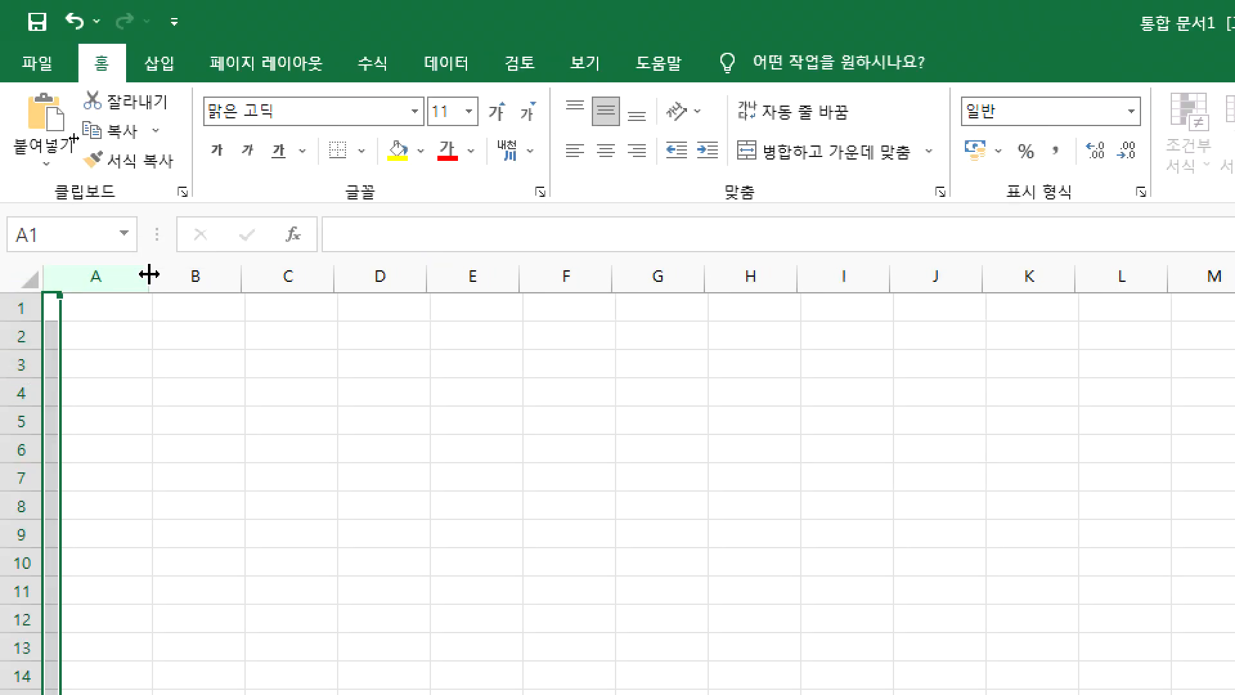
pyautogui.click(69, 278)
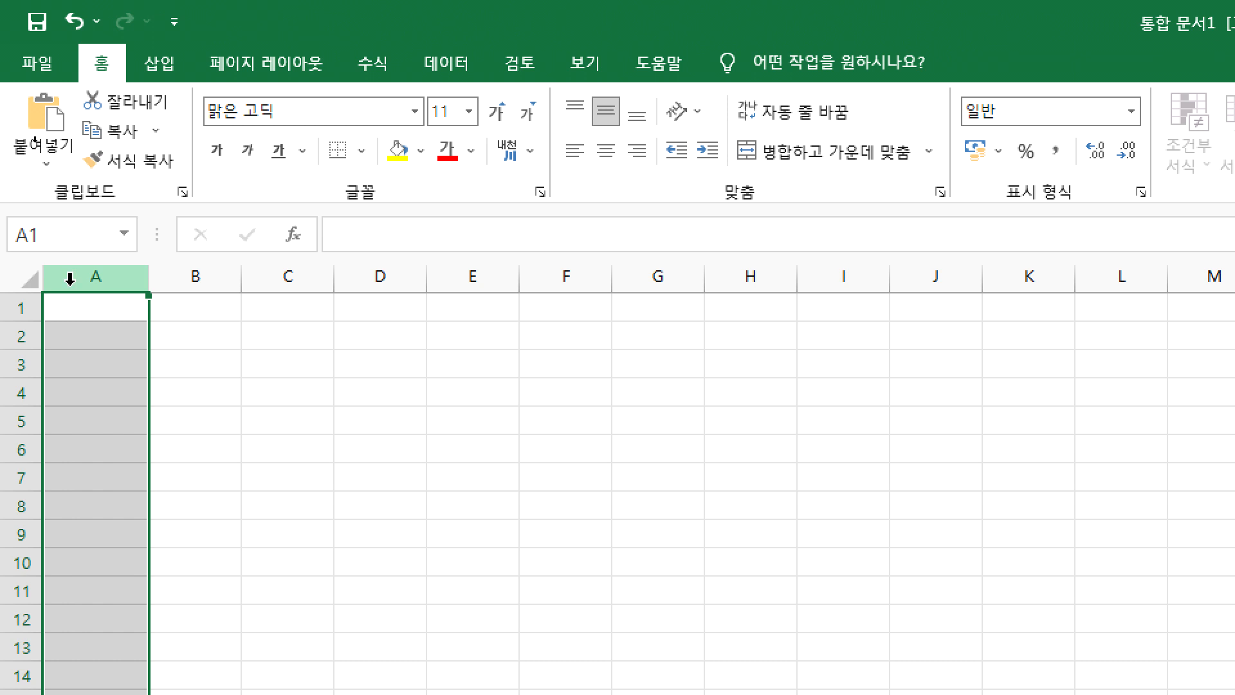
pyautogui.rightClick(70, 278)
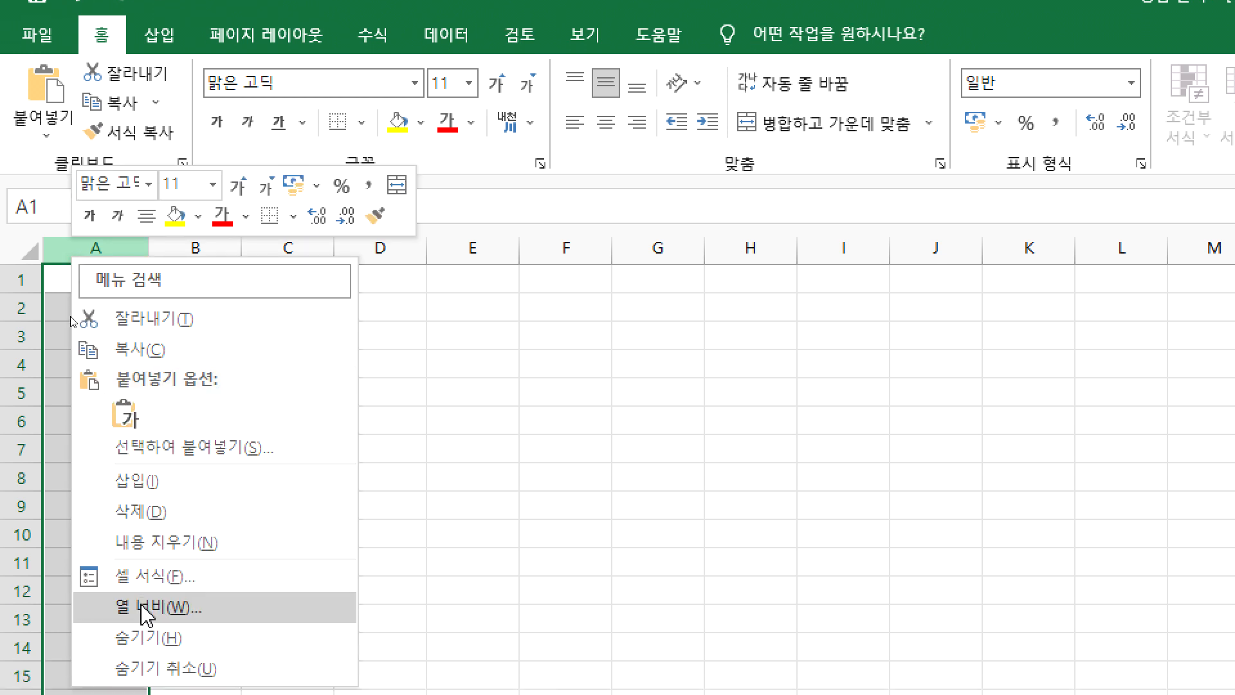
pyautogui.click(147, 614)
pyautogui.moveTo(146, 573); pyautogui.dragTo(533, 191)
pyautogui.write('1')
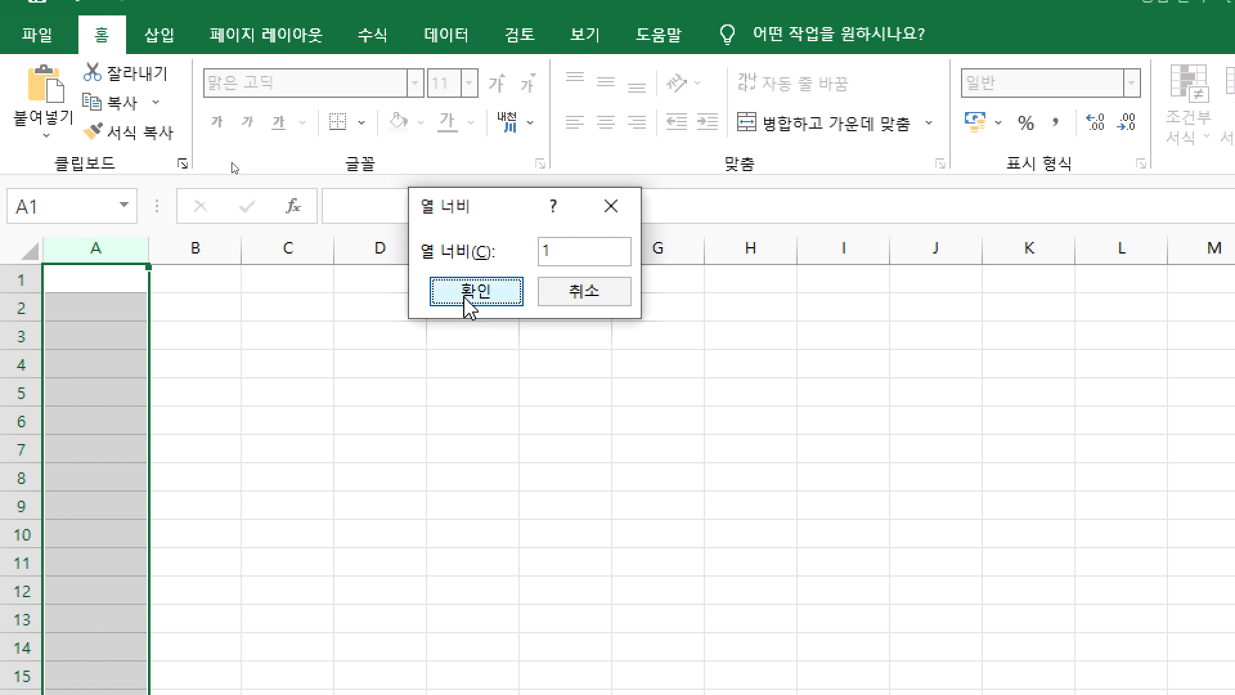
pyautogui.click(470, 307)
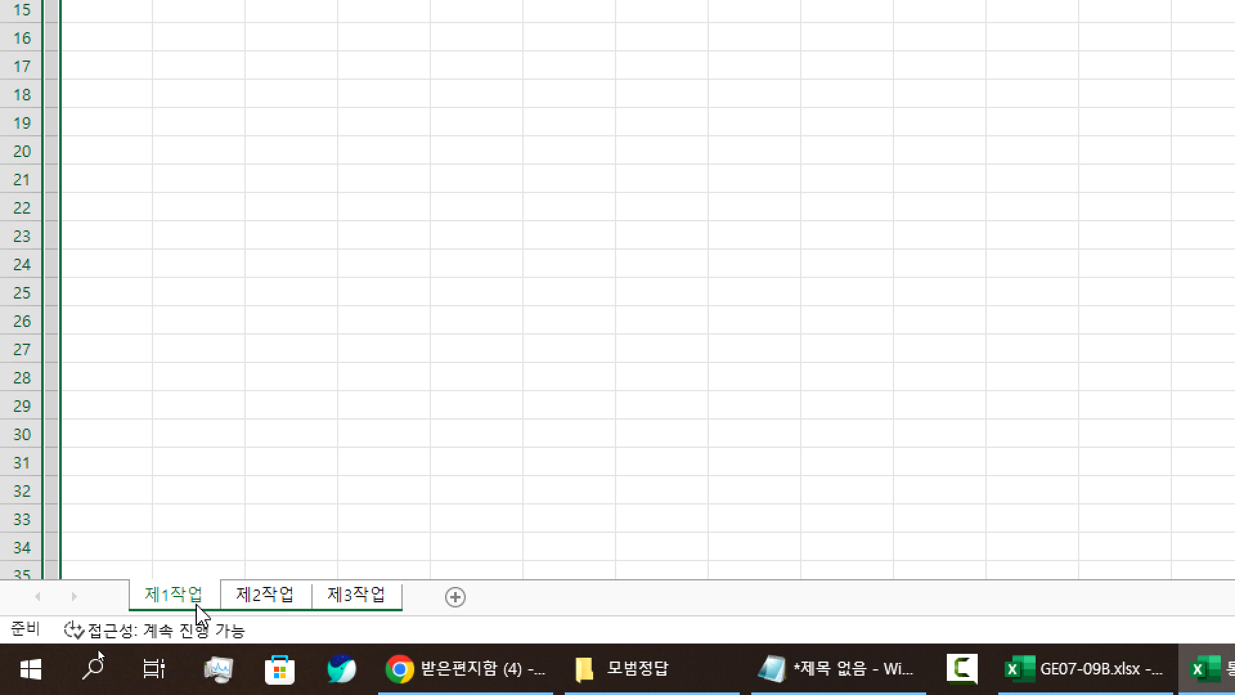
pyautogui.click(274, 597)
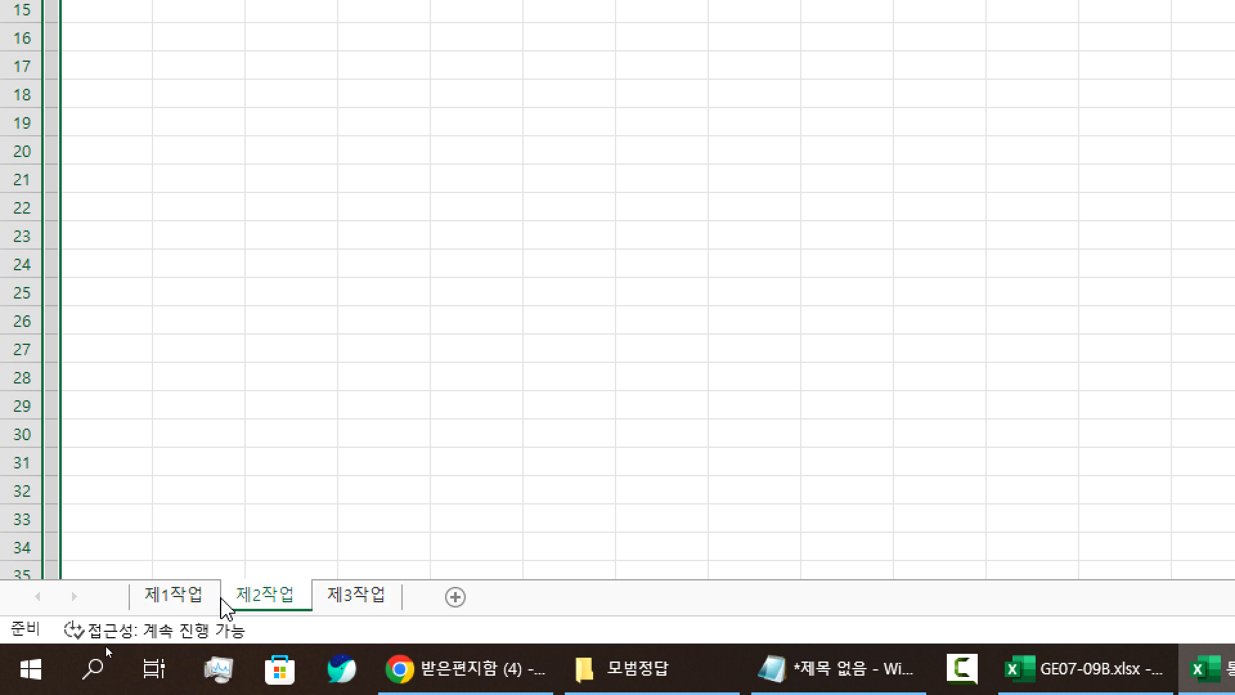
# Step: Check column A on sheets 제1작업, 제2작업 and 제3작업, and return to 제1작업
pyautogui.click(193, 600)
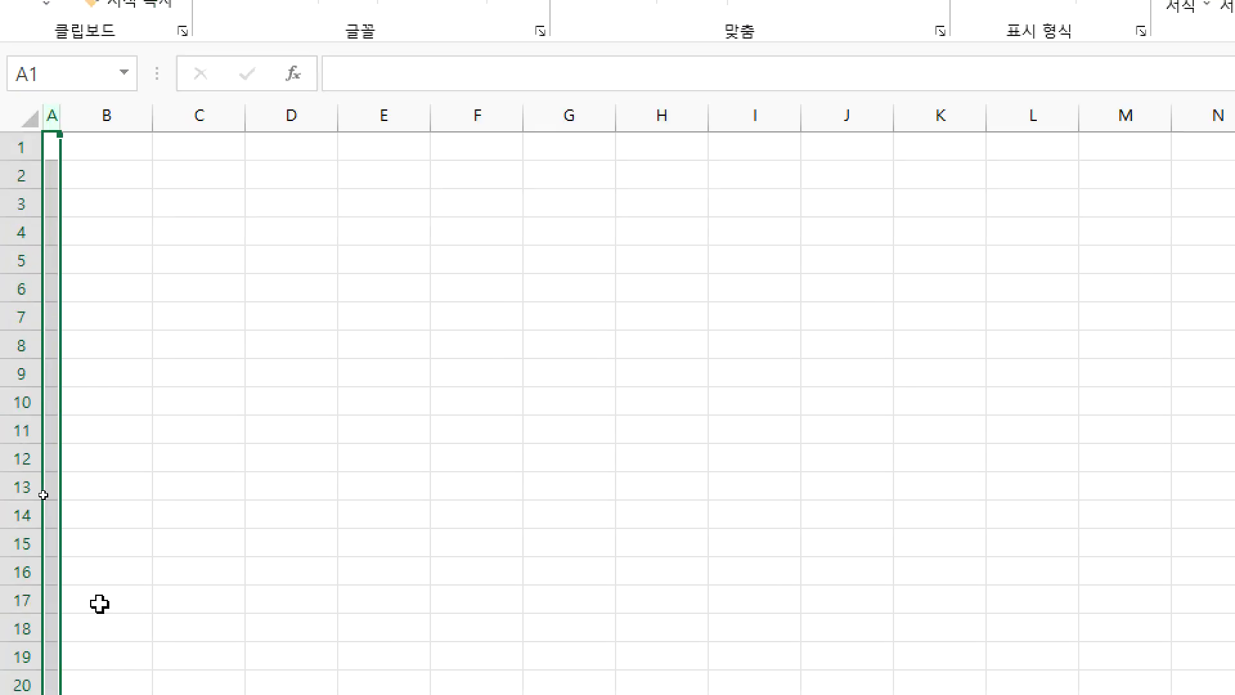
pyautogui.click(258, 597)
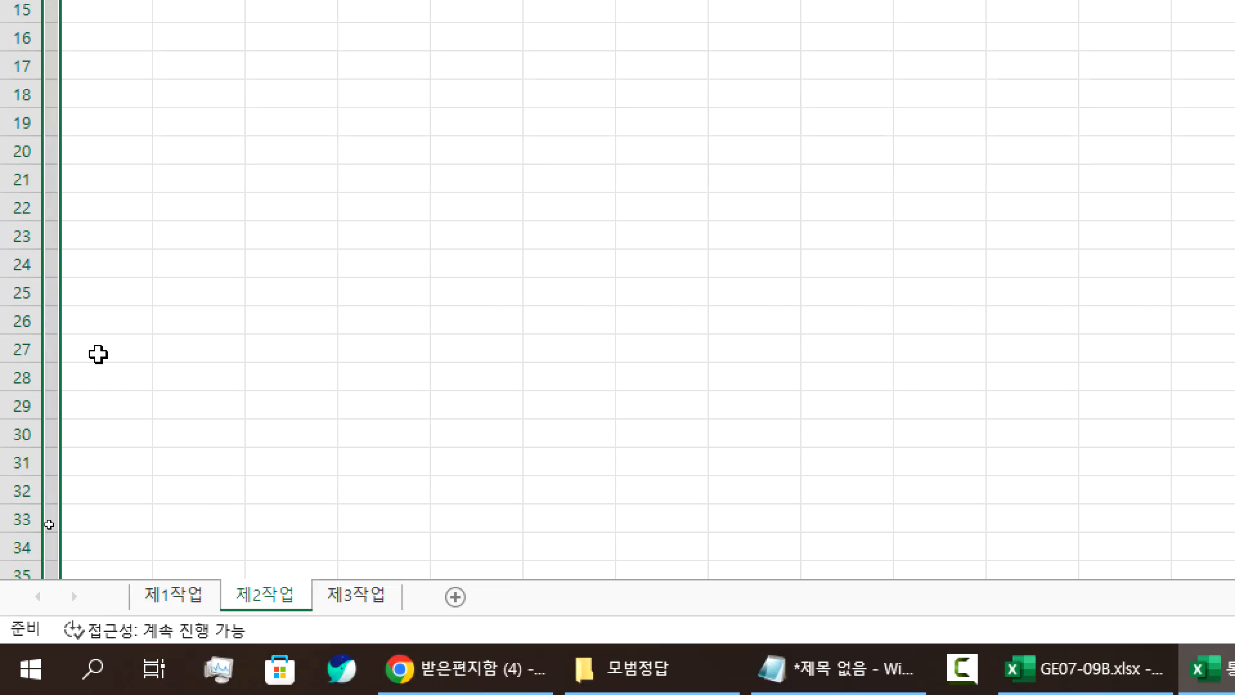
pyautogui.click(353, 600)
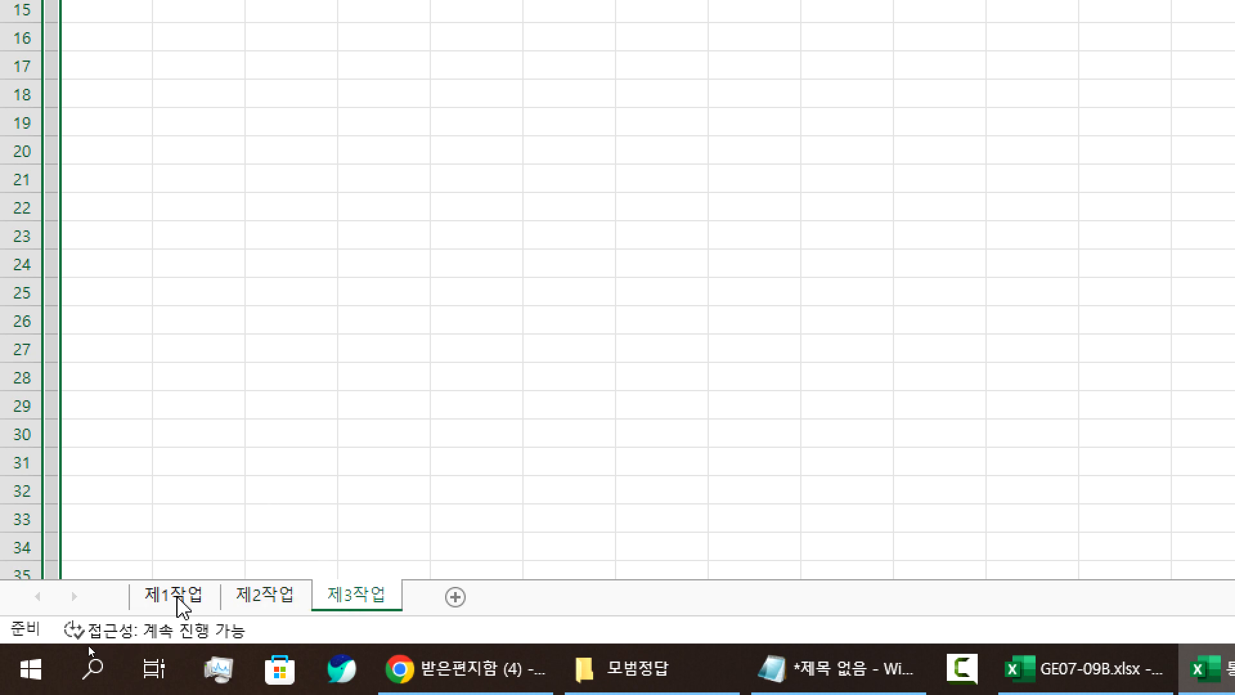
pyautogui.click(179, 598)
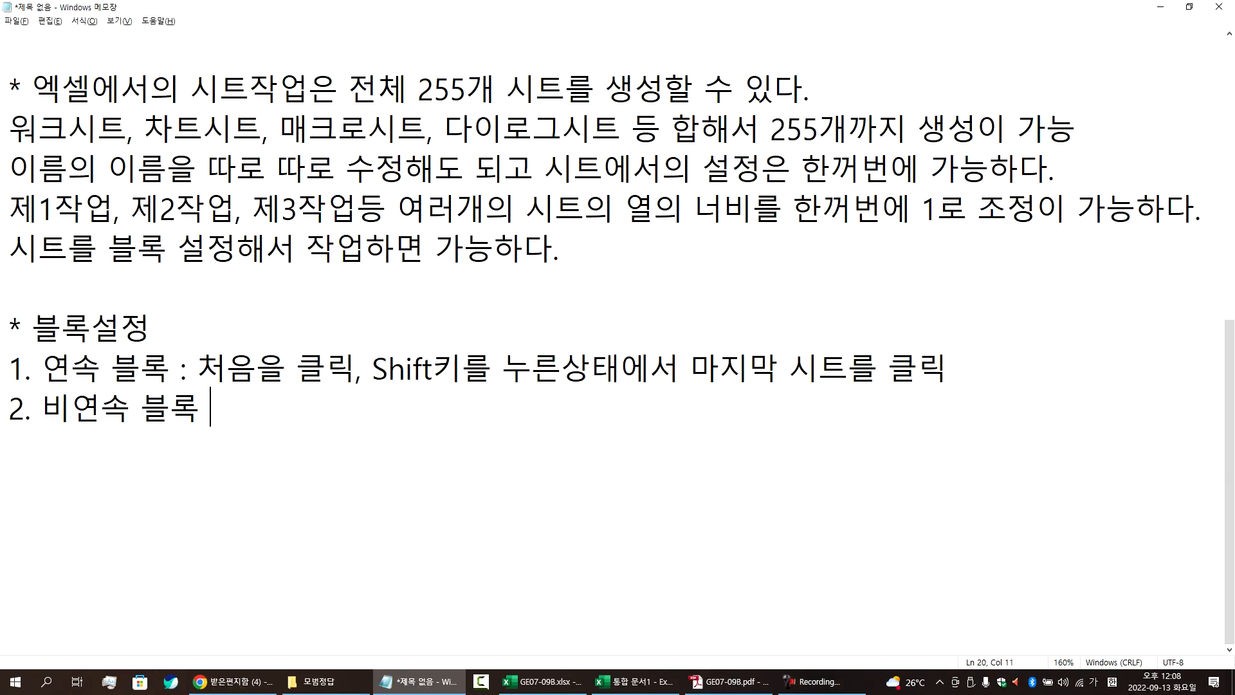
# Step: In the Notepad notes, complete the 비연속 블록 line with ": 처음을 클릭, 블록에 포함시키고자 하는 시트를 Ctrl 키를 누른 상태에서 클릭"
pyautogui.write('처음을 클릭, 블록에 ')
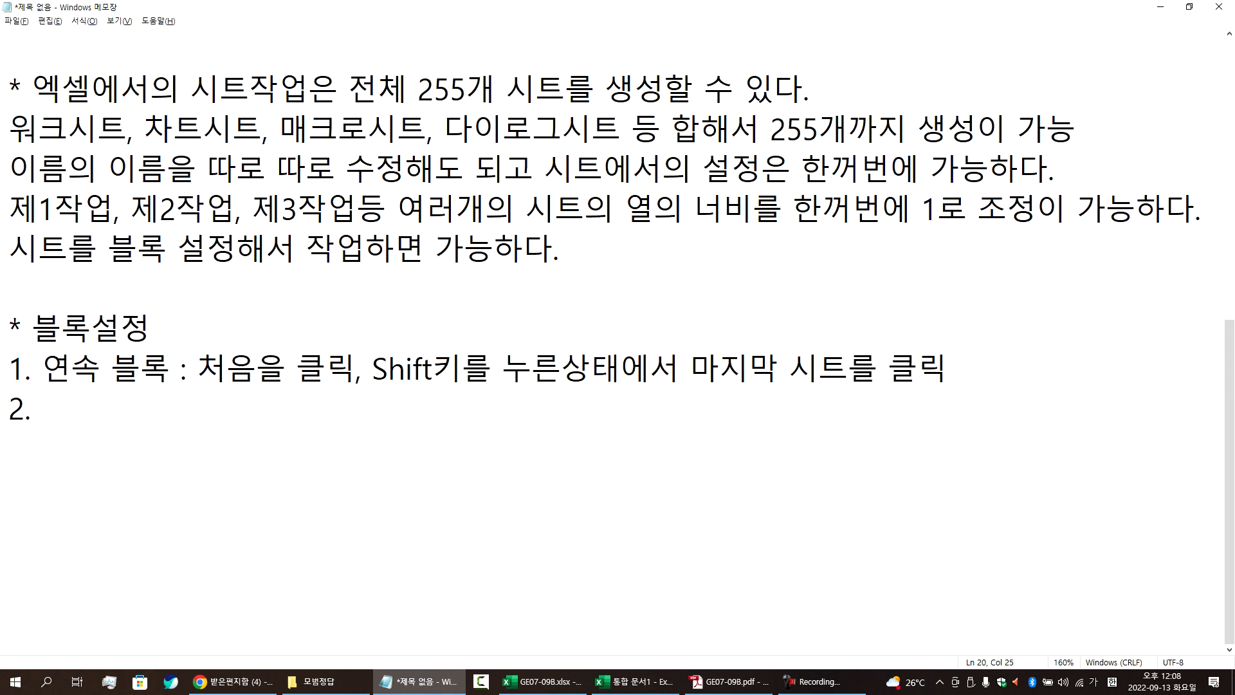
pyautogui.write('포함시킥')
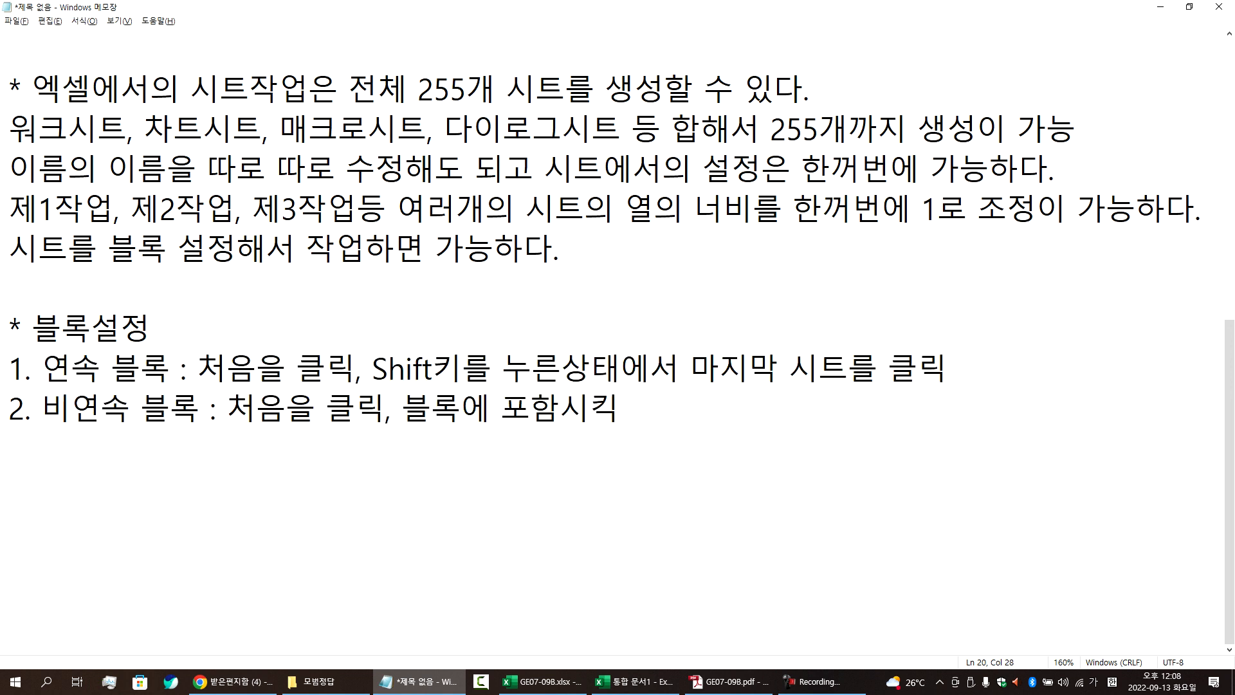
pyautogui.press('BackSpace')
pyautogui.write('키고자 하는 시틀')
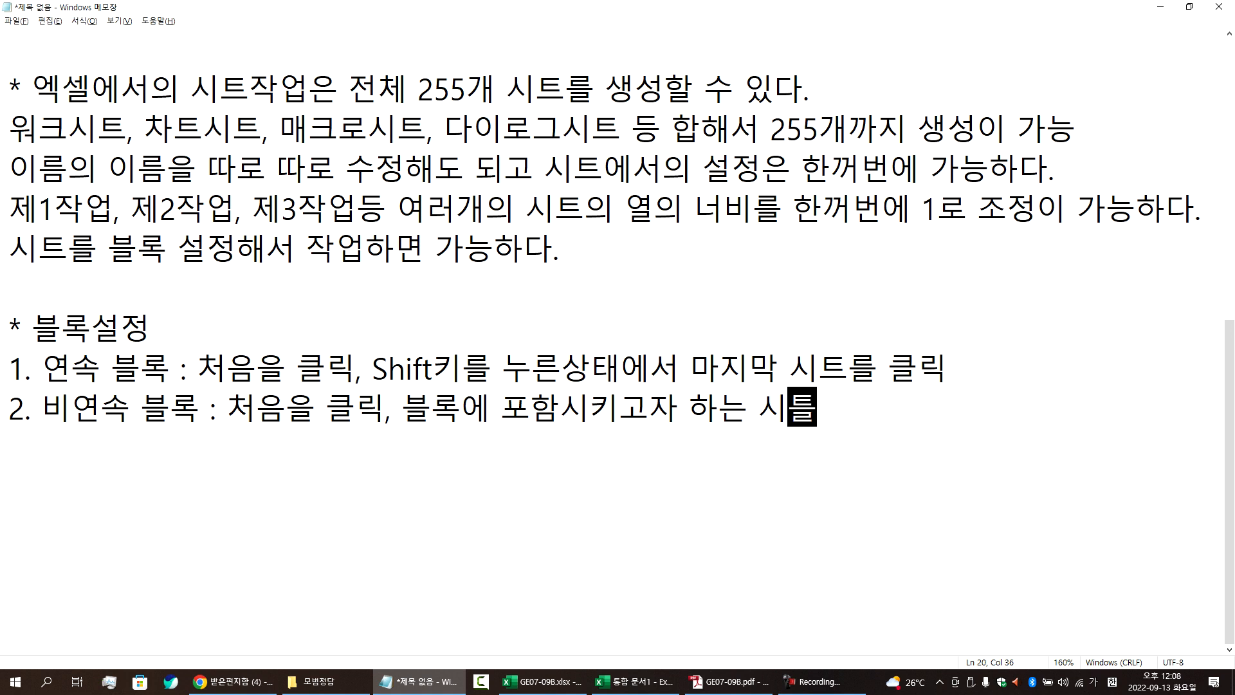
pyautogui.write('를')
pyautogui.press('Hangul')
pyautogui.write('Ctrl')
pyautogui.press('Hangul')
pyautogui.write('키를')
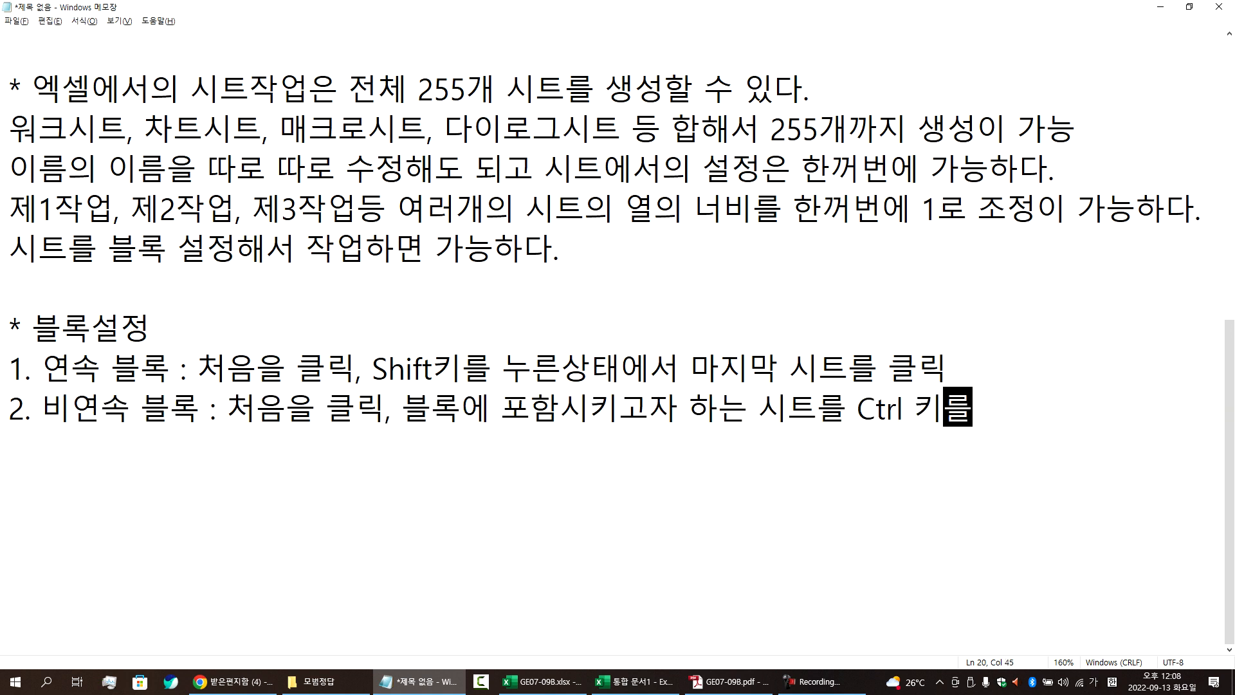
pyautogui.write(' ㅁ누른 상태엣')
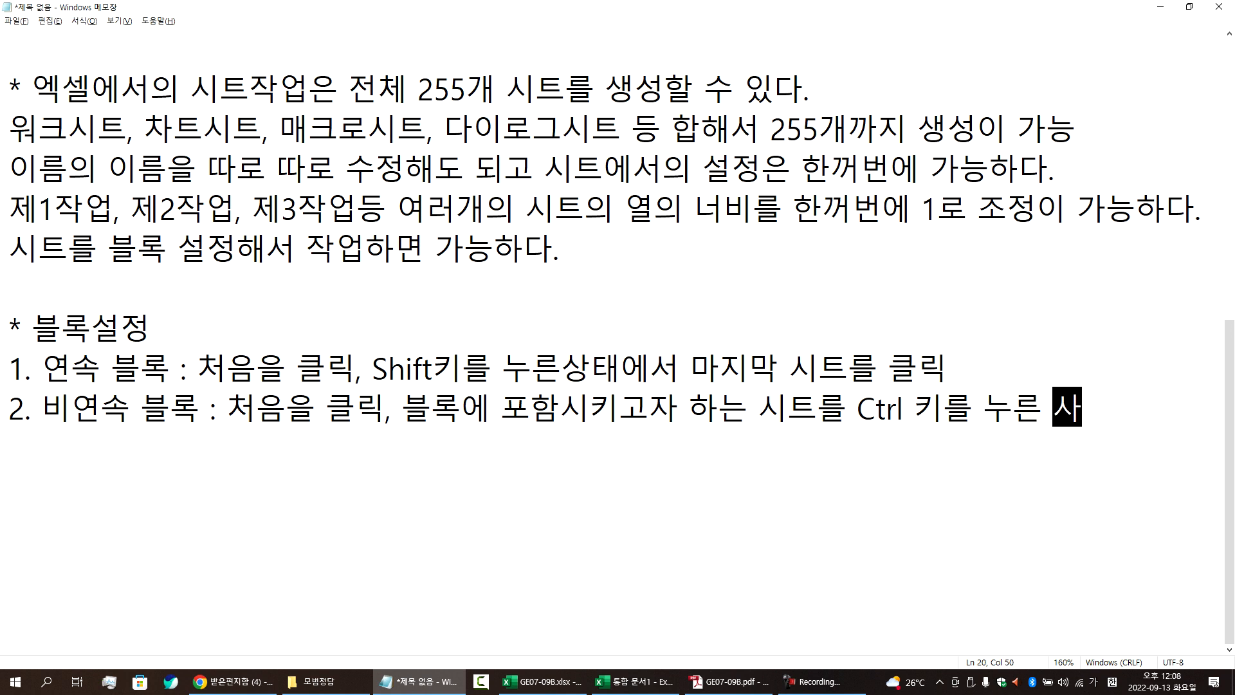
pyautogui.write('서 클릭')
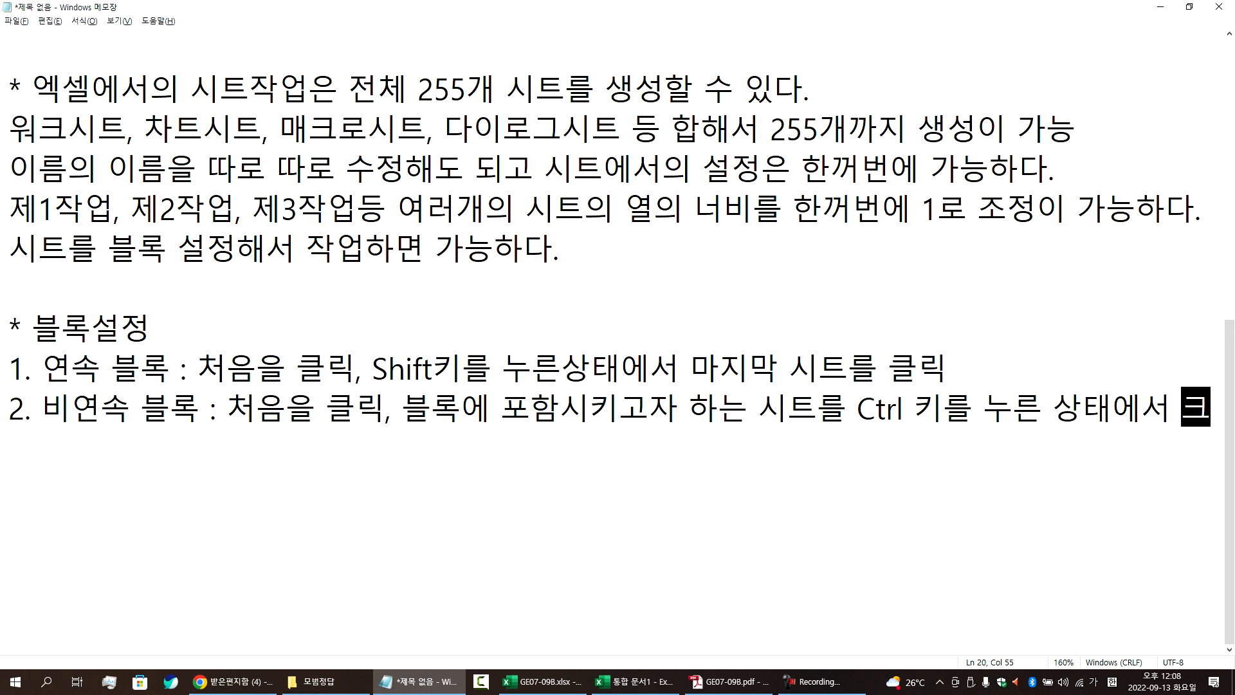
# Step: Remove the space between "Ctrl" and "키를" in the 비연속 블록 line and start a new line below it
pyautogui.press('Left')
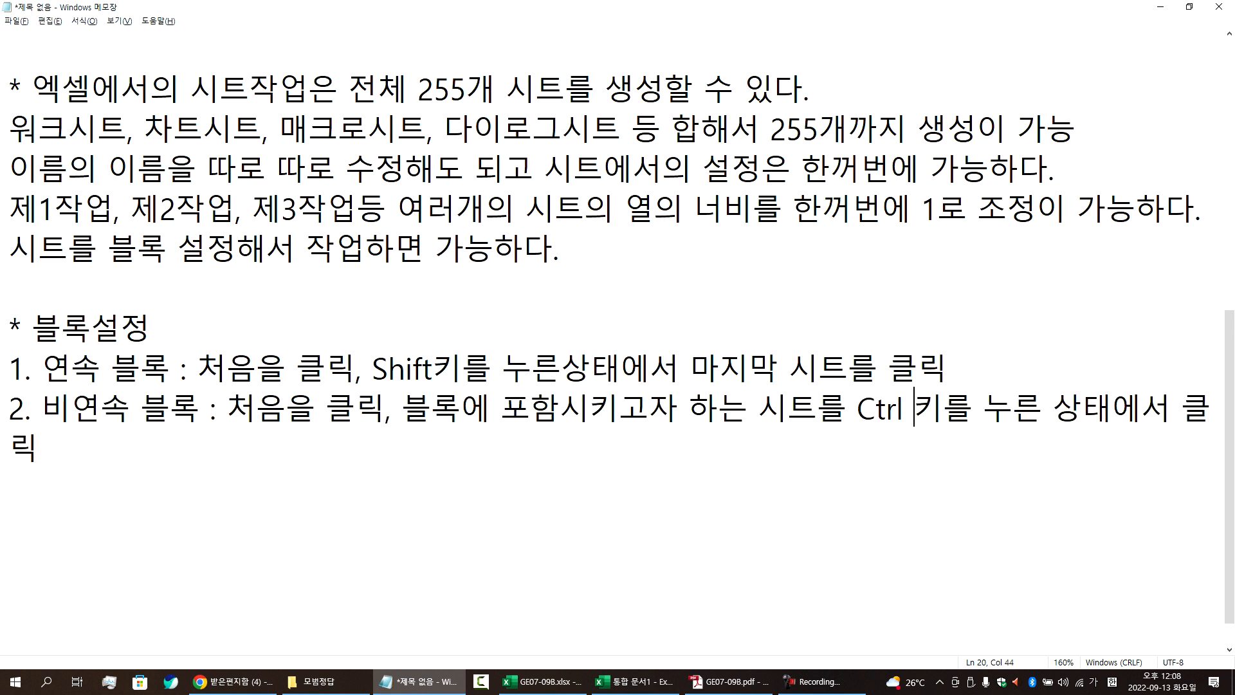
pyautogui.press('Delete')
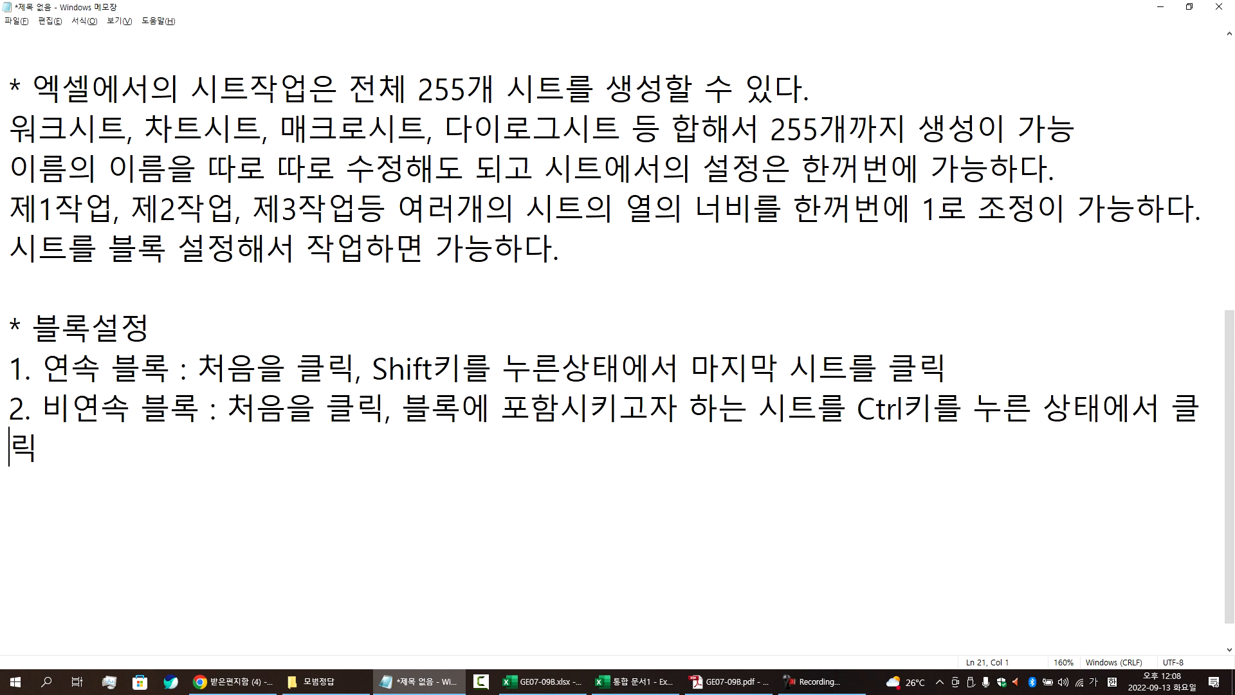
pyautogui.press('Return')
# Step: Switch to the Excel workbook and select several separate cell blocks, followed by the single contiguous range D3:Q22
pyautogui.hotkey('alt', 'Tab')
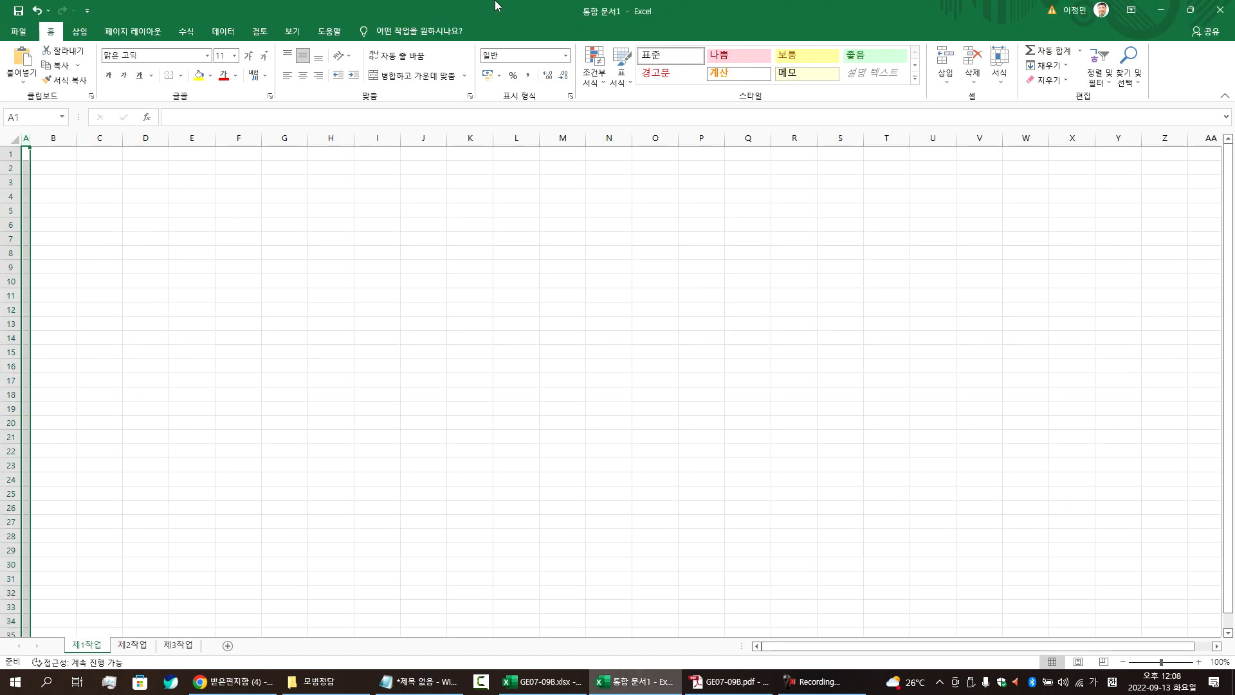
pyautogui.moveTo(214, 229); pyautogui.dragTo(427, 364)
pyautogui.moveTo(608, 224); pyautogui.dragTo(739, 337)
pyautogui.moveTo(839, 238); pyautogui.dragTo(984, 328)
pyautogui.moveTo(655, 450); pyautogui.dragTo(746, 521)
pyautogui.keyDown('ctrl'); pyautogui.click(933, 421); pyautogui.keyUp('ctrl')
pyautogui.moveTo(953, 450); pyautogui.dragTo(984, 479)
pyautogui.moveTo(1060, 376); pyautogui.dragTo(1117, 442)
pyautogui.moveTo(479, 421); pyautogui.dragTo(572, 494)
pyautogui.click(151, 187)
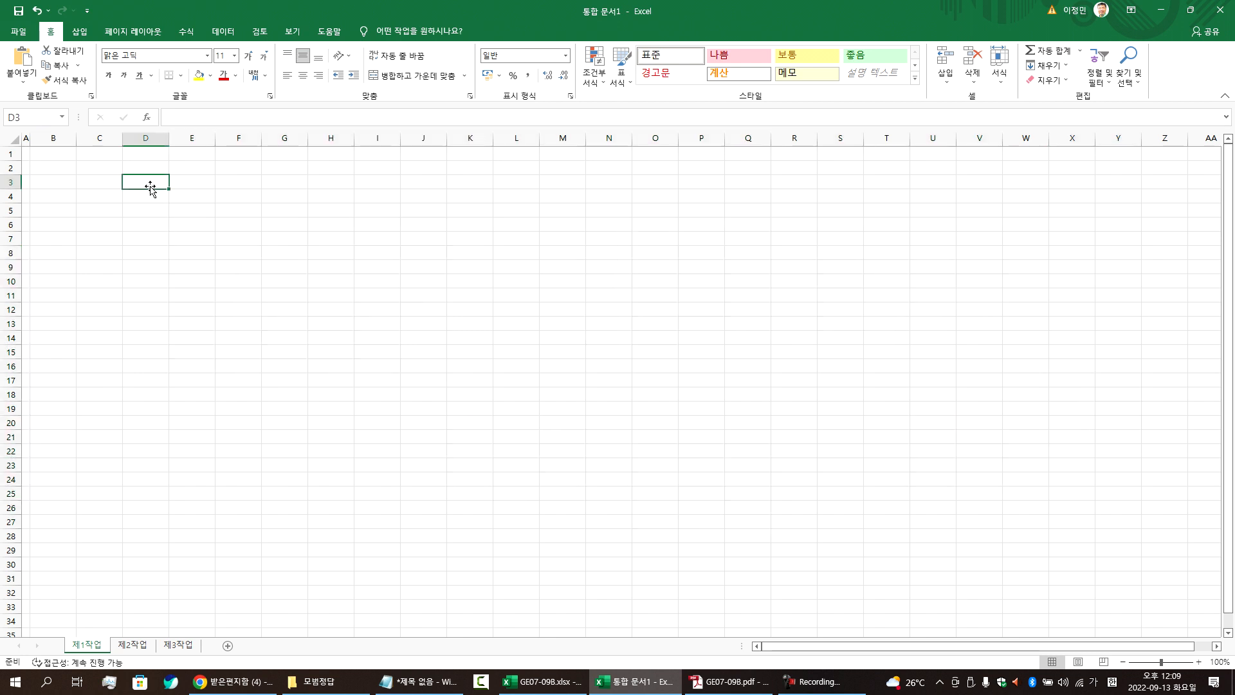
pyautogui.keyDown('shift'); pyautogui.click(732, 455); pyautogui.keyUp('shift')
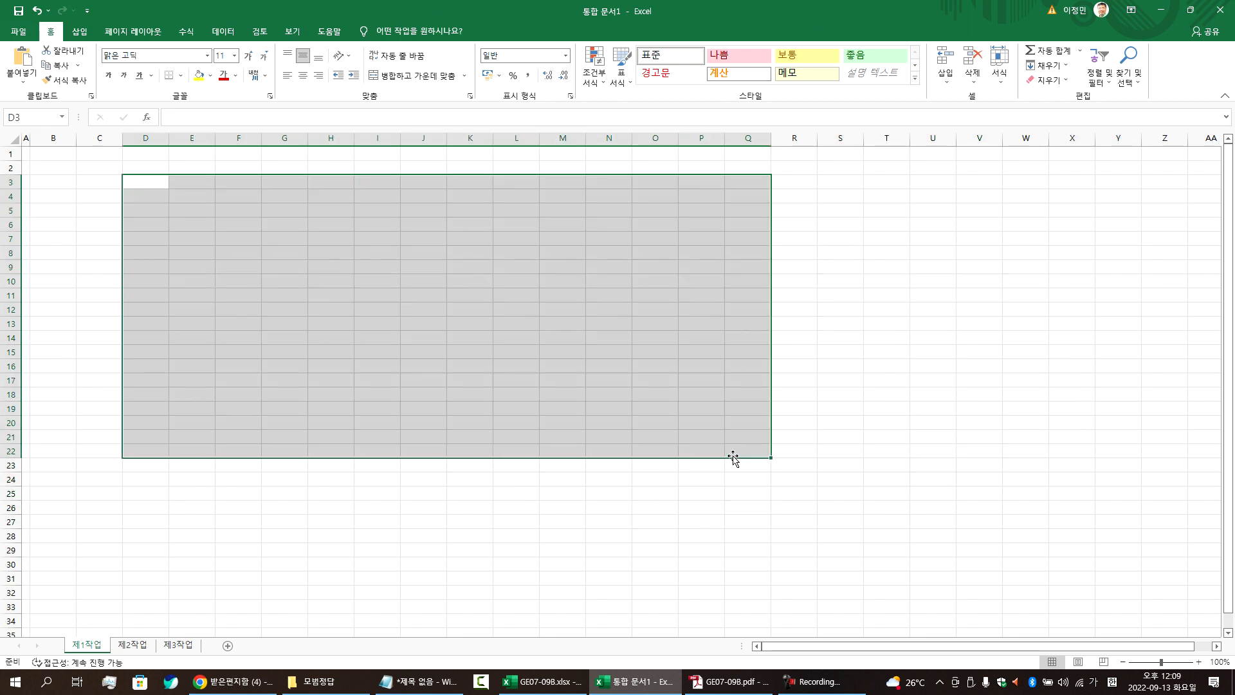
# Step: Try to form the syllable 바 from separate cell blocks in columns C:D, G:H, K and L between rows 4 and 20, and clear the selection
pyautogui.moveTo(102, 193); pyautogui.dragTo(158, 423)
pyautogui.moveTo(278, 189); pyautogui.dragTo(338, 423)
pyautogui.moveTo(178, 284); pyautogui.dragTo(267, 334)
pyautogui.moveTo(160, 407); pyautogui.dragTo(258, 419)
pyautogui.moveTo(450, 197); pyautogui.dragTo(455, 421)
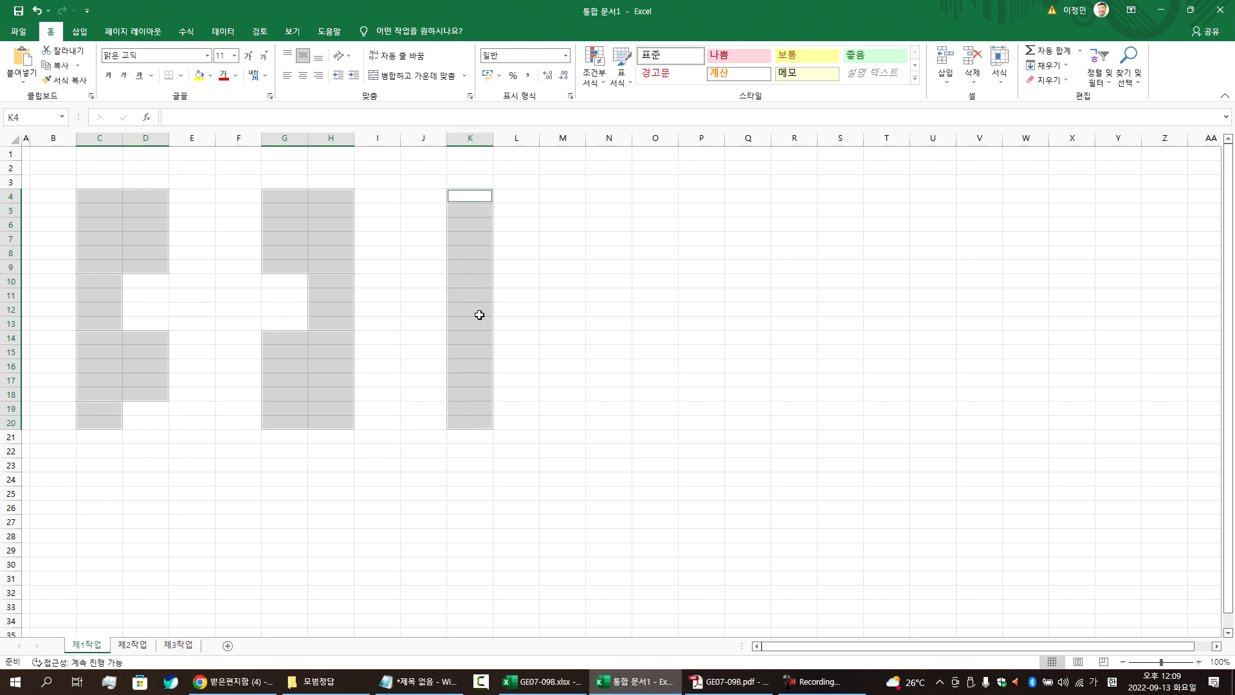
pyautogui.moveTo(490, 296); pyautogui.dragTo(532, 316)
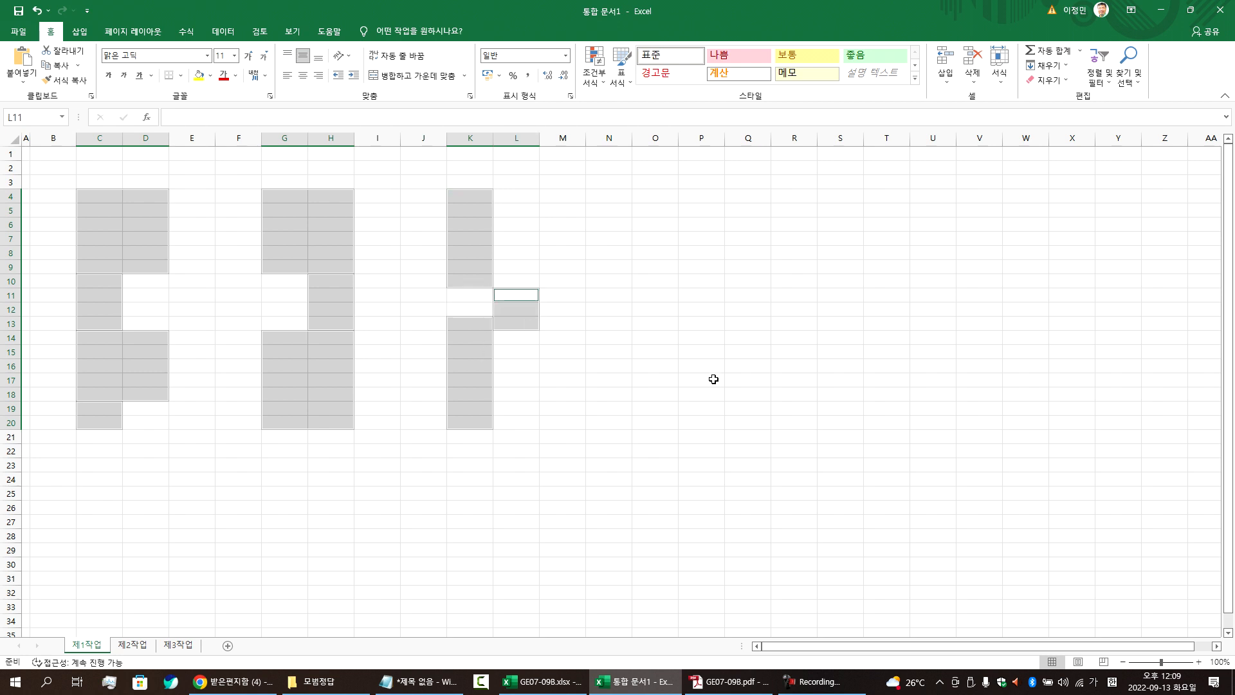
pyautogui.click(645, 201)
# Step: Select D3:E17, H3:I17, F9:G11, F15:G17, L3:L17 and M10:M12 together to form the syllable 바
pyautogui.moveTo(163, 187); pyautogui.dragTo(190, 386)
pyautogui.moveTo(330, 184); pyautogui.dragTo(372, 378)
pyautogui.moveTo(233, 268); pyautogui.dragTo(284, 298)
pyautogui.moveTo(238, 355); pyautogui.dragTo(282, 379)
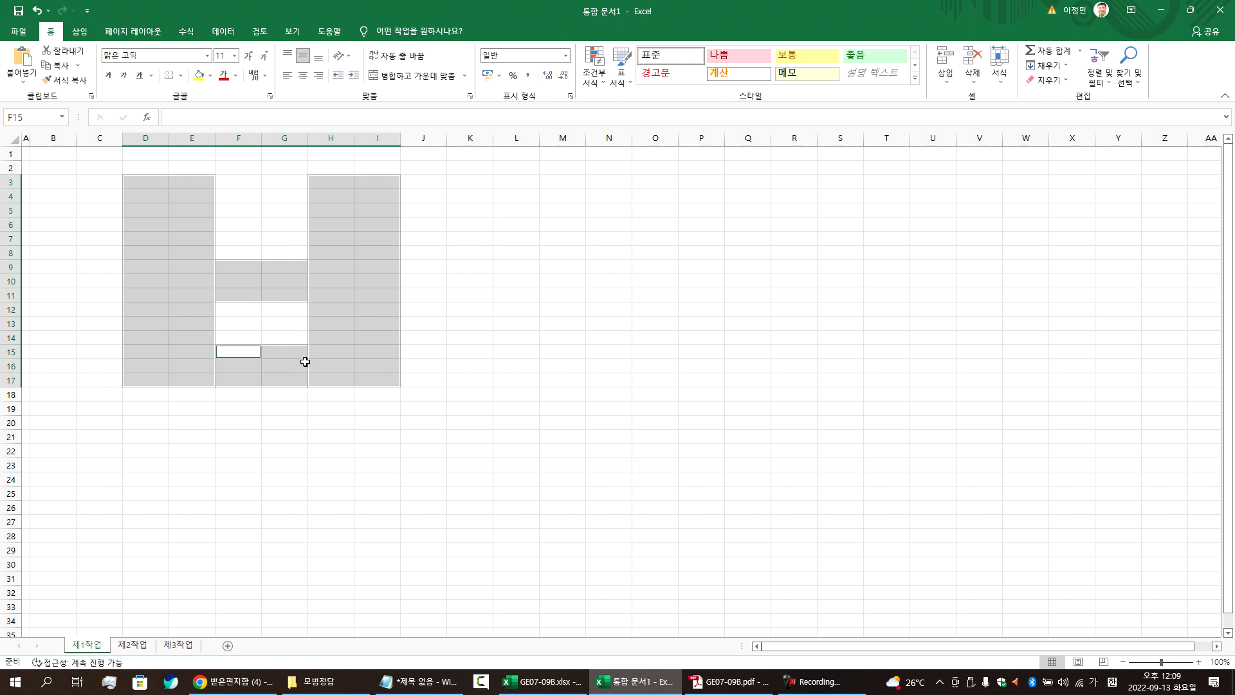
pyautogui.moveTo(514, 182); pyautogui.dragTo(533, 377)
pyautogui.moveTo(557, 281); pyautogui.dragTo(579, 308)
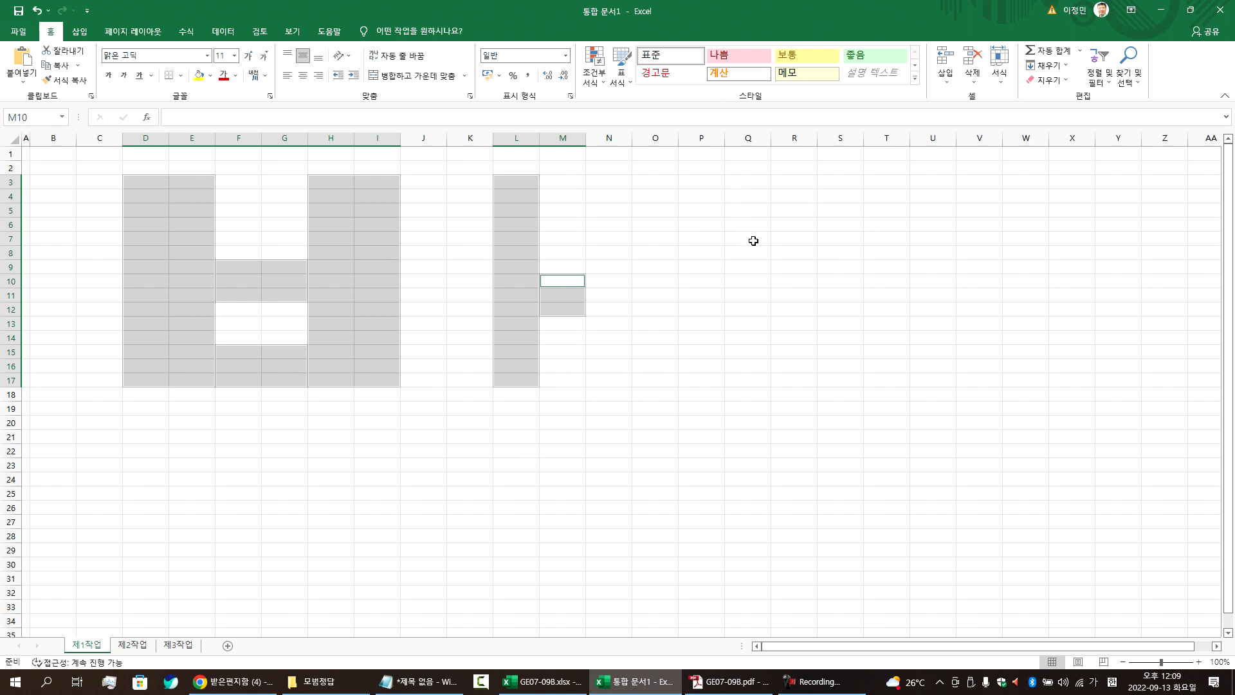
# Step: Add Q3:Q11, U3:U11 and R6:T7 to the selection, including the missed cell in column Q
pyautogui.moveTo(727, 186); pyautogui.dragTo(742, 300)
pyautogui.keyDown('ctrl'); pyautogui.click(928, 176); pyautogui.keyUp('ctrl')
pyautogui.moveTo(928, 177); pyautogui.dragTo(948, 295)
pyautogui.moveTo(768, 222); pyautogui.dragTo(905, 240)
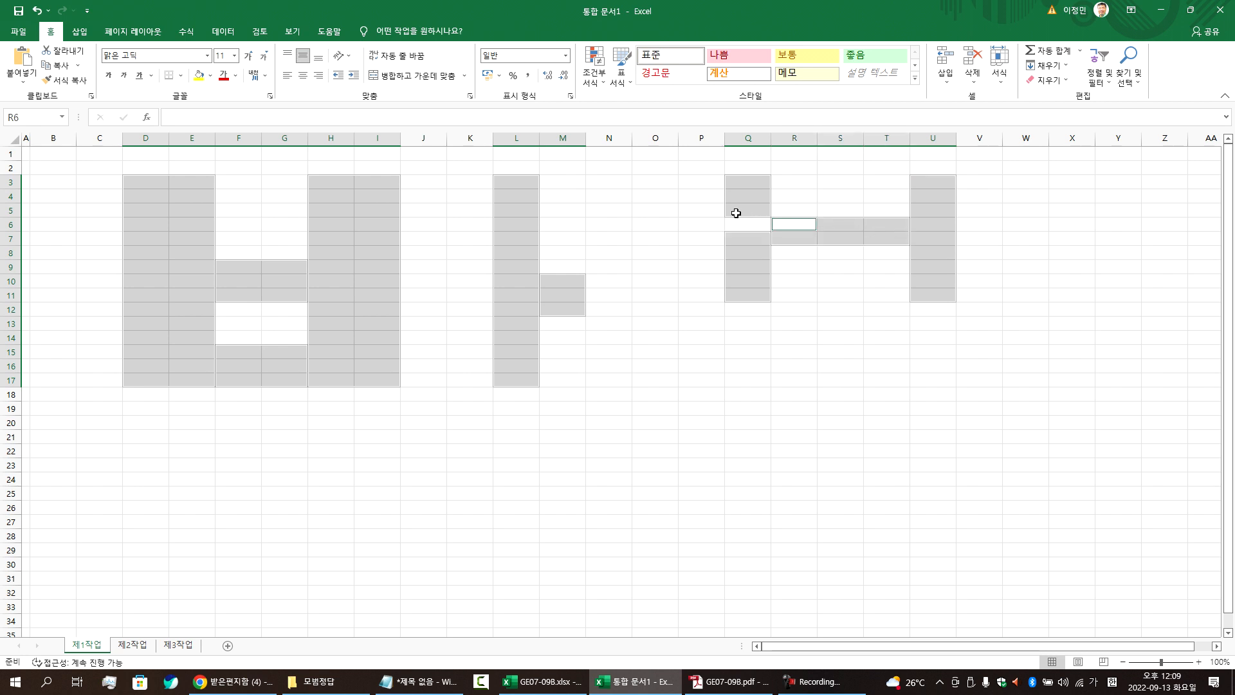
pyautogui.keyDown('ctrl'); pyautogui.click(734, 216); pyautogui.keyUp('ctrl')
pyautogui.keyDown('ctrl'); pyautogui.click(788, 223); pyautogui.keyUp('ctrl')
pyautogui.keyDown('ctrl'); pyautogui.click(757, 224); pyautogui.keyUp('ctrl')
pyautogui.keyDown('ctrl'); pyautogui.click(756, 213); pyautogui.keyUp('ctrl')
pyautogui.keyDown('ctrl'); pyautogui.click(785, 224); pyautogui.keyUp('ctrl')
# Step: Add R10:T11, S12:S17, Q16:R17 and T16:U17 to the selection to complete the syllable 보
pyautogui.moveTo(780, 281); pyautogui.dragTo(837, 379)
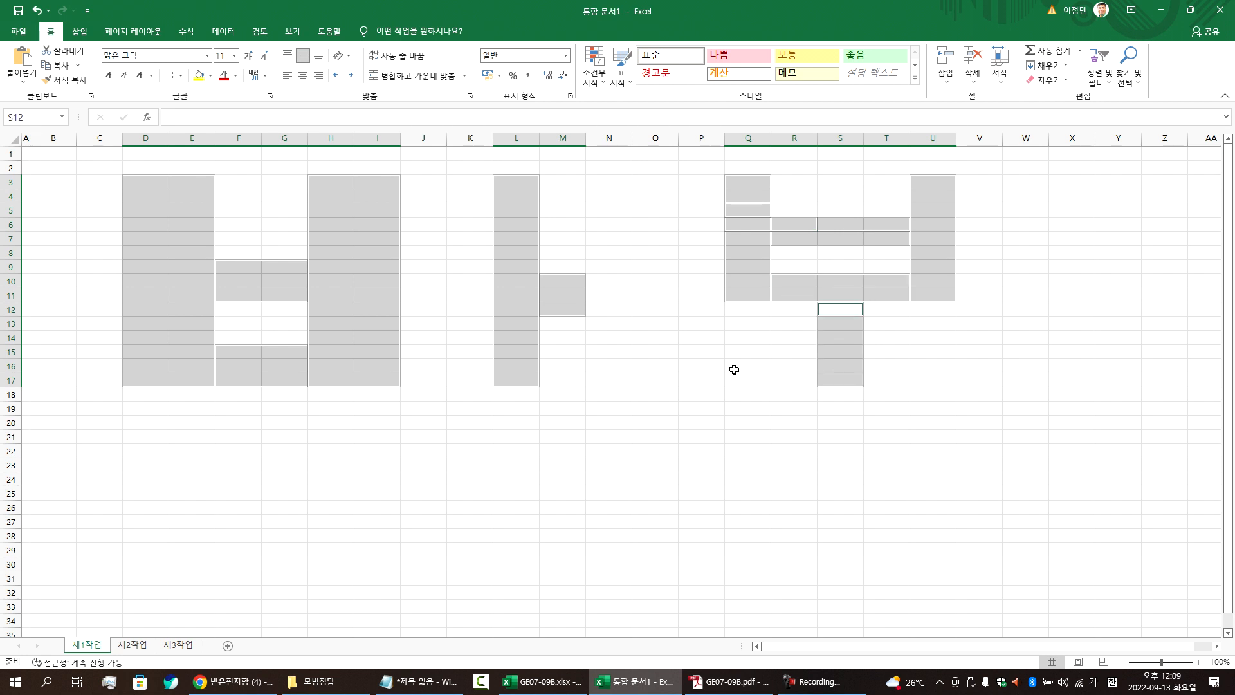
pyautogui.moveTo(734, 369); pyautogui.dragTo(788, 383)
pyautogui.moveTo(874, 365); pyautogui.dragTo(944, 385)
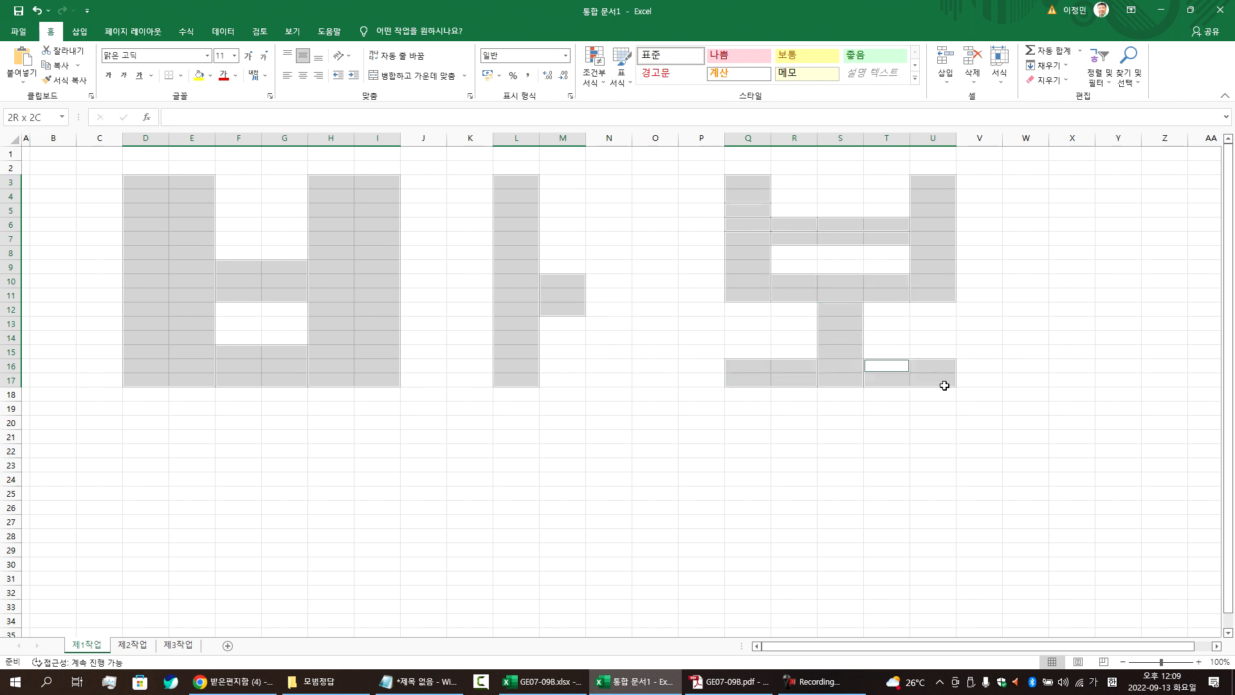
# Step: Clear the multi-block selection and select only cell I8 at 100% zoom
pyautogui.scroll(-6, 679, 405)
pyautogui.scroll(5, 664, 413)
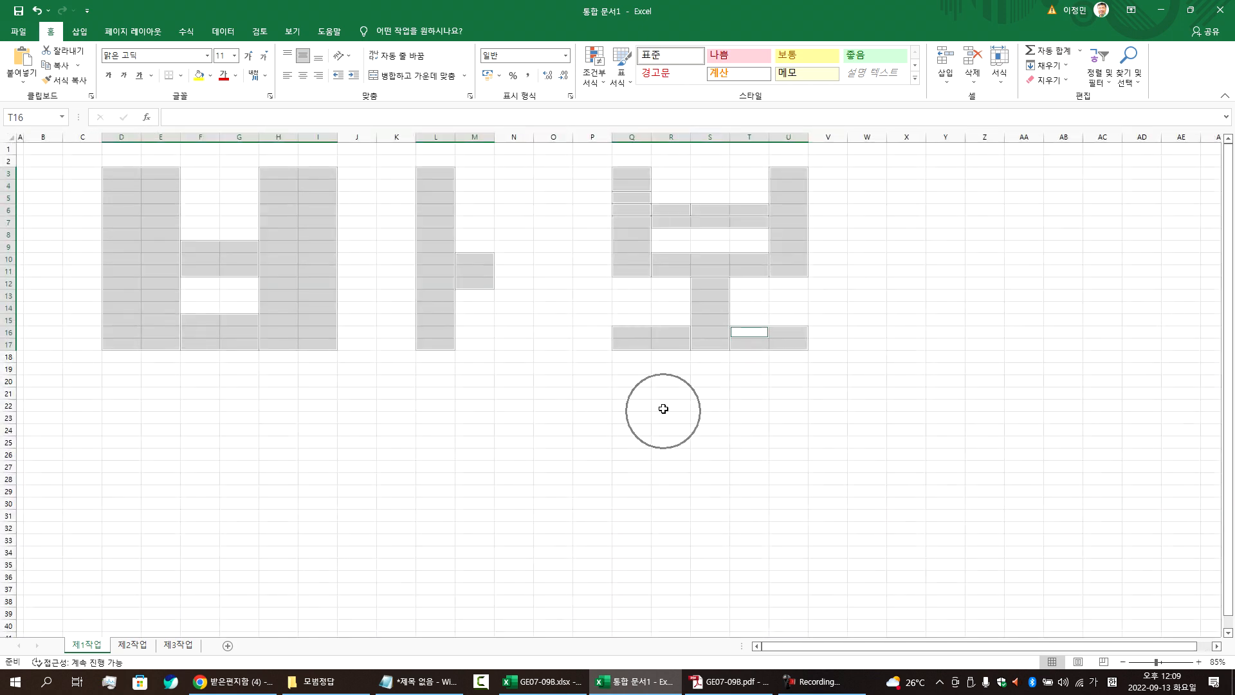
pyautogui.scroll(-4, 666, 402)
pyautogui.scroll(4, 667, 402)
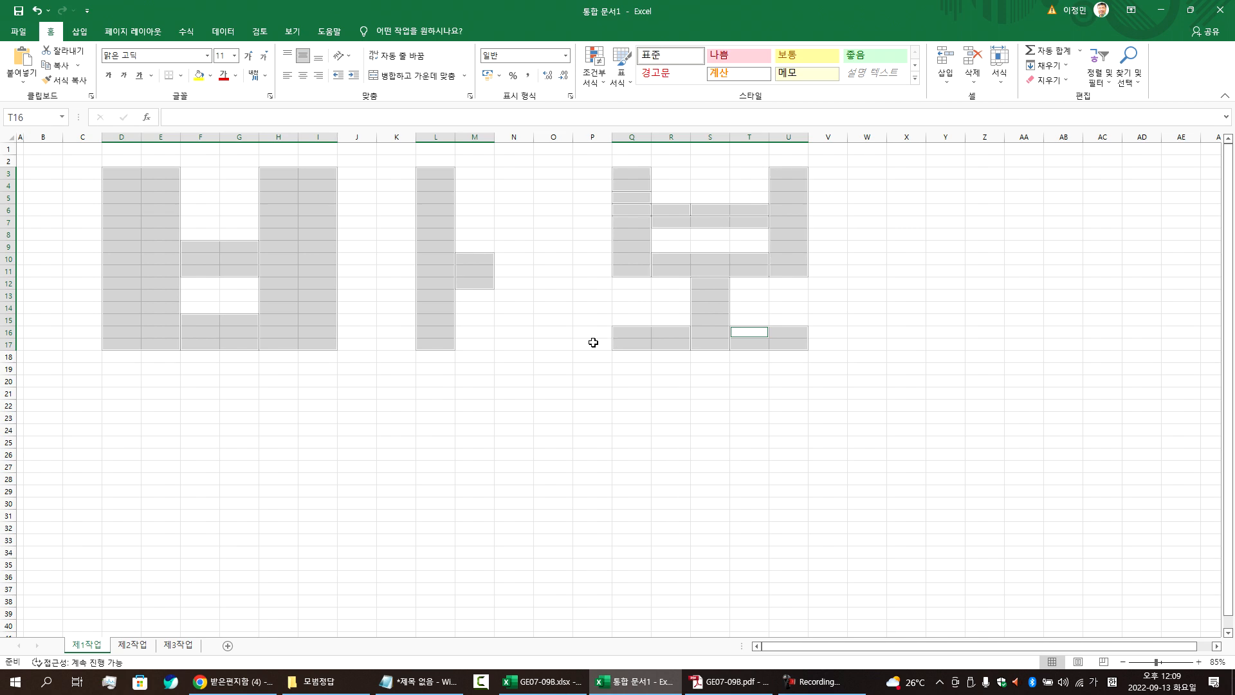
pyautogui.click(539, 396)
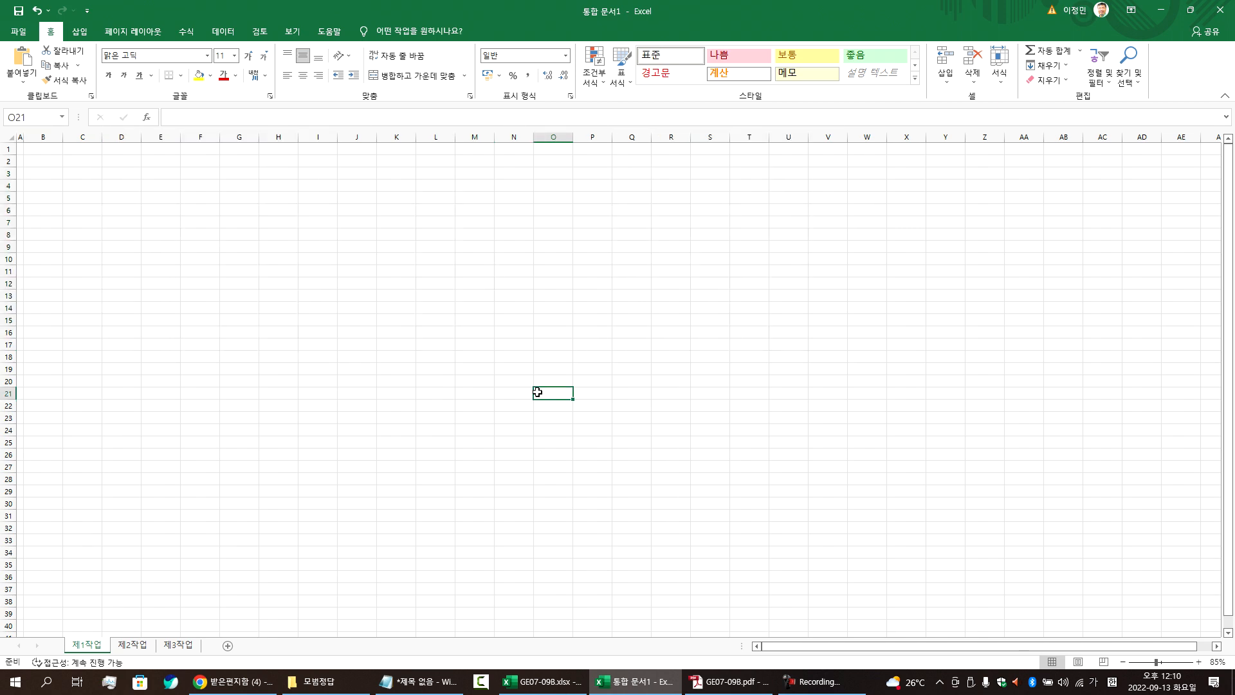
pyautogui.scroll(-2, 536, 391)
pyautogui.scroll(3, 534, 391)
pyautogui.click(395, 254)
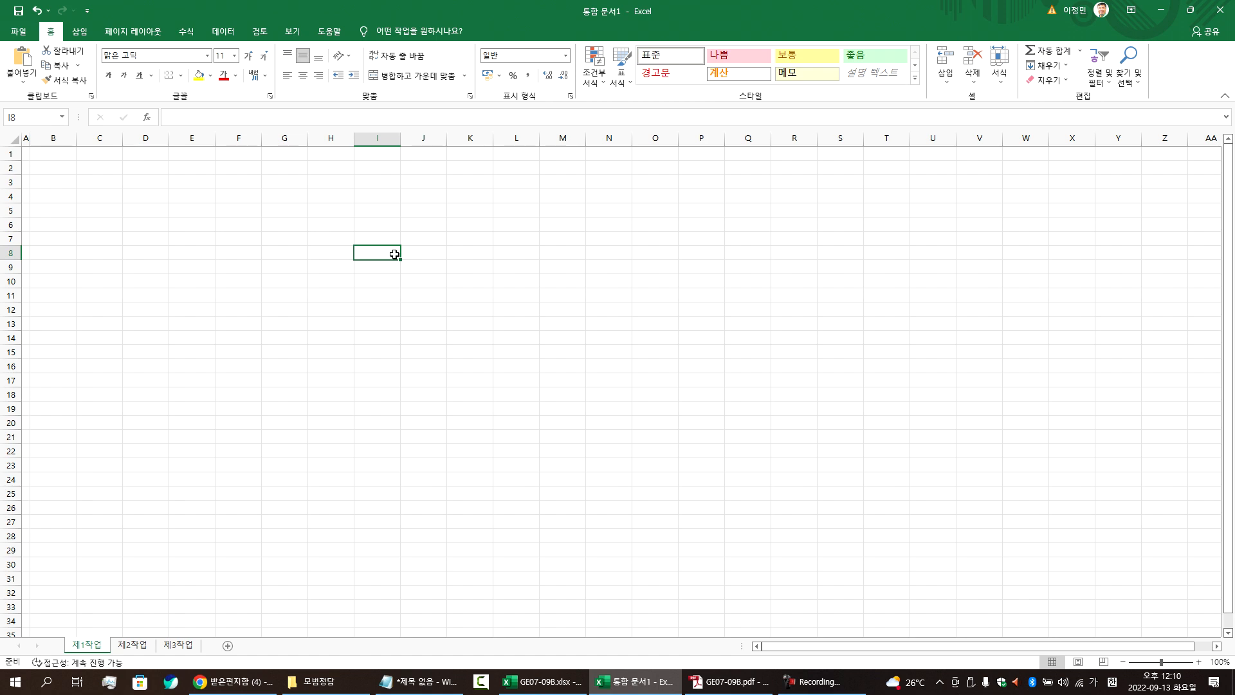
# Step: Switch to the Notepad notes and begin a new line with "* 블록상태에서"
pyautogui.click(418, 681)
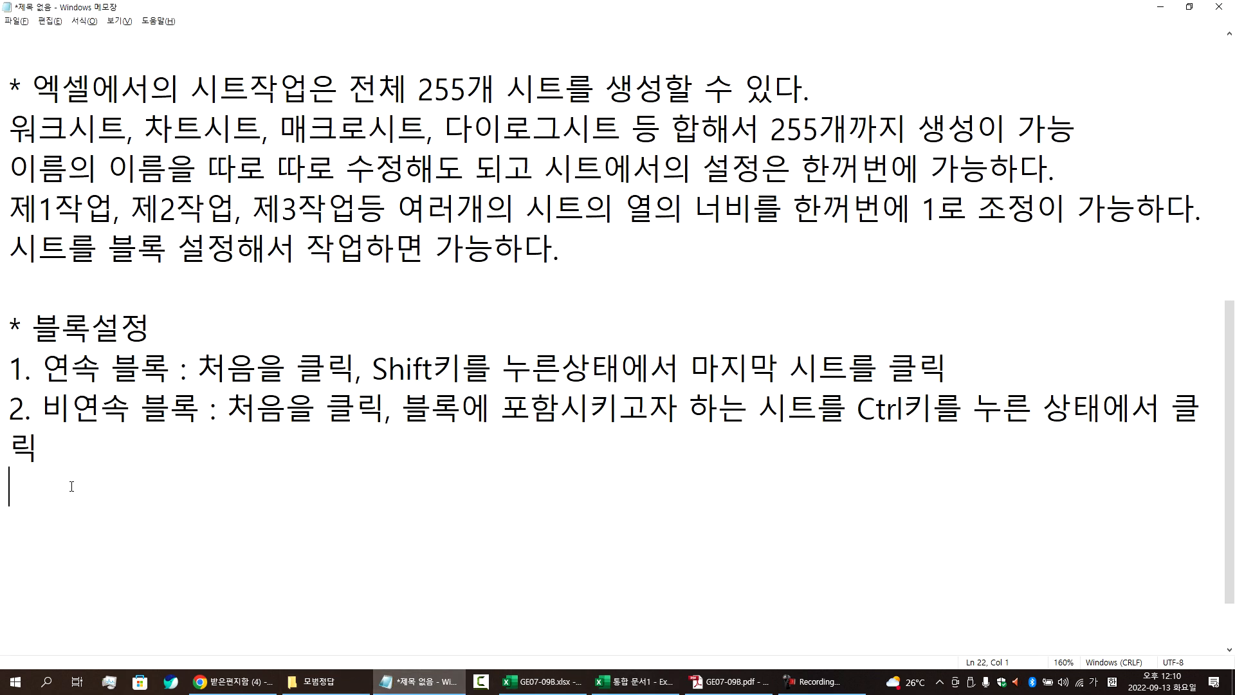
pyautogui.write('*')
pyautogui.press('Return')
pyautogui.press('Delete')
pyautogui.press('Right')
pyautogui.write('블록ㅅ')
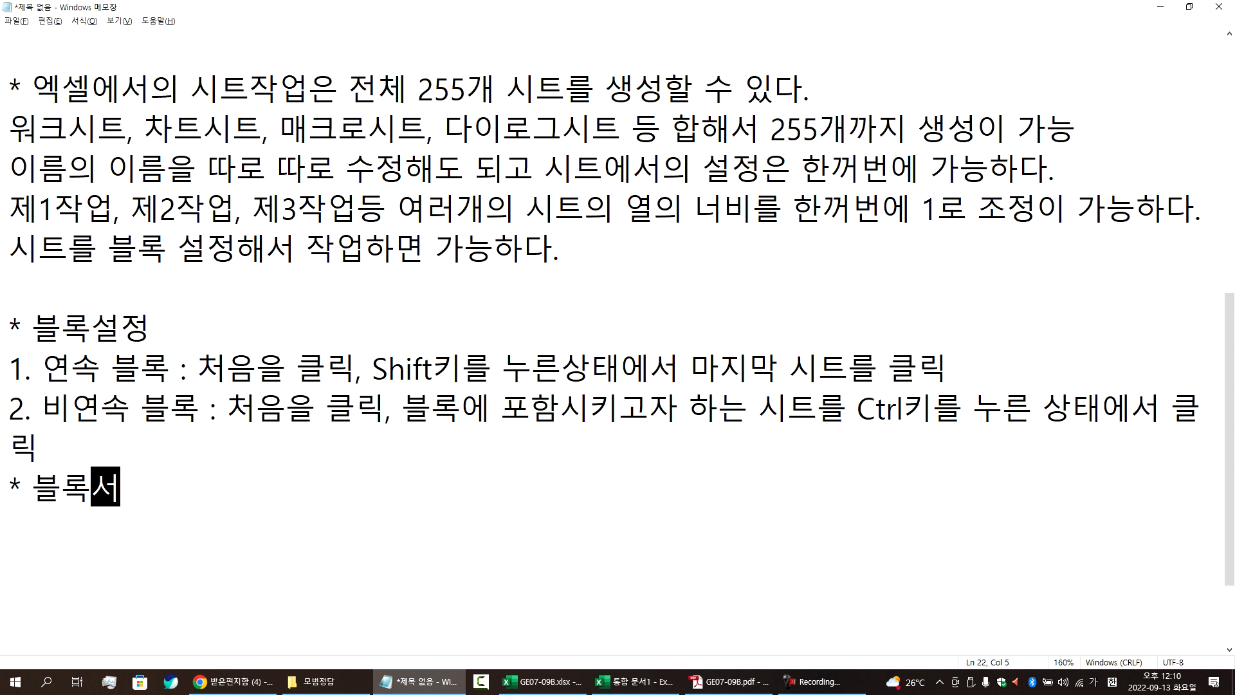
pyautogui.write('상태에서')
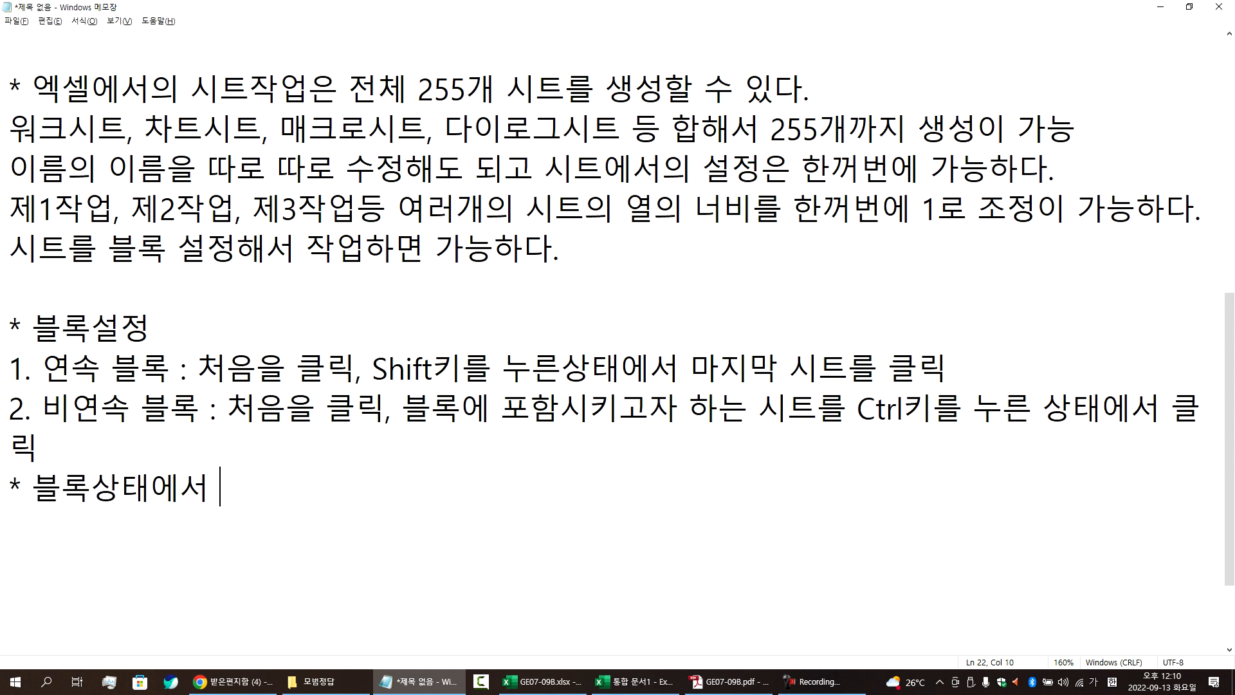
# Step: Complete the note line with "A열의 너비를 1로 조정하면 모든 시트의 A열의 너비가 조정" and start a new line
pyautogui.press('Hangul')
pyautogui.write('!')
pyautogui.press('BackSpace')
pyautogui.write('a')
pyautogui.press('BackSpace')
pyautogui.write('A')
pyautogui.press('Hangul')
pyautogui.write('열의 너비를 12ㄹ')
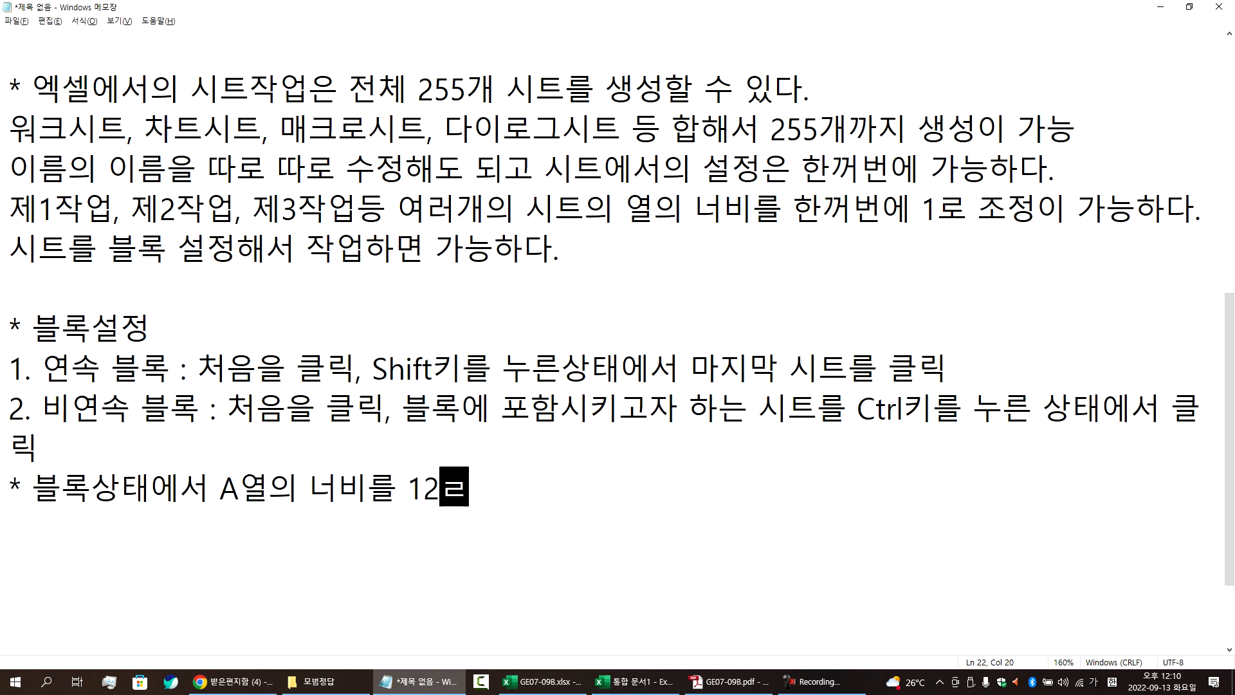
pyautogui.press('BackSpace')
pyautogui.press('BackSpace')
pyautogui.write('로 조정하면 모든 시틍의 A')
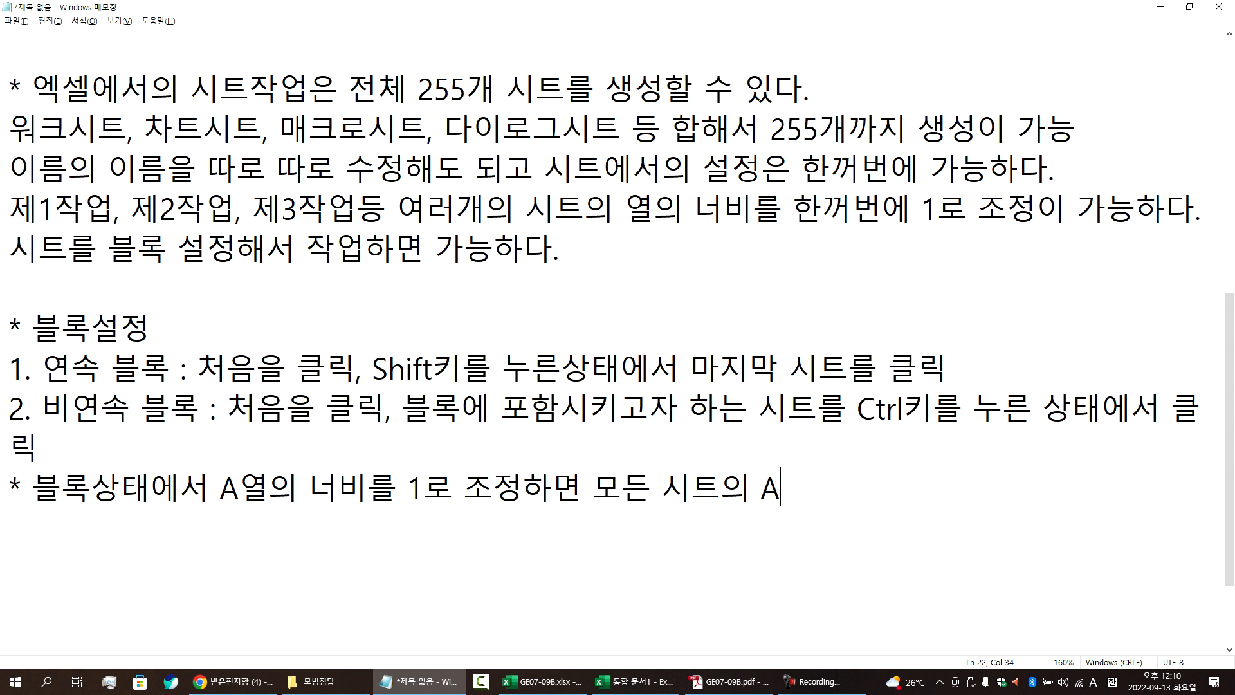
pyautogui.write('여의 ')
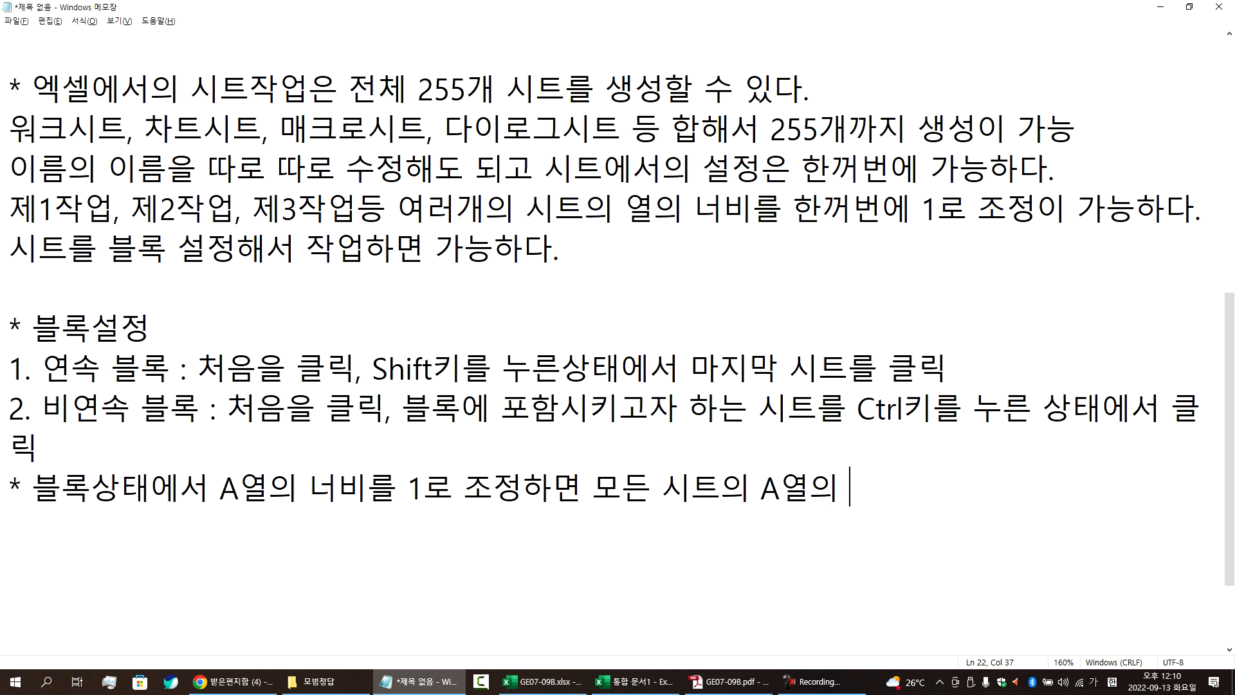
pyautogui.write('너비가 조저ㅇ')
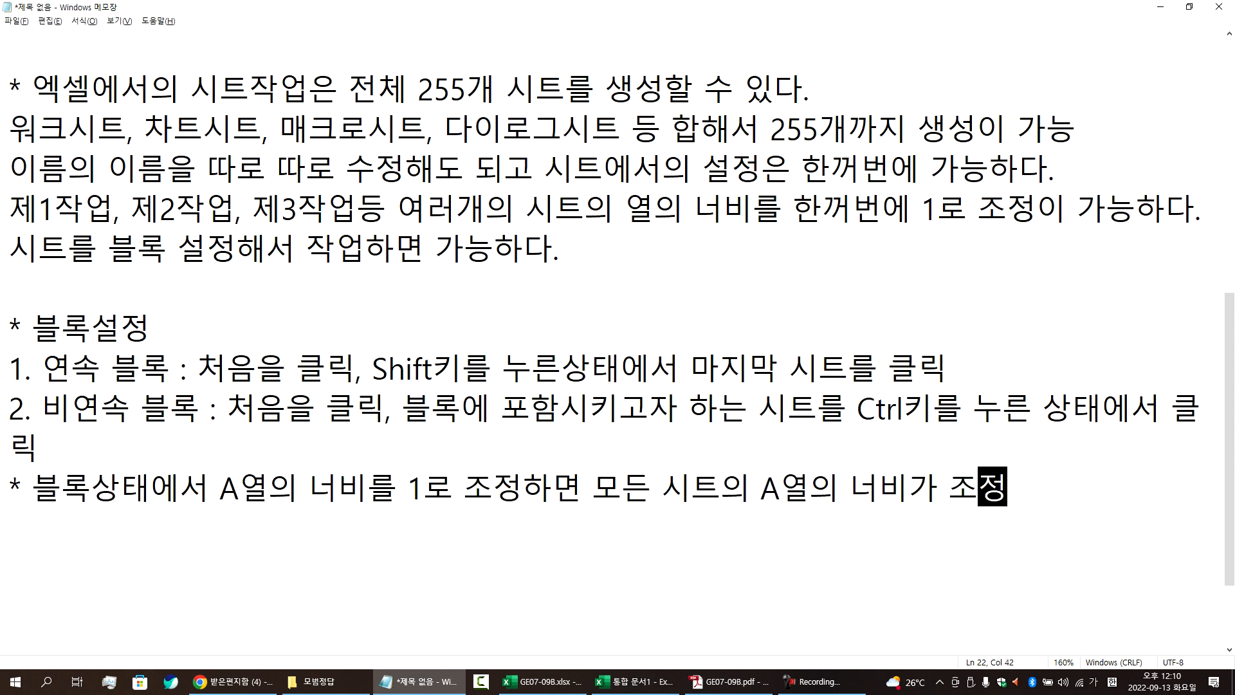
pyautogui.press('Return')
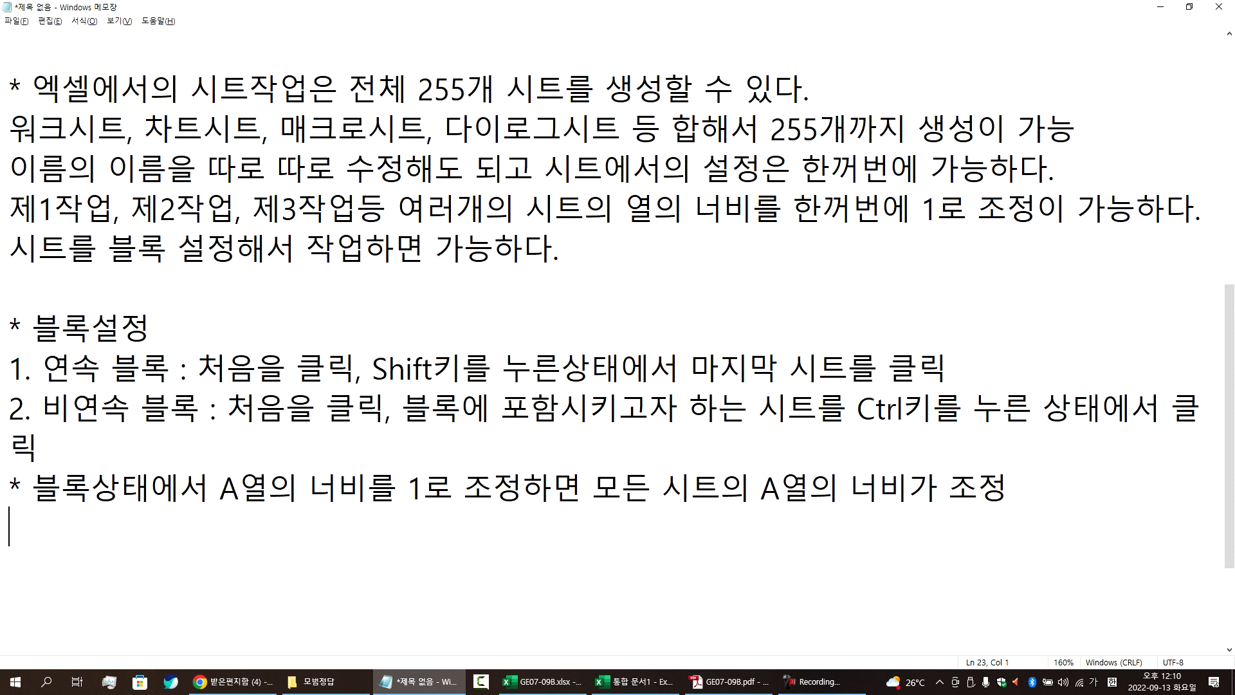
# Step: Write "블록상태에서 작업을 하면 모든 시트에 동일하게" on the empty line below the column-width note
pyautogui.write('qmffhr')
pyautogui.hotkey('shift', 'Home')
pyautogui.press('Hangul')
pyautogui.write('블록서')
pyautogui.press('BackSpace')
pyautogui.write('ㅏㅇㅌㅐㅇㅔㅅㅓ ㅈㅏㄱㅇㅓㅂ')
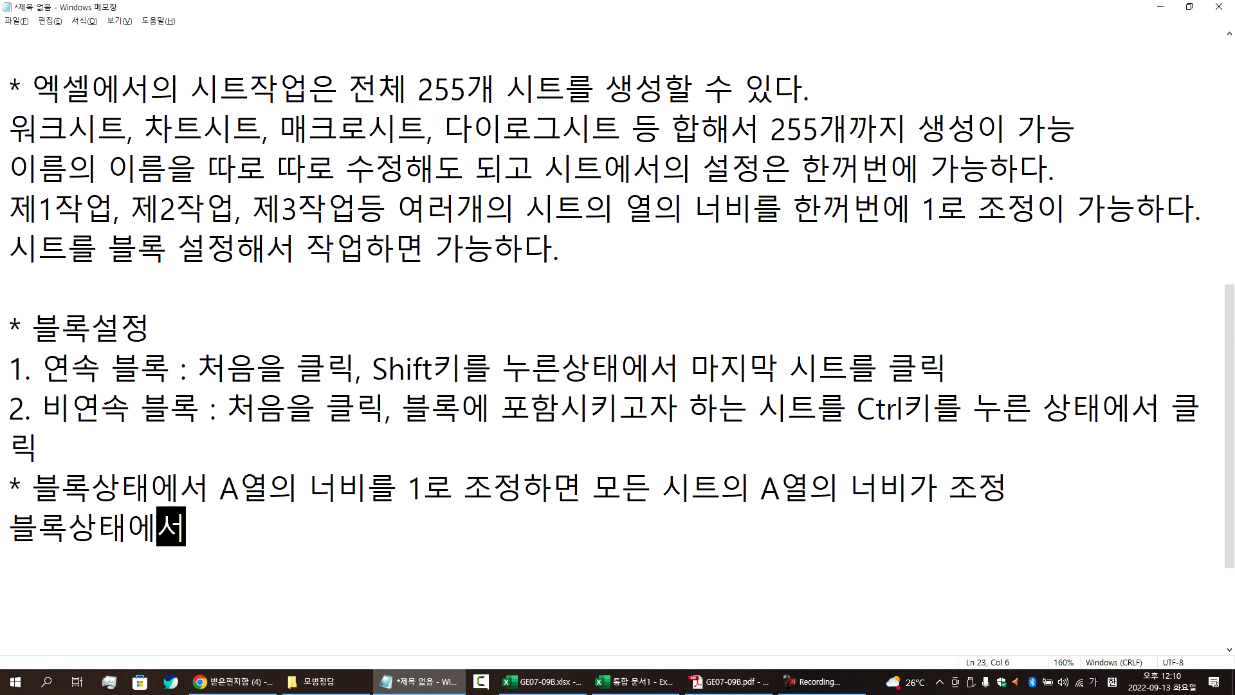
pyautogui.write('ㅇ')
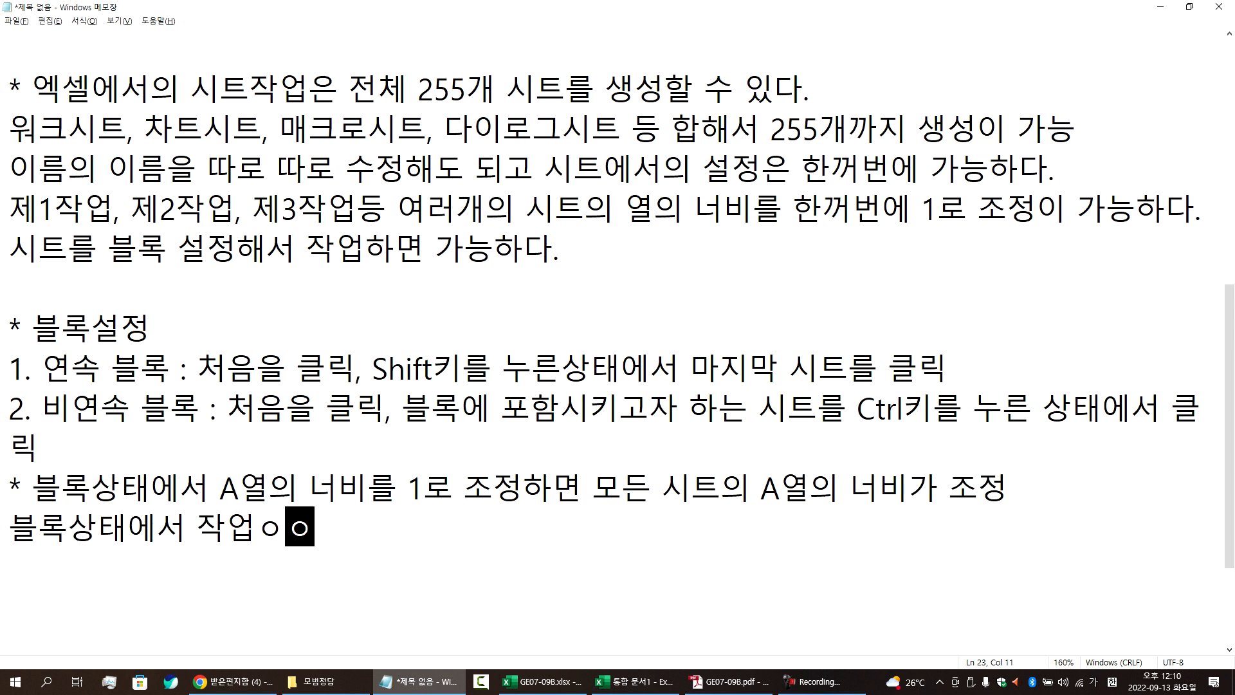
pyautogui.write('ㅡㄹ ㅎㅏㅁㅕㄴ ㅁㅗㄷㅡㄴ ㅅㅣㄹ')
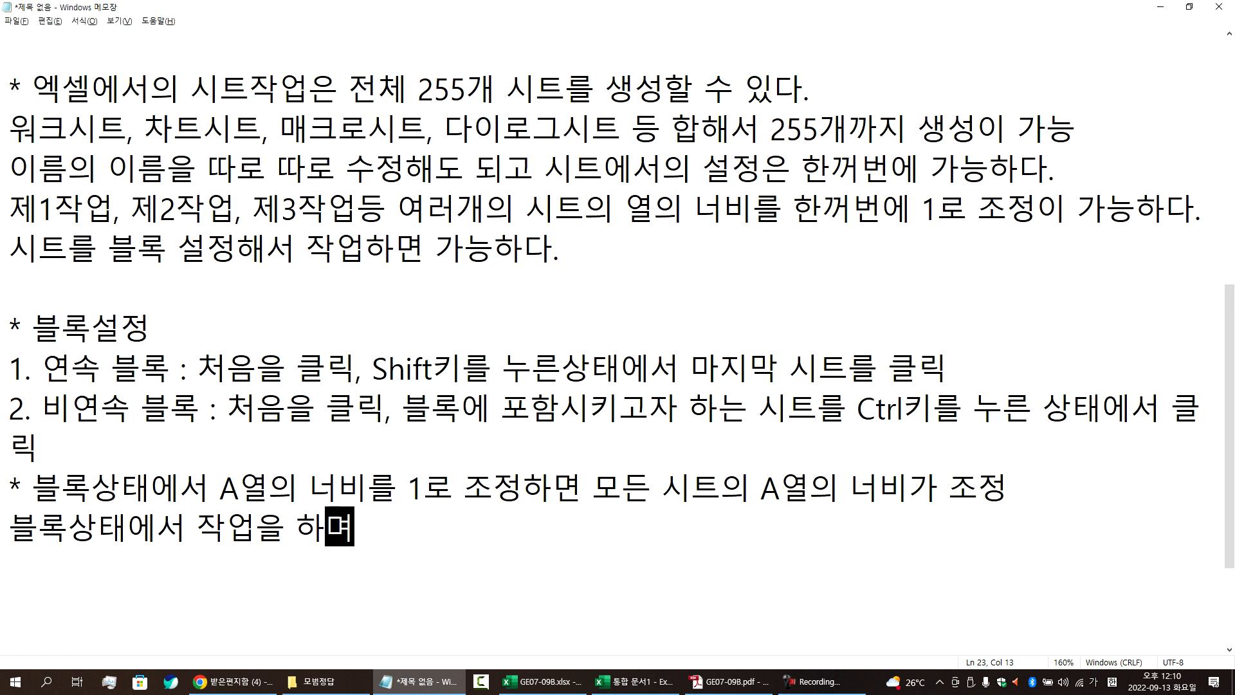
pyautogui.press('BackSpace')
pyautogui.write('ㅌㅡㅇㅔ ㄷㅗㅇㅇㅣㄹ')
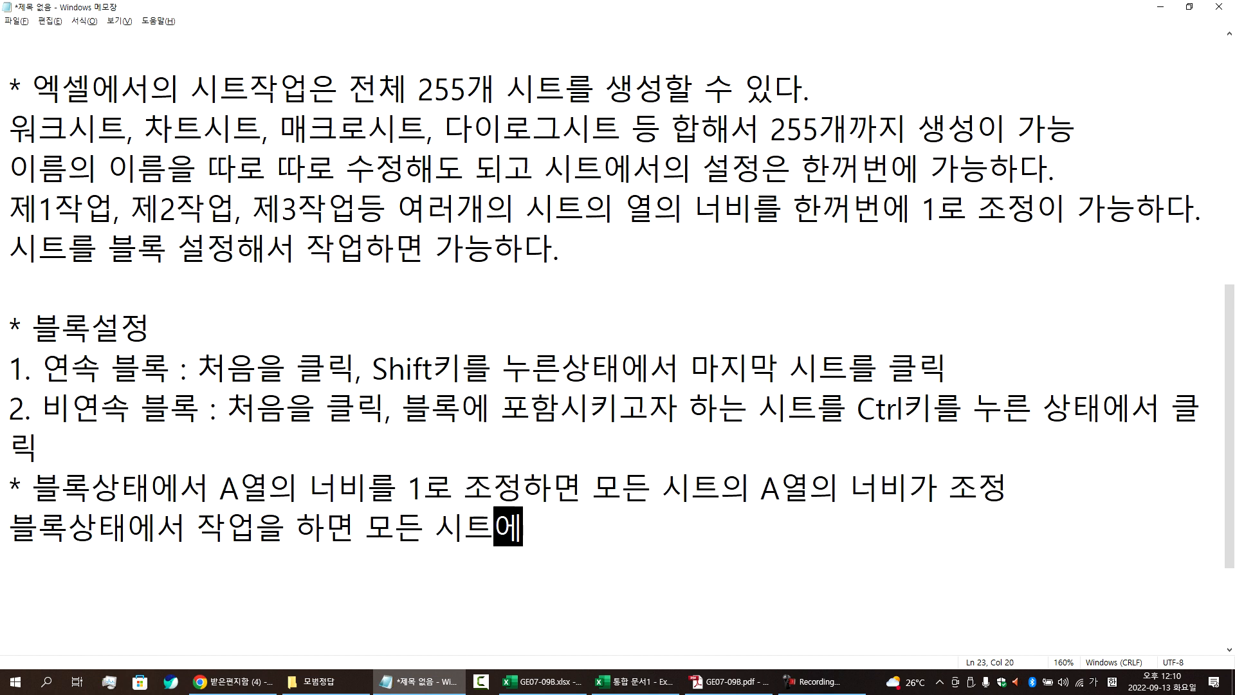
pyautogui.write('ㅎㅏㄱㅔ ')
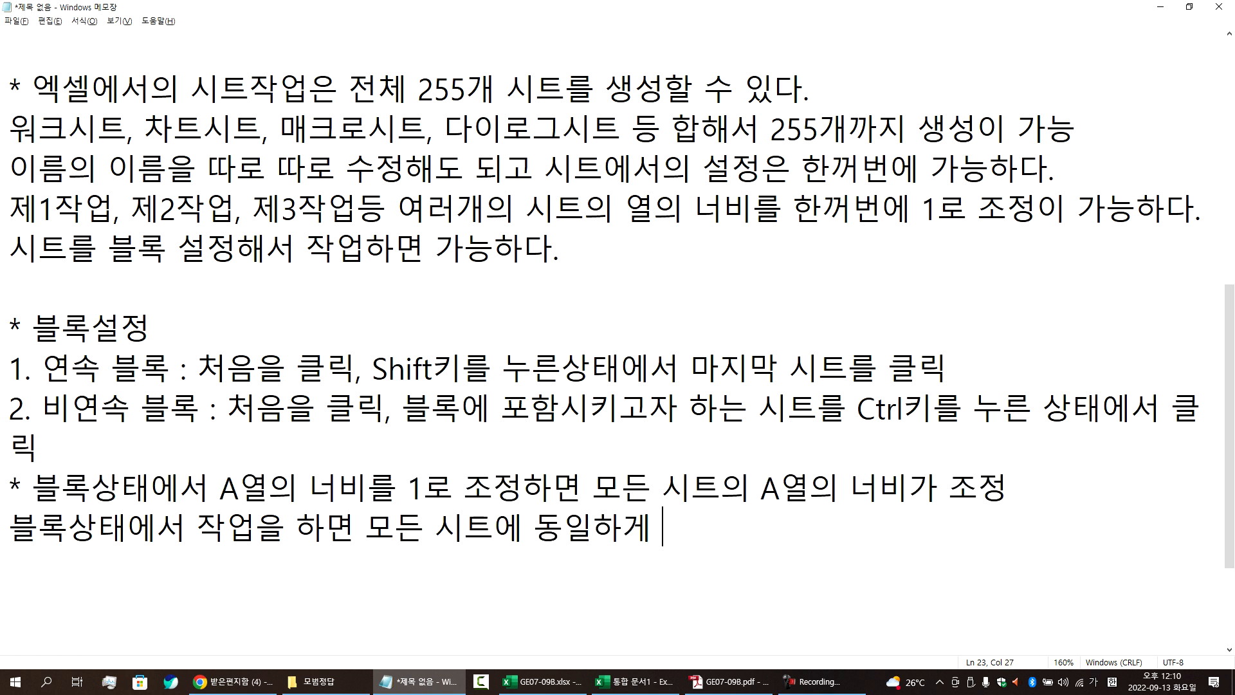
# Step: Finish the note sentence with "작업이 진행된다." and start a new line
pyautogui.write('ㅈㅏㄱㅇㅓㅂㅇㅣ ')
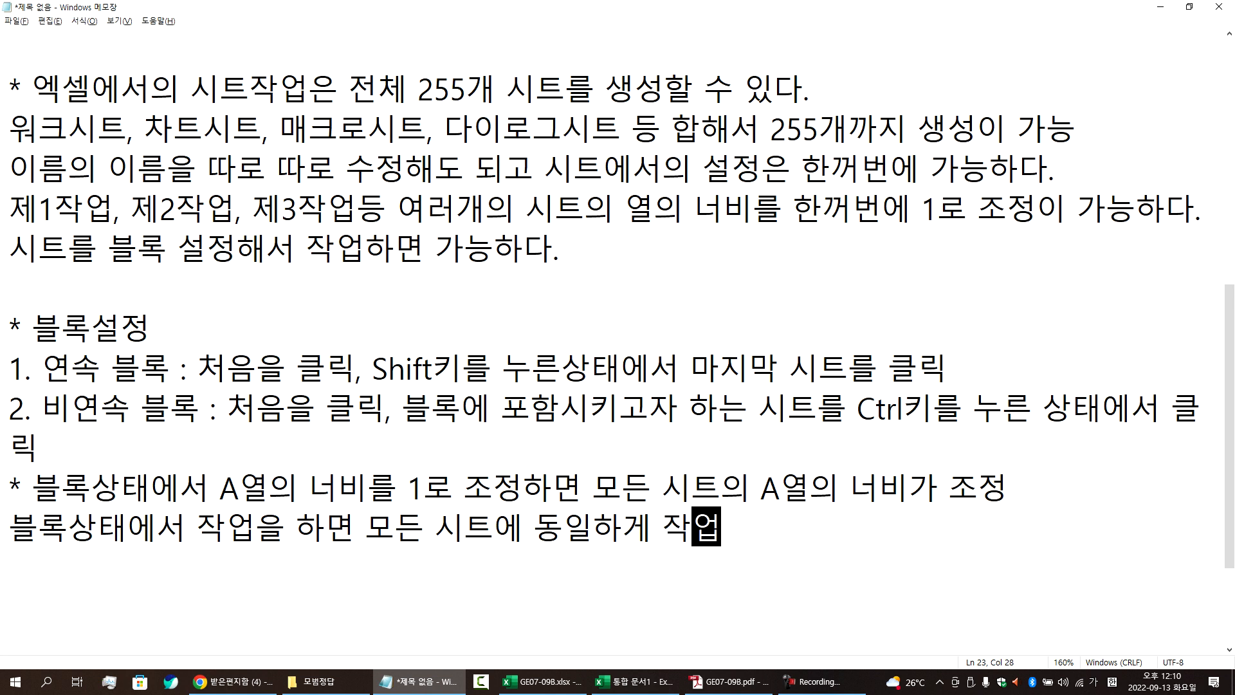
pyautogui.write('ㅈㅣㄴㅎㅐㅇㅗ')
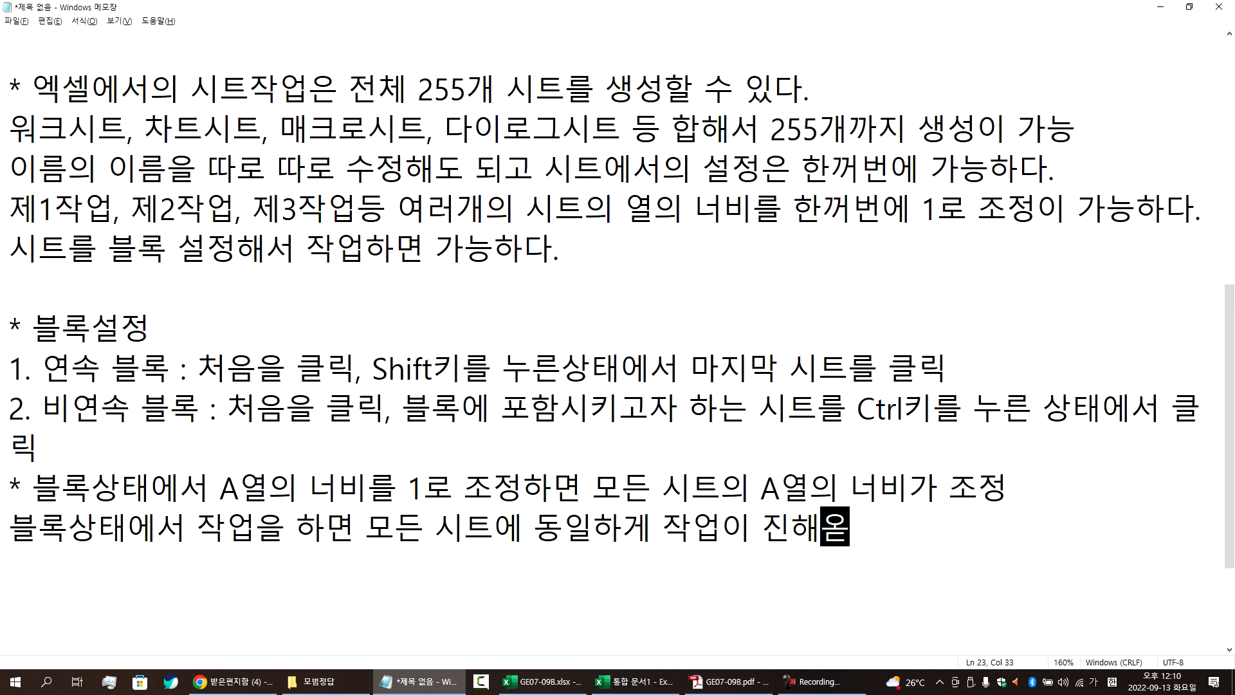
pyautogui.press('BackSpace')
pyautogui.press('BackSpace')
pyautogui.press('BackSpace')
pyautogui.write('ㅎㅐㅇㄷㅗㅓㅣㄴ')
pyautogui.press('BackSpace')
pyautogui.press('BackSpace')
pyautogui.press('BackSpace')
pyautogui.press('BackSpace')
pyautogui.write('ㄷㅗㅣㄴㄷㅏ.')
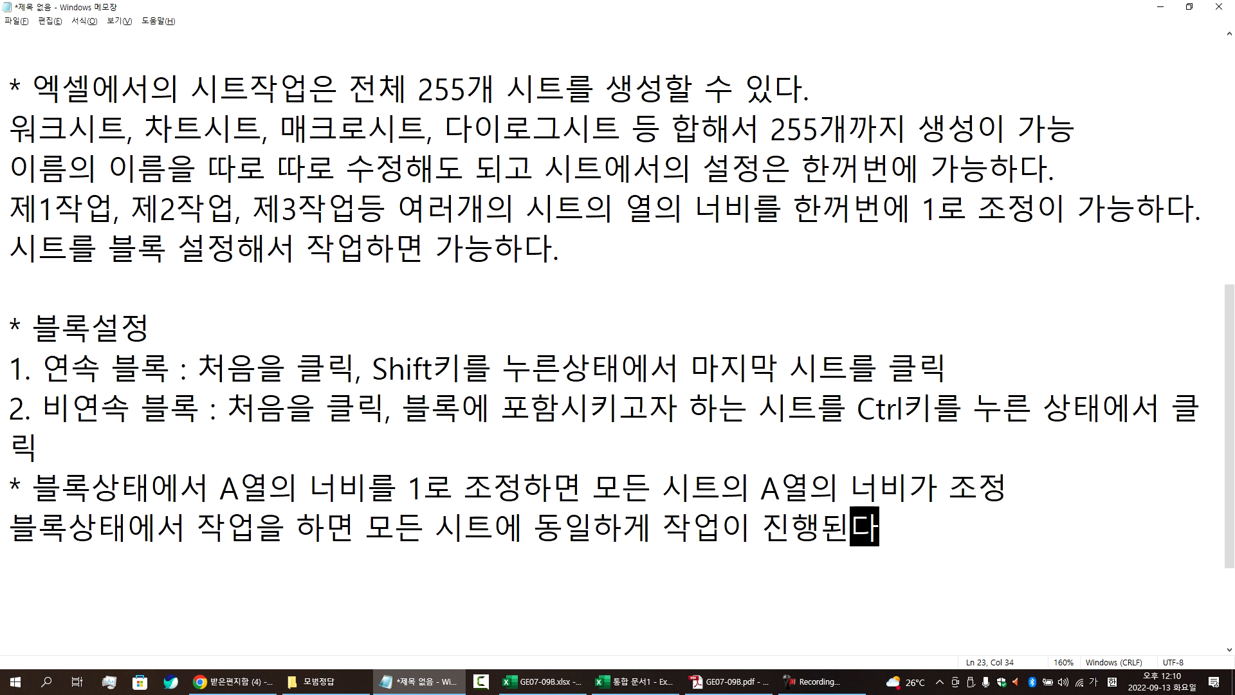
pyautogui.press('Return')
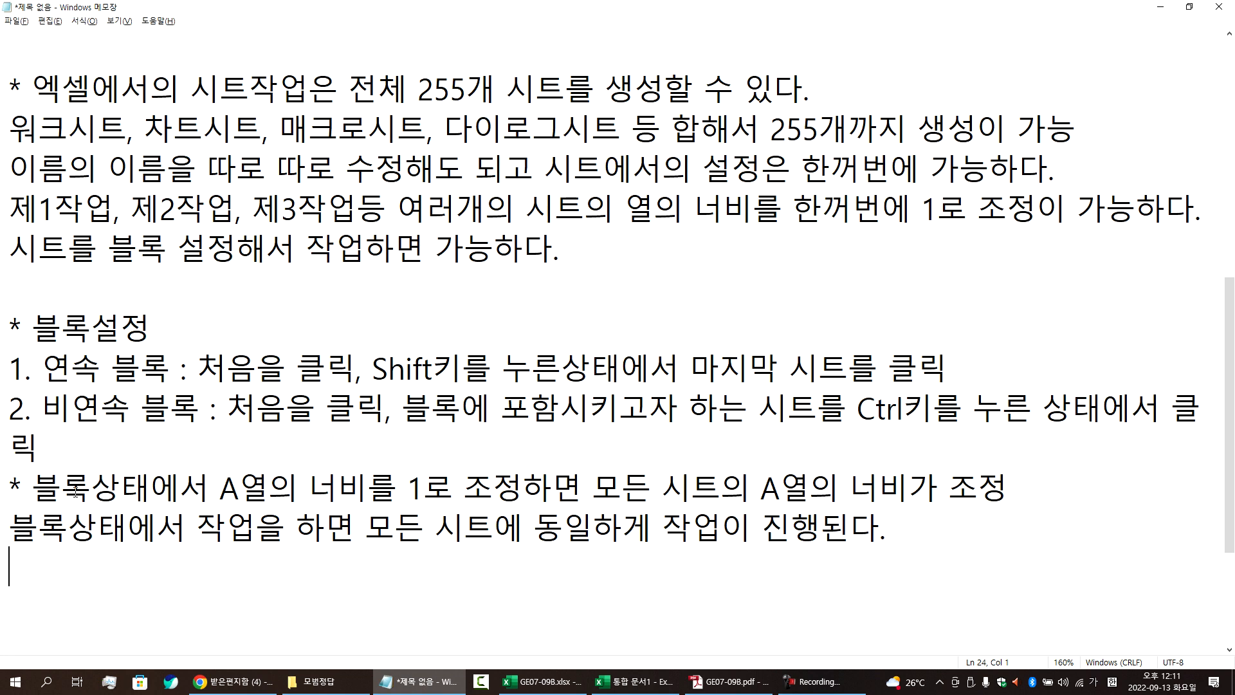
# Step: In the Excel workbook, group sheets 제1작업 to 제3작업 and select E5:E16, G5:G16, F9:F11, F14:F16, I5:I16 and J10:J11 in the shape of 바
pyautogui.click(635, 681)
pyautogui.keyDown('shift'); pyautogui.click(178, 645); pyautogui.keyUp('shift')
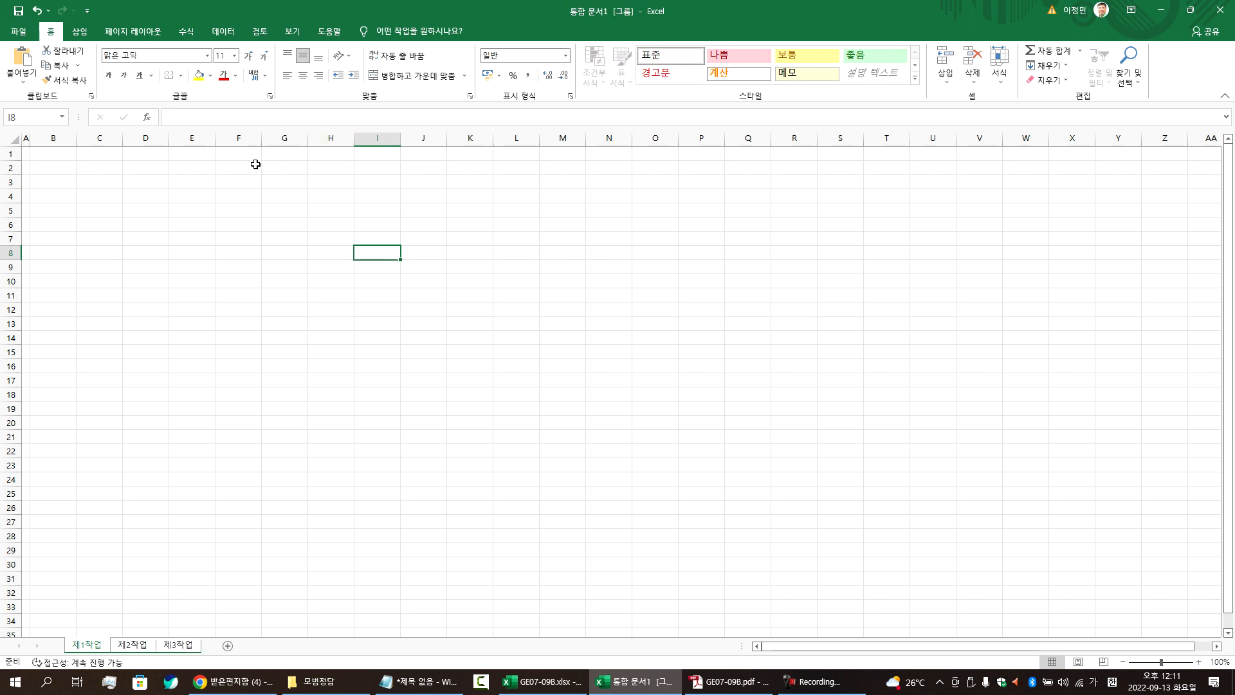
pyautogui.moveTo(173, 213); pyautogui.dragTo(187, 367)
pyautogui.moveTo(290, 212); pyautogui.dragTo(281, 358)
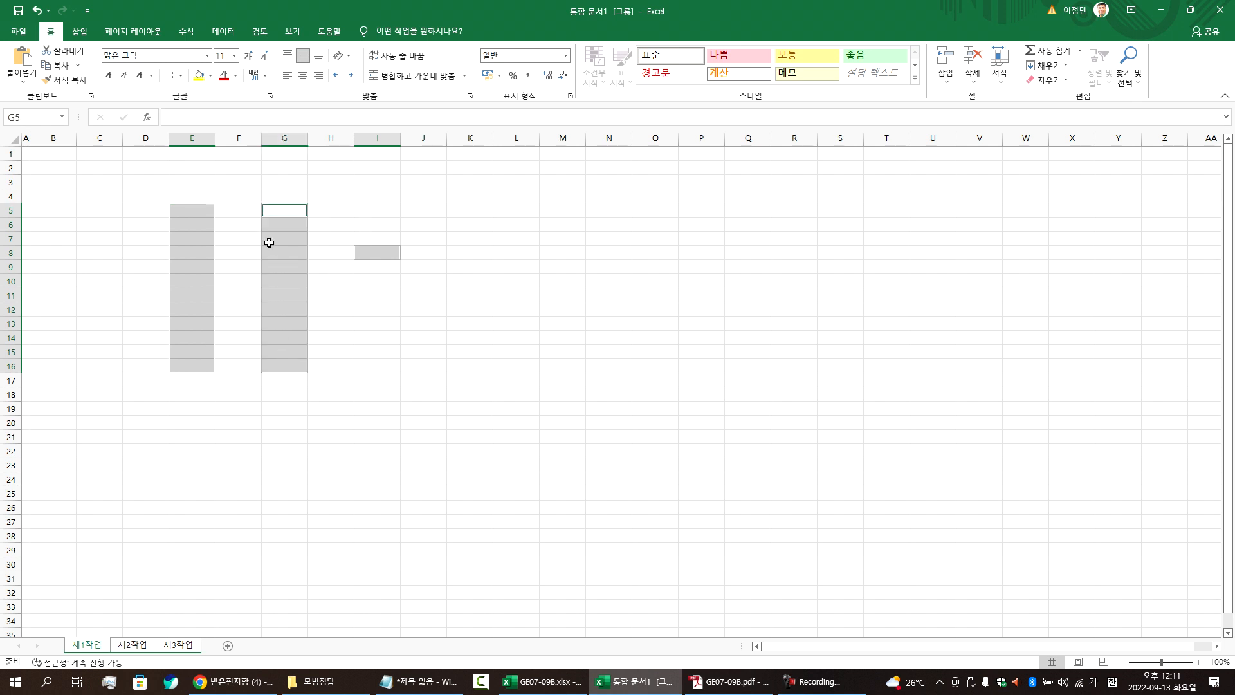
pyautogui.moveTo(238, 265); pyautogui.dragTo(245, 291)
pyautogui.moveTo(233, 338); pyautogui.dragTo(245, 365)
pyautogui.moveTo(367, 219); pyautogui.dragTo(376, 364)
pyautogui.moveTo(412, 278); pyautogui.dragTo(429, 292)
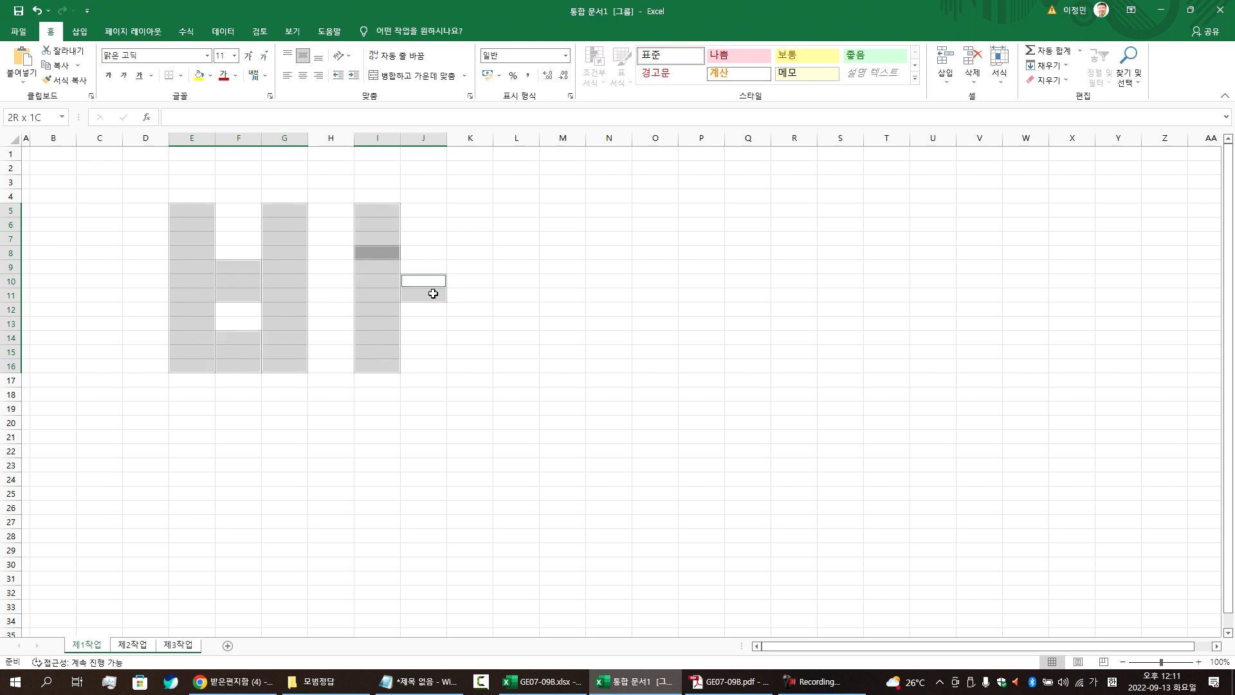
# Step: Fill the selected 바-shaped cell blocks with black on the grouped sheets and deselect them at cell M9
pyautogui.click(211, 75)
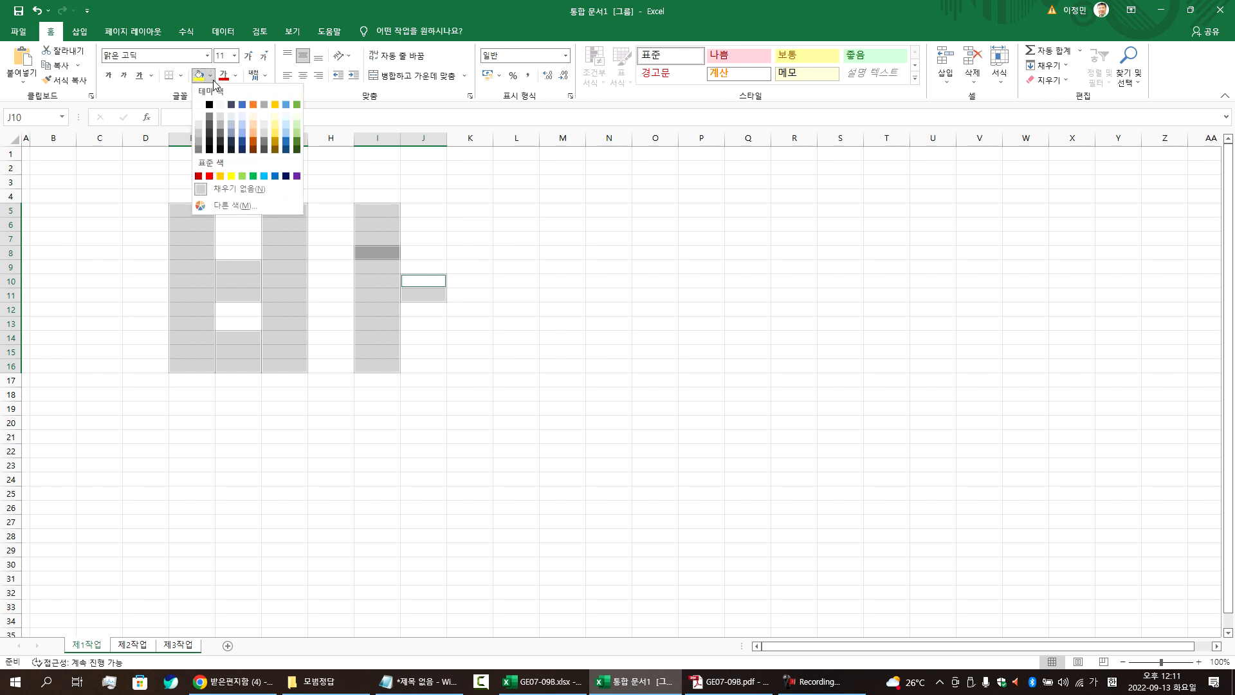
pyautogui.click(209, 104)
pyautogui.click(562, 268)
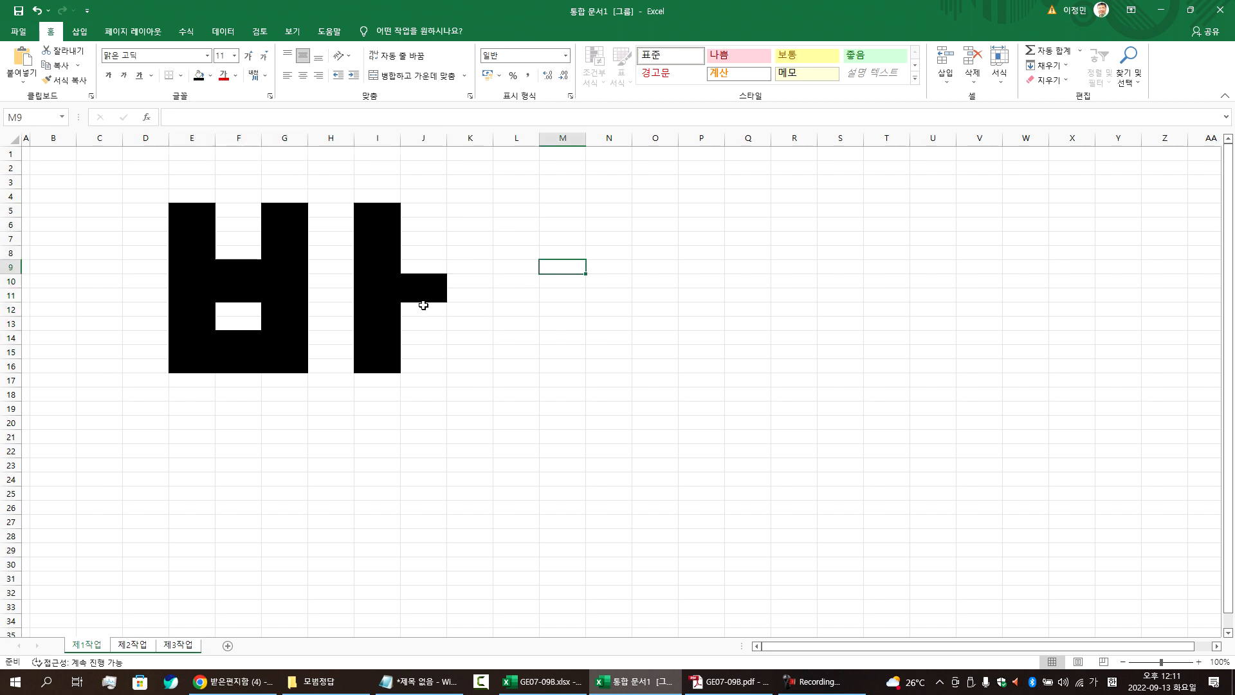
# Step: Look through sheets 제1작업, 제2작업 and 제3작업 individually to compare the black 바 shape on each
pyautogui.click(132, 646)
pyautogui.click(100, 647)
pyautogui.click(137, 647)
pyautogui.click(175, 647)
pyautogui.click(137, 647)
pyautogui.click(96, 646)
pyautogui.click(134, 645)
pyautogui.click(177, 645)
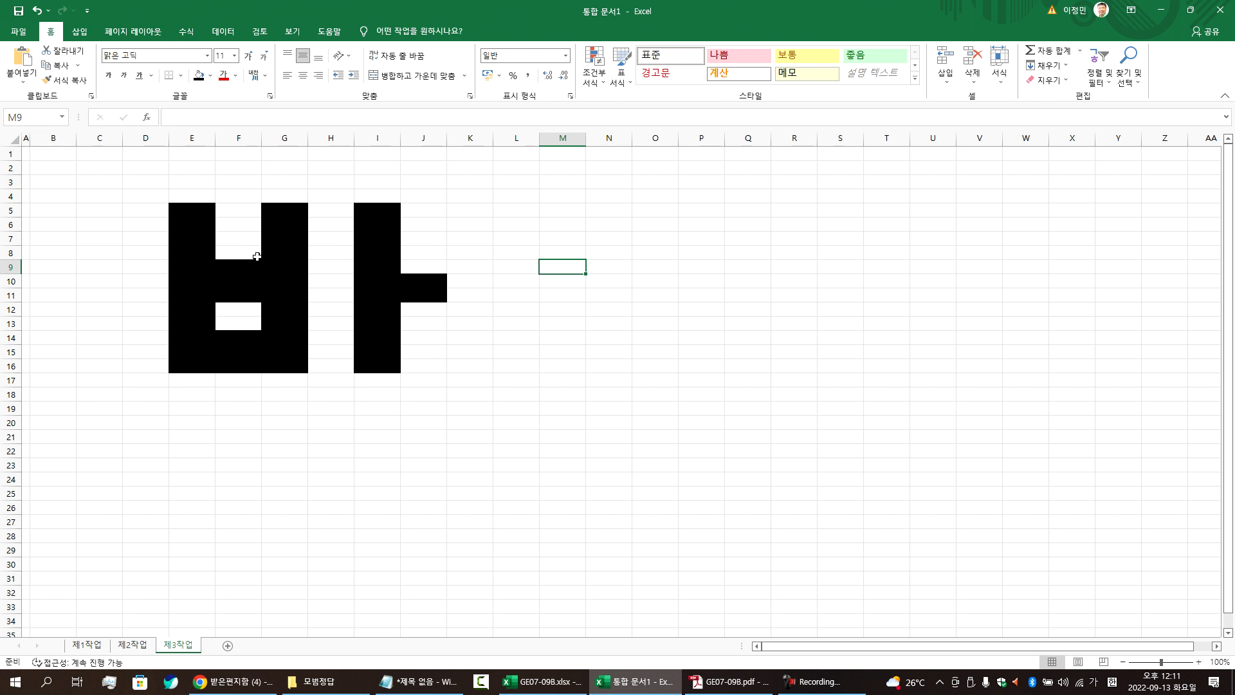
# Step: Group sheets 제1작업 to 제3작업 again and remove the fill color from D4:L23
pyautogui.click(96, 645)
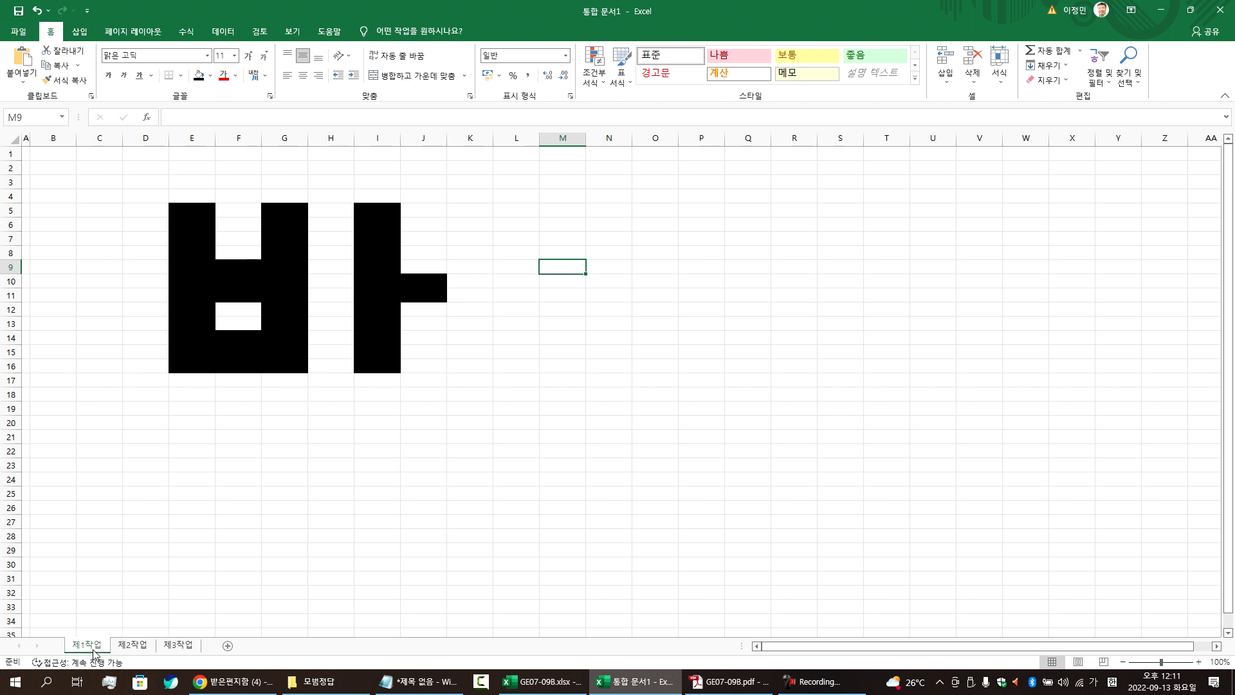
pyautogui.keyDown('shift'); pyautogui.click(187, 645); pyautogui.keyUp('shift')
pyautogui.moveTo(126, 195); pyautogui.dragTo(496, 460)
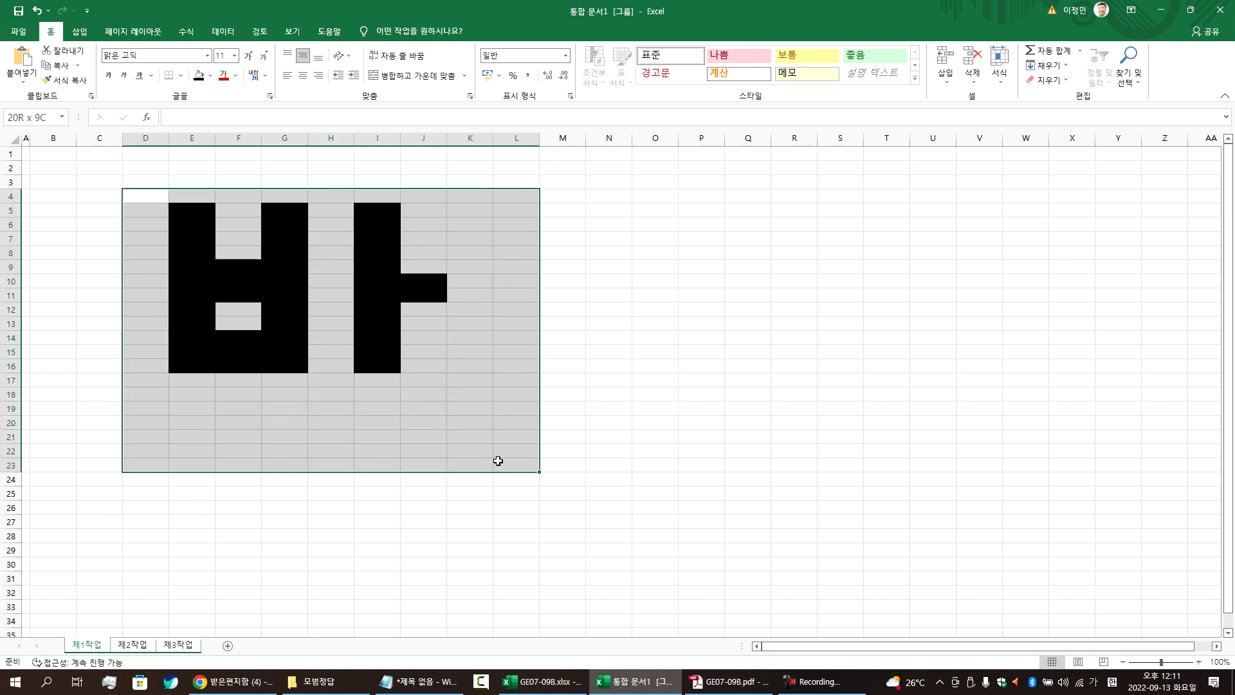
pyautogui.click(211, 76)
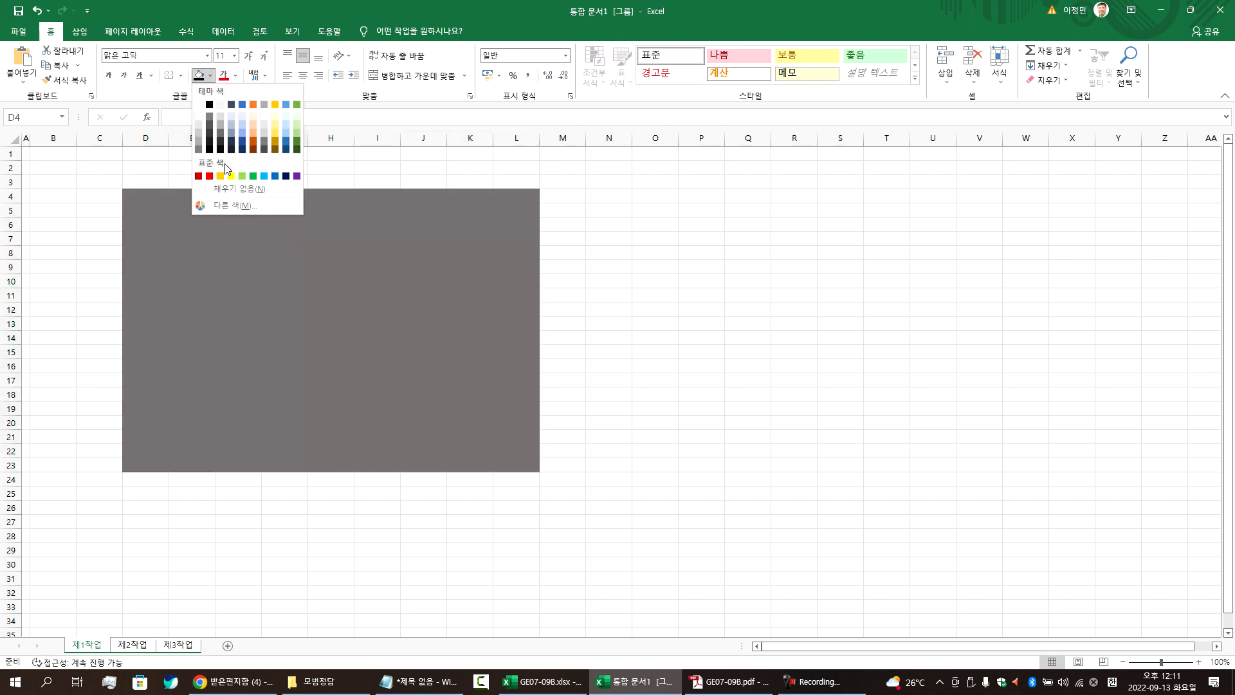
pyautogui.click(228, 190)
pyautogui.click(100, 197)
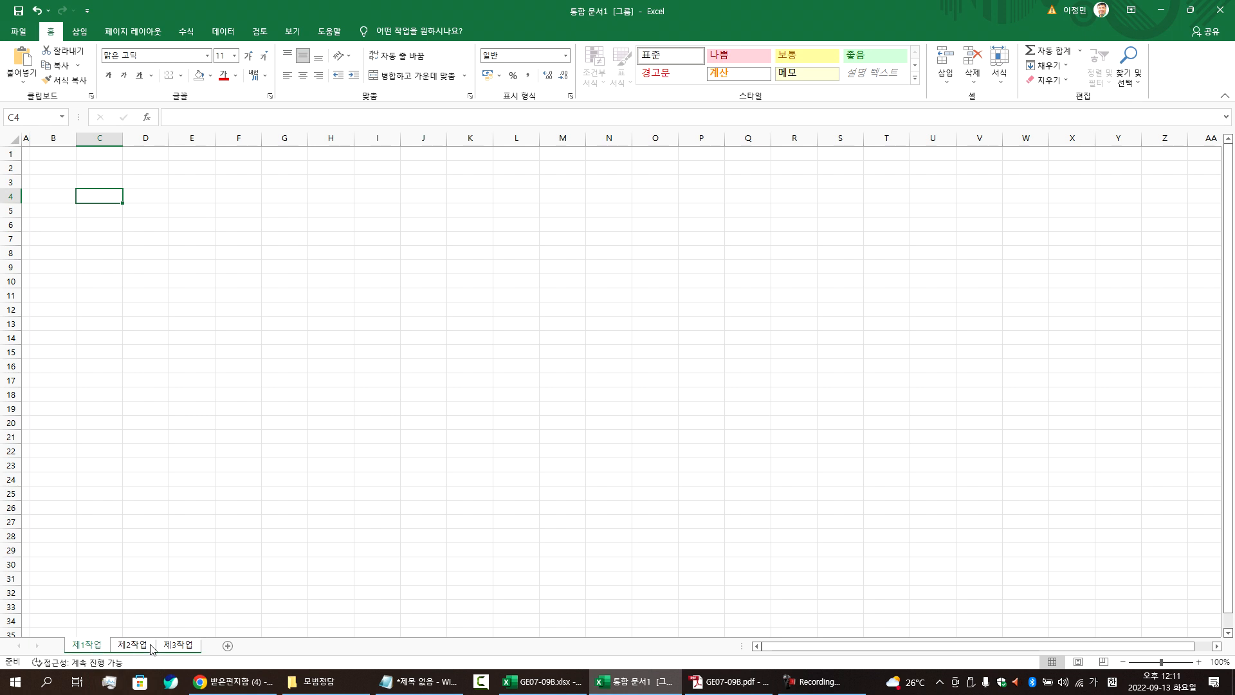
# Step: Check 제3작업, 제2작업 and 제1작업 for remaining fill, and select cell B3 on 제1작업
pyautogui.click(182, 647)
pyautogui.click(134, 646)
pyautogui.click(95, 646)
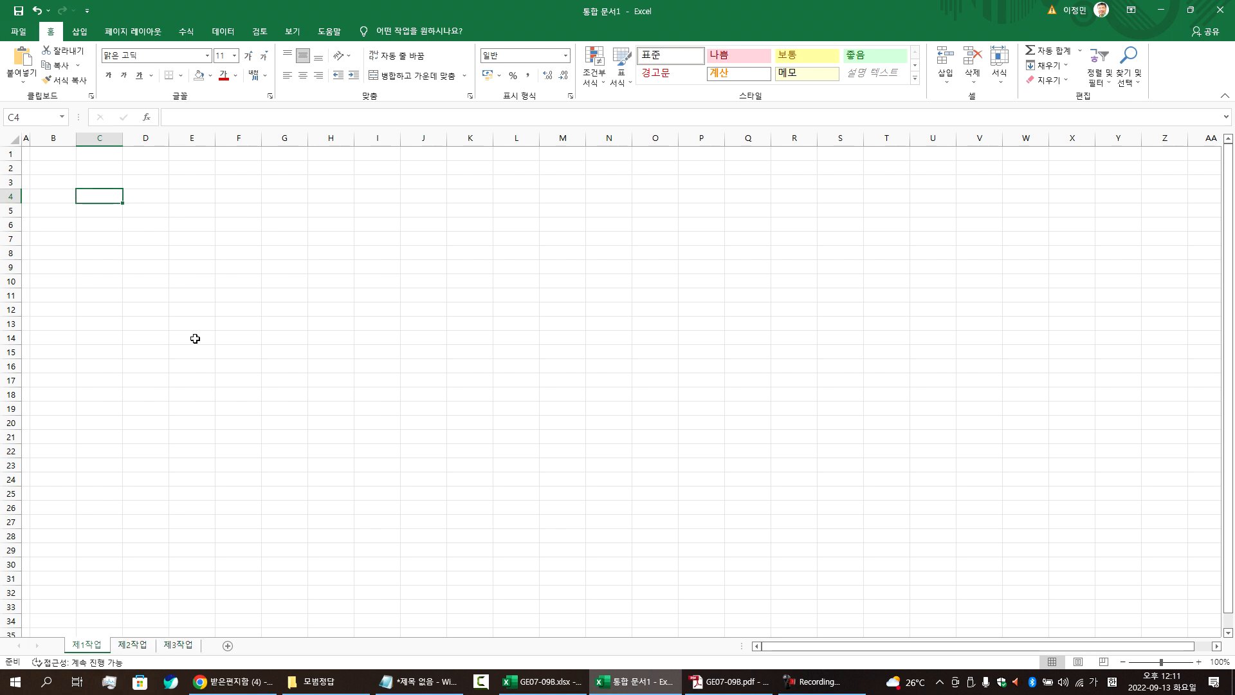
pyautogui.click(54, 184)
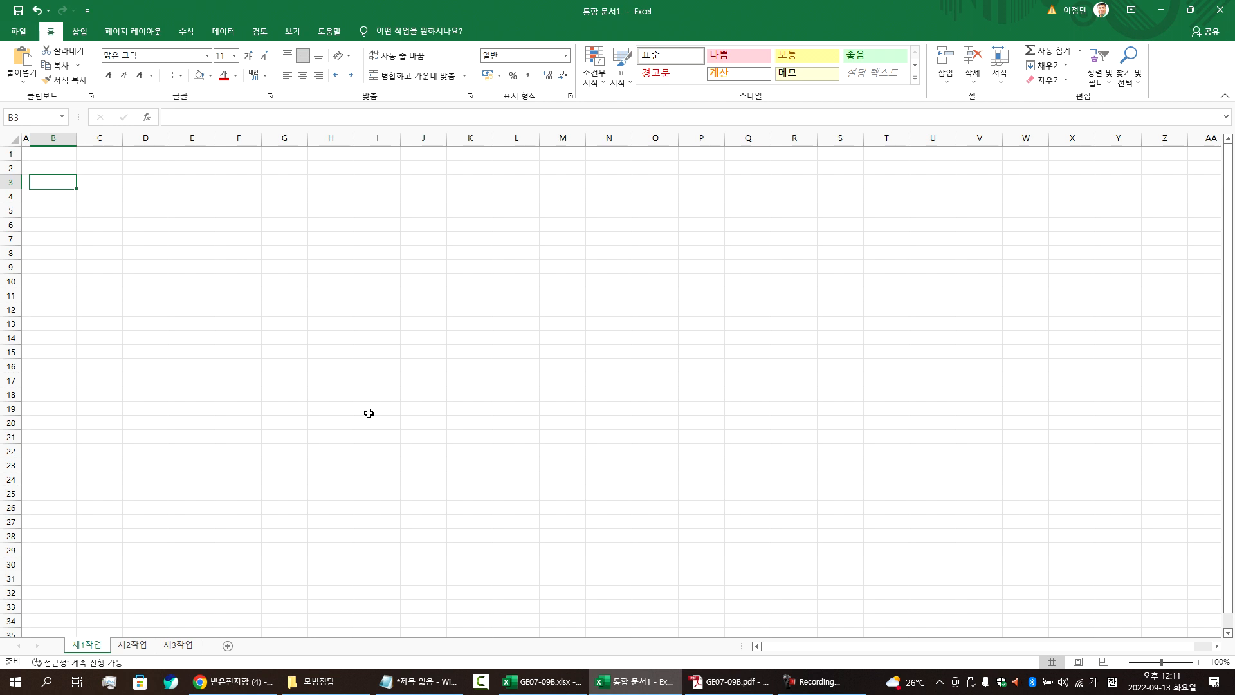
pyautogui.click(846, 690)
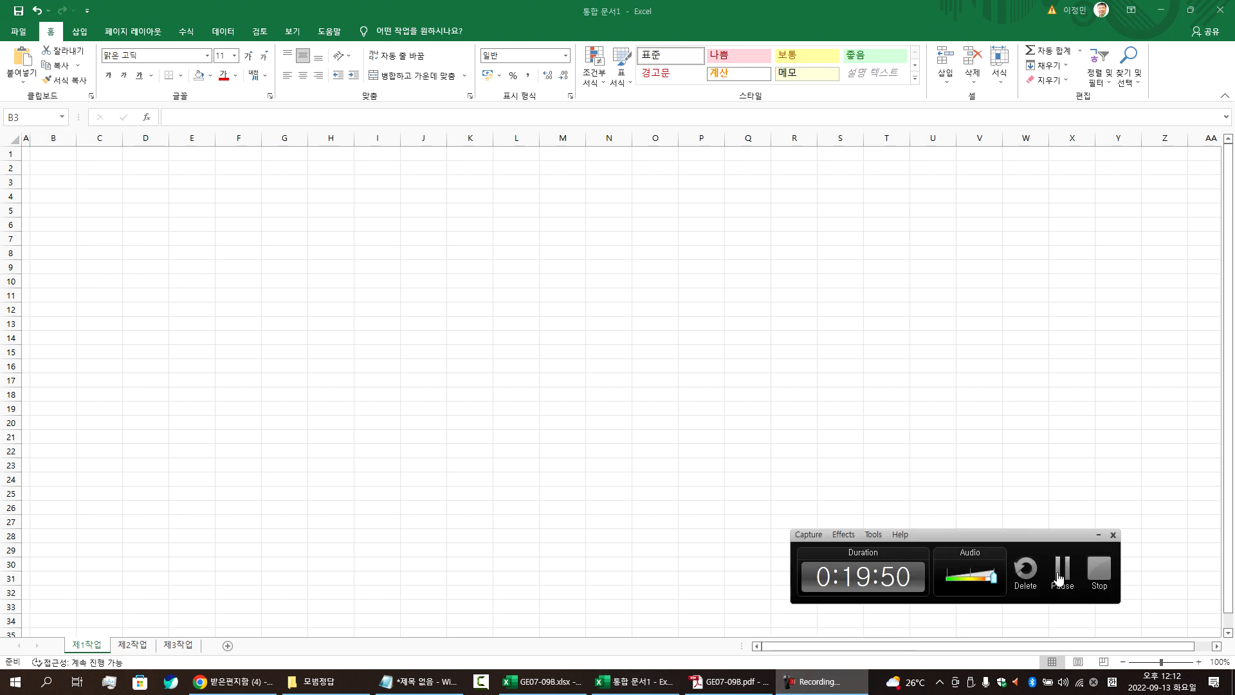
pyautogui.click(847, 690)
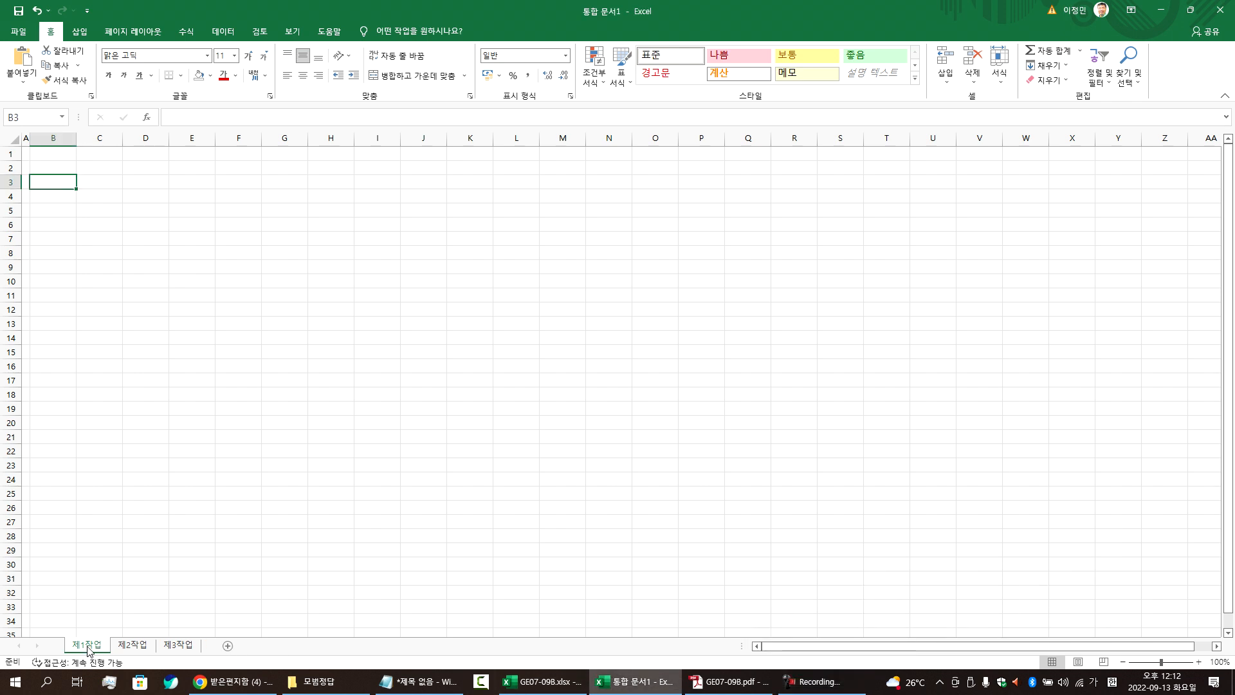
pyautogui.click(143, 646)
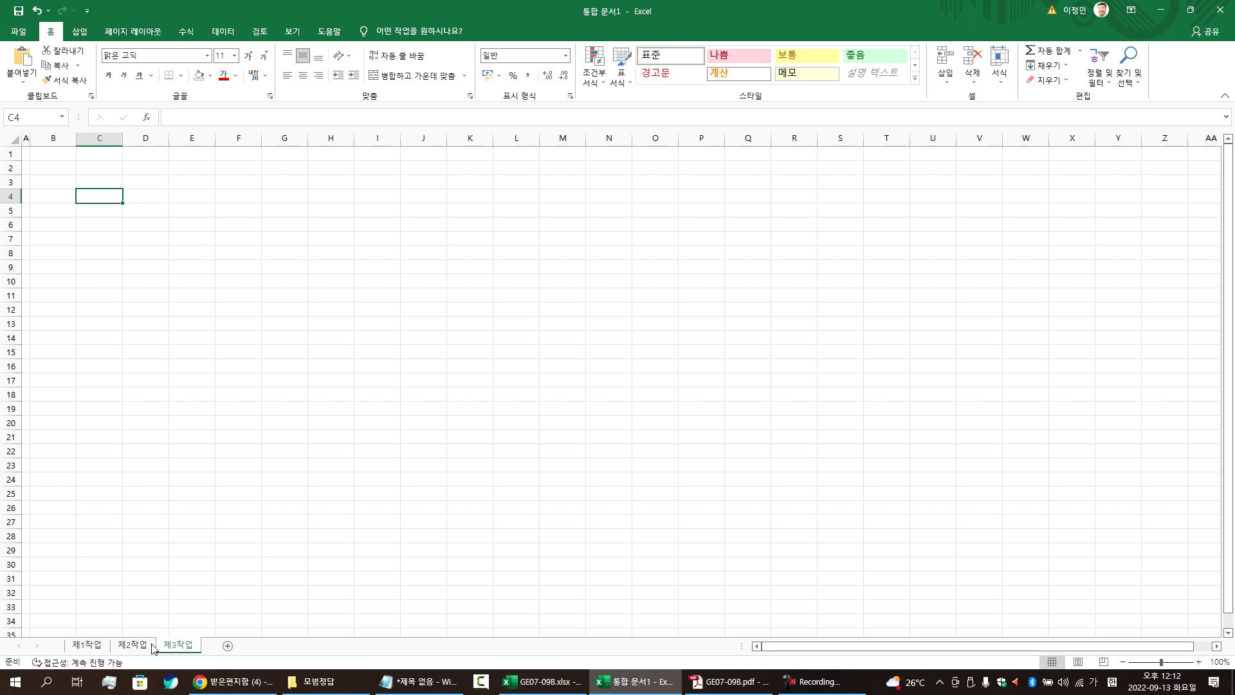
pyautogui.click(90, 645)
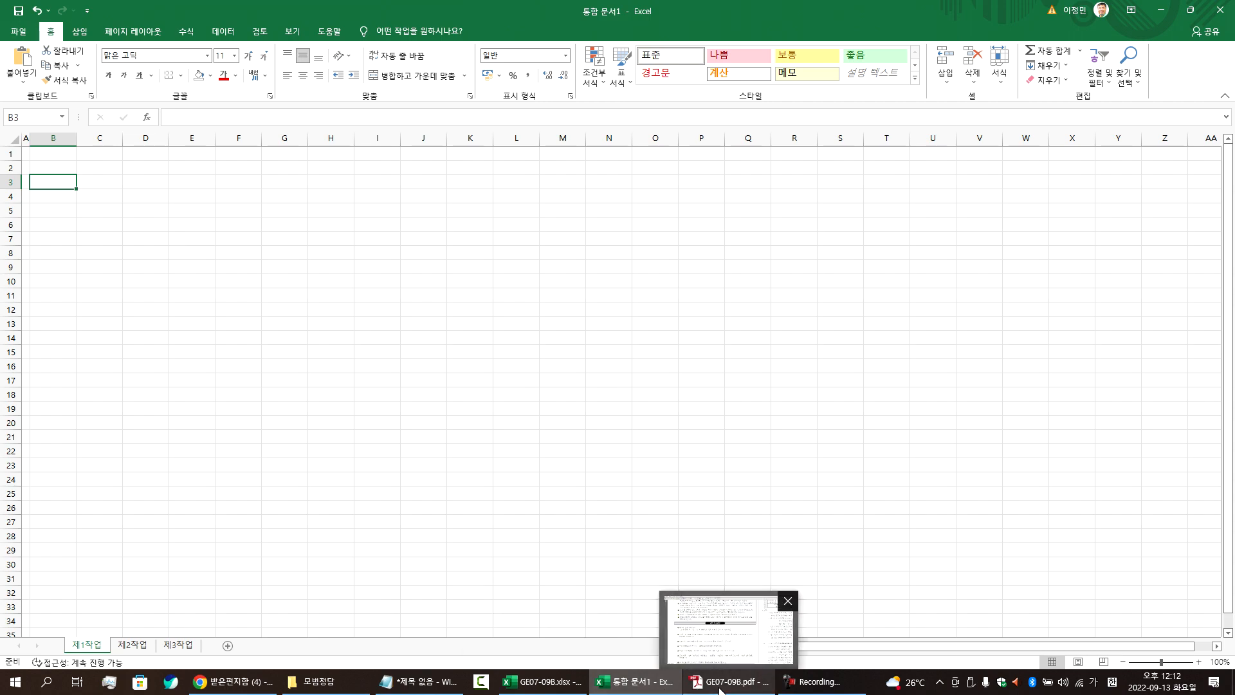
# Step: Examine the font and alignment conditions under 조건 in GE07-09B.pdf in Adobe Reader, and return to the Excel workbook
pyautogui.click(700, 684)
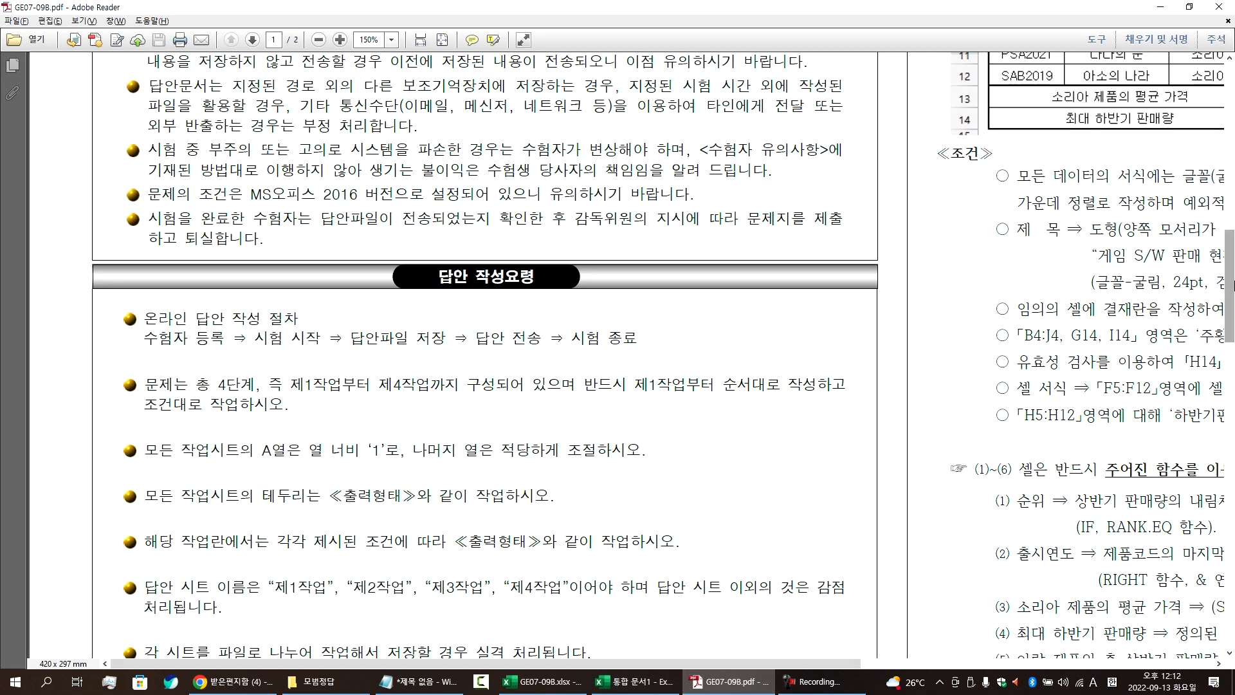
pyautogui.moveTo(866, 664); pyautogui.dragTo(1217, 665)
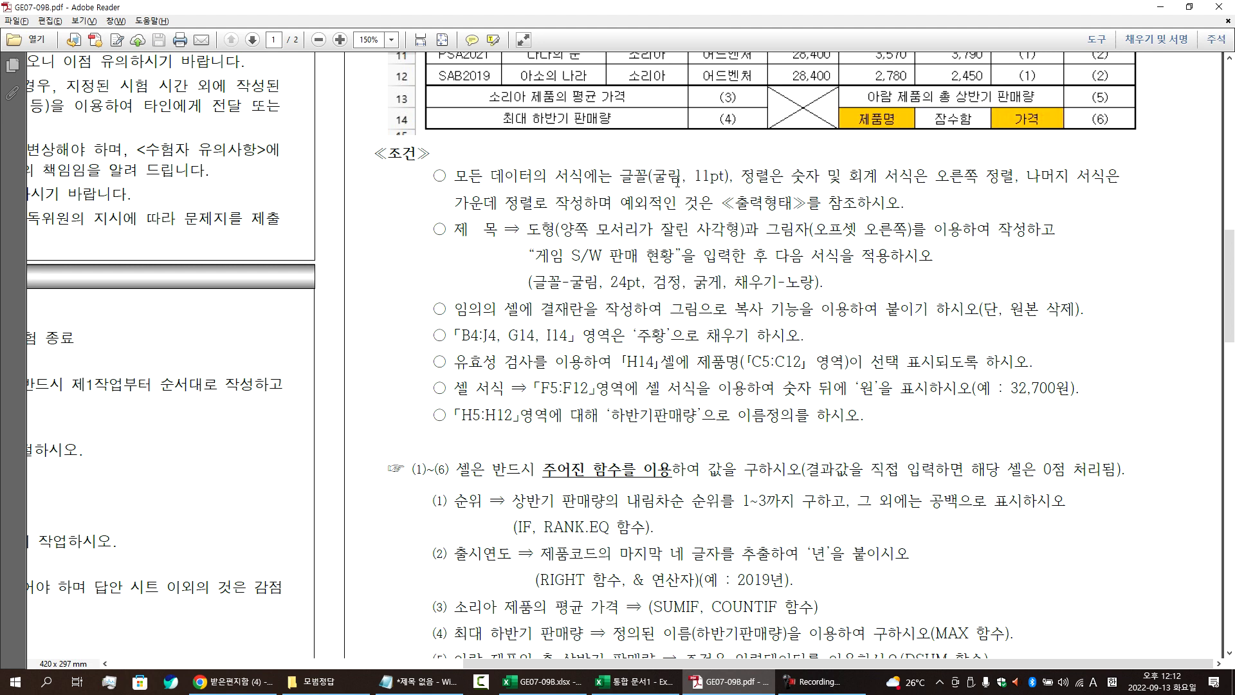
pyautogui.hotkey('alt', 'Tab')
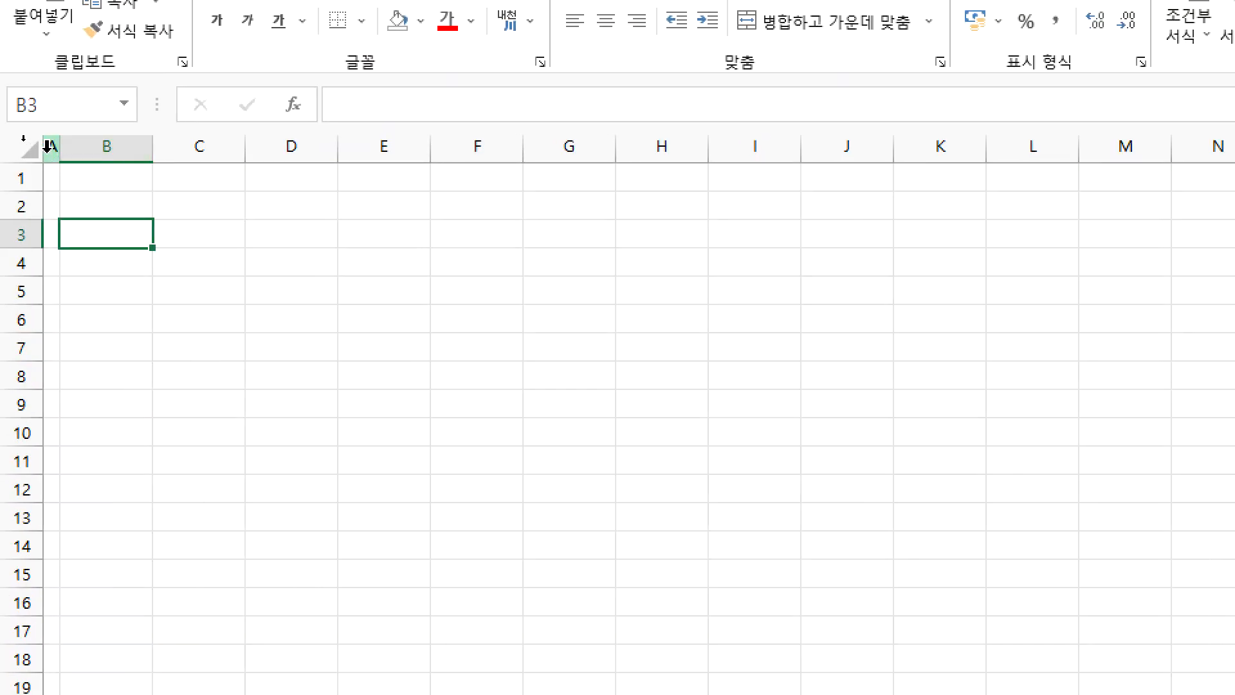
# Step: Select all cells of sheet 제1작업 and set their font to 굴림
pyautogui.click(26, 147)
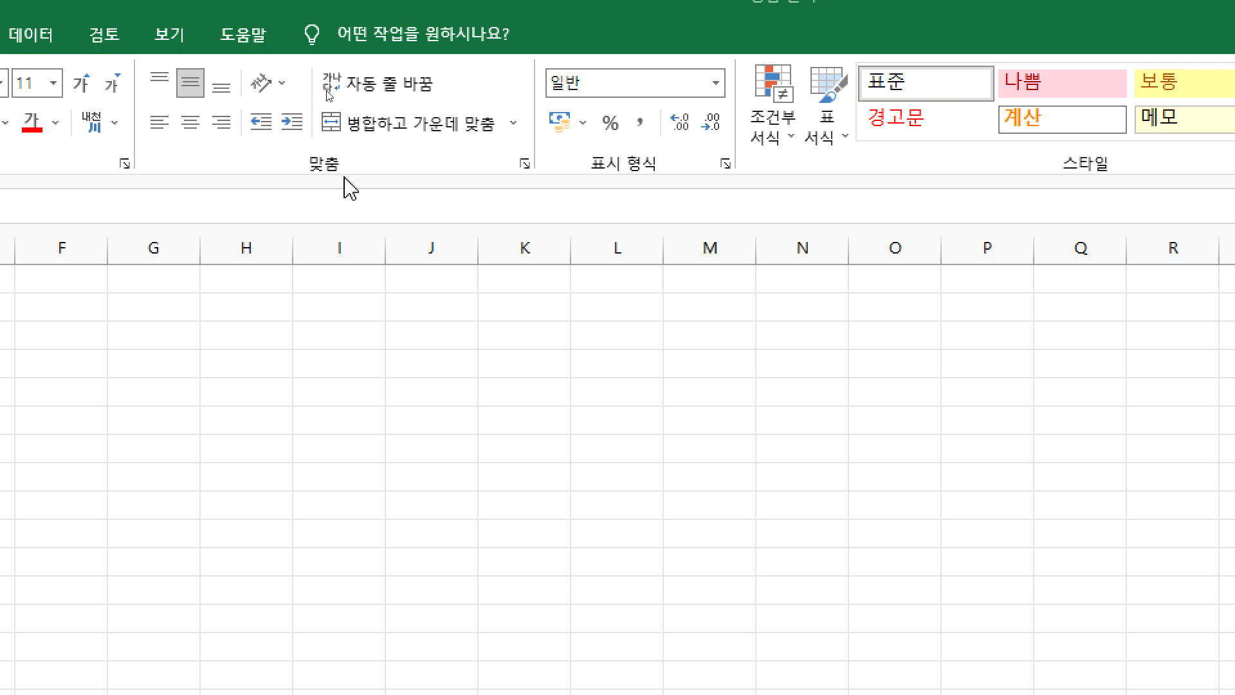
pyautogui.hotkey('ctrl', 'a')
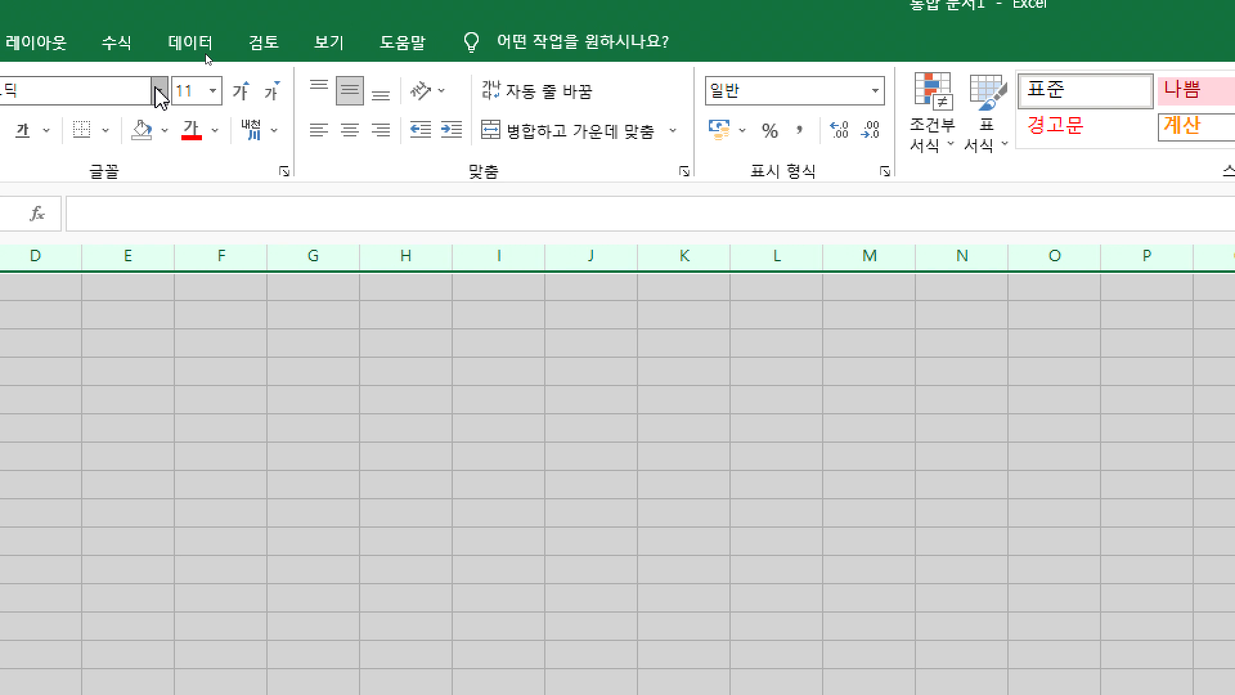
pyautogui.click(162, 94)
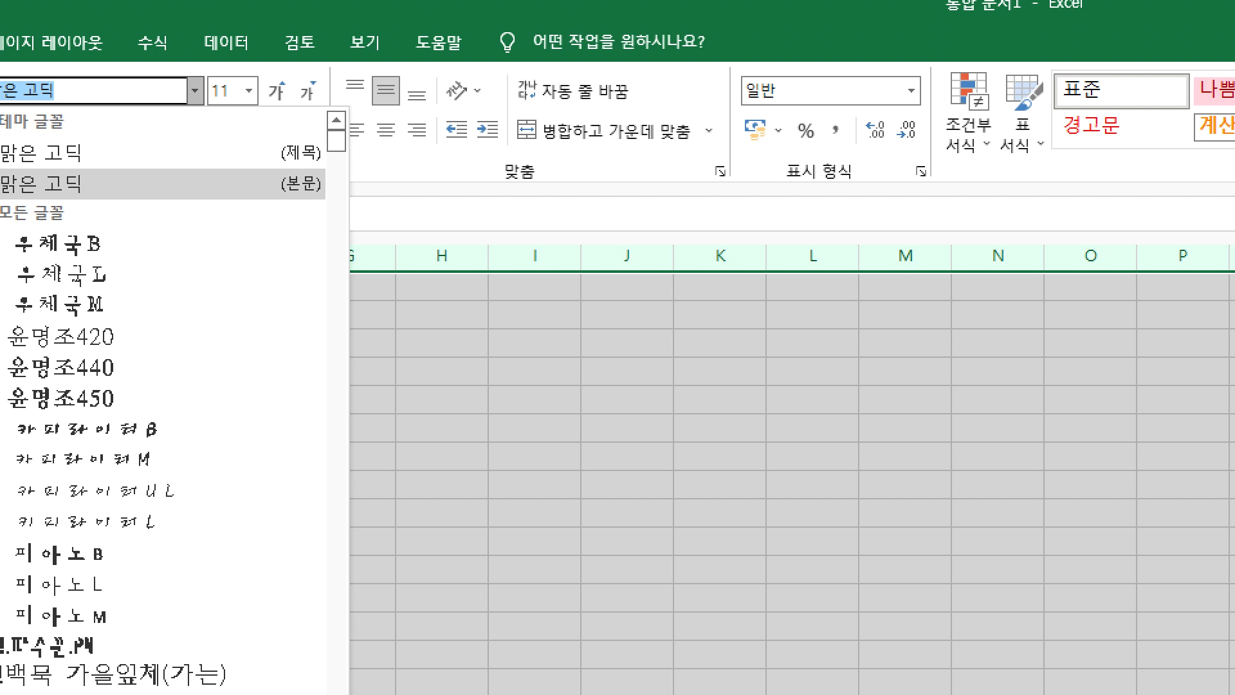
pyautogui.write('rnffla')
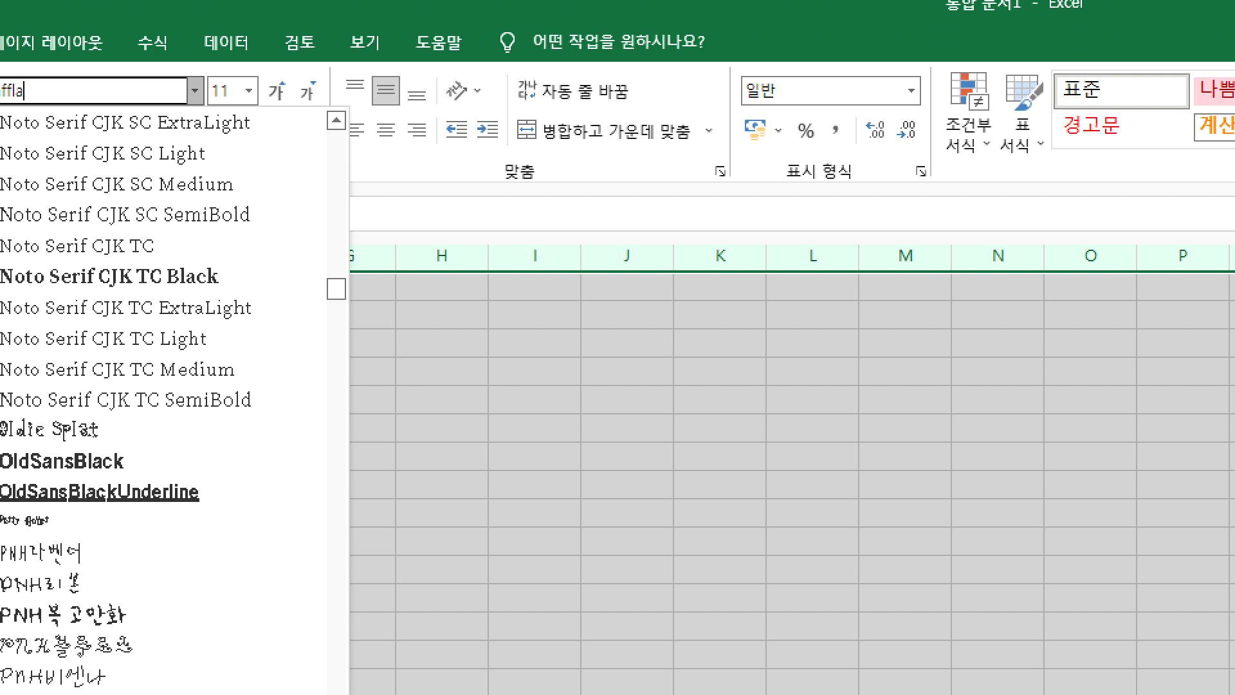
pyautogui.press('BackSpace')
pyautogui.press('BackSpace')
pyautogui.press('BackSpace')
pyautogui.press('BackSpace')
pyautogui.press('BackSpace')
pyautogui.press('BackSpace')
pyautogui.write('ㄱ')
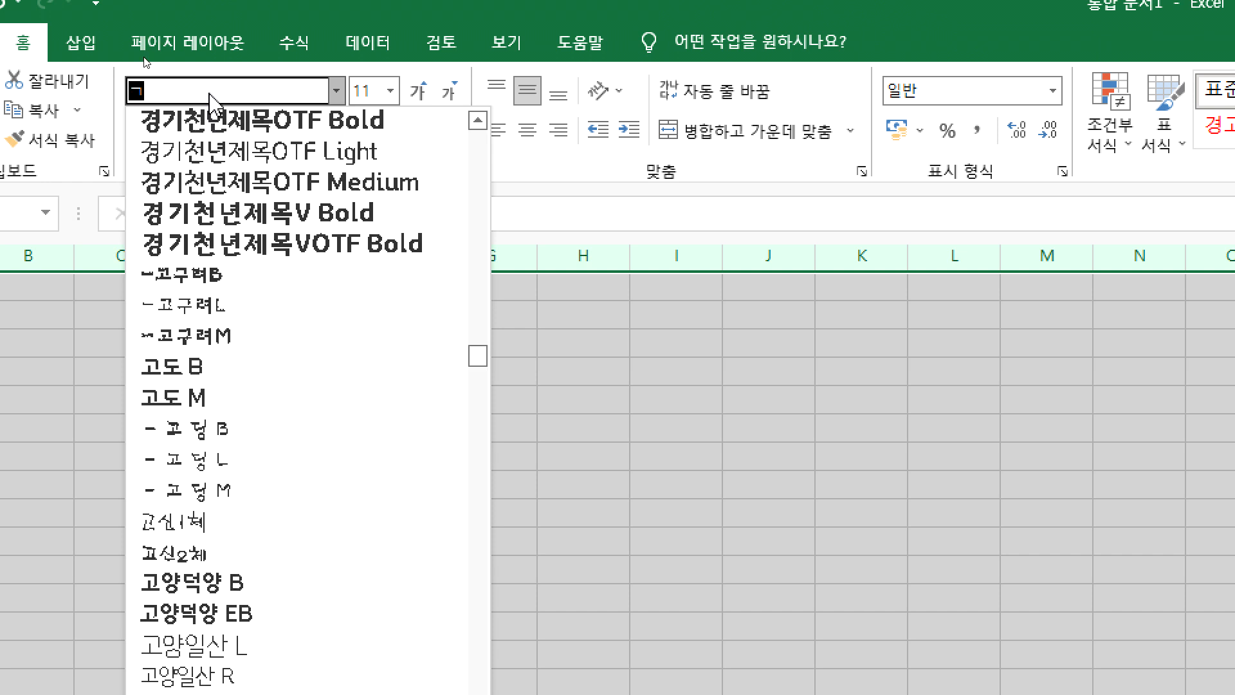
pyautogui.write('nffla')
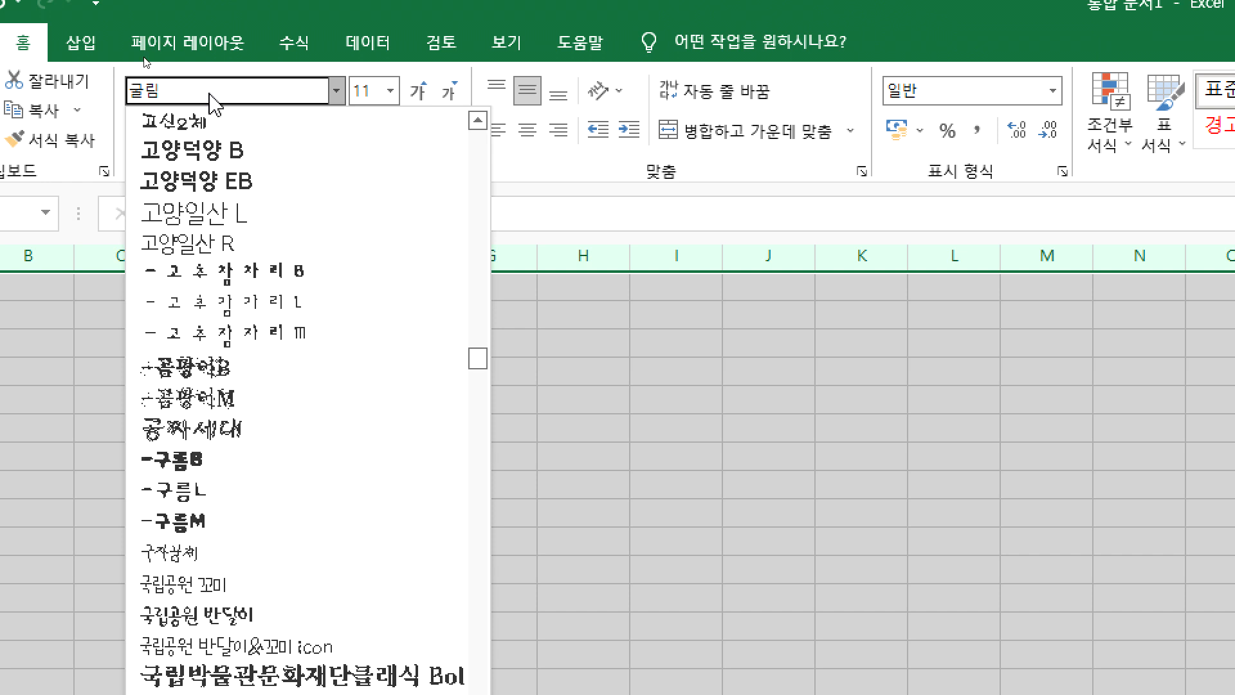
pyautogui.press('Return')
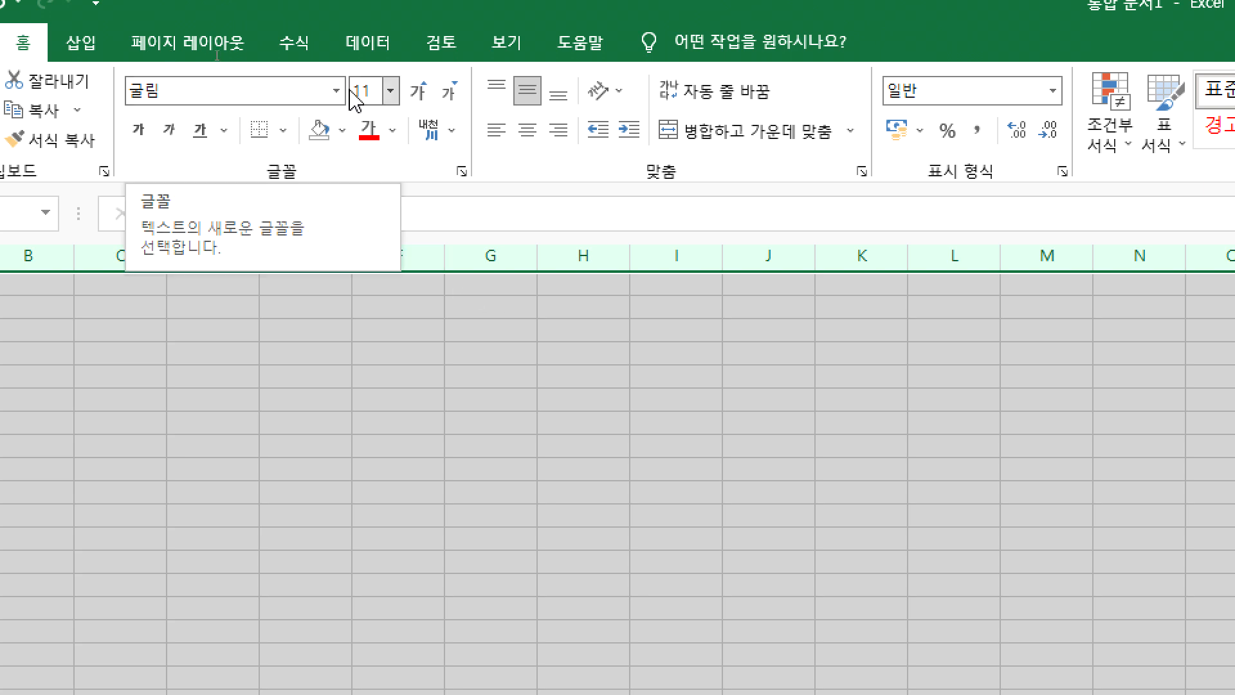
# Step: Review the formatting conditions under 조건 in GE07-09B.pdf in Adobe Reader, and return to the Excel workbook
pyautogui.hotkey('alt', 'Tab')
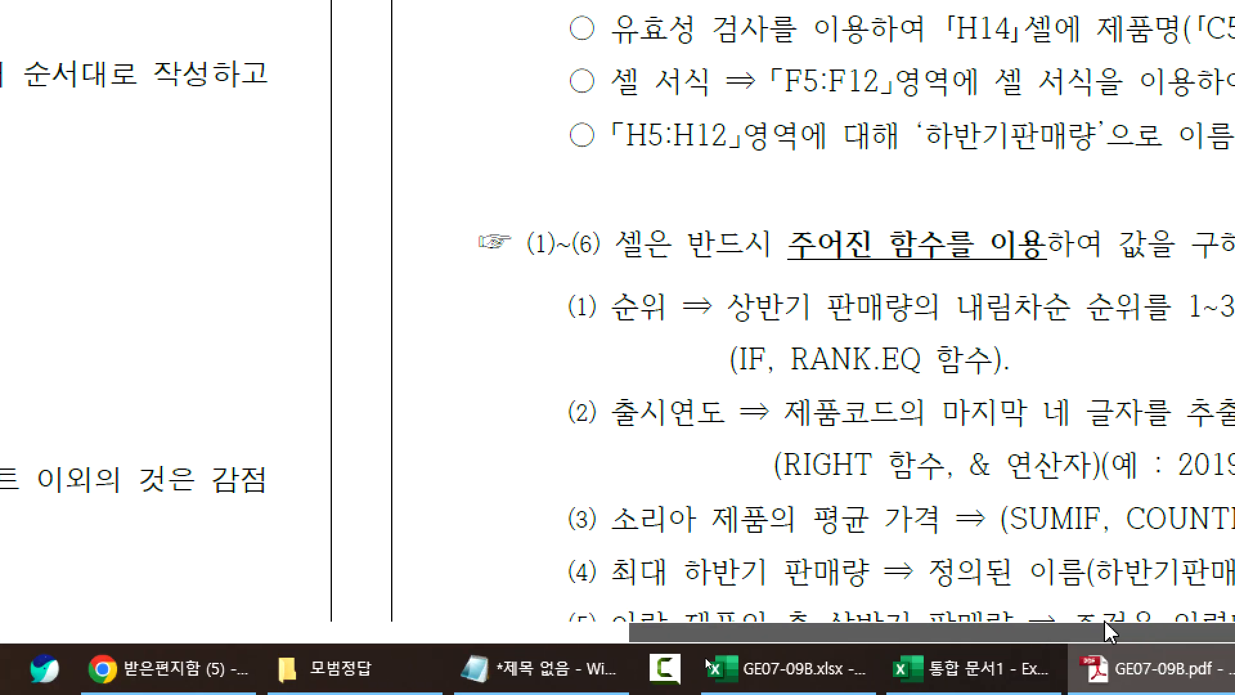
pyautogui.scroll(2, 1159, 482)
pyautogui.scroll(2, 738, 481)
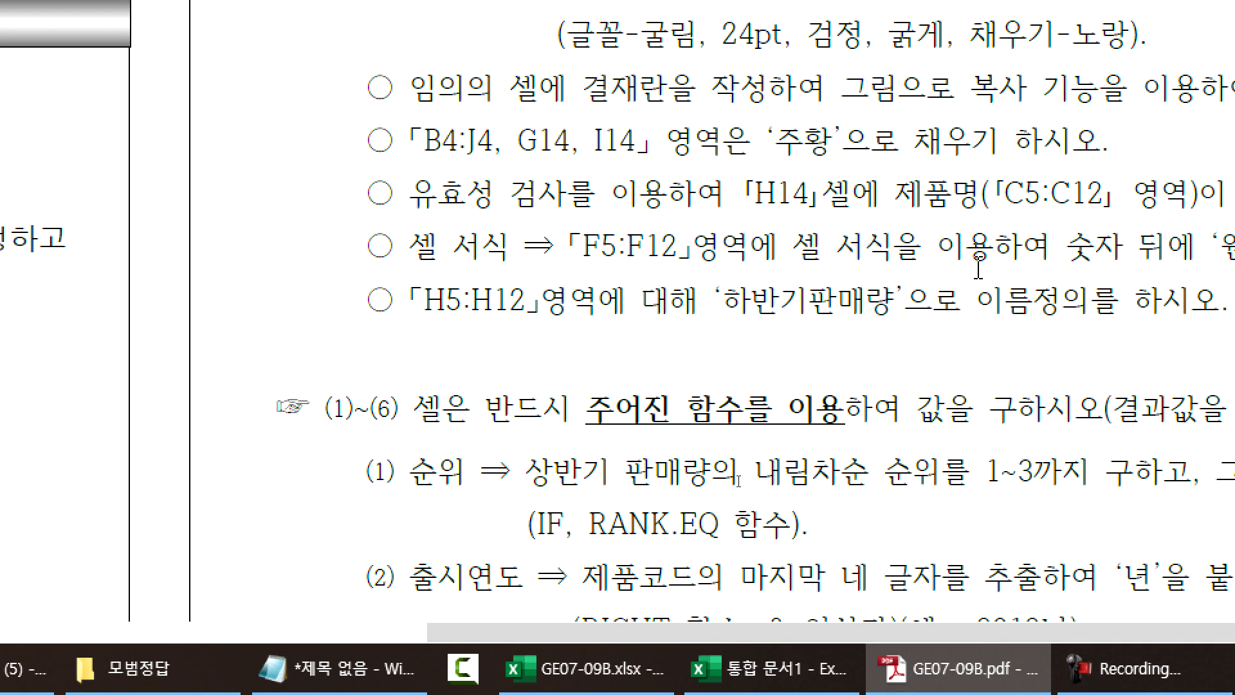
pyautogui.scroll(3, 739, 460)
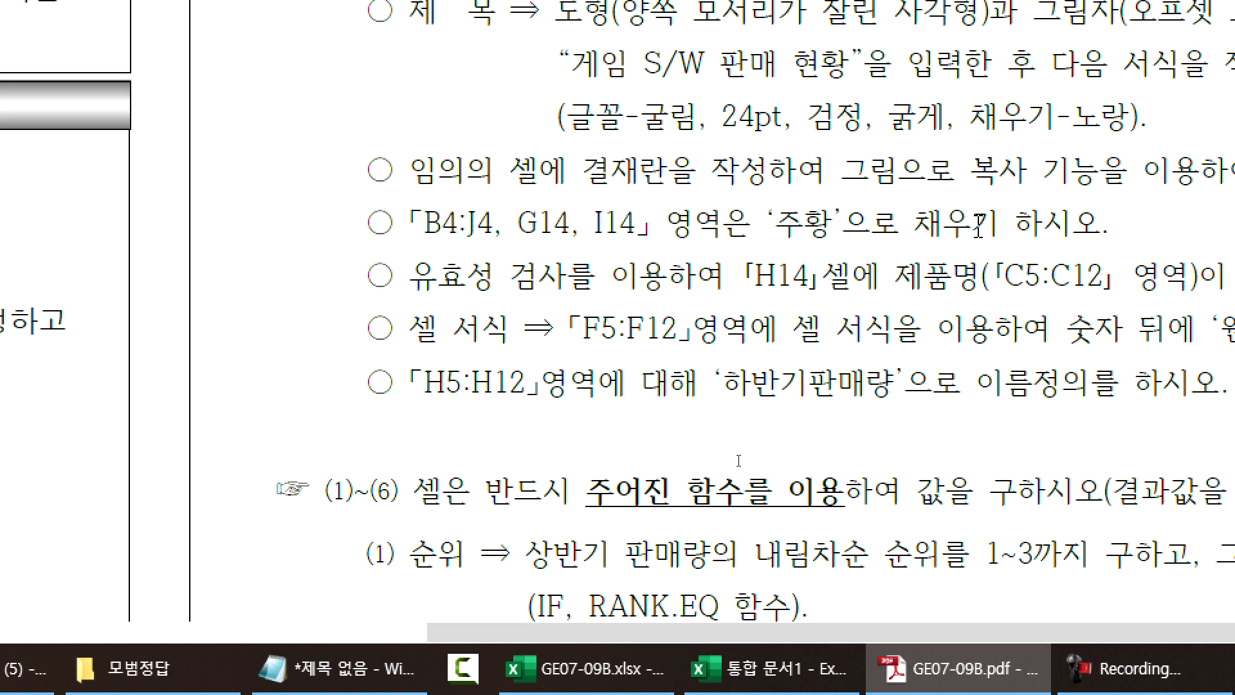
pyautogui.hotkey('alt', 'Tab')
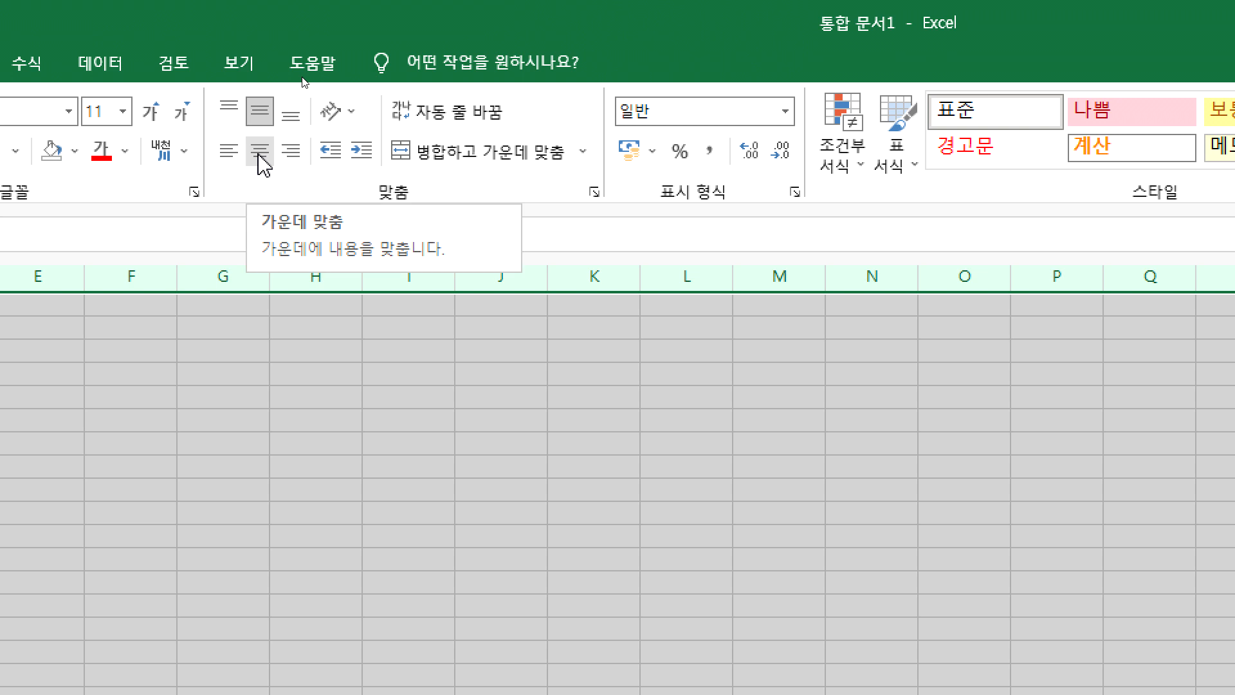
# Step: Center-align all cells of sheet 제1작업 horizontally and select cell A1
pyautogui.click(261, 161)
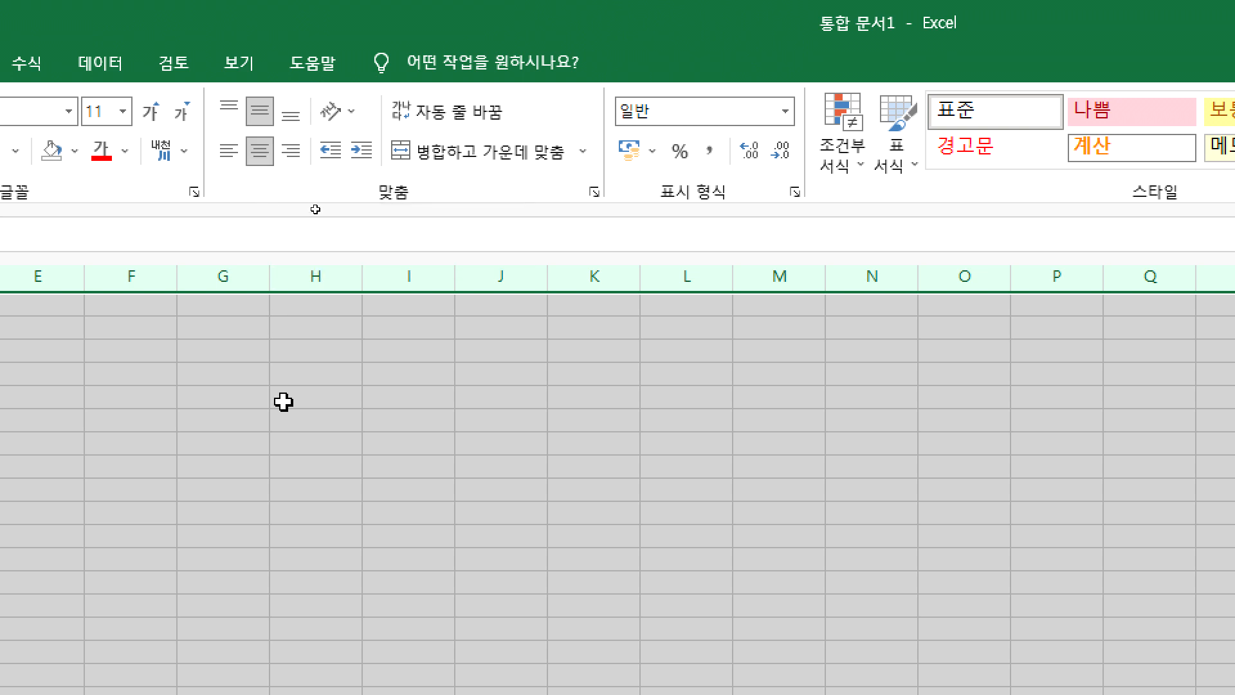
pyautogui.click(229, 151)
pyautogui.click(260, 150)
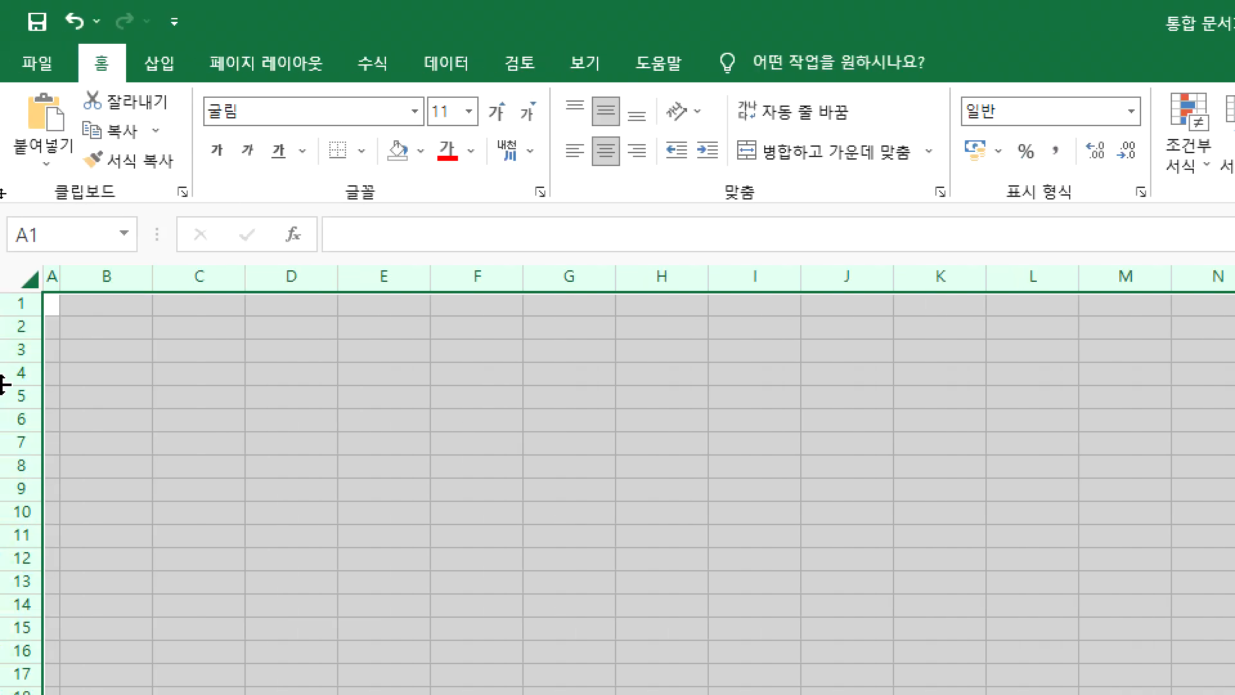
pyautogui.click(52, 305)
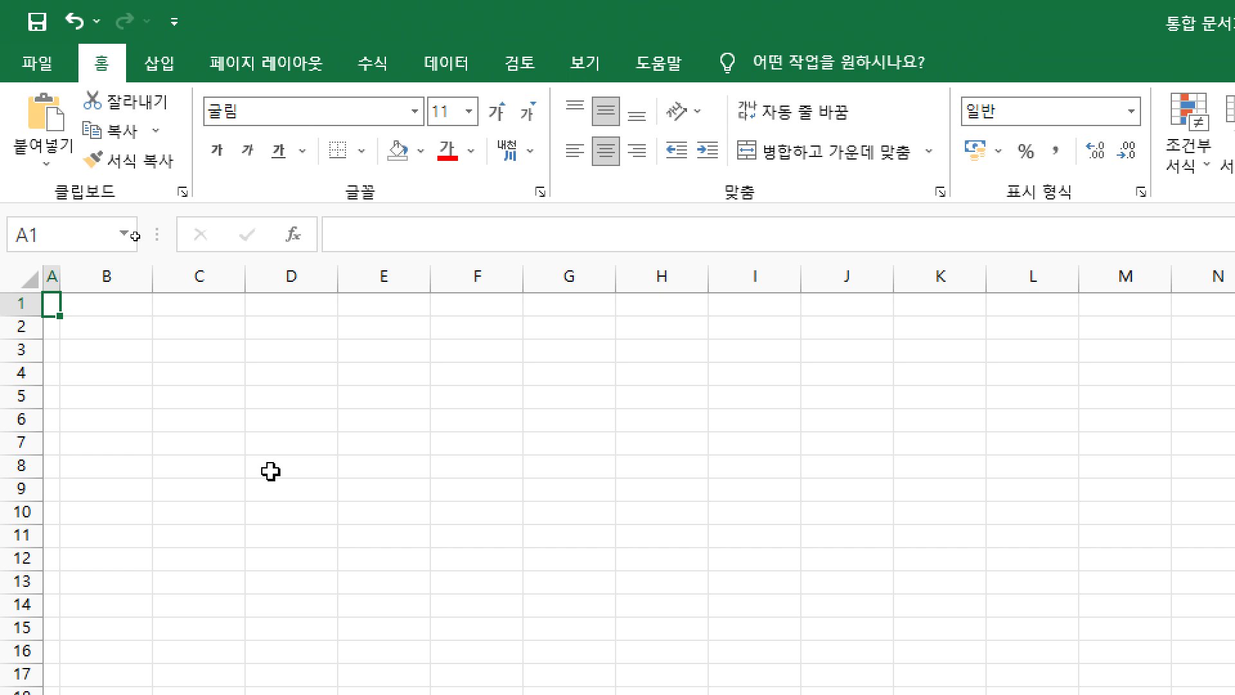
# Step: Switch to GE07-09B.pdf in Adobe Reader and examine the 조건 list and the sample table under 출력형태
pyautogui.hotkey('alt', 'Tab')
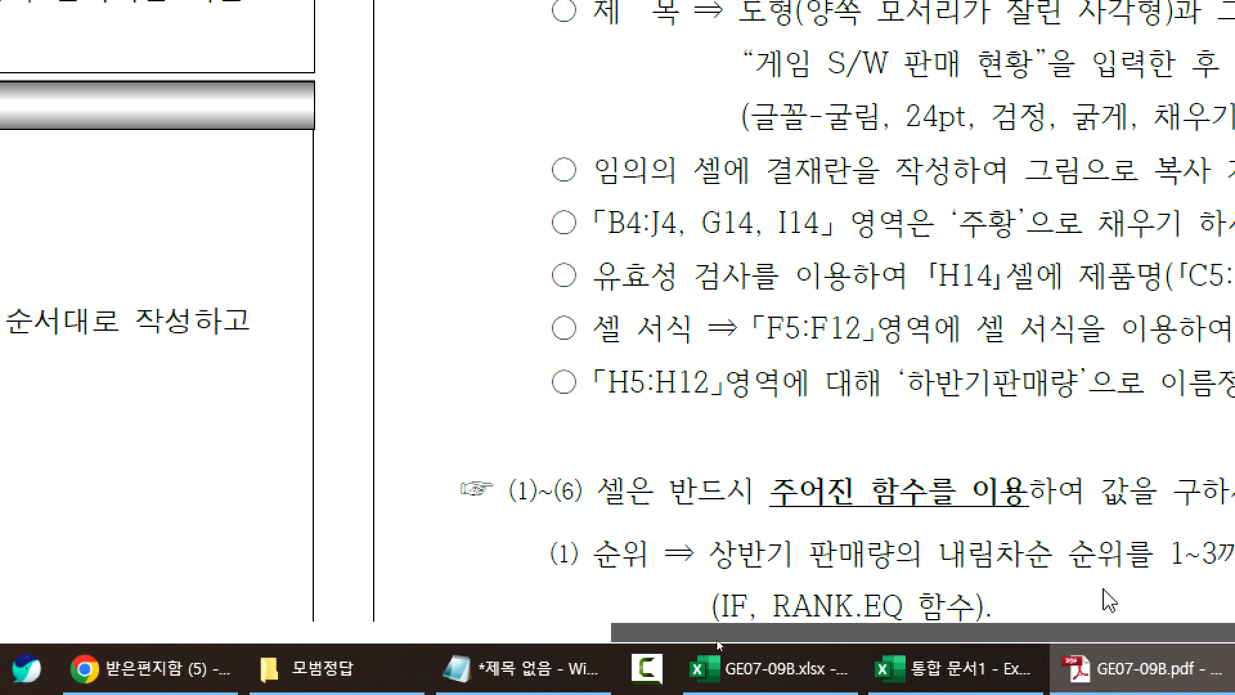
pyautogui.scroll(-2, 921, 585)
pyautogui.scroll(-1, 1060, 477)
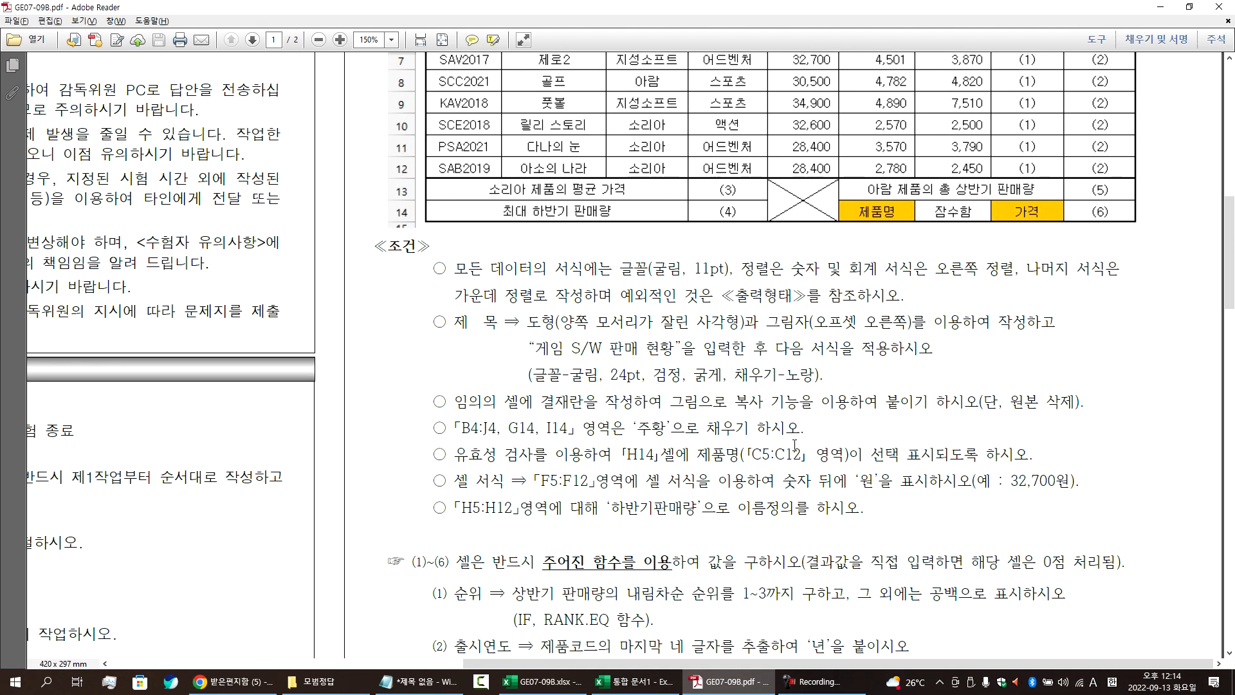
pyautogui.scroll(8, 795, 444)
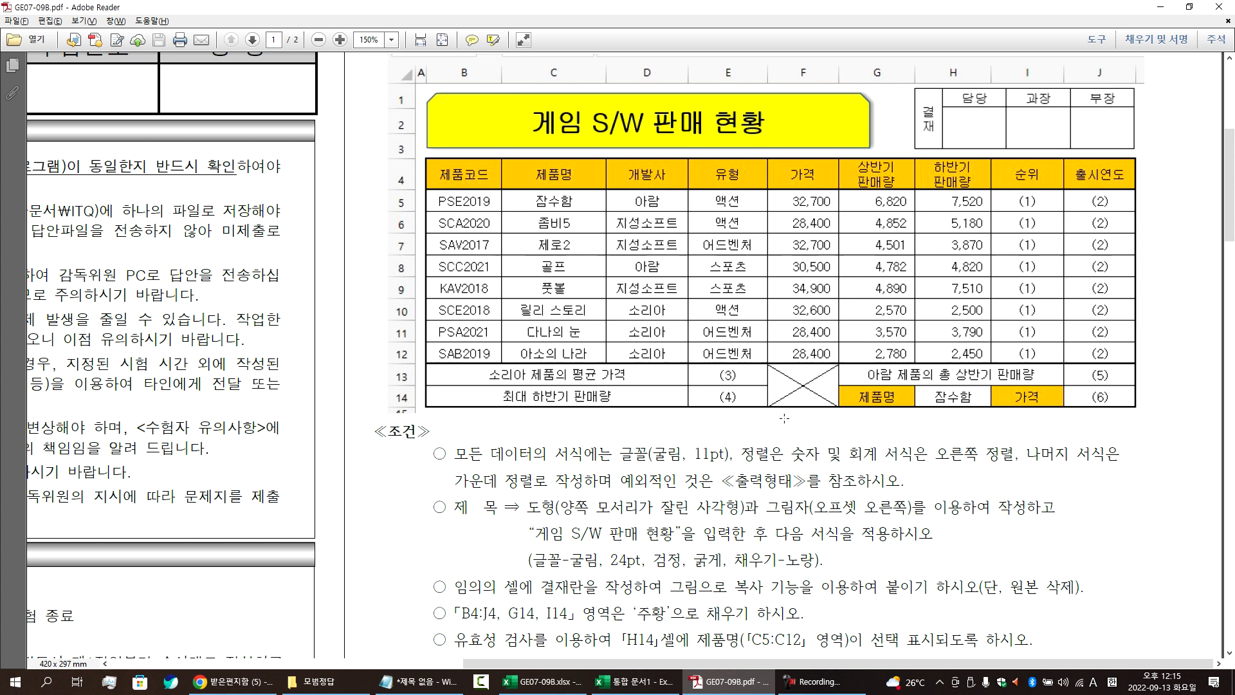
pyautogui.scroll(1, 784, 418)
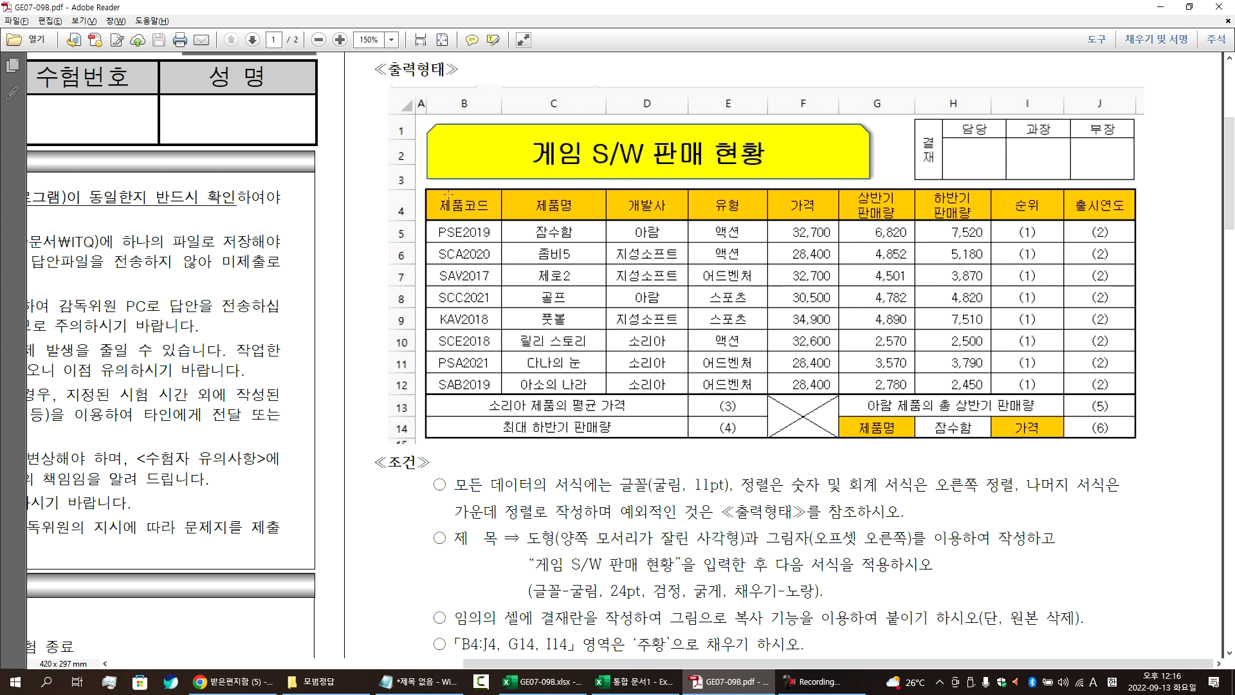
pyautogui.click(468, 133)
pyautogui.click(637, 145)
pyautogui.click(426, 184)
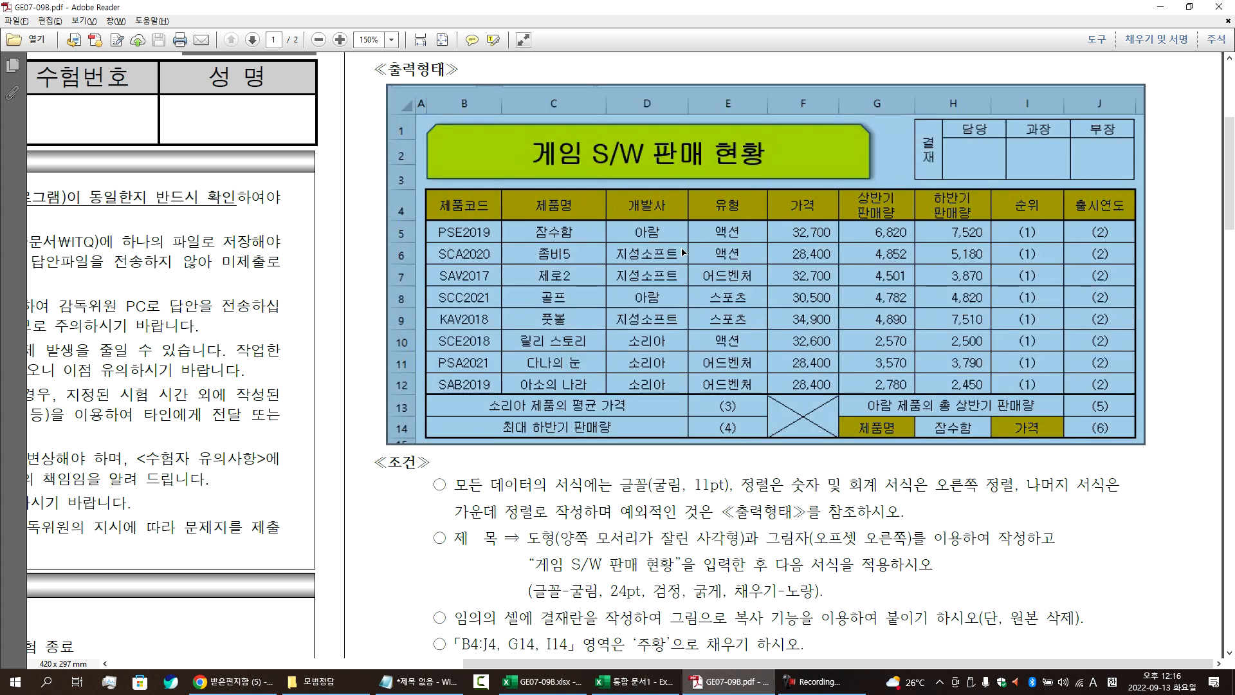
pyautogui.click(435, 230)
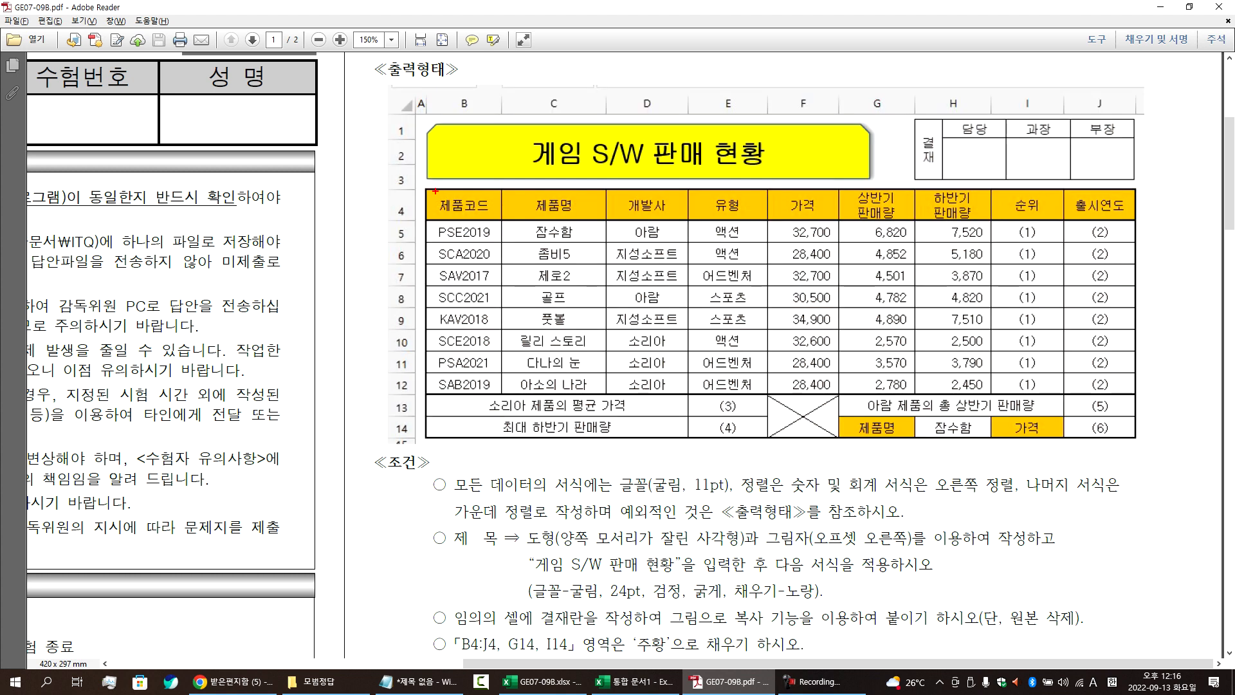
# Step: Circle rows 4 to 12 of the 출력형태 sample, cross out the title and rows 13 to 14, and clear the markings
pyautogui.moveTo(417, 184)
pyautogui.mouseDown()
pyautogui.moveTo(1062, 190)
pyautogui.moveTo(1175, 217)
pyautogui.moveTo(1176, 372)
pyautogui.moveTo(1148, 400)
pyautogui.moveTo(1010, 387)
pyautogui.moveTo(542, 398)
pyautogui.moveTo(427, 387)
pyautogui.moveTo(397, 252)
pyautogui.moveTo(429, 185)
pyautogui.mouseUp()
pyautogui.moveTo(412, 119)
pyautogui.mouseDown()
pyautogui.moveTo(396, 156)
pyautogui.moveTo(409, 176)
pyautogui.mouseUp()
pyautogui.moveTo(448, 129)
pyautogui.mouseDown()
pyautogui.moveTo(429, 162)
pyautogui.moveTo(440, 153)
pyautogui.moveTo(478, 187)
pyautogui.mouseUp()
pyautogui.moveTo(428, 402)
pyautogui.mouseDown()
pyautogui.moveTo(419, 446)
pyautogui.moveTo(384, 440)
pyautogui.moveTo(415, 450)
pyautogui.mouseUp()
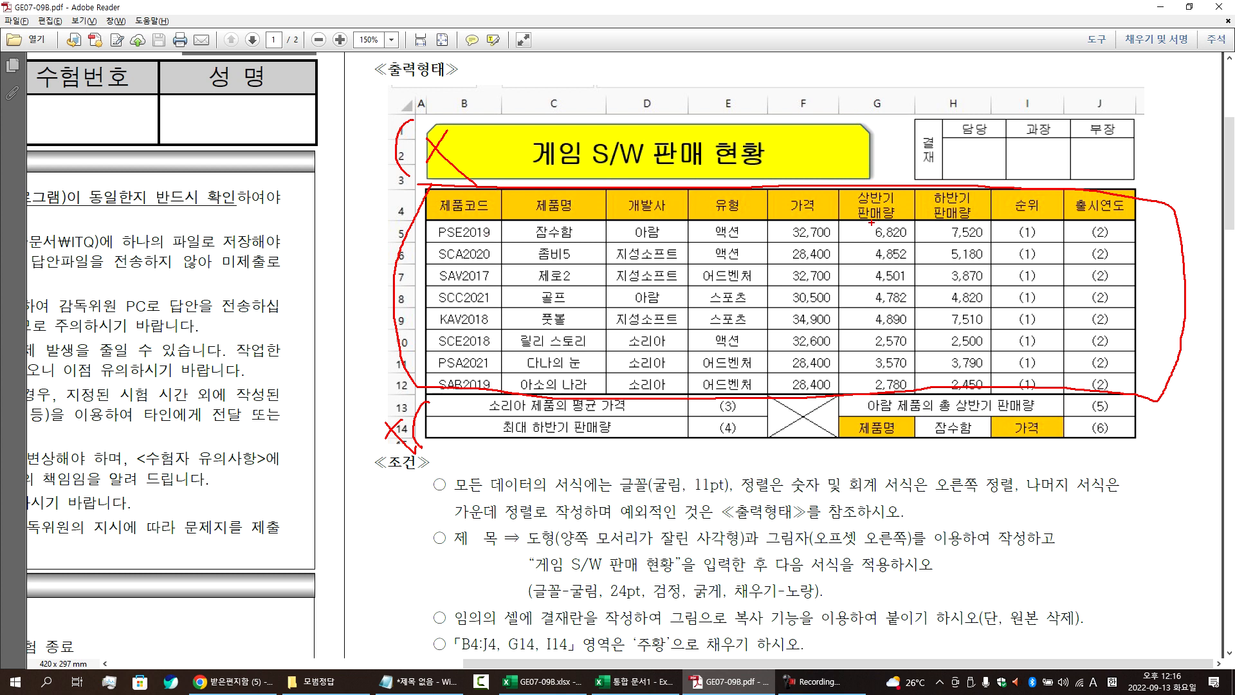
pyautogui.press('Escape')
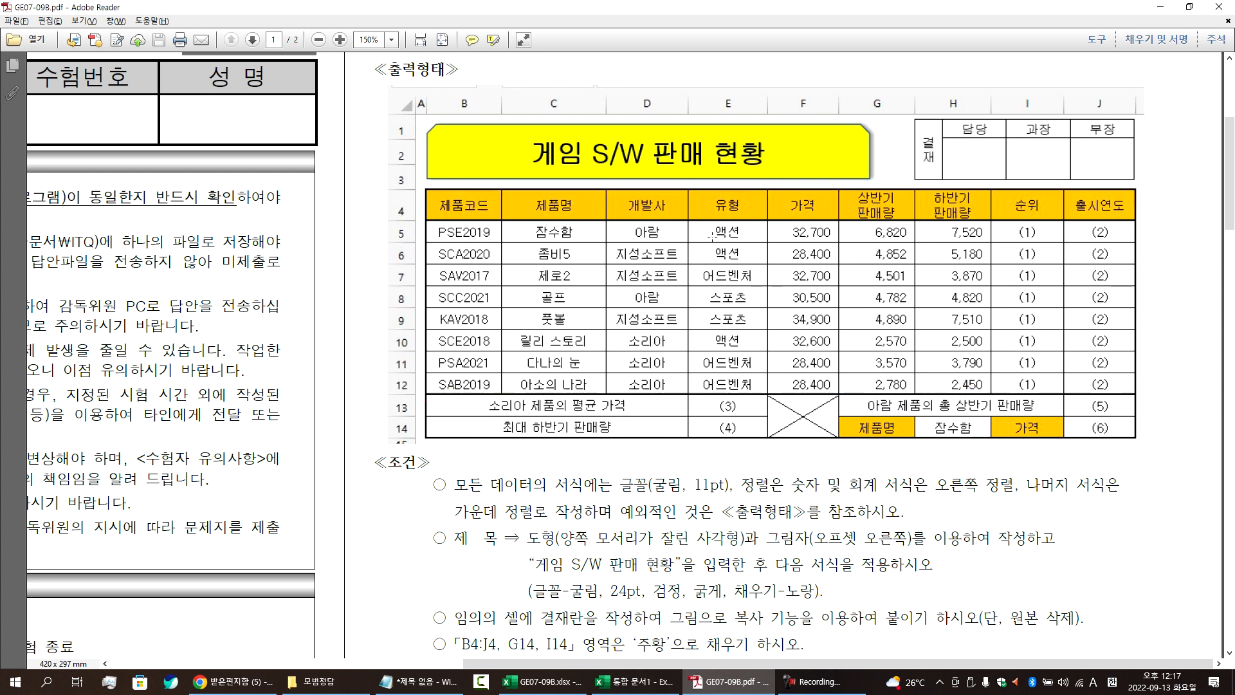
# Step: Switch to the Excel workbook and enter the header 제품코드 in cell B4 of sheet 제1작업
pyautogui.hotkey('alt', 'Tab')
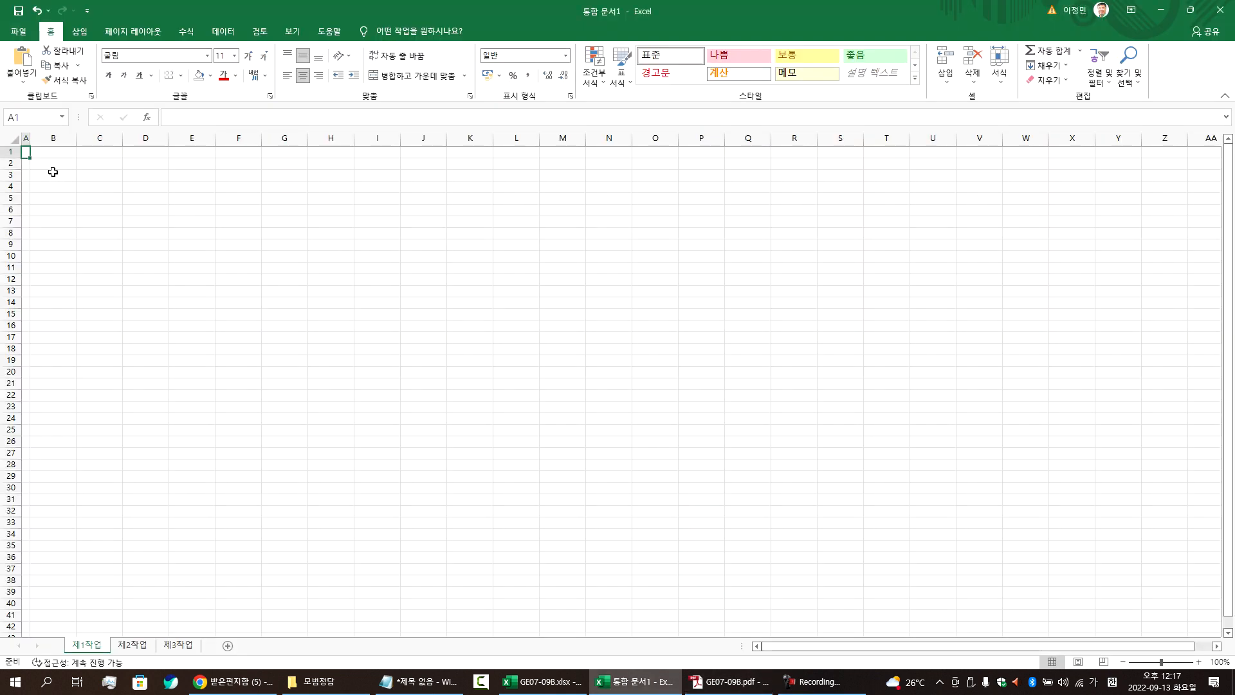
pyautogui.click(43, 186)
pyautogui.scroll(8, 71, 230)
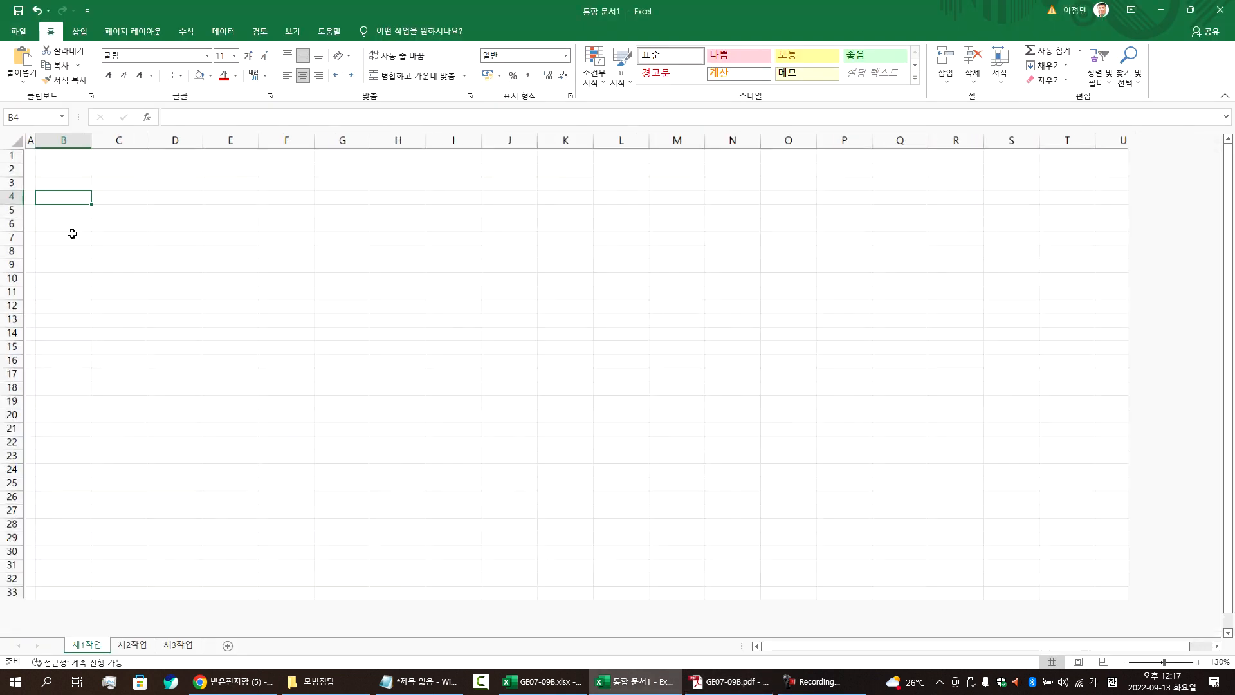
pyautogui.scroll(1, 75, 227)
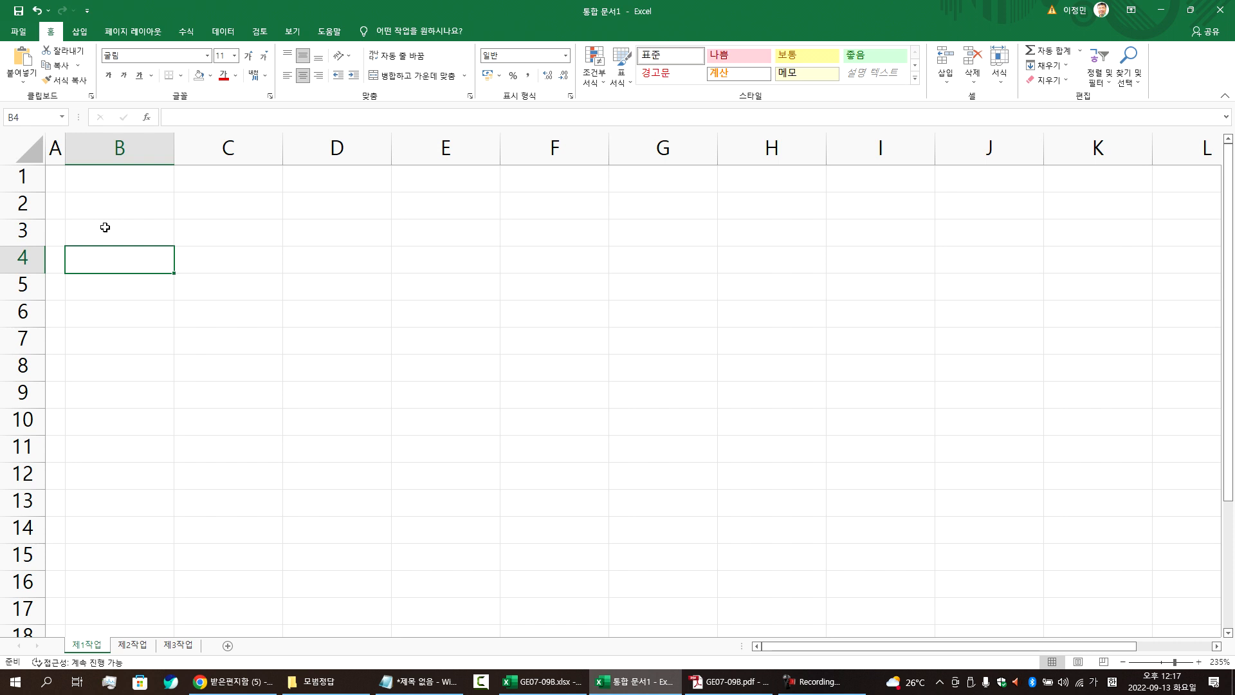
pyautogui.write('제품ㅁㅋ')
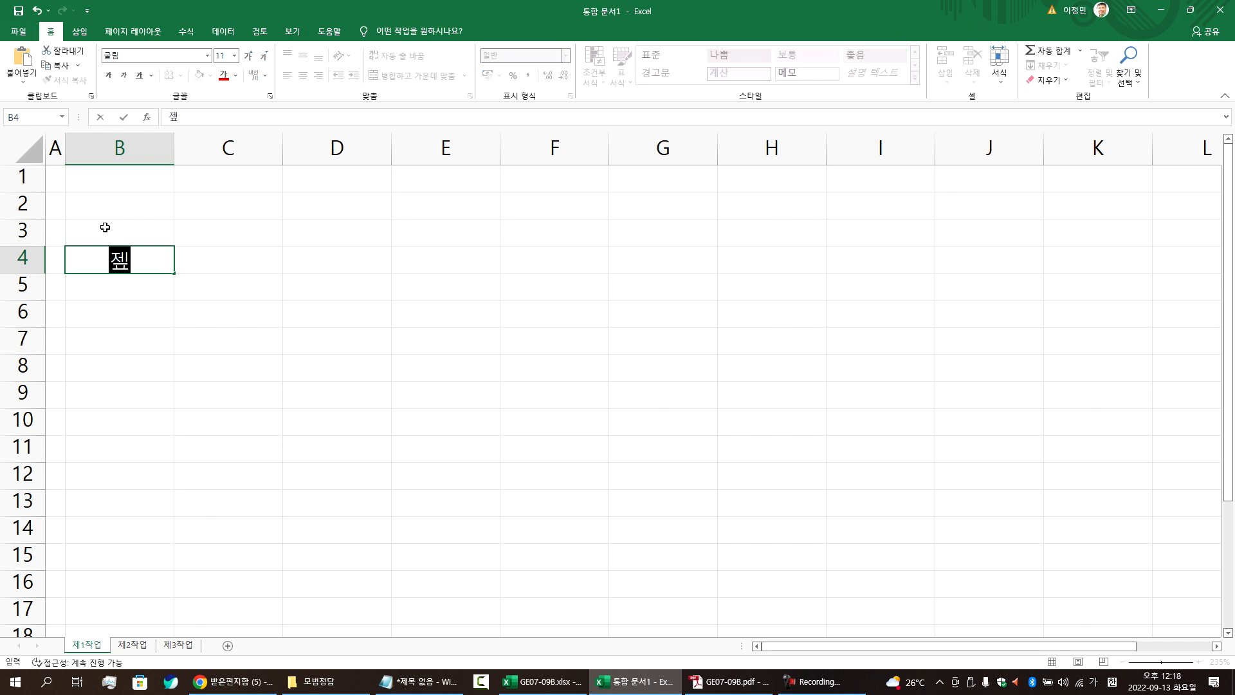
pyautogui.press('BackSpace')
pyautogui.press('BackSpace')
pyautogui.press('BackSpace')
pyautogui.write('품코')
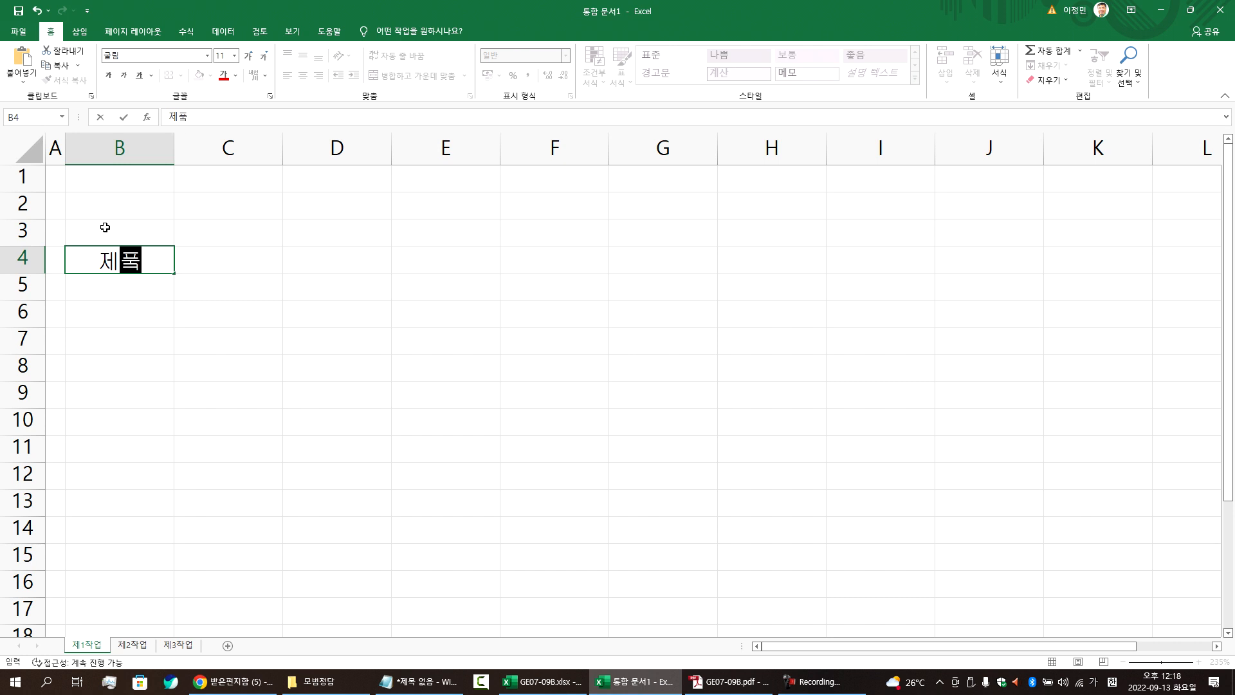
pyautogui.press('BackSpace')
pyautogui.press('BackSpace')
pyautogui.press('BackSpace')
pyautogui.write('품코드')
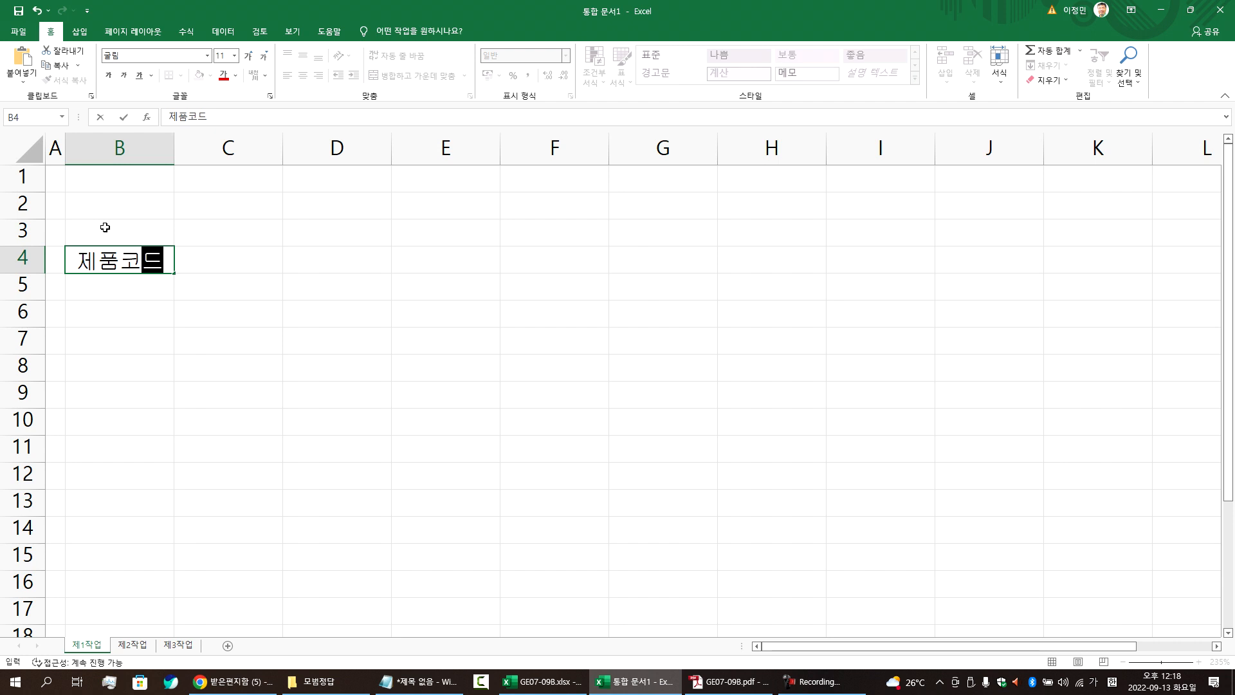
pyautogui.press('Tab')
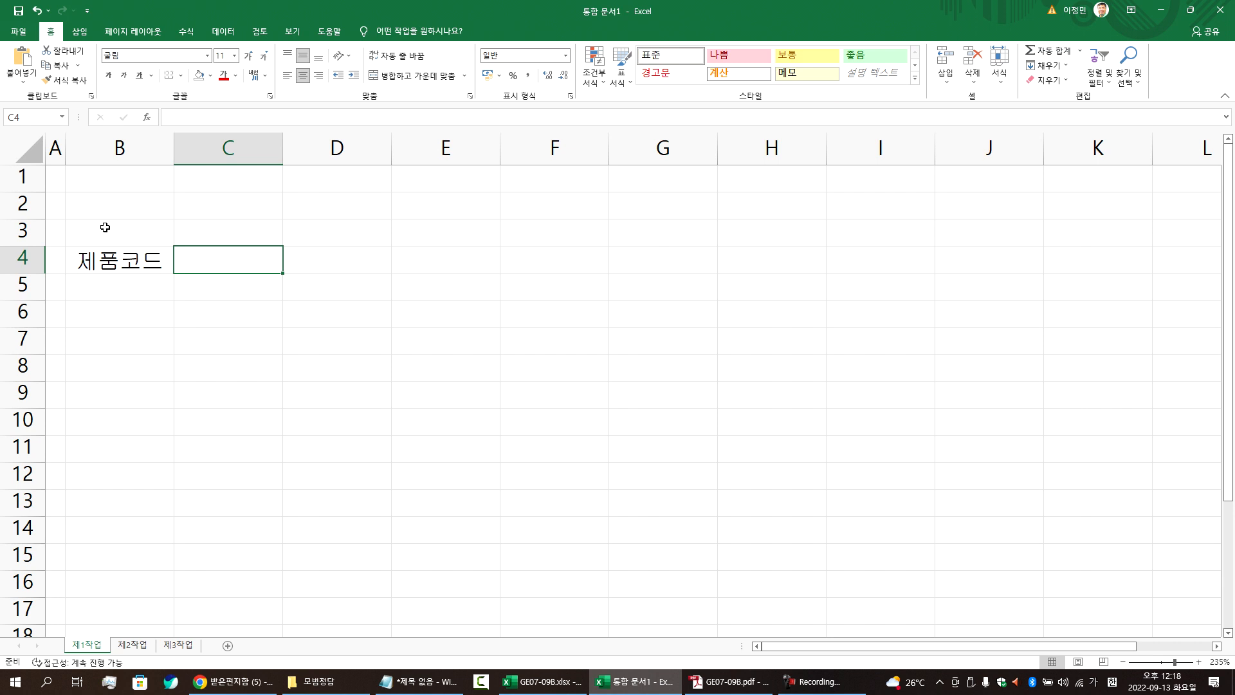
# Step: Enter the headers 제품명, 개발사, 유형 and 가격 in cells C4 to F4
pyautogui.write('제품명')
pyautogui.press('Tab')
pyautogui.write('개ㅑ')
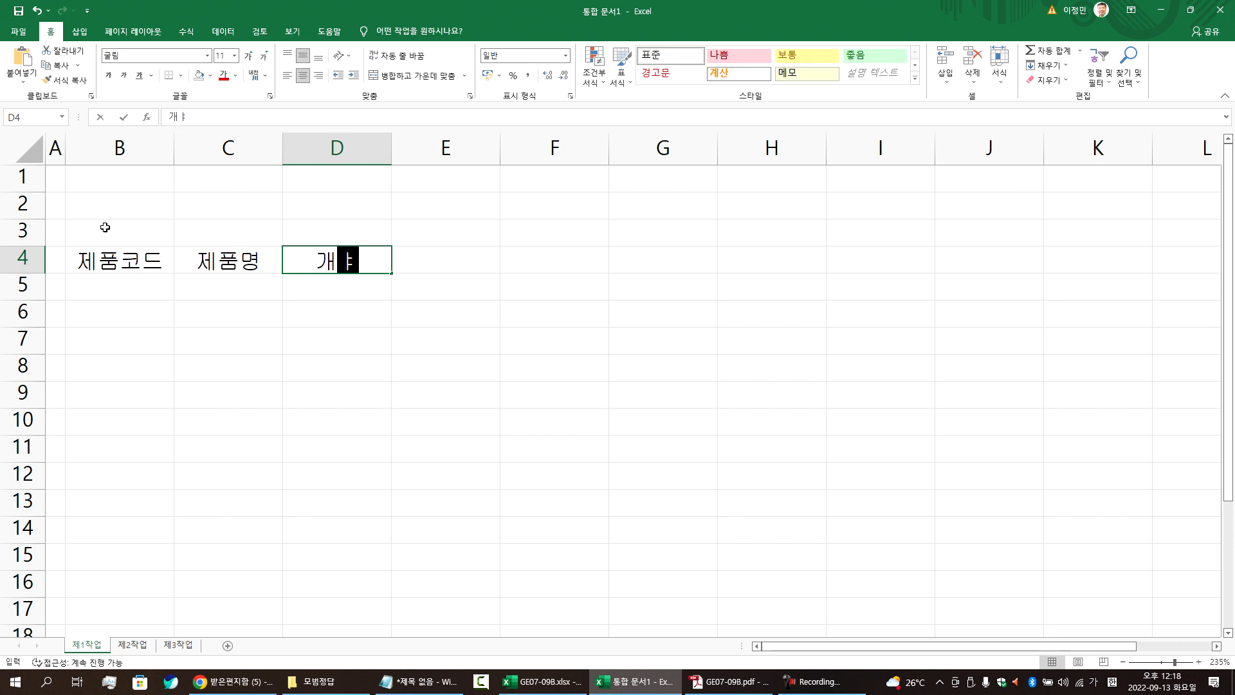
pyautogui.press('BackSpace')
pyautogui.write('발사')
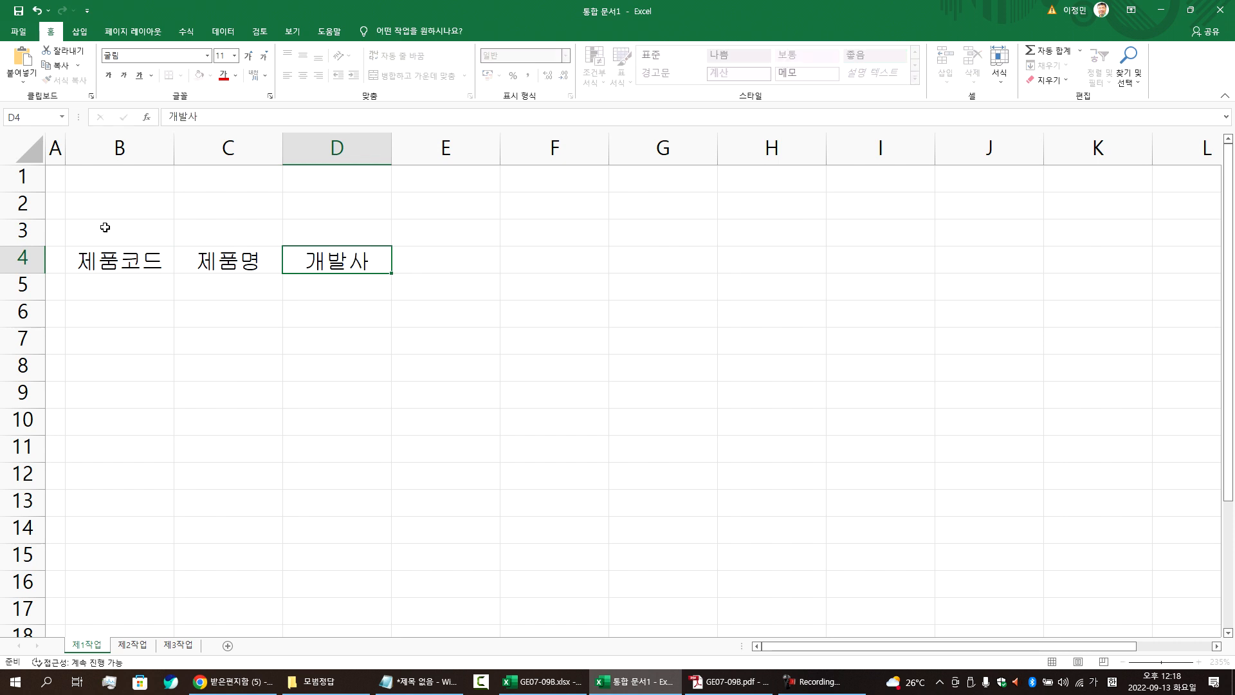
pyautogui.press('Tab')
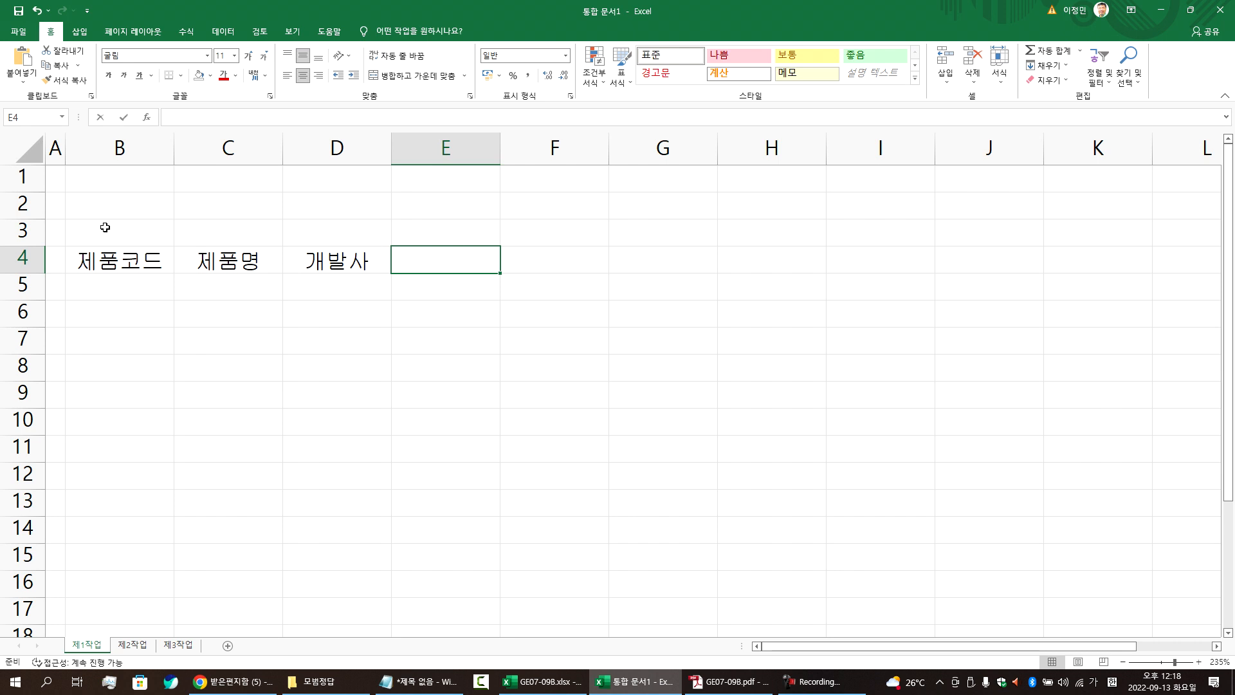
pyautogui.write('유형')
pyautogui.press('Tab')
pyautogui.write('가겨')
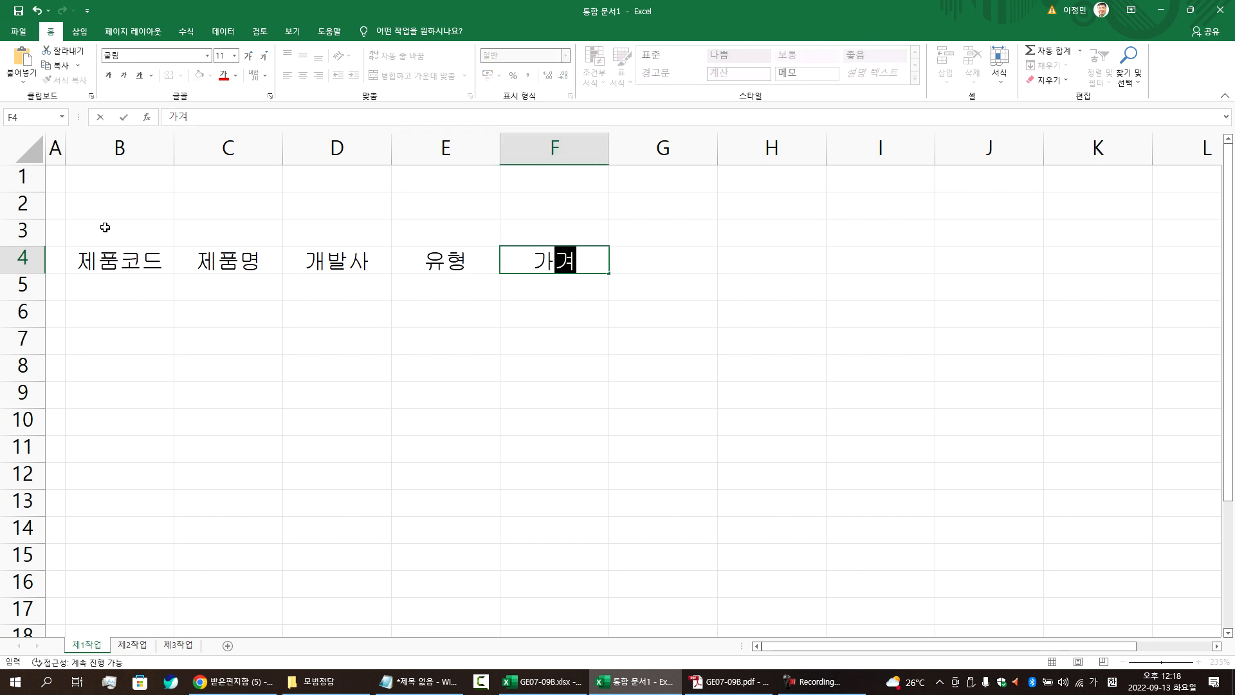
pyautogui.write('ㄱ')
pyautogui.press('Tab')
# Step: Enter the header 상반기 판매량 in cell G4, with 판매량 on a second line
pyautogui.write('상ㄴ기')
pyautogui.press('BackSpace')
pyautogui.press('BackSpace')
pyautogui.press('BackSpace')
pyautogui.write('반기')
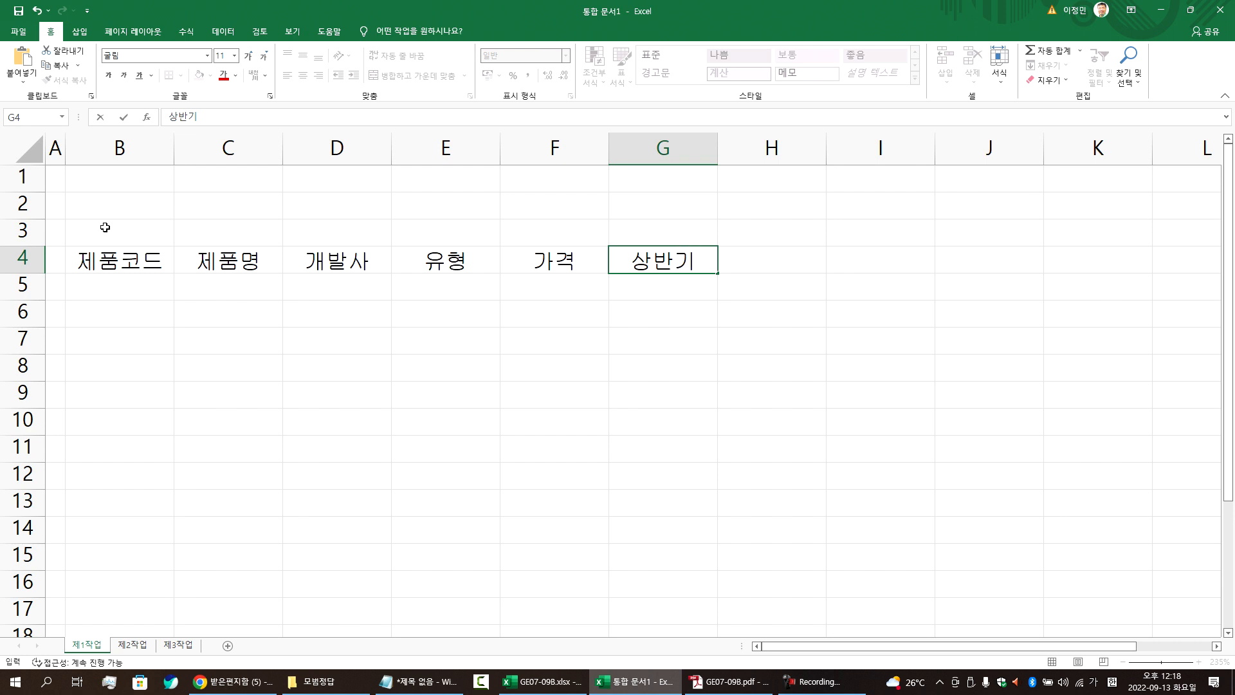
pyautogui.hotkey('alt', 'Return')
pyautogui.write('판매량')
pyautogui.press('Tab')
# Step: Enter the header 하반기 판매량 in cell H4, with 판매량 on a second line
pyautogui.write('하나')
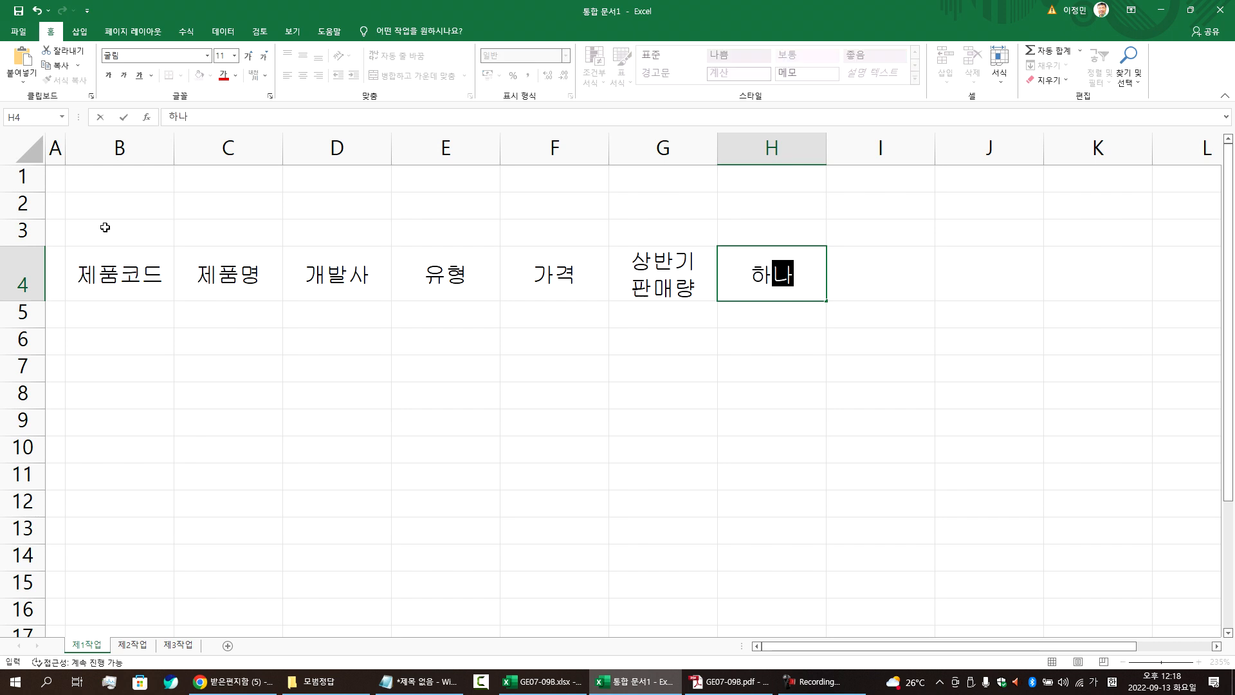
pyautogui.press('BackSpace')
pyautogui.press('BackSpace')
pyautogui.write('하반기')
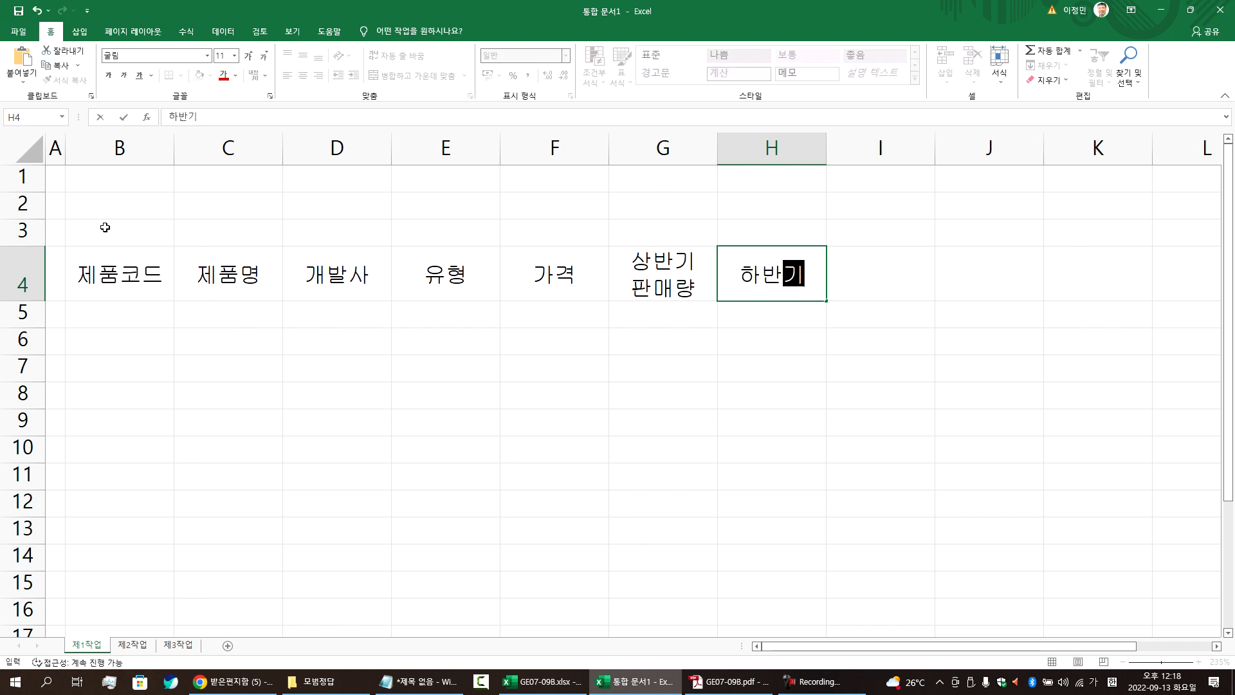
pyautogui.hotkey('alt', 'Return')
pyautogui.write('판매량')
pyautogui.press('Tab')
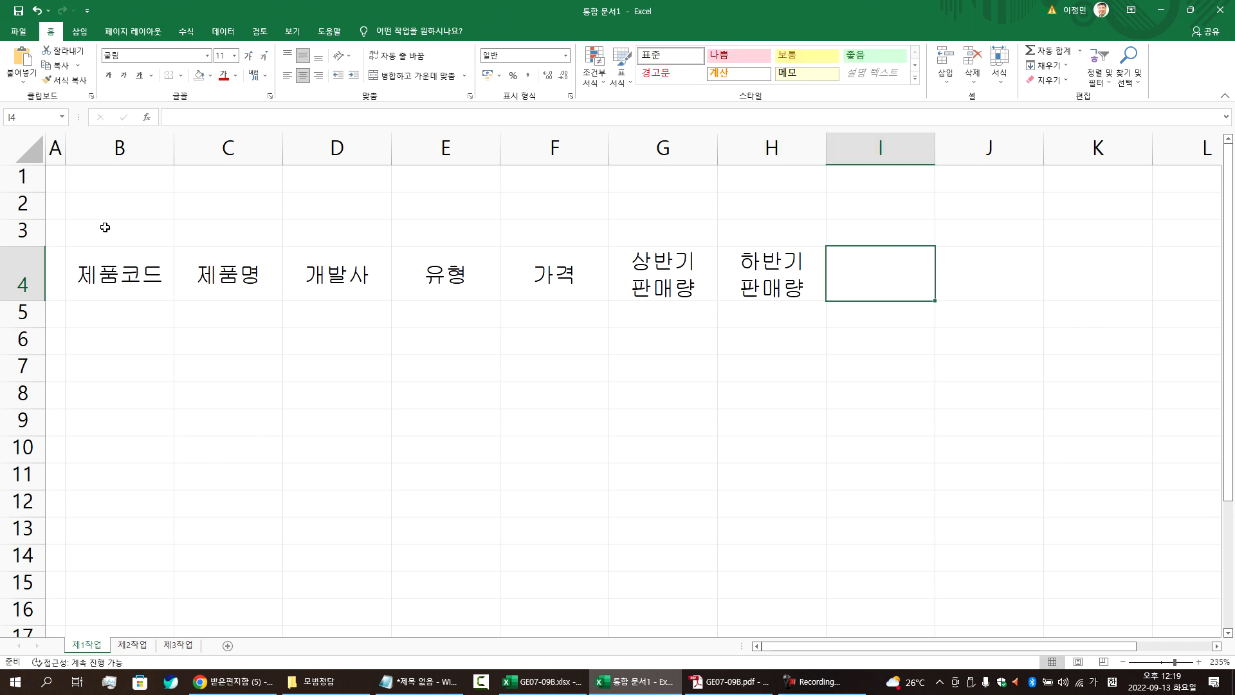
# Step: Enter the header 순위 in cell I4 and 출시연도 in cell J4
pyautogui.write('순위')
pyautogui.press('Tab')
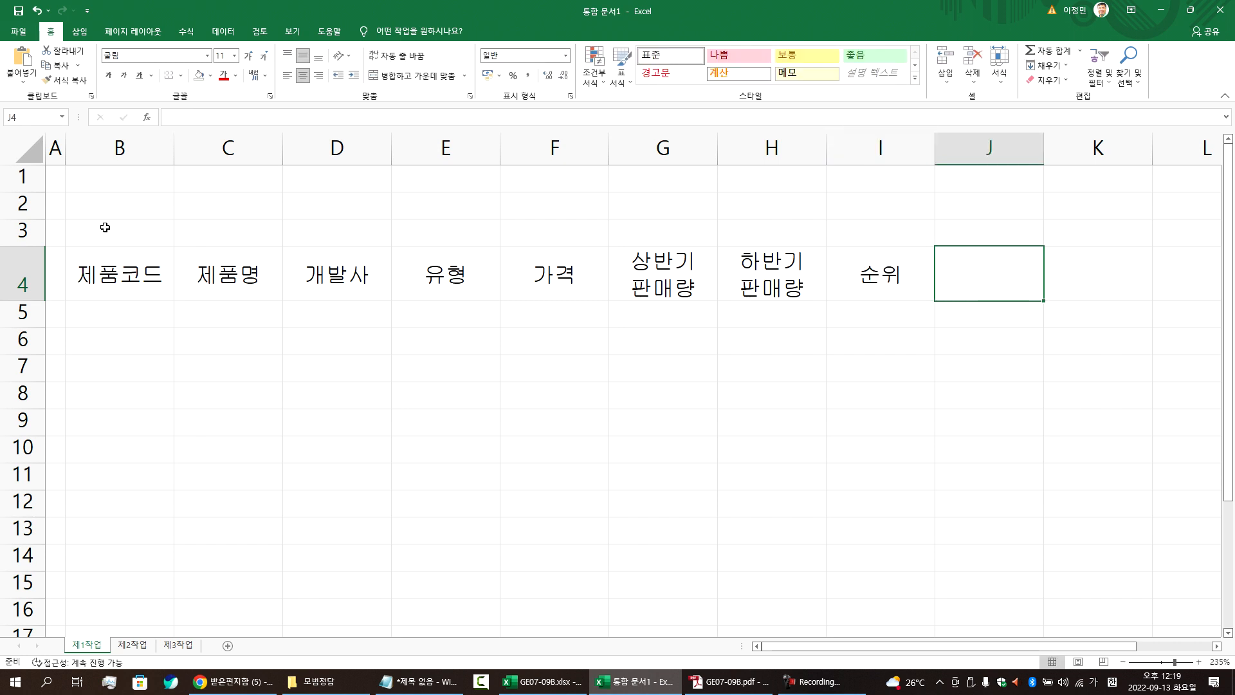
pyautogui.write('출시연도')
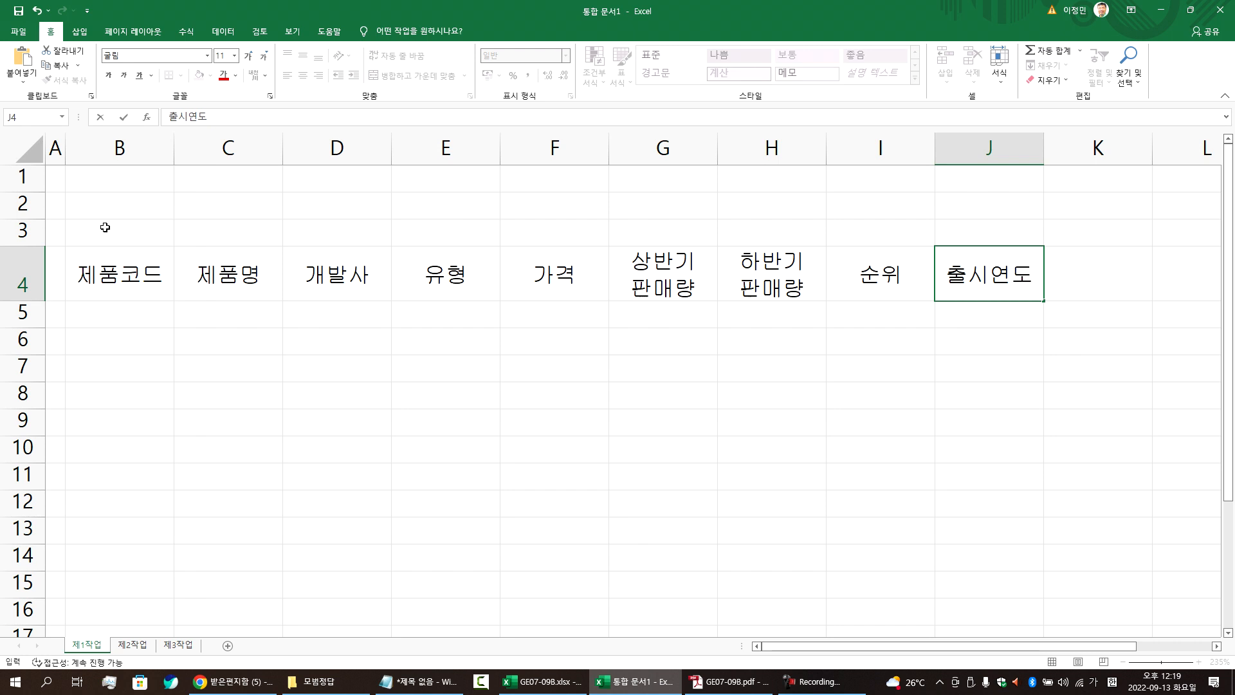
pyautogui.press('Return')
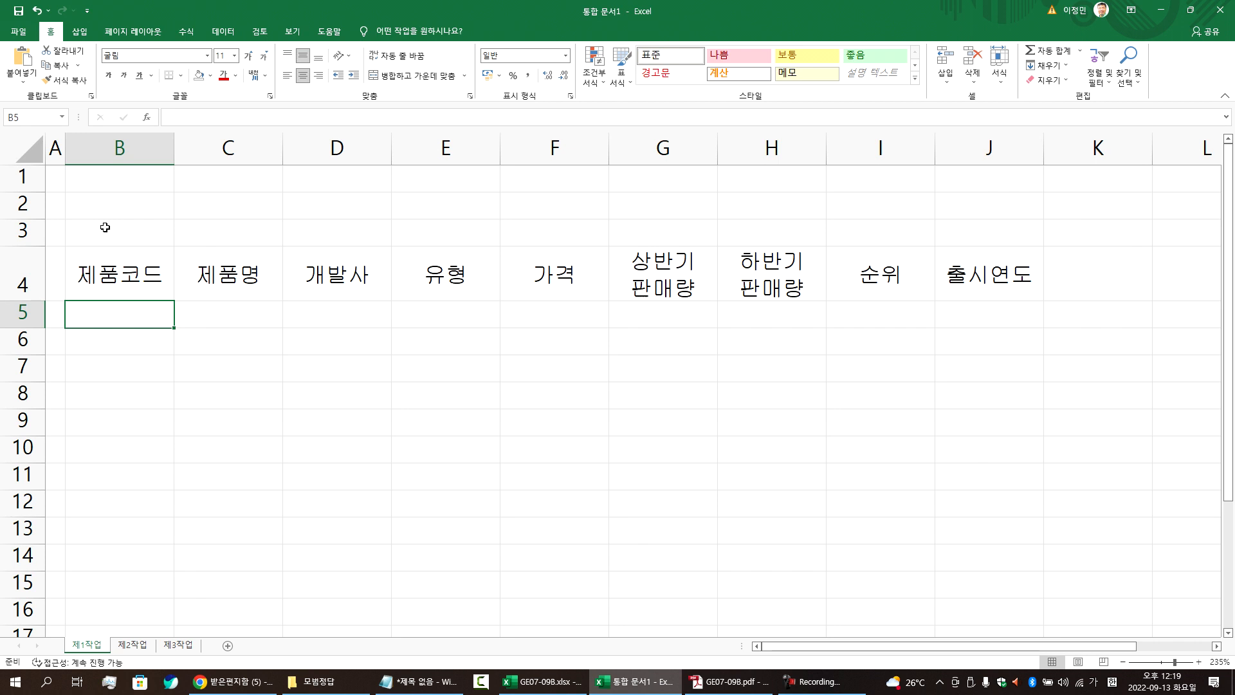
# Step: Check the headers in row 4 cell by cell from 제품코드 to 출시연도
pyautogui.press('Up')
pyautogui.press('Right')
pyautogui.press('Right')
pyautogui.press('Right')
pyautogui.press('Right')
pyautogui.press('Right')
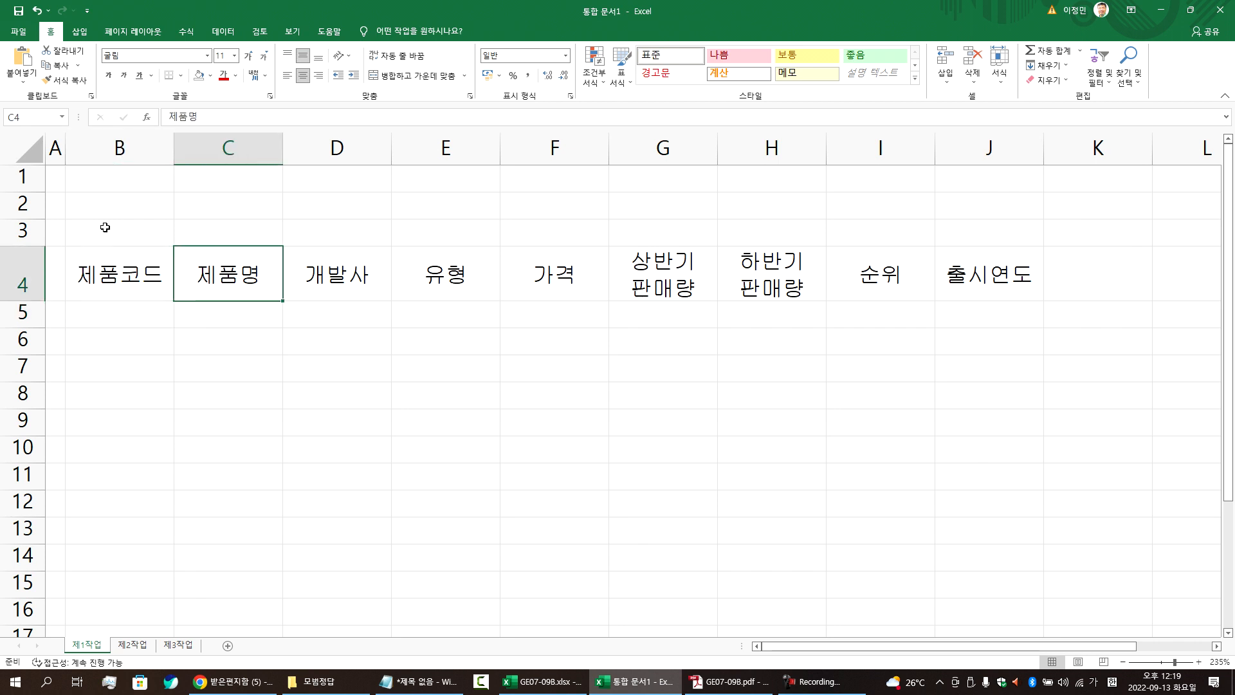
pyautogui.press('Right')
pyautogui.press('Right')
pyautogui.press('Right')
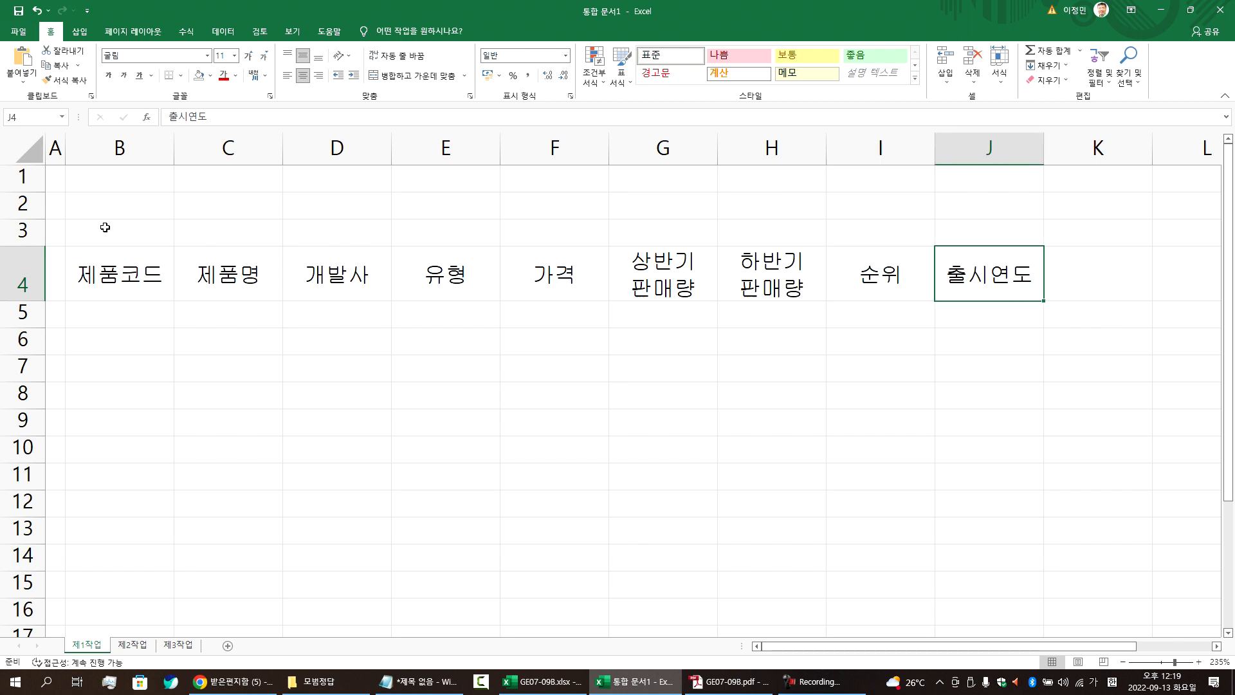
pyautogui.press('Return')
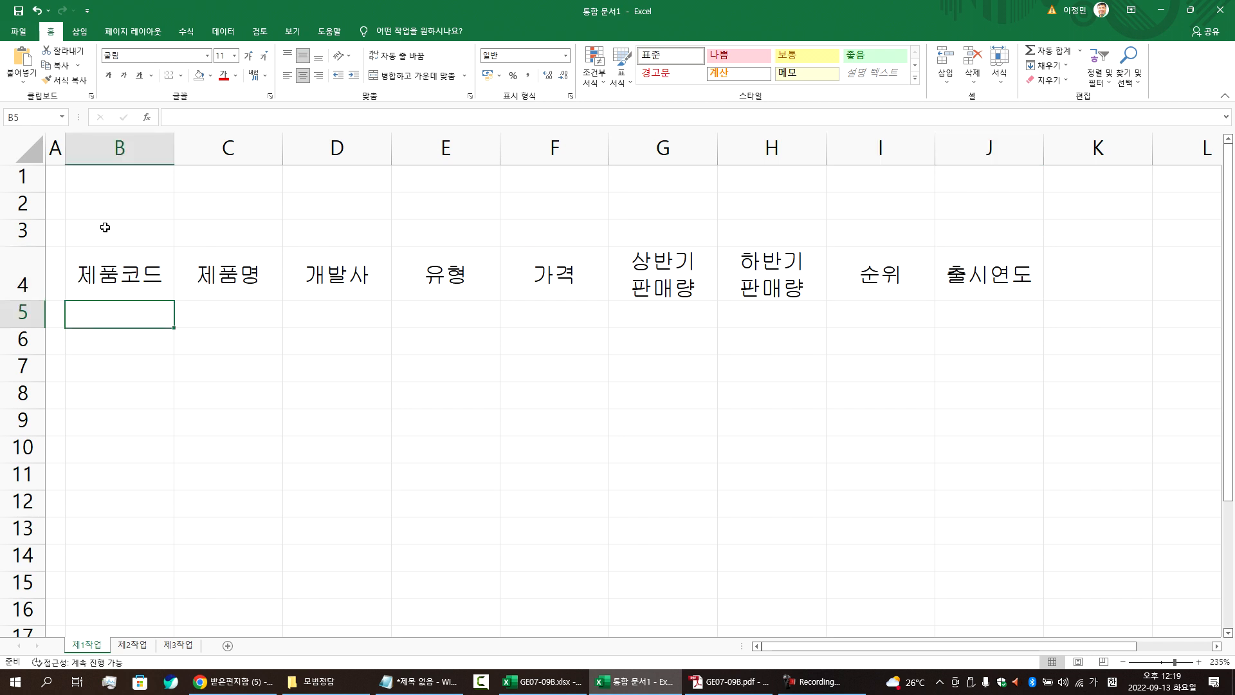
pyautogui.press('Down')
pyautogui.press('Down')
pyautogui.press('Down')
pyautogui.press('Down')
pyautogui.press('Down')
pyautogui.press('Down')
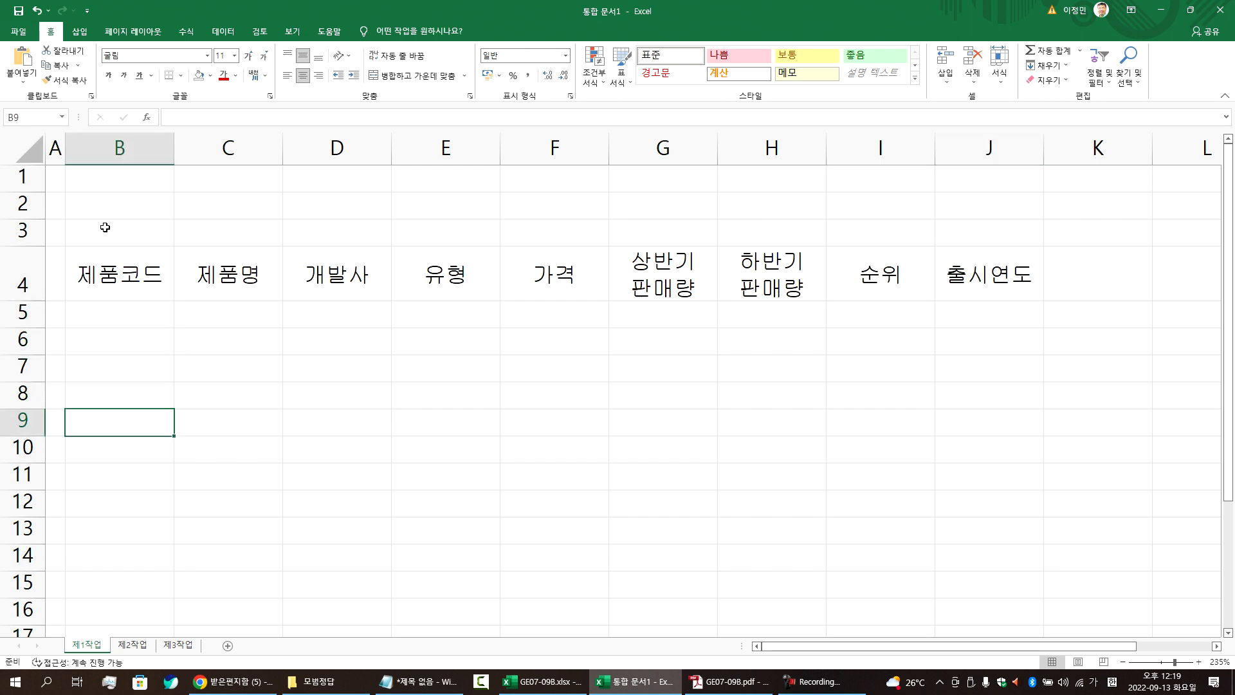
pyautogui.press('Down')
pyautogui.press('Down')
pyautogui.press('Up')
pyautogui.press('Up')
pyautogui.press('Up')
pyautogui.press('Up')
pyautogui.press('Up')
pyautogui.press('Up')
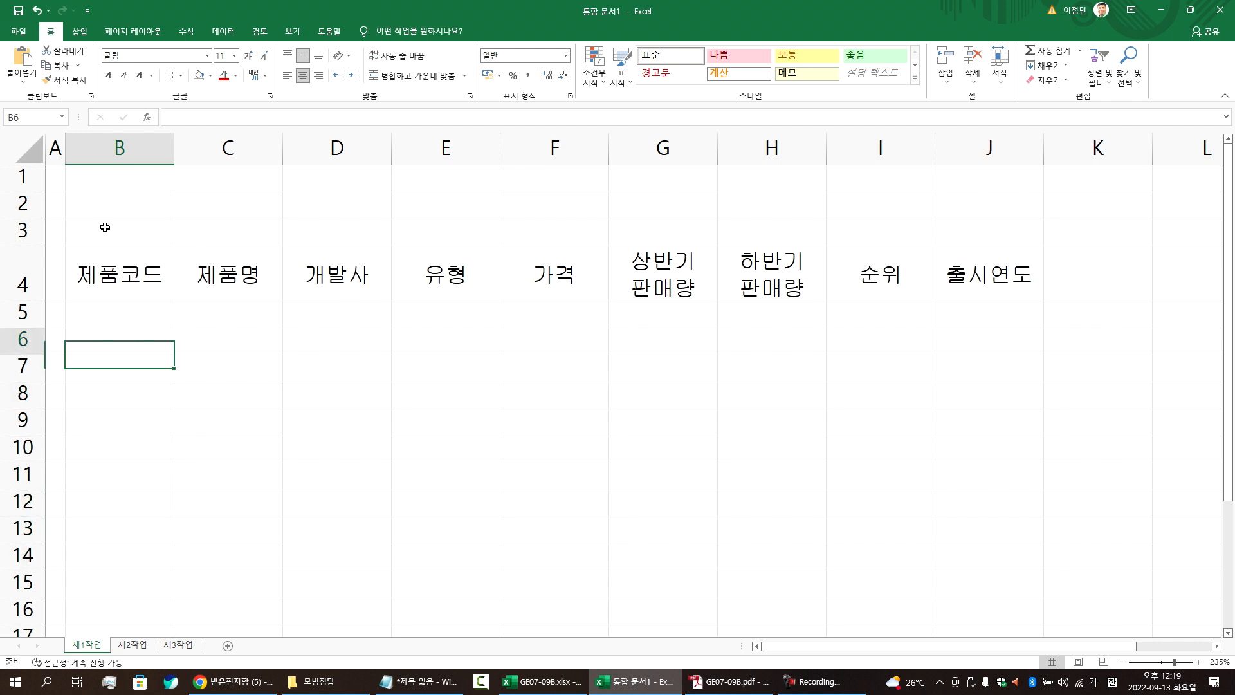
pyautogui.press('Up')
pyautogui.press('Up')
pyautogui.press('Up')
pyautogui.press('Right')
pyautogui.press('Right')
pyautogui.press('Right')
pyautogui.press('Right')
pyautogui.press('Right')
pyautogui.press('Right')
pyautogui.press('Right')
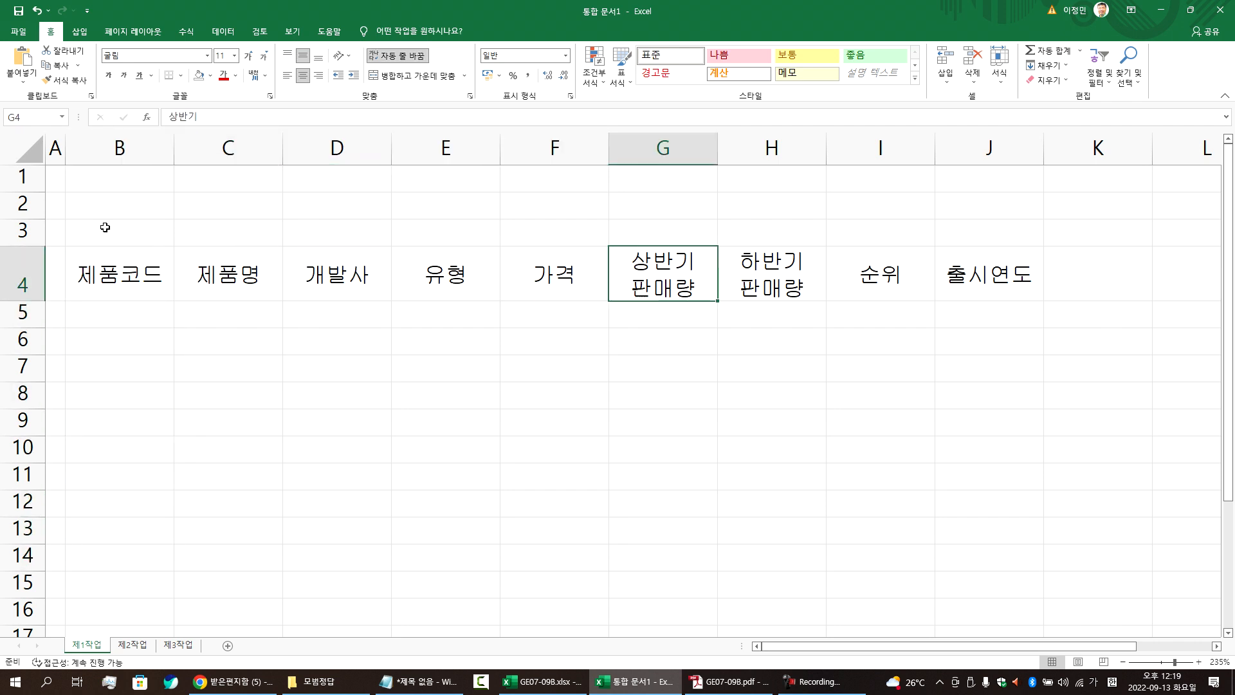
pyautogui.press('Right')
pyautogui.press('Right')
pyautogui.press('Return')
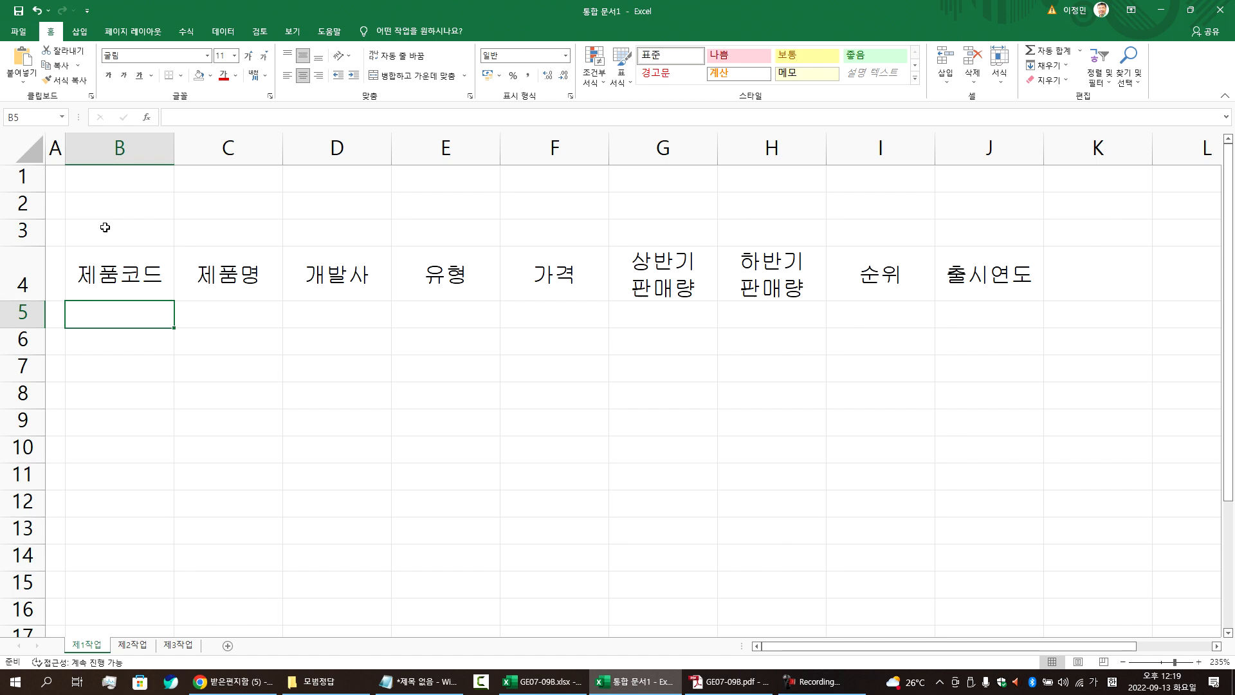
# Step: Check the product data rows in GE07-09B.pdf against the worksheet and select the data entry range B5:H12
pyautogui.hotkey('alt', 'Tab')
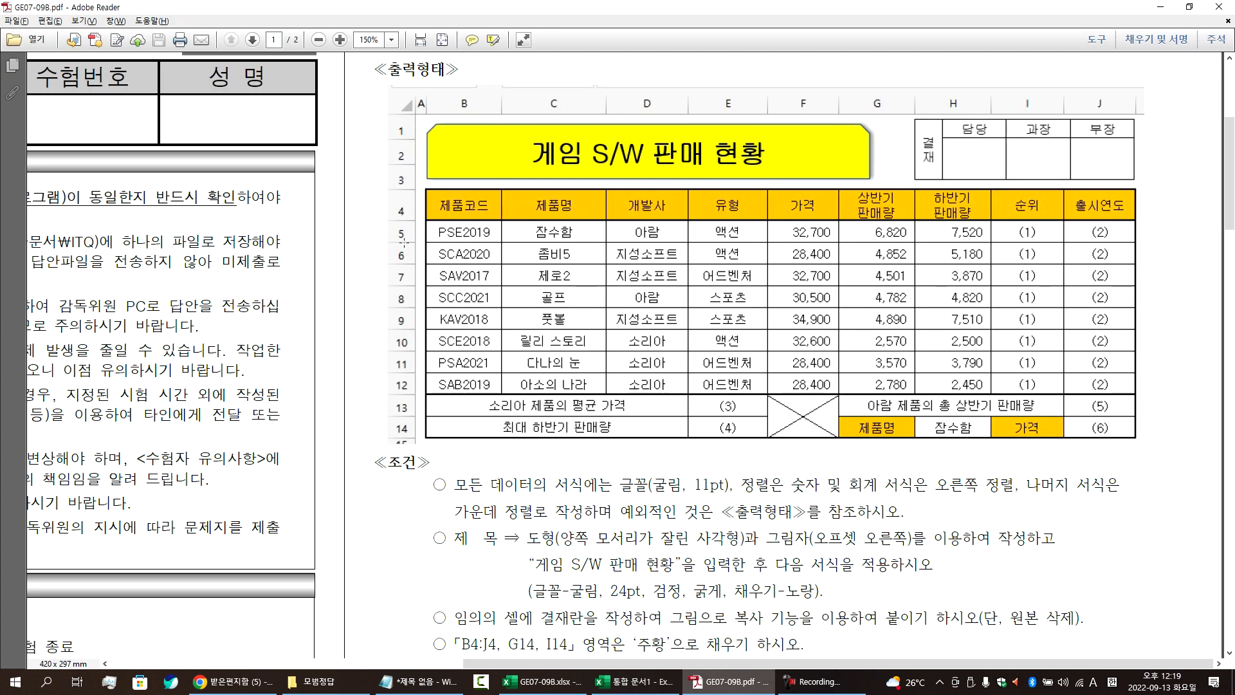
pyautogui.moveTo(487, 227)
pyautogui.mouseDown()
pyautogui.moveTo(448, 227)
pyautogui.moveTo(421, 314)
pyautogui.moveTo(511, 330)
pyautogui.moveTo(475, 225)
pyautogui.mouseUp()
pyautogui.press('Escape')
pyautogui.hotkey('alt', 'Tab')
pyautogui.moveTo(144, 309); pyautogui.dragTo(136, 490)
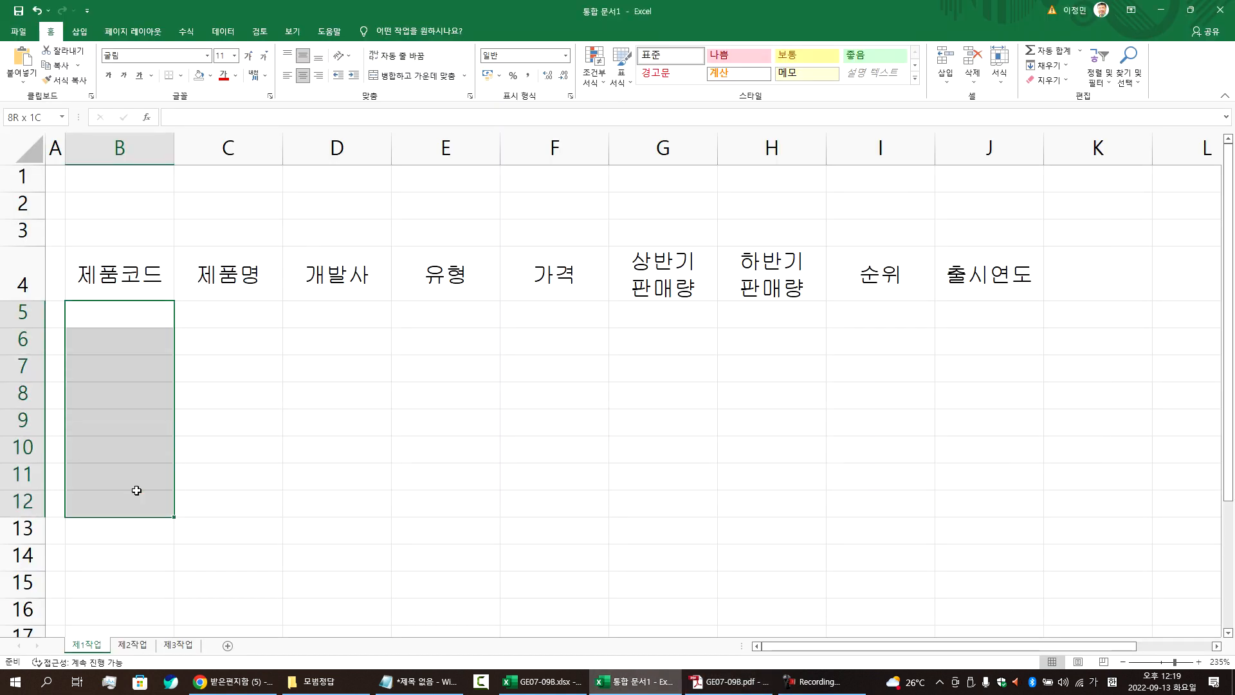
pyautogui.hotkey('alt', 'Tab')
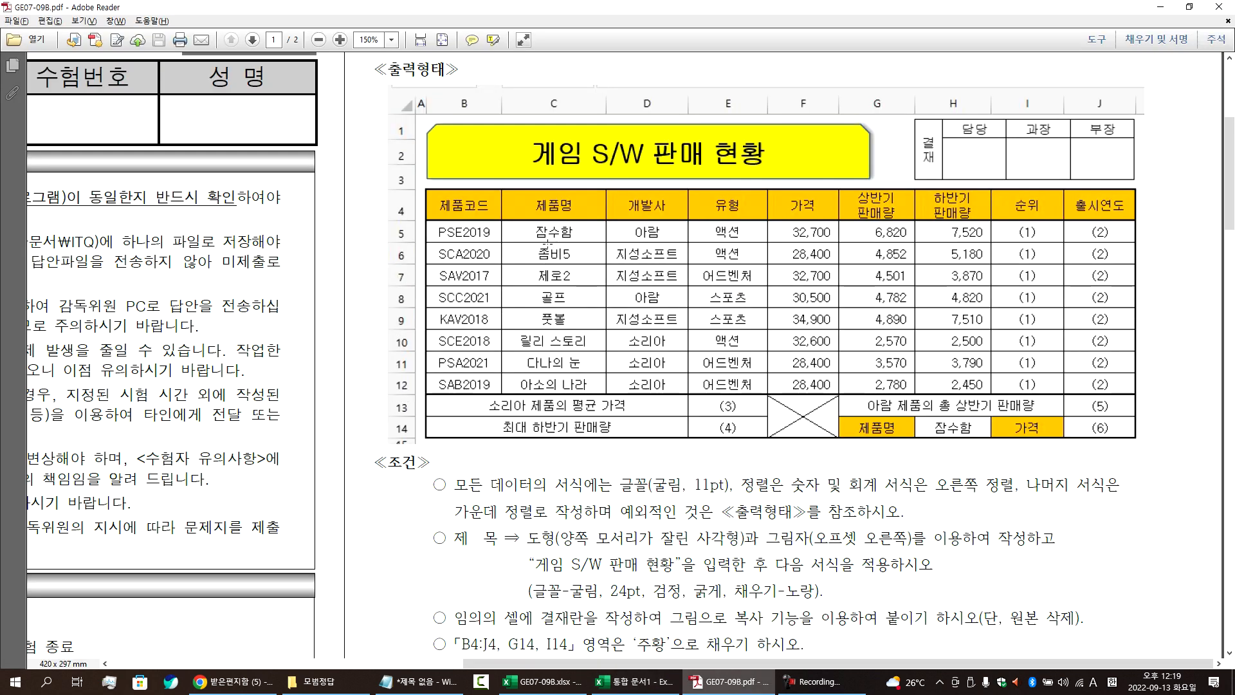
pyautogui.hotkey('alt', 'Tab')
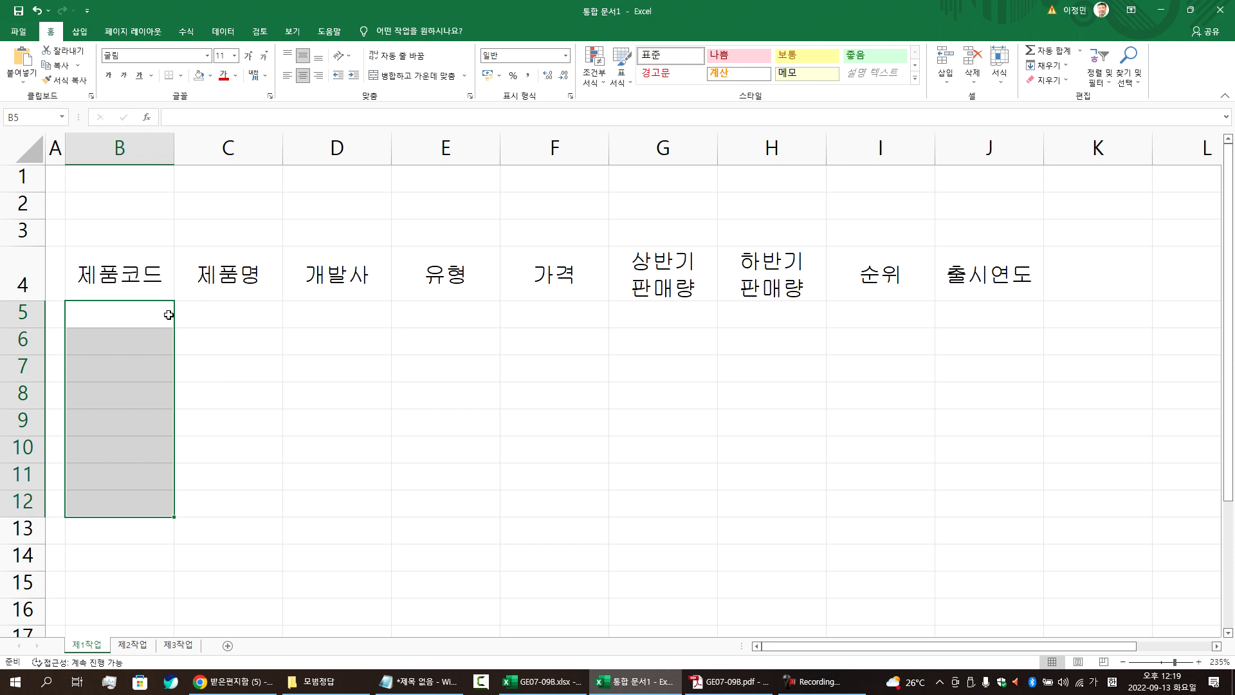
pyautogui.moveTo(116, 320); pyautogui.dragTo(735, 505)
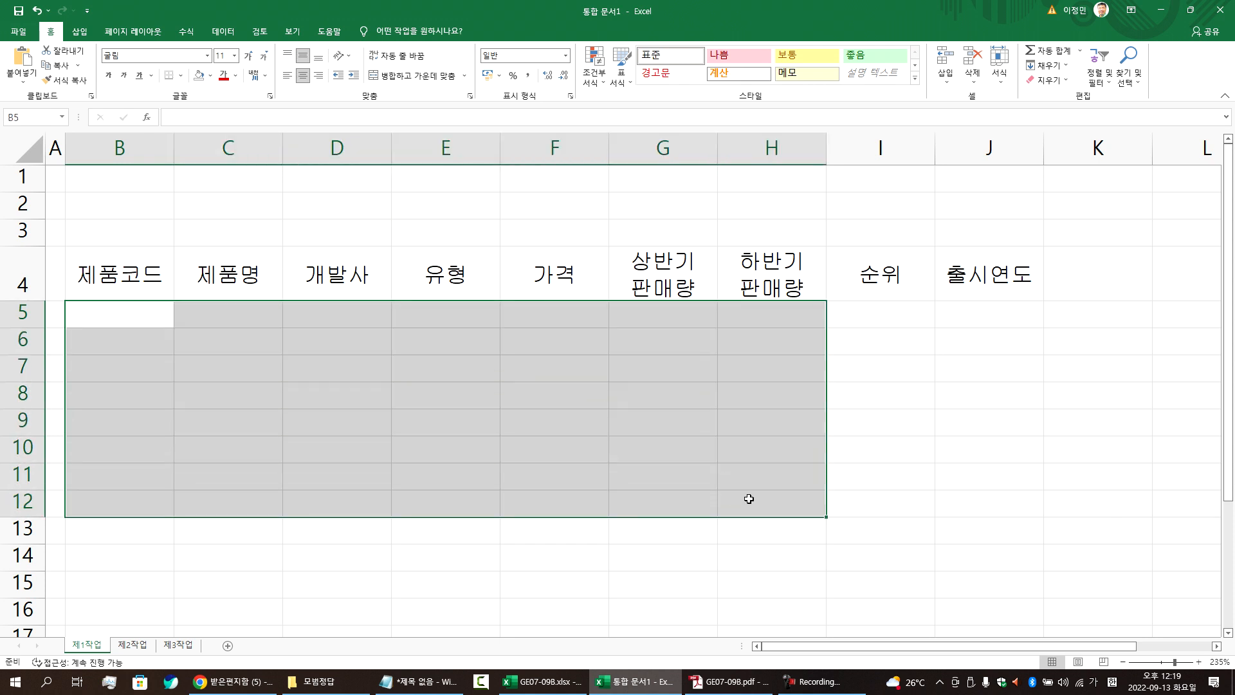
pyautogui.hotkey('alt', 'Tab')
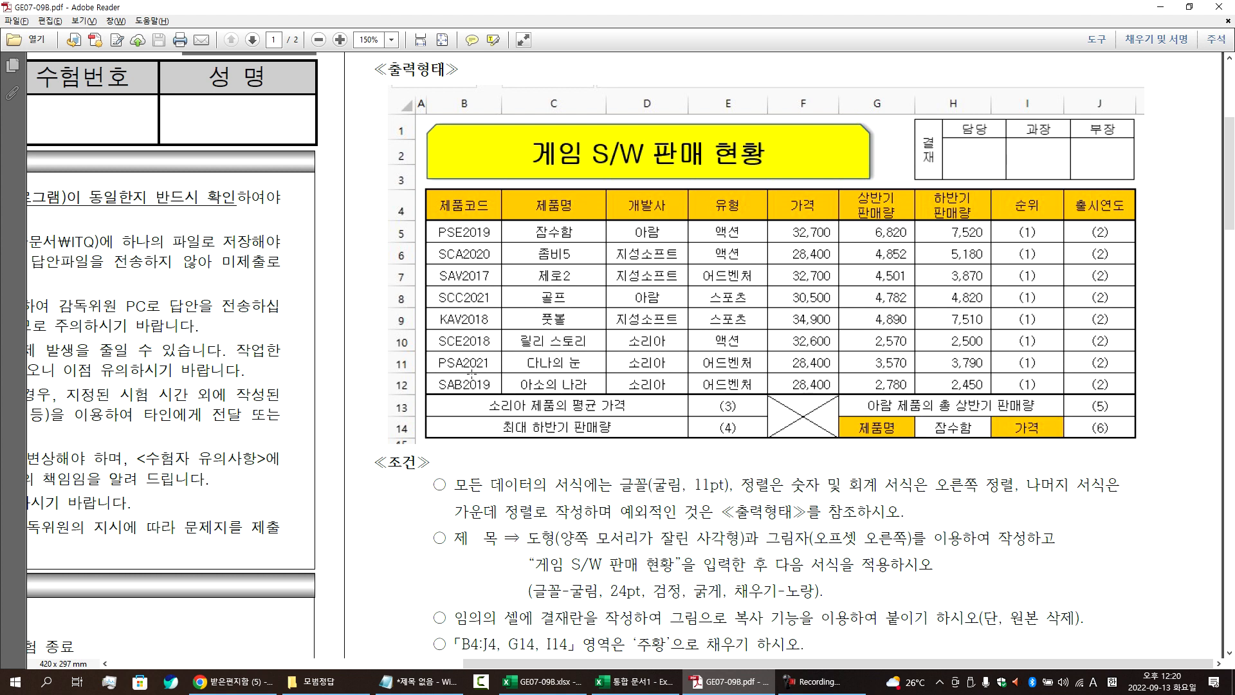
pyautogui.hotkey('alt', 'Tab')
pyautogui.moveTo(127, 306); pyautogui.dragTo(759, 503)
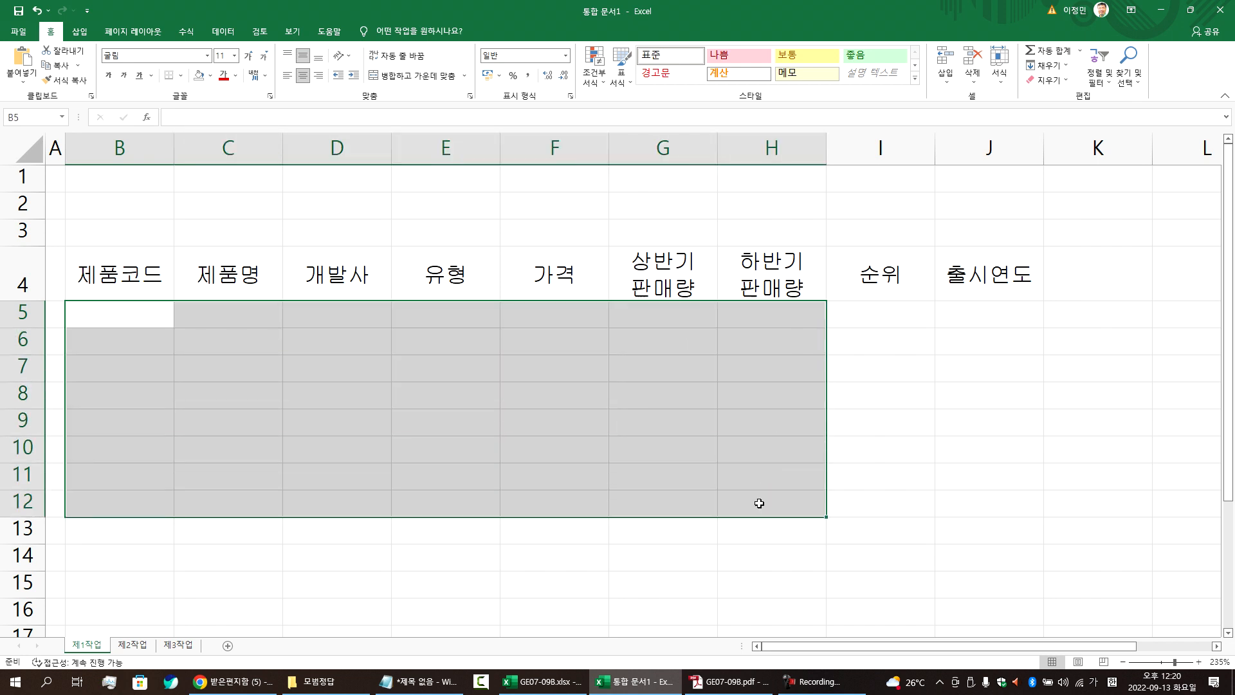
# Step: Step through the 제품코드 column within the selected range, return to B5, and review the data table in GE07-09B.pdf
pyautogui.press('Return')
pyautogui.press('Return')
pyautogui.press('Return')
pyautogui.press('Return')
pyautogui.press('Return')
pyautogui.press('Return')
pyautogui.press('Return')
pyautogui.press('Return')
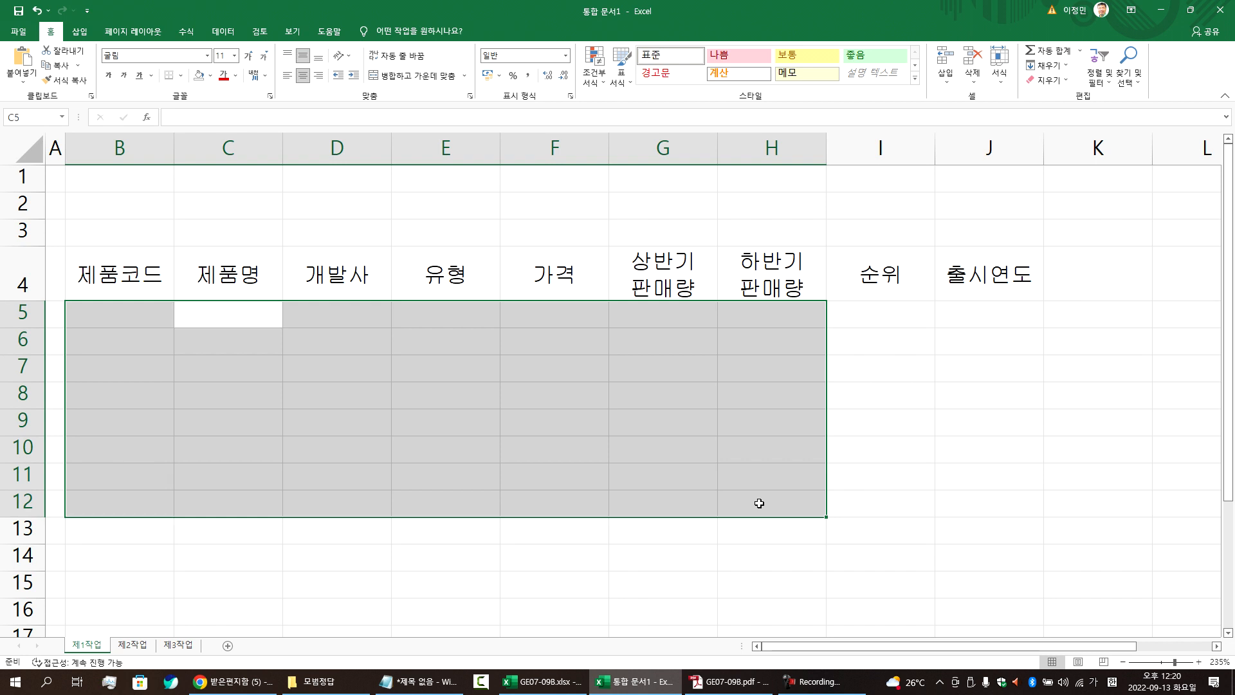
pyautogui.hotkey('shift', 'Tab')
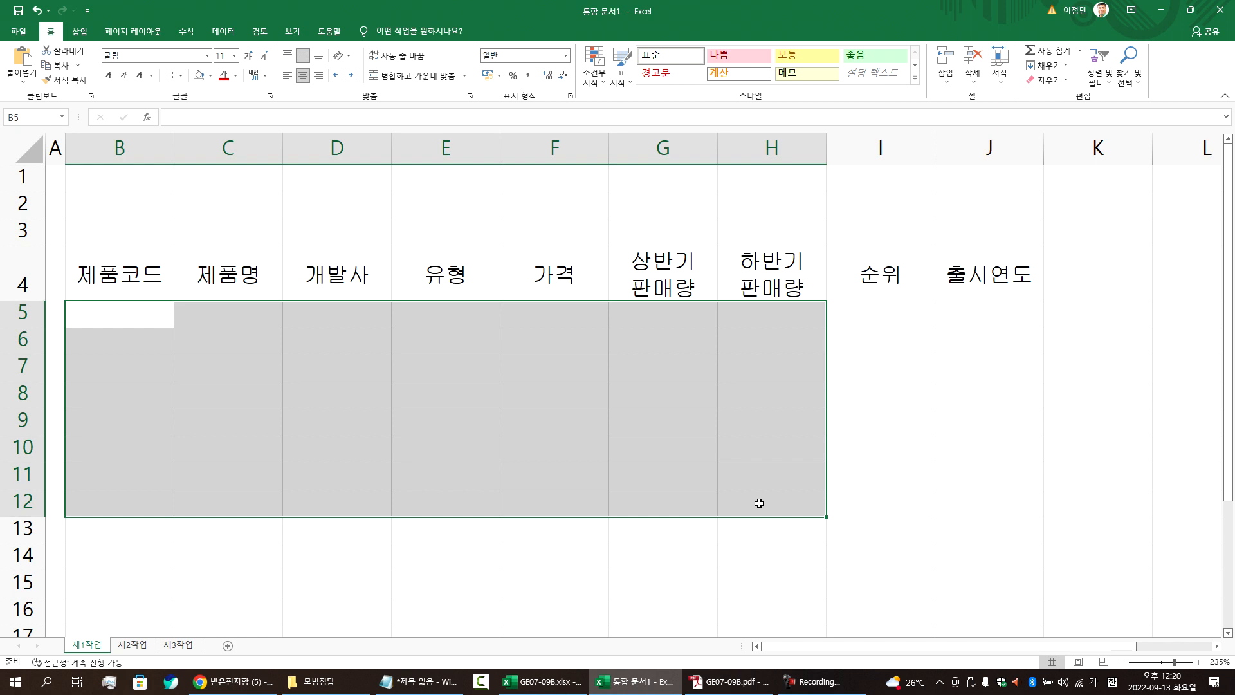
pyautogui.hotkey('alt', 'Tab')
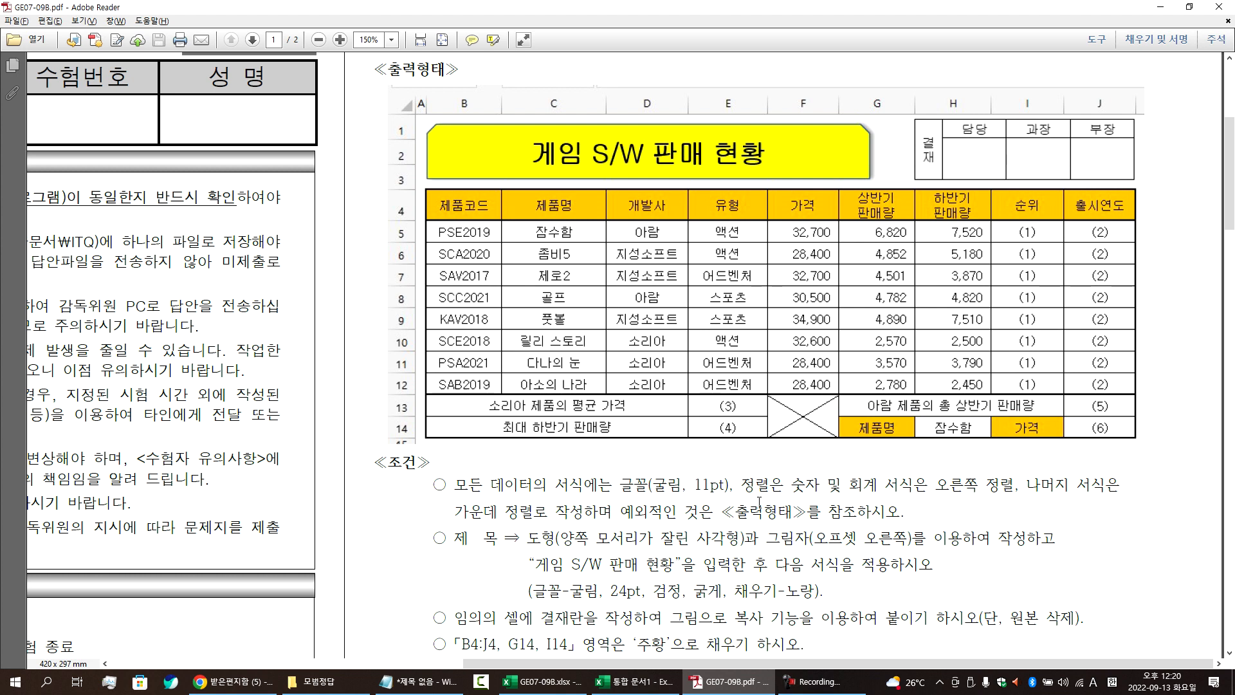
pyautogui.hotkey('alt', 'Tab')
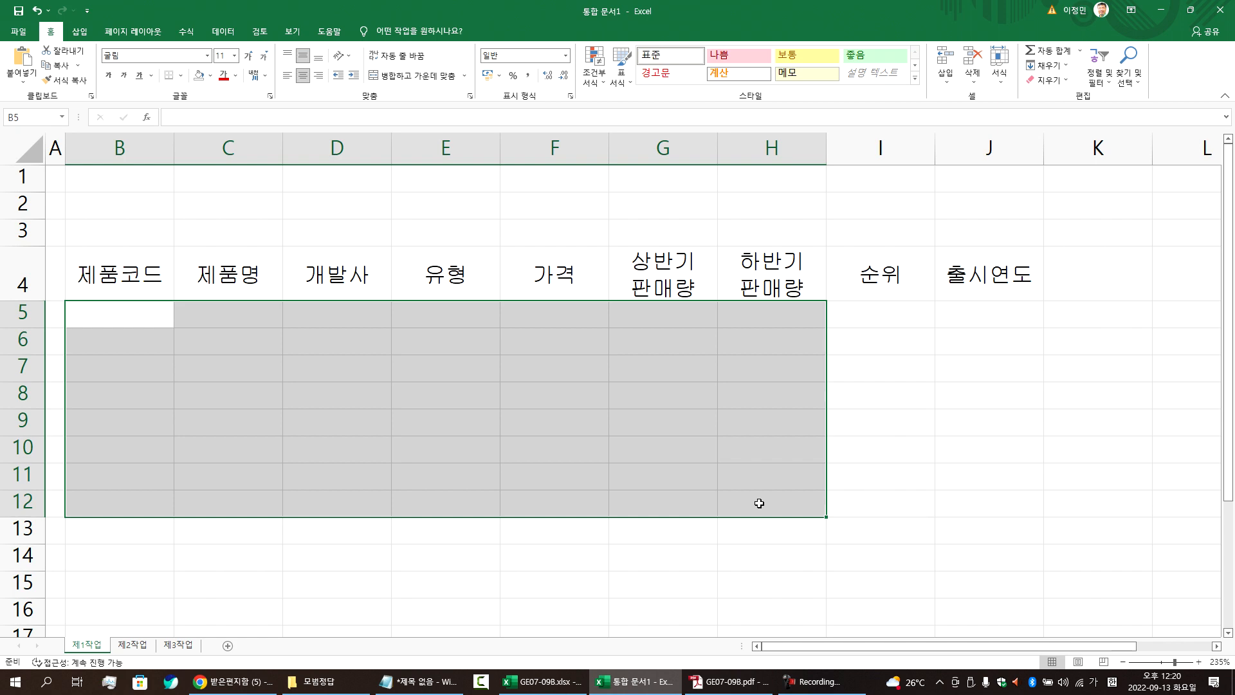
pyautogui.hotkey('alt', 'Tab')
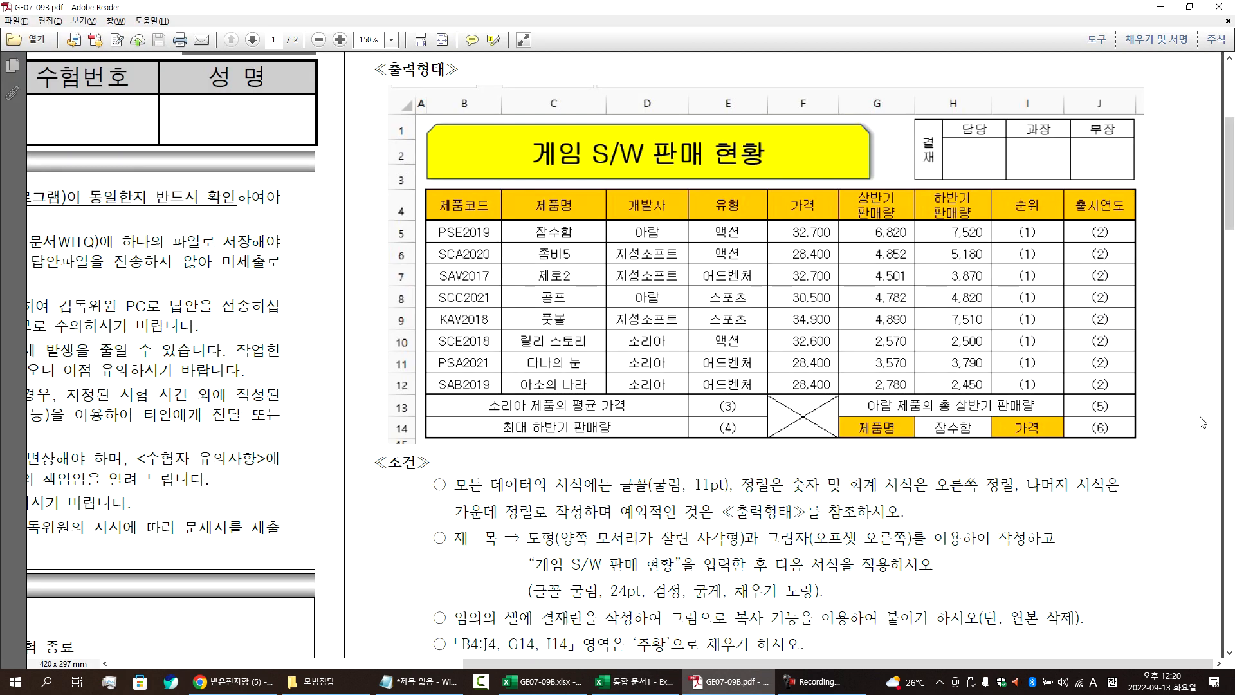
pyautogui.hotkey('alt', 'Tab')
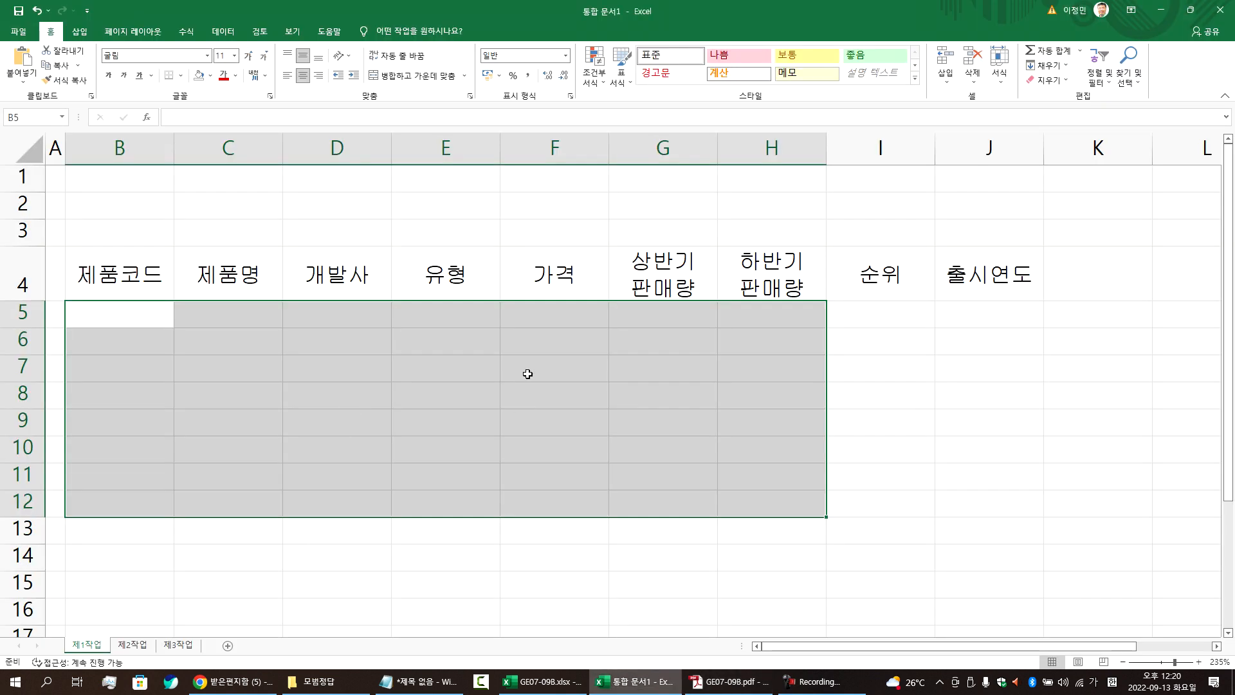
# Step: Enter the price 32700 in cell F5 and set its number format to 일반
pyautogui.click(542, 314)
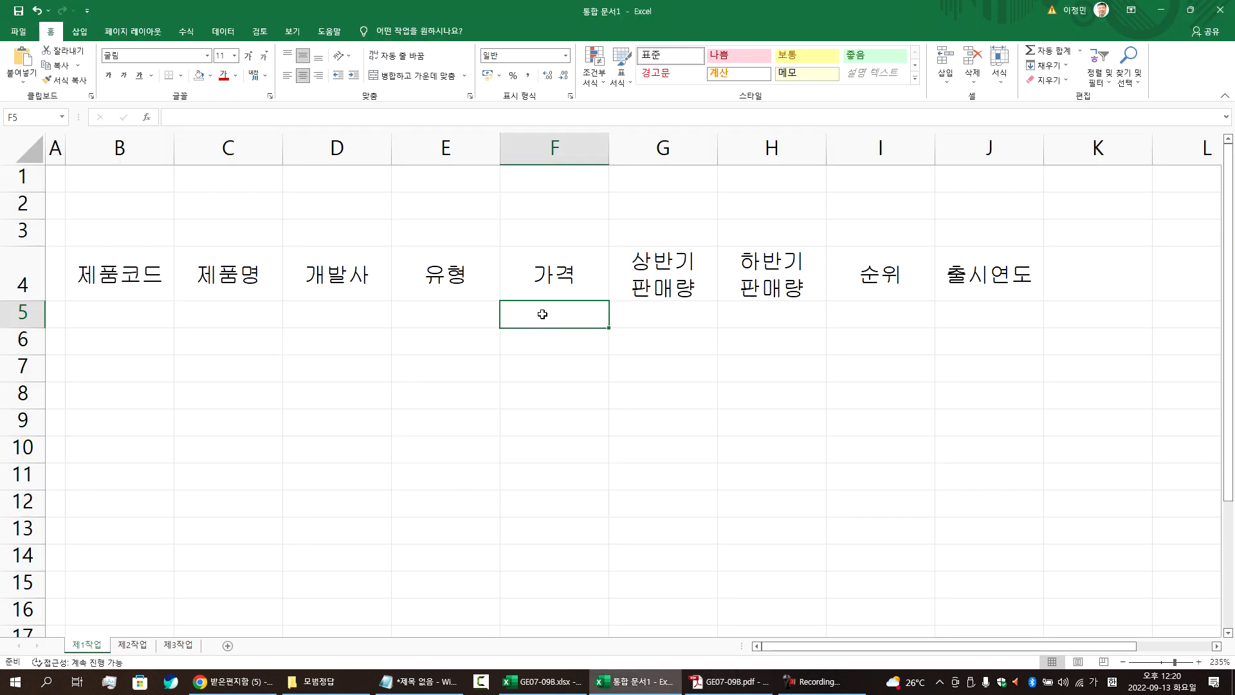
pyautogui.write('32,700')
pyautogui.press('Return')
pyautogui.click(542, 316)
pyautogui.press('Return')
pyautogui.click(543, 315)
pyautogui.write('32700')
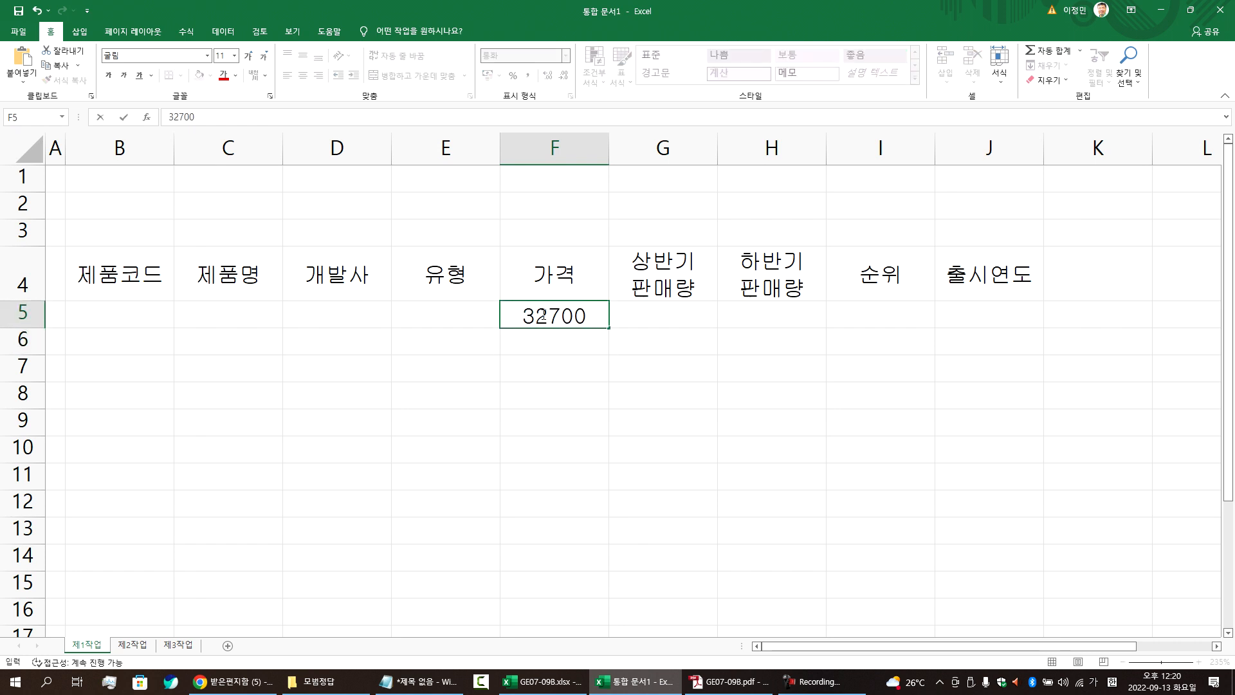
pyautogui.press('Return')
pyautogui.click(541, 315)
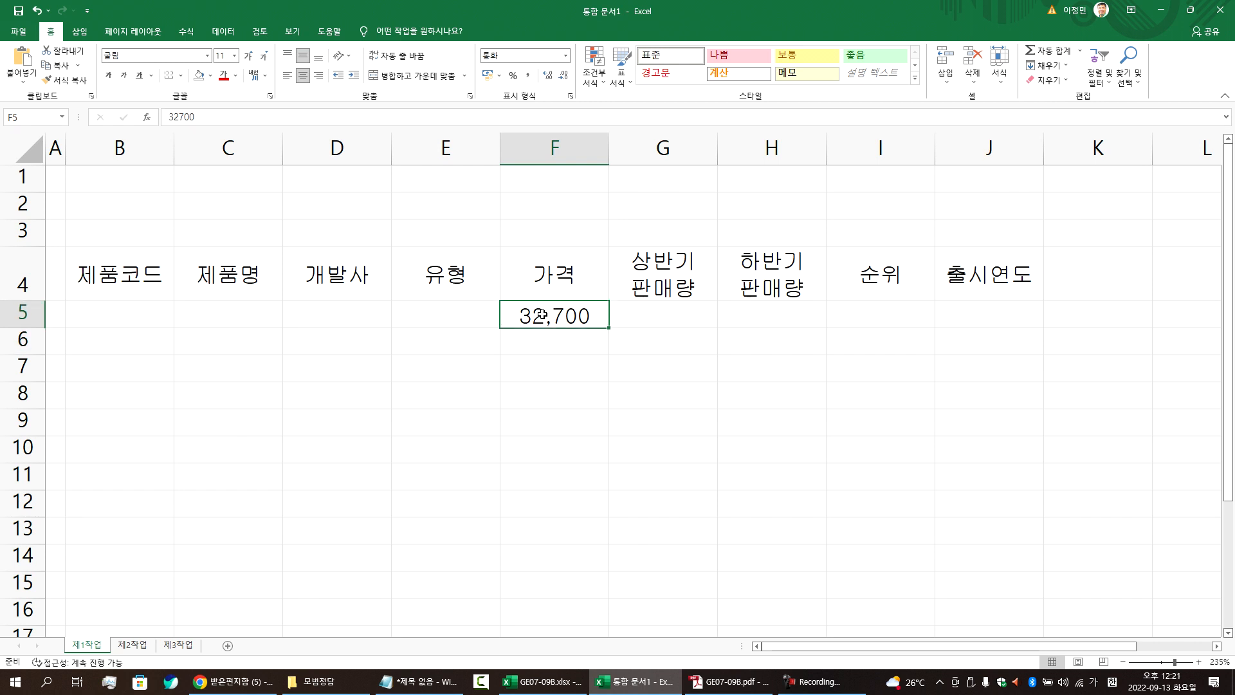
pyautogui.click(566, 57)
pyautogui.click(521, 77)
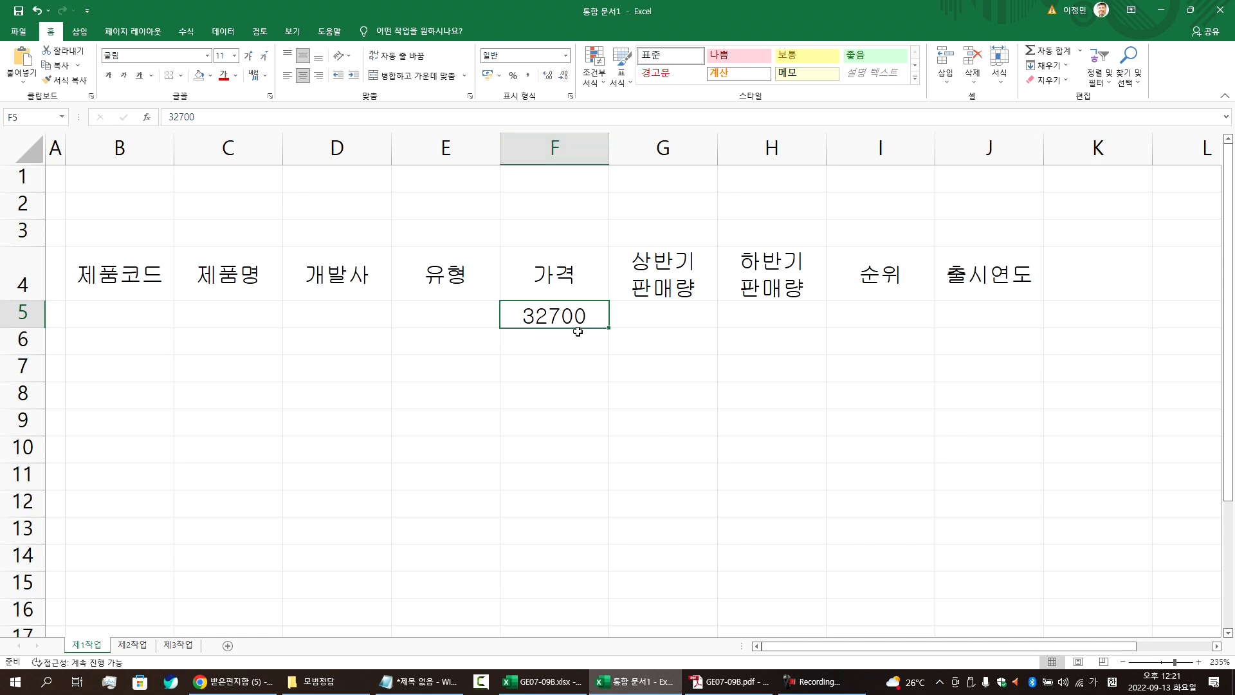
# Step: Copy the table range B4:H12 from the 제1작업 sheet of GE07-09B.xlsx and switch back to 통합 문서1
pyautogui.hotkey('alt', 'Tab')
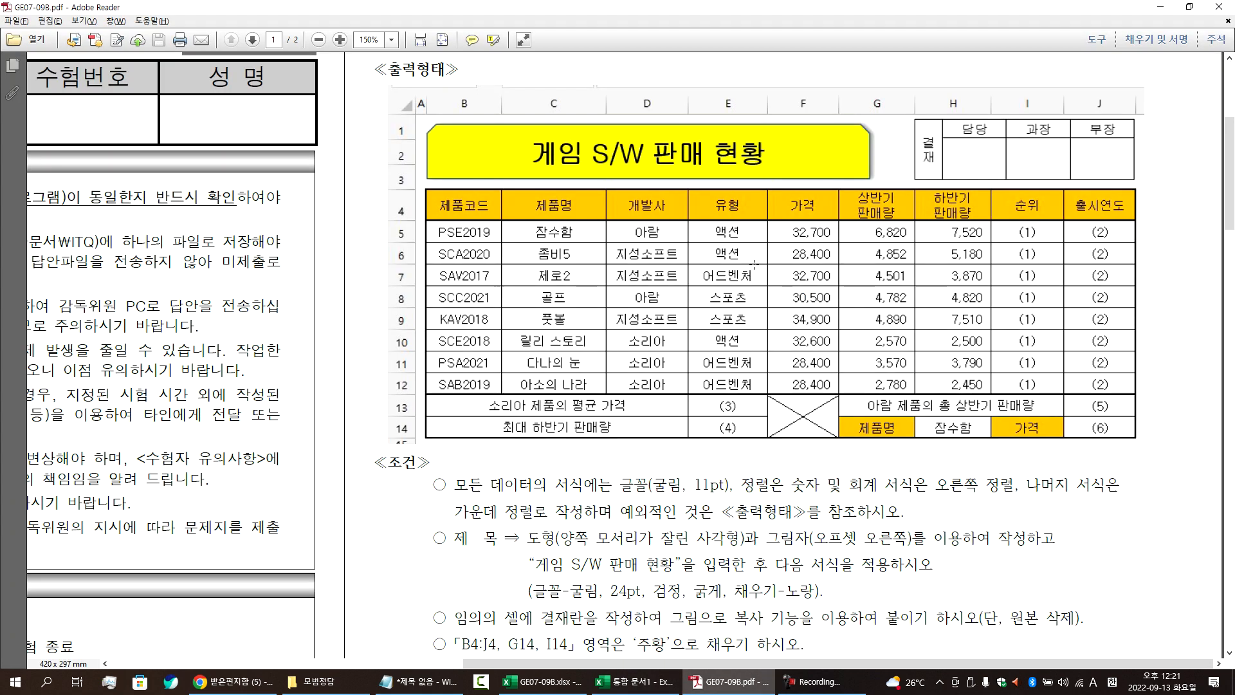
pyautogui.scroll(1, 898, 245)
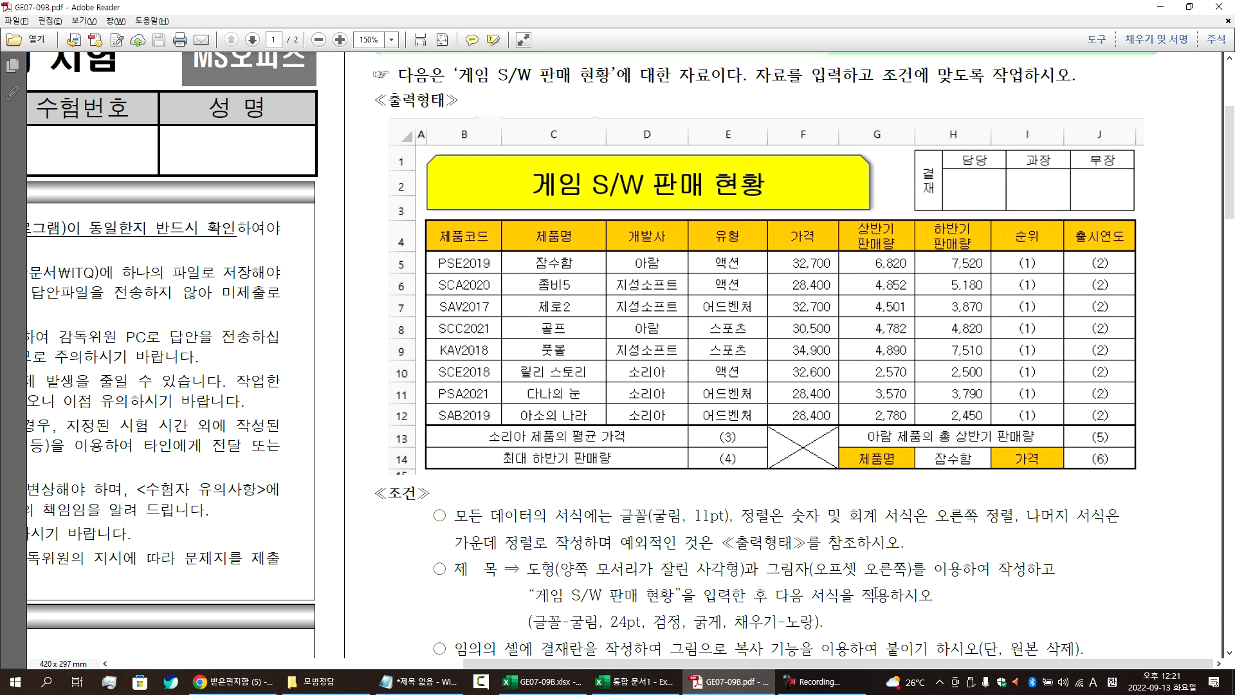
pyautogui.click(544, 681)
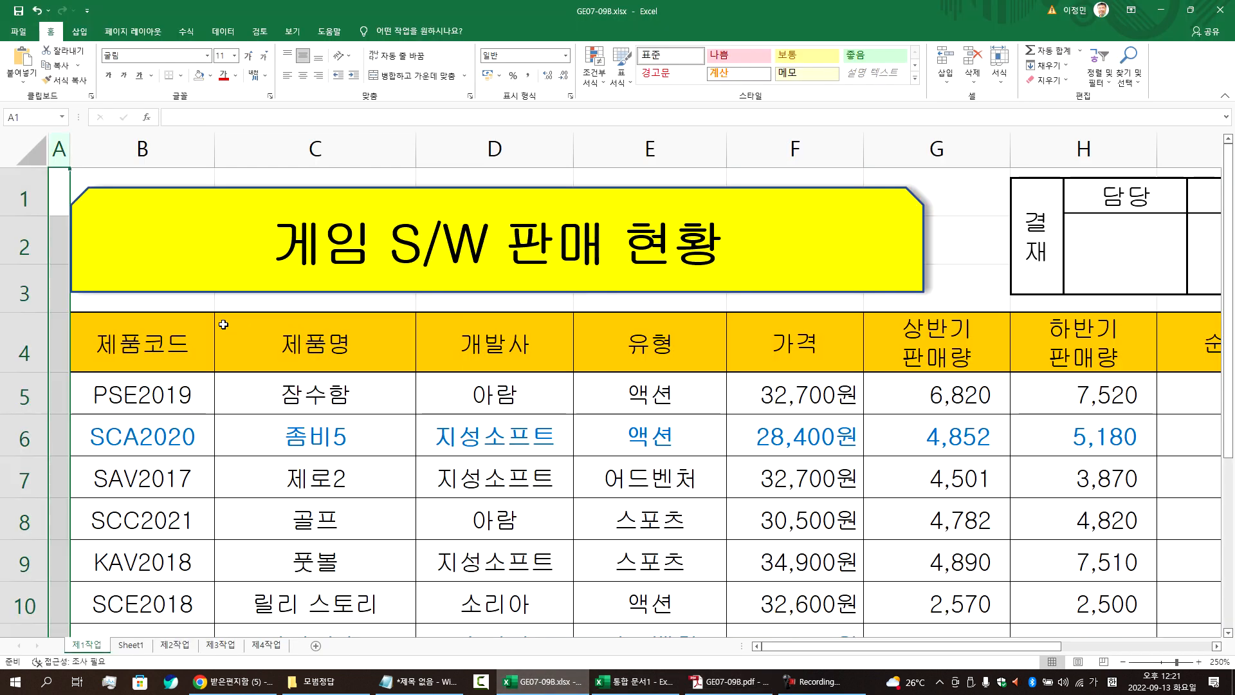
pyautogui.moveTo(223, 324); pyautogui.dragTo(1076, 481)
pyautogui.hotkey('ctrl', 'c')
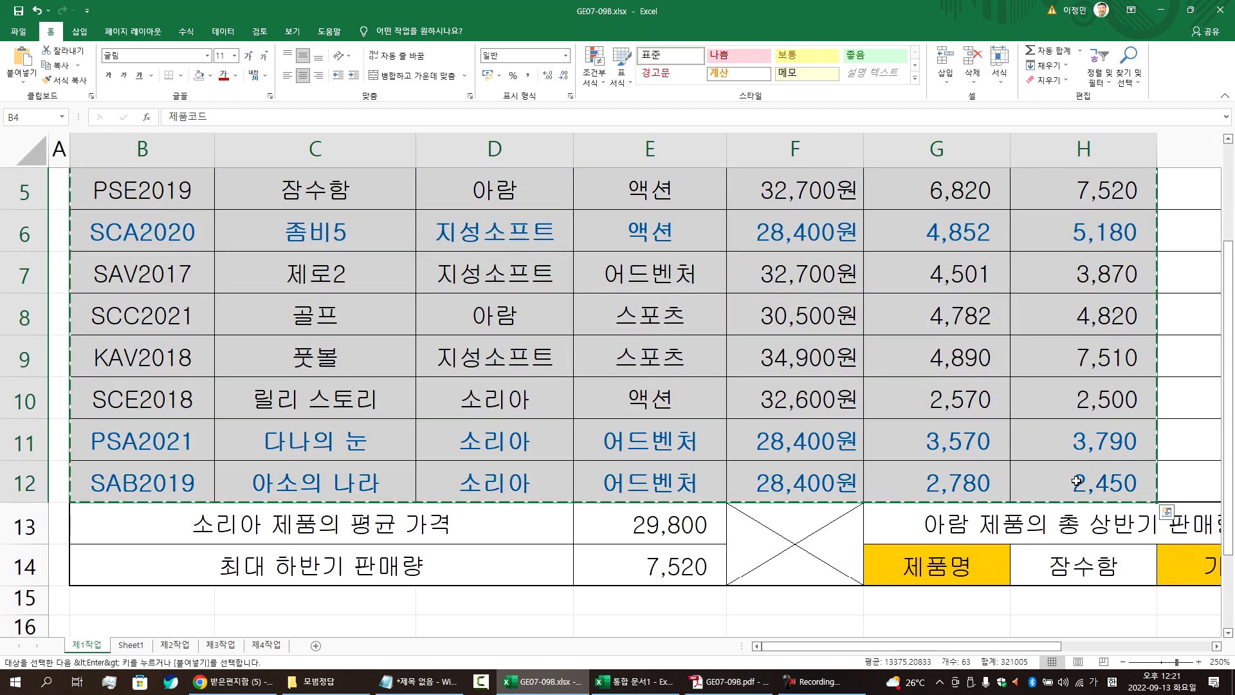
pyautogui.click(730, 681)
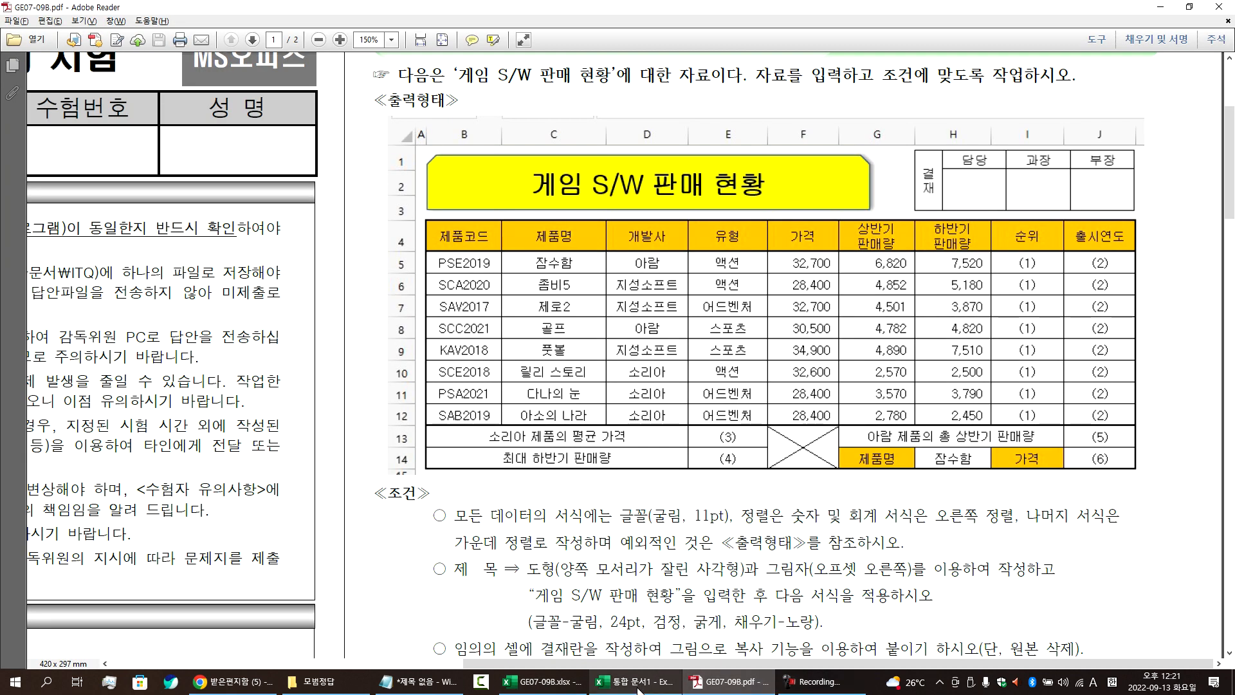
pyautogui.click(639, 688)
# Step: Try pasting the copied table at cell B5, then undo the paste
pyautogui.click(101, 315)
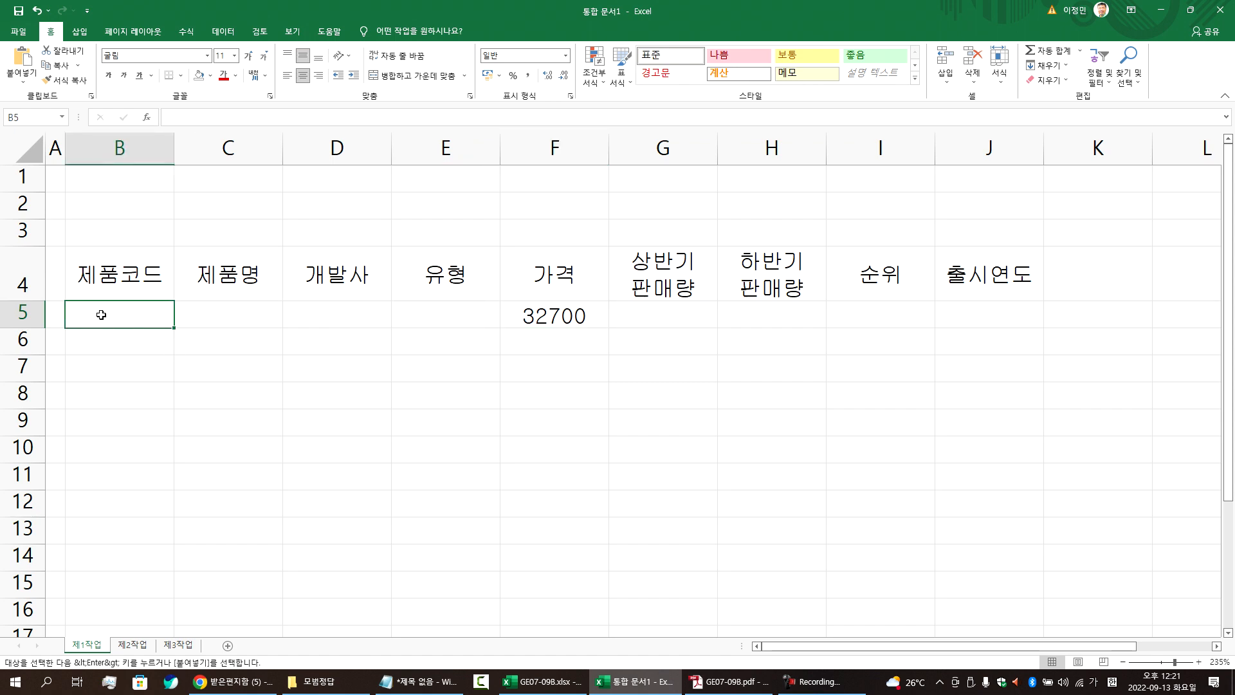
pyautogui.hotkey('ctrl', 'v')
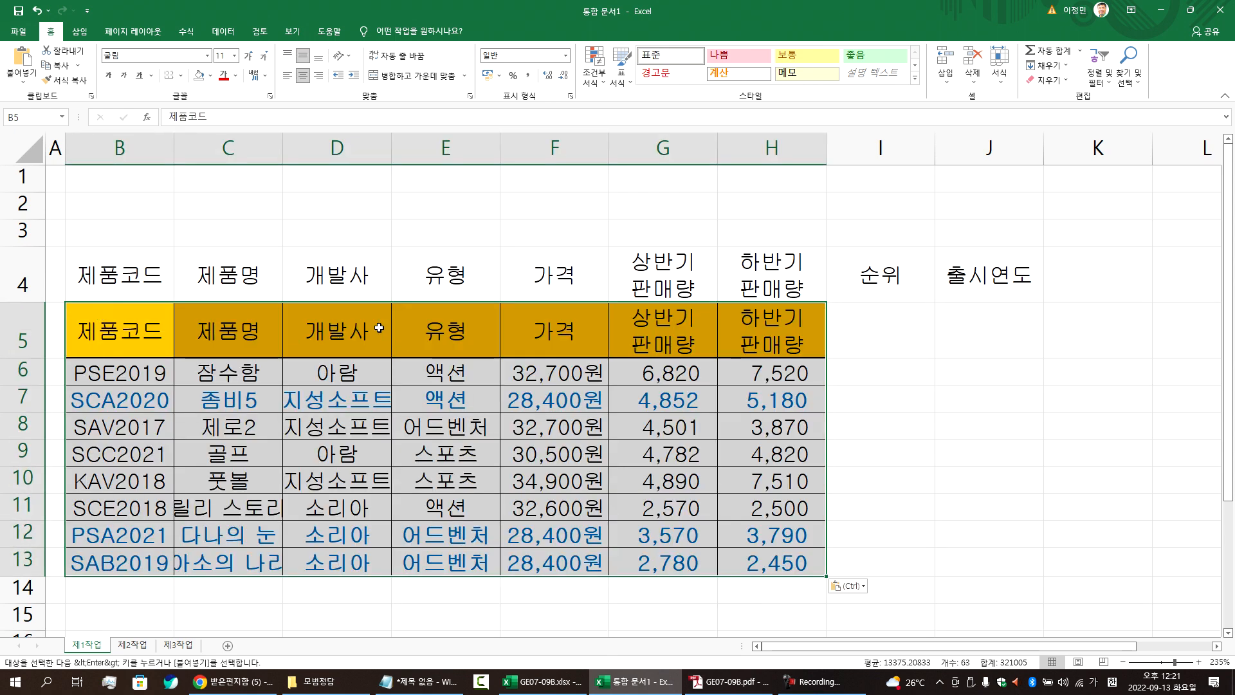
pyautogui.hotkey('ctrl', 'z')
# Step: Paste the copied table over the headers starting at cell B4 of the 제1작업 sheet
pyautogui.click(135, 277)
pyautogui.hotkey('ctrl', 'v')
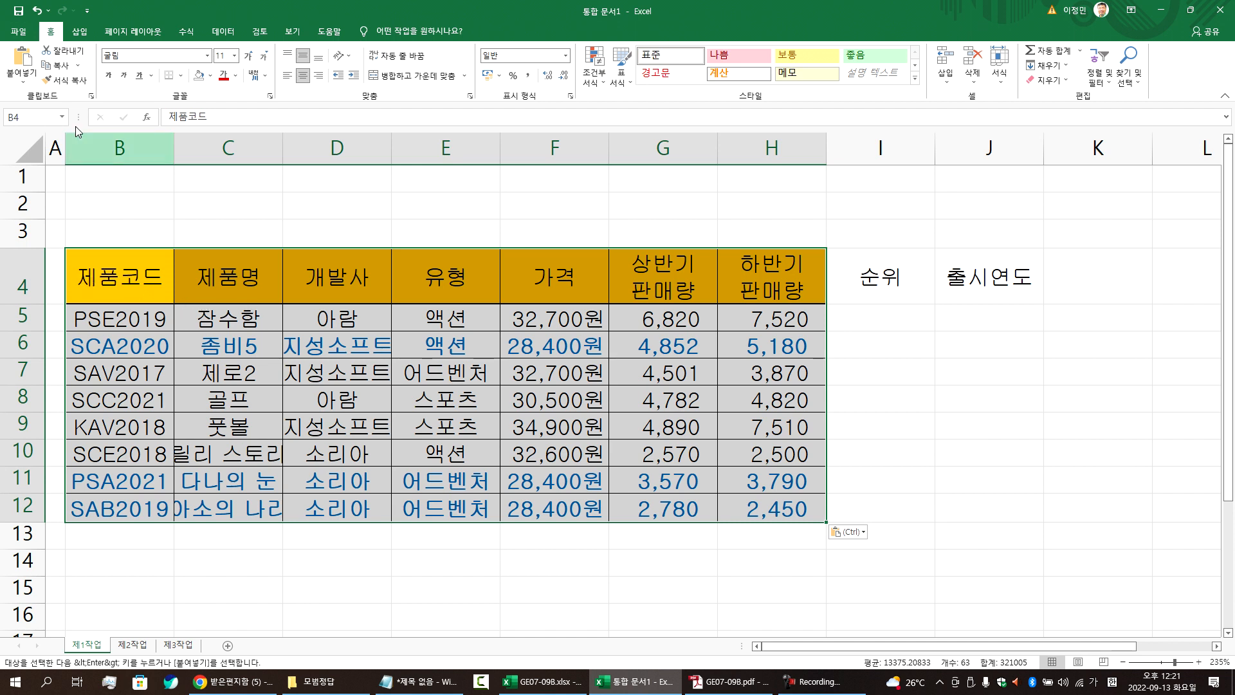
# Step: Clear the formatting of all cells on the 제1작업 sheet while keeping their contents
pyautogui.click(29, 149)
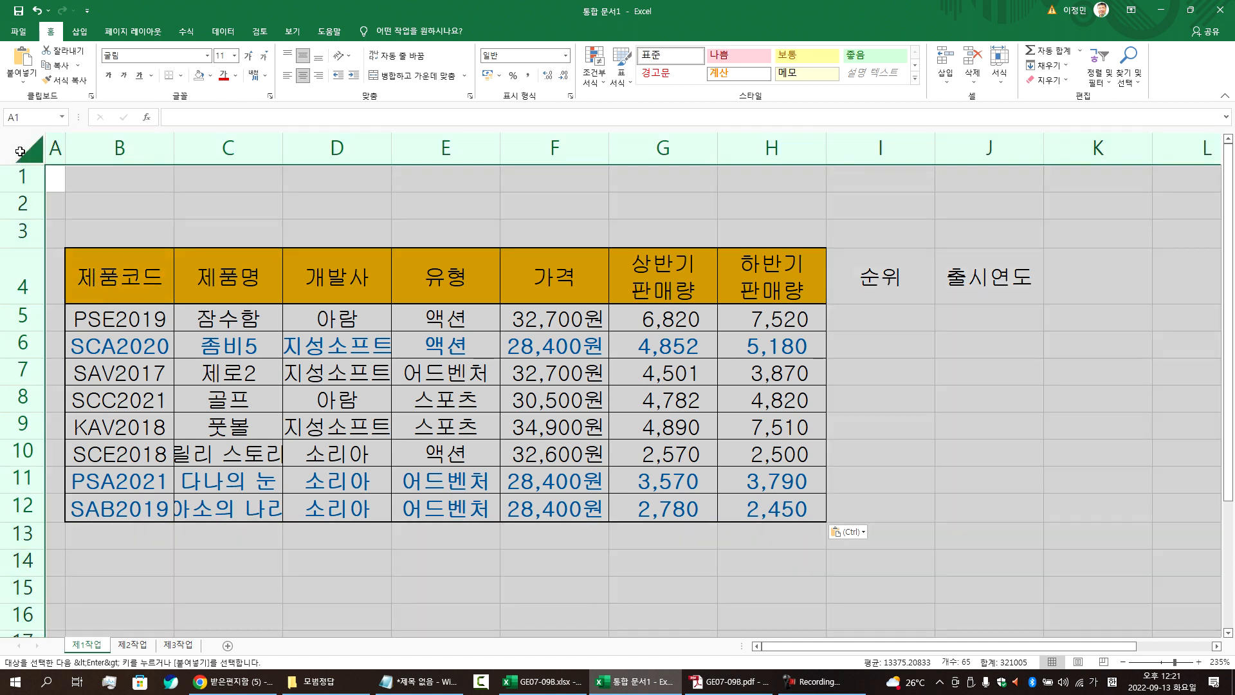
pyautogui.click(601, 88)
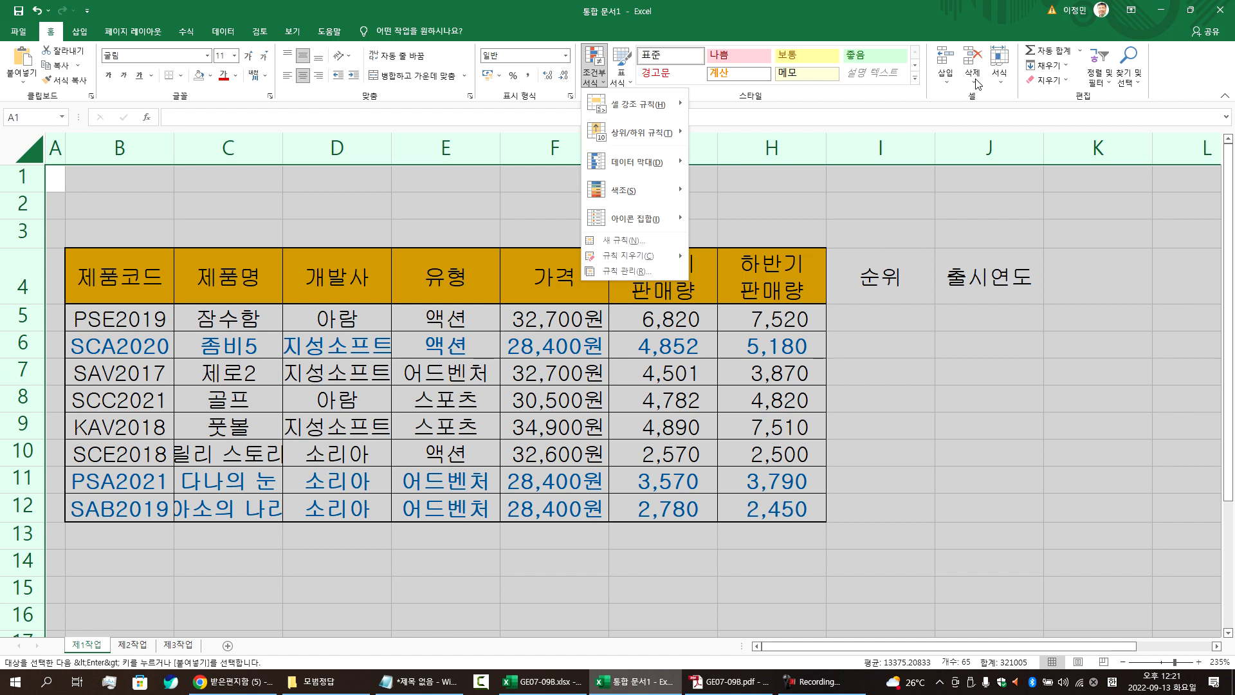
pyautogui.click(1006, 81)
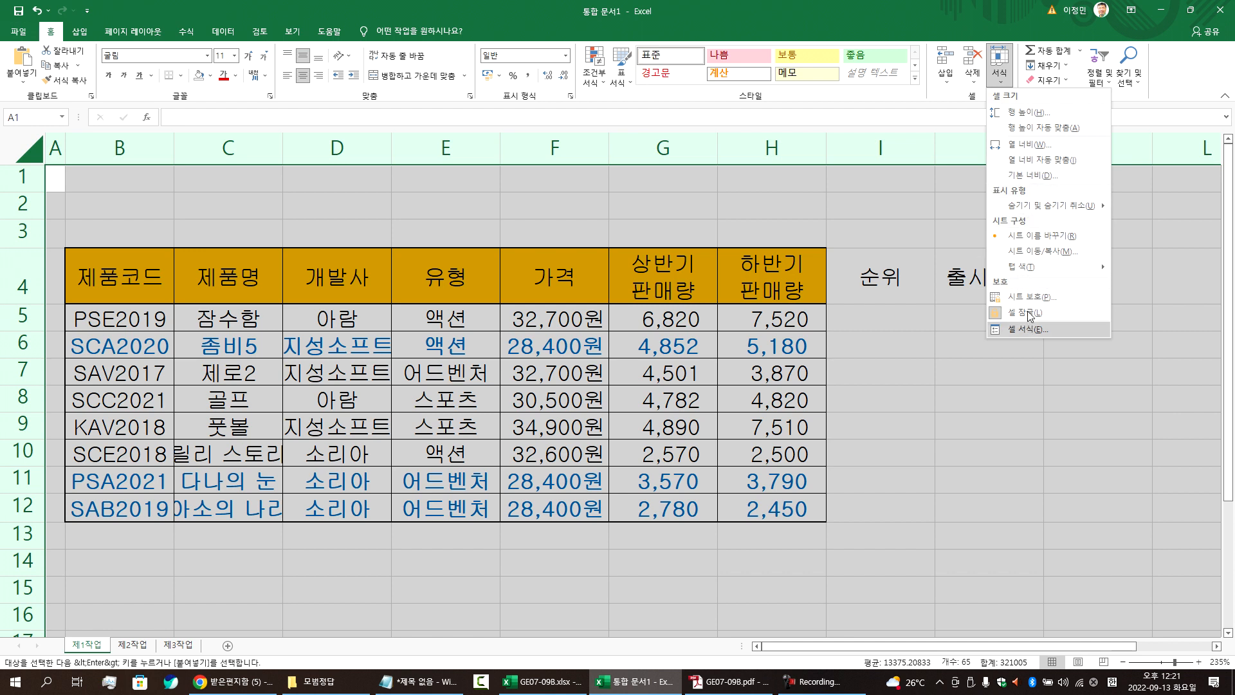
pyautogui.click(1056, 81)
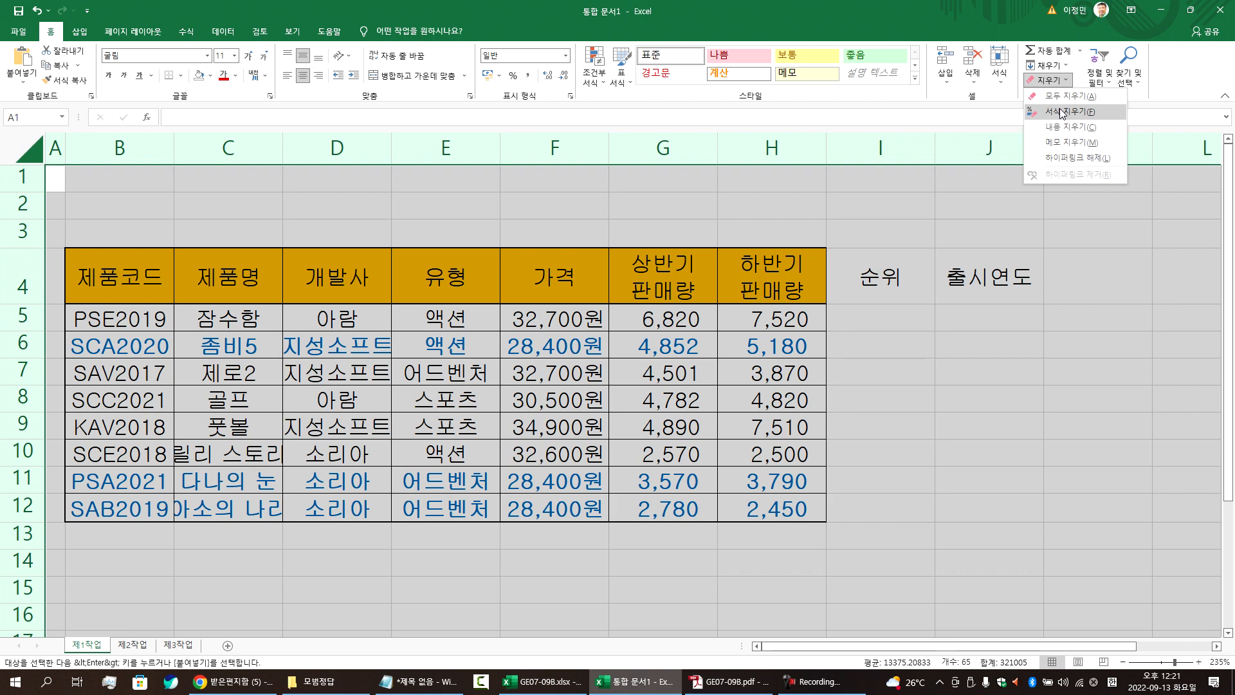
pyautogui.click(1058, 96)
pyautogui.click(371, 319)
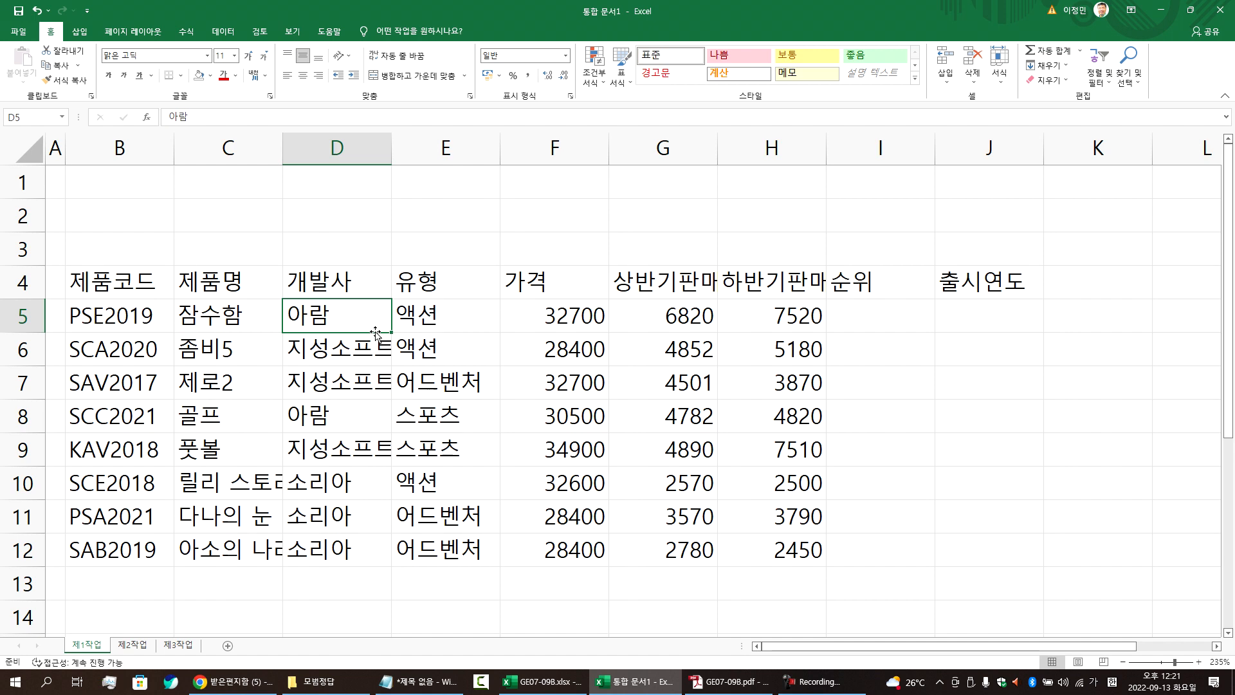
# Step: Compare the sheet's table with the required output layout shown in GE07-09B.pdf, then return to 통합 문서1
pyautogui.hotkey('alt', 'Tab')
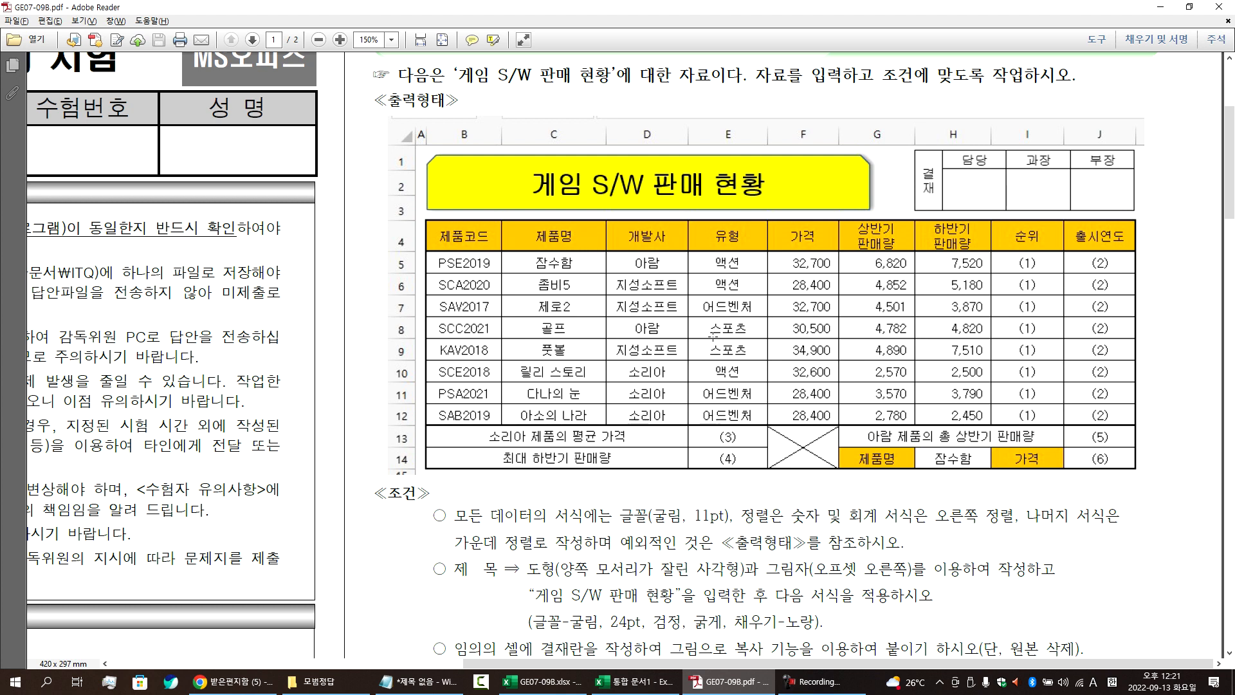
pyautogui.hotkey('alt', 'Tab')
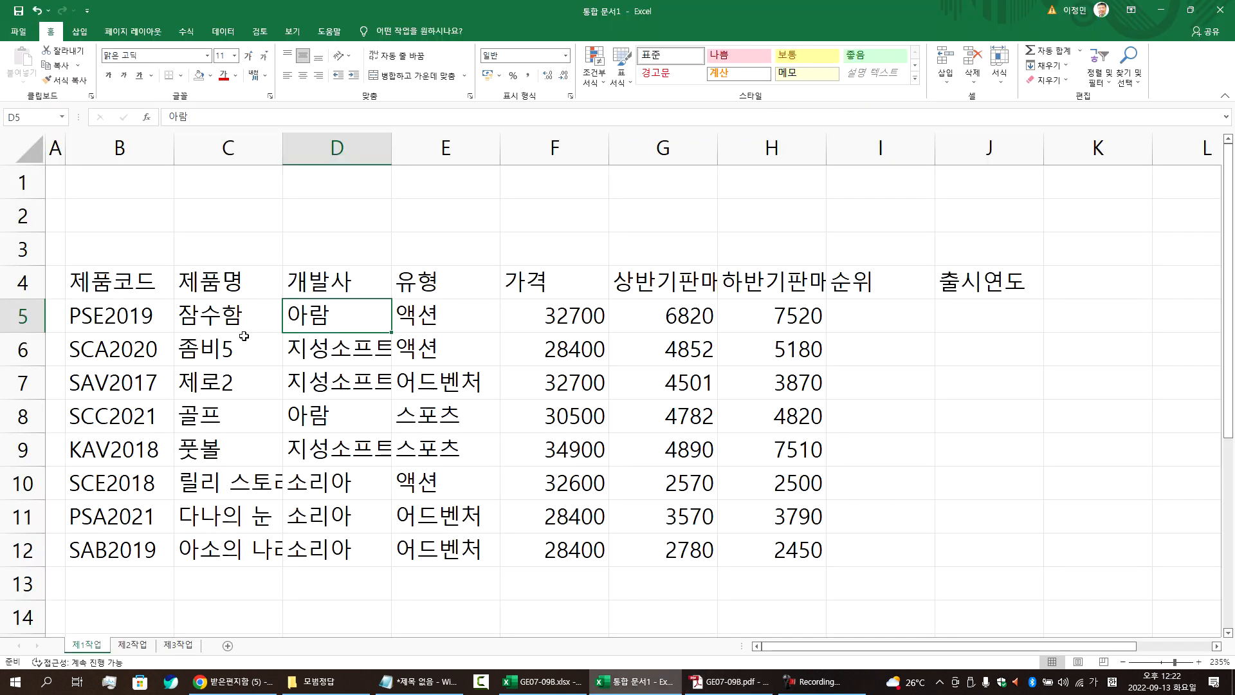
pyautogui.click(117, 284)
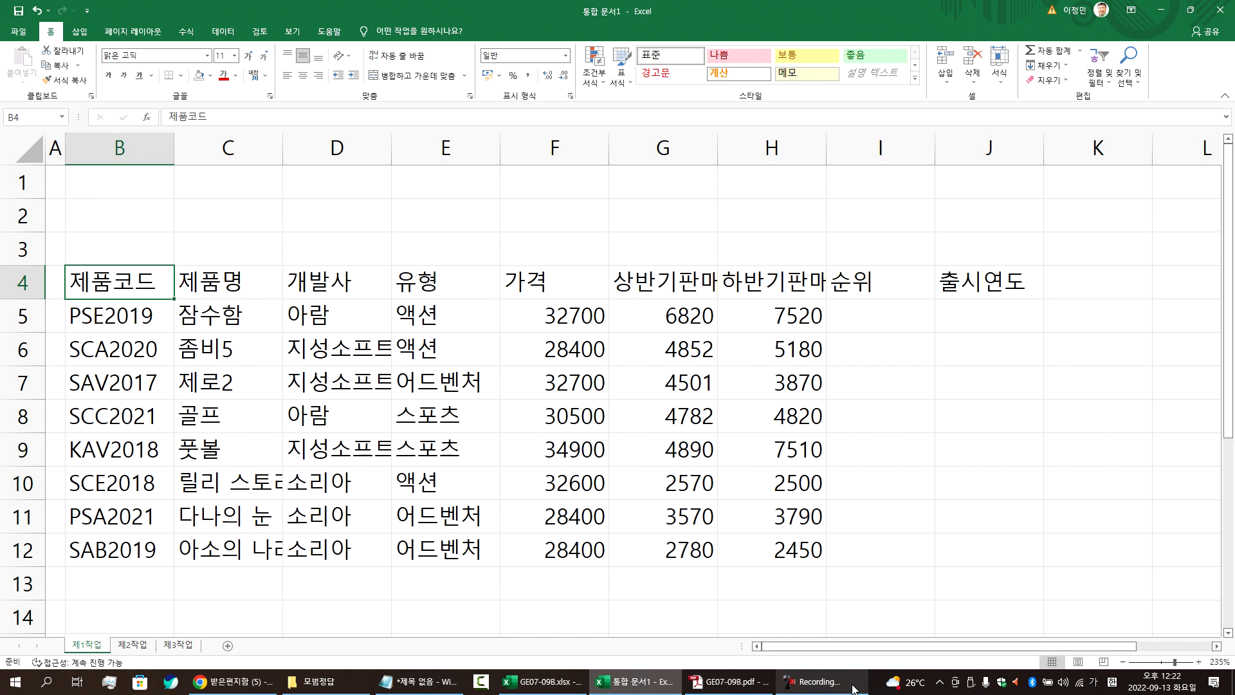
pyautogui.click(829, 683)
pyautogui.click(1081, 582)
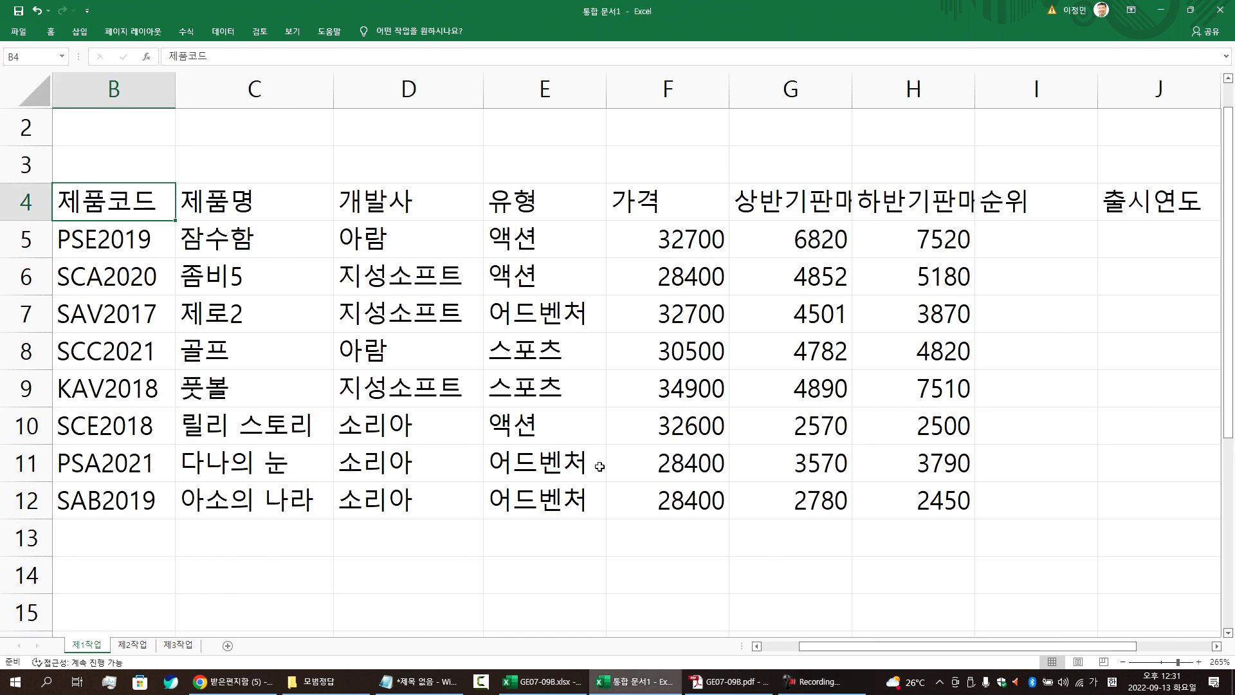
pyautogui.click(730, 681)
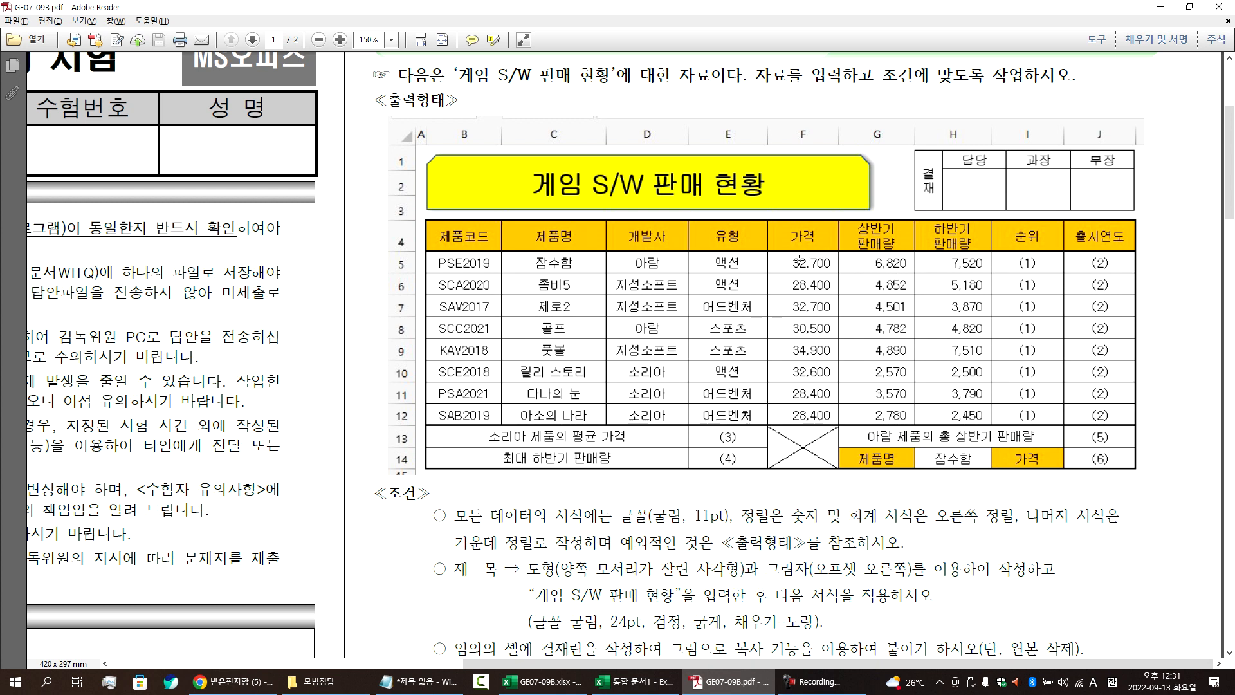
pyautogui.hotkey('alt', 'Tab')
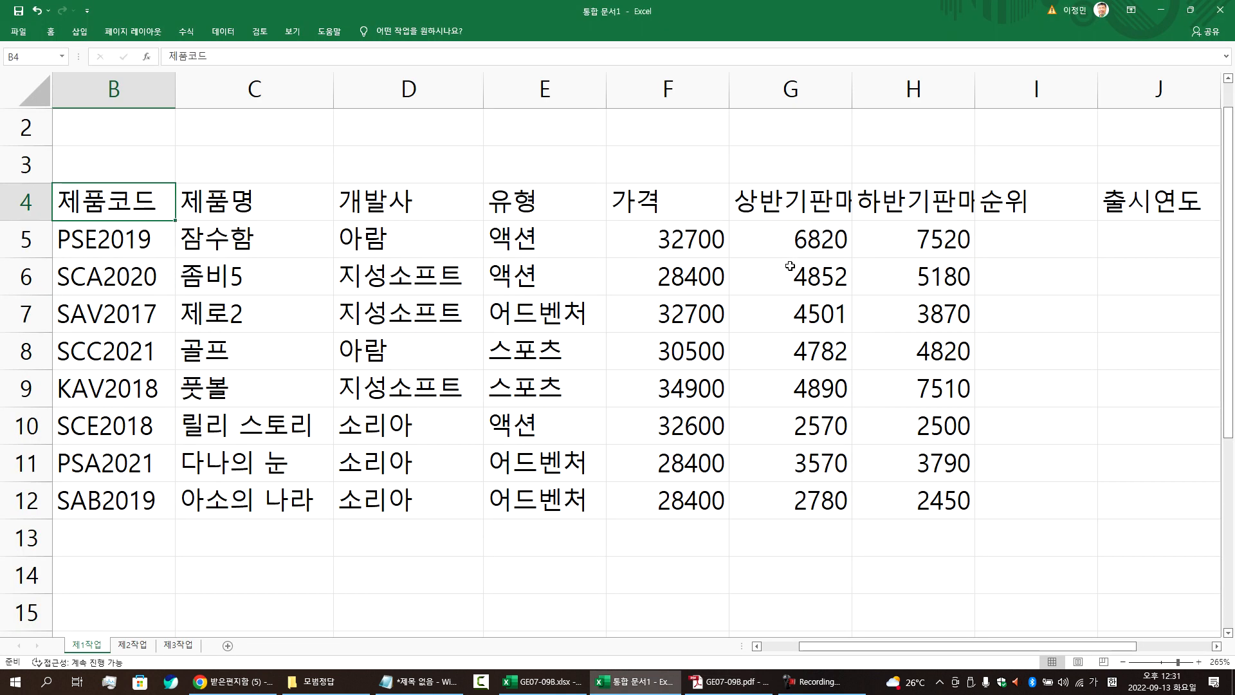
# Step: Try the comma style on the figures in F5:H12, returning them to the 일반 number format each time
pyautogui.moveTo(679, 239); pyautogui.dragTo(883, 498)
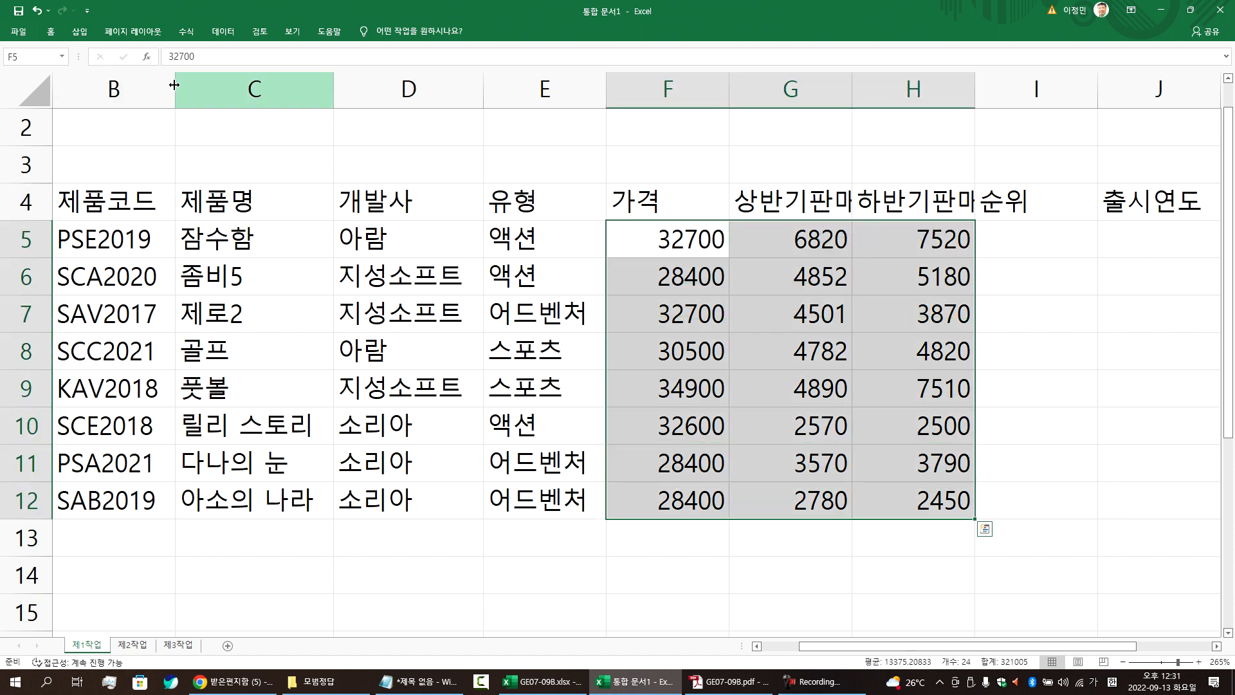
pyautogui.click(54, 33)
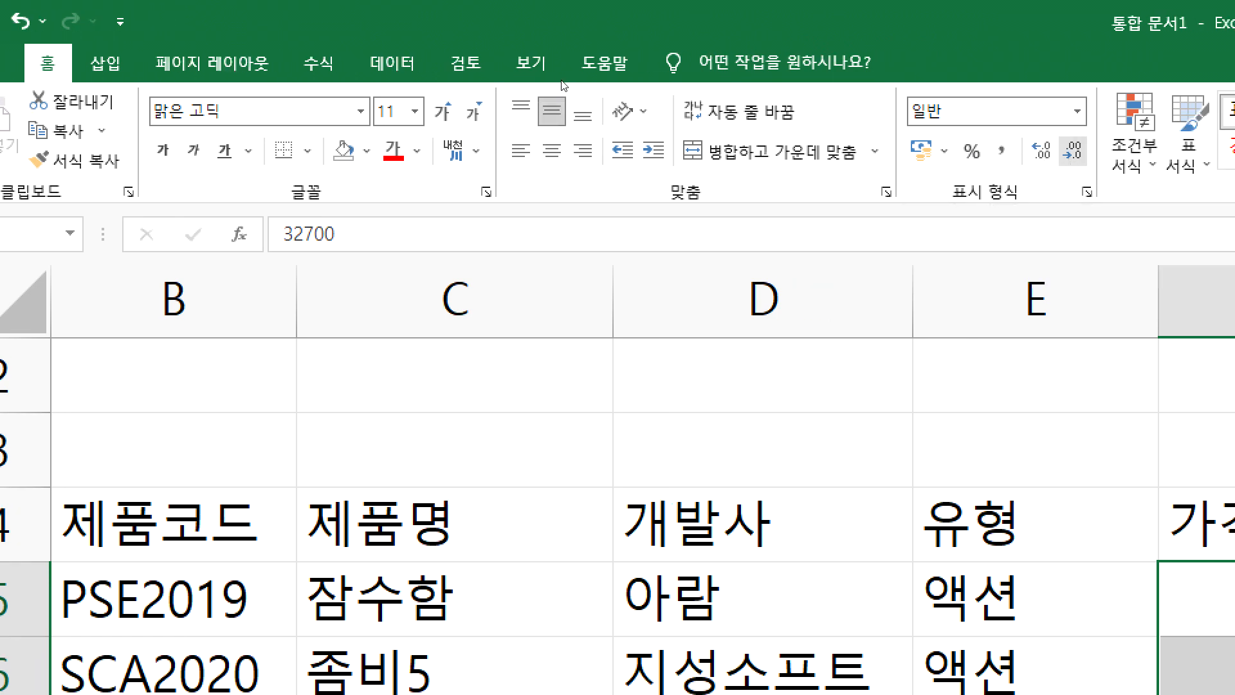
pyautogui.click(1002, 151)
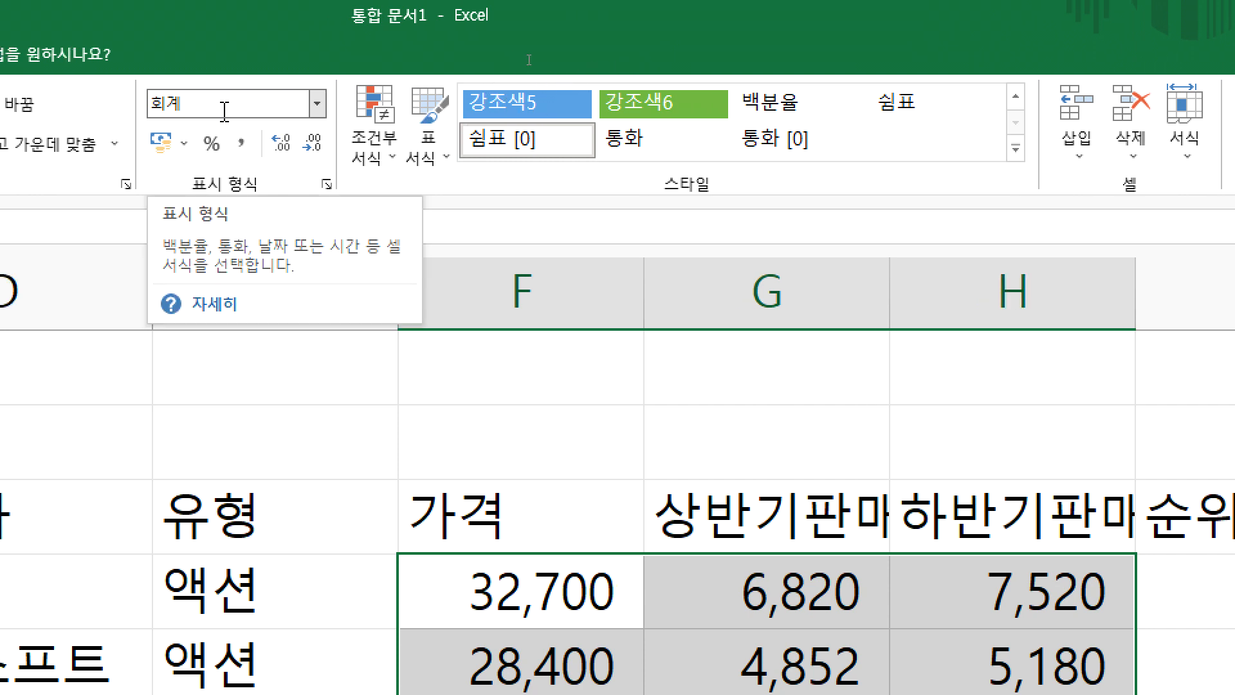
pyautogui.click(317, 103)
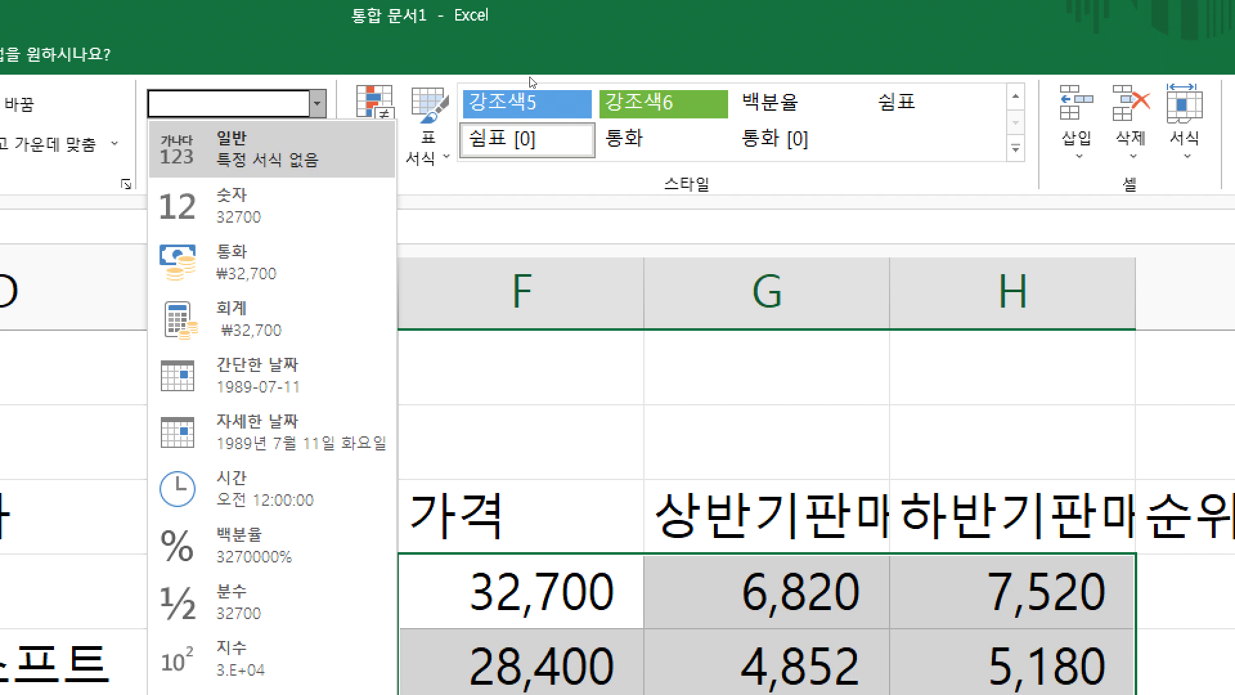
pyautogui.click(245, 146)
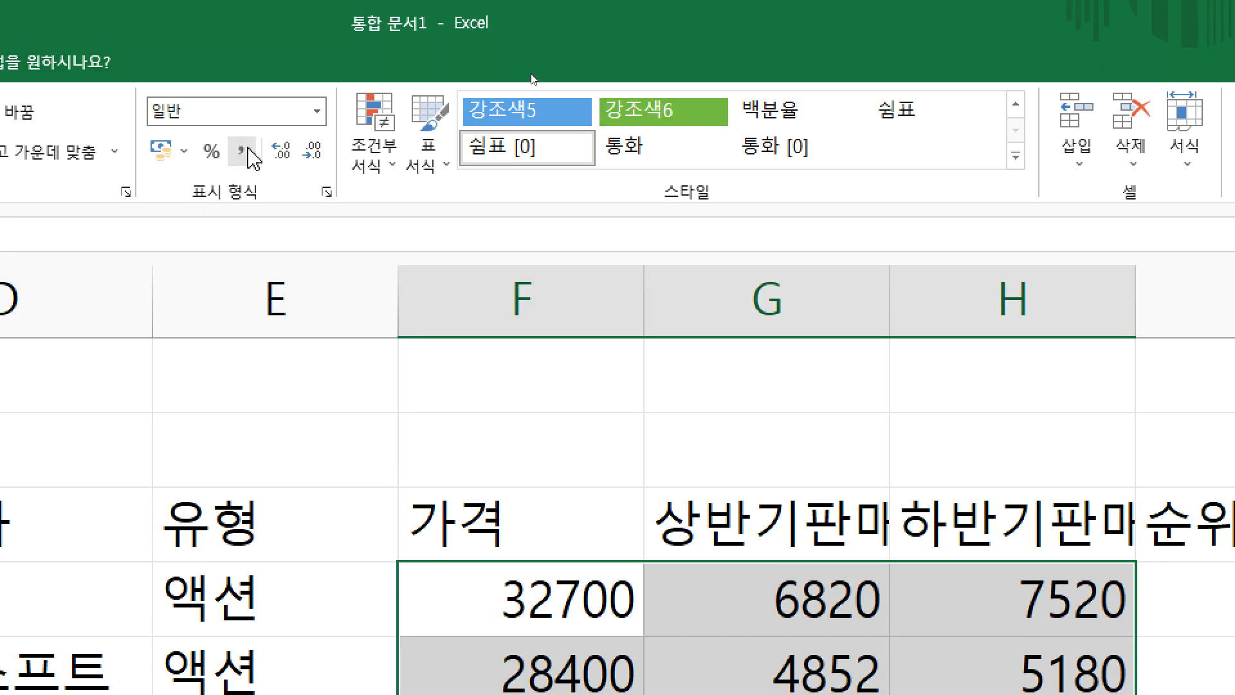
pyautogui.click(246, 149)
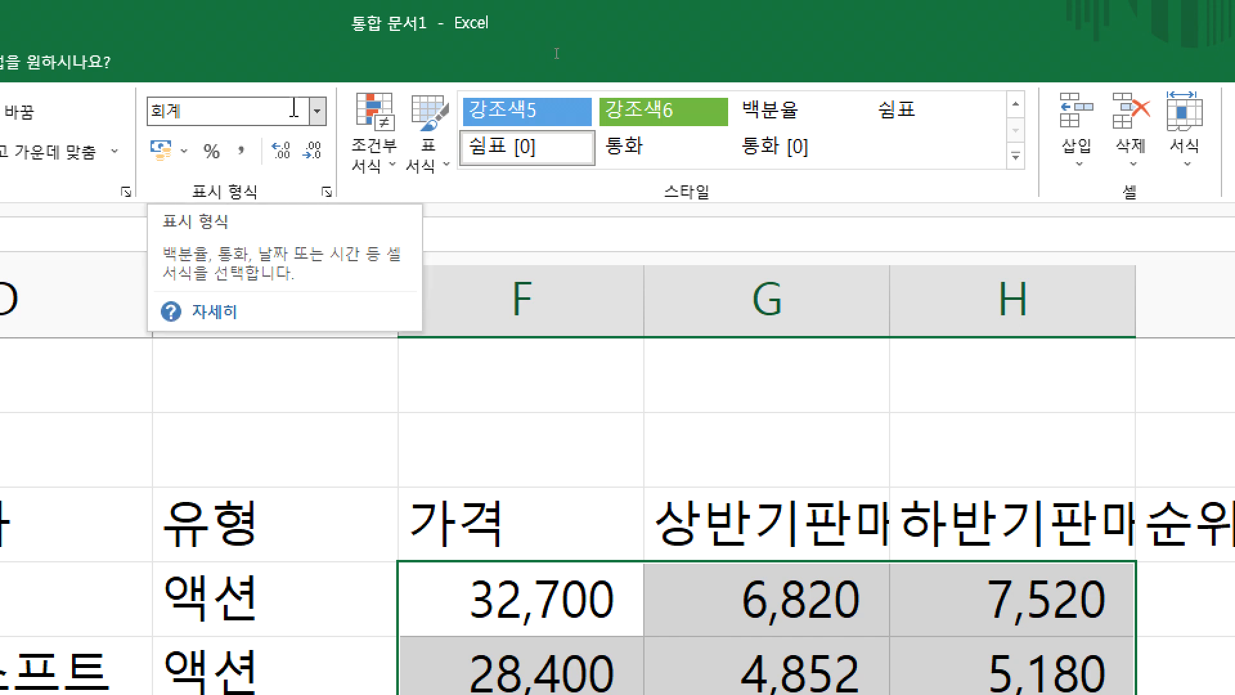
pyautogui.click(316, 113)
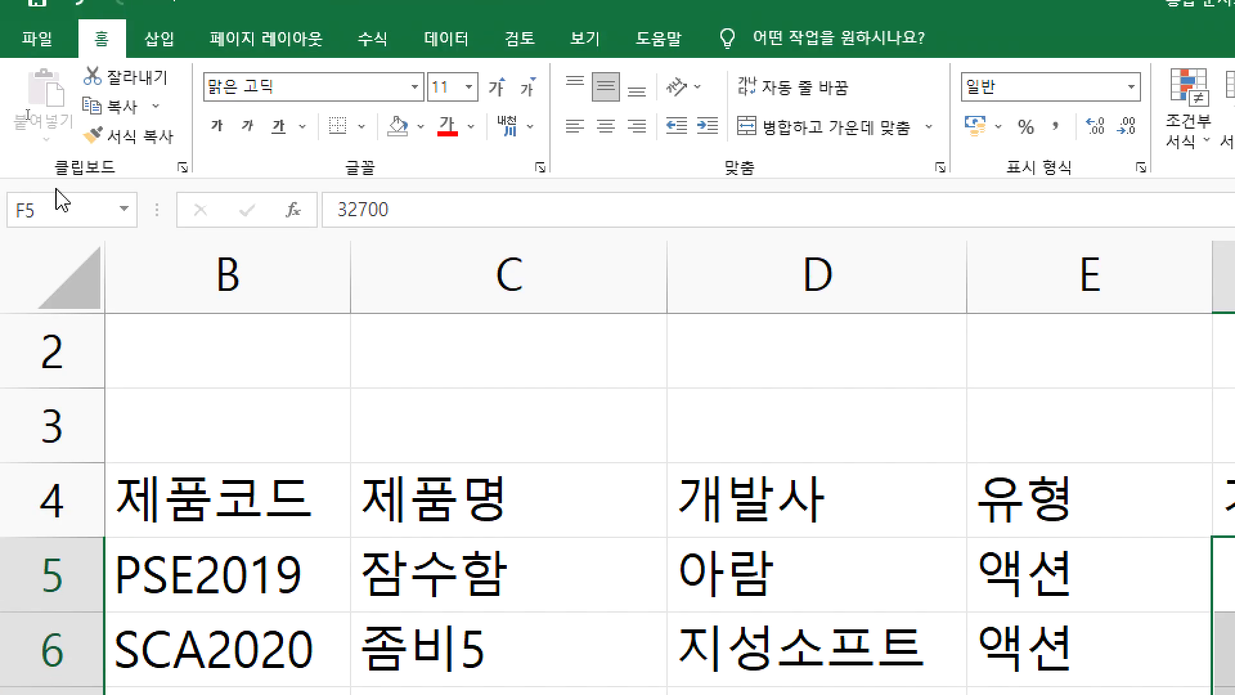
# Step: Center-align every cell on the 제1작업 sheet and apply the comma style to the price and sales figures
pyautogui.click(50, 262)
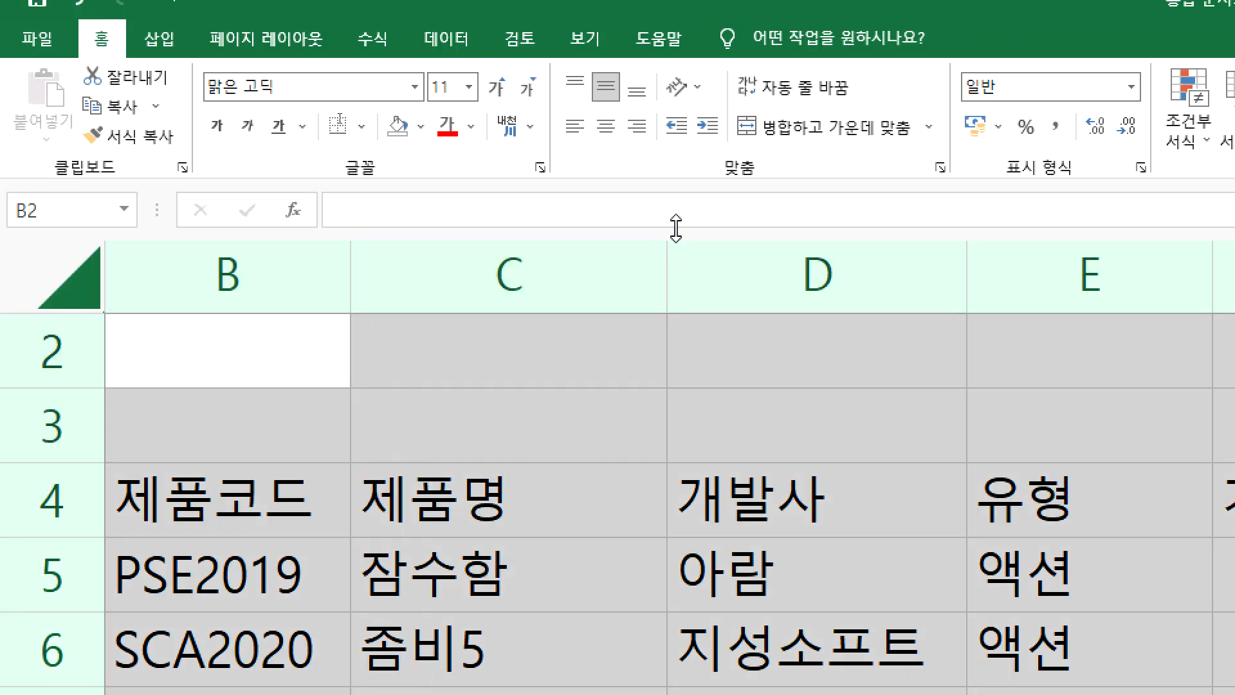
pyautogui.click(605, 126)
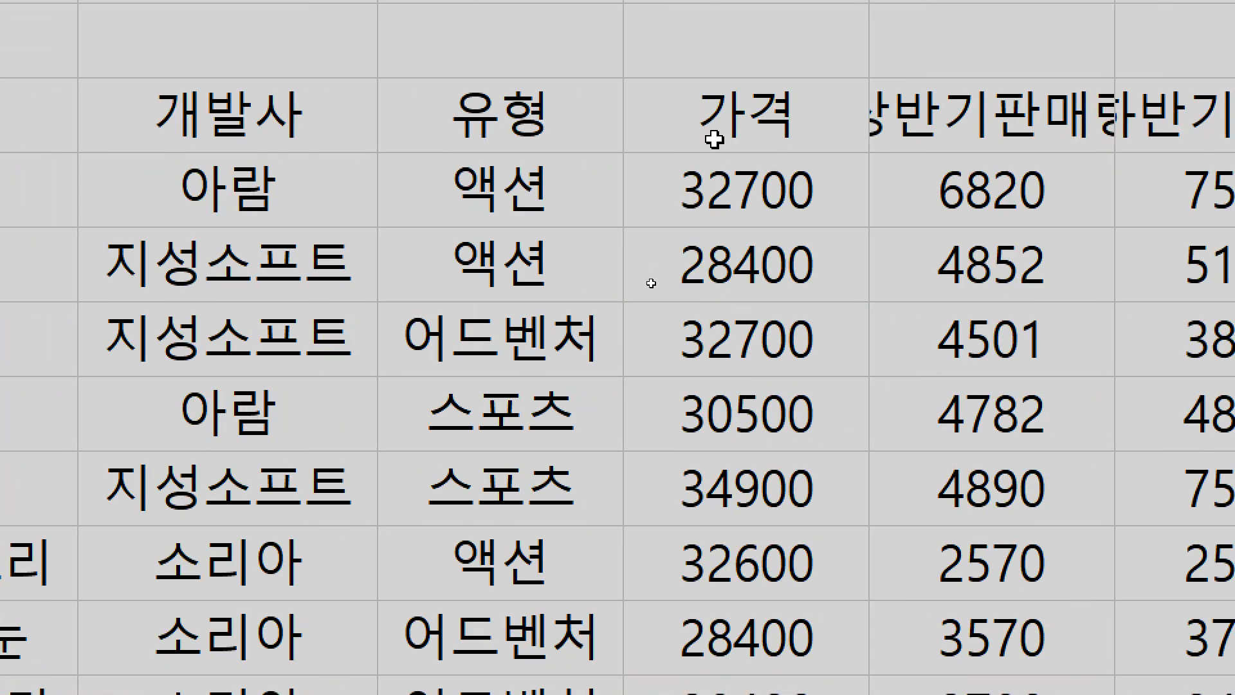
pyautogui.click(782, 189)
pyautogui.moveTo(783, 190); pyautogui.dragTo(1179, 682)
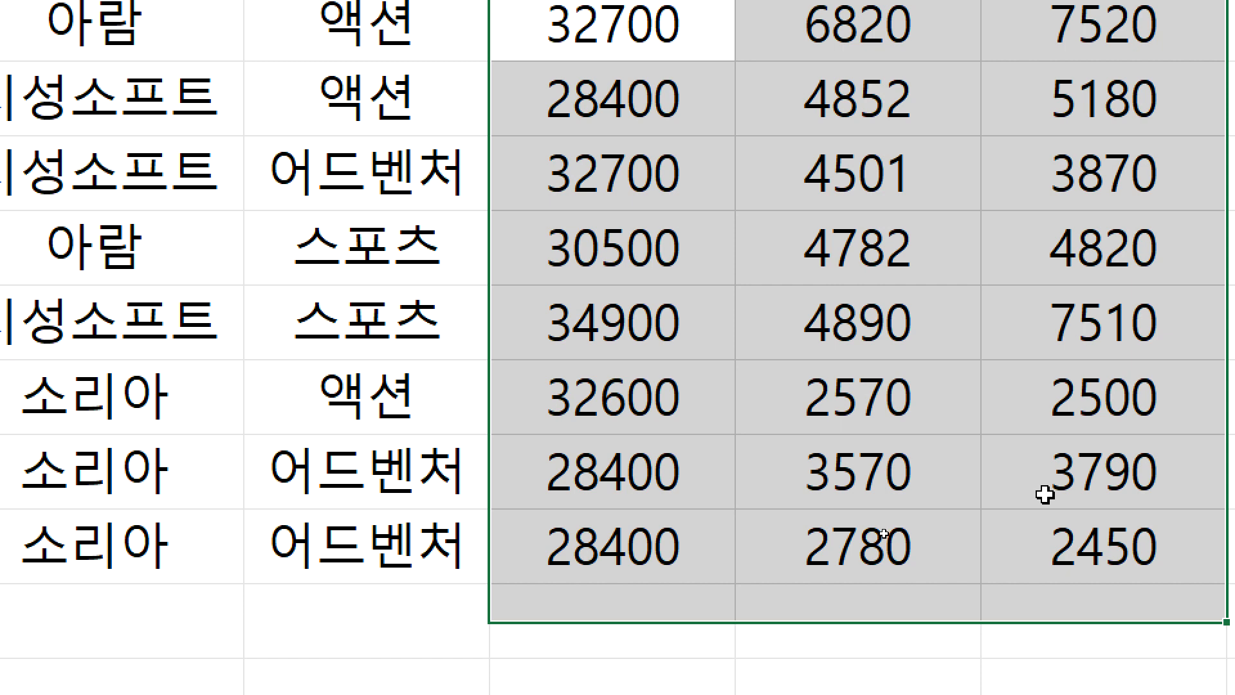
pyautogui.moveTo(1044, 494); pyautogui.dragTo(1054, 547)
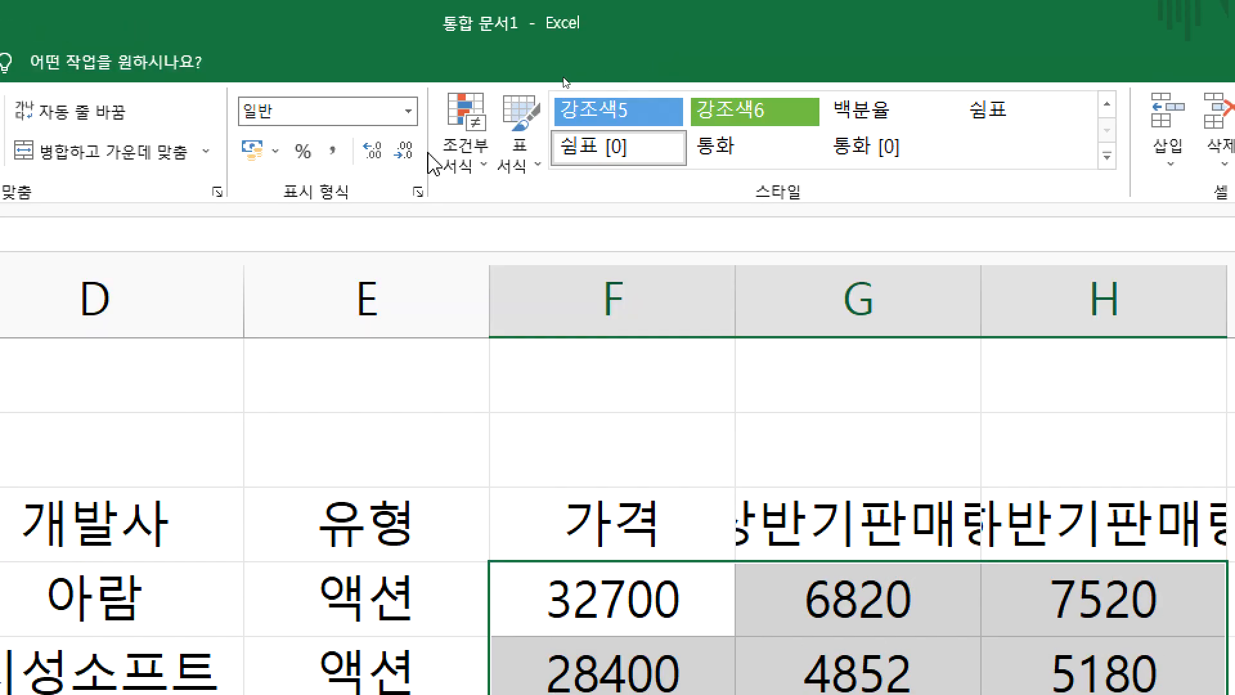
pyautogui.click(332, 150)
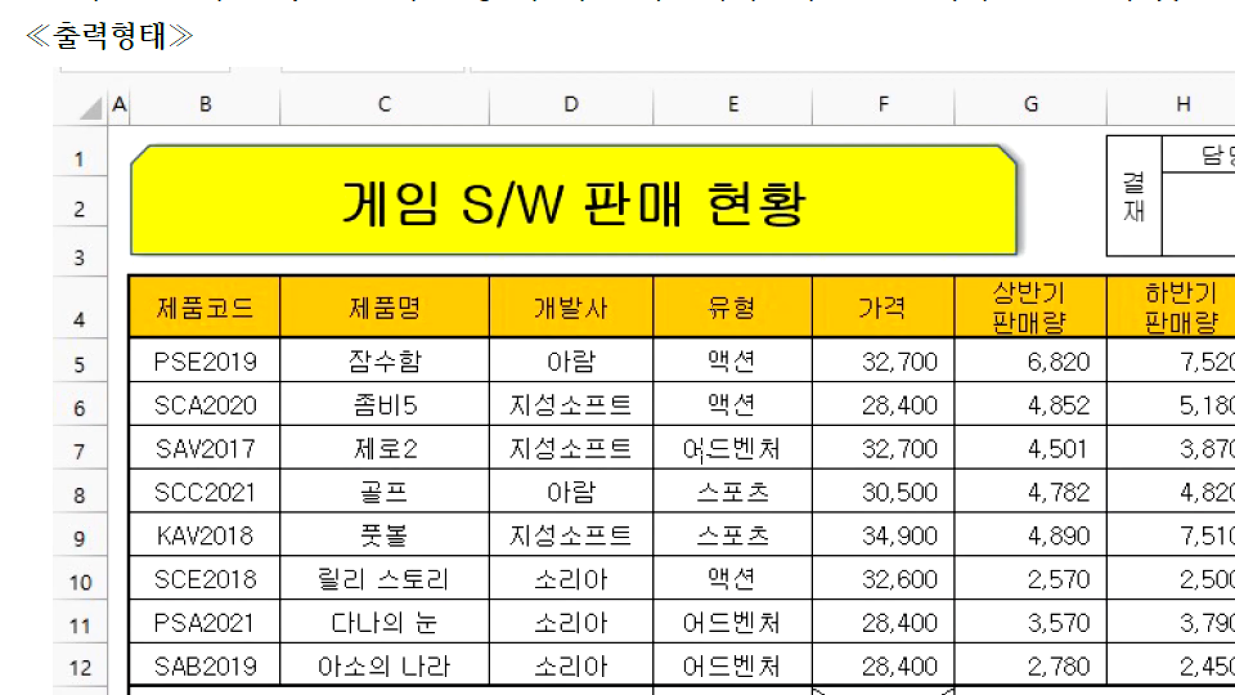
# Step: Review the PDF's output table and the notes on font and alignment rules, then return to the workbook
pyautogui.hotkey('alt', 'Tab')
pyautogui.hotkey('alt', 'Tab')
pyautogui.hotkey('alt', 'Tab')
pyautogui.hotkey('alt', 'Tab')
pyautogui.hotkey('alt', 'Tab')
pyautogui.hotkey('alt', 'Tab')
pyautogui.hotkey('alt', 'Tab')
pyautogui.hotkey('alt', 'Tab')
pyautogui.hotkey('alt', 'Tab')
pyautogui.hotkey('alt', 'Tab')
pyautogui.hotkey('alt', 'Tab')
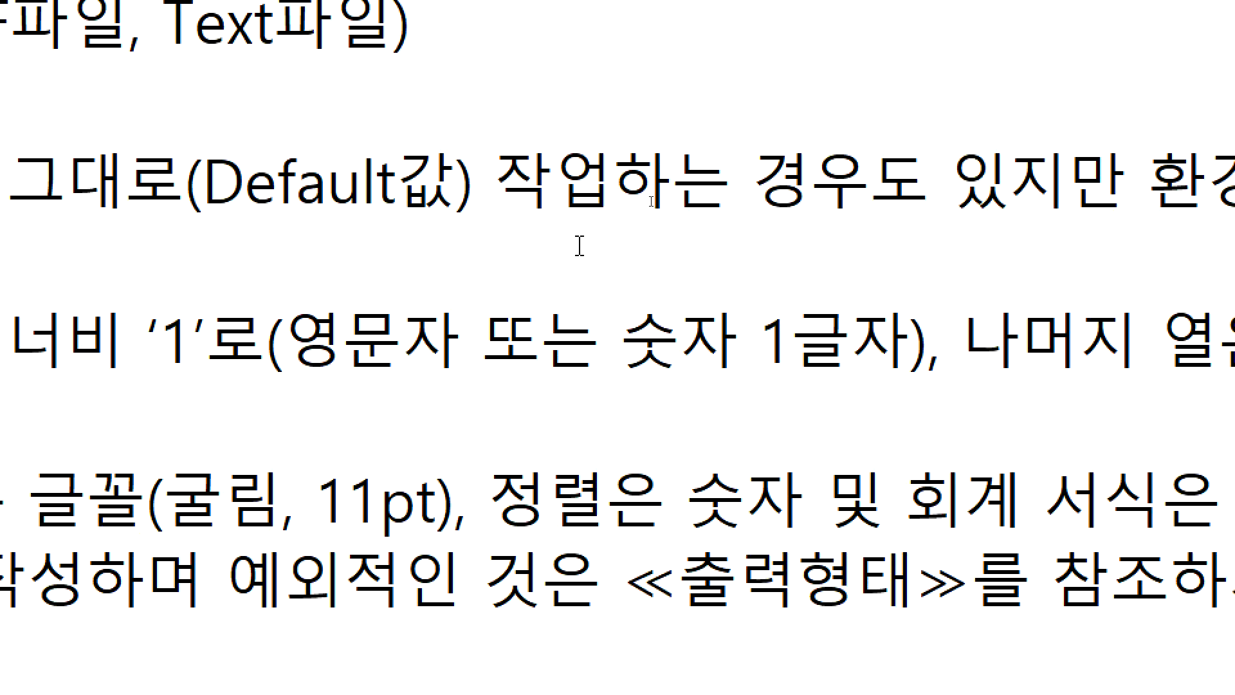
pyautogui.scroll(2, 578, 246)
pyautogui.scroll(-2, 551, 349)
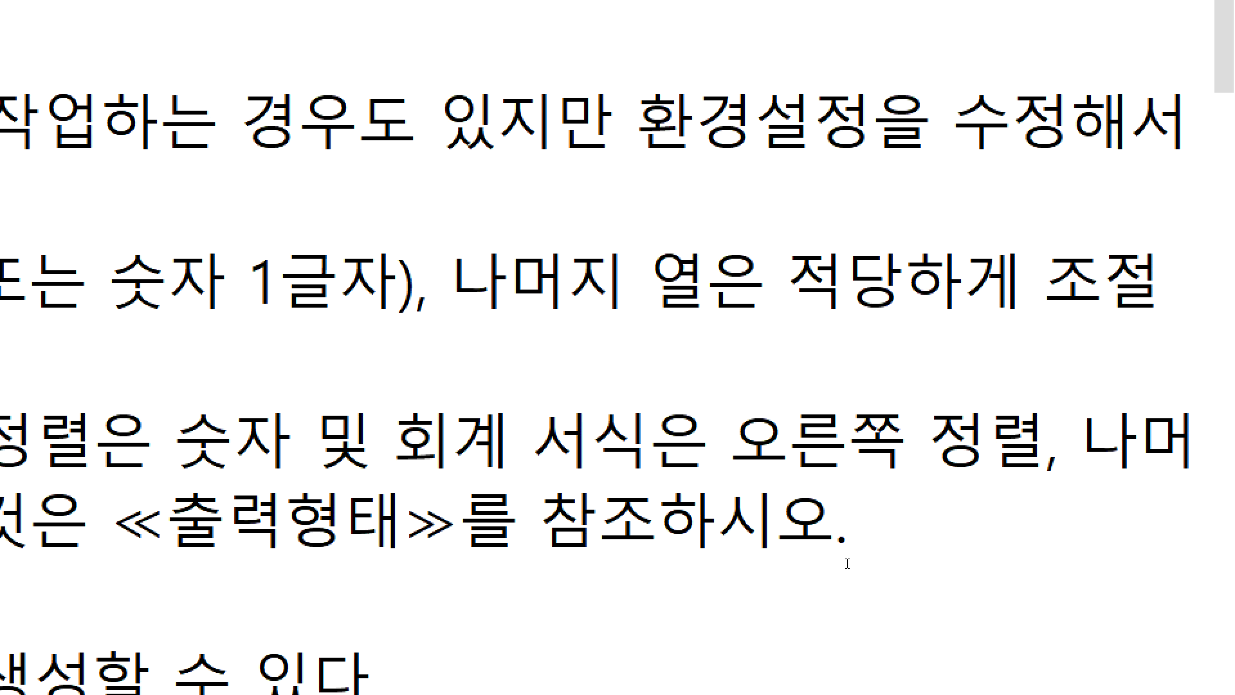
pyautogui.hotkey('alt', 'Tab')
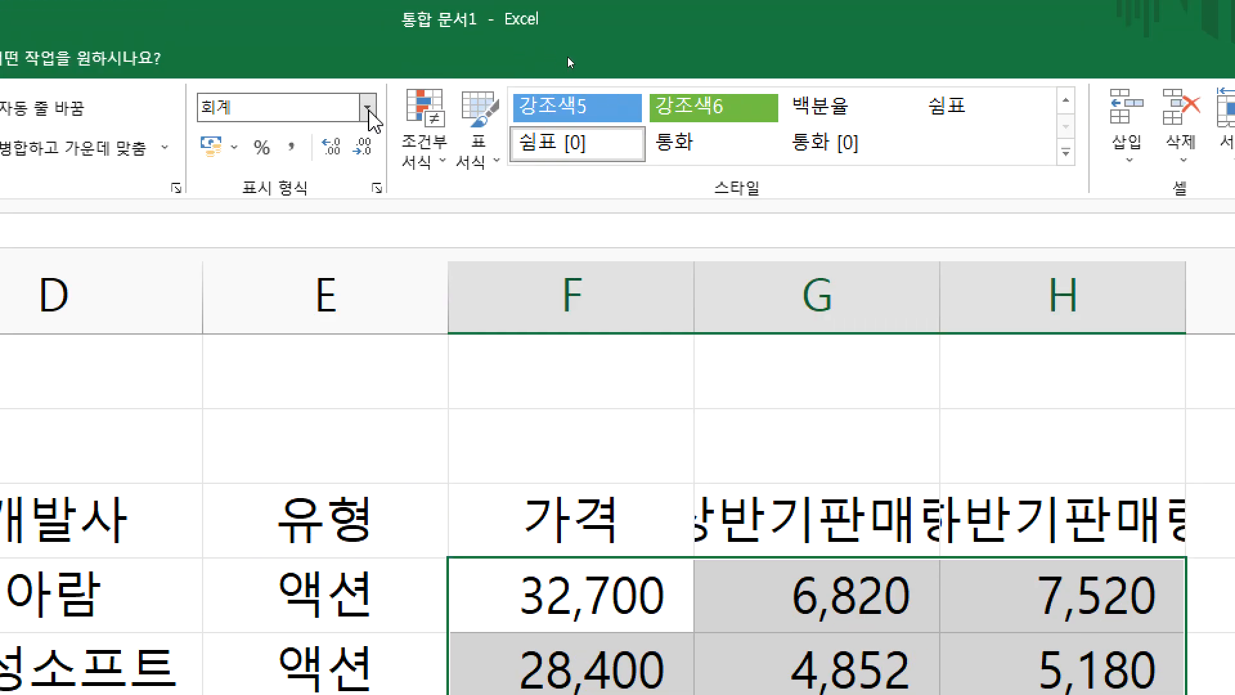
# Step: Reset the selected price and sales figures to the 일반 format and reapply the comma style
pyautogui.click(366, 52)
pyautogui.click(283, 153)
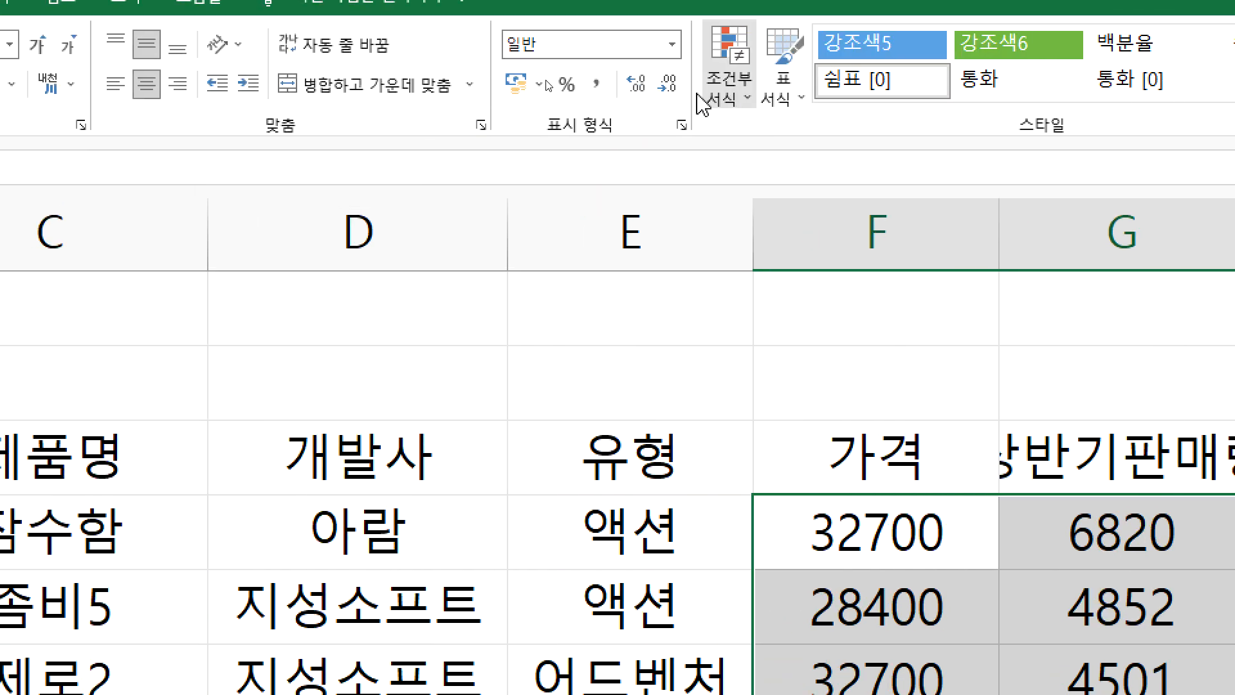
pyautogui.click(596, 86)
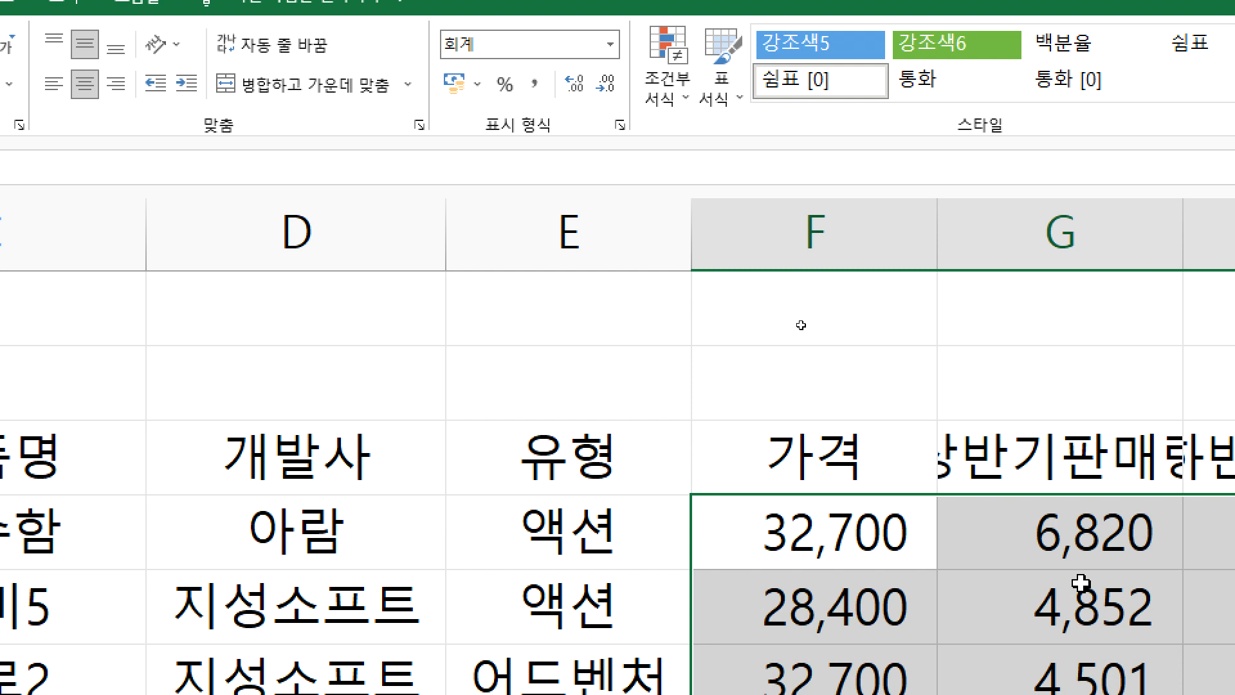
# Step: Break the header in G4 into two lines, 상반기 above 판매량, without a blank line between them
pyautogui.doubleClick(1061, 458)
pyautogui.hotkey('alt', 'Return')
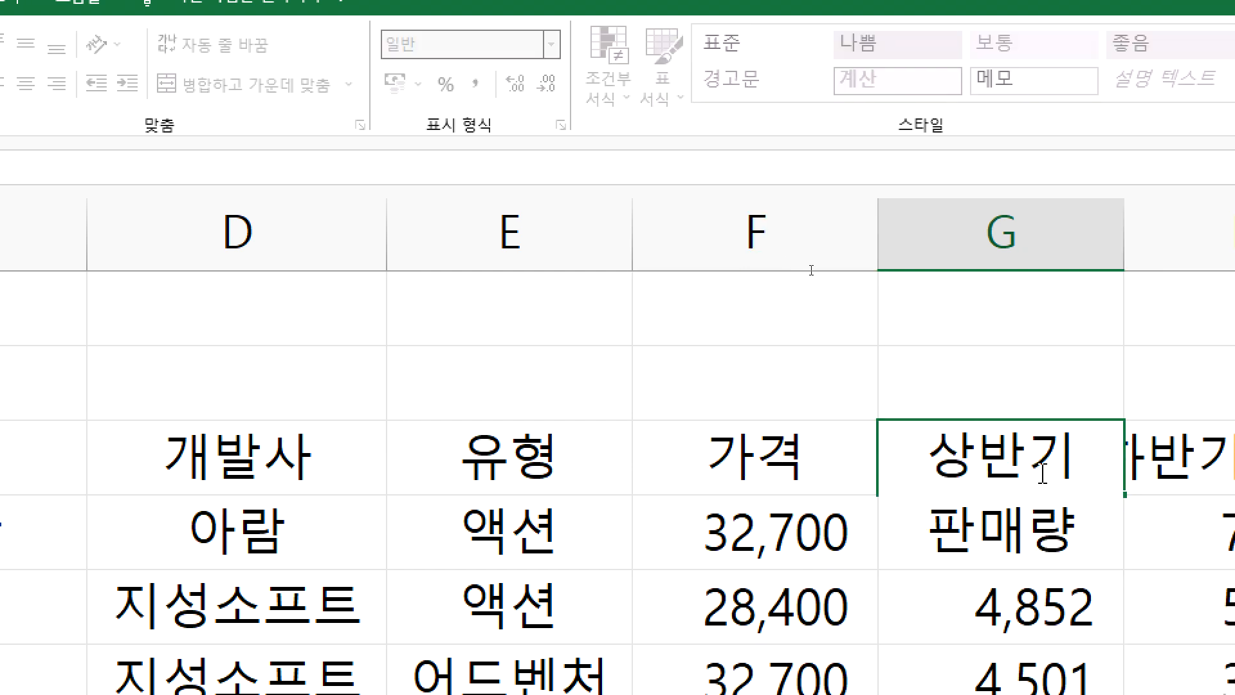
pyautogui.press('End')
pyautogui.hotkey('alt', 'Return')
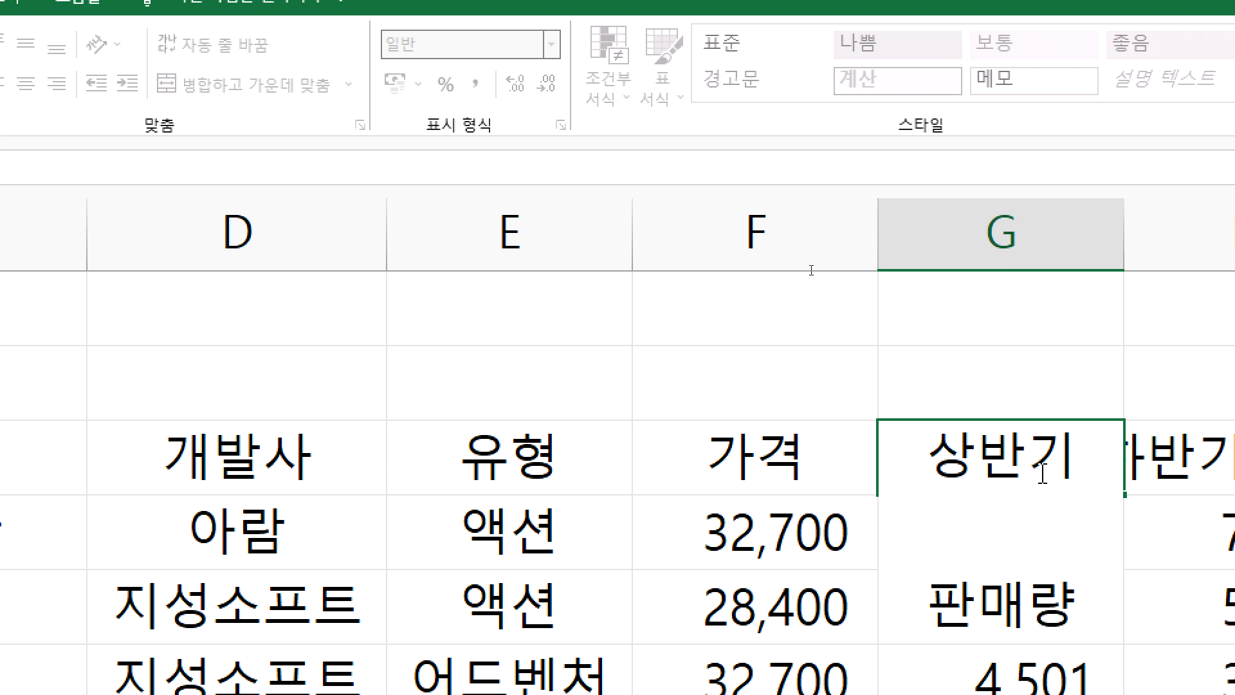
pyautogui.press('Delete')
pyautogui.press('Return')
pyautogui.press('Up')
# Step: Break the header in H4 into two lines, 하반기 above 판매량, without a blank line between them
pyautogui.press('Right')
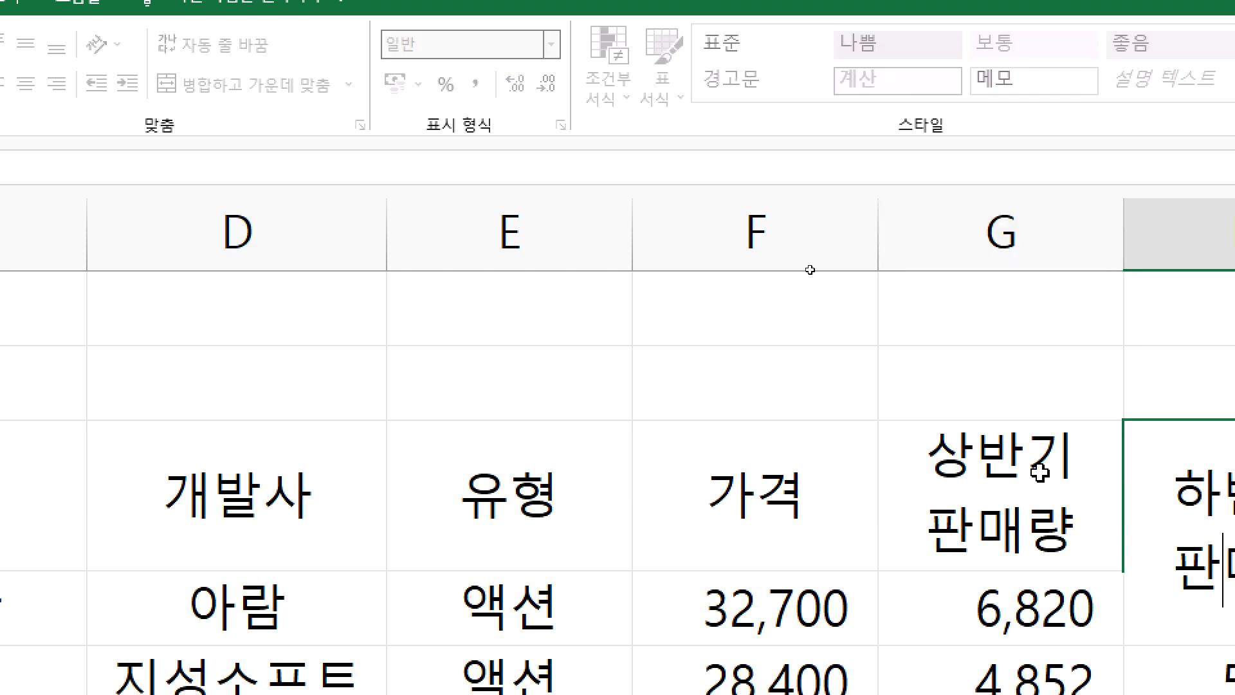
pyautogui.hotkey('alt', 'Return')
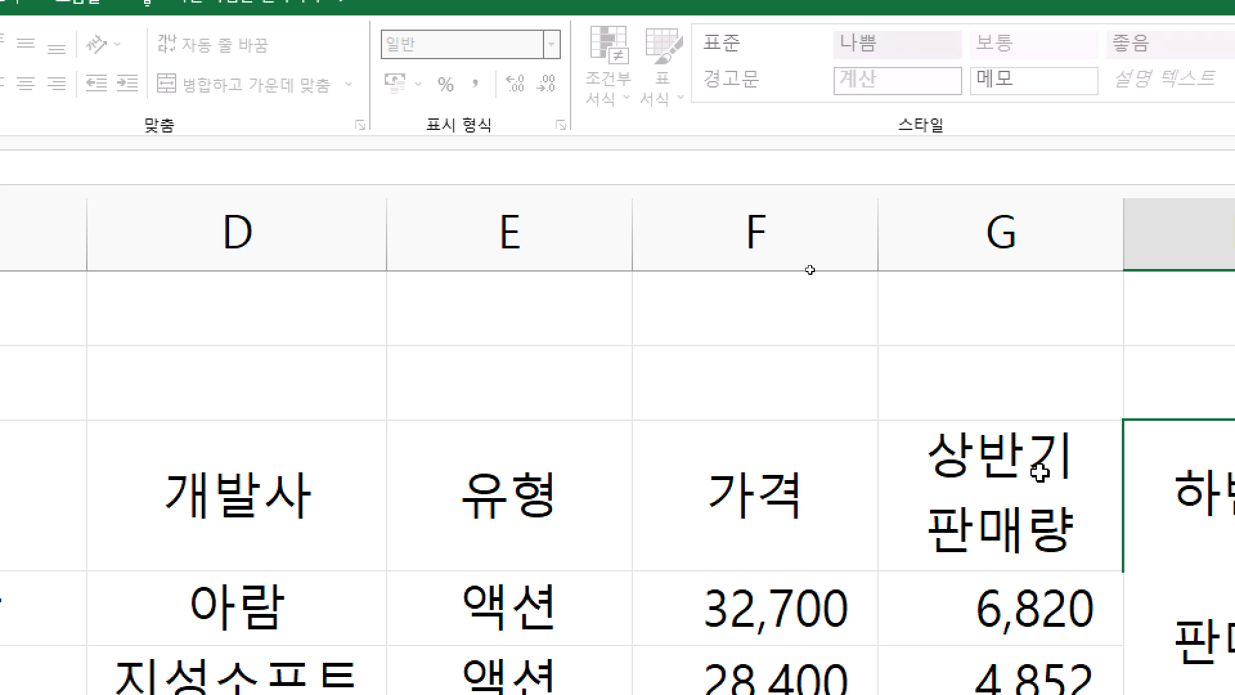
pyautogui.press('BackSpace')
pyautogui.press('Return')
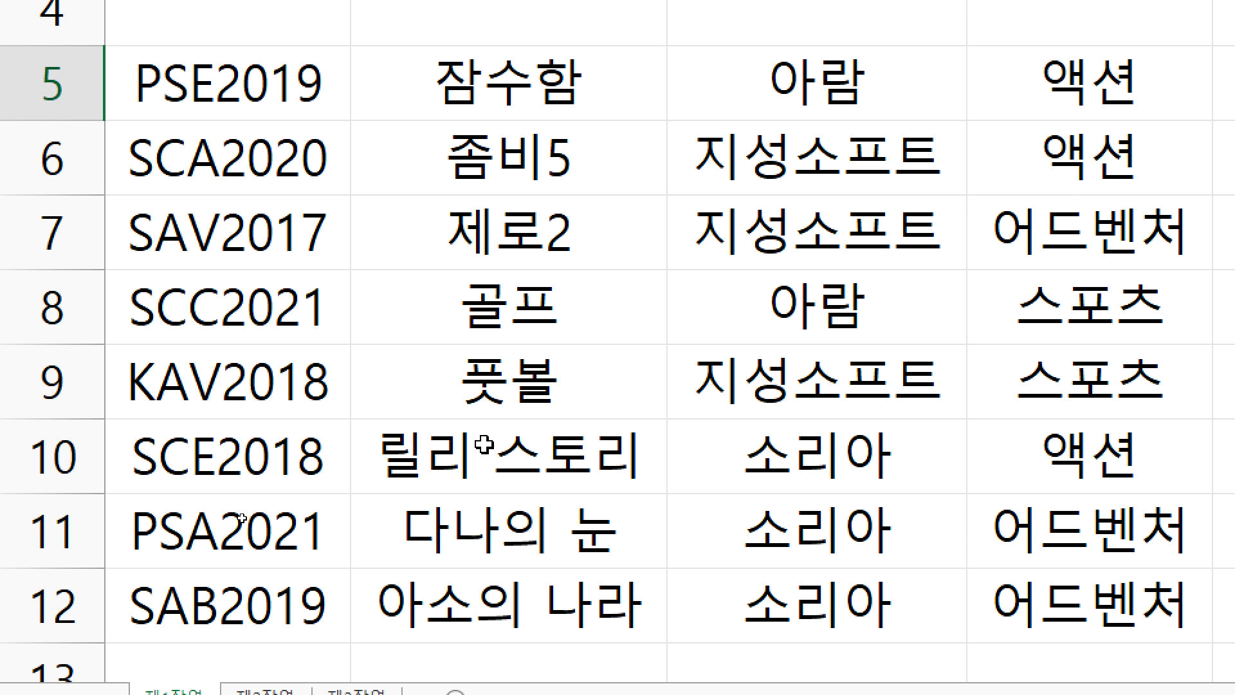
# Step: Narrow column C (제품명) and column D (개발사) by hand
pyautogui.click(469, 460)
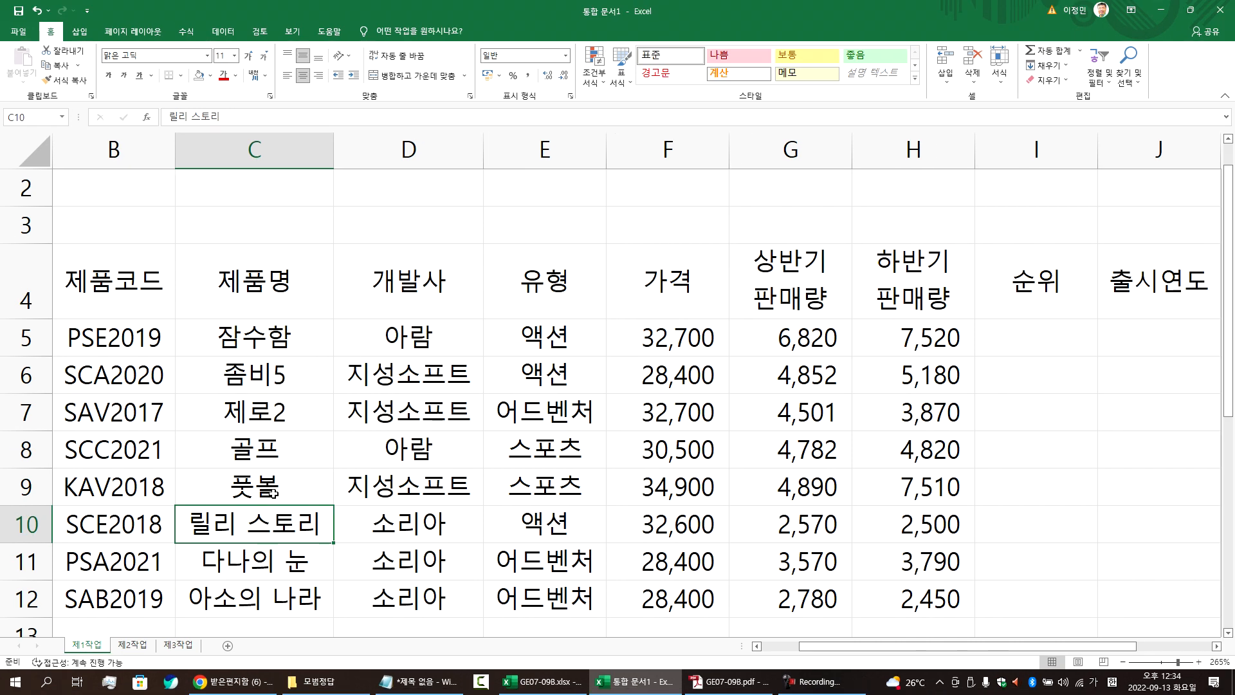
pyautogui.moveTo(332, 158); pyautogui.dragTo(294, 159)
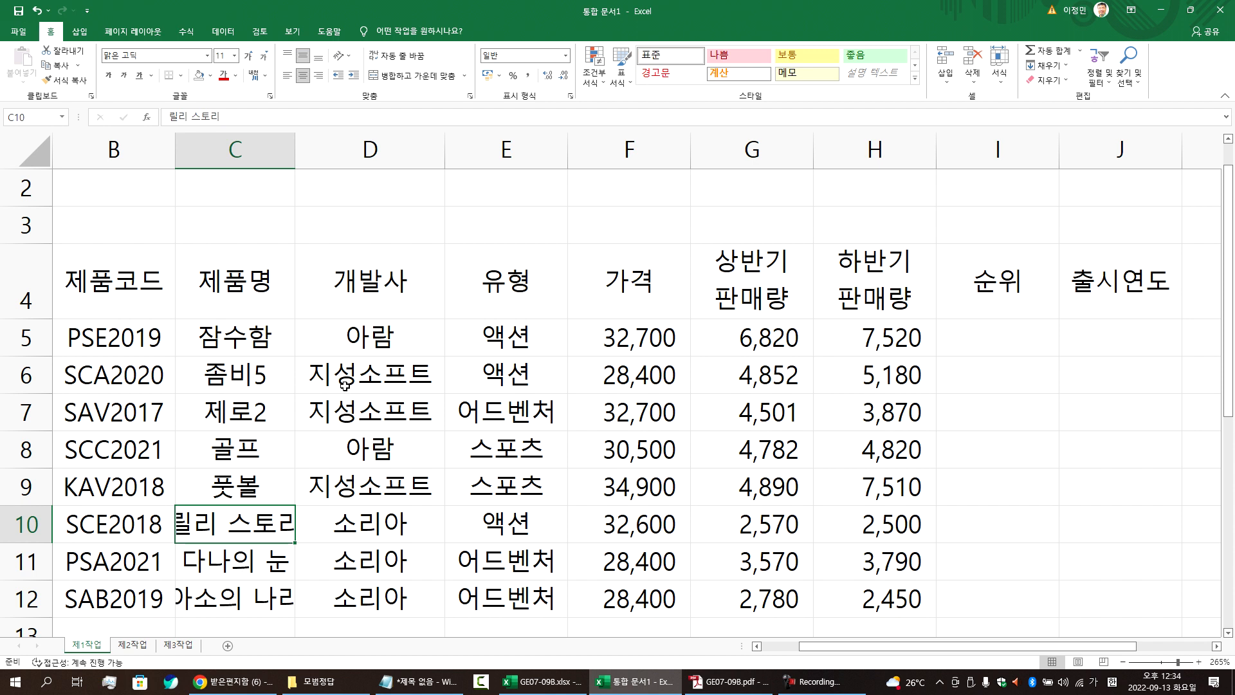
pyautogui.moveTo(444, 158); pyautogui.dragTo(429, 158)
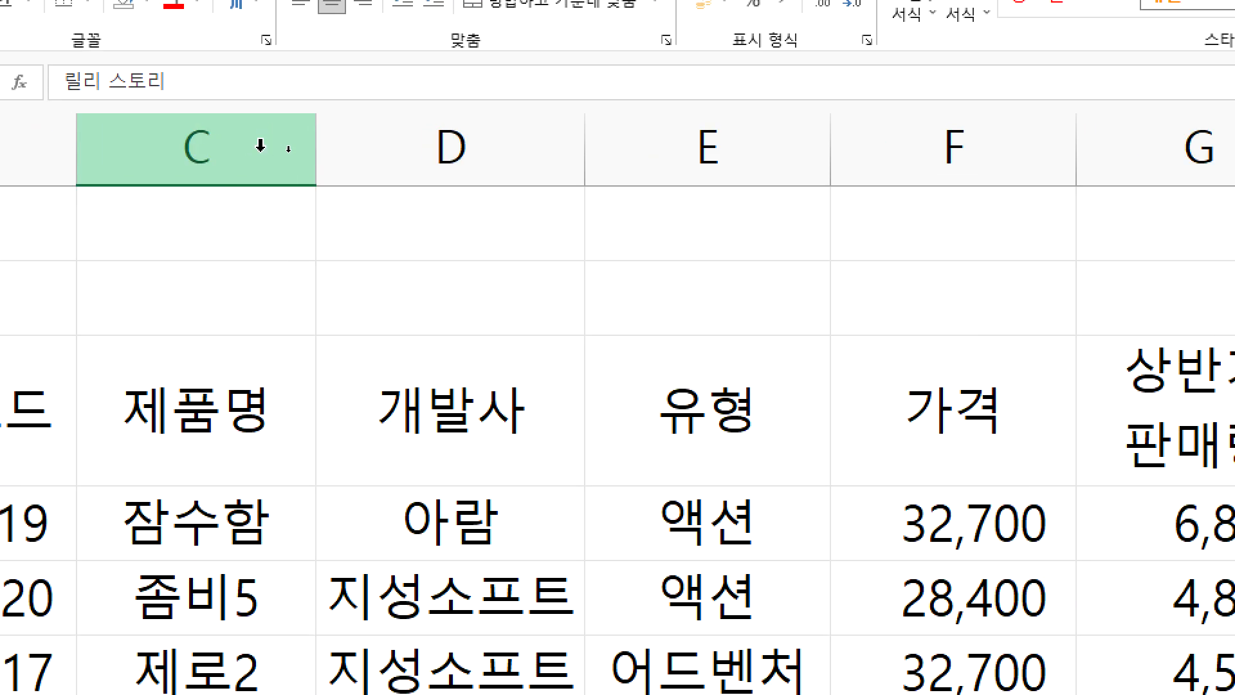
# Step: Try auto-fitting columns C and D to their contents, undo both, and restore only column C's fitted width
pyautogui.doubleClick(302, 154)
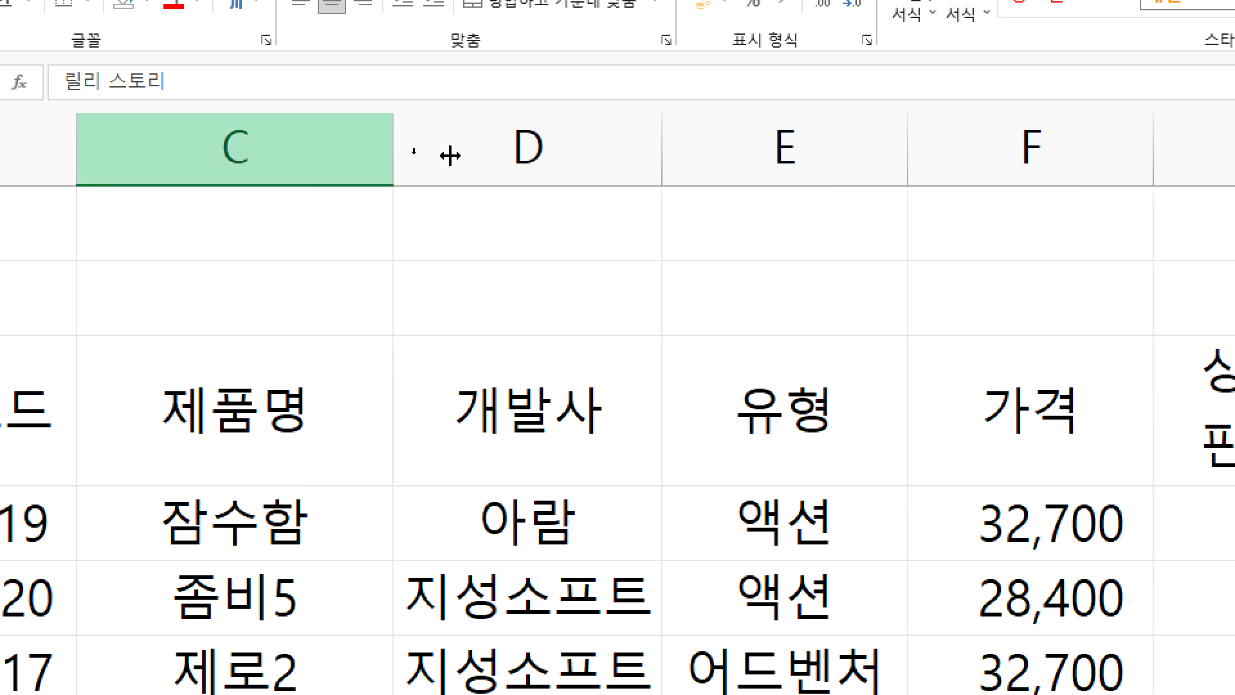
pyautogui.doubleClick(660, 153)
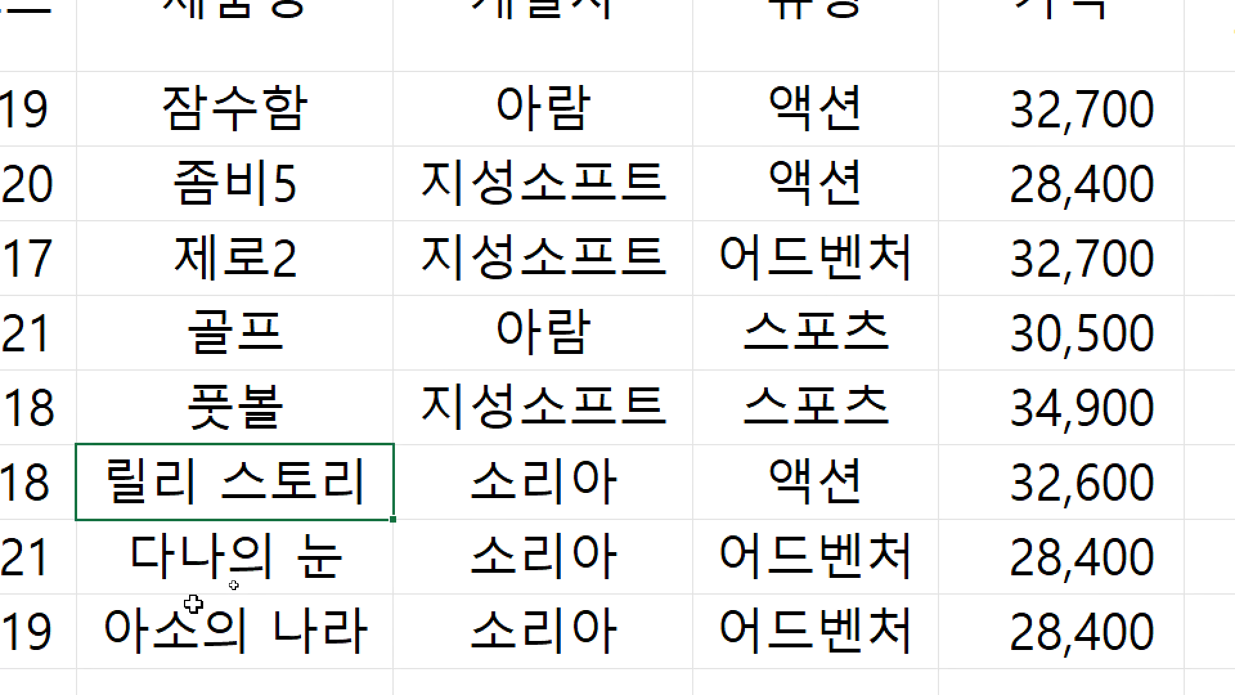
pyautogui.hotkey('ctrl', 'z')
pyautogui.hotkey('ctrl', 'z')
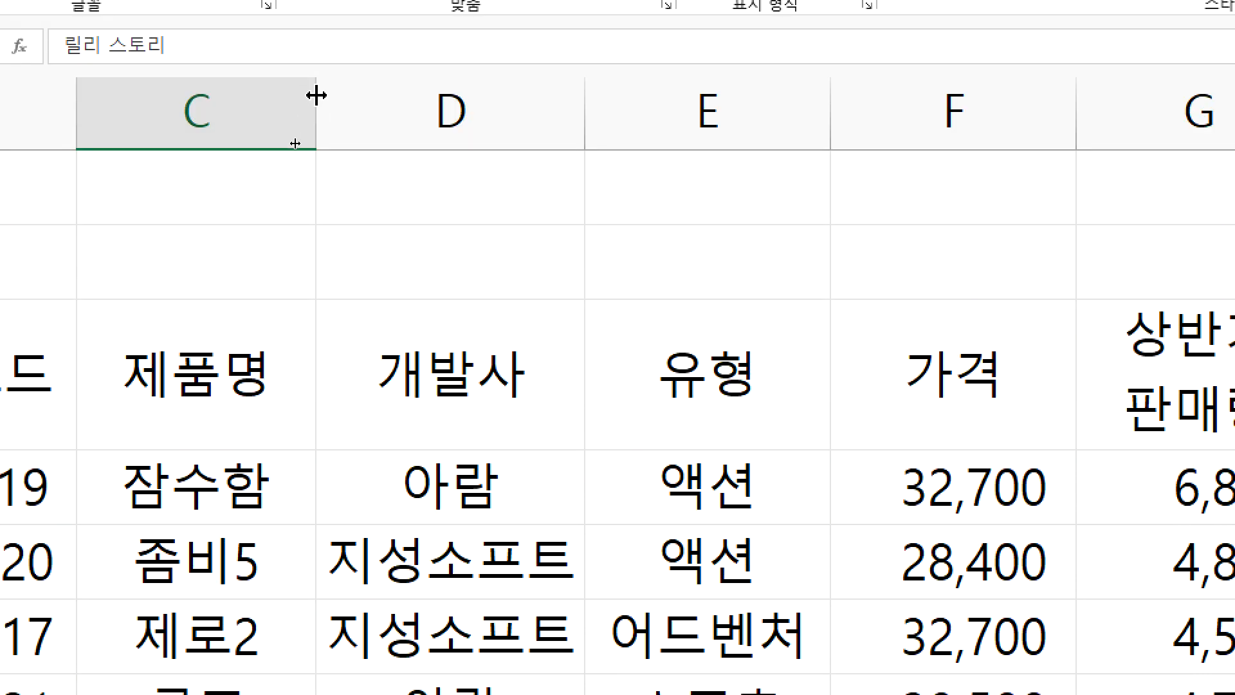
pyautogui.hotkey('ctrl', 'y')
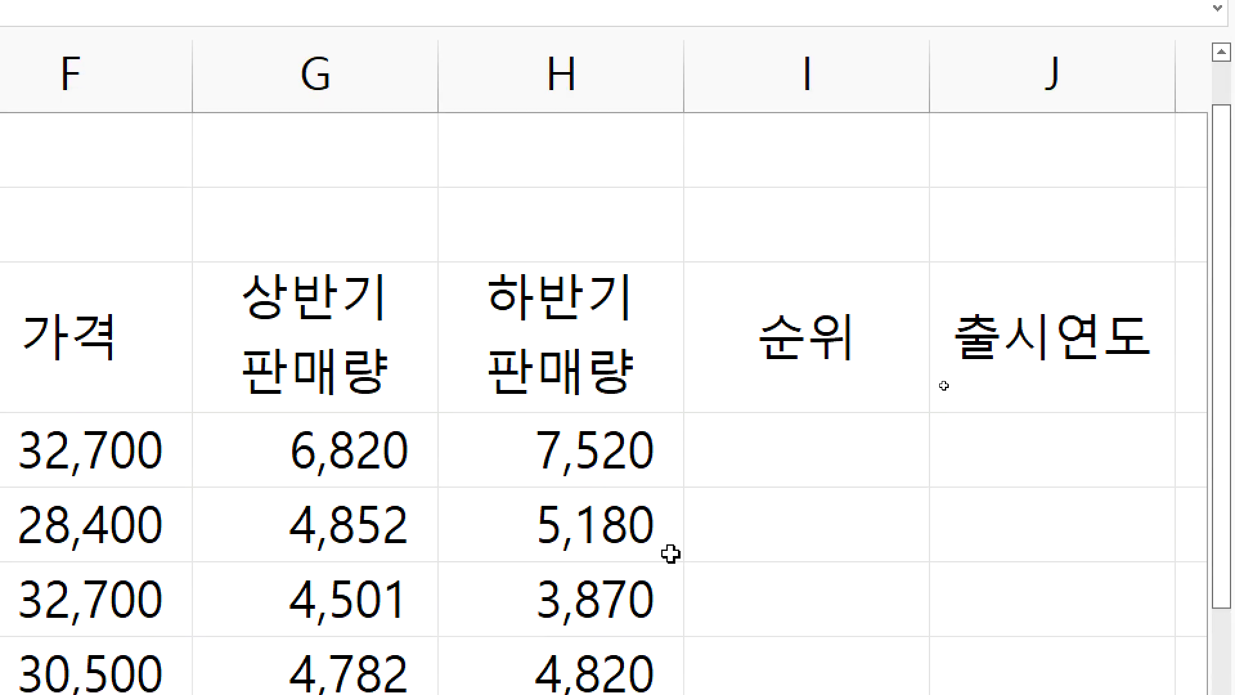
# Step: Try auto-fitting column I (순위) and column F (가격) to their contents, and undo both changes
pyautogui.click(887, 84)
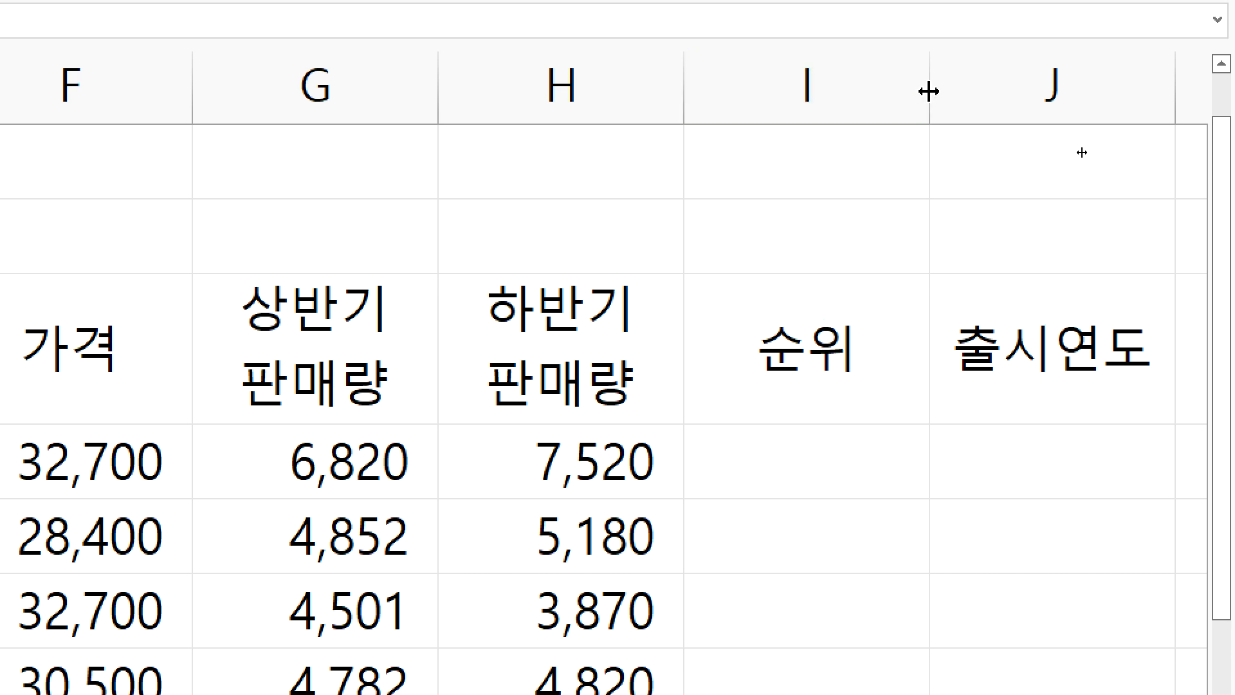
pyautogui.doubleClick(928, 77)
pyautogui.click(930, 74)
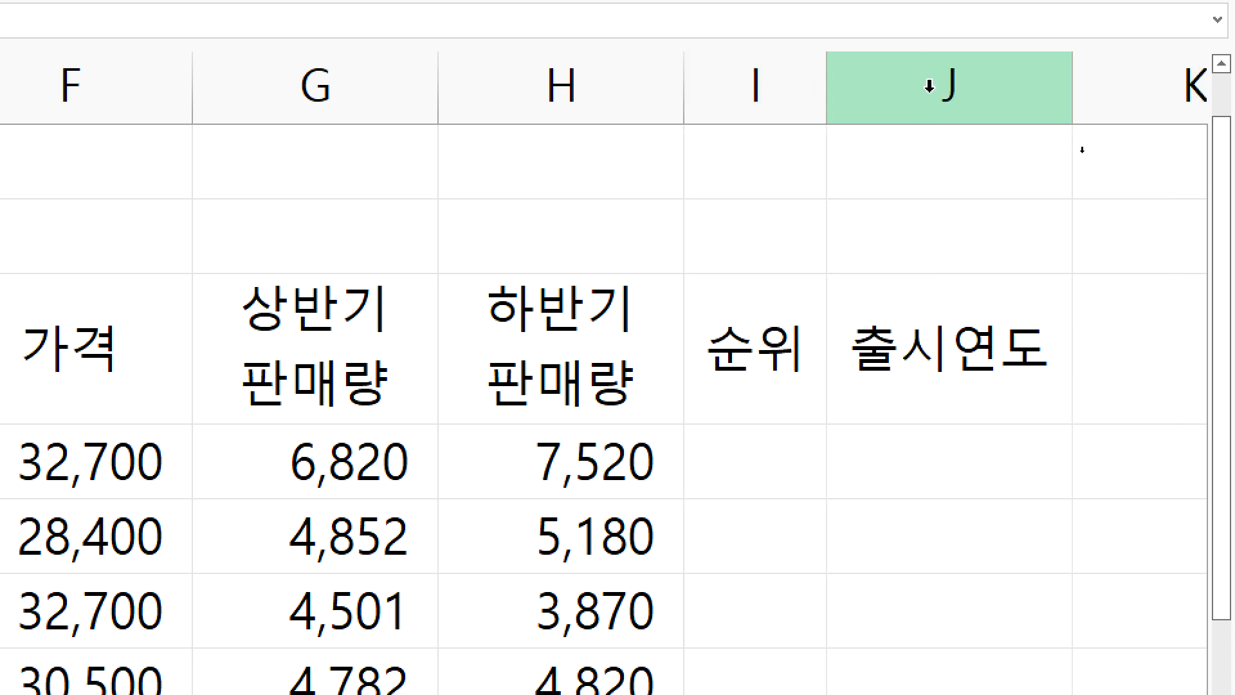
pyautogui.hotkey('ctrl', 'z')
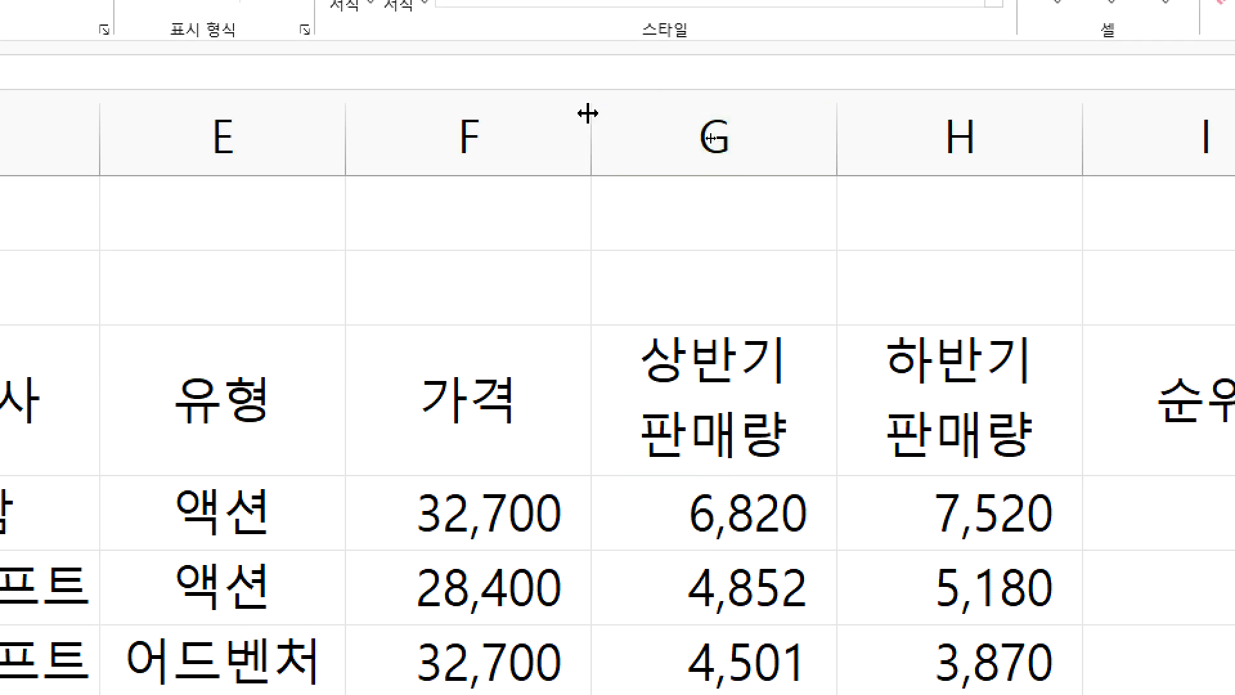
pyautogui.doubleClick(588, 128)
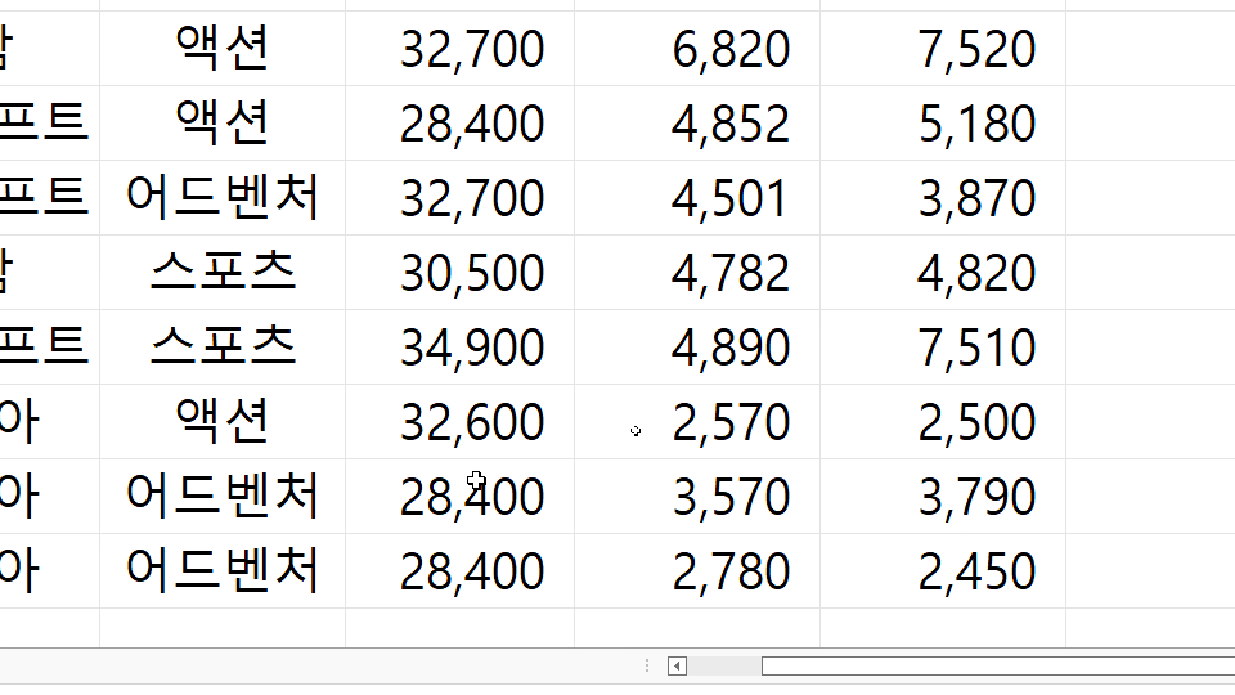
pyautogui.click(1071, 126)
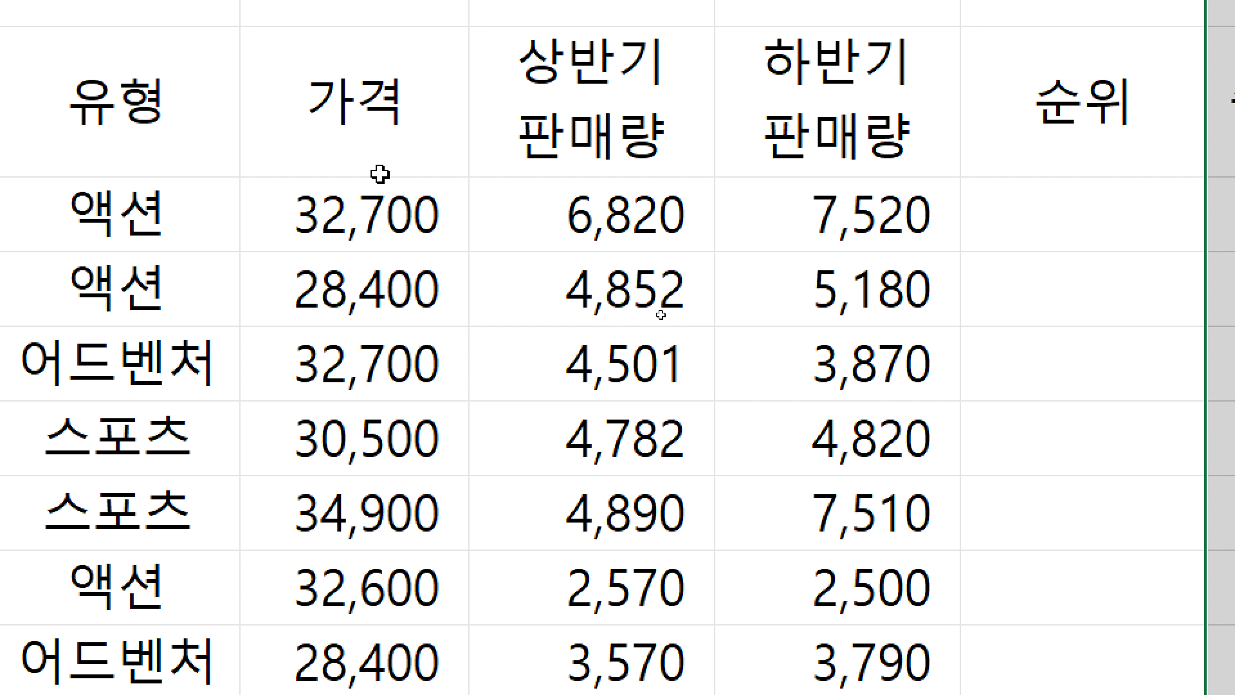
pyautogui.hotkey('ctrl', 'z')
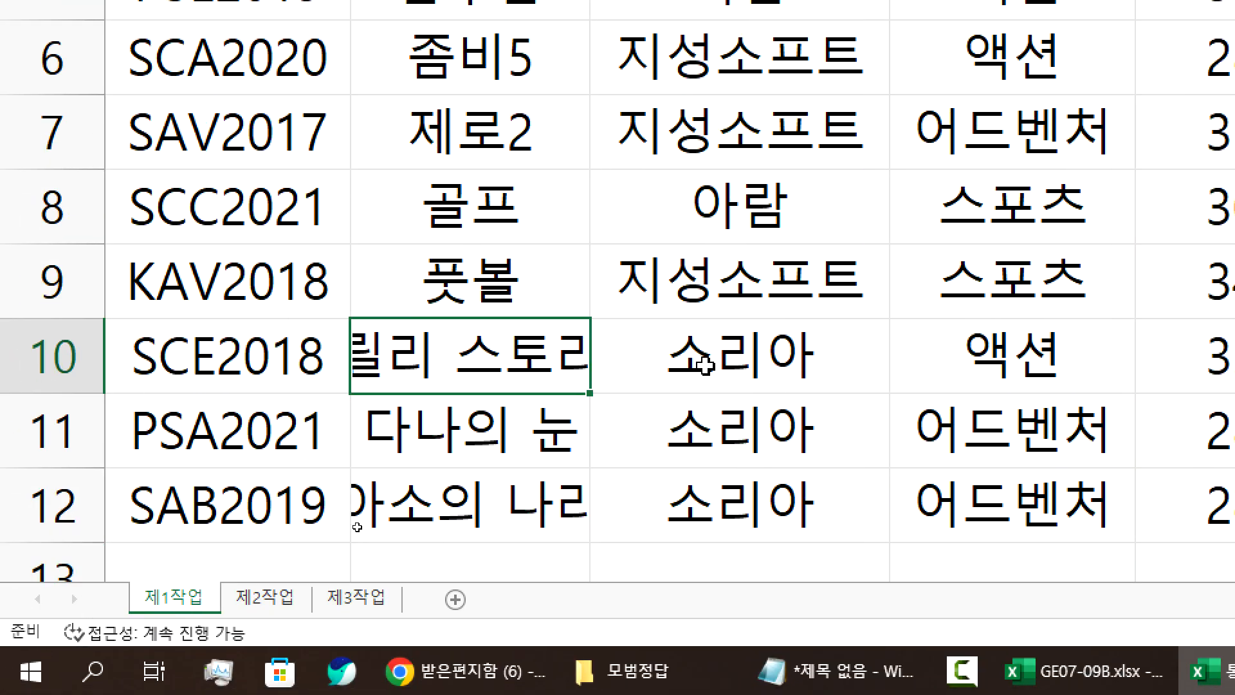
# Step: Try wider and narrower widths for column C (제품명) by hand, and finally auto-fit it to its contents
pyautogui.moveTo(580, 86); pyautogui.dragTo(667, 87)
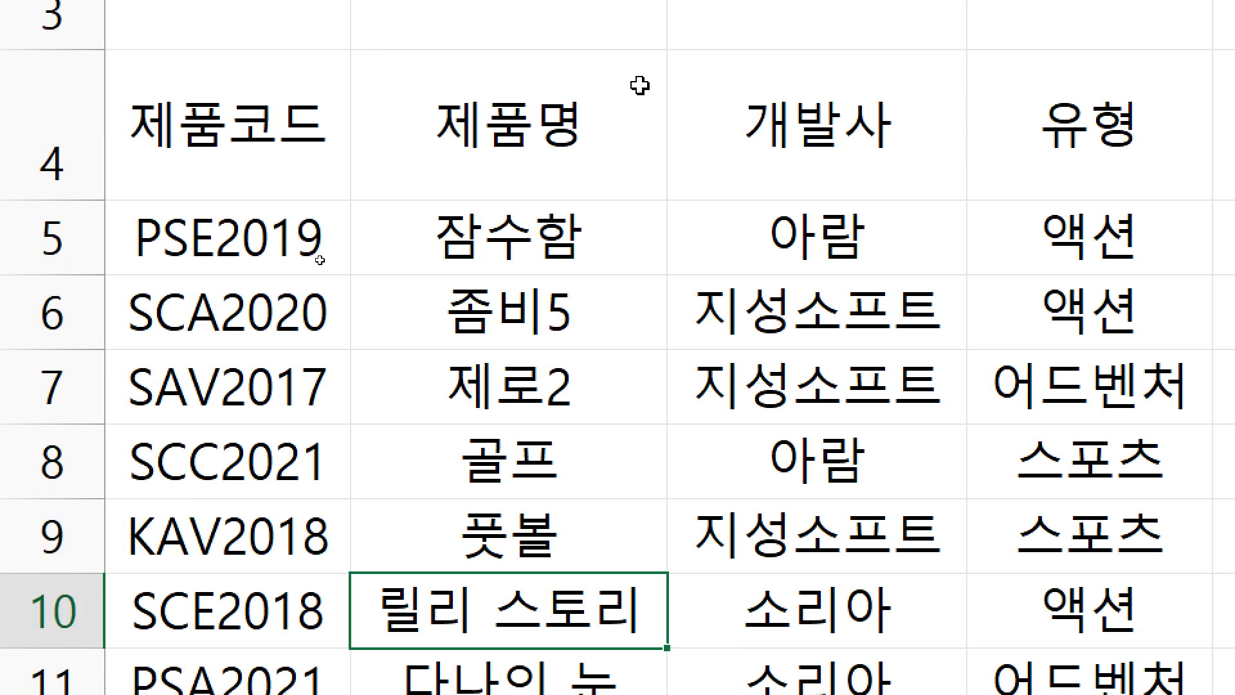
pyautogui.moveTo(670, 86); pyautogui.dragTo(868, 86)
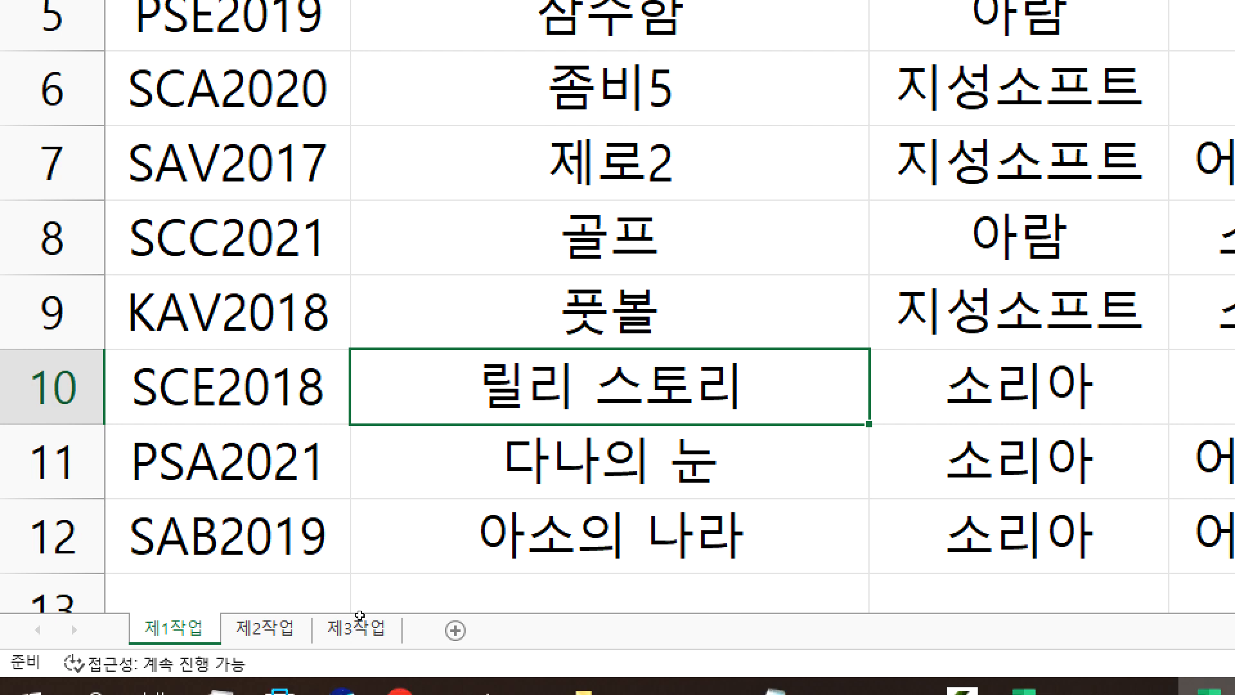
pyautogui.hotkey('ctrl', 'z')
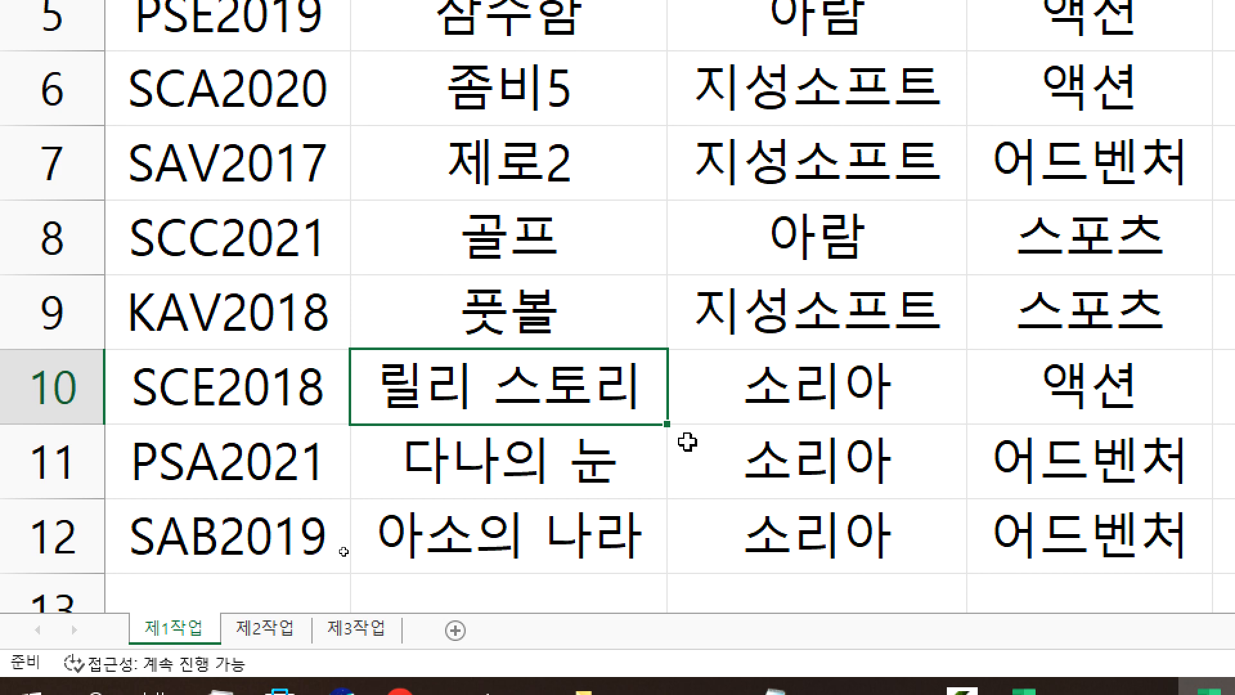
pyautogui.moveTo(663, 86); pyautogui.dragTo(573, 91)
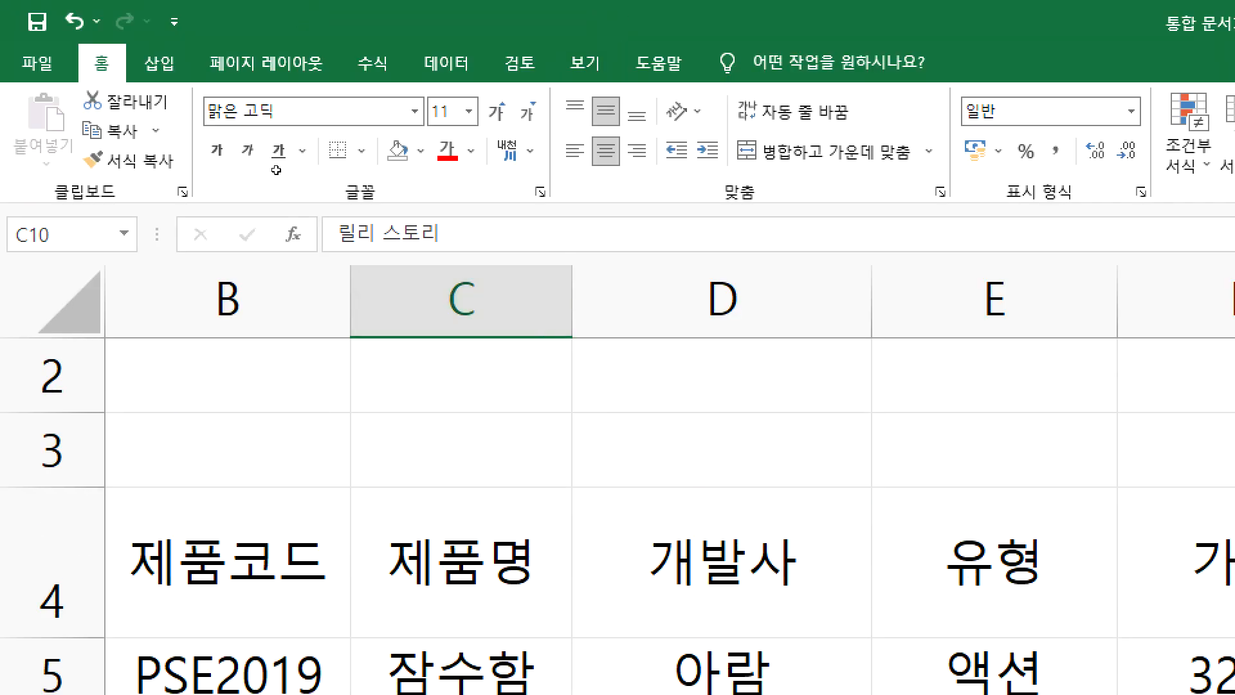
pyautogui.doubleClick(577, 305)
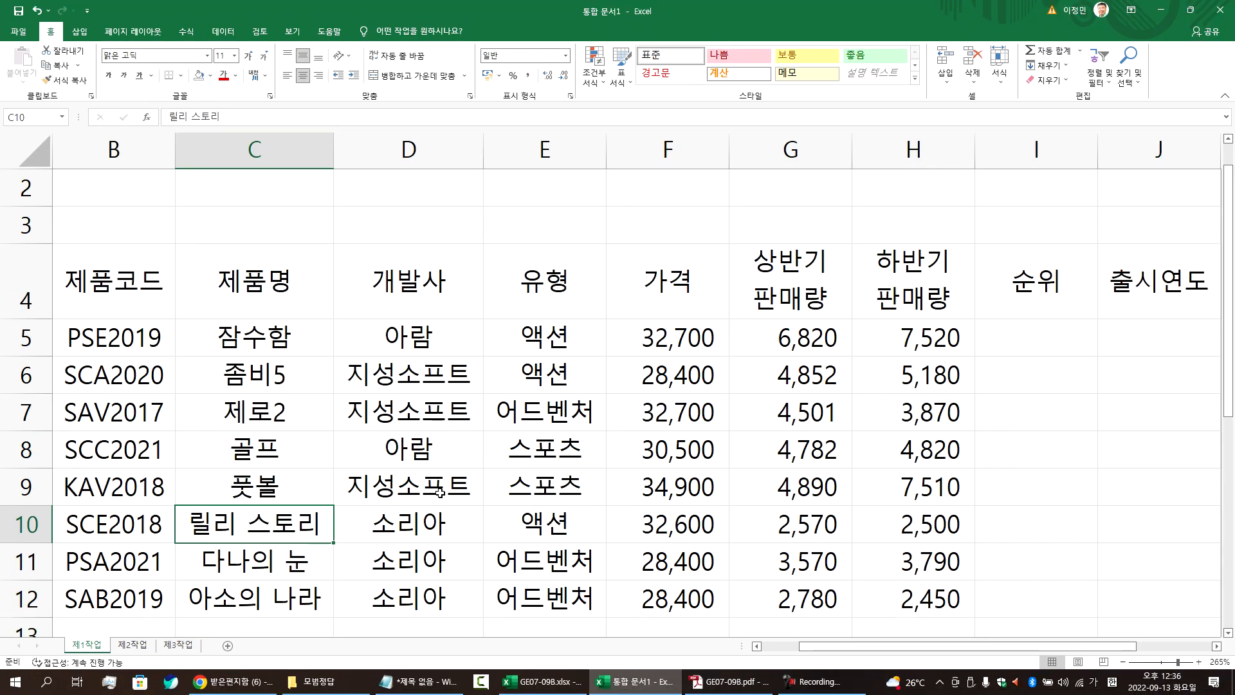
# Step: Switch to GE07-09B.pdf and read the 답안 작성요령 rules on column widths and borders alongside the 출력형태 table
pyautogui.click(750, 683)
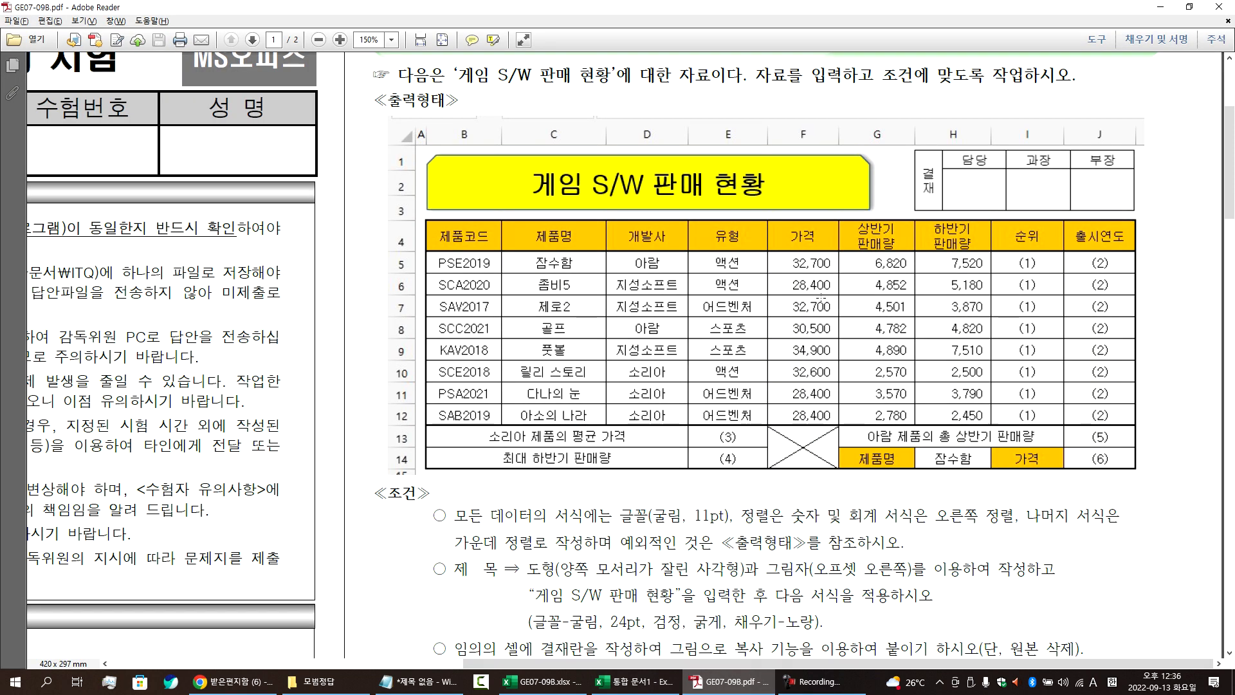
pyautogui.scroll(-4, 845, 298)
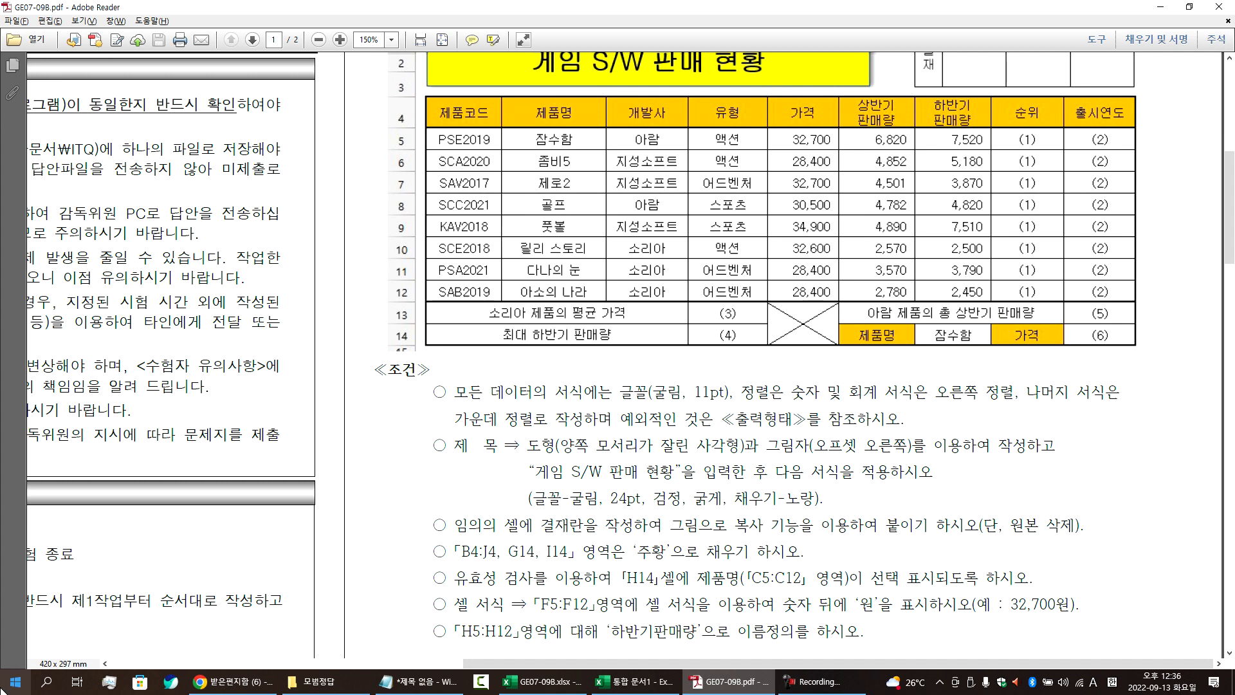
pyautogui.click(212, 663)
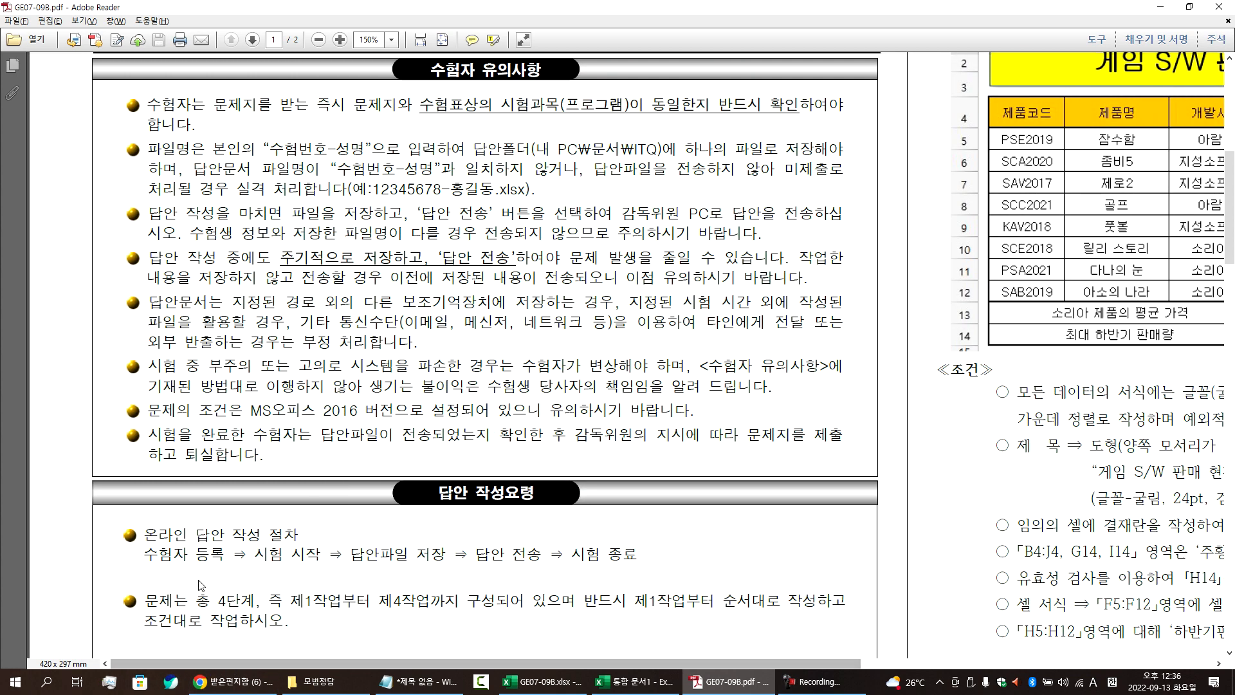
pyautogui.scroll(-2, 298, 535)
pyautogui.scroll(-3, 298, 535)
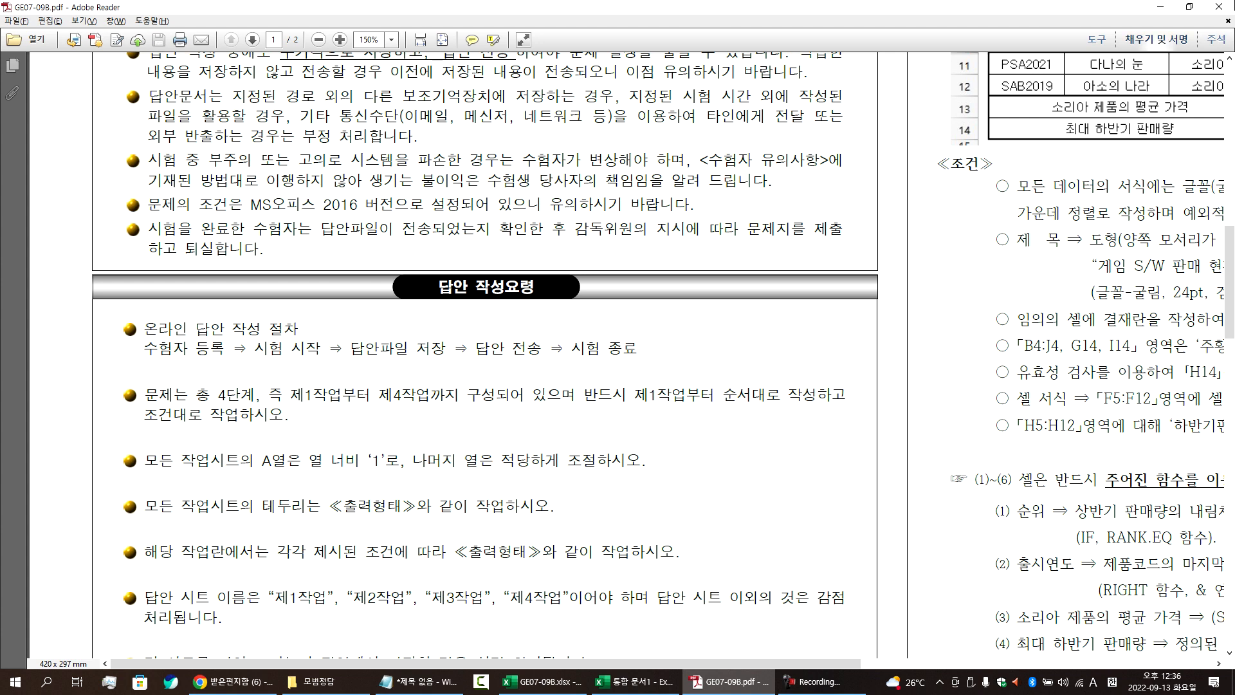
pyautogui.scroll(3, 491, 462)
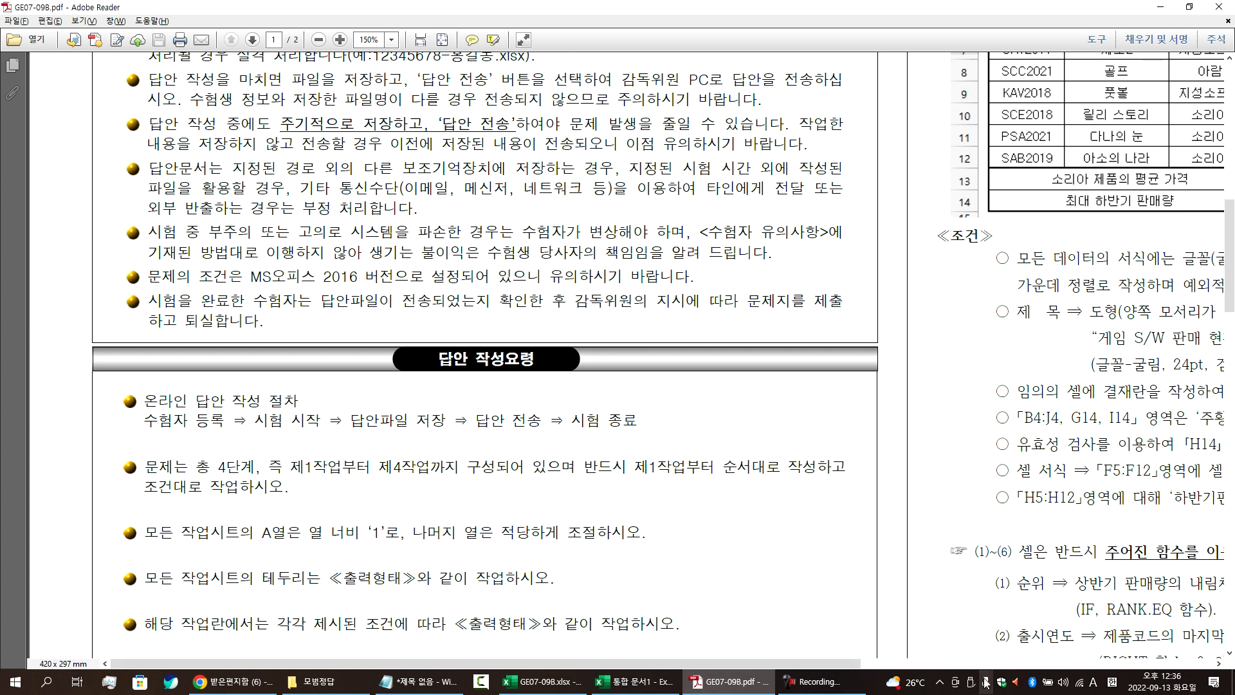
pyautogui.moveTo(858, 663); pyautogui.dragTo(1177, 651)
pyautogui.scroll(5, 965, 418)
pyautogui.scroll(2, 546, 189)
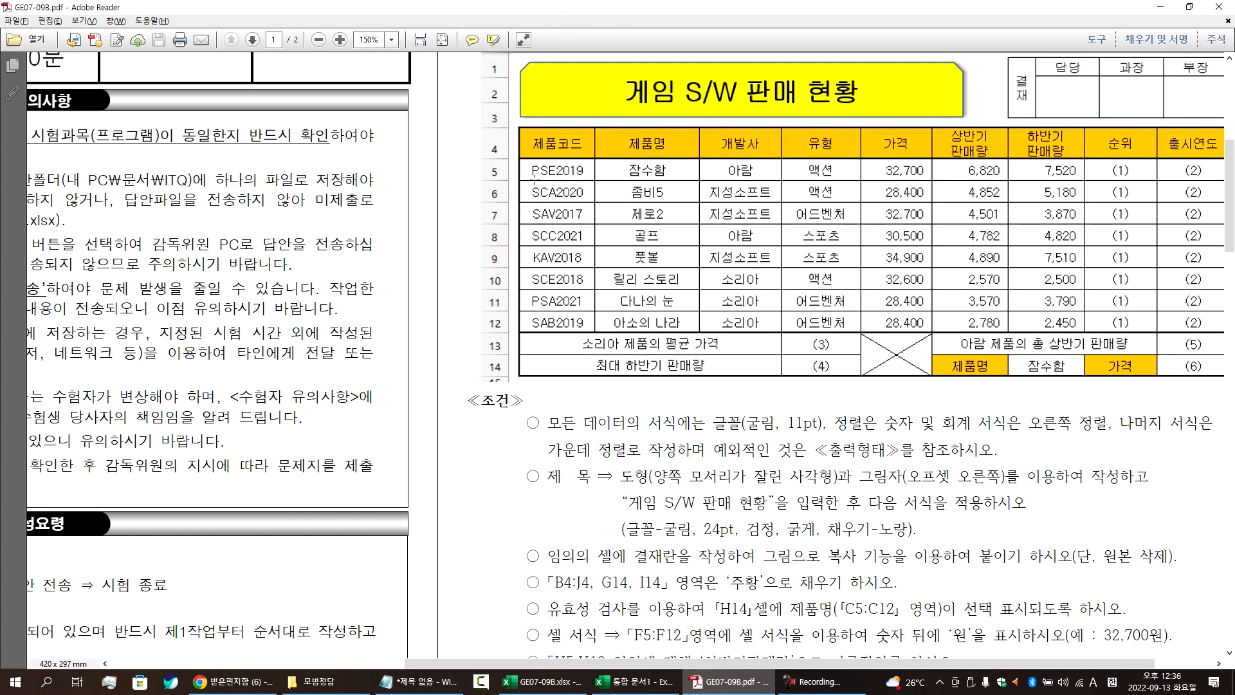
# Step: Examine the thin inner lines and thick outlines of the sample table in the 출력형태 image
pyautogui.hotkey('ctrl', '1')
pyautogui.click(569, 114)
pyautogui.rightClick(569, 113)
pyautogui.click(461, 84)
pyautogui.click(447, 120)
pyautogui.click(536, 167)
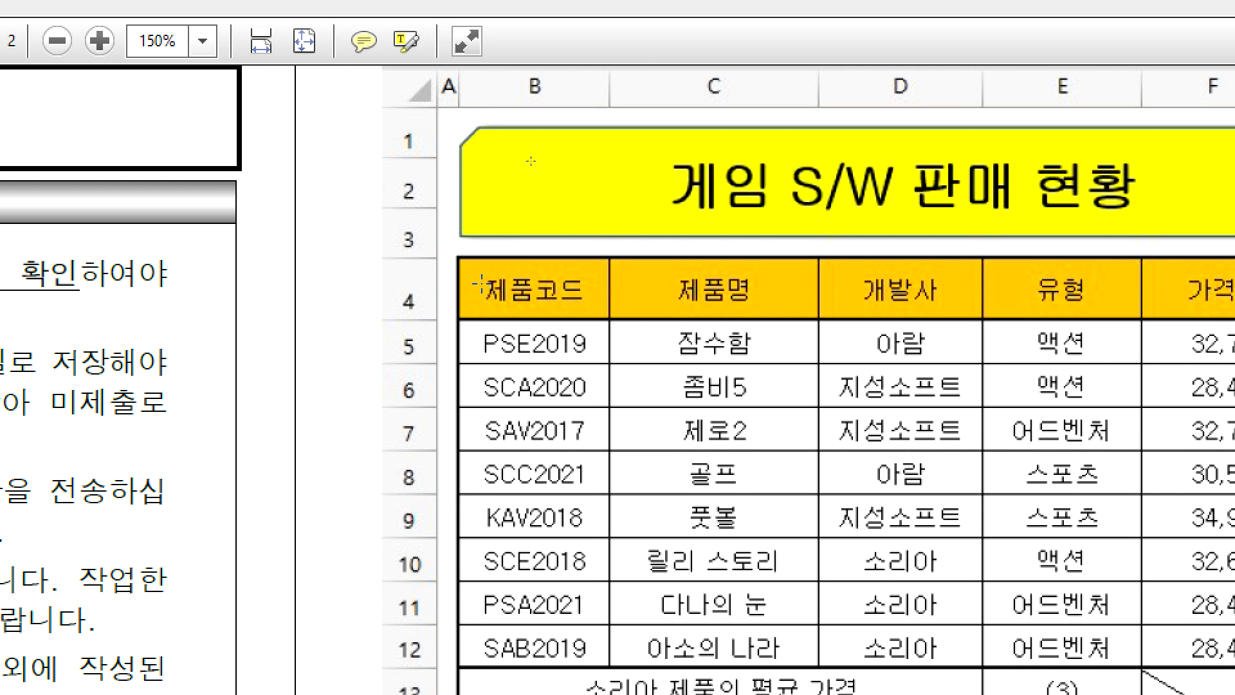
# Step: Switch back to Excel and give B4:J12 borders on all cells plus a thick outside border
pyautogui.hotkey('alt', 'Tab')
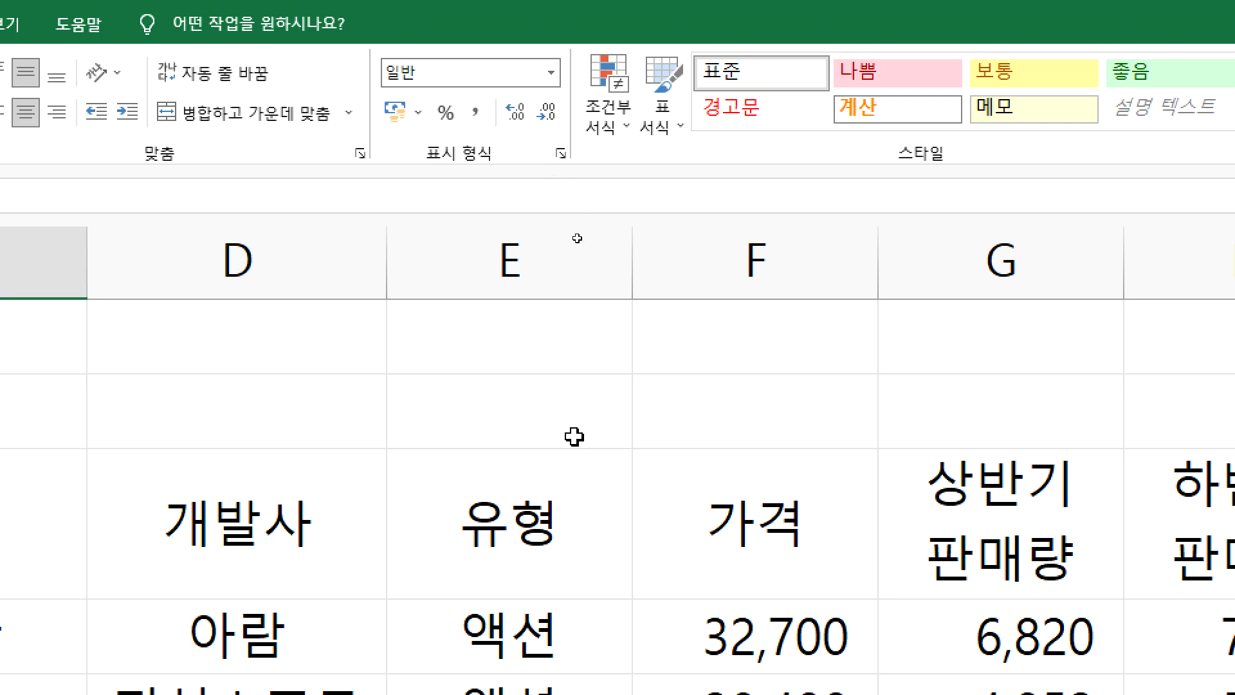
pyautogui.hotkey('ctrl', '4')
pyautogui.moveTo(133, 280); pyautogui.dragTo(1144, 604)
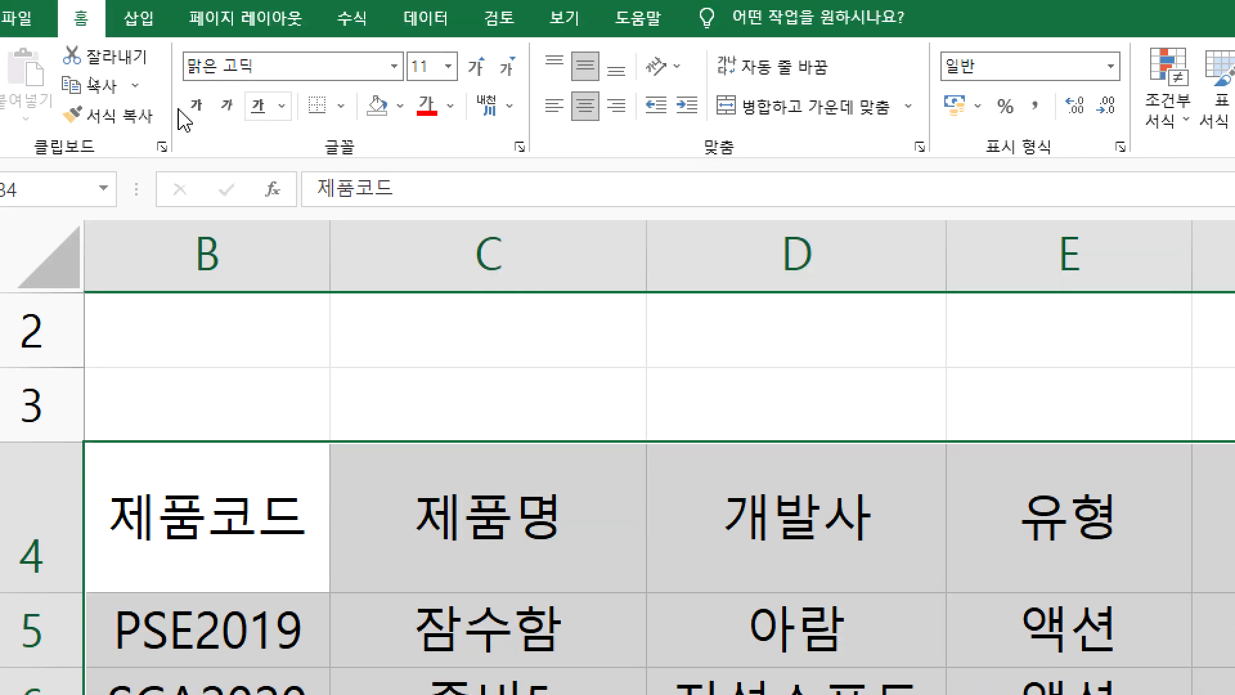
pyautogui.click(342, 118)
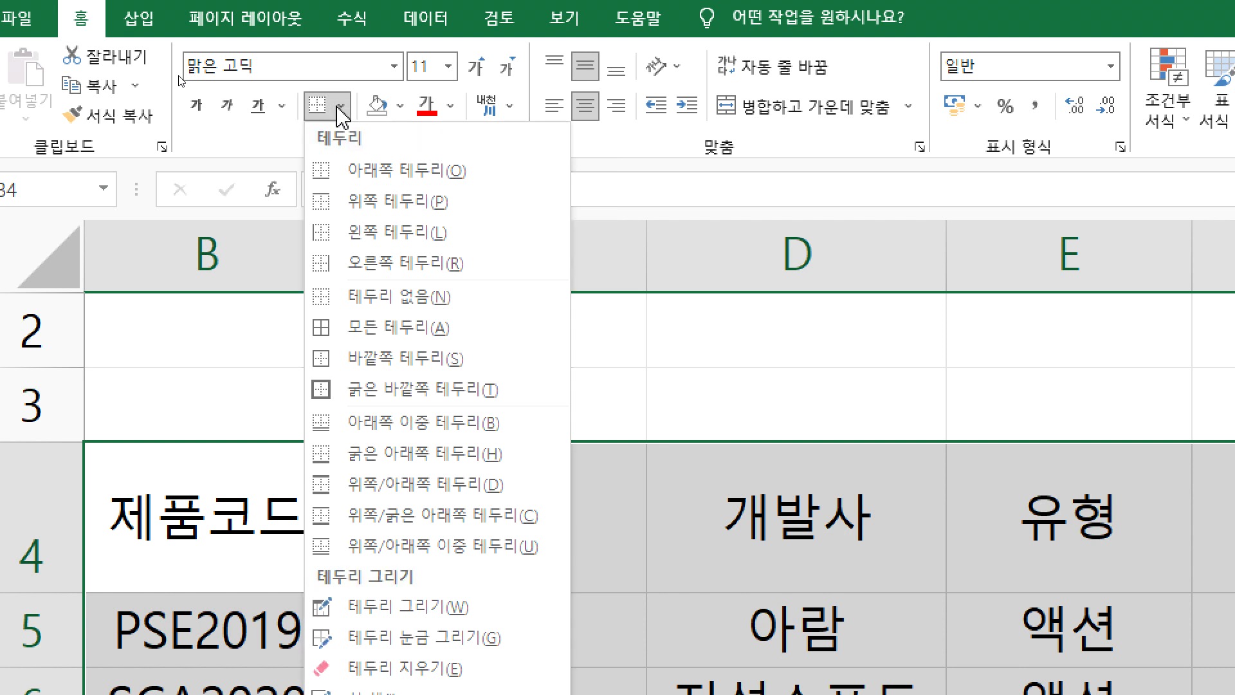
pyautogui.click(406, 330)
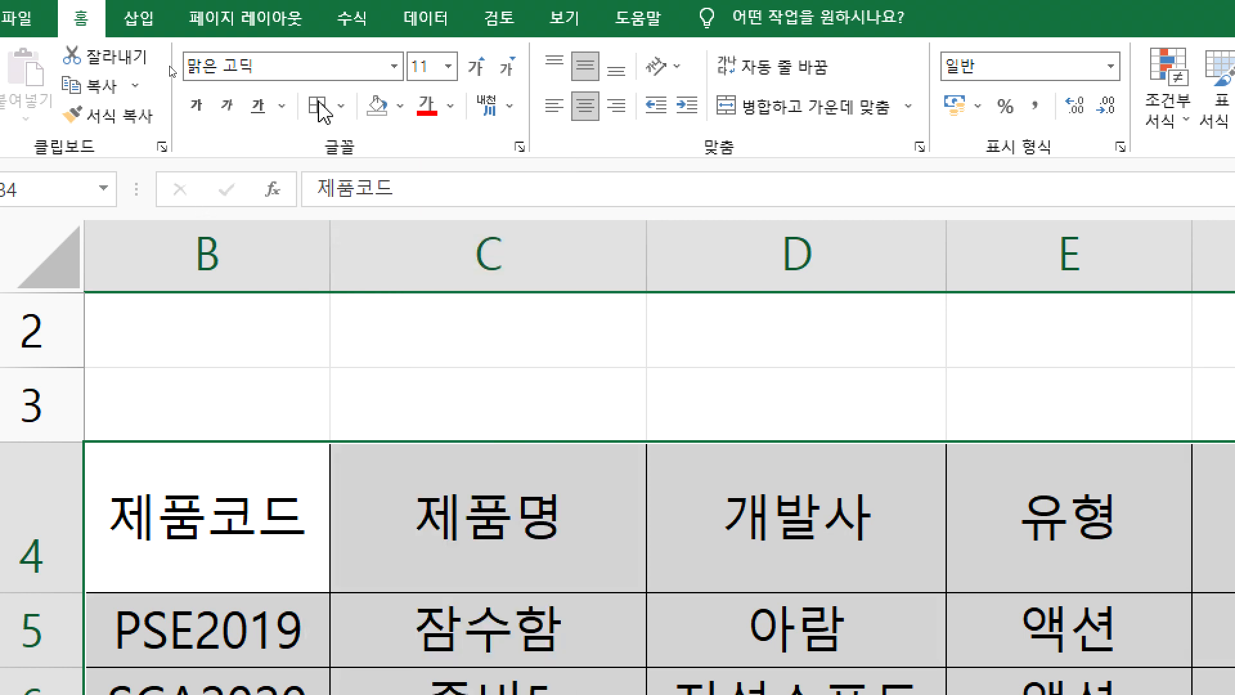
pyautogui.click(344, 102)
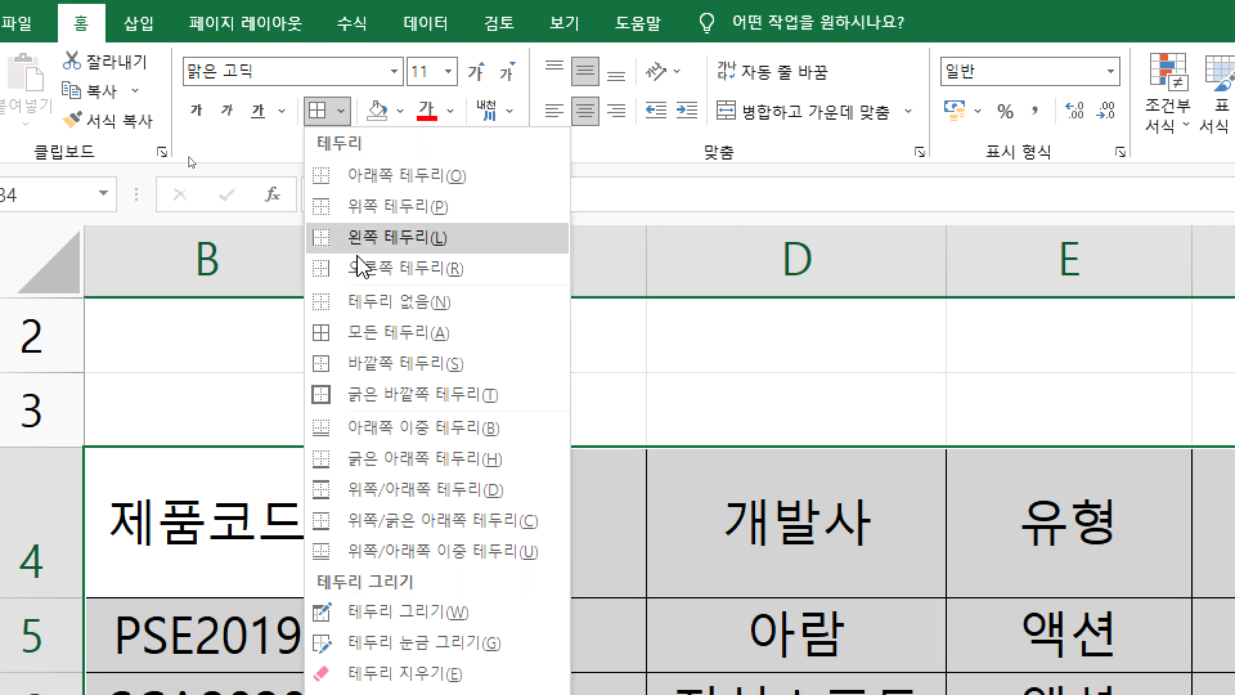
pyautogui.click(370, 395)
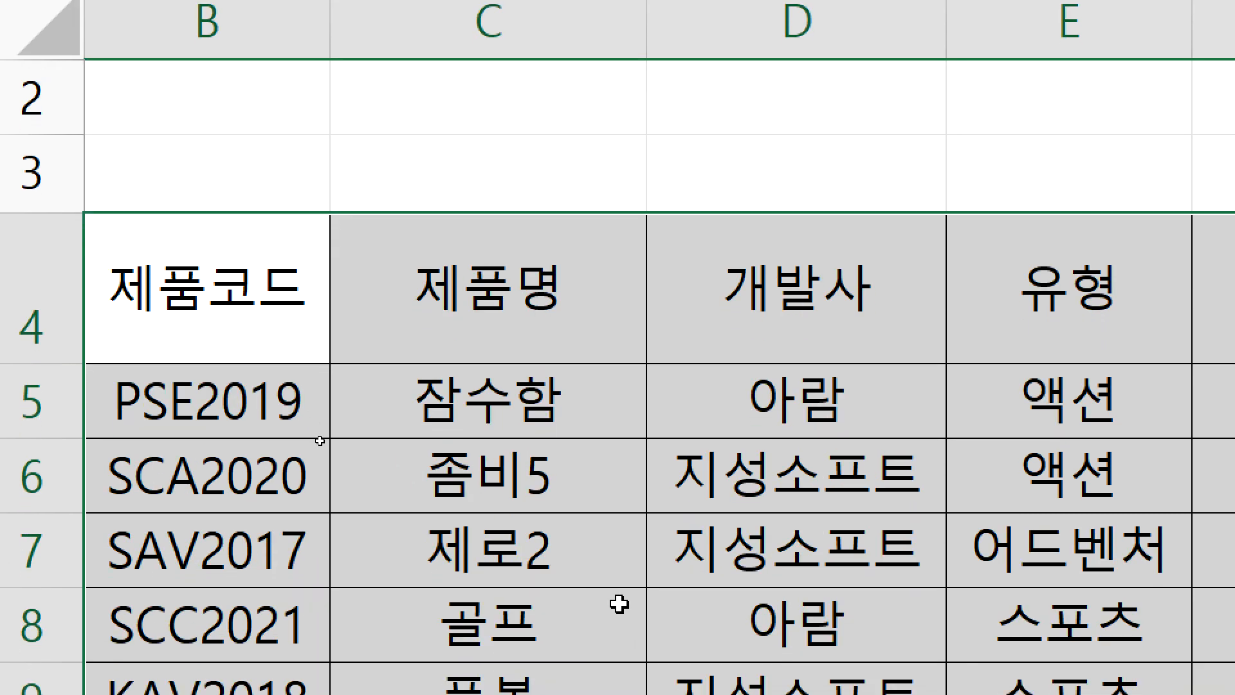
pyautogui.click(180, 334)
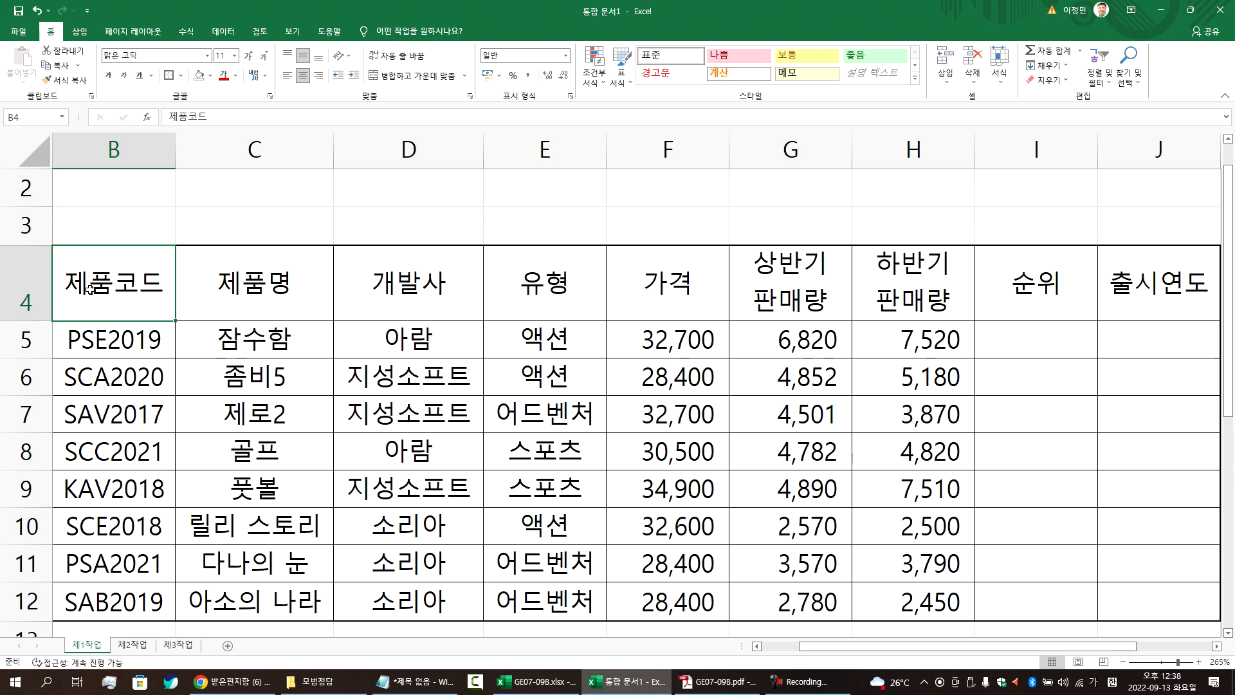
# Step: Inspect the table's outer edge beside column A, and try deleting column A
pyautogui.press('Left')
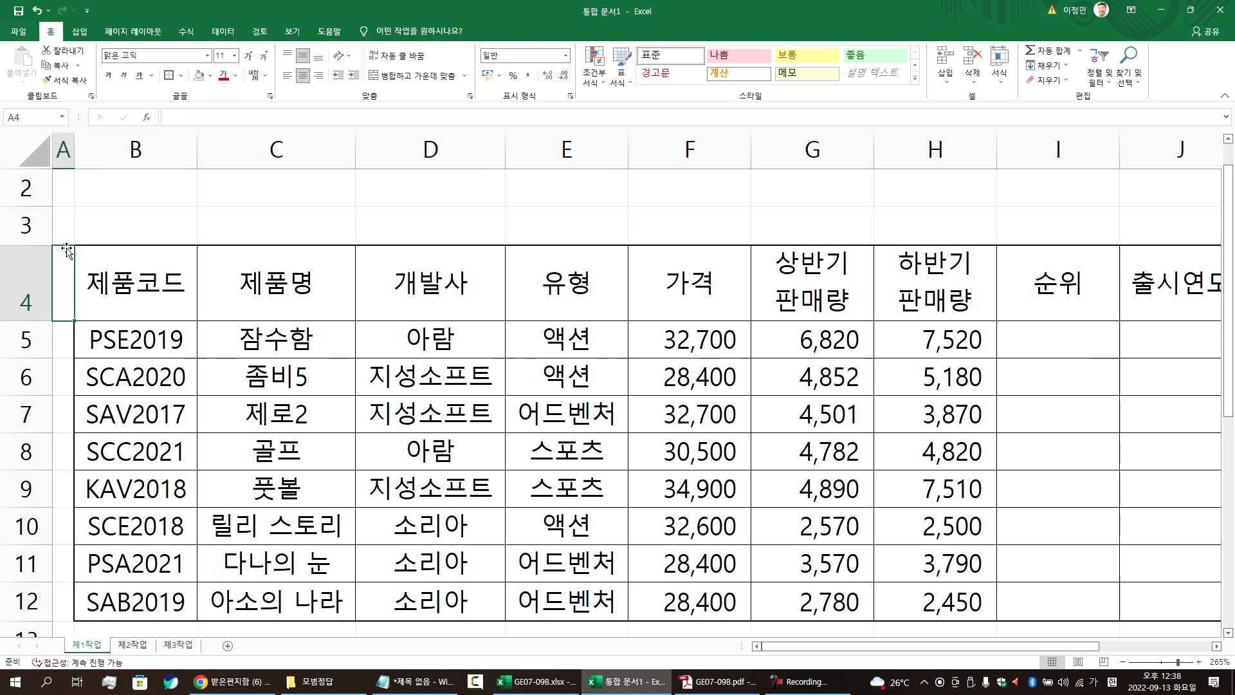
pyautogui.click(59, 150)
pyautogui.click(101, 264)
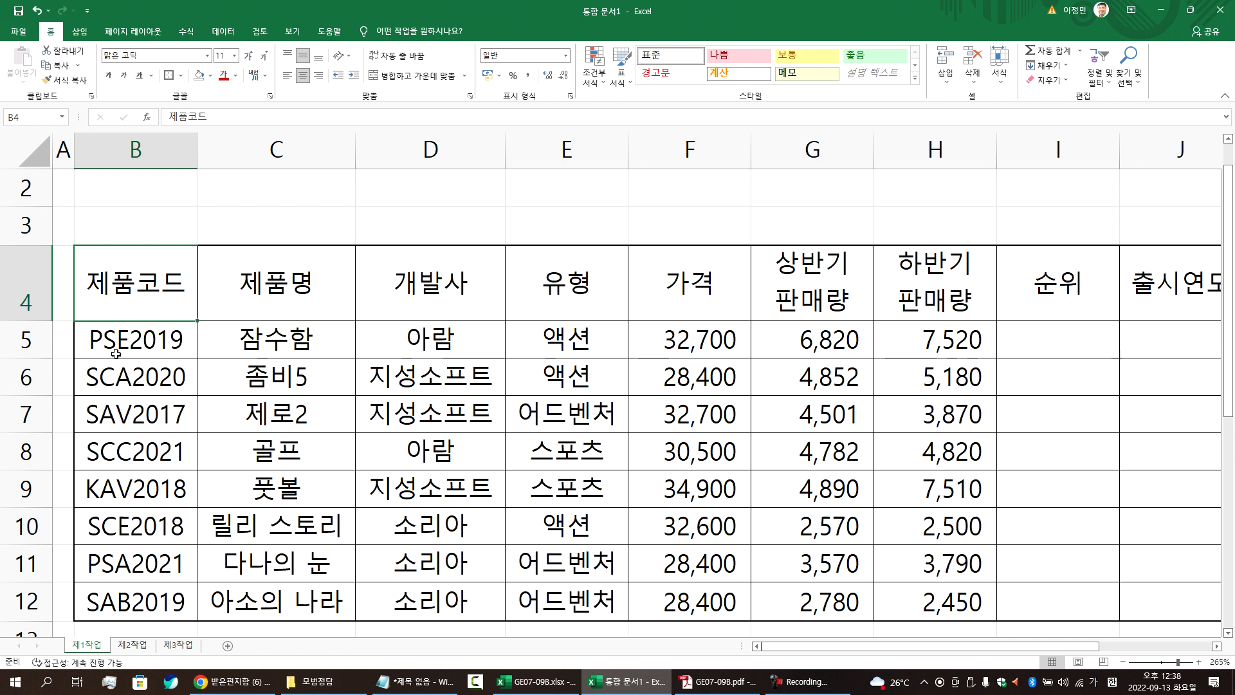
pyautogui.rightClick(63, 157)
pyautogui.click(93, 284)
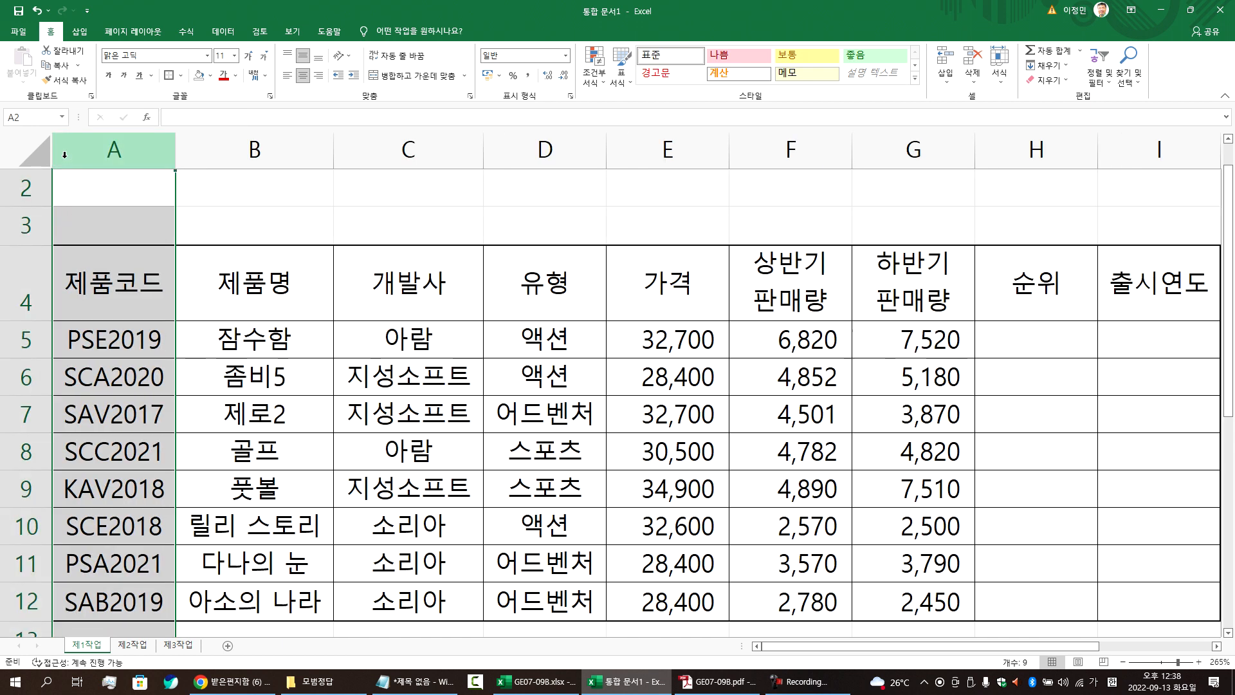
pyautogui.click(170, 326)
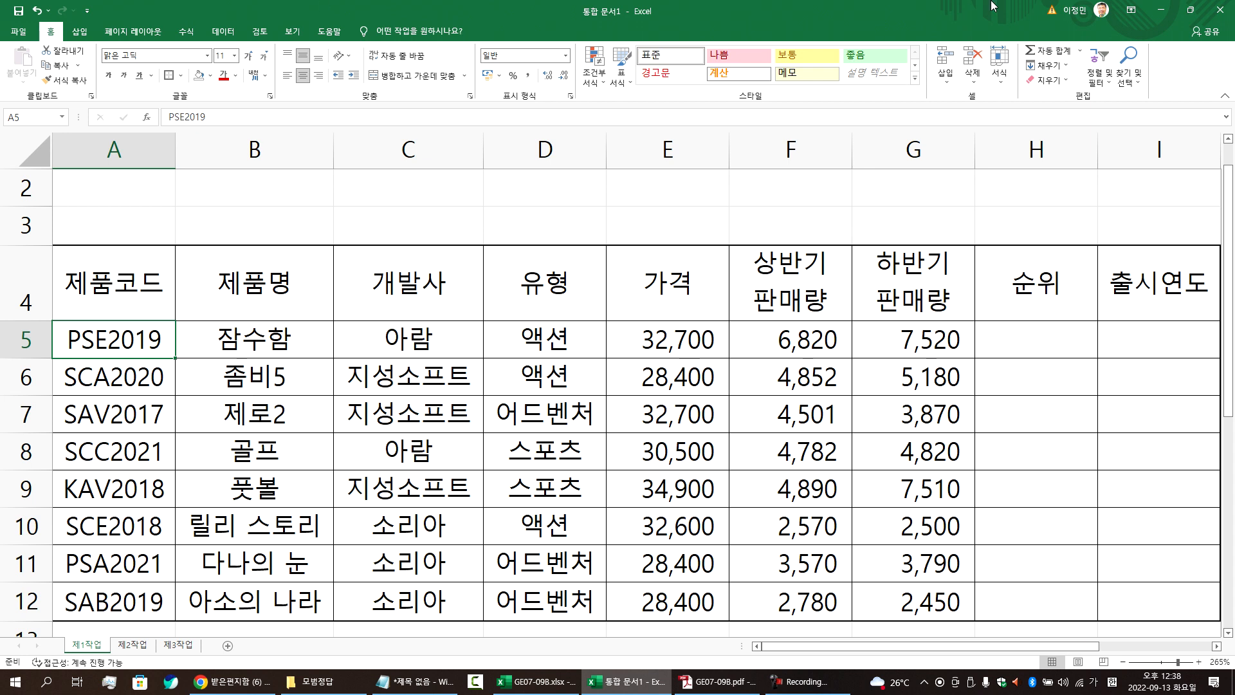
# Step: Add print preview to the Quick Access Toolbar, preview the printed 제1작업 sheet, and return to the worksheet
pyautogui.click(87, 10)
pyautogui.click(129, 121)
pyautogui.click(90, 10)
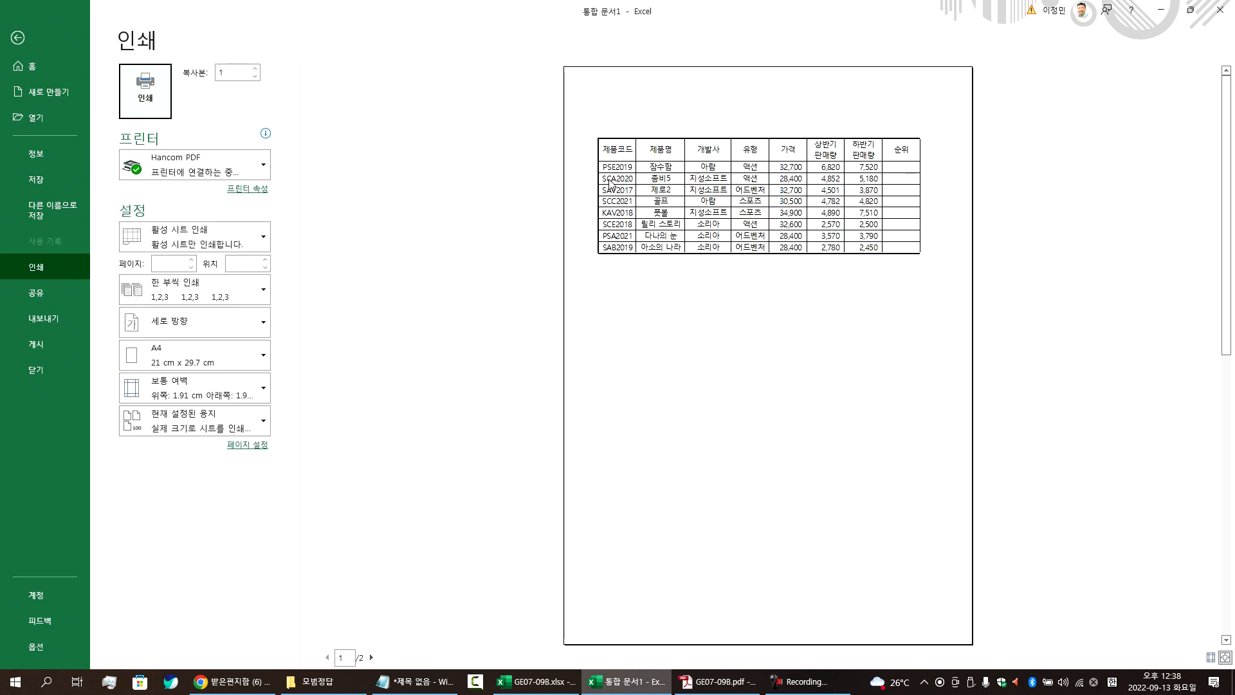
pyautogui.press('Escape')
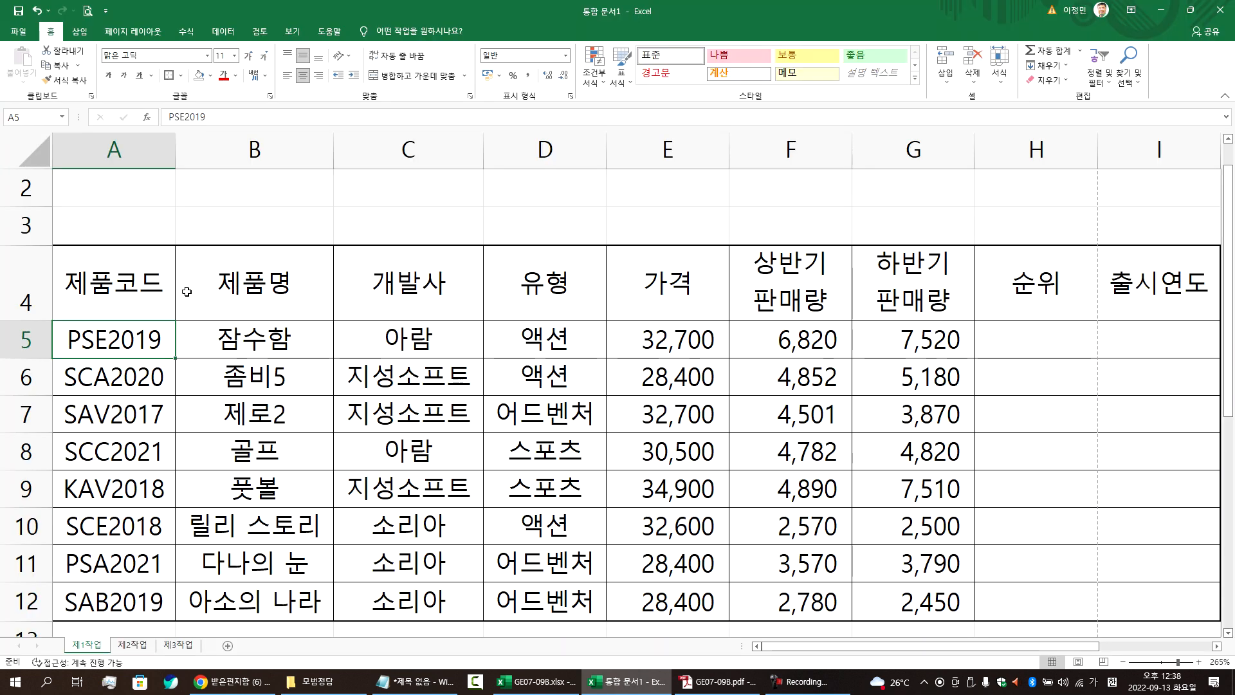
# Step: Undo the deletion of column A and compare the table with the 출력형태 sample in GE07-09B.pdf
pyautogui.click(101, 225)
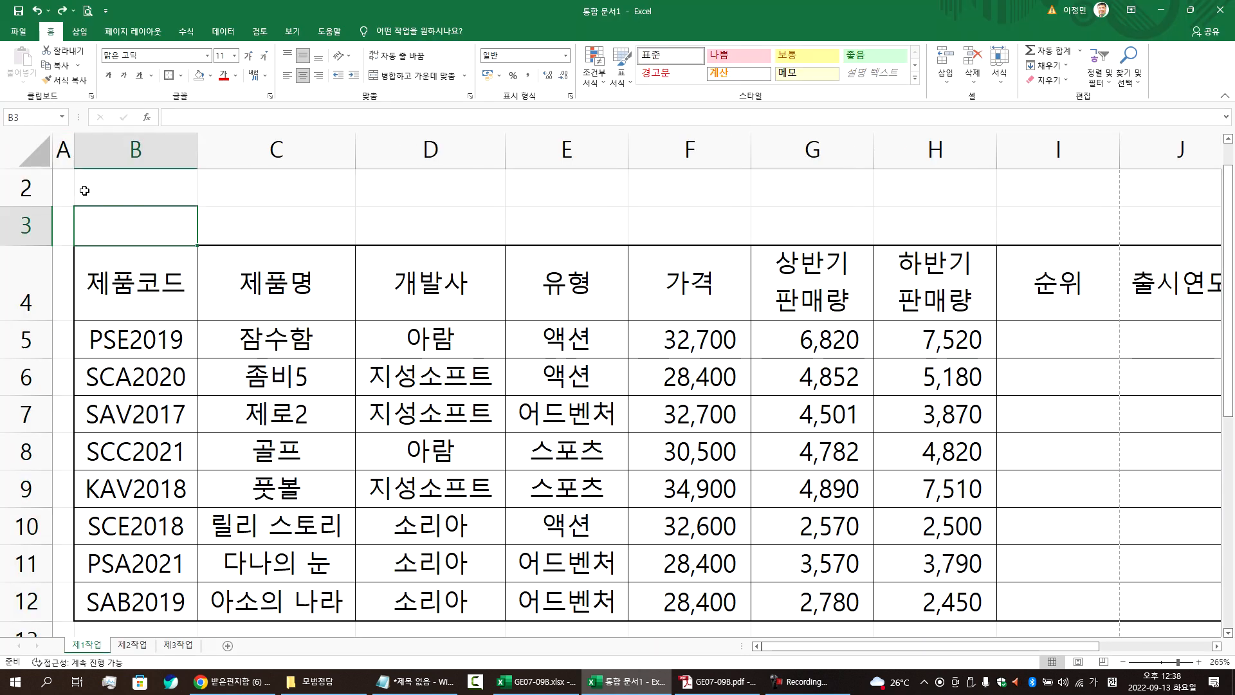
pyautogui.click(101, 271)
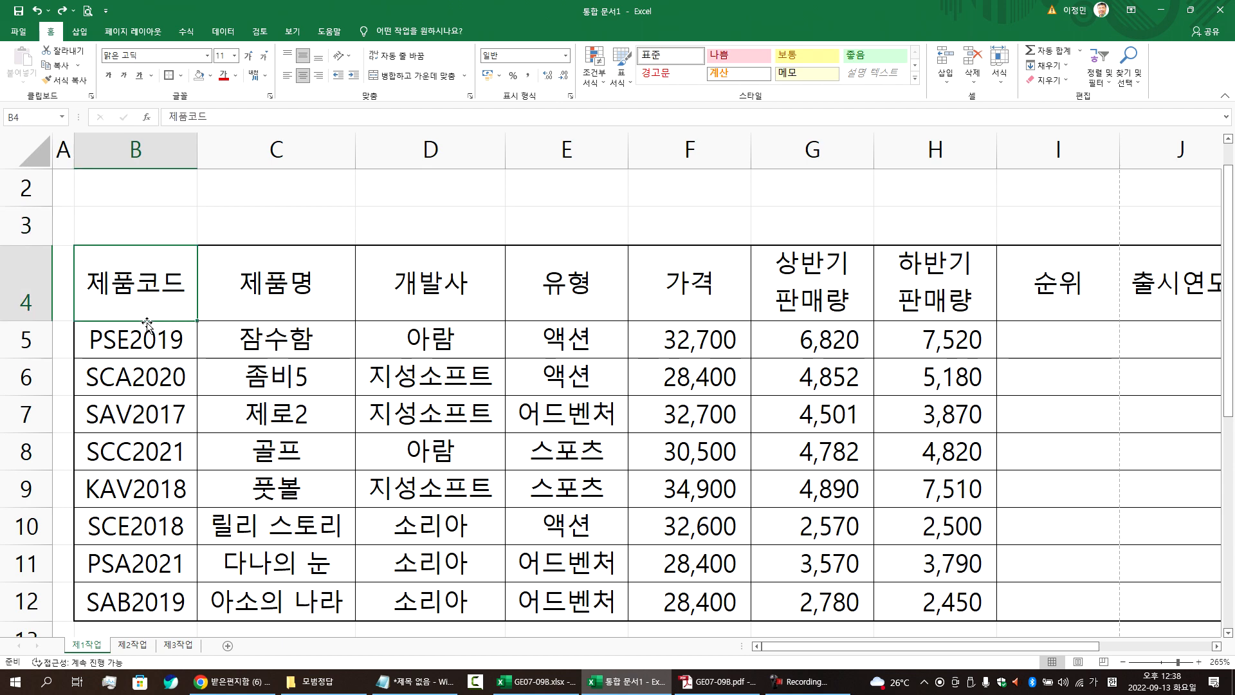
pyautogui.hotkey('alt', 'Tab')
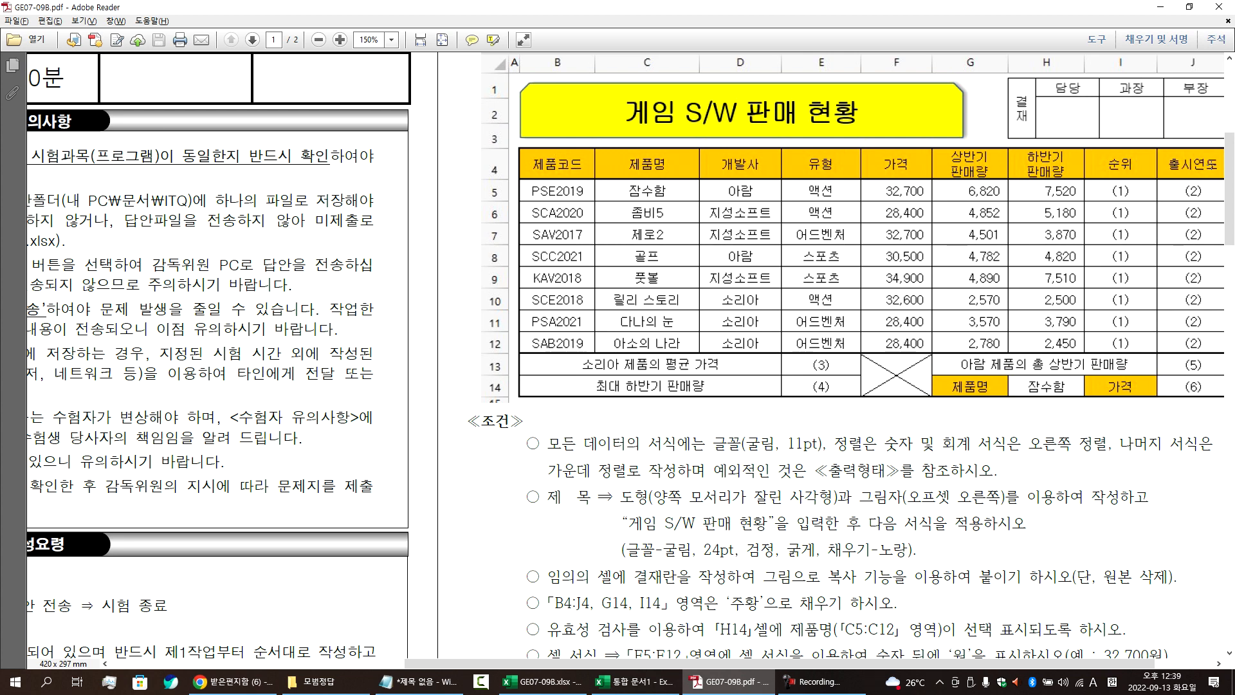
pyautogui.hotkey('alt', 'Tab')
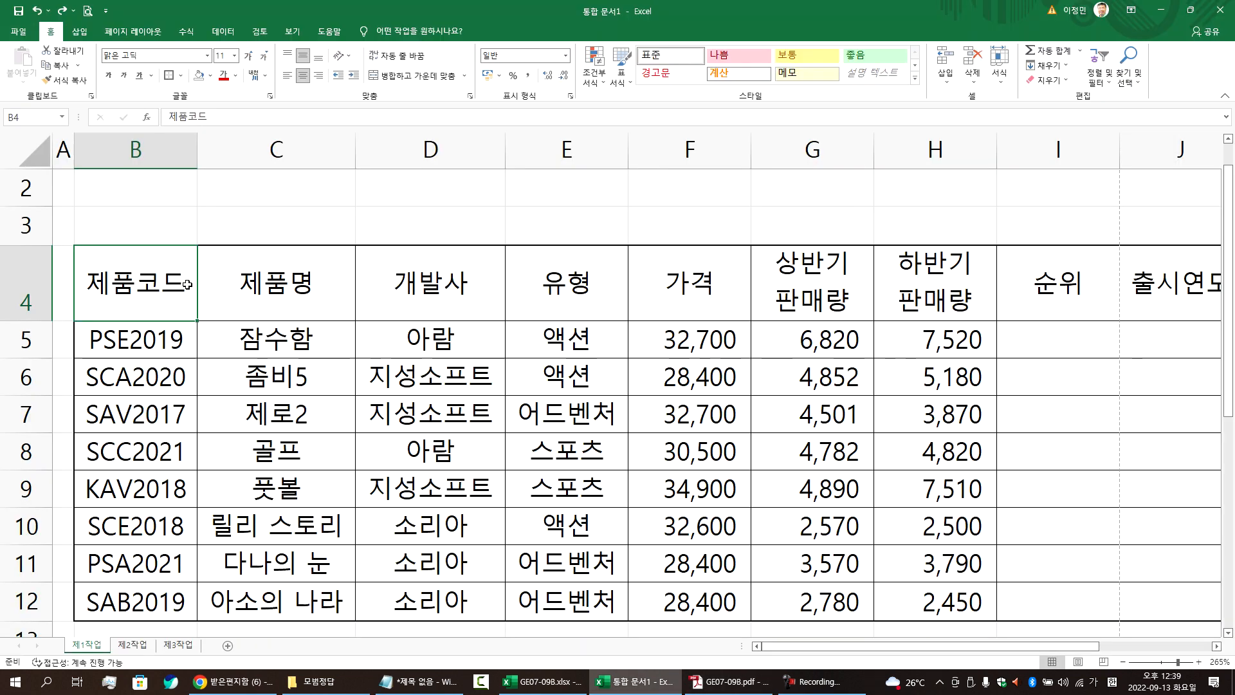
# Step: Fill the header cells B4:J4 with standard orange (주황) and check the fill condition in GE07-09B.pdf, returning to Excel
pyautogui.moveTo(154, 285); pyautogui.dragTo(1139, 267)
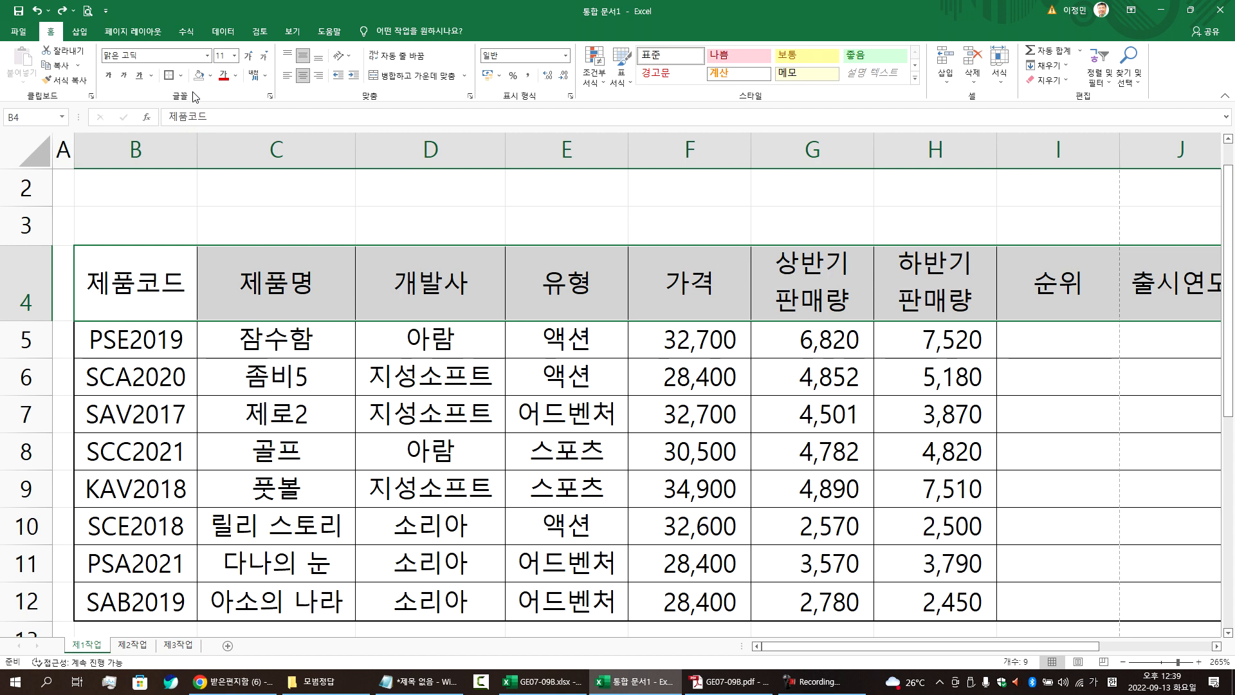
pyautogui.press('super')
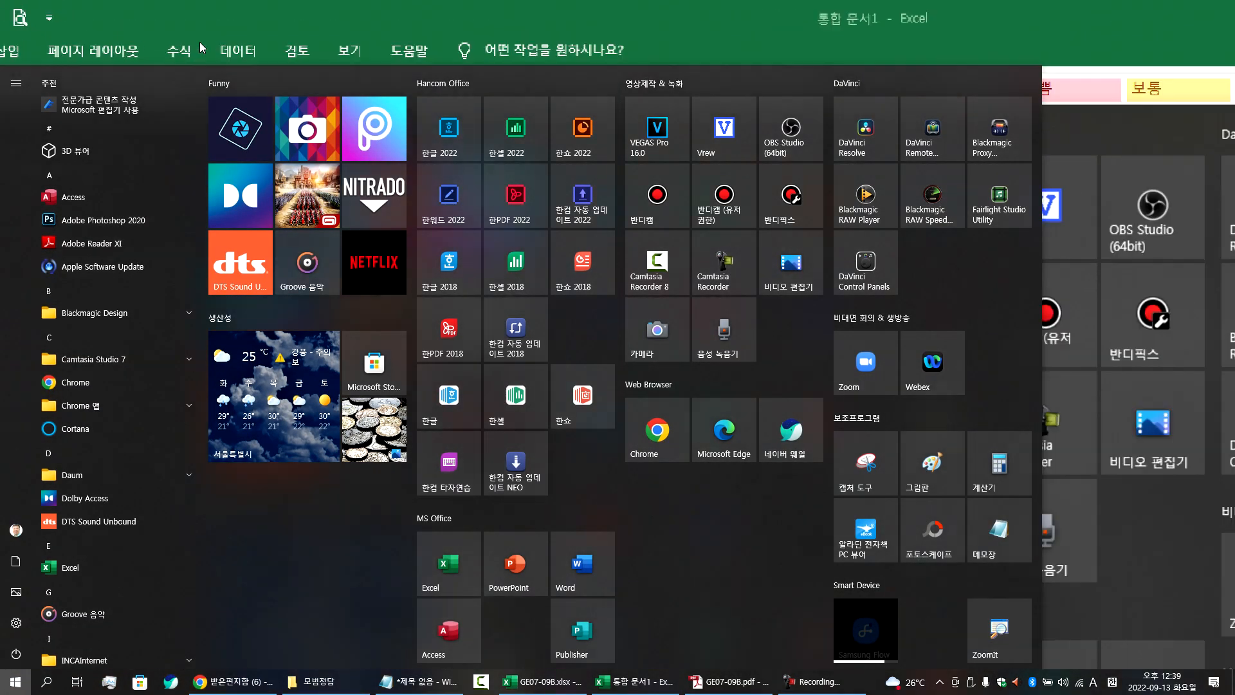
pyautogui.click(204, 5)
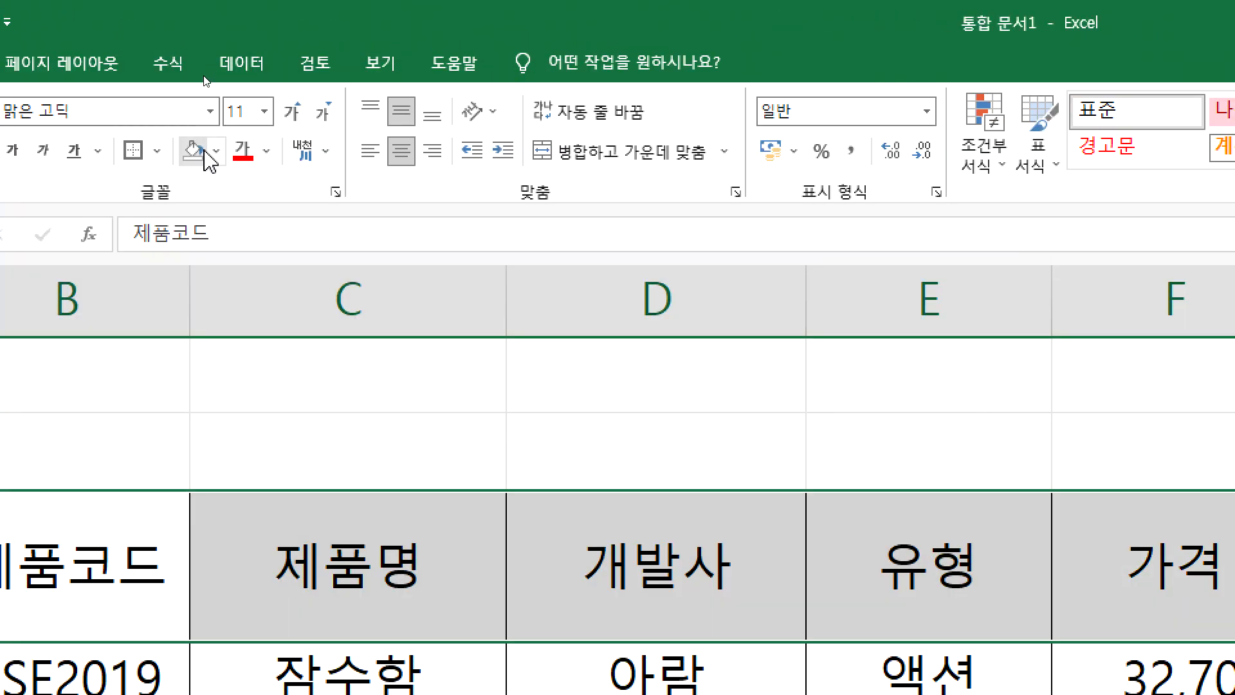
pyautogui.click(217, 160)
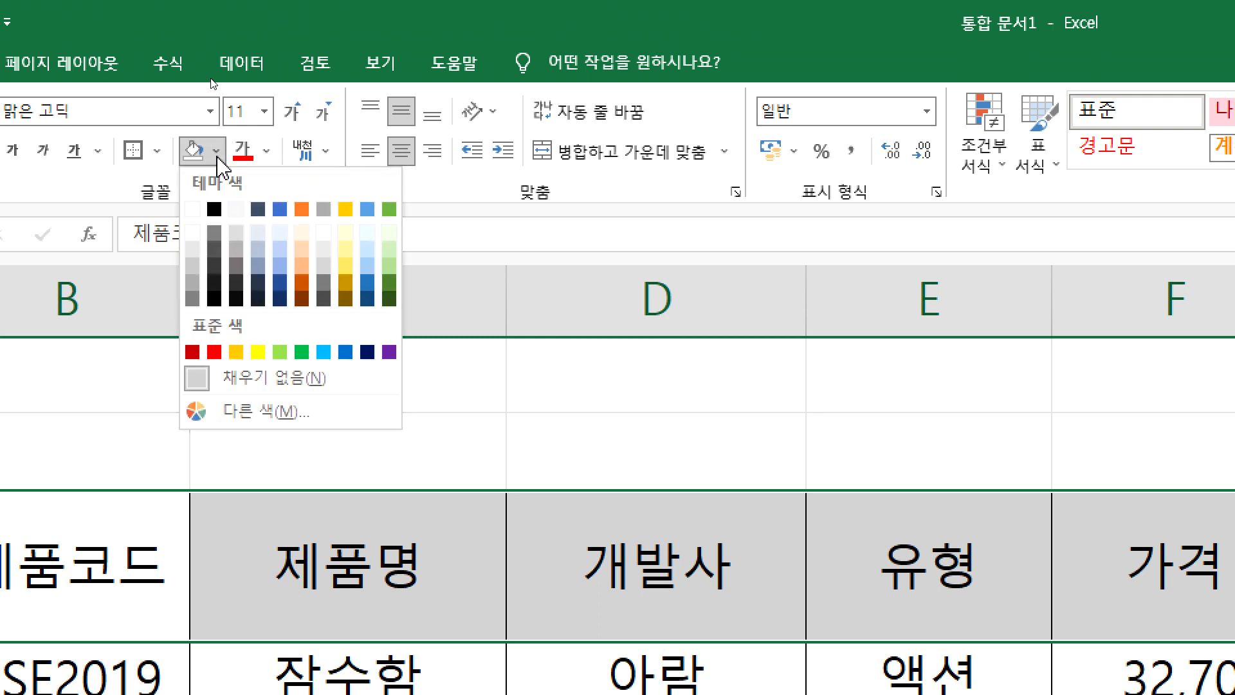
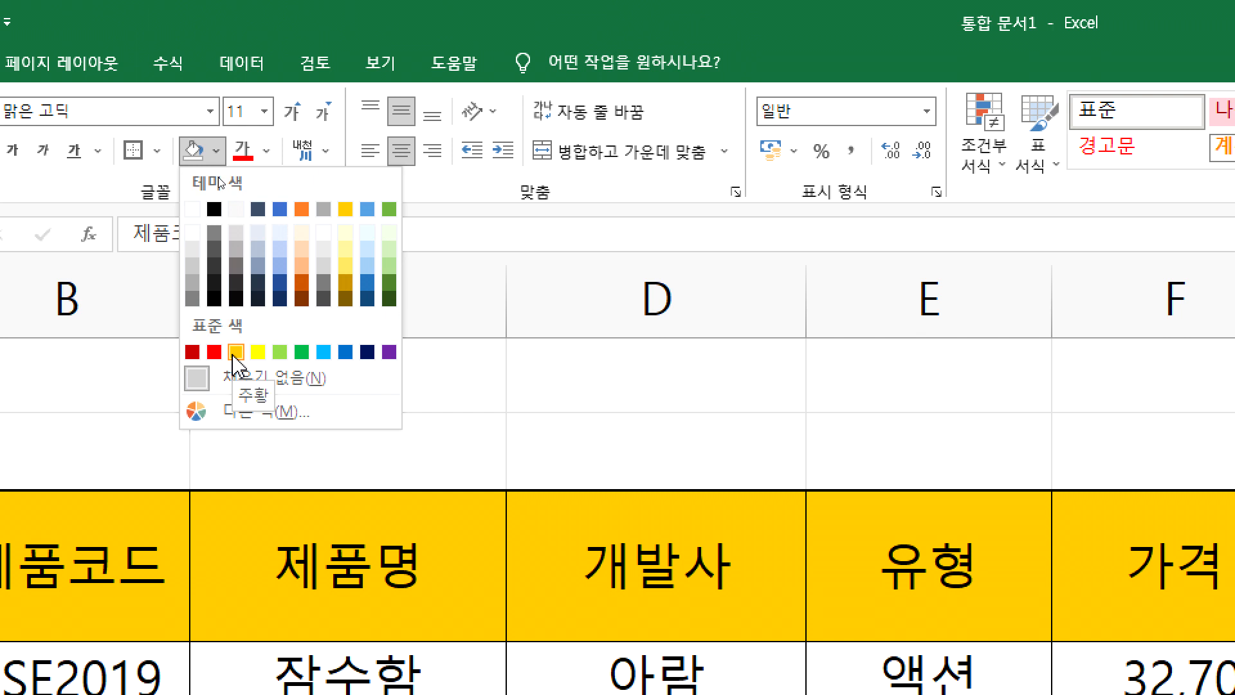
pyautogui.click(236, 351)
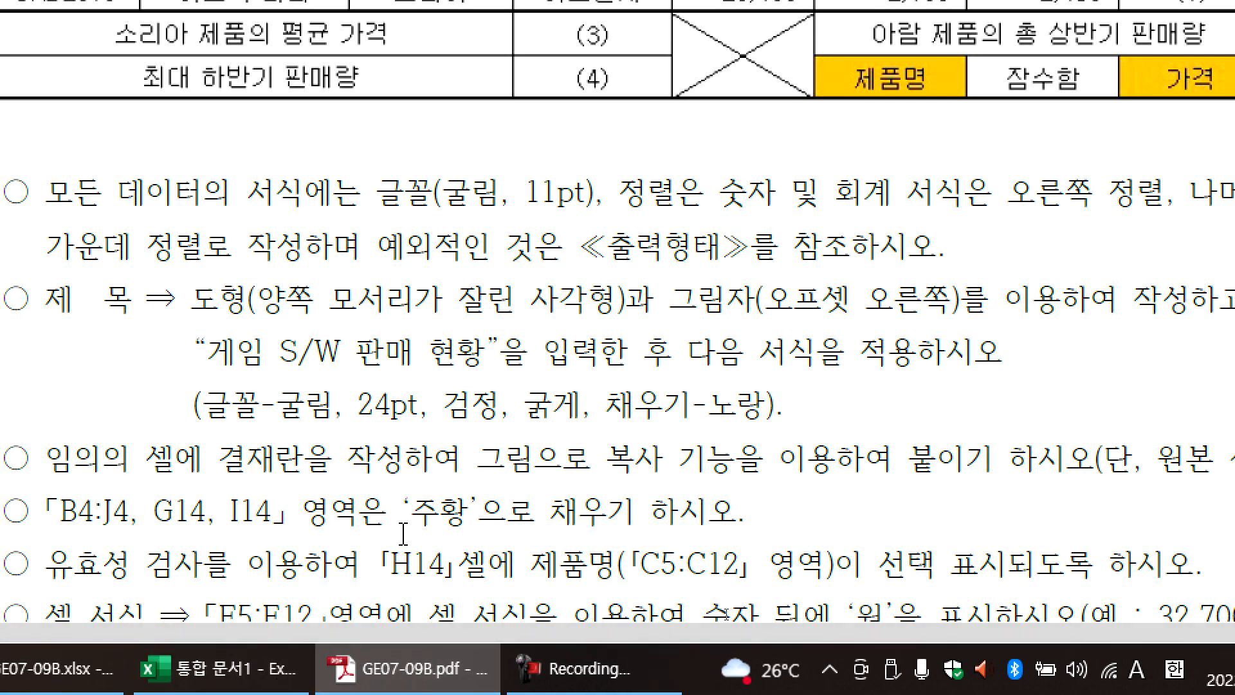
pyautogui.hotkey('alt', 'Tab')
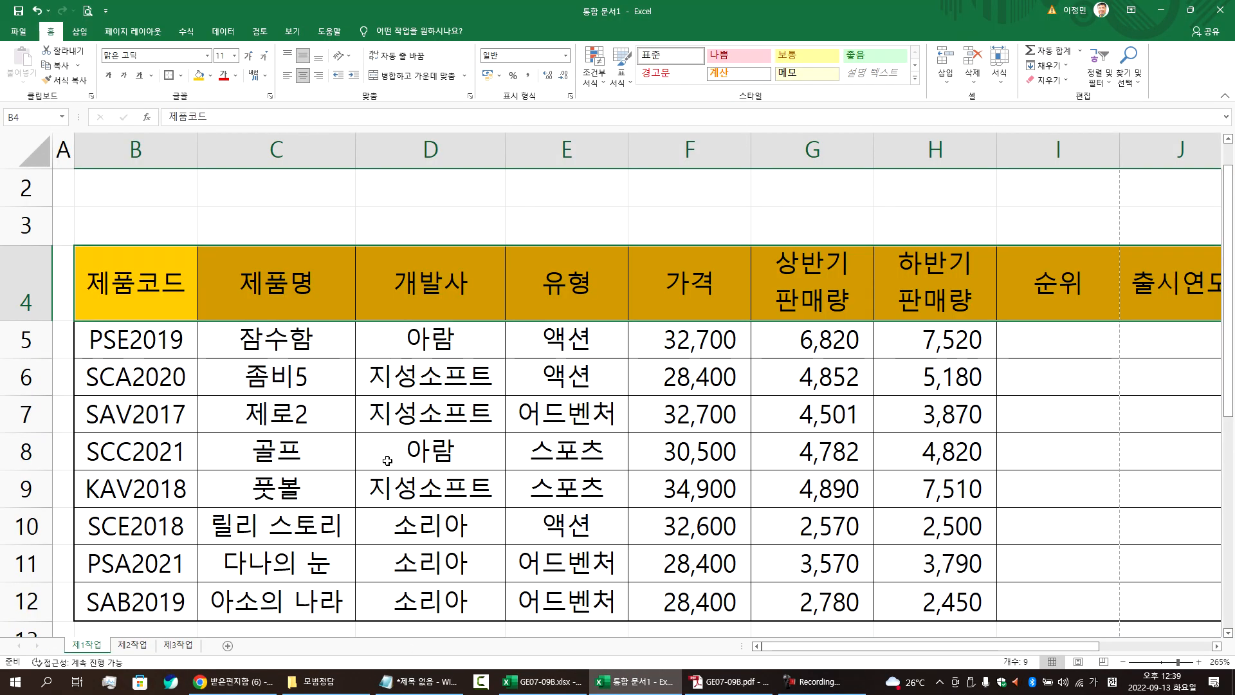
# Step: Give B13:J14 borders on all cells plus a thick outside border
pyautogui.scroll(-3, 387, 461)
pyautogui.moveTo(145, 271); pyautogui.dragTo(1052, 297)
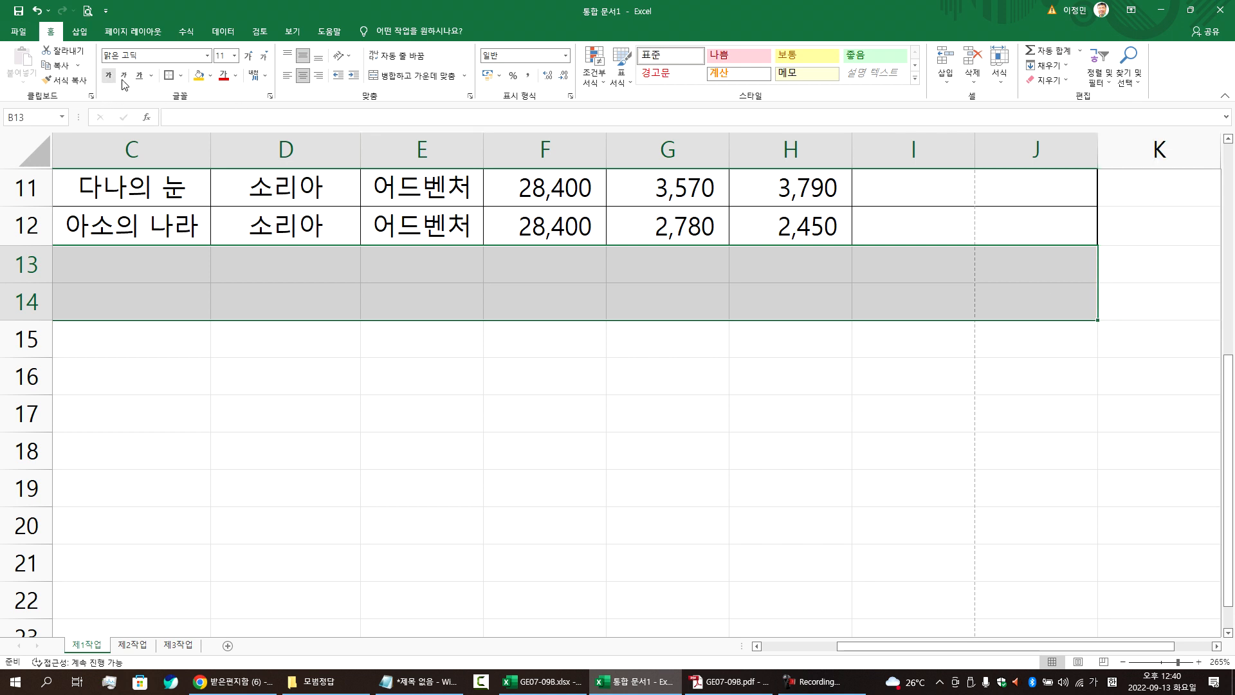
pyautogui.click(181, 77)
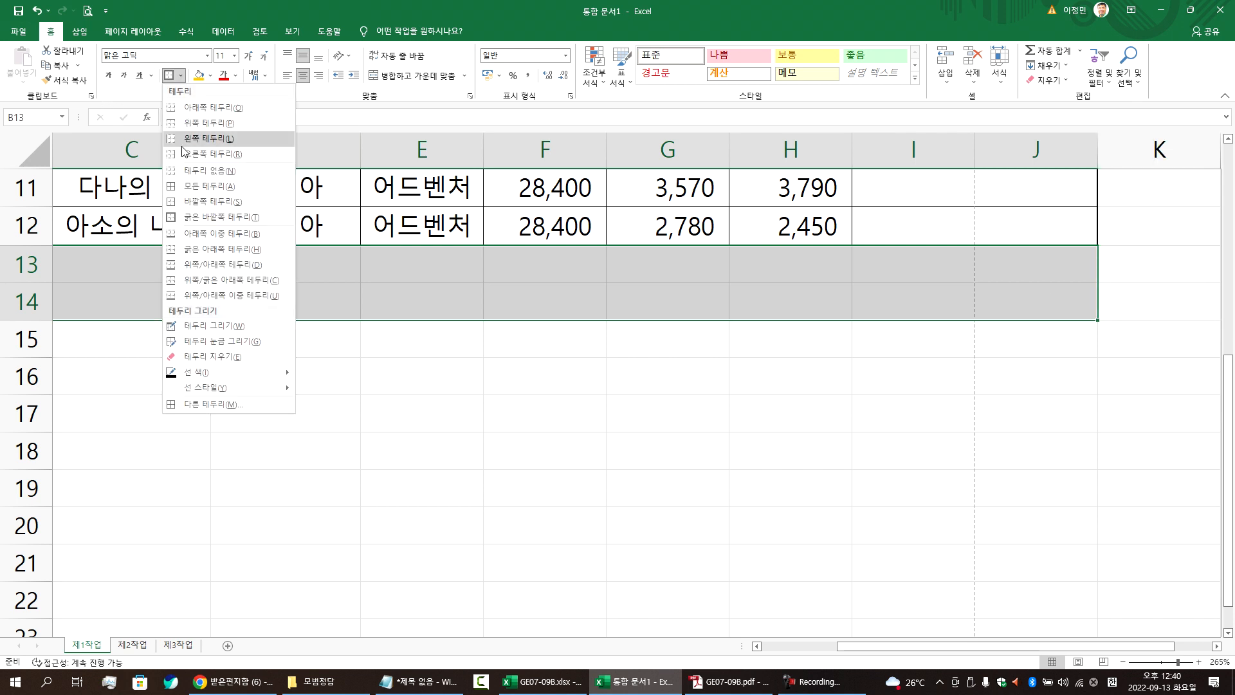
pyautogui.click(185, 188)
pyautogui.click(181, 75)
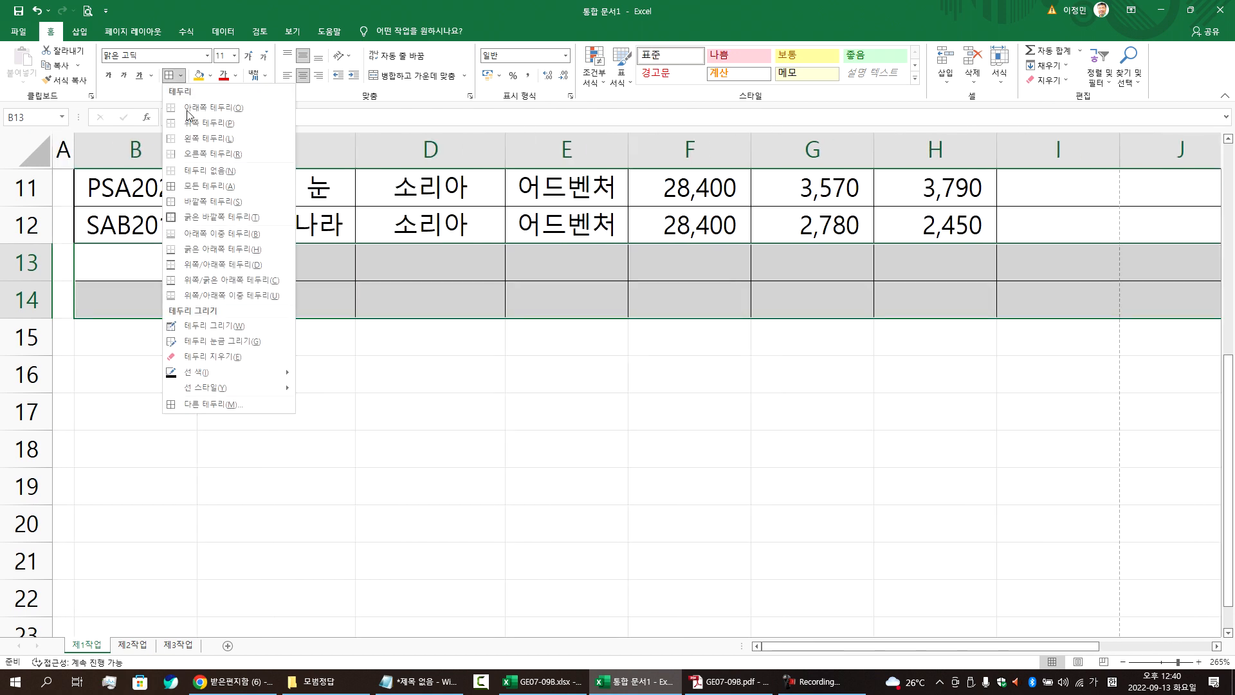
pyautogui.click(197, 216)
# Step: Put a thick outside border around the header row B4:J4
pyautogui.scroll(4, 183, 276)
pyautogui.moveTo(142, 309); pyautogui.dragTo(1052, 323)
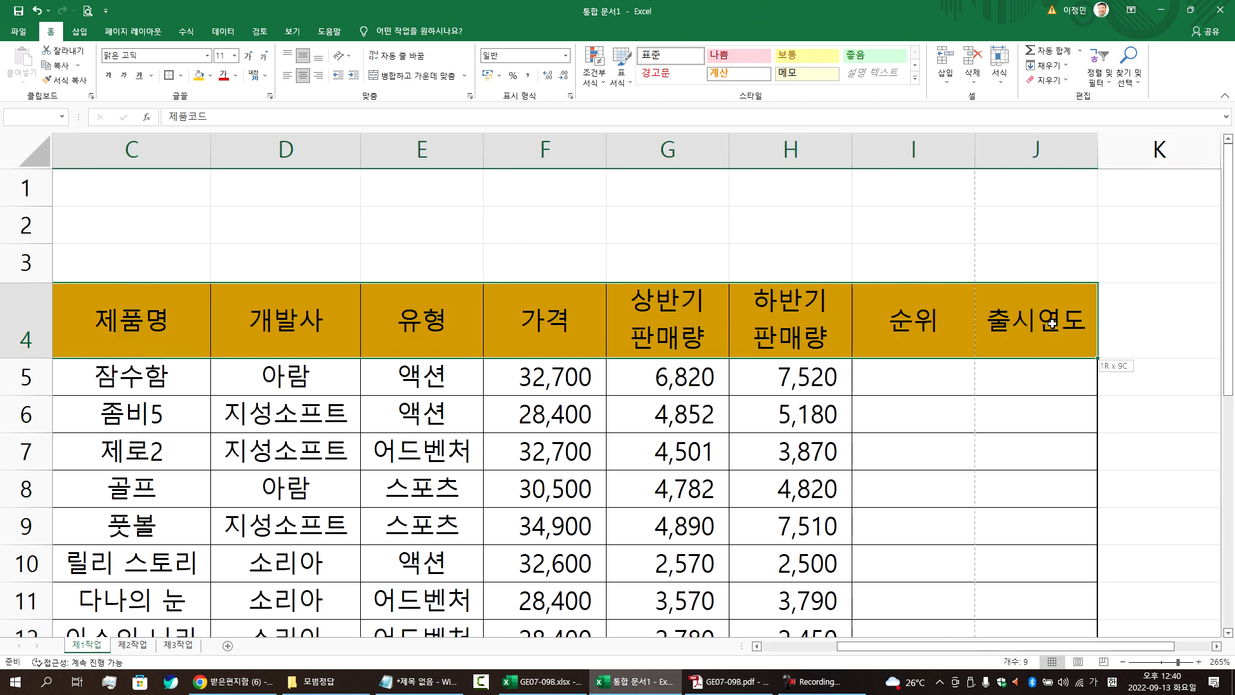
pyautogui.click(170, 76)
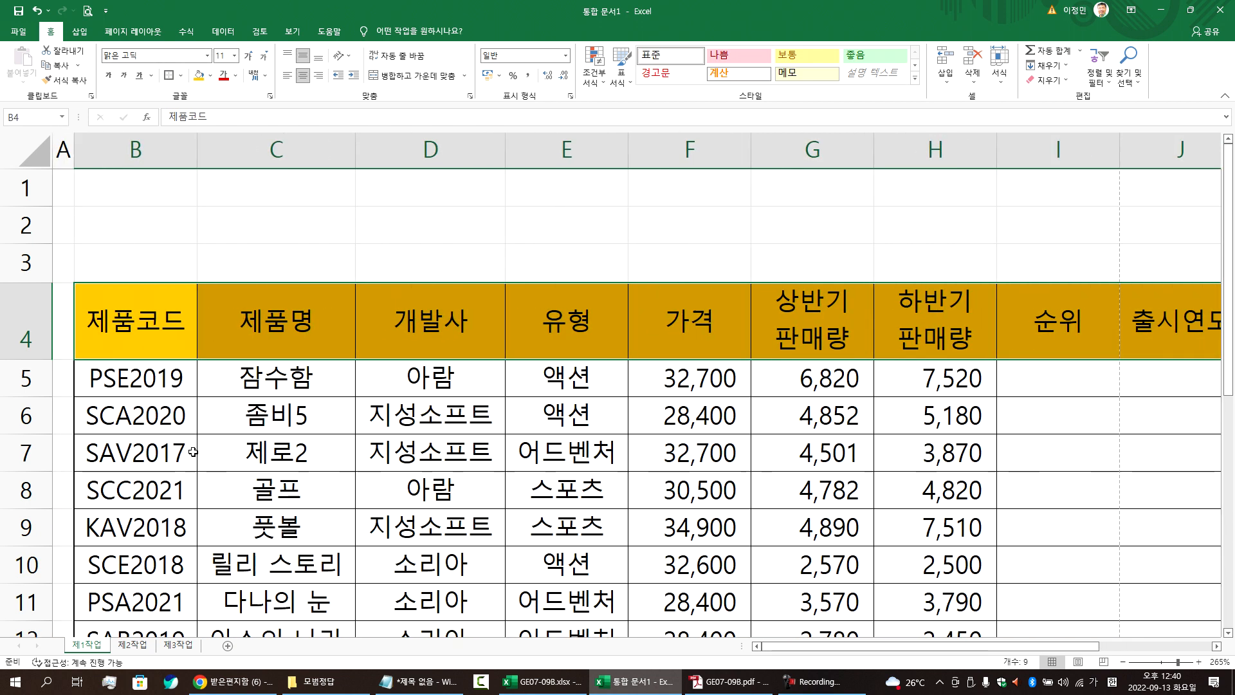
pyautogui.click(145, 446)
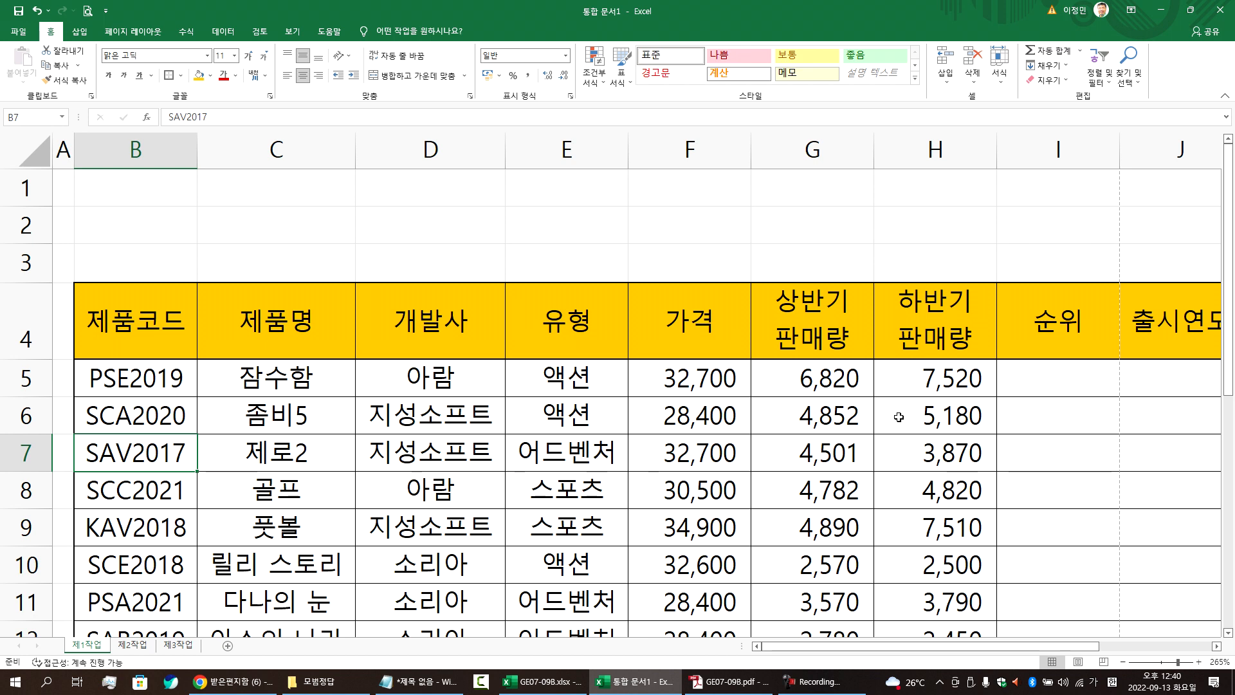
# Step: Compare rows 13 and 14 with the merged-cell layout of the 출력형태 sample in GE07-09B.pdf
pyautogui.scroll(-4, 184, 313)
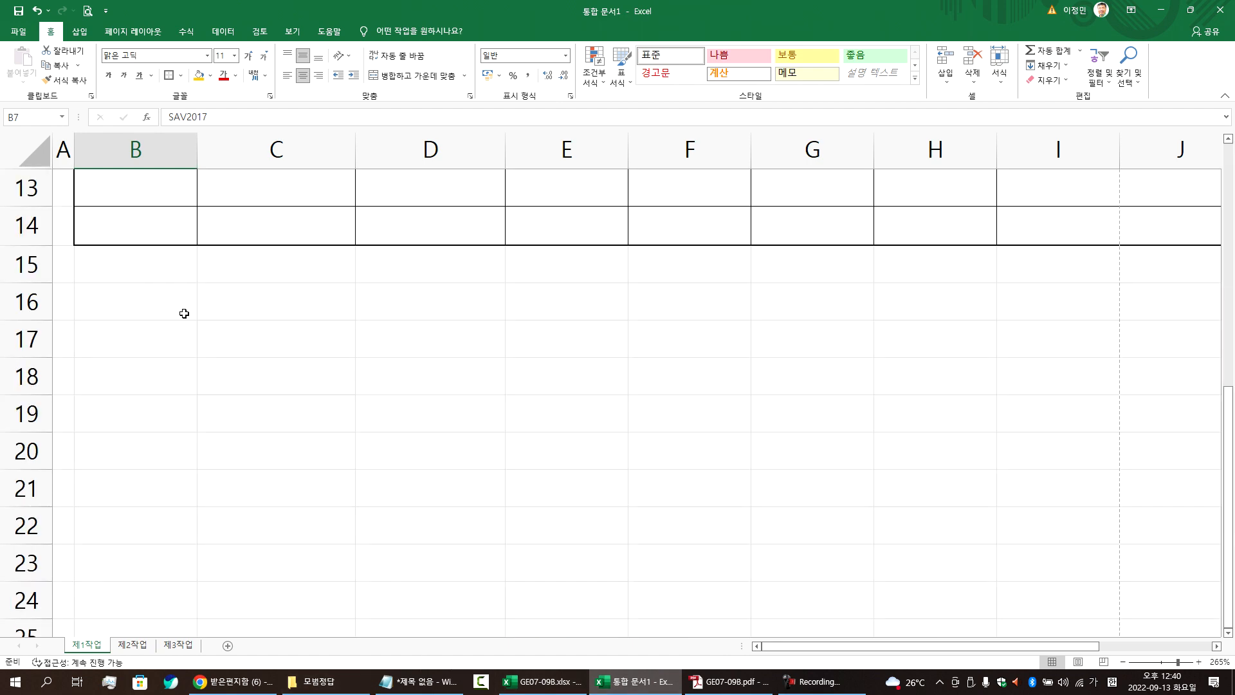
pyautogui.scroll(1, 172, 300)
pyautogui.hotkey('alt', 'Tab')
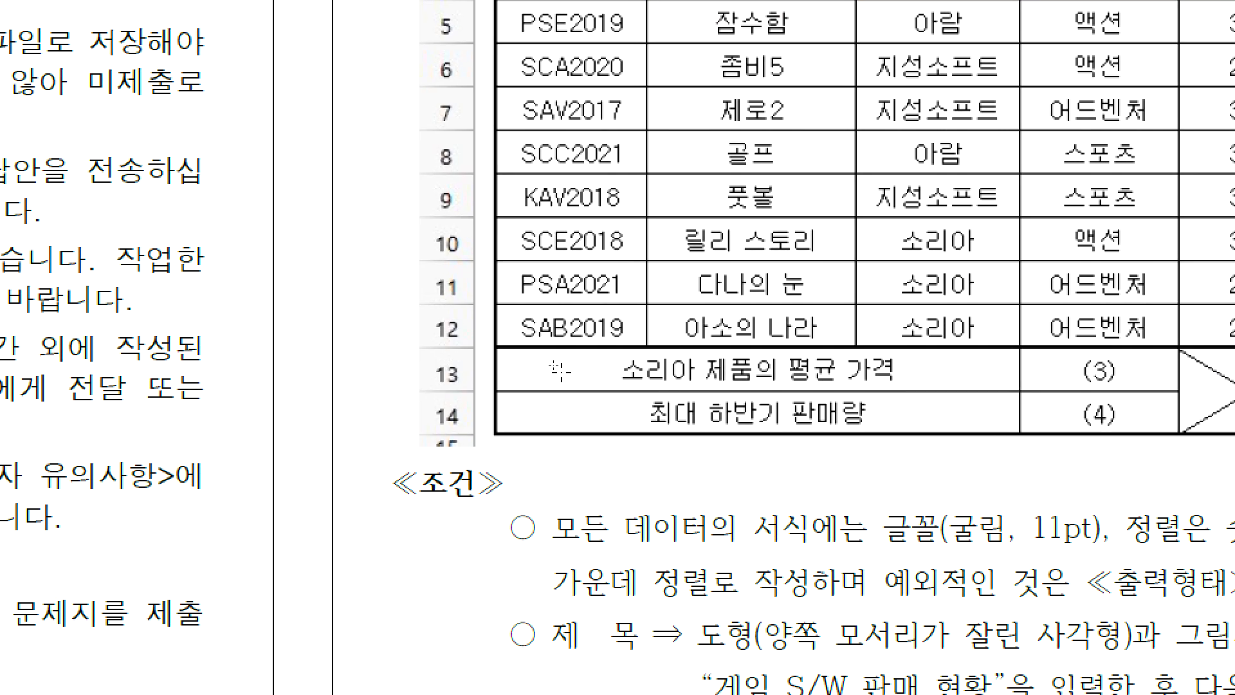
pyautogui.click(564, 358)
pyautogui.click(574, 360)
pyautogui.moveTo(696, 355); pyautogui.dragTo(756, 352)
pyautogui.moveTo(899, 357); pyautogui.dragTo(956, 352)
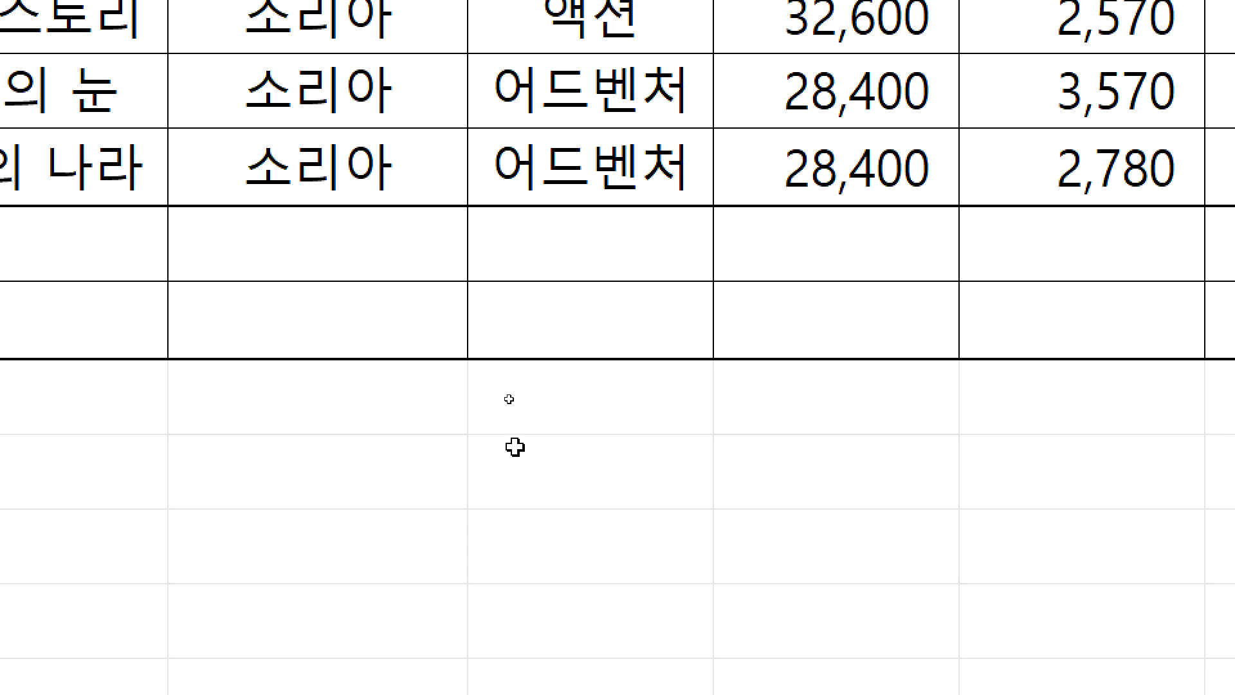
# Step: Switch back to the worksheet, then merge and center B13:D13 and B14:D14 separately
pyautogui.moveTo(180, 236); pyautogui.dragTo(880, 229)
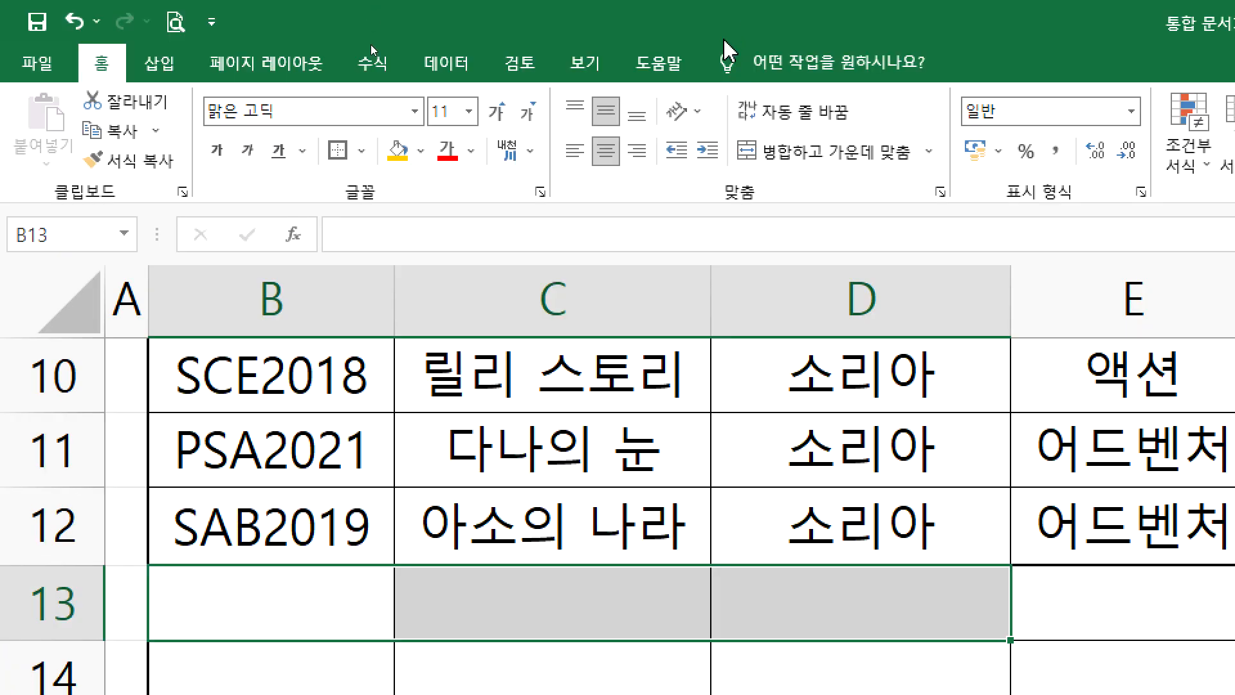
pyautogui.click(848, 164)
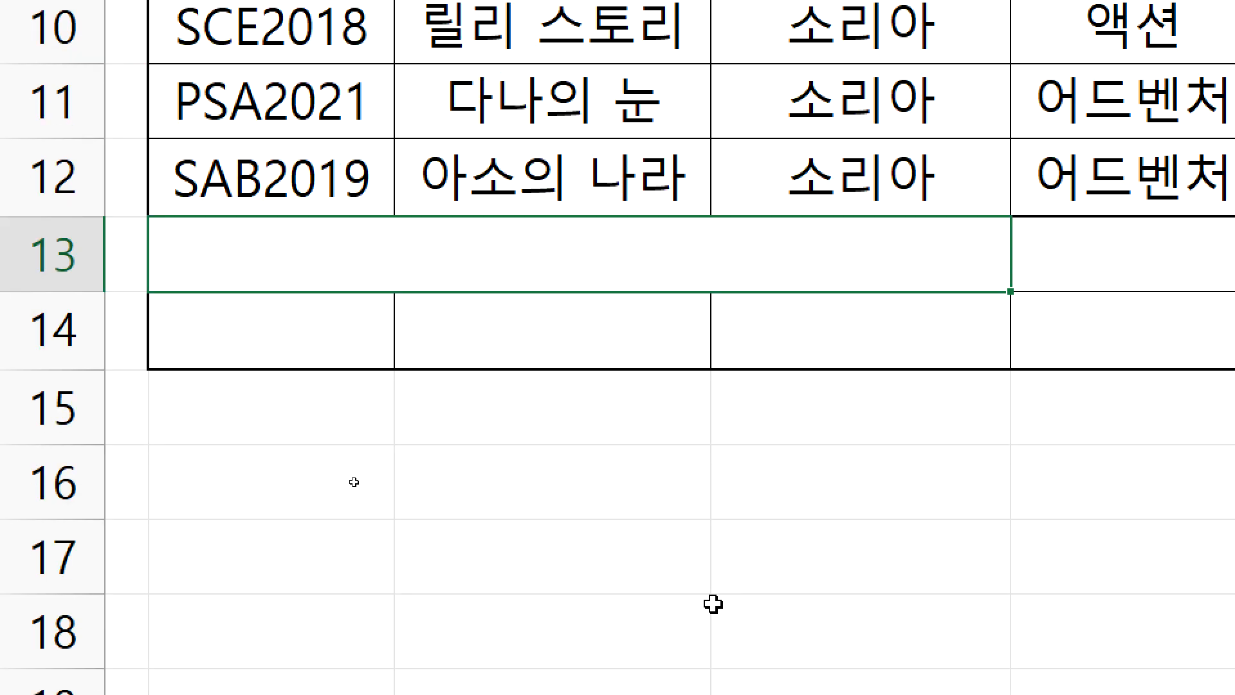
pyautogui.click(341, 681)
pyautogui.moveTo(341, 318); pyautogui.dragTo(780, 307)
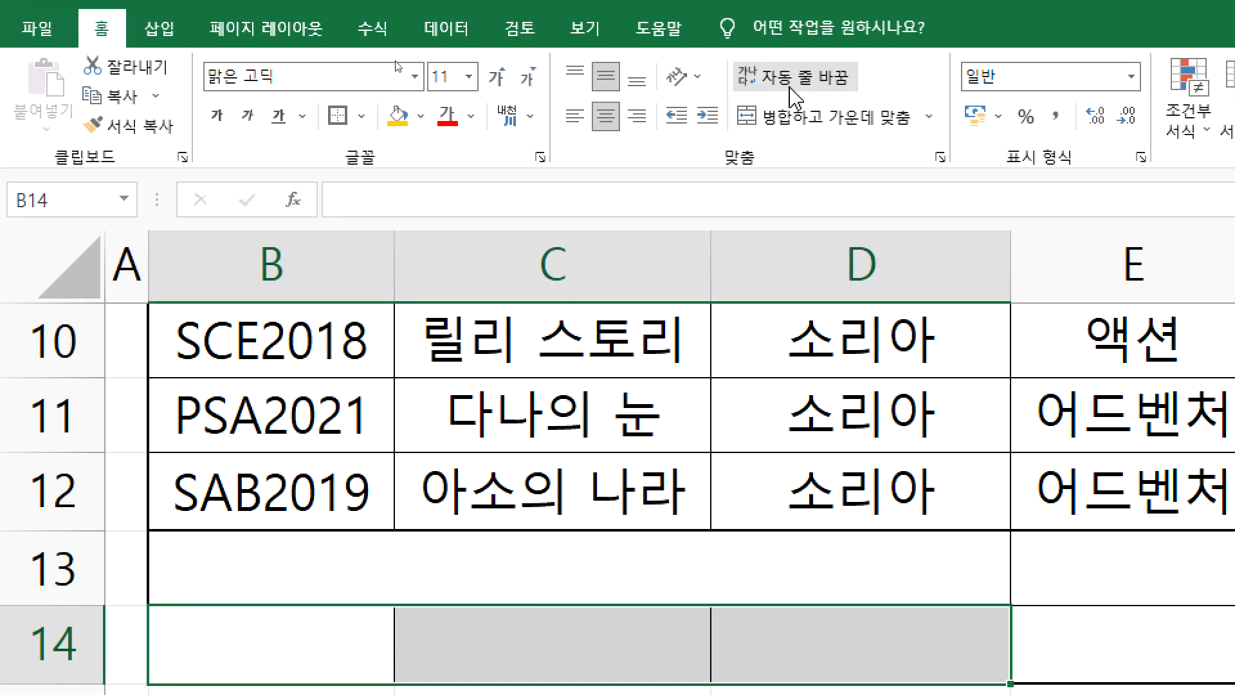
pyautogui.click(797, 119)
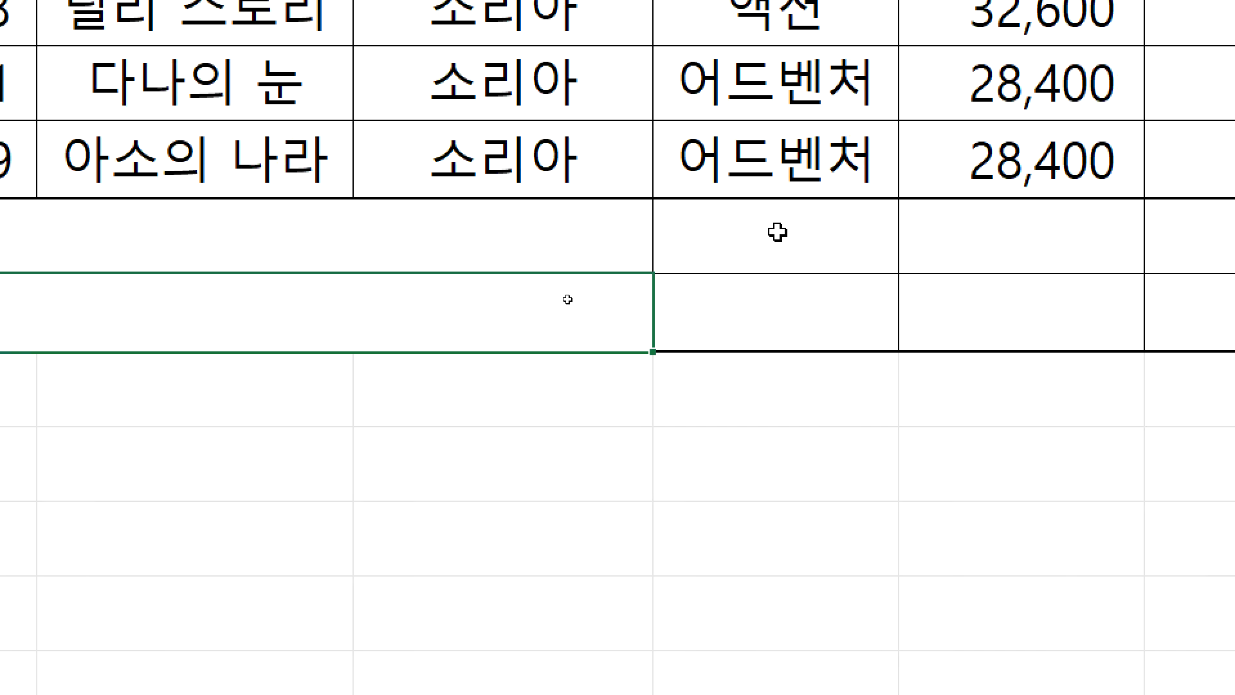
# Step: Merge and center F13:F14 vertically and G13:I13 across the row
pyautogui.moveTo(1113, 478); pyautogui.dragTo(1111, 547)
pyautogui.moveTo(1021, 236); pyautogui.dragTo(1027, 309)
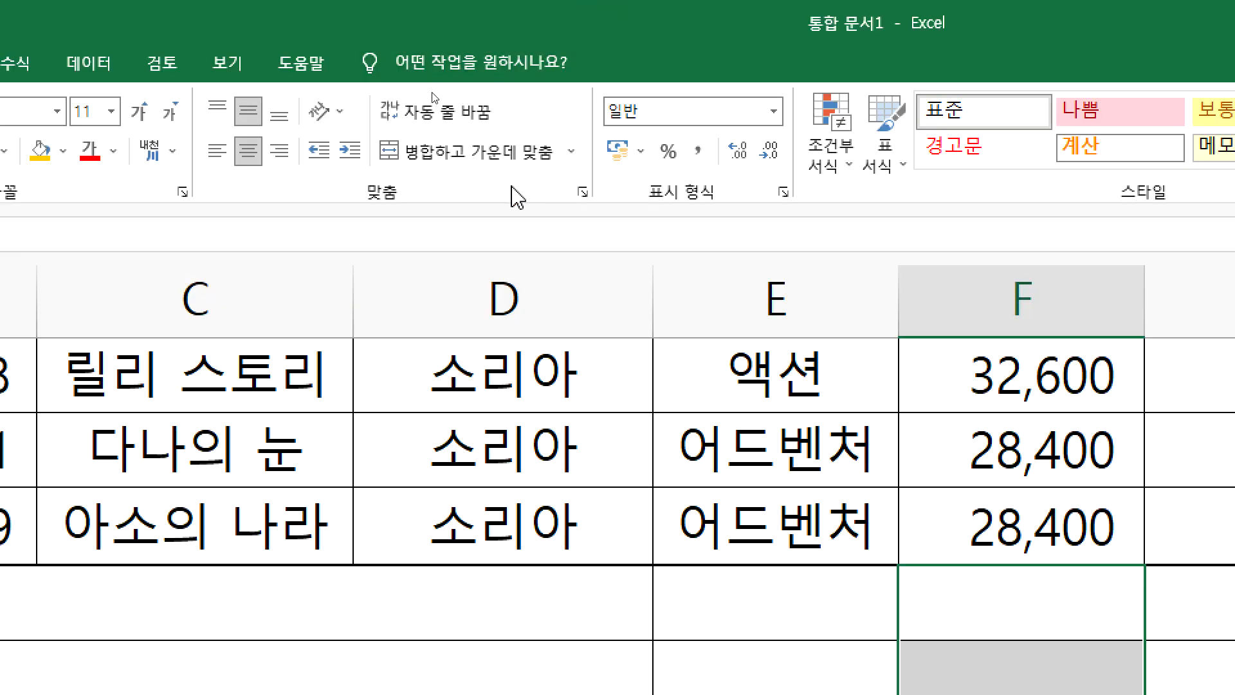
pyautogui.click(494, 161)
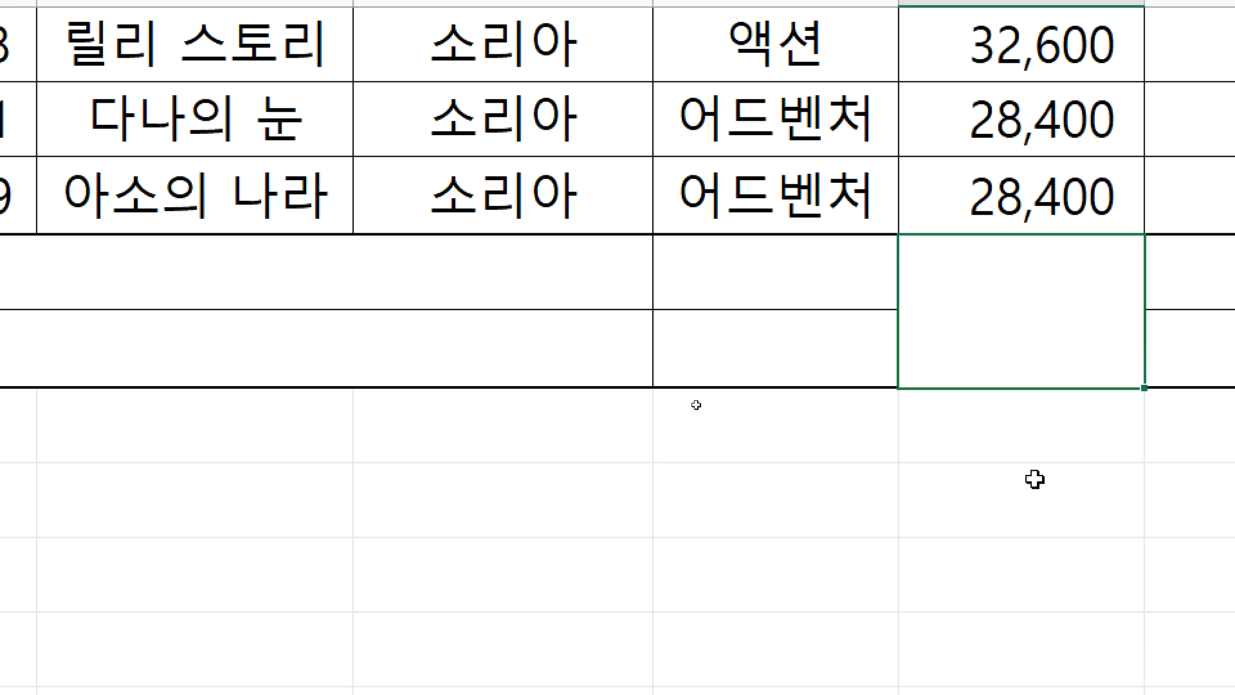
pyautogui.moveTo(937, 264)
pyautogui.mouseDown()
pyautogui.moveTo(1136, 274)
pyautogui.moveTo(995, 270)
pyautogui.moveTo(437, 309)
pyautogui.moveTo(990, 267)
pyautogui.mouseUp()
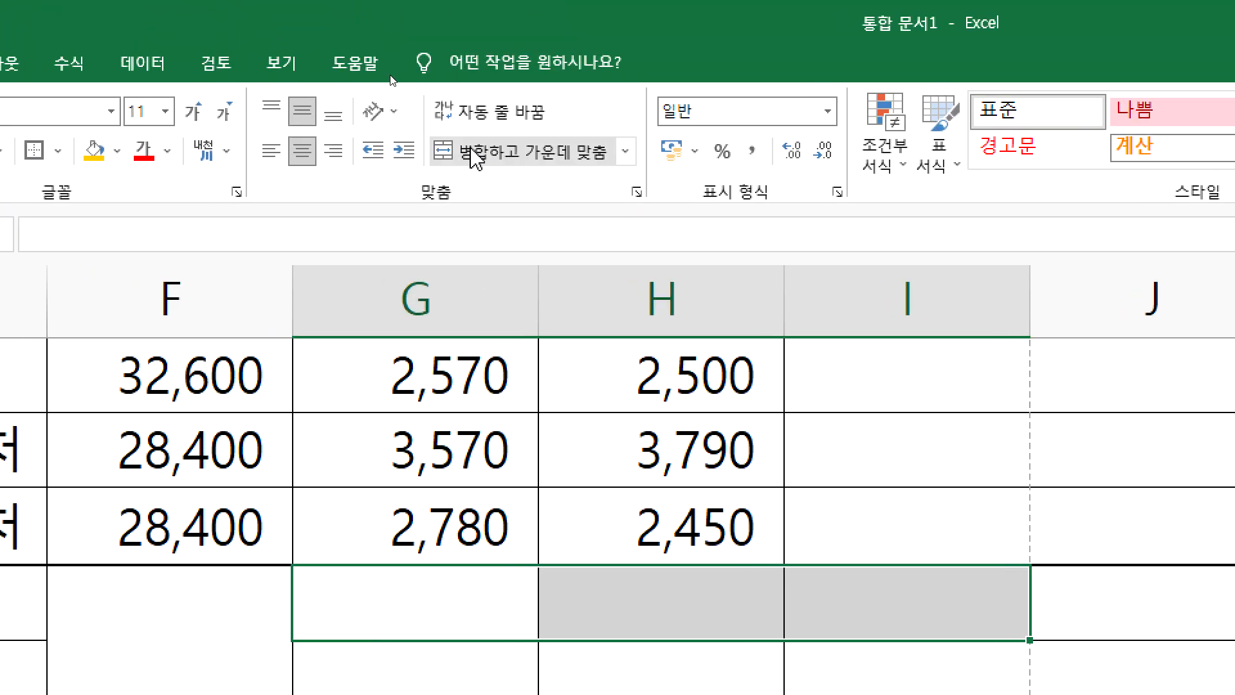
pyautogui.click(467, 152)
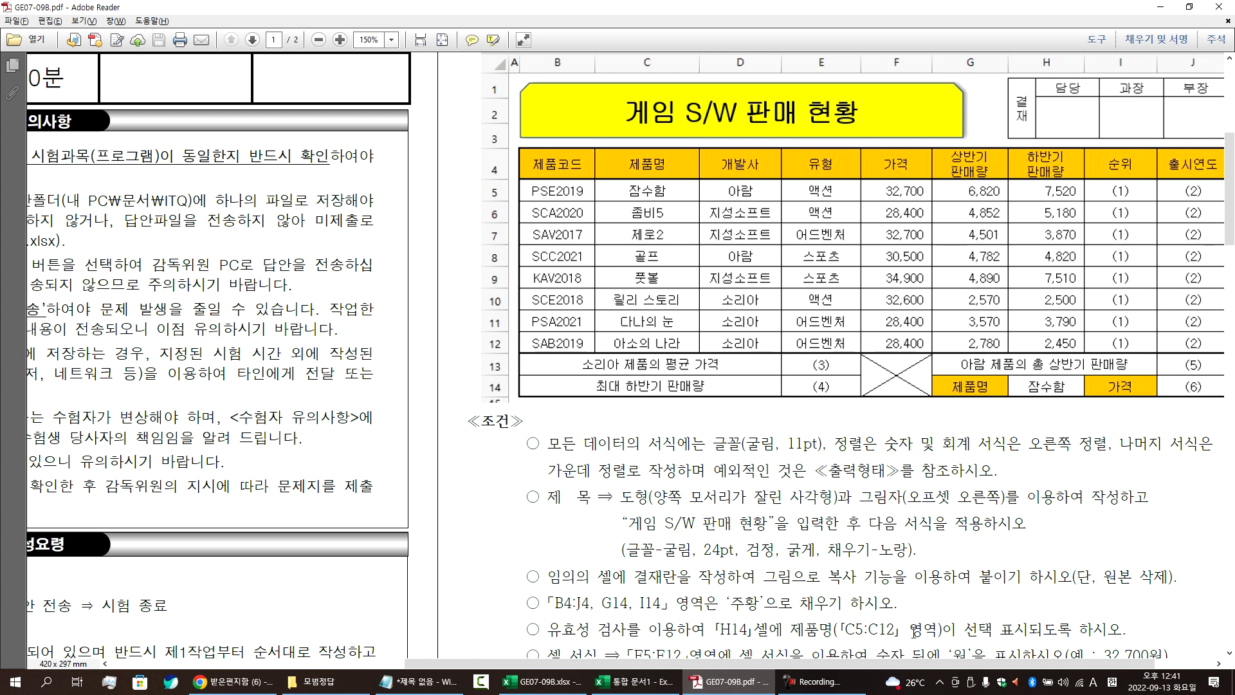
# Step: Copy B13:I14 from the 제1작업 sheet of GE07-09B.xlsx and paste it at B13 in 통합 문서1
pyautogui.click(543, 681)
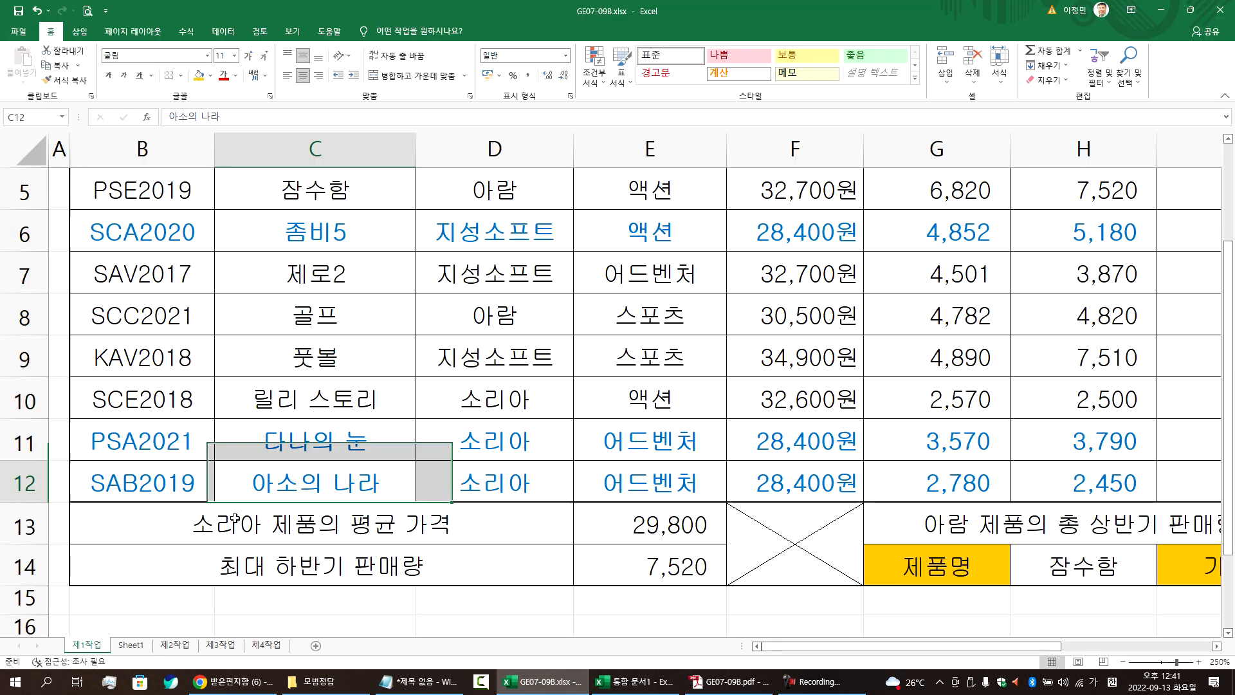
pyautogui.moveTo(234, 518); pyautogui.dragTo(1170, 555)
pyautogui.hotkey('ctrl', 'c')
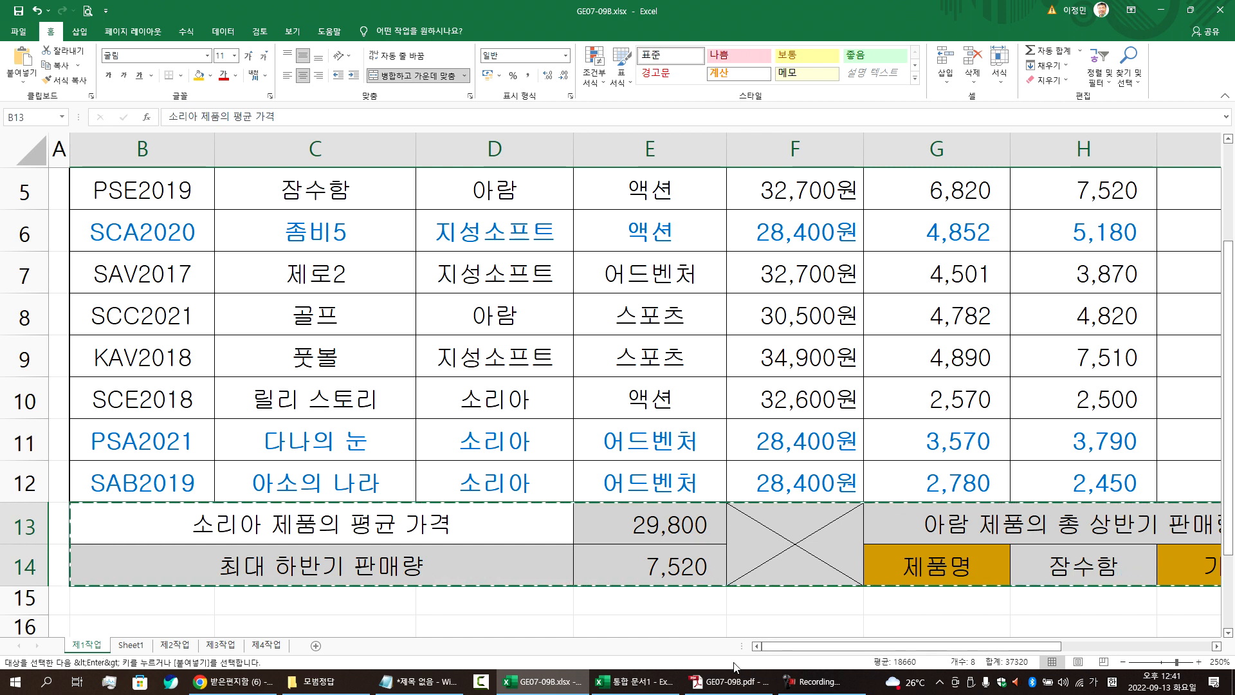
pyautogui.click(633, 681)
pyautogui.moveTo(101, 310)
pyautogui.mouseDown()
pyautogui.moveTo(38, 309)
pyautogui.moveTo(108, 305)
pyautogui.mouseUp()
pyautogui.click(108, 305)
pyautogui.rightClick(108, 306)
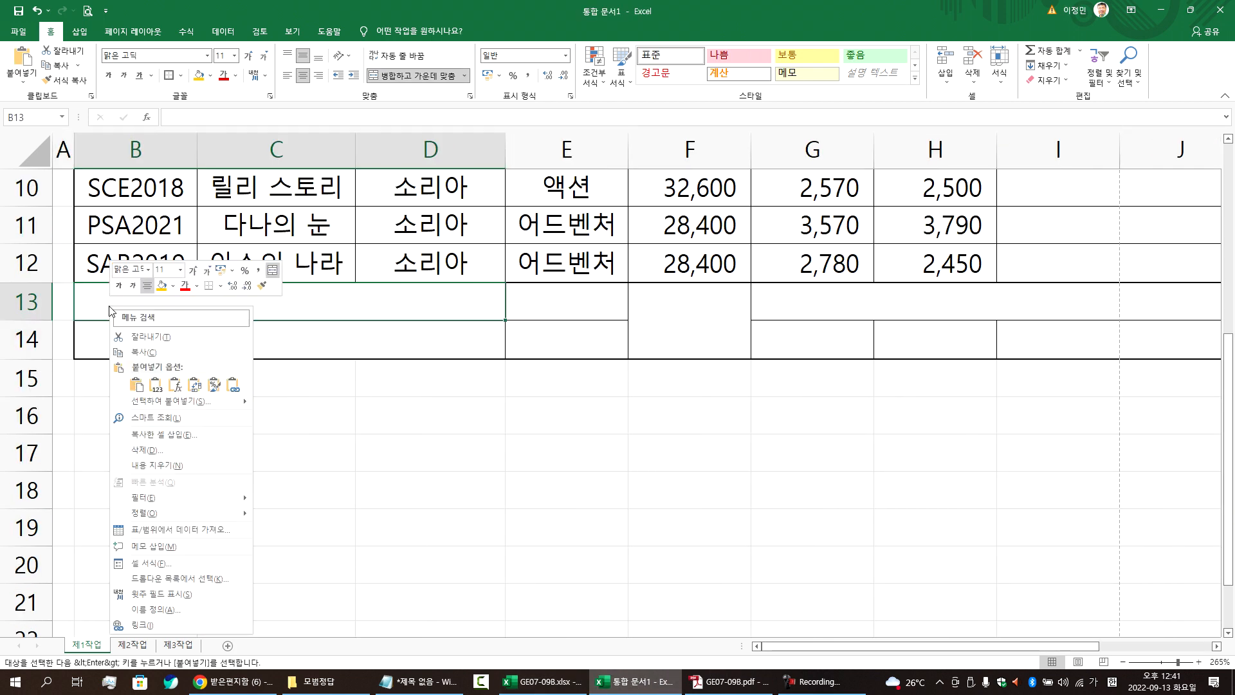
pyautogui.click(155, 384)
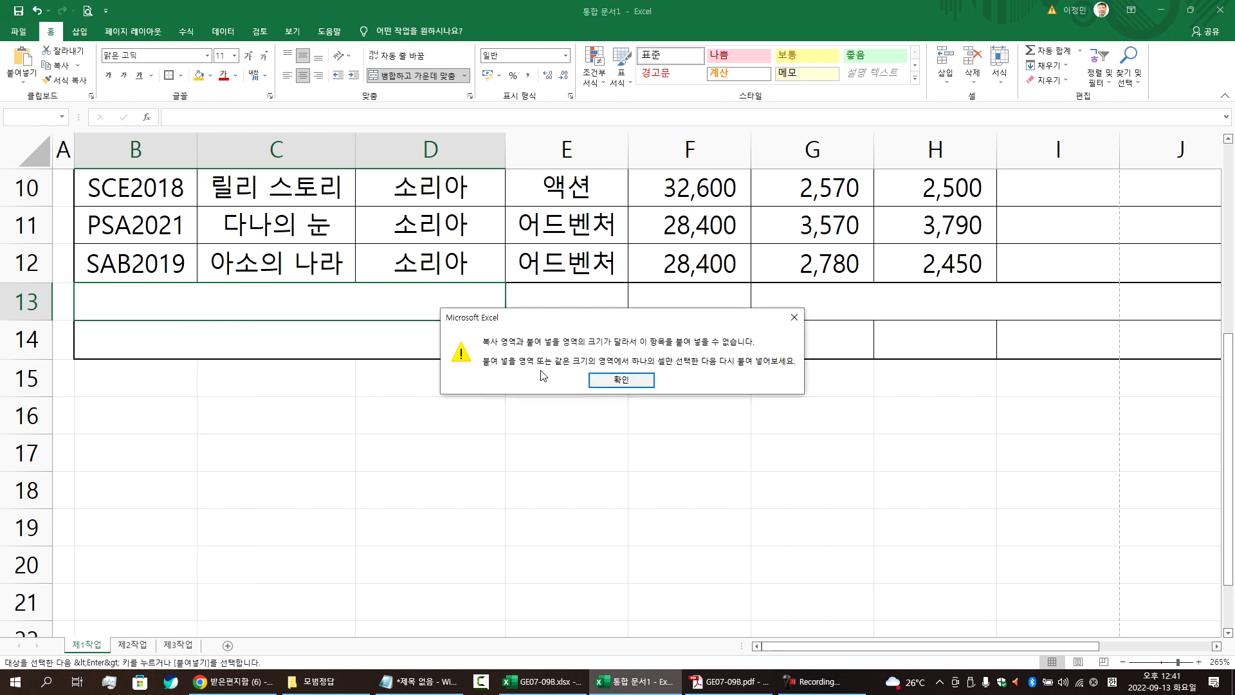
pyautogui.click(620, 379)
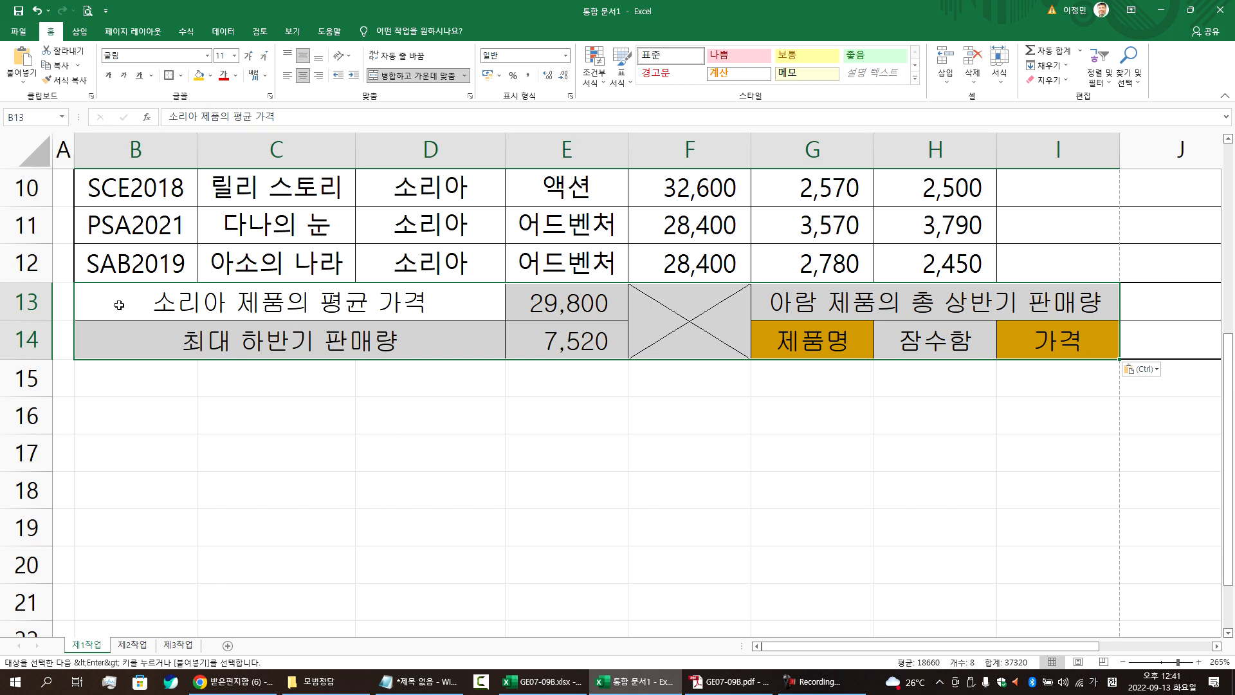
pyautogui.click(590, 401)
# Step: Reapply the thick outside border around B13:J14
pyautogui.moveTo(179, 302); pyautogui.dragTo(1035, 335)
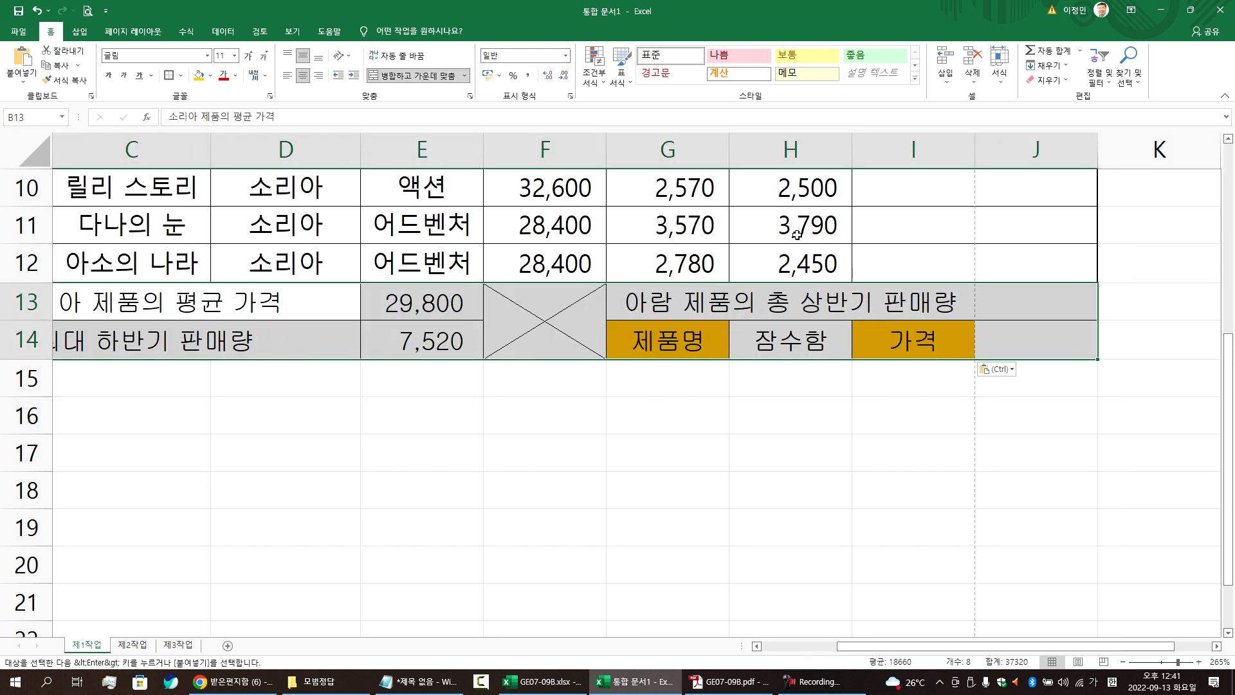
pyautogui.click(169, 76)
pyautogui.hscroll(-2, 245, 270)
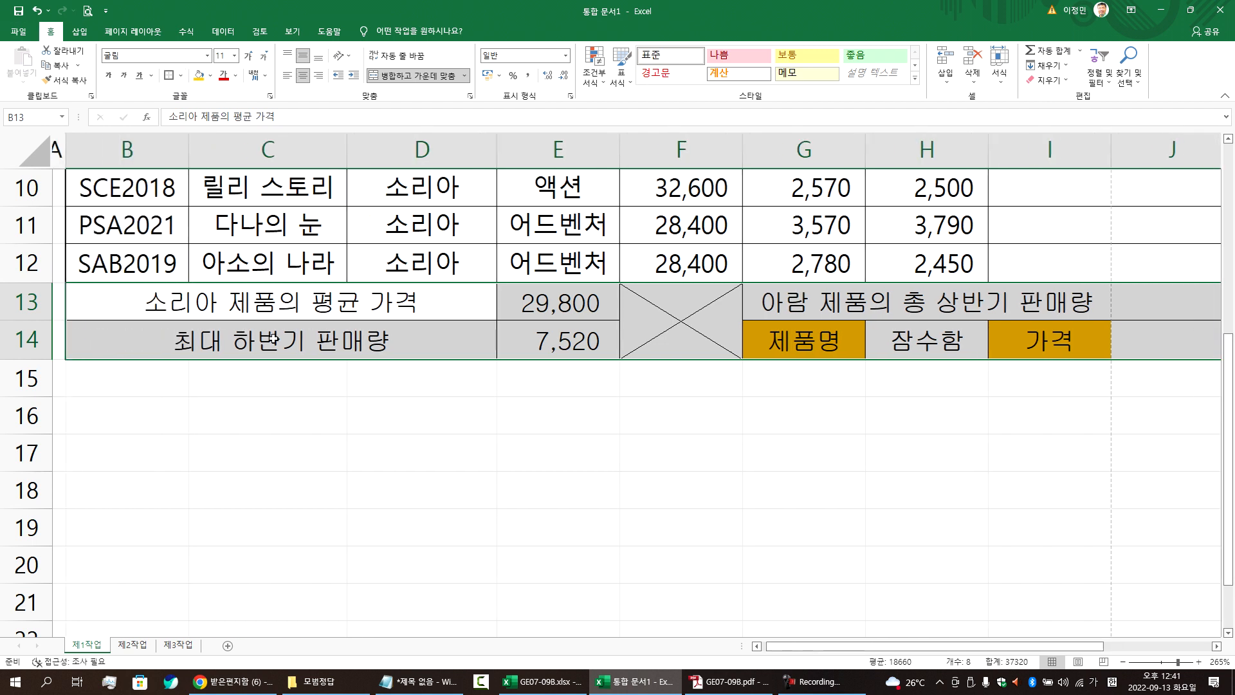
pyautogui.click(331, 399)
# Step: Remove all borders, including the diagonal lines, from the merged cell F13:F14
pyautogui.click(637, 315)
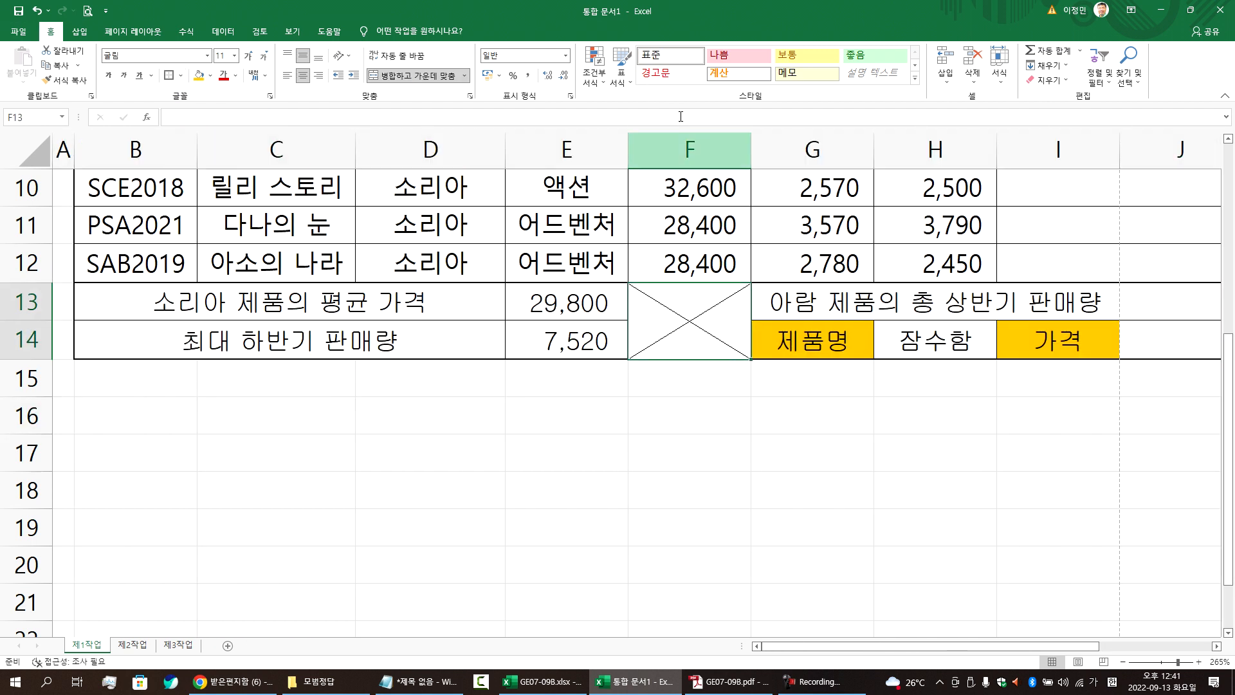
pyautogui.click(180, 76)
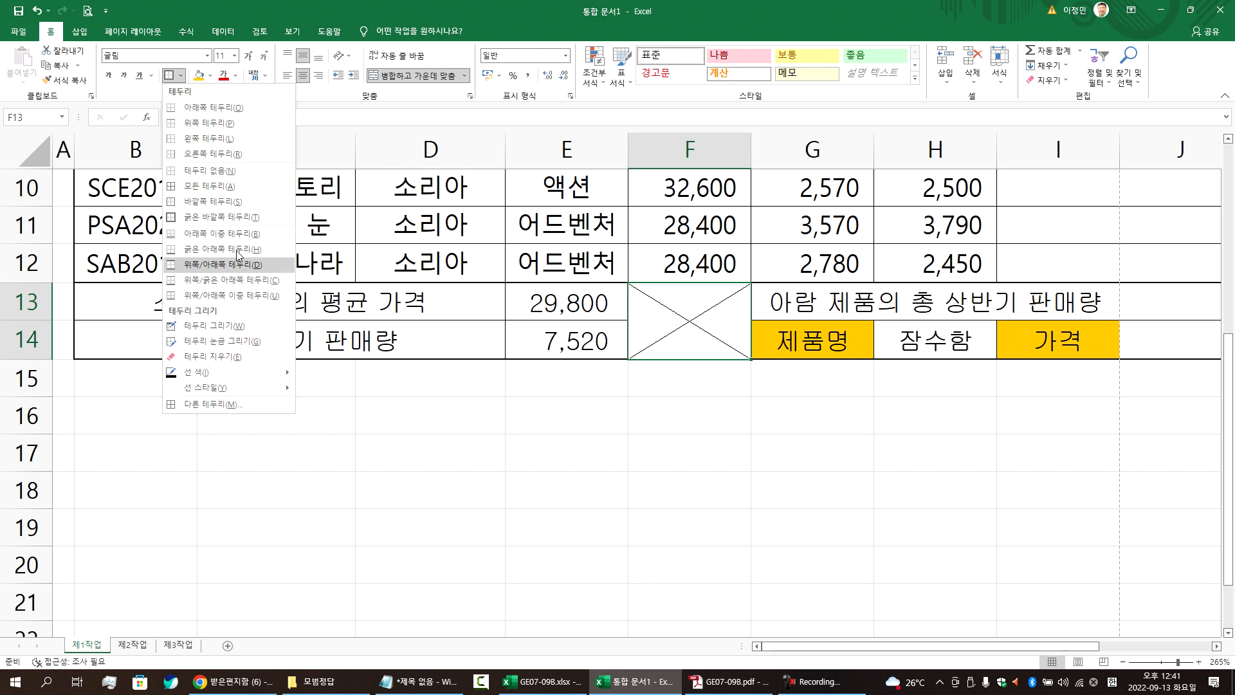
pyautogui.click(226, 173)
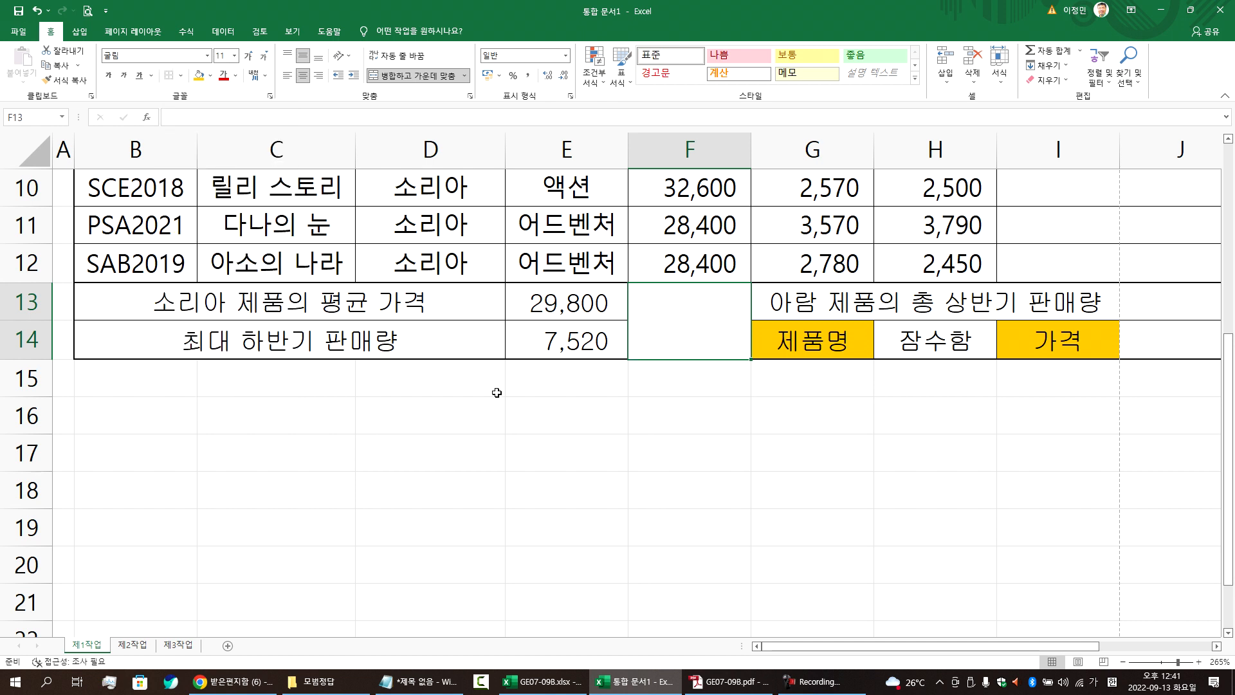
pyautogui.click(573, 430)
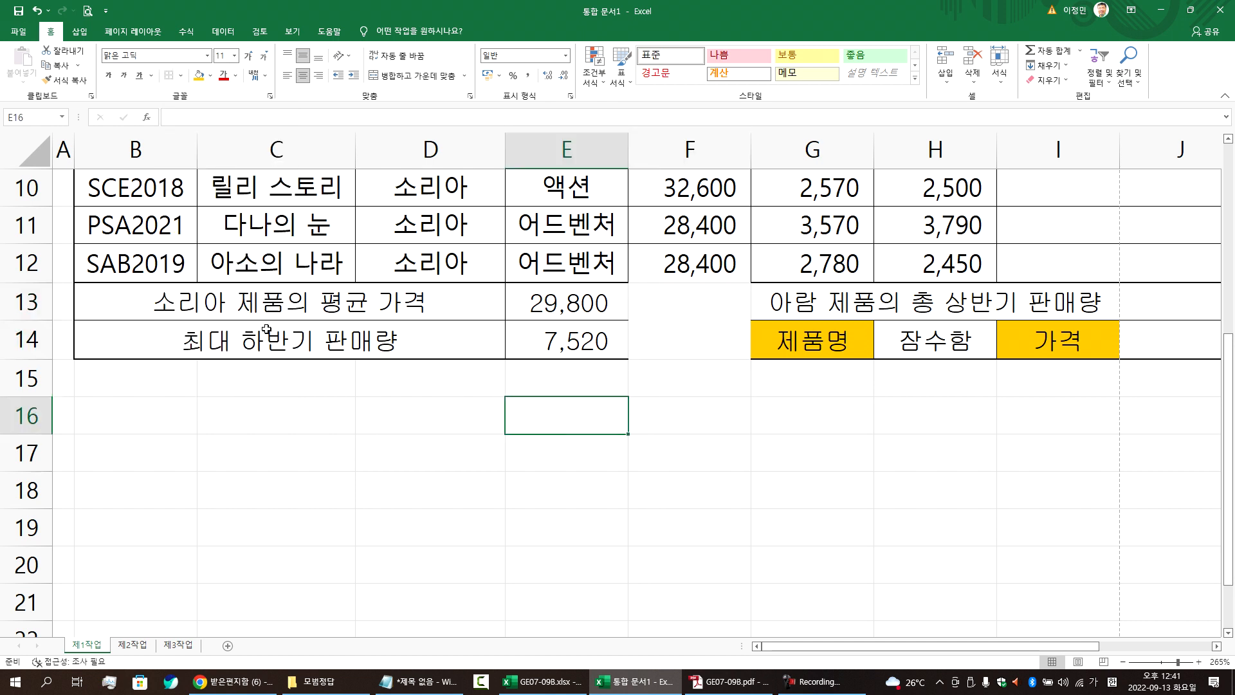
# Step: Apply all borders and a thick outside border to the summary rows B13:J14
pyautogui.click(643, 304)
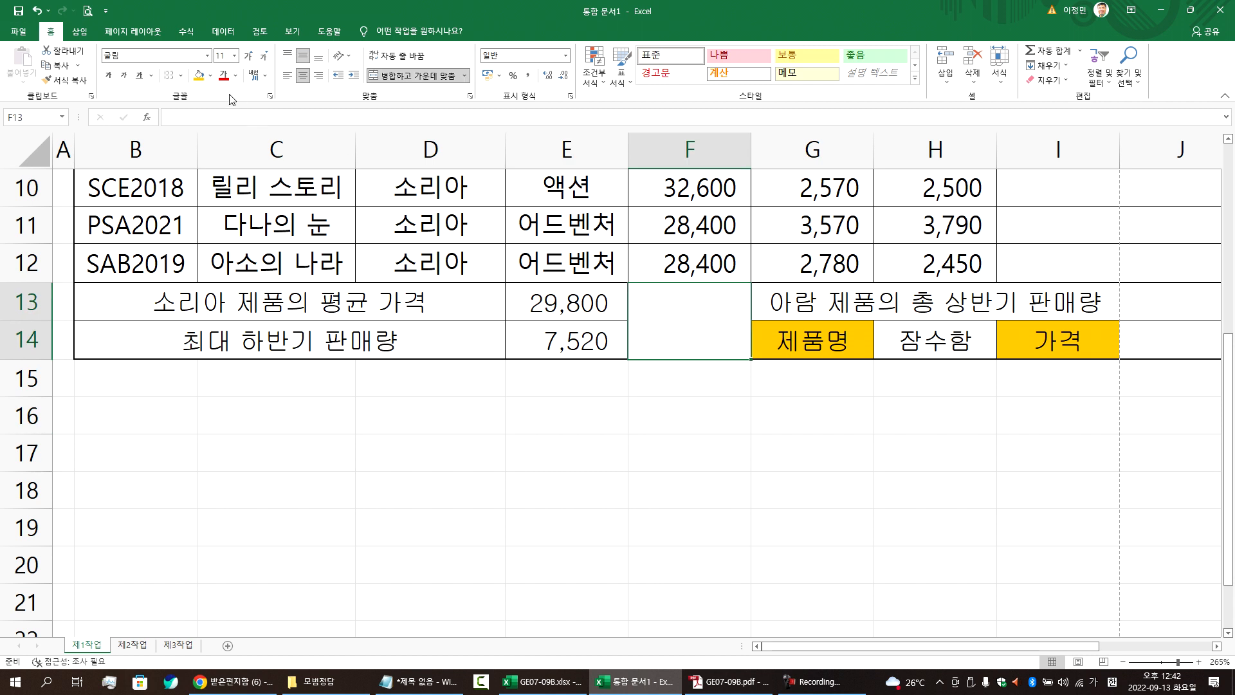
pyautogui.moveTo(130, 298); pyautogui.dragTo(1168, 322)
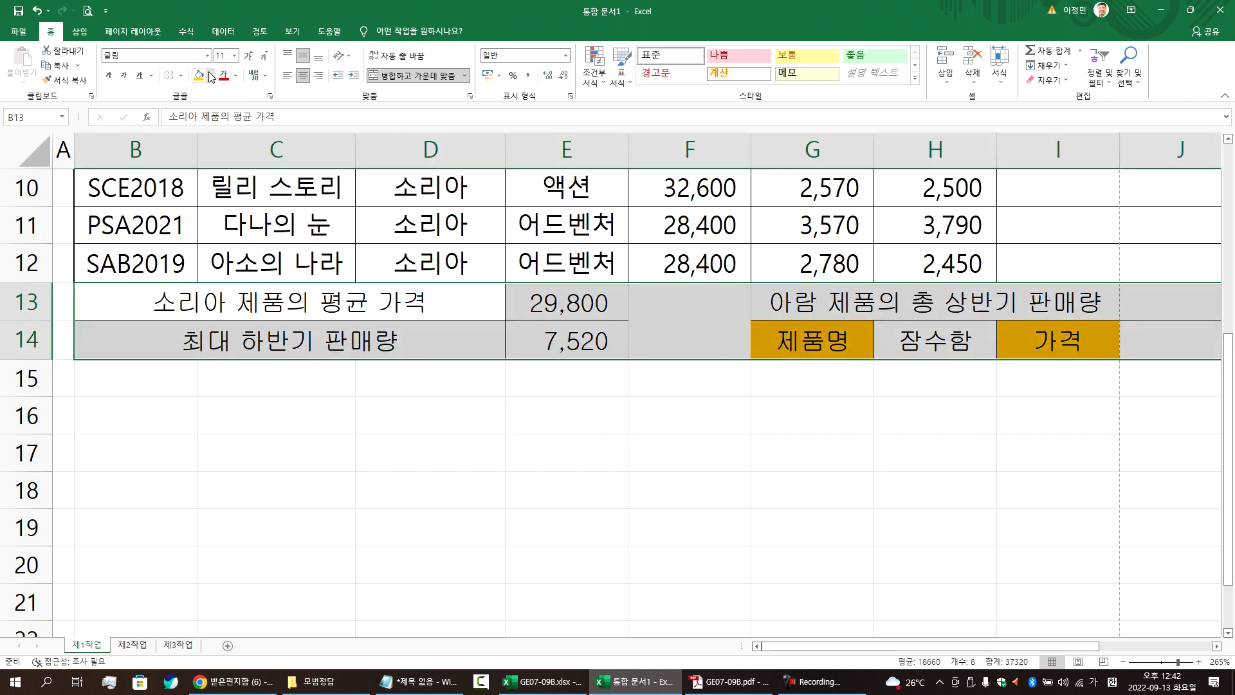
pyautogui.click(181, 76)
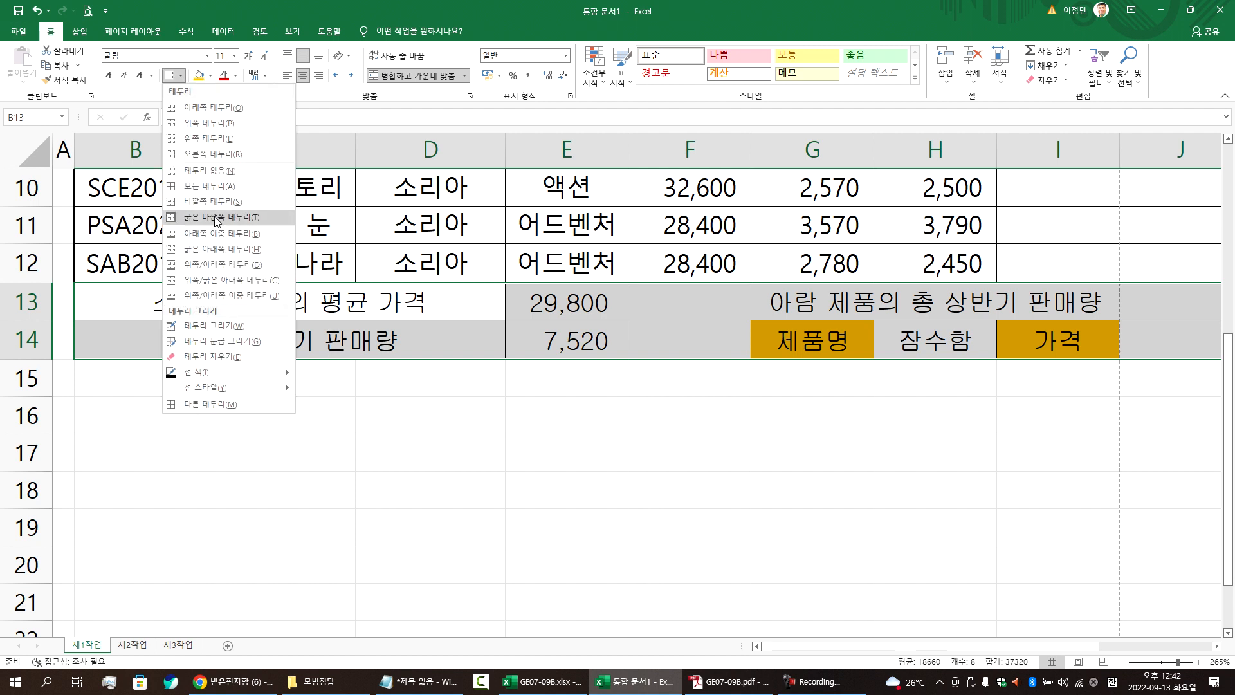
pyautogui.click(200, 186)
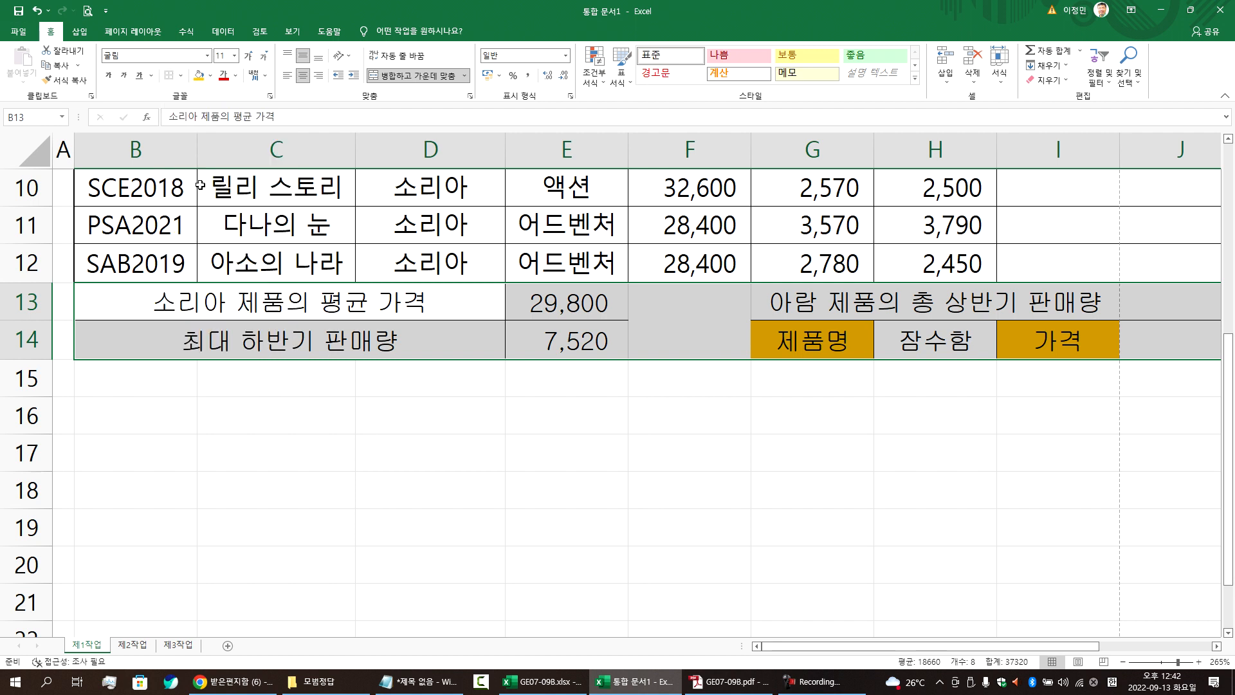
pyautogui.click(181, 76)
pyautogui.click(191, 217)
pyautogui.click(596, 444)
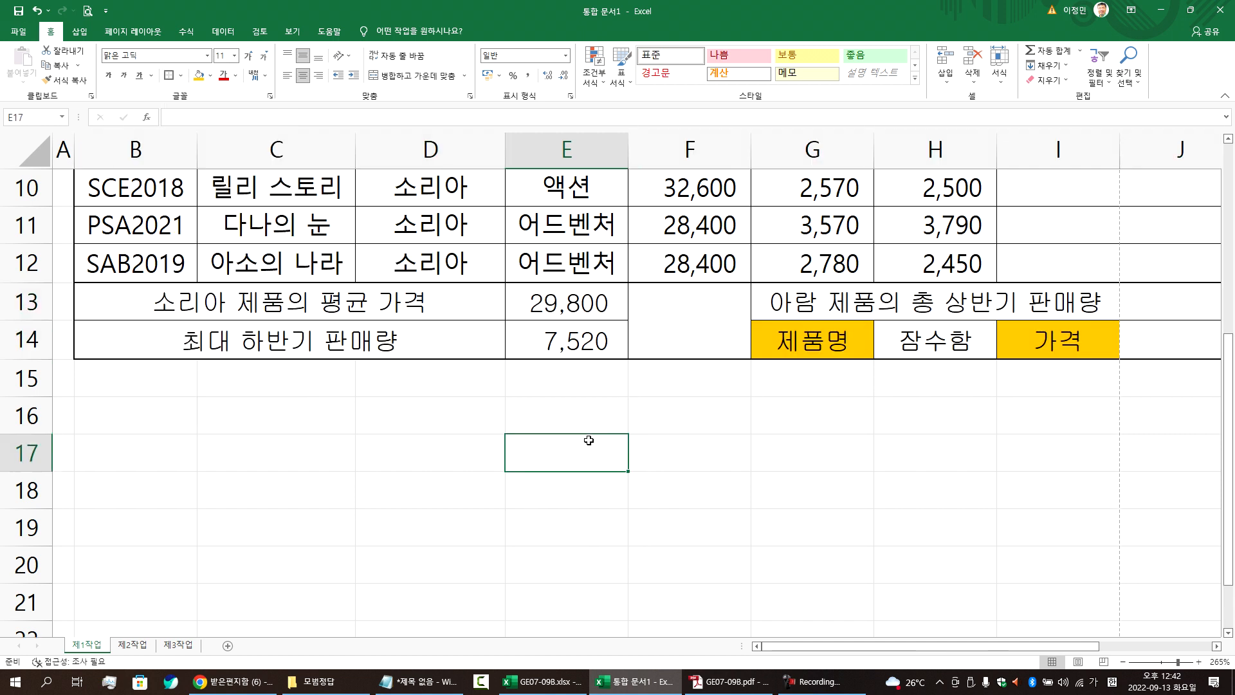
# Step: Clear the contents of E13:E14 and the product name in H14, leaving the summary labels in place
pyautogui.click(823, 334)
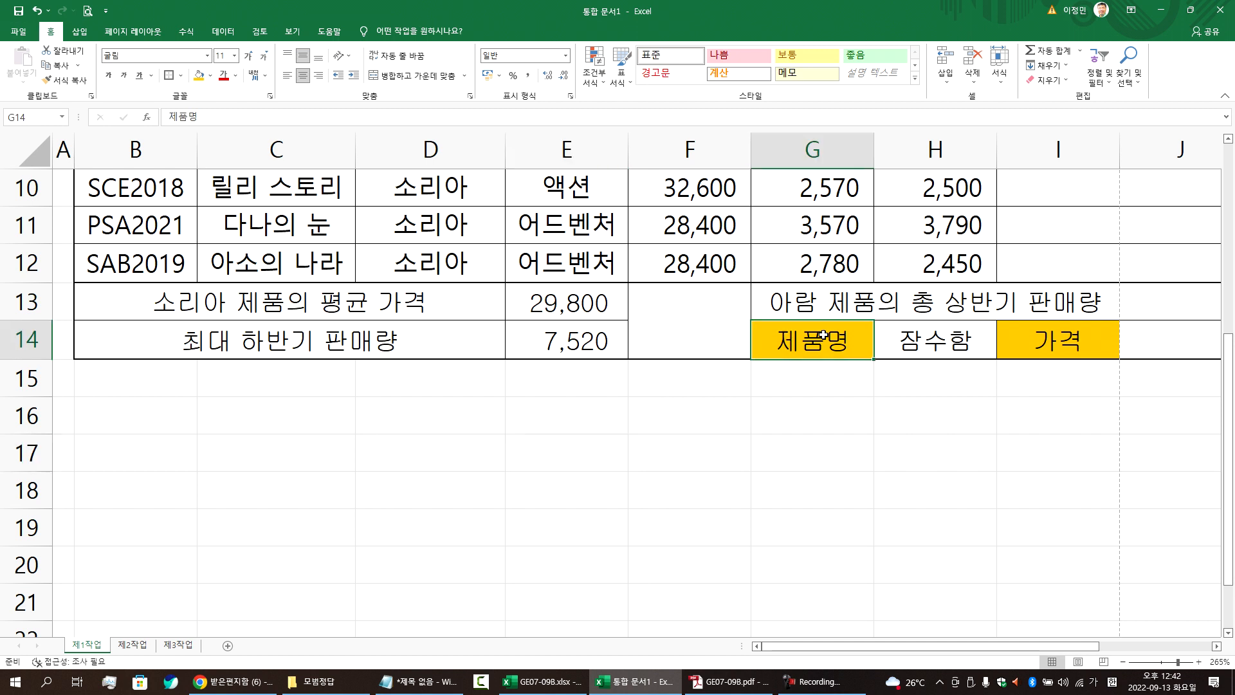
pyautogui.click(1029, 348)
pyautogui.click(1087, 312)
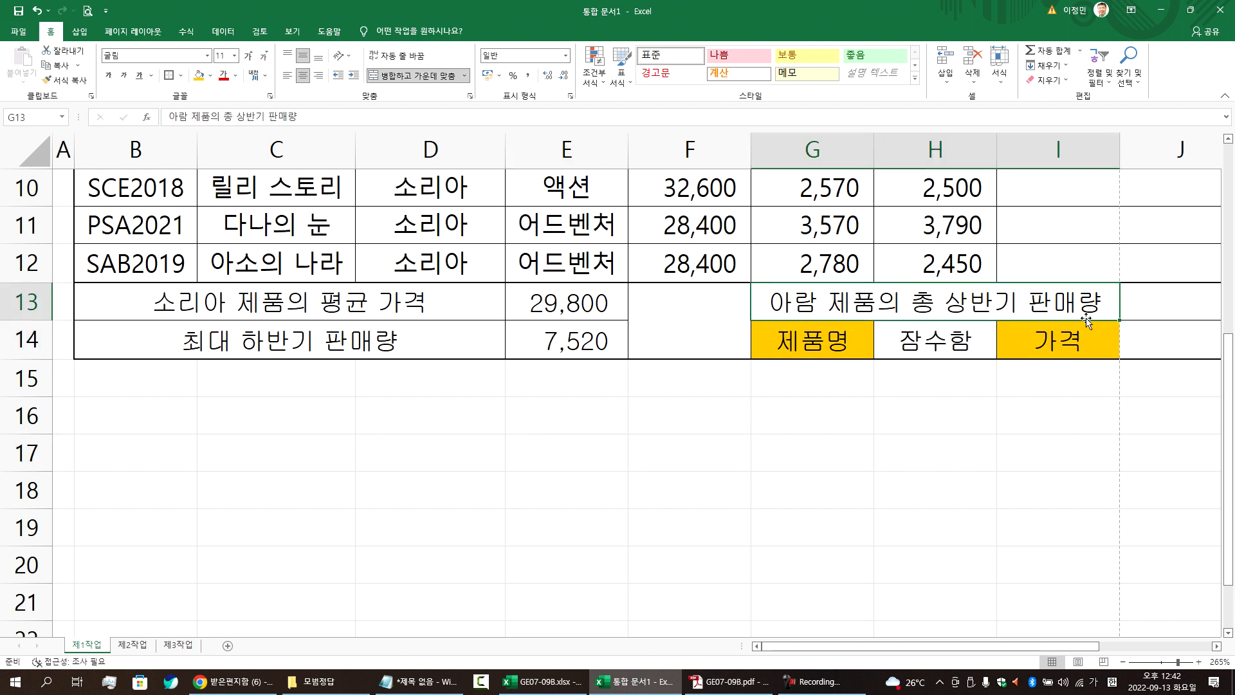
pyautogui.click(142, 312)
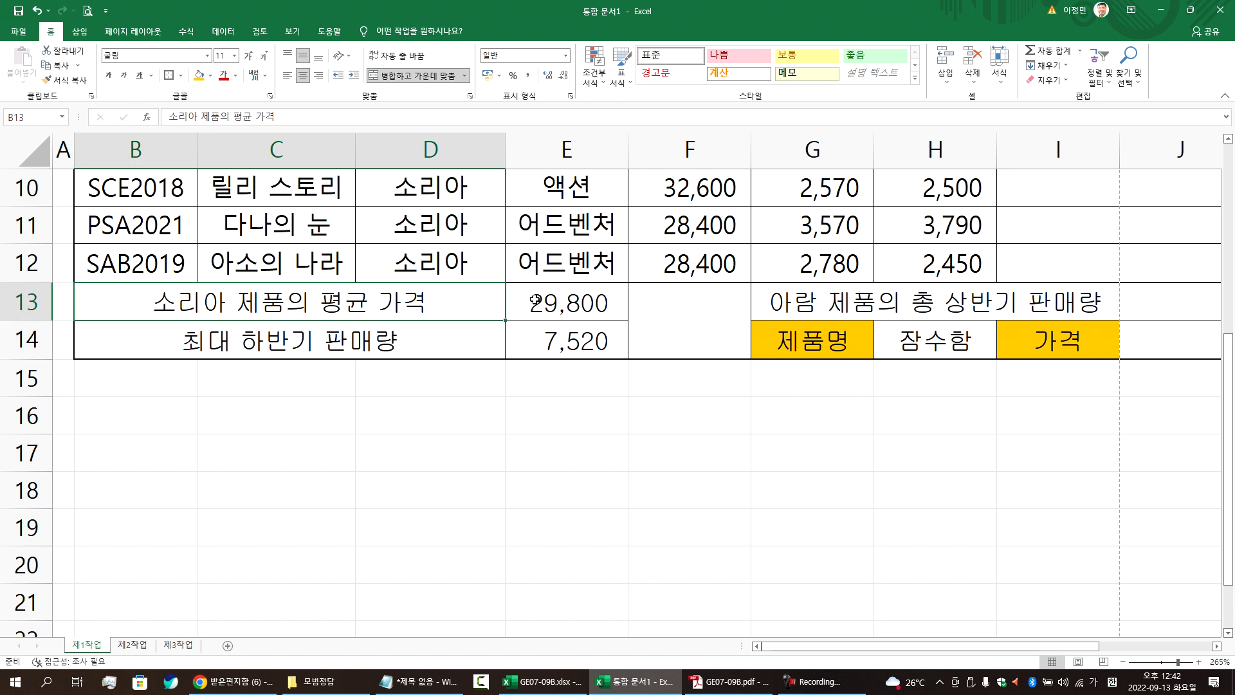
pyautogui.moveTo(537, 300); pyautogui.dragTo(540, 331)
pyautogui.press('Delete')
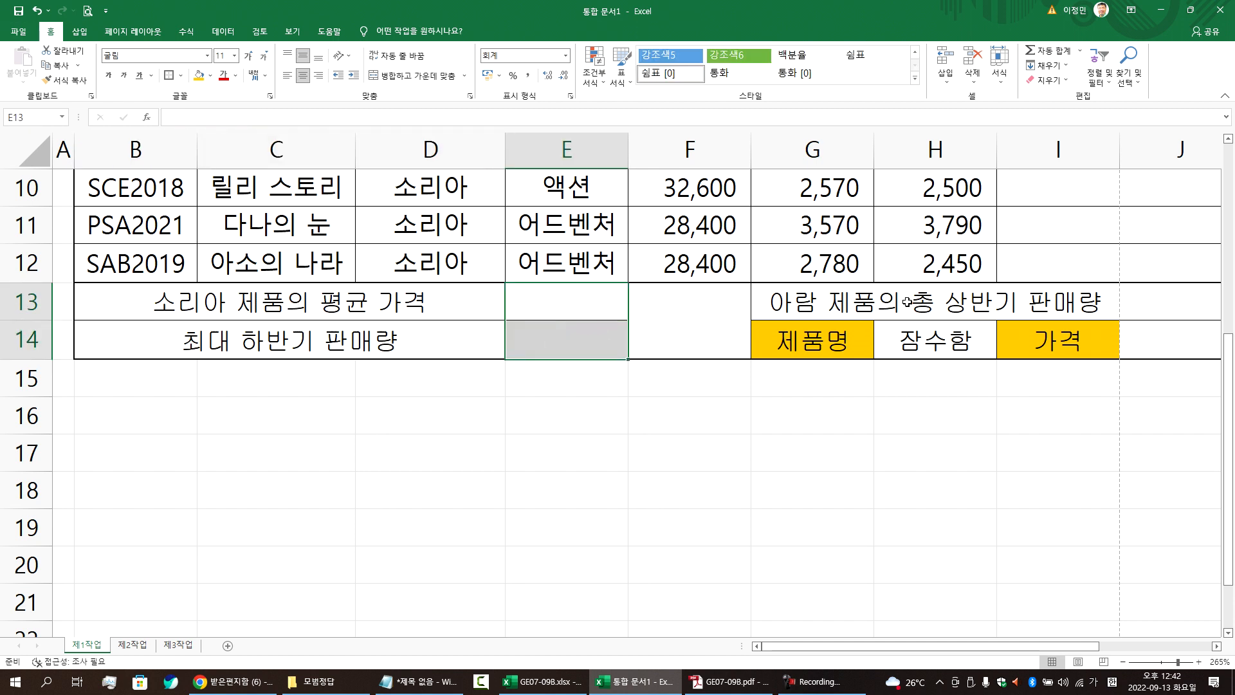
pyautogui.click(919, 335)
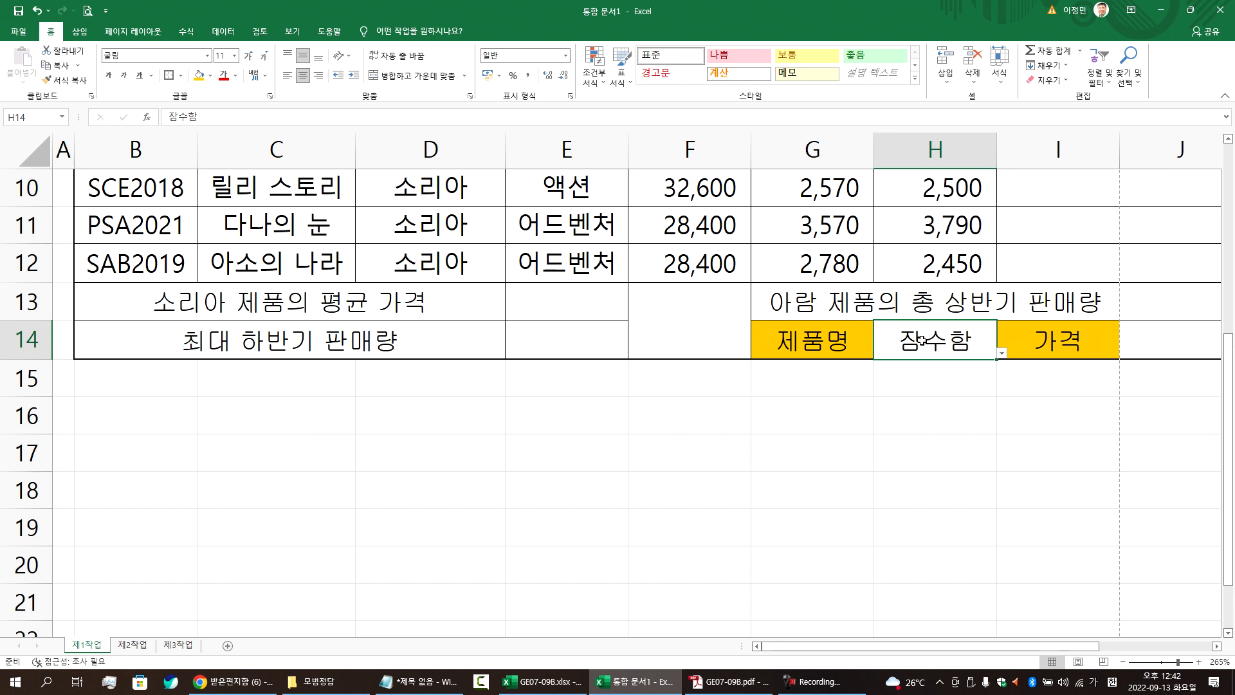
pyautogui.press('Delete')
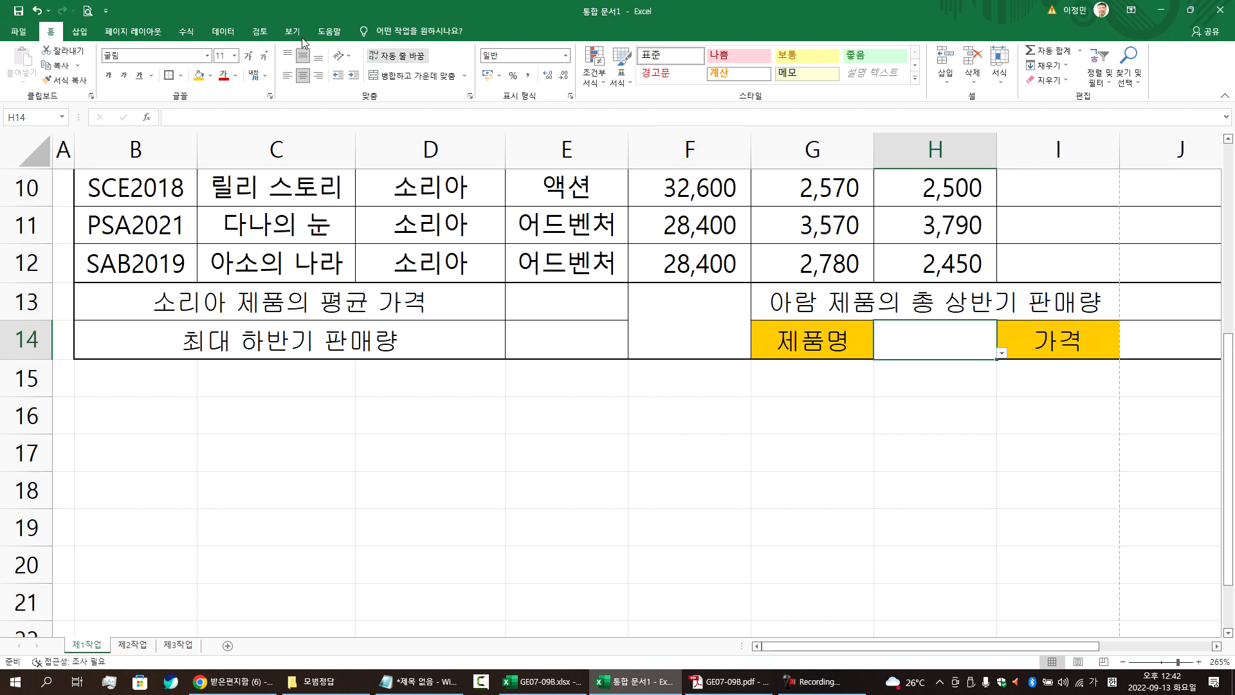
# Step: Remove the list validation from H14 by setting its allowed data to 모든 값
pyautogui.click(224, 32)
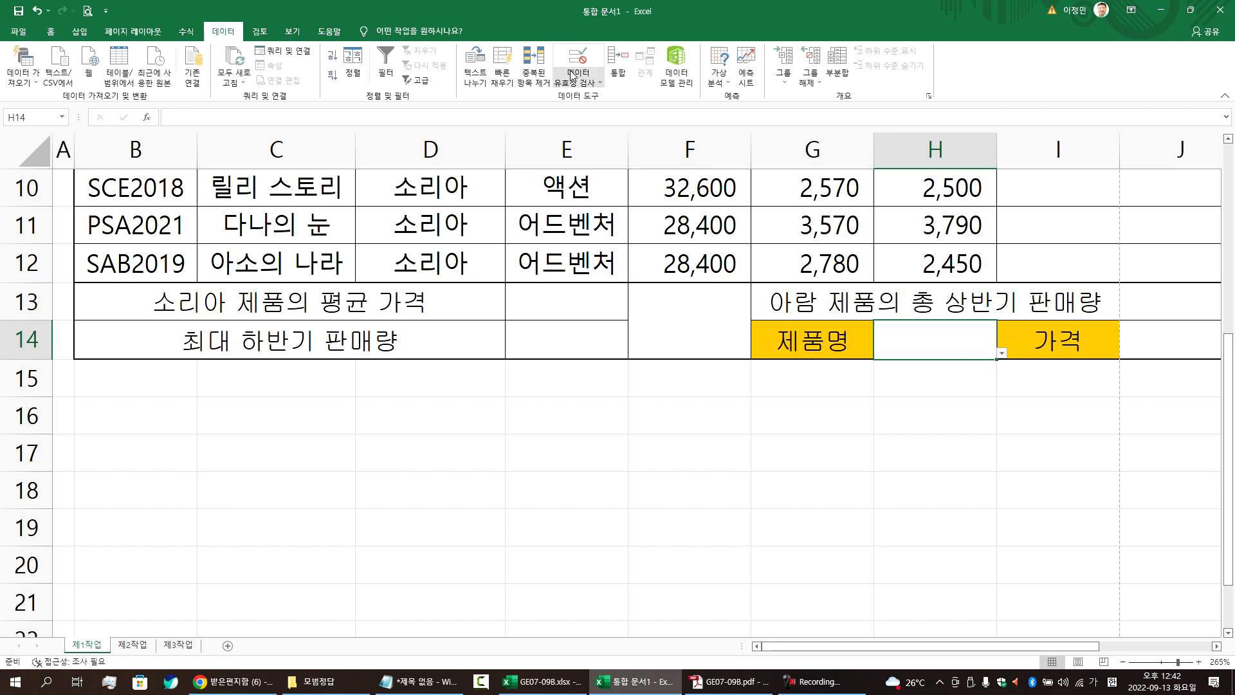
pyautogui.click(575, 61)
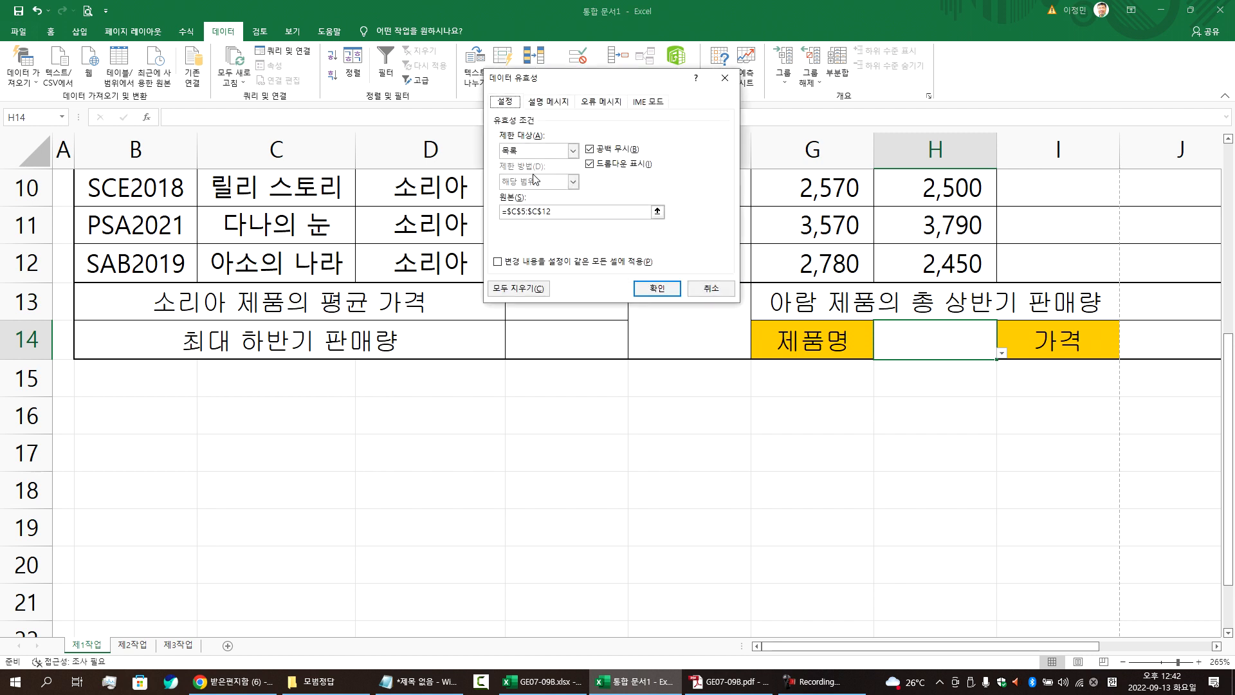
pyautogui.click(538, 153)
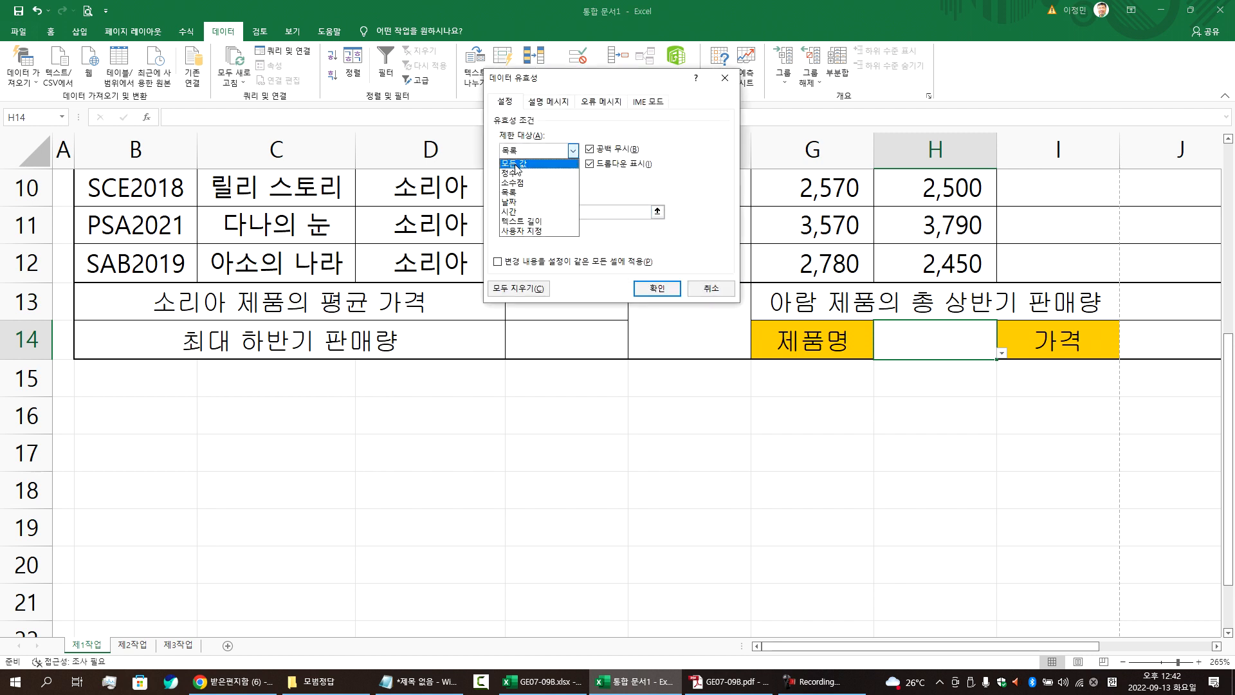
pyautogui.click(518, 159)
pyautogui.click(659, 290)
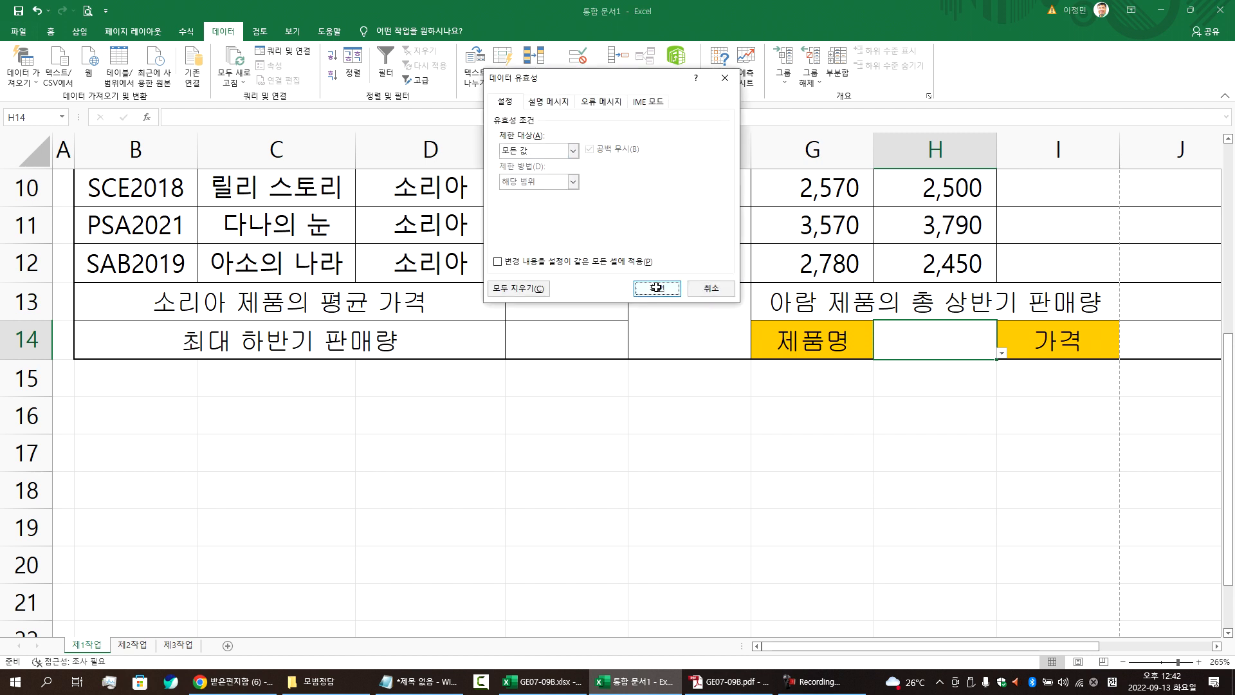
# Step: Set the font of the entire 제1작업 sheet to 굴림
pyautogui.click(256, 308)
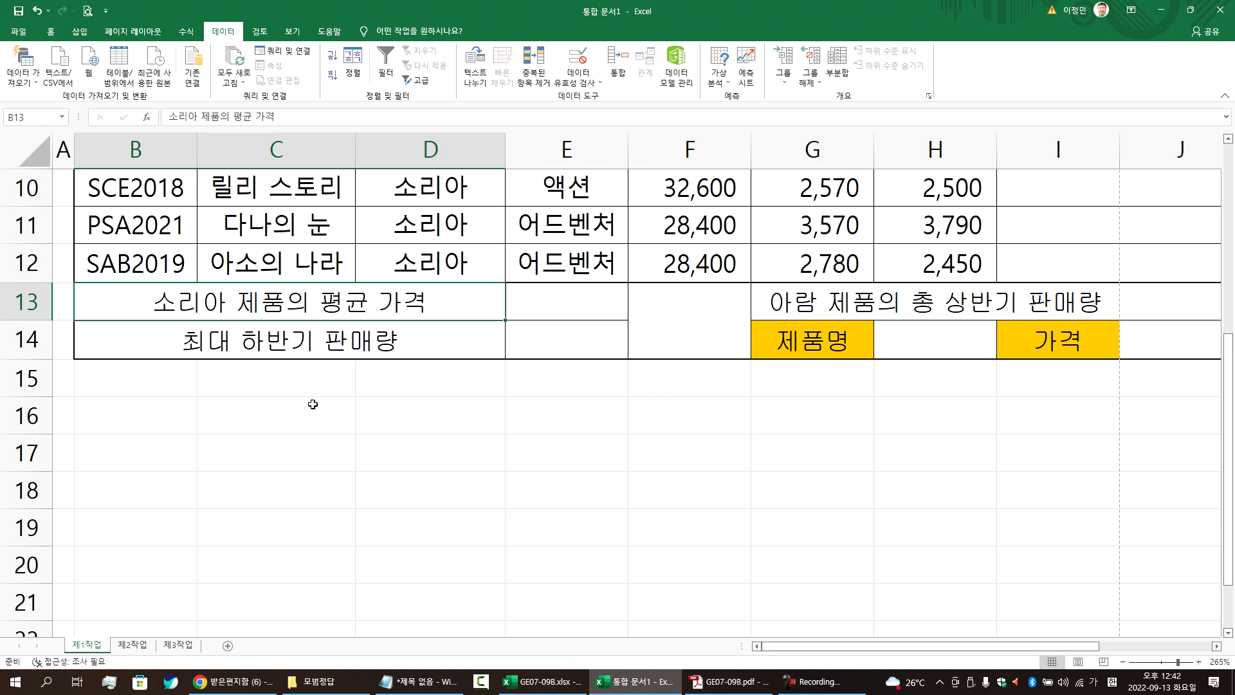
pyautogui.click(231, 261)
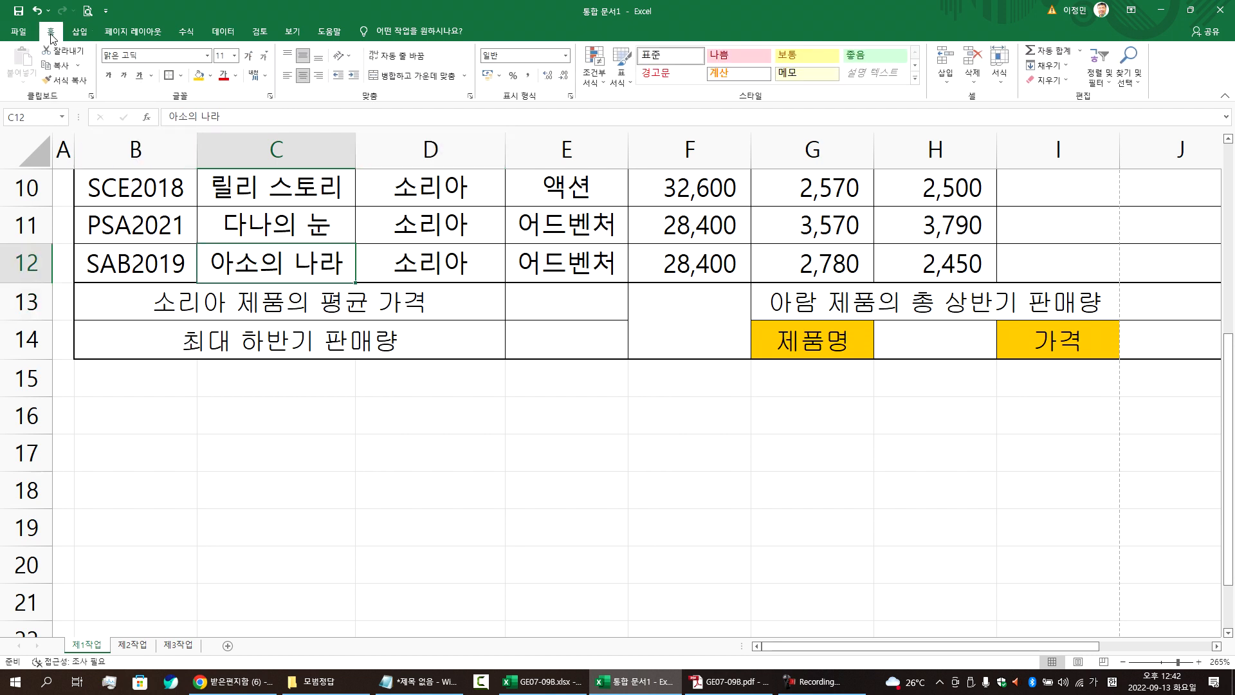
pyautogui.click(276, 222)
pyautogui.click(268, 200)
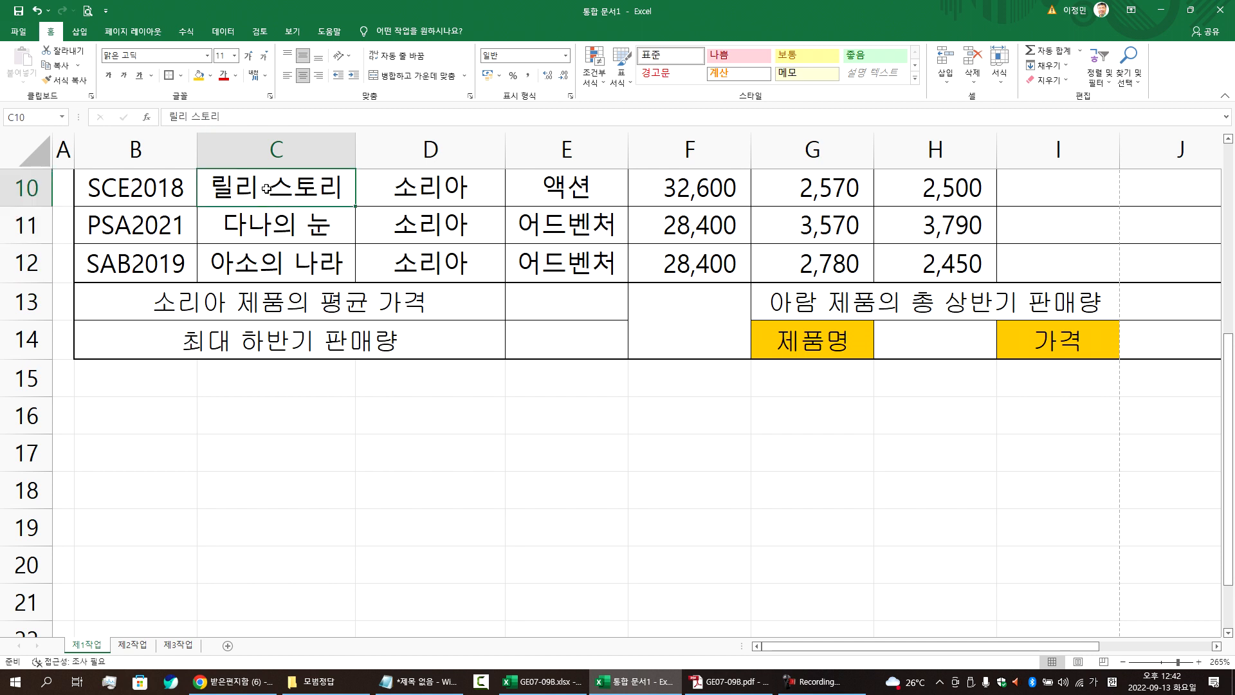
pyautogui.click(24, 153)
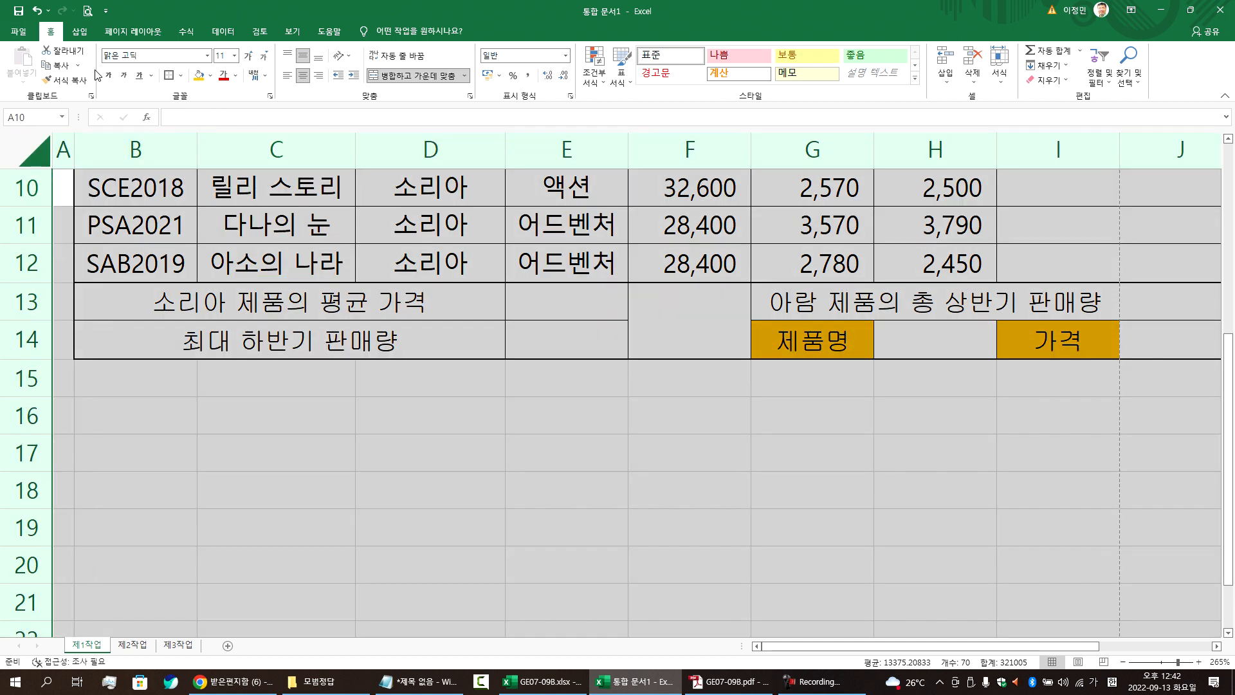
pyautogui.click(208, 56)
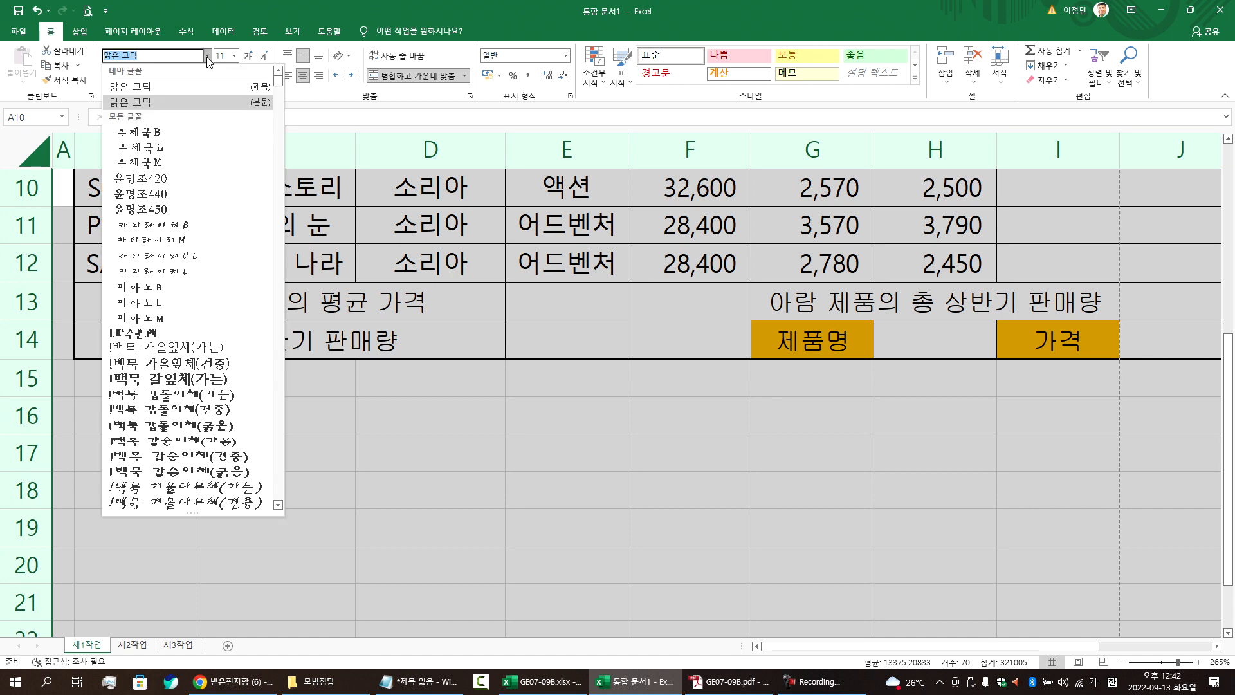
pyautogui.write('ㄱㅜㄹ')
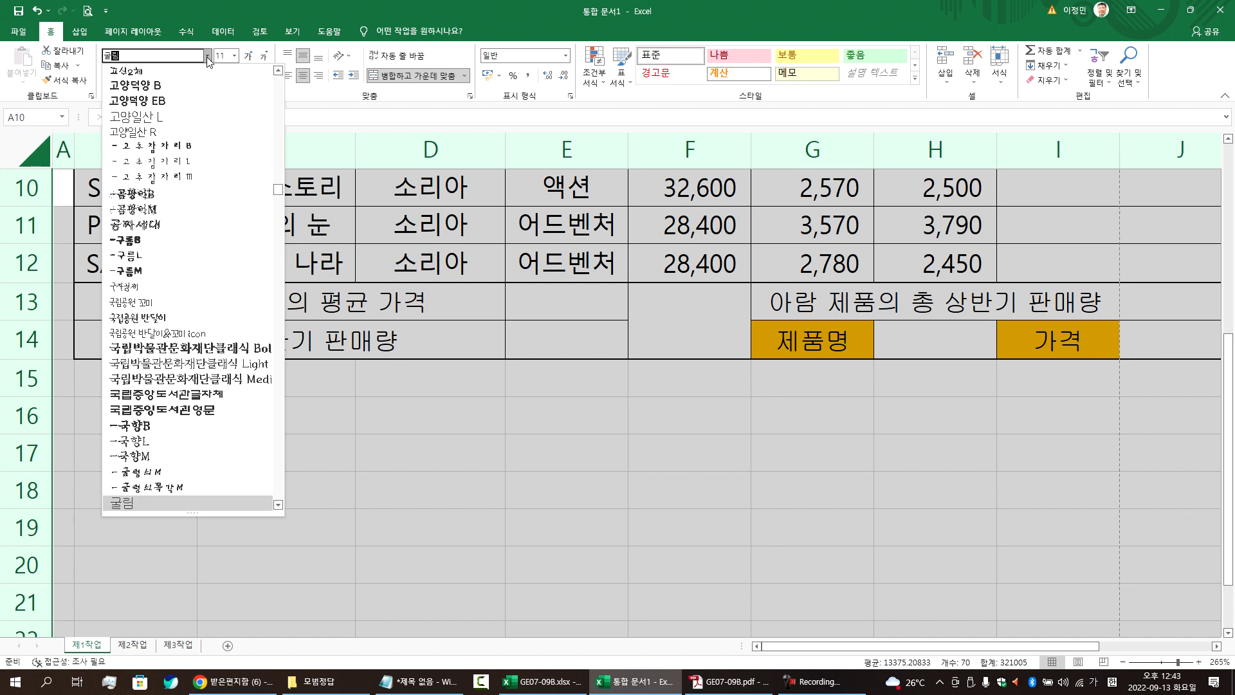
pyautogui.press('Return')
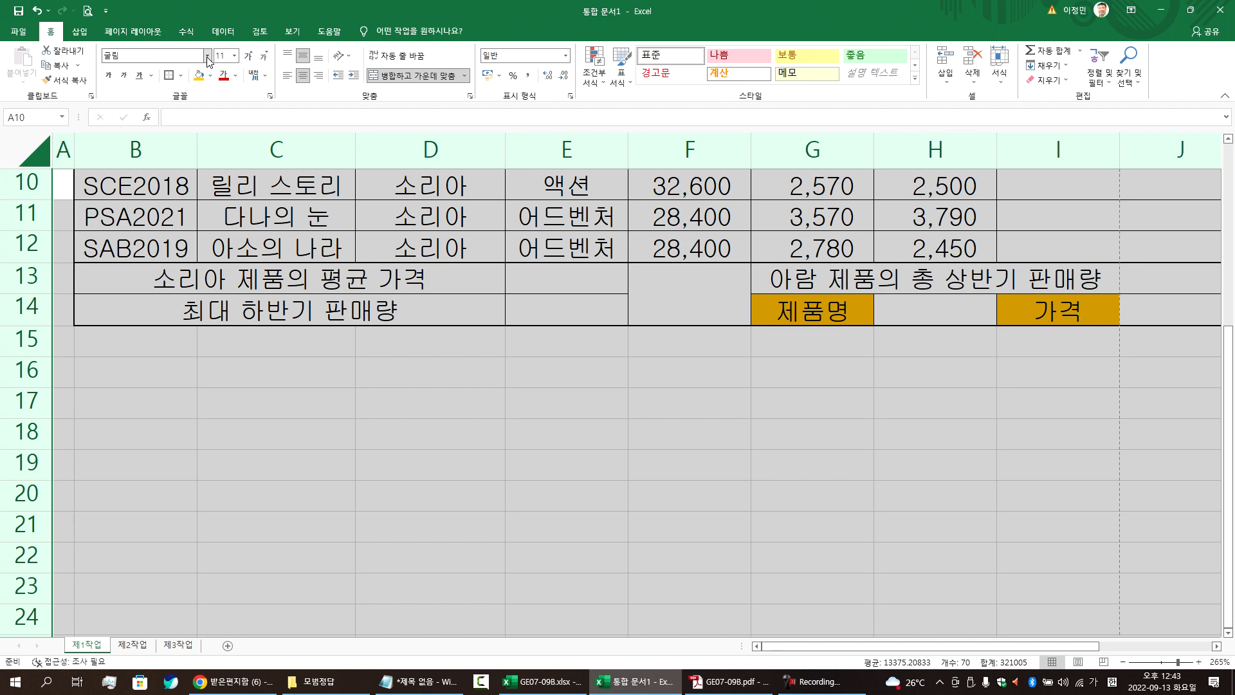
pyautogui.click(567, 287)
pyautogui.scroll(2, 554, 290)
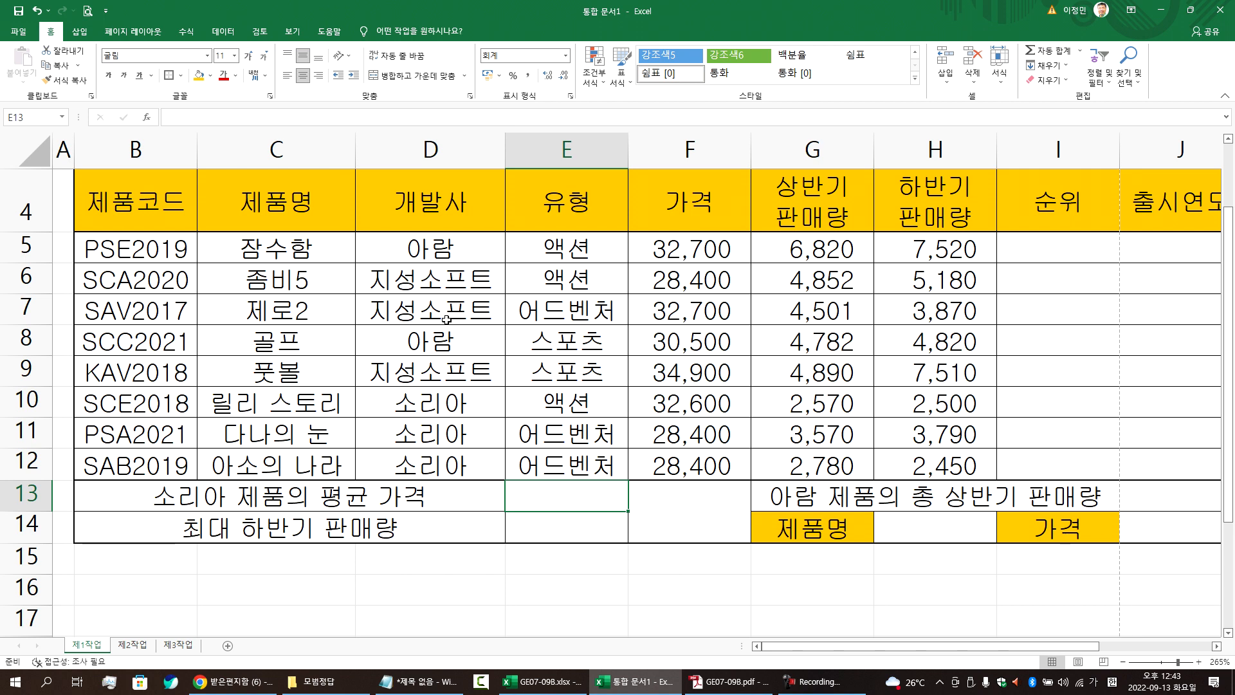
pyautogui.moveTo(971, 651); pyautogui.dragTo(1009, 650)
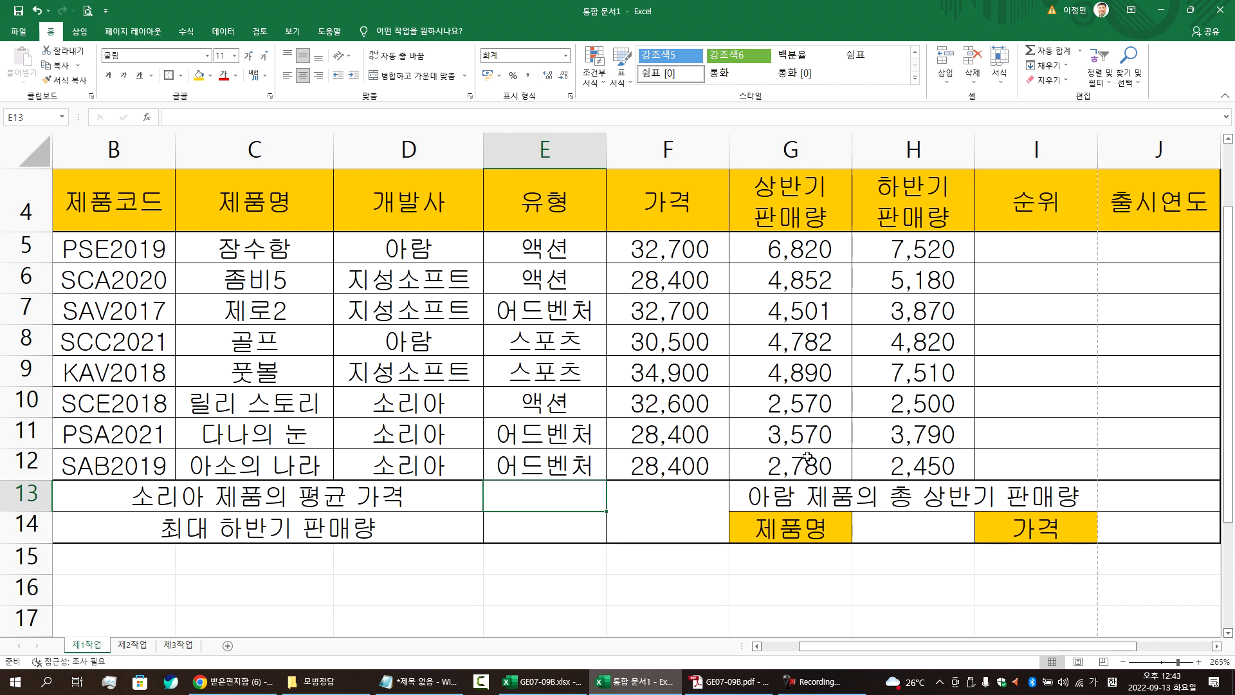
pyautogui.scroll(-1, 682, 431)
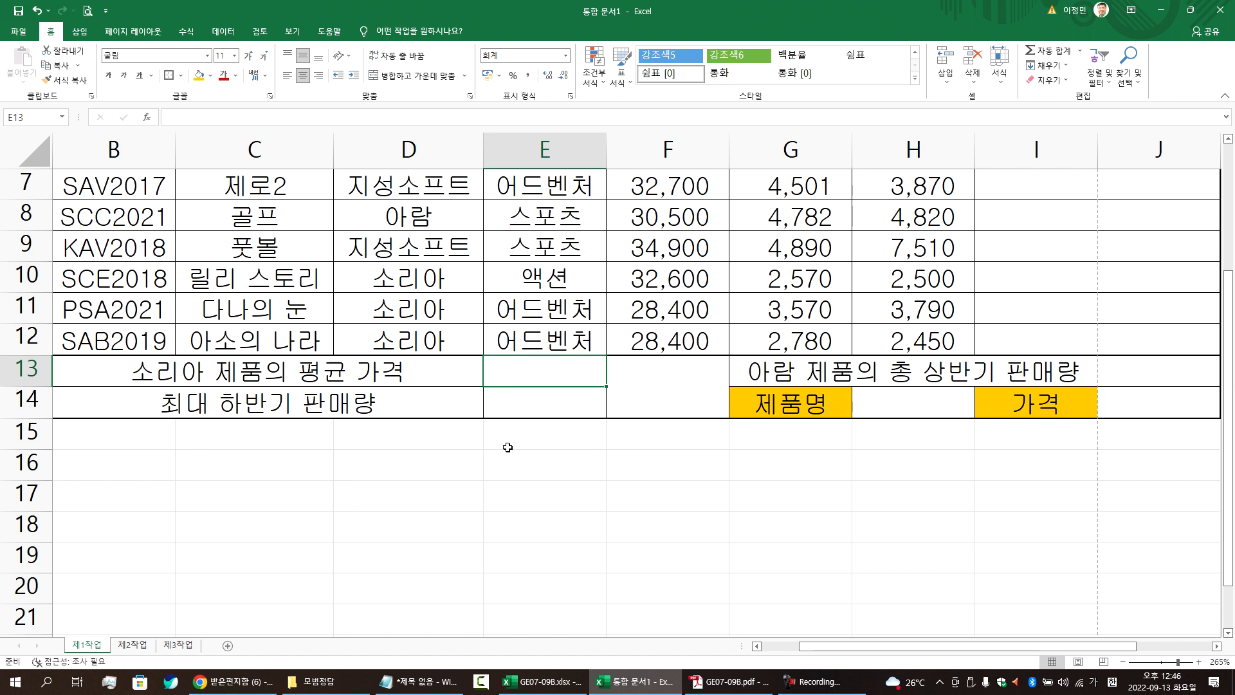
pyautogui.scroll(2, 366, 241)
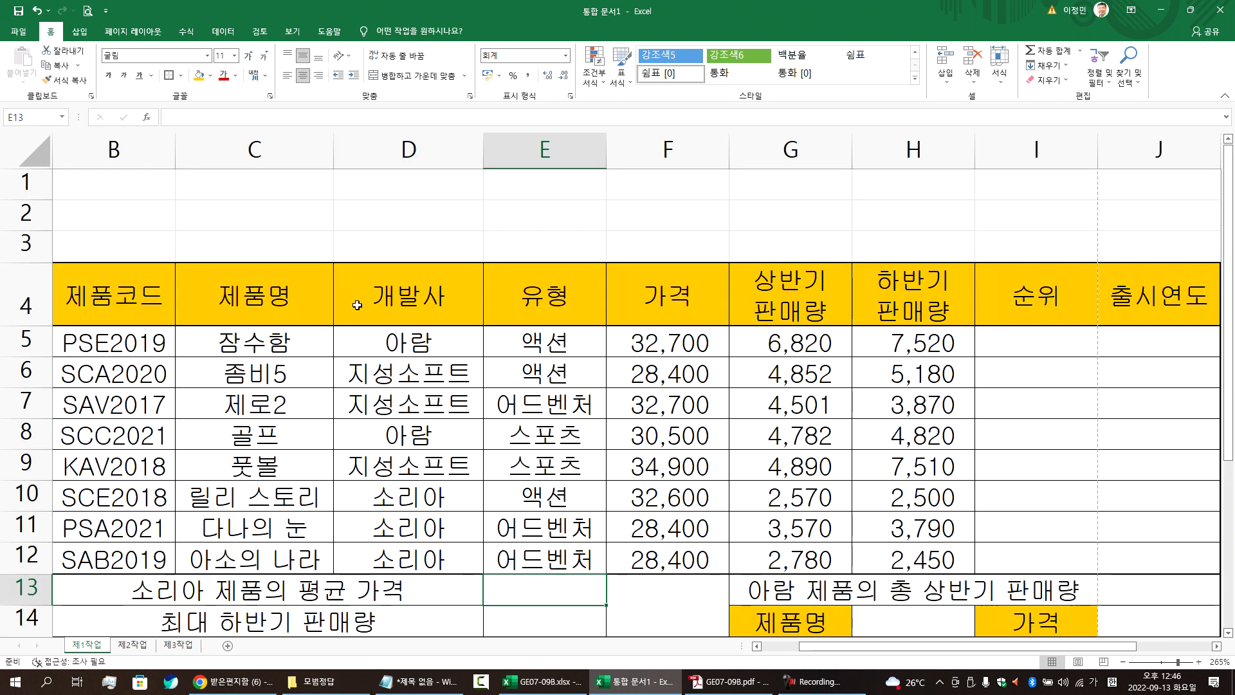
pyautogui.scroll(-3, 348, 440)
pyautogui.click(664, 303)
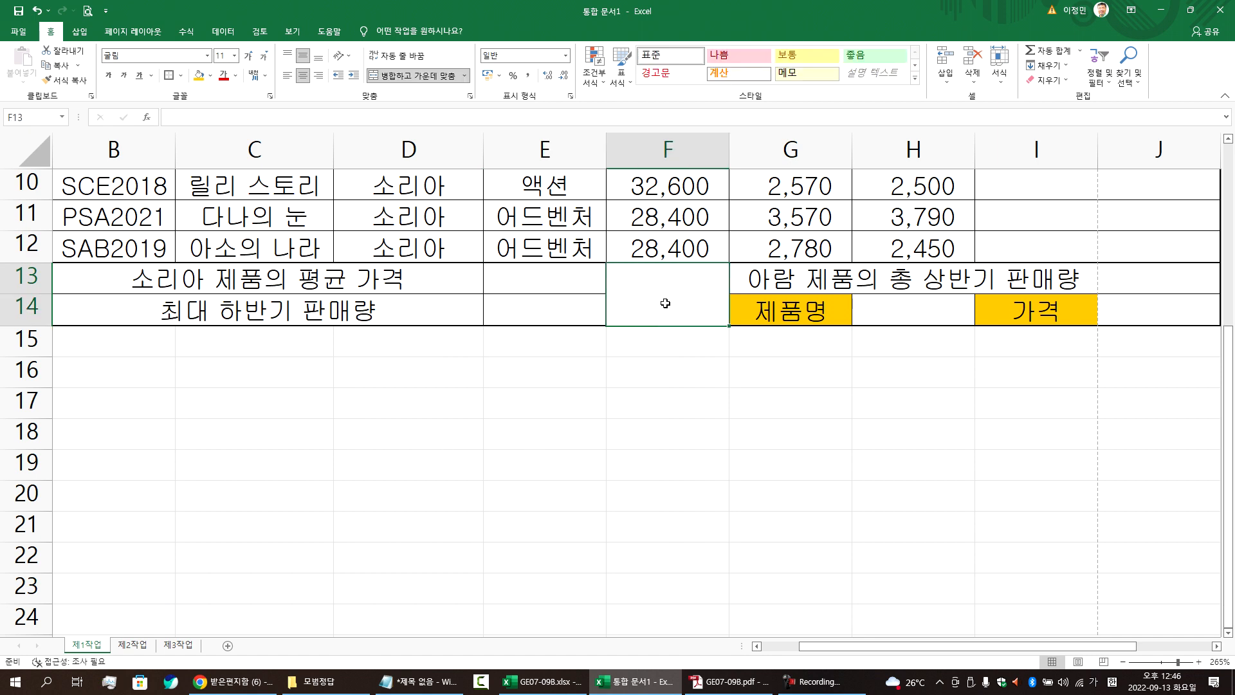
# Step: Switch to the Notepad notes and extend the 서식(꾸미기) 지정 line with "> 글꼴, 크기, 색상, 테두리 등등"
pyautogui.click(433, 686)
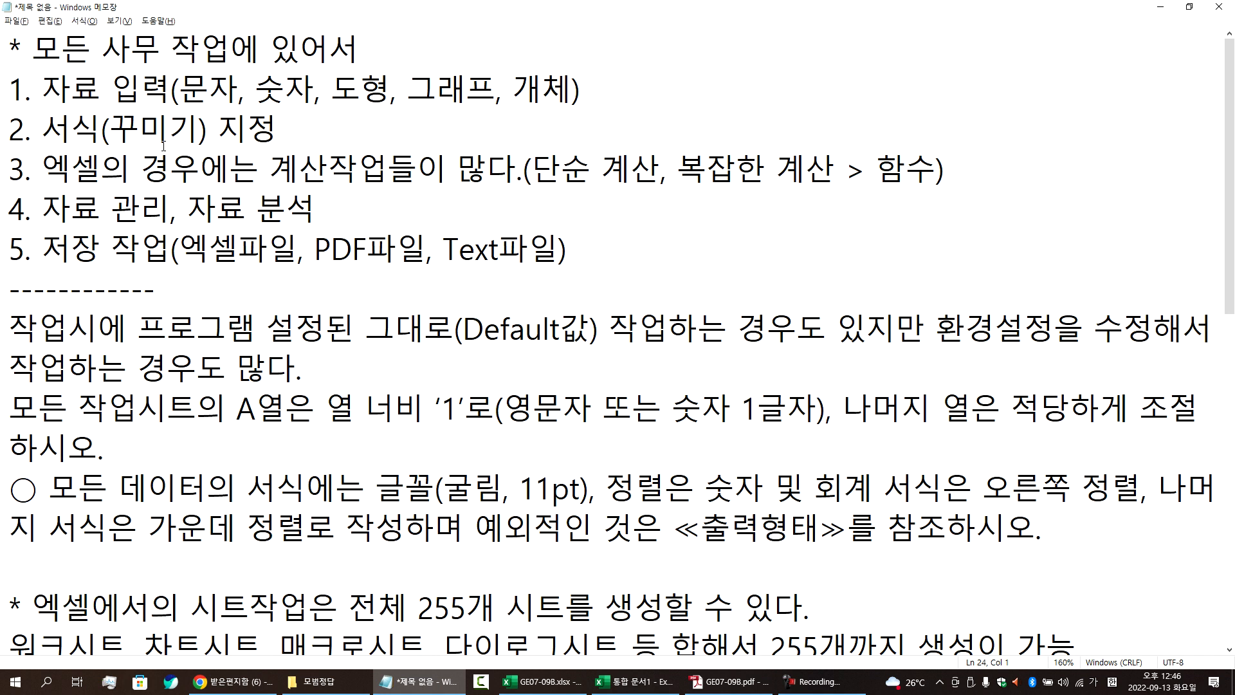
pyautogui.moveTo(120, 131); pyautogui.dragTo(199, 132)
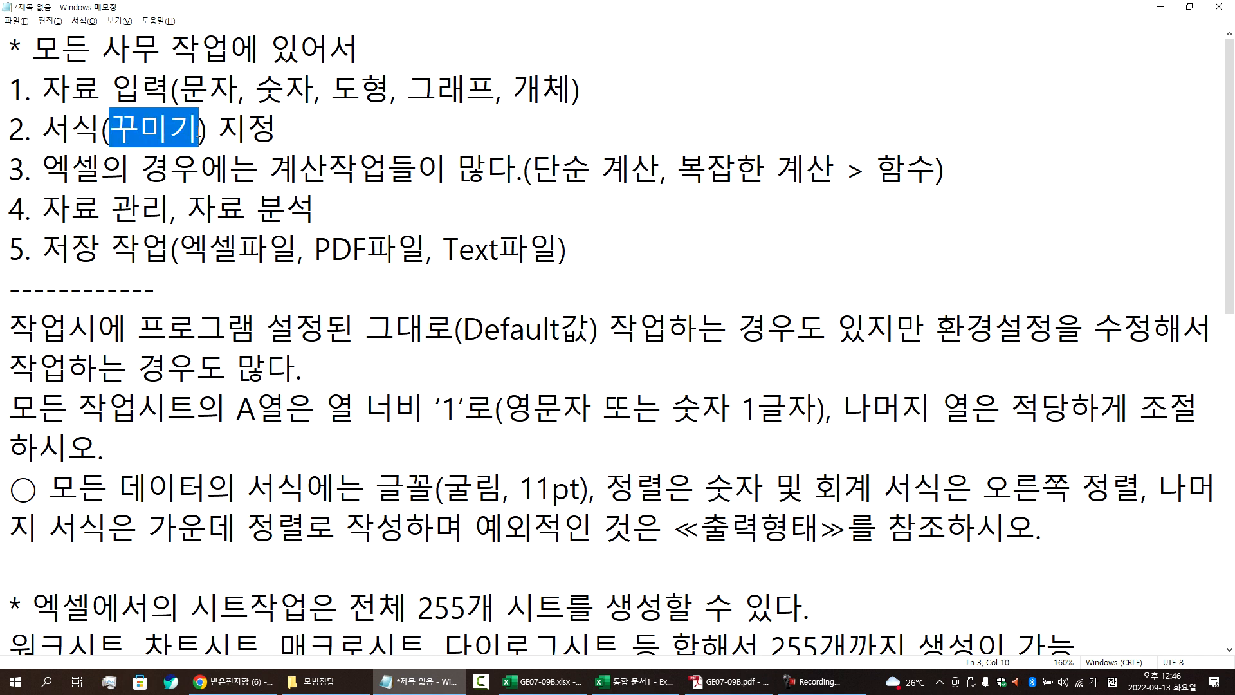
pyautogui.click(280, 132)
pyautogui.write('> 글꼴, ')
pyautogui.write('크기, 색사')
pyautogui.write('ㅇ, 등')
pyautogui.write('등등')
pyautogui.press('Down')
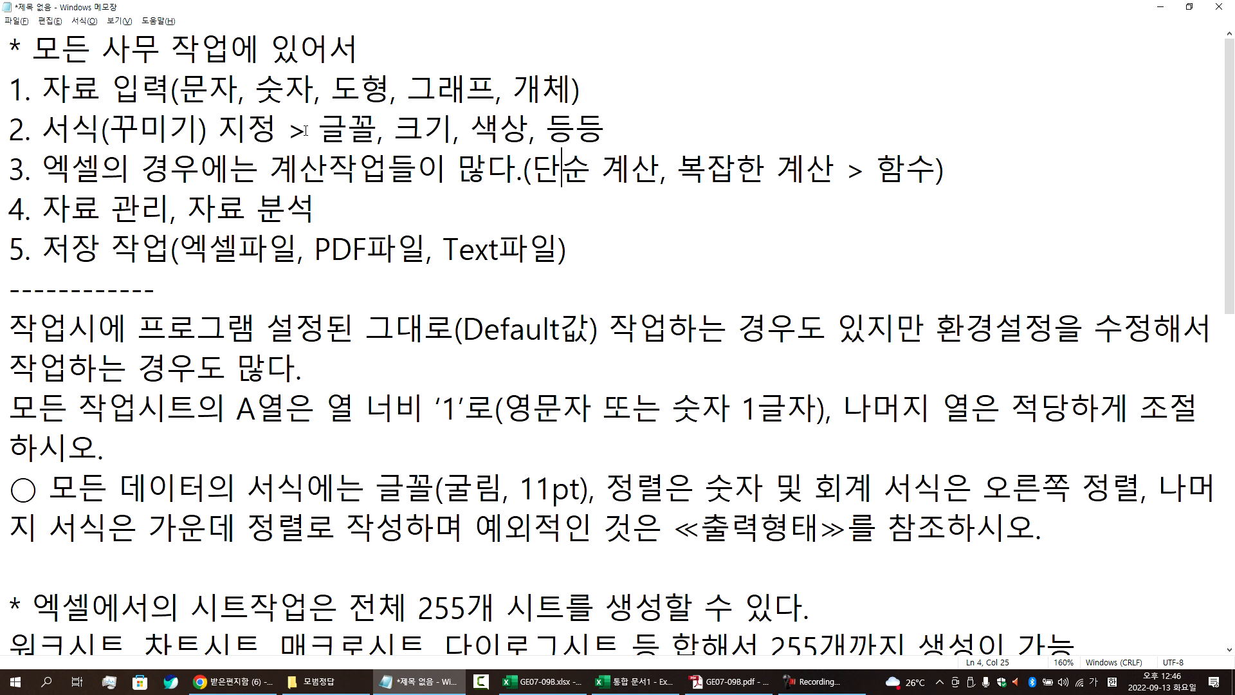
pyautogui.press('Up')
pyautogui.press('Left')
pyautogui.write('테두리')
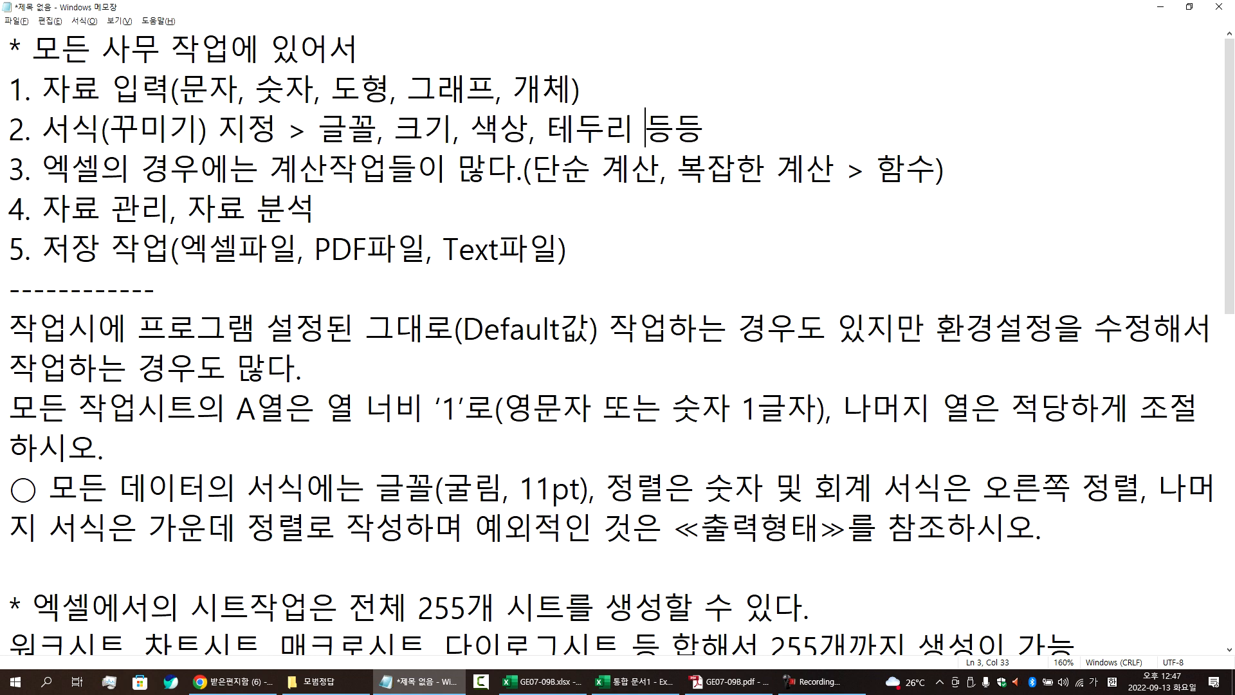
# Step: Append "> Ctrl + 1" to the end of the 서식(꾸미기) 지정 line, and return to the Excel workbook
pyautogui.press('End')
pyautogui.write('>')
pyautogui.press('Hangul')
pyautogui.write('cTRL')
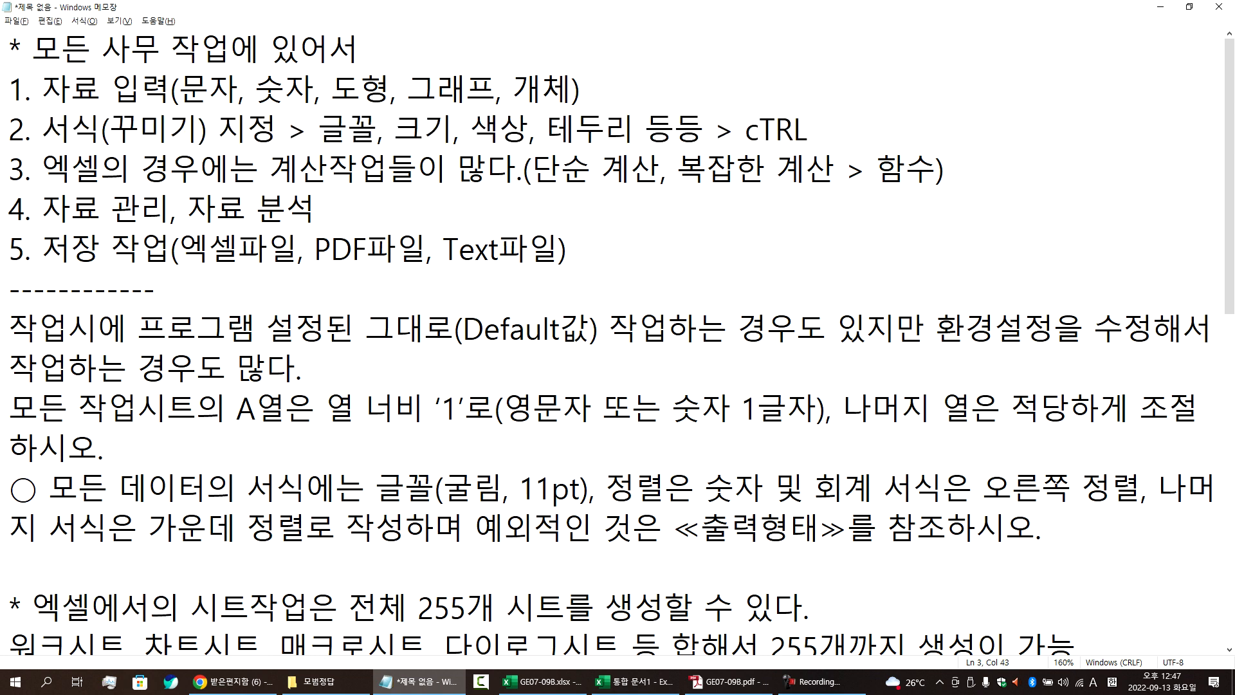
pyautogui.press('BackSpace')
pyautogui.press('BackSpace')
pyautogui.press('BackSpace')
pyautogui.press('BackSpace')
pyautogui.write('C')
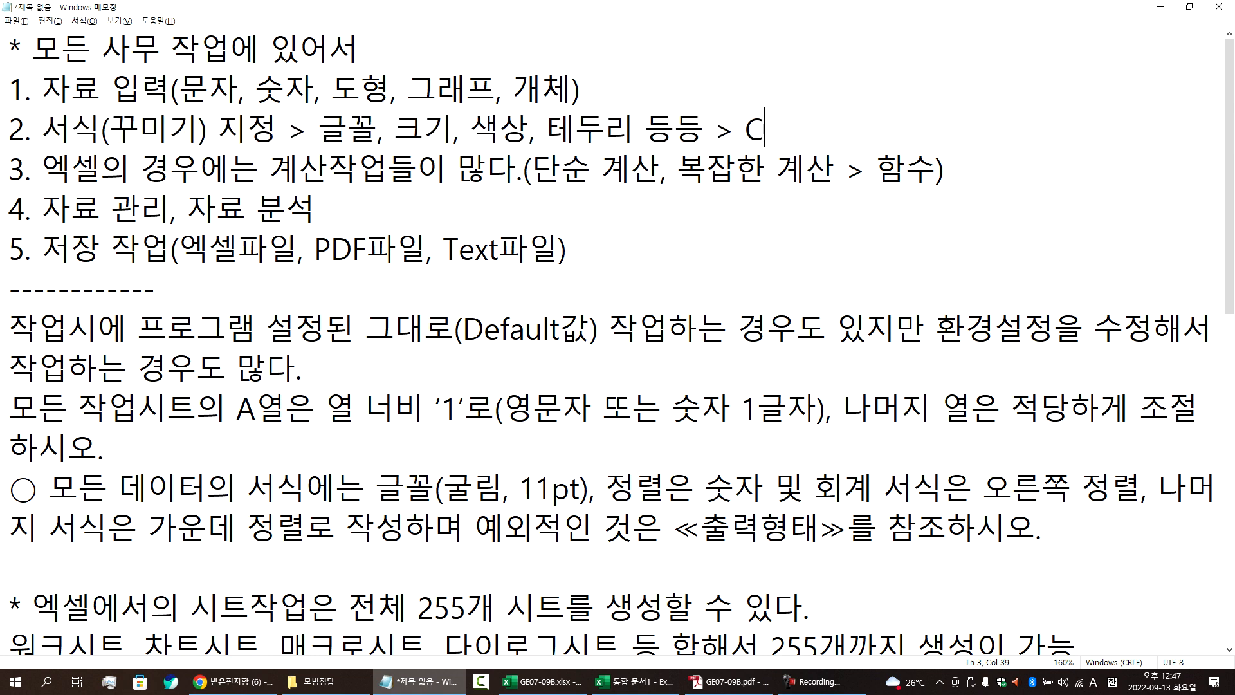
pyautogui.write('trl + 1')
pyautogui.press('alt')
pyautogui.press('Escape')
pyautogui.press('BackSpace')
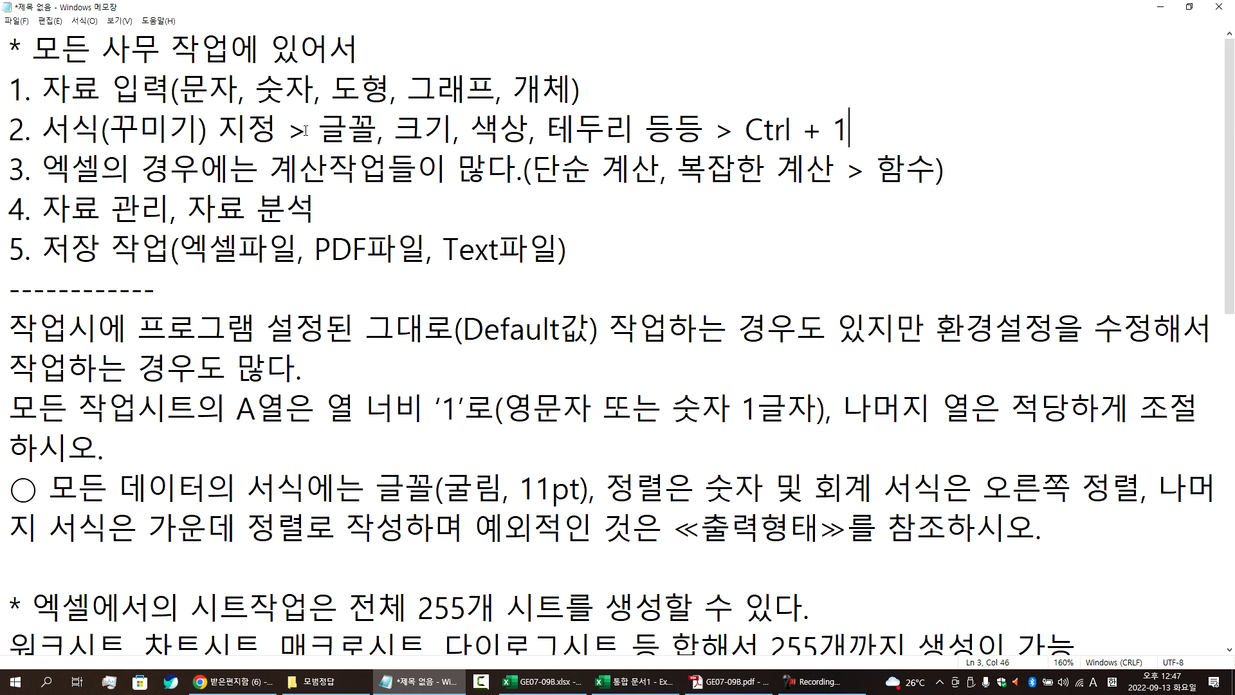
pyautogui.hotkey('alt', 'Tab')
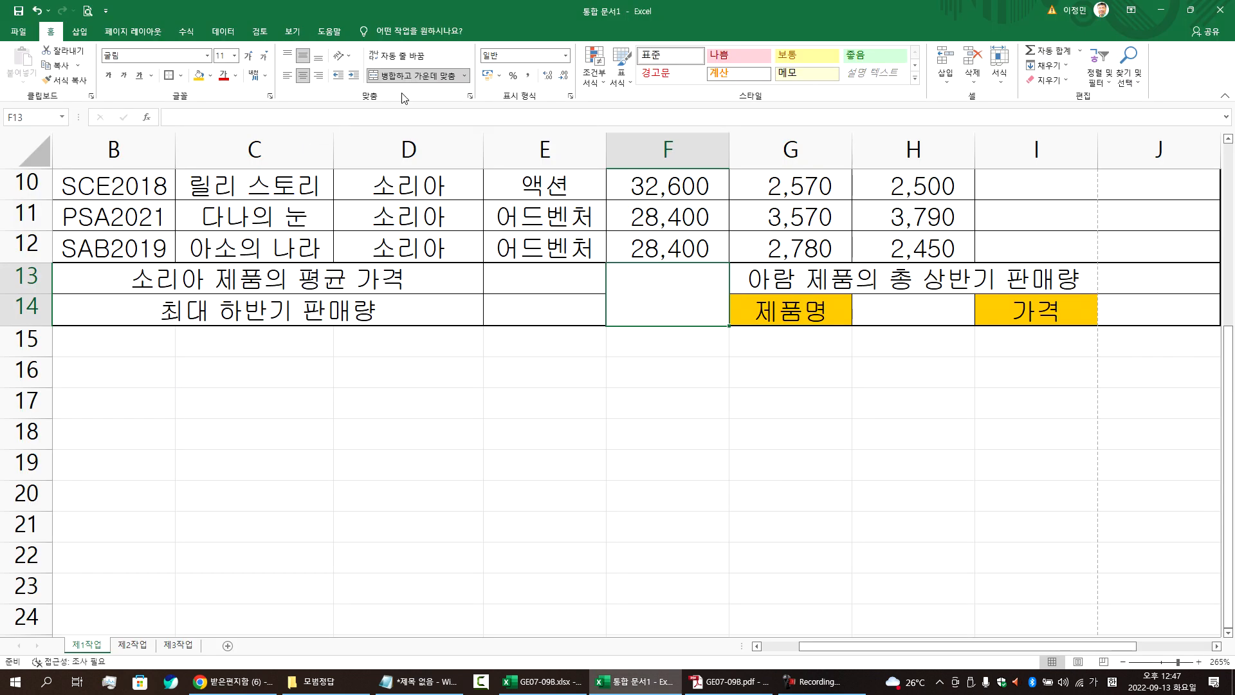
# Step: Select the merged cell F13:F14, bring up its 셀 서식 dialog to view the 표시 형식 options, and close it
pyautogui.moveTo(368, 222); pyautogui.dragTo(679, 362)
pyautogui.click(667, 300)
pyautogui.hotkey('ctrl', '1')
pyautogui.moveTo(589, 24); pyautogui.dragTo(858, 146)
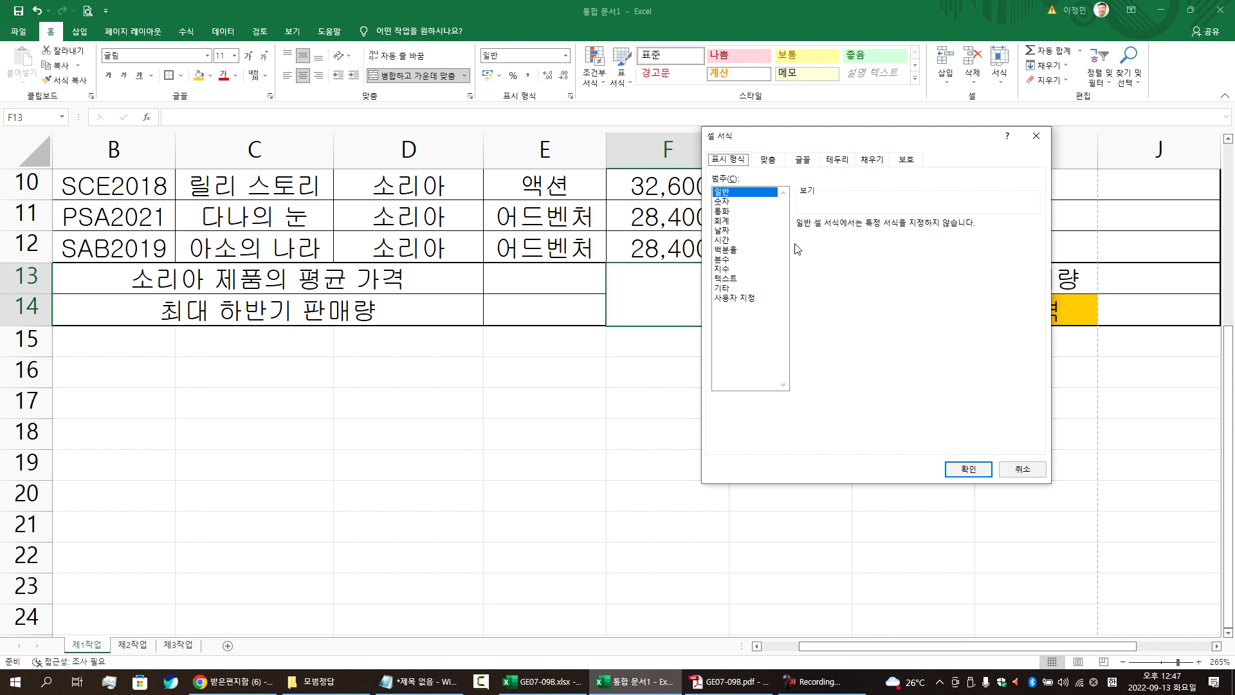
pyautogui.click(1036, 135)
# Step: Show two alternative ways of opening the 셀 서식 dialog for the merged cell F13:F14, dismissing it each time
pyautogui.rightClick(685, 281)
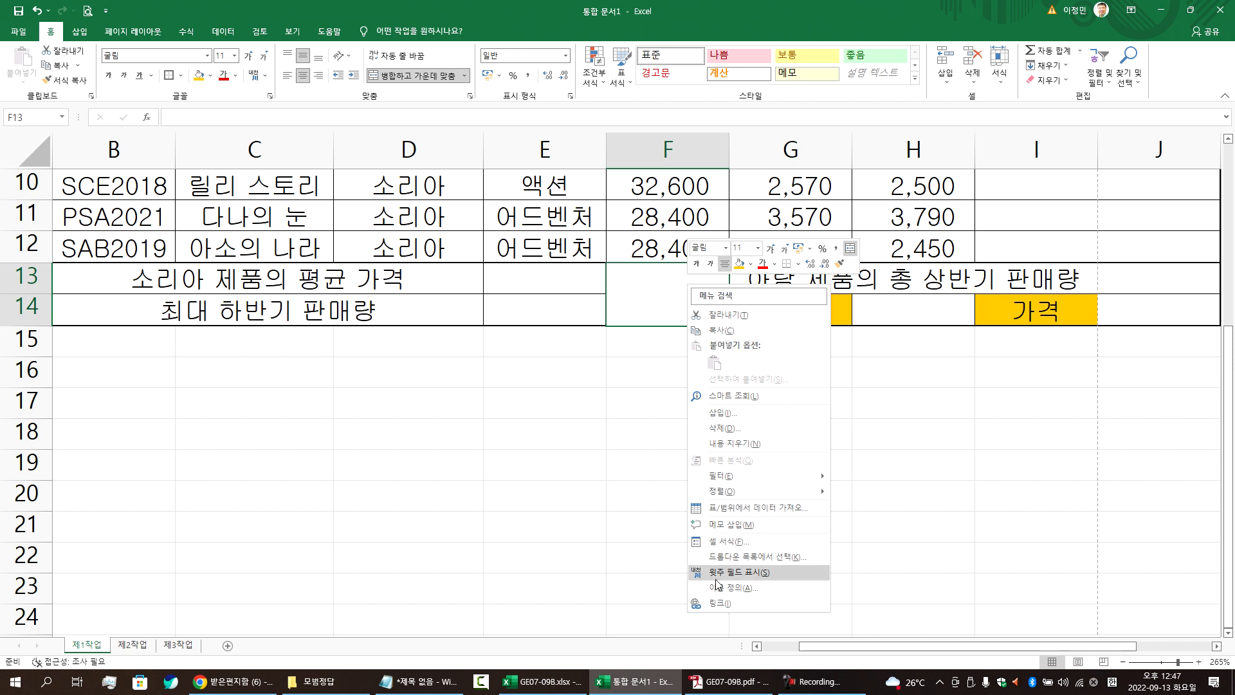
pyautogui.click(727, 542)
pyautogui.press('Escape')
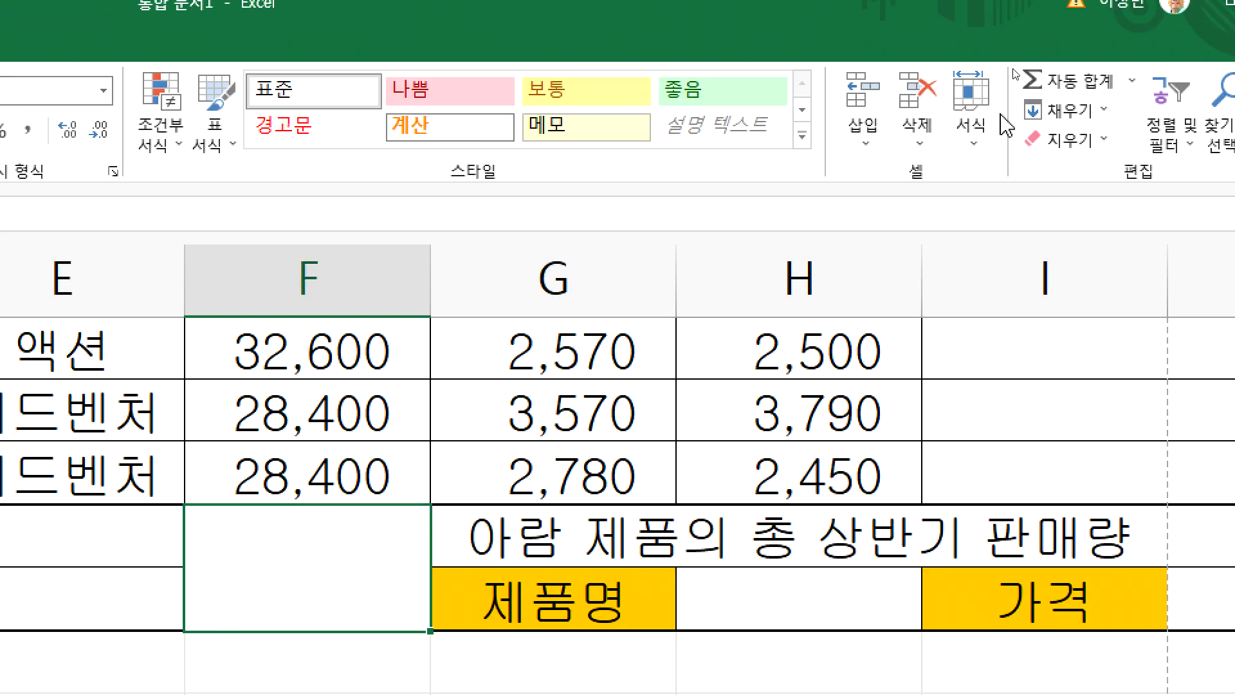
pyautogui.click(974, 144)
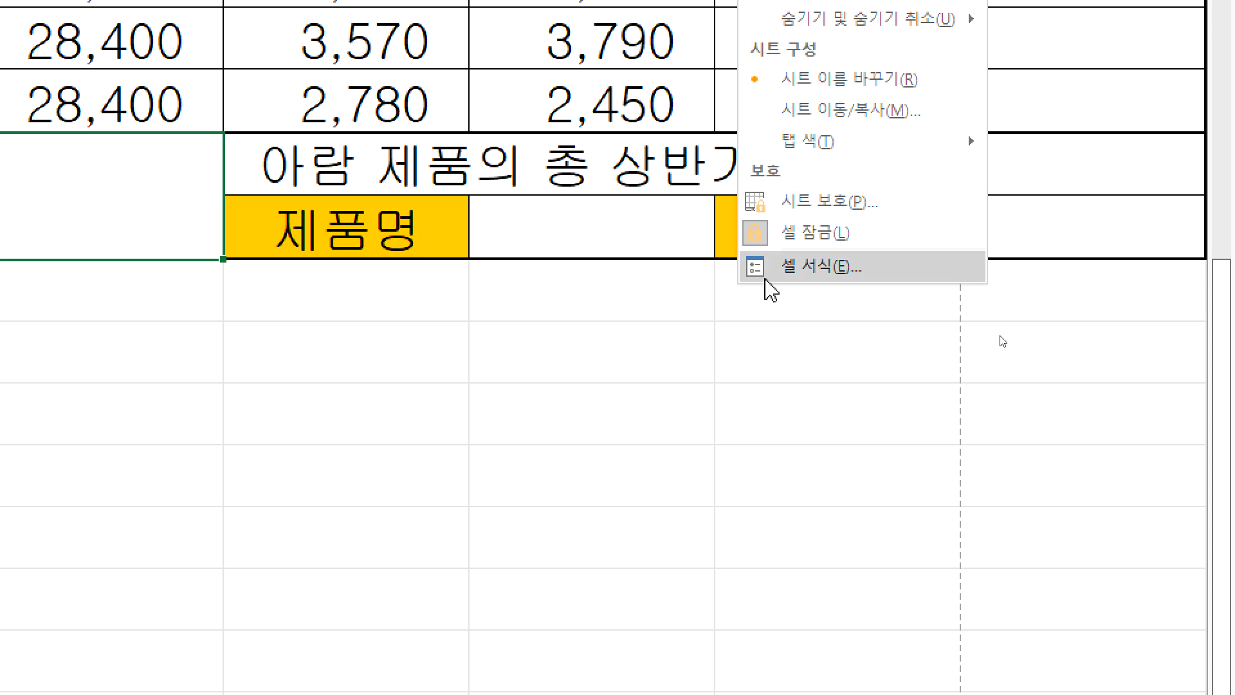
pyautogui.click(765, 279)
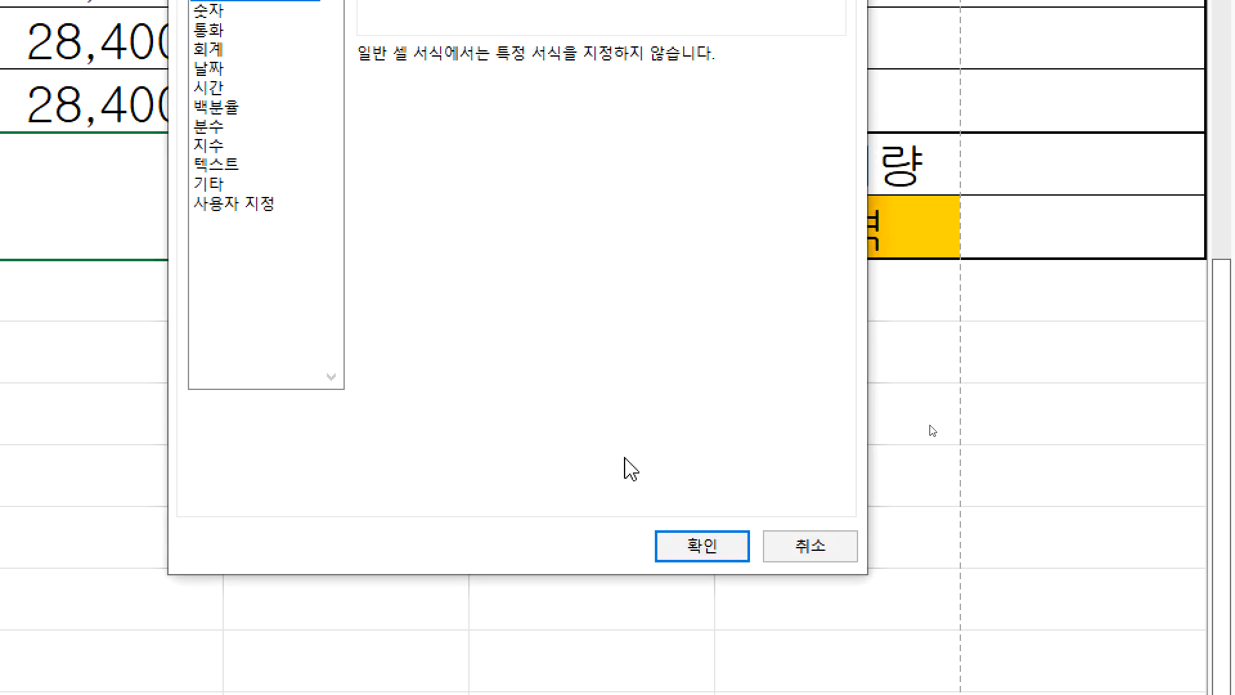
pyautogui.press('Escape')
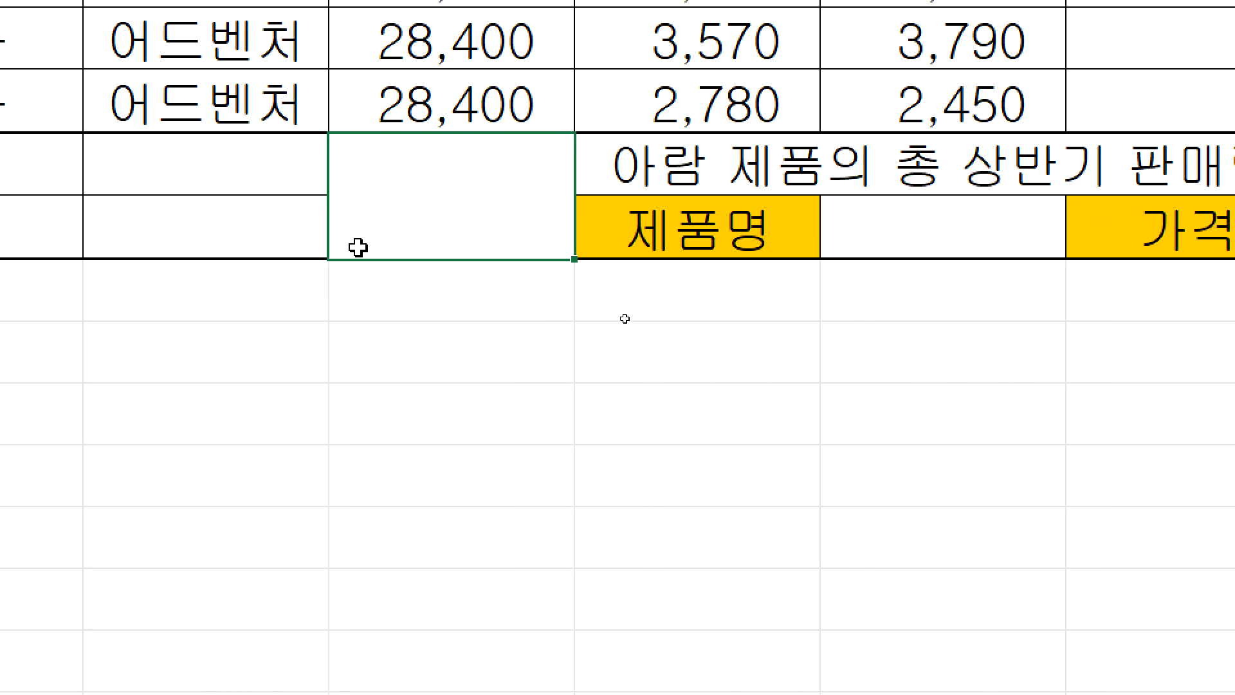
# Step: Reopen the 셀 서식 dialog for F13:F14 and view its 테두리 and 표시 형식 settings
pyautogui.hotkey('ctrl', '1')
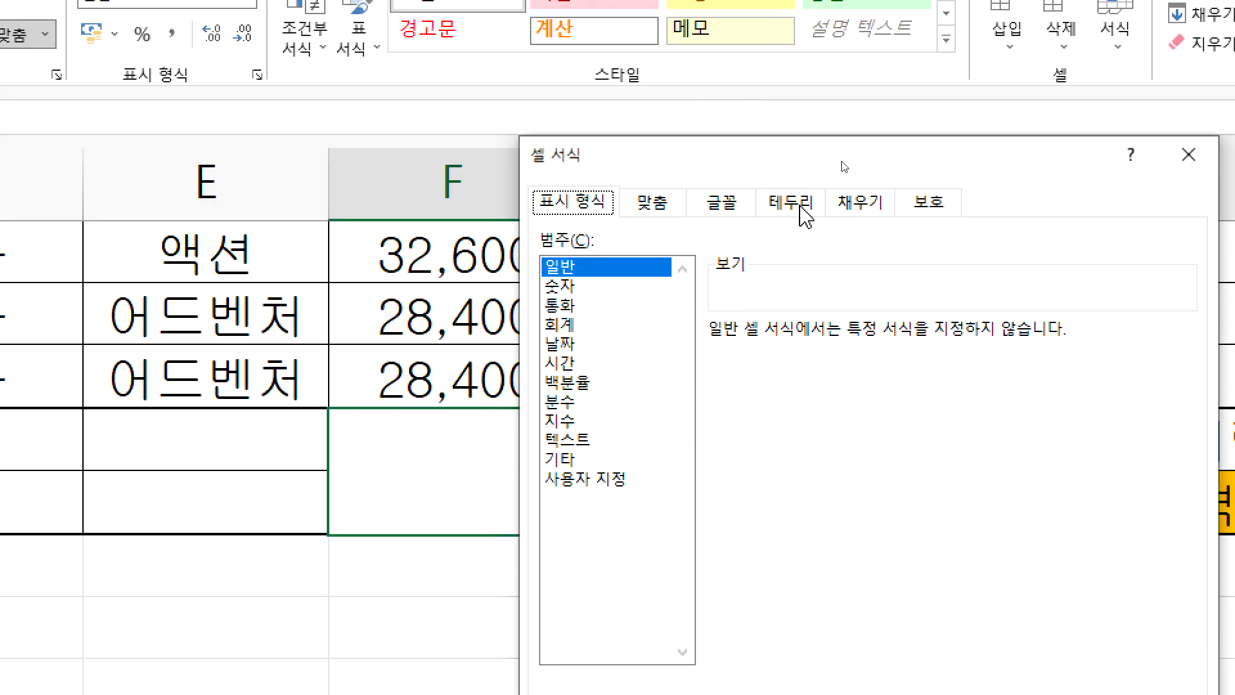
pyautogui.click(797, 205)
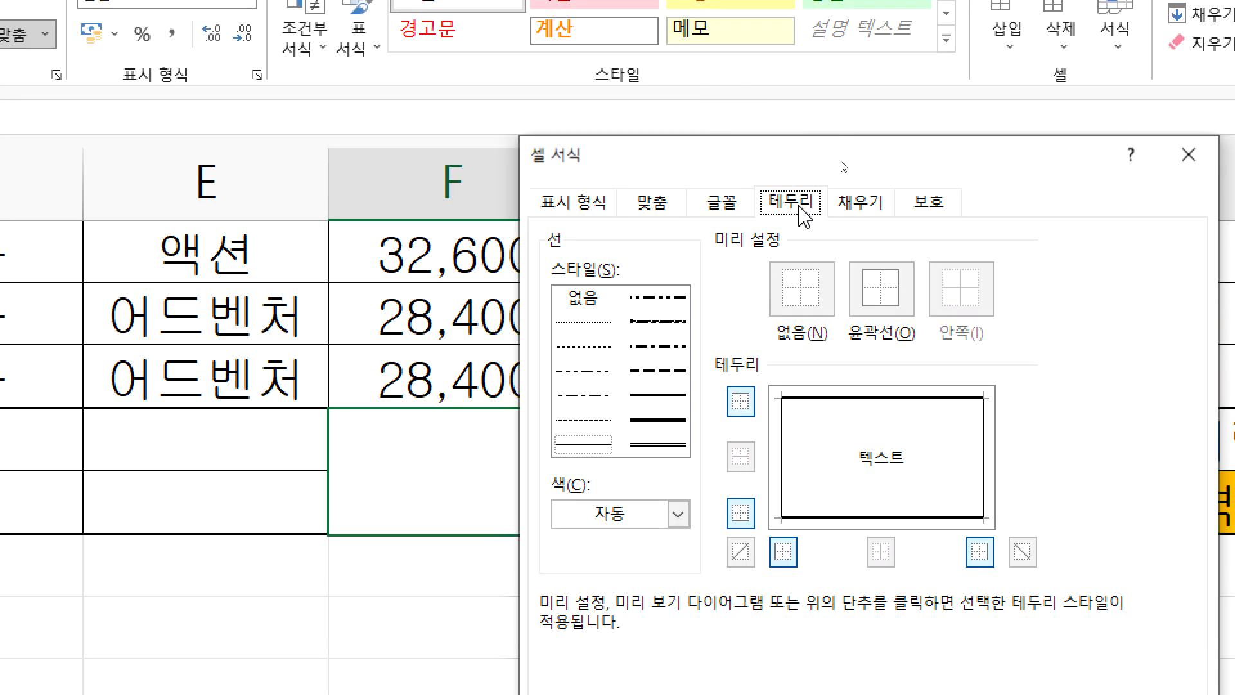
pyautogui.click(574, 212)
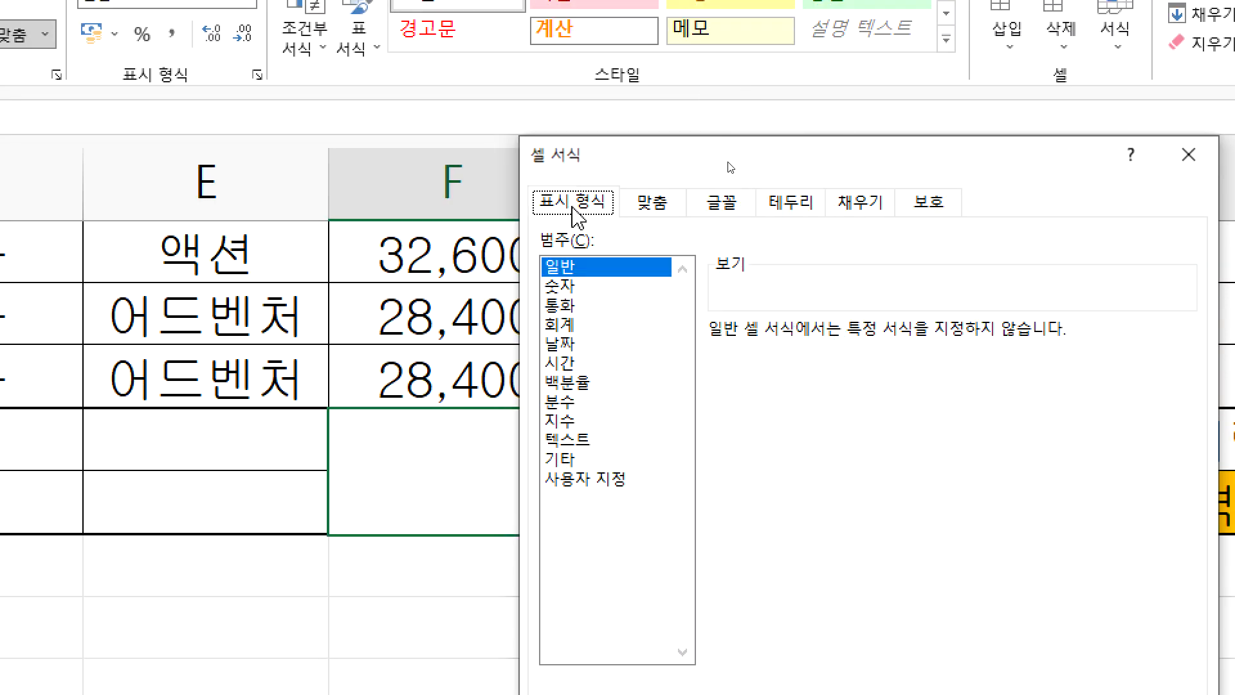
pyautogui.click(583, 285)
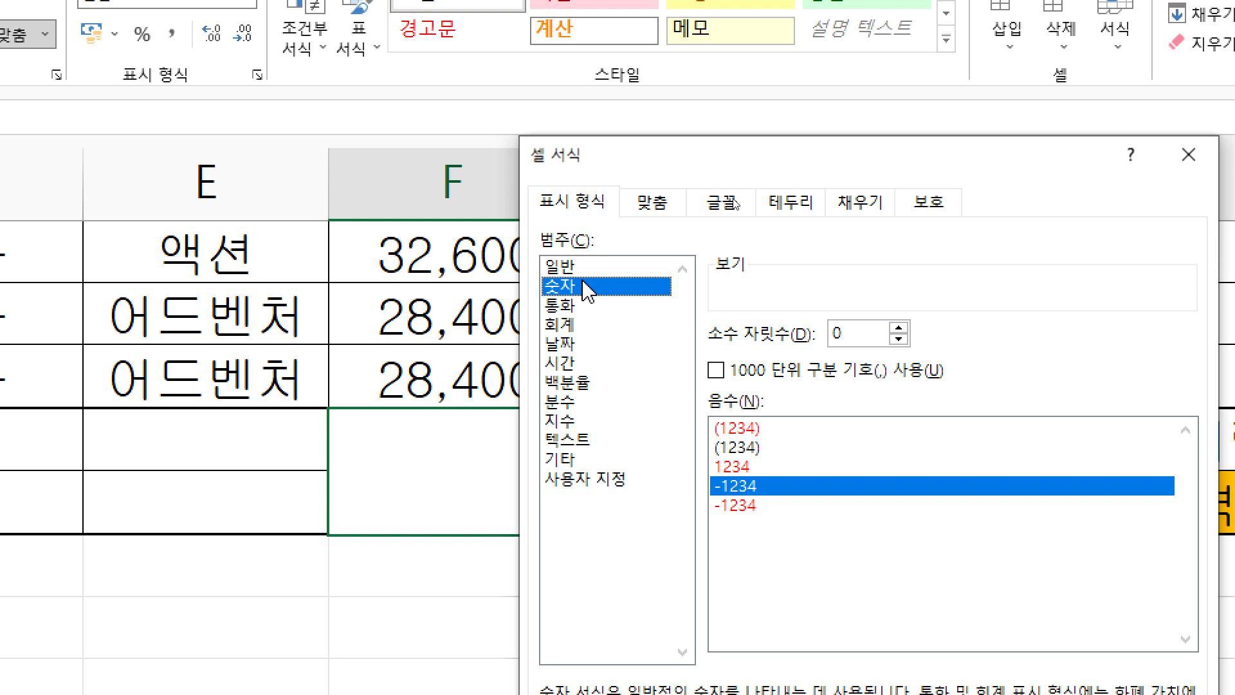
pyautogui.click(765, 371)
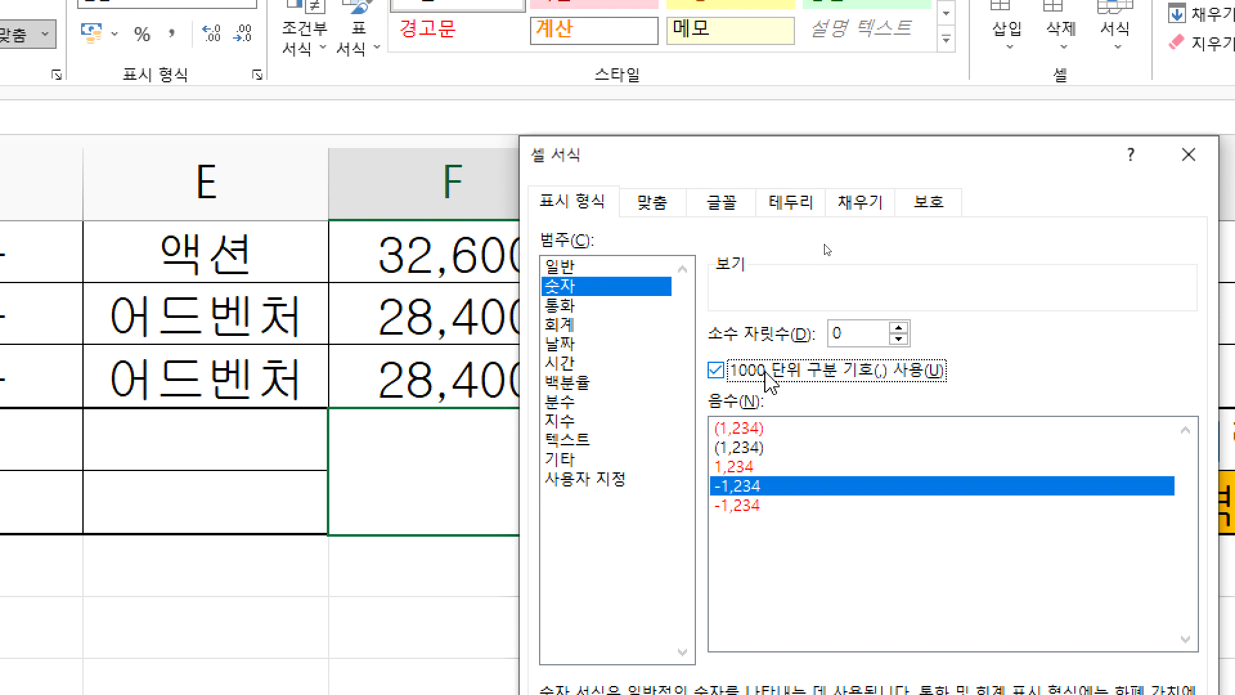
pyautogui.click(765, 371)
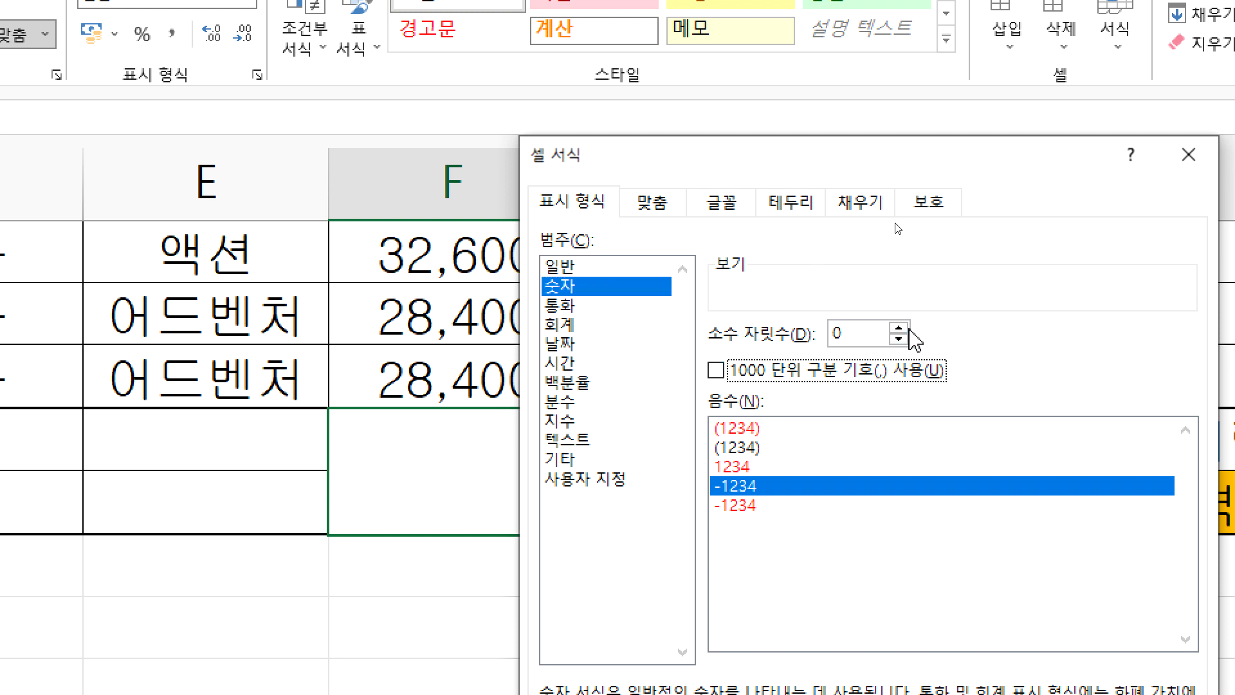
pyautogui.click(899, 327)
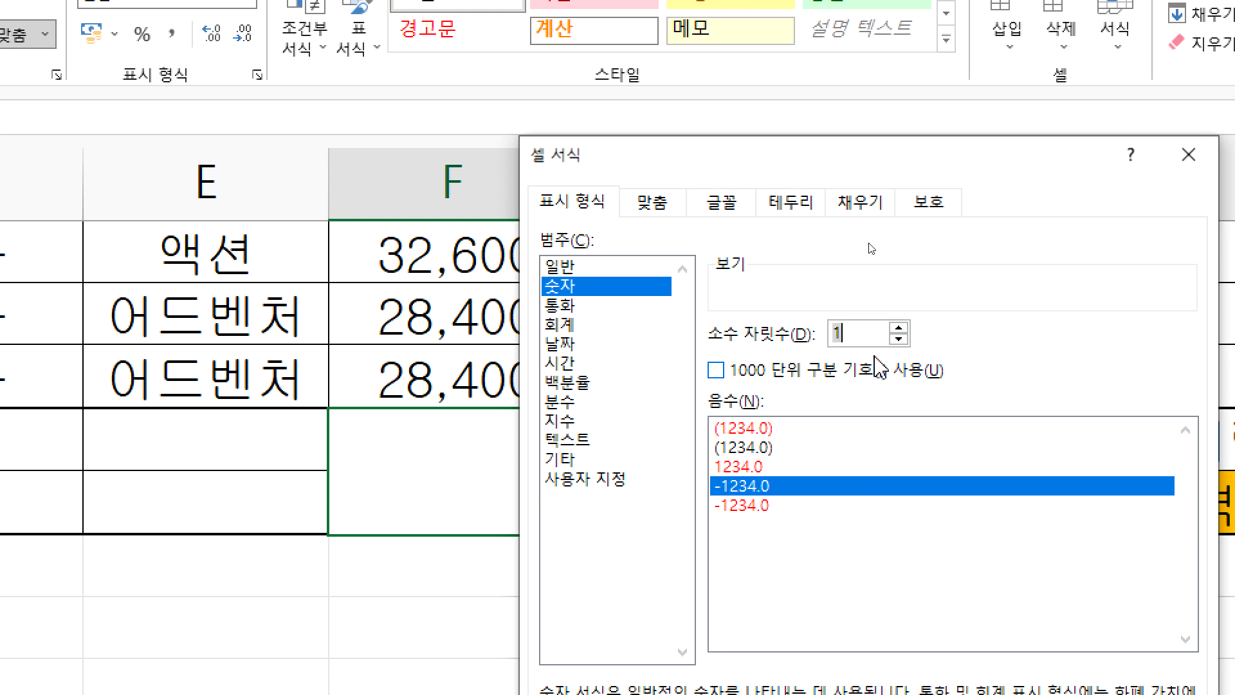
pyautogui.click(818, 384)
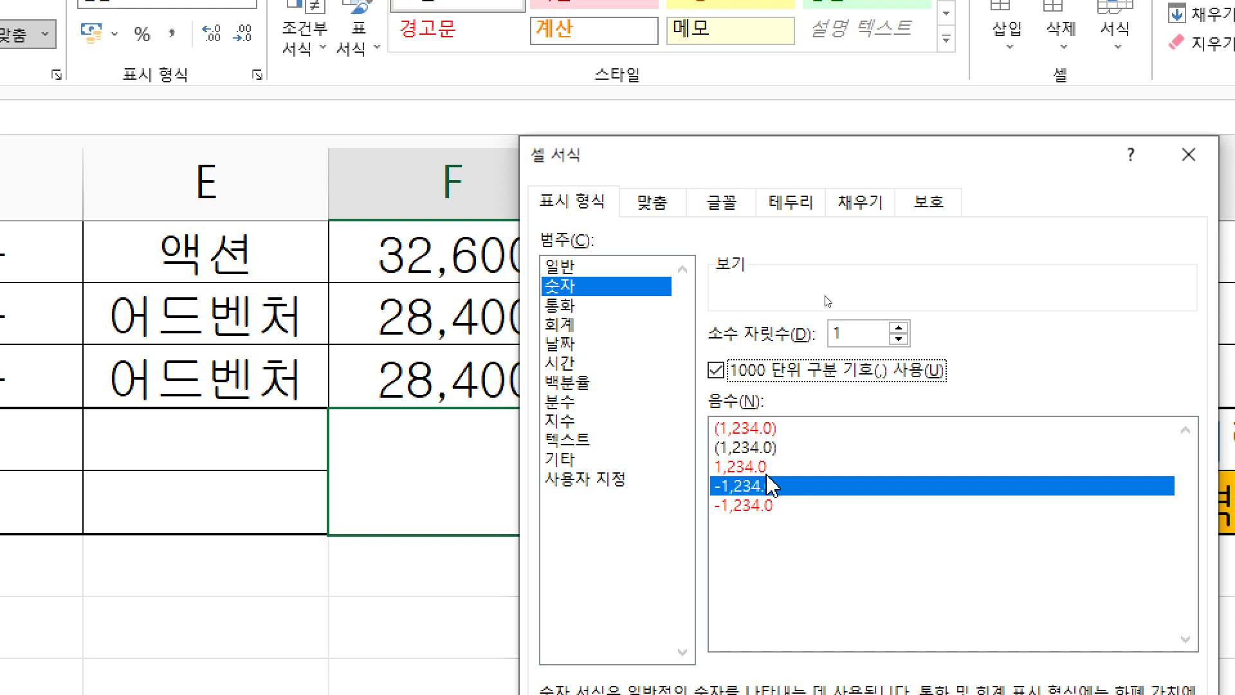
pyautogui.click(772, 505)
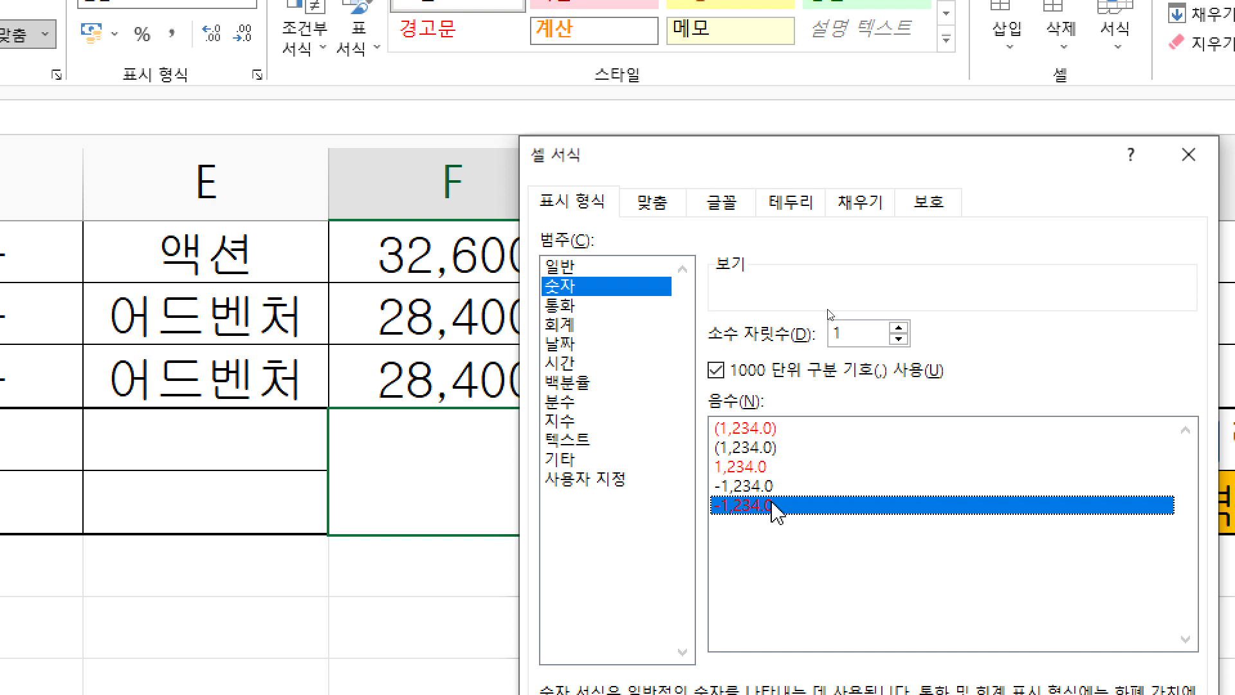
pyautogui.click(570, 306)
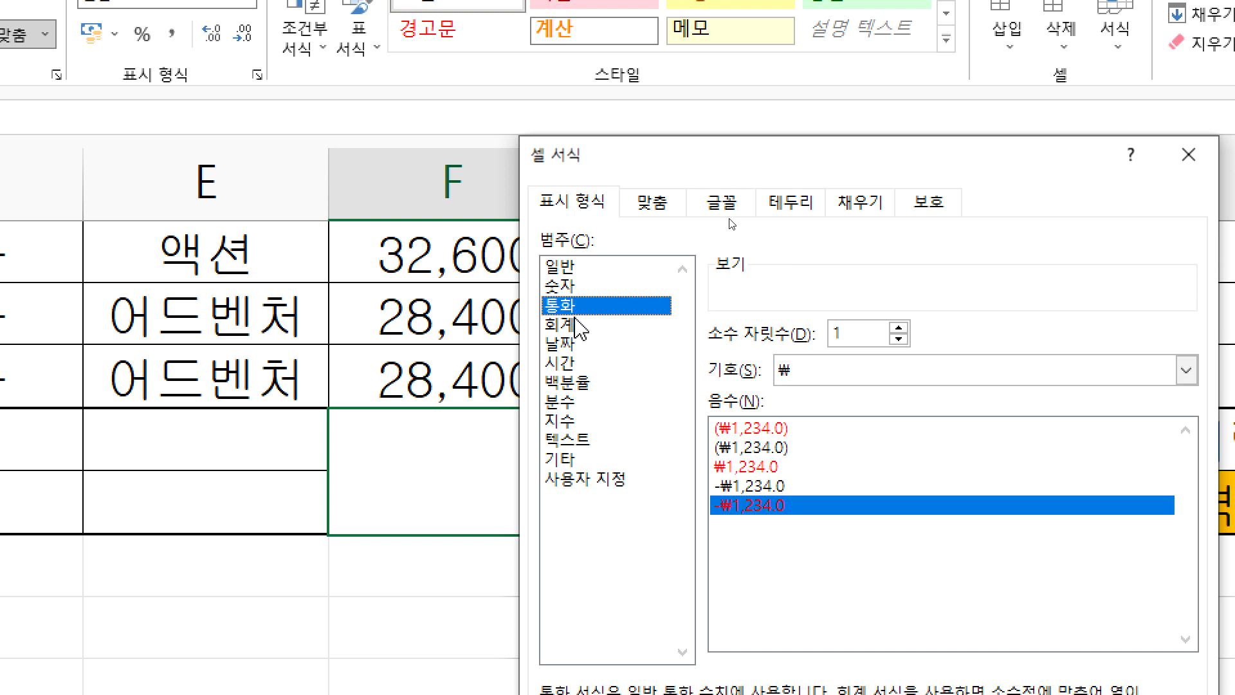
pyautogui.click(576, 326)
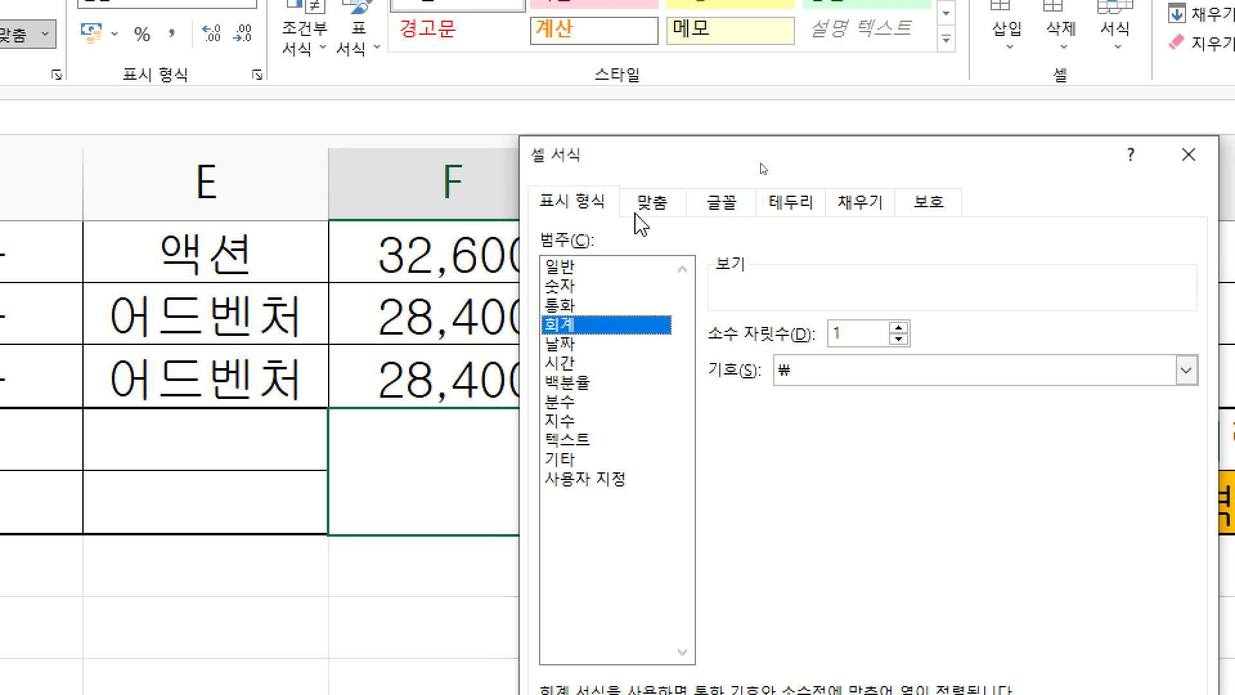
pyautogui.click(649, 204)
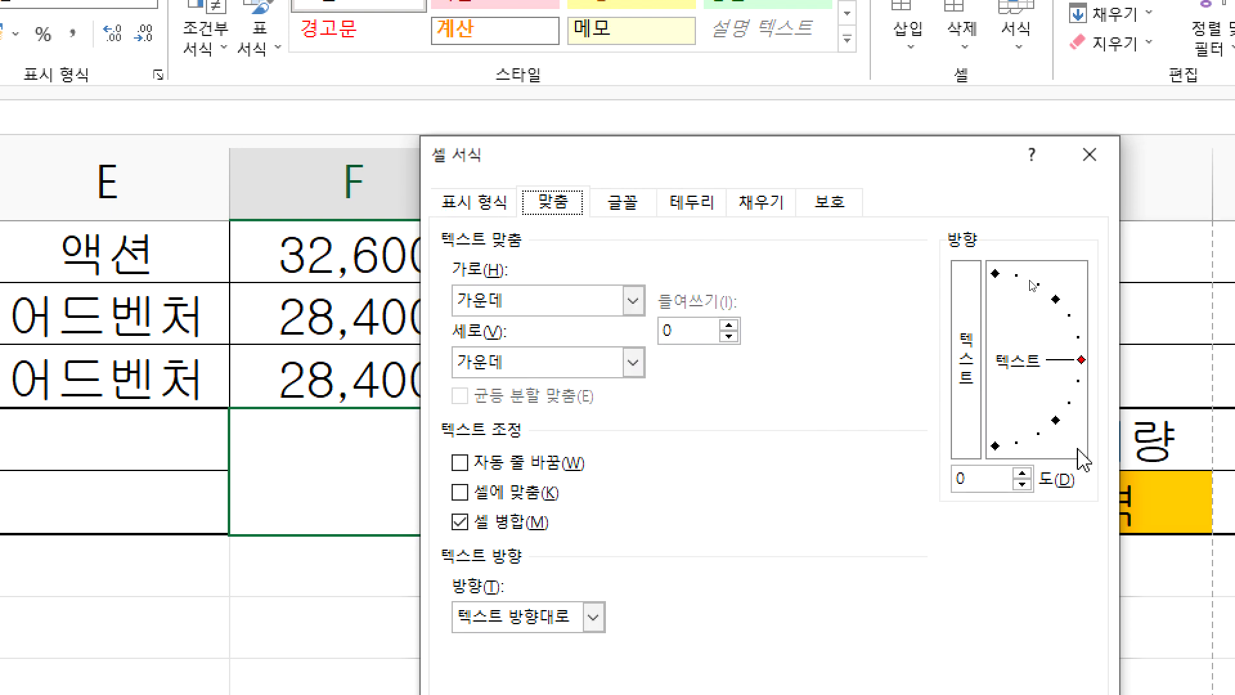
pyautogui.click(964, 398)
pyautogui.click(1079, 359)
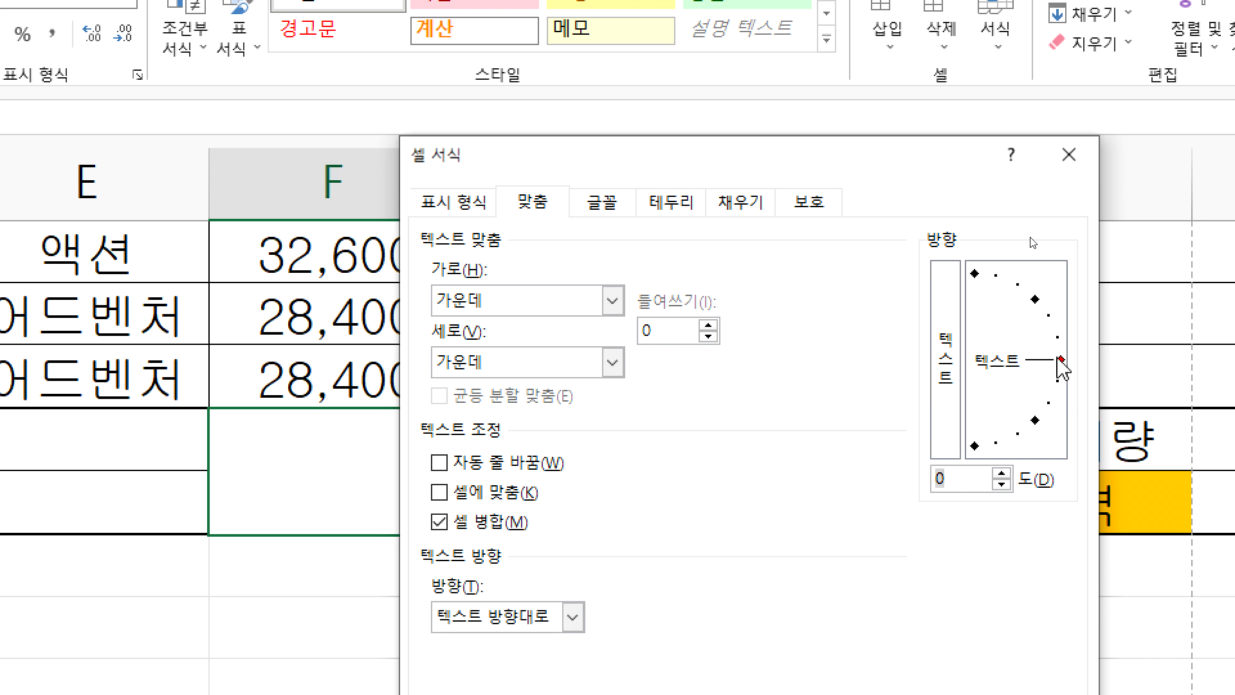
pyautogui.press('Escape')
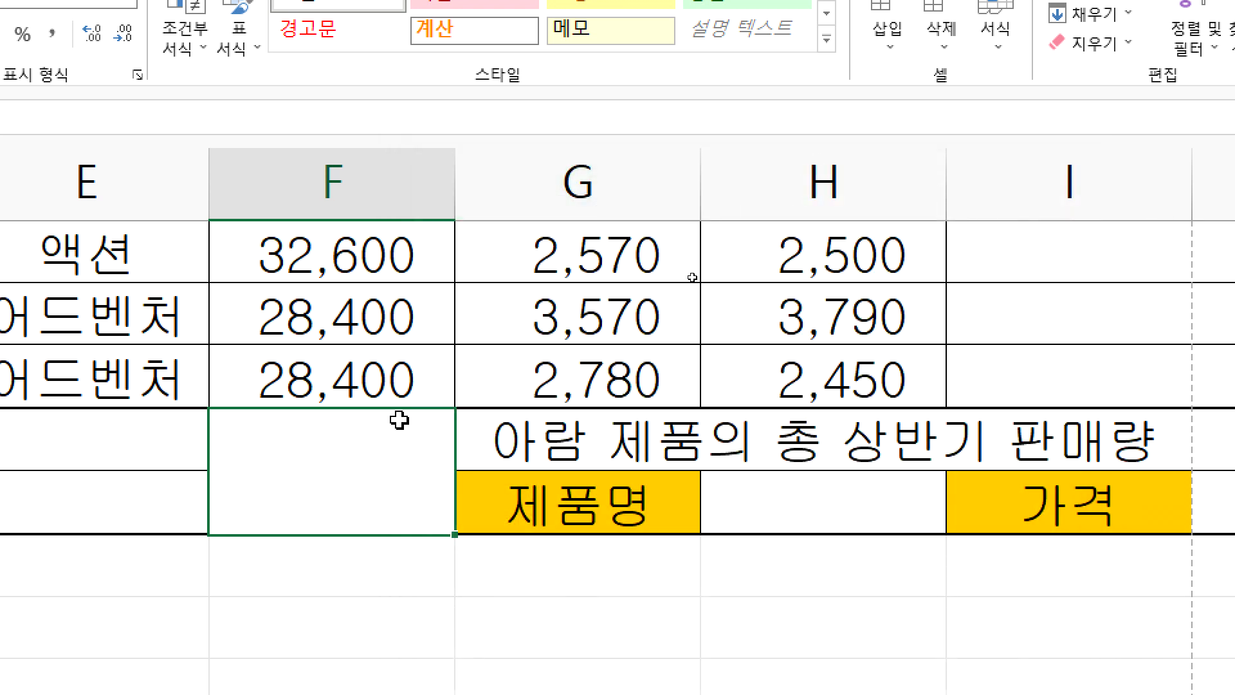
# Step: Add both diagonal borders in a thin solid line to the merged cell F13:F14, forming an X
pyautogui.hotkey('ctrl', '1')
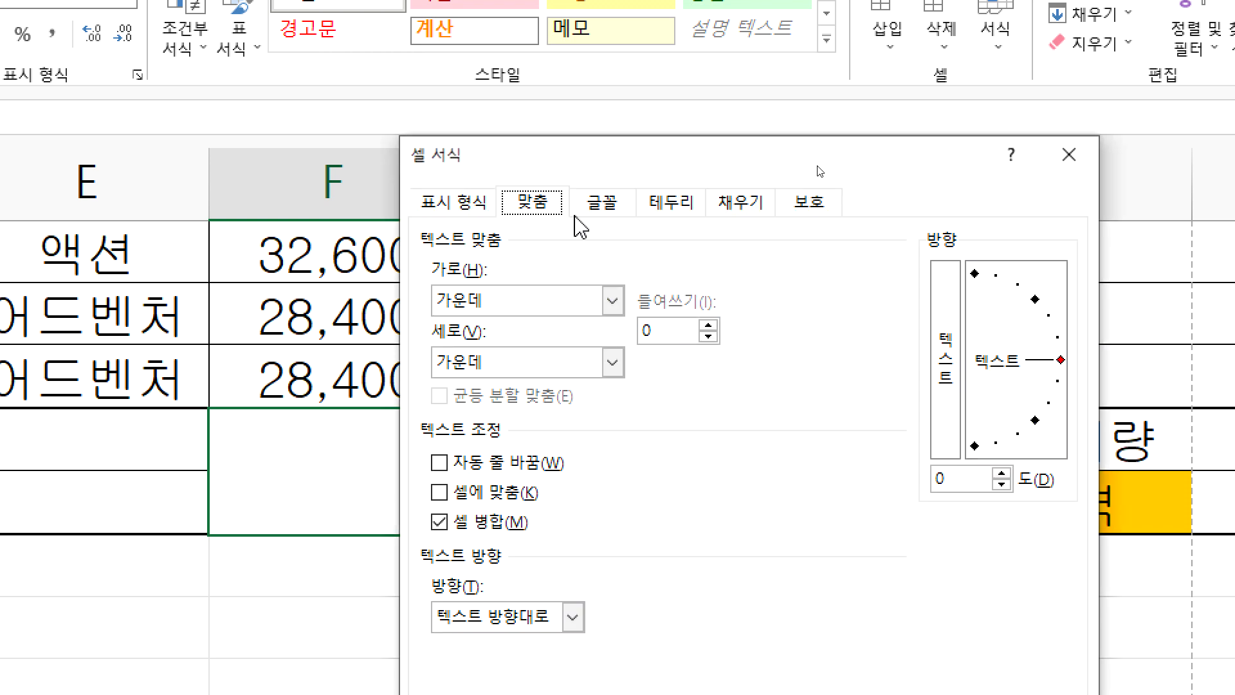
pyautogui.click(607, 203)
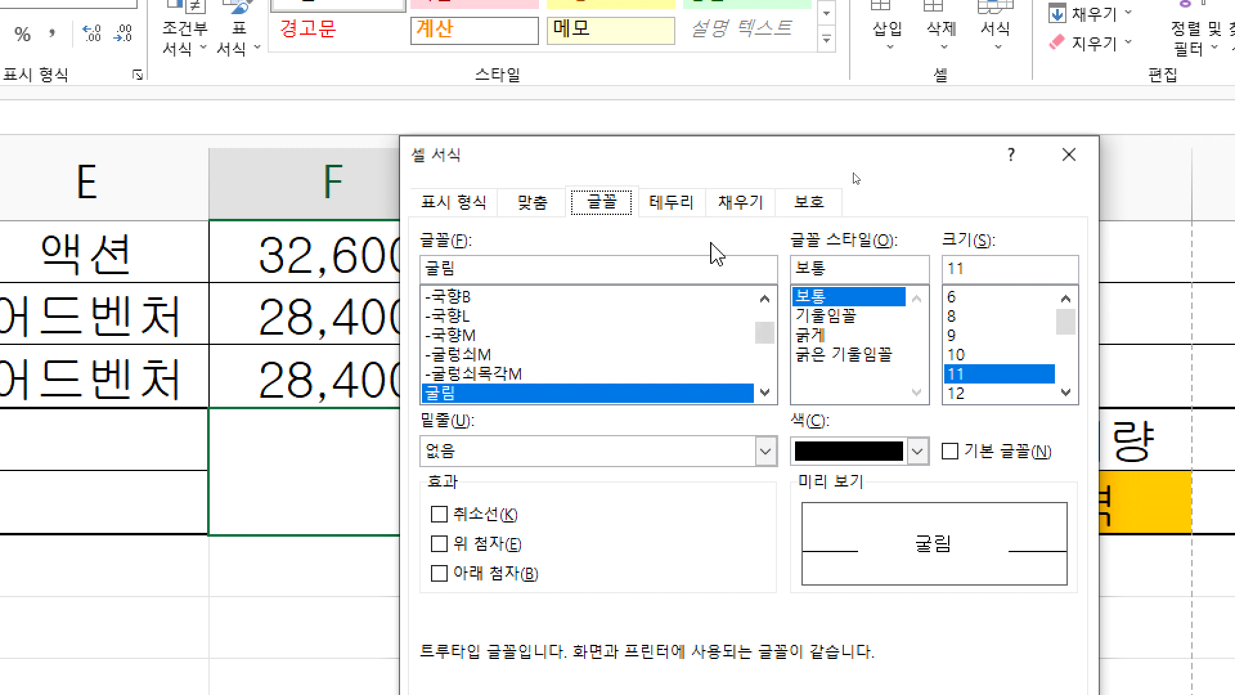
pyautogui.click(688, 207)
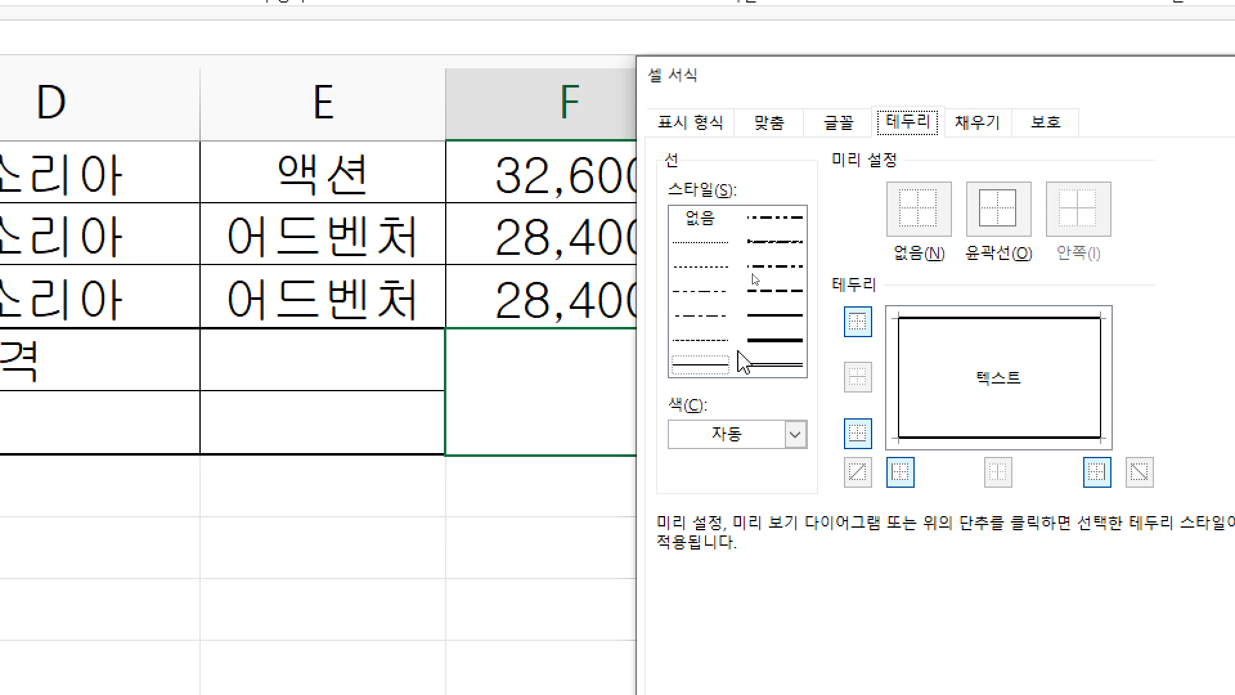
pyautogui.click(707, 365)
pyautogui.click(792, 319)
pyautogui.click(694, 365)
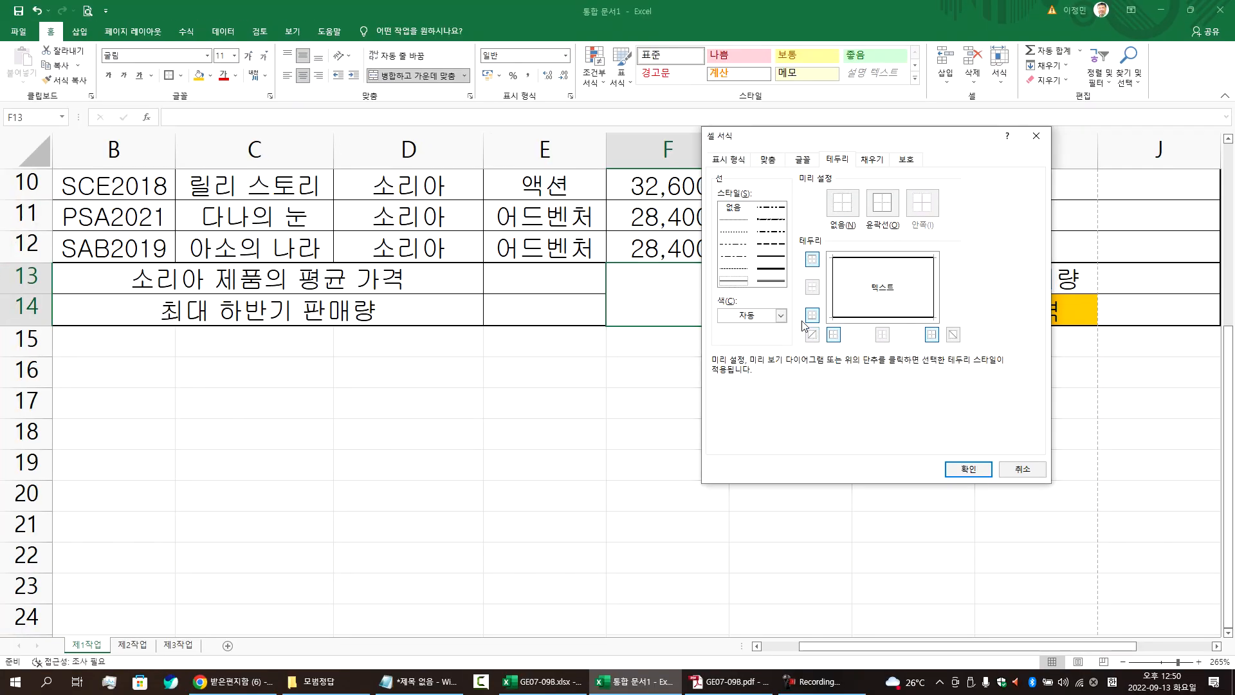
pyautogui.click(813, 334)
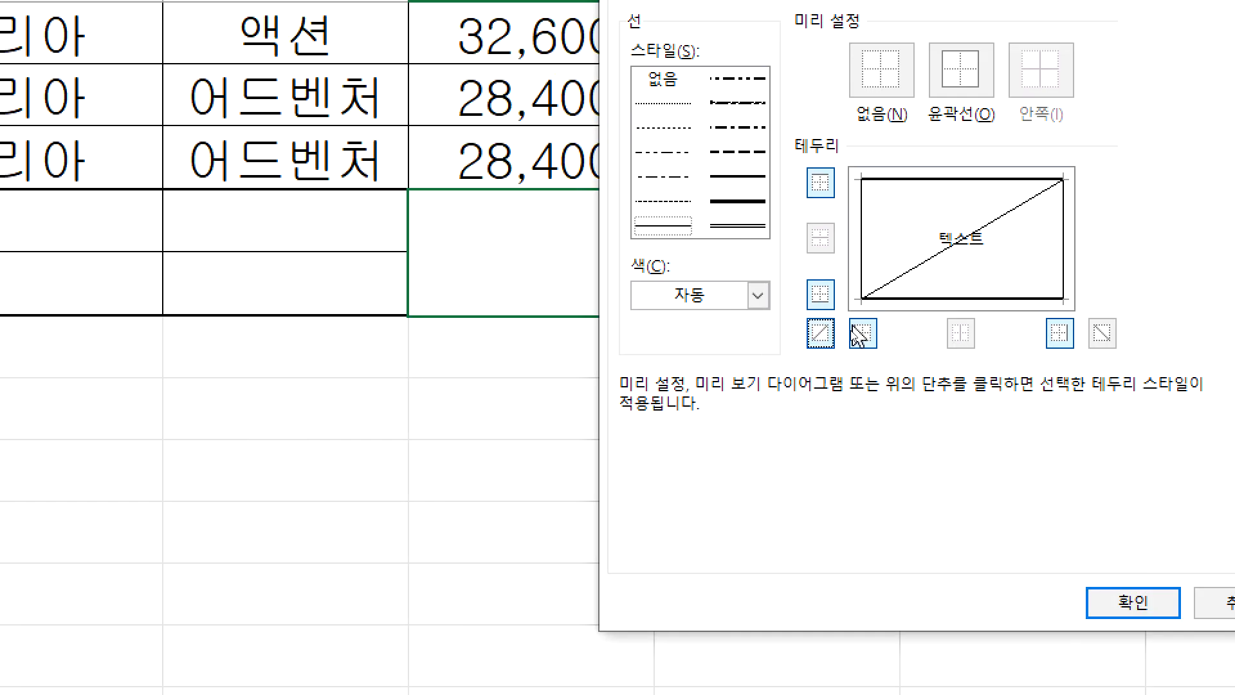
pyautogui.click(1108, 337)
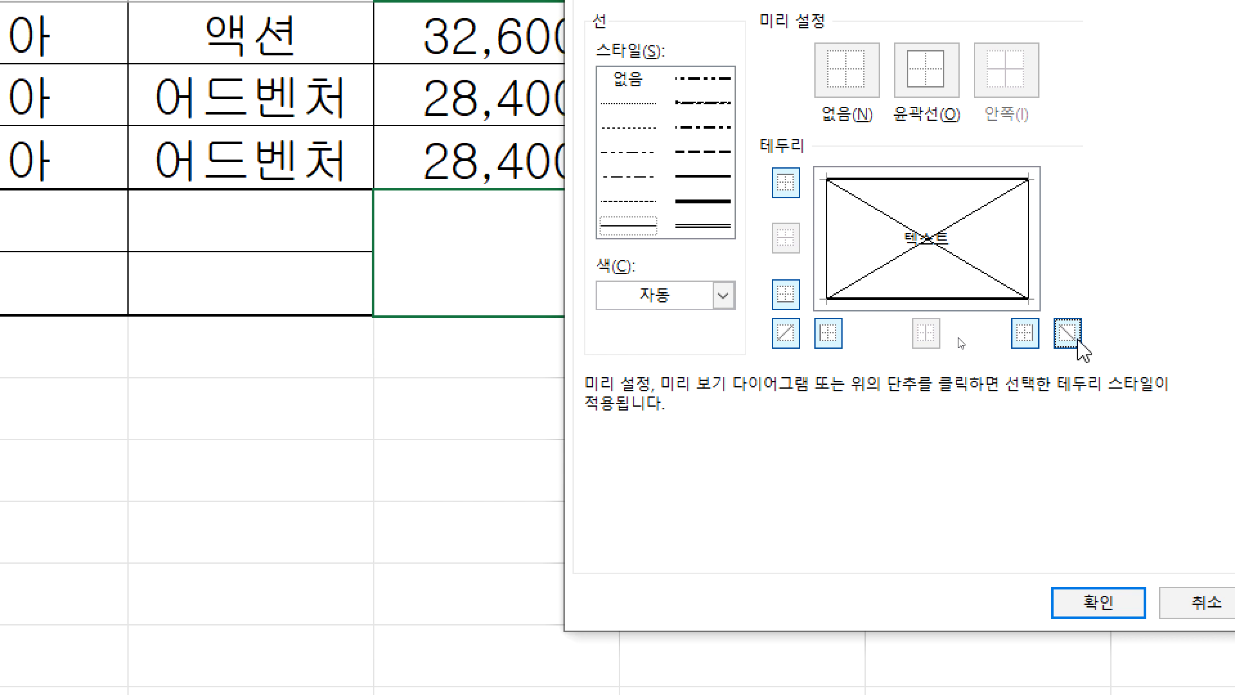
pyautogui.click(1079, 605)
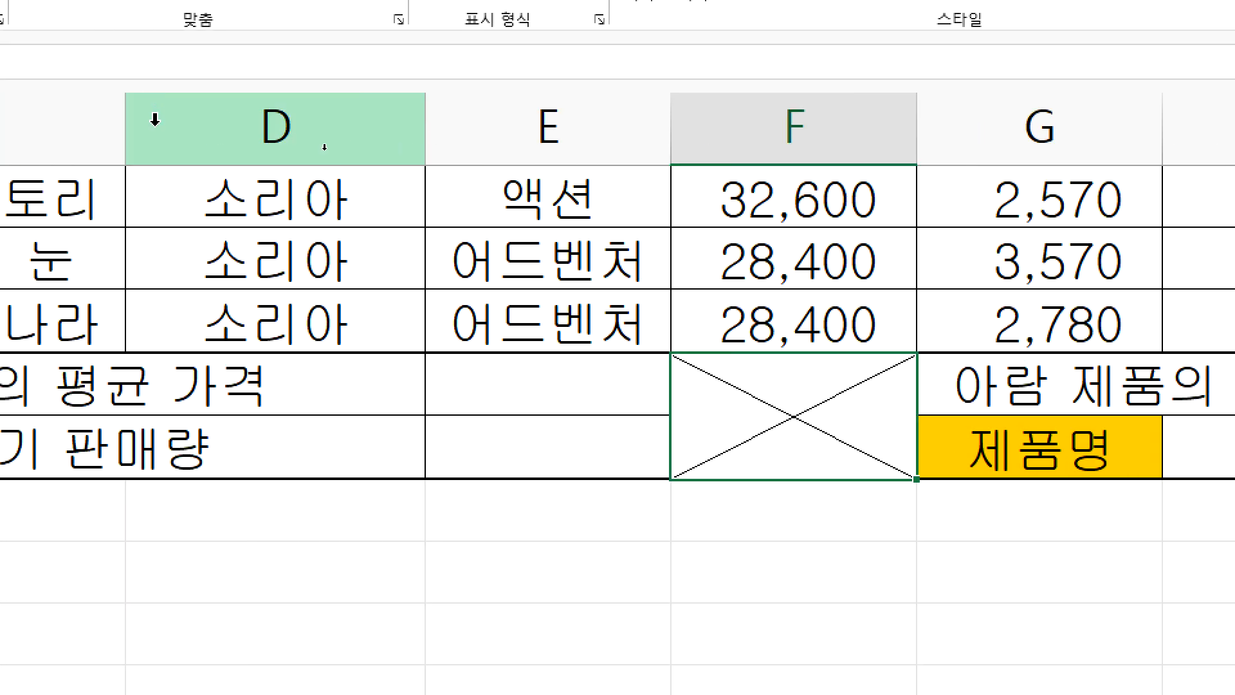
# Step: Review the border settings of the merged cell F13:F14 in the More Borders dialog without changing them
pyautogui.scroll(3, 162, 276)
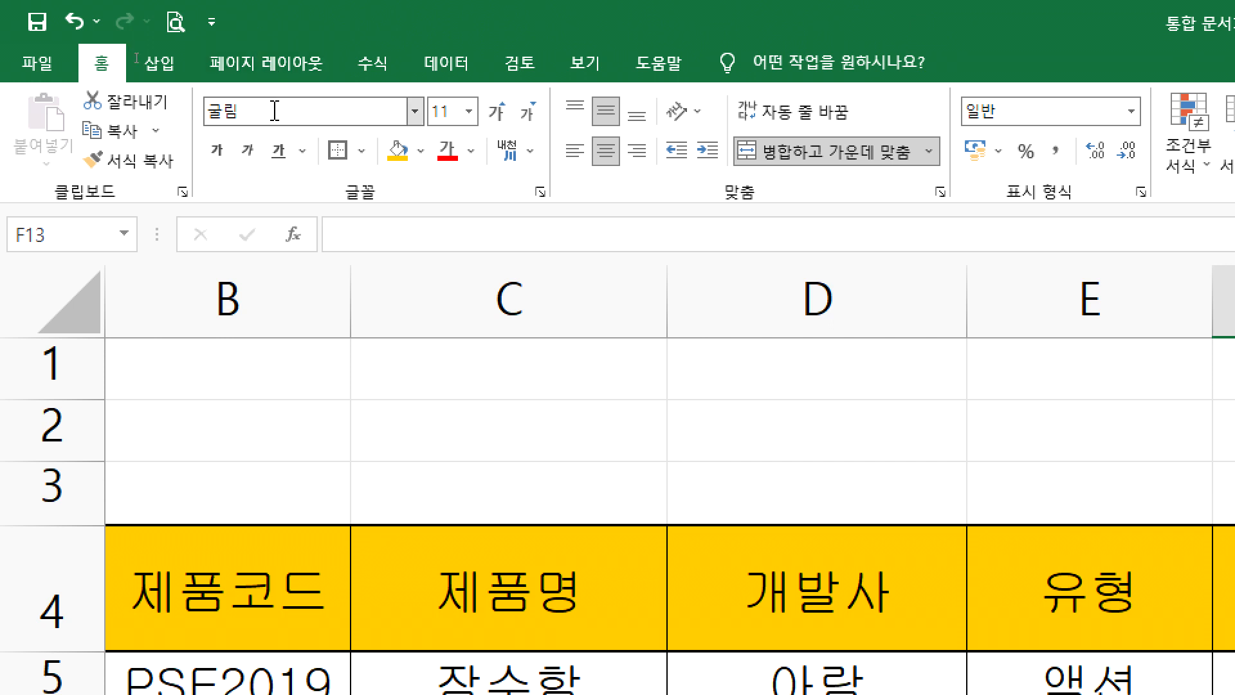
pyautogui.click(362, 153)
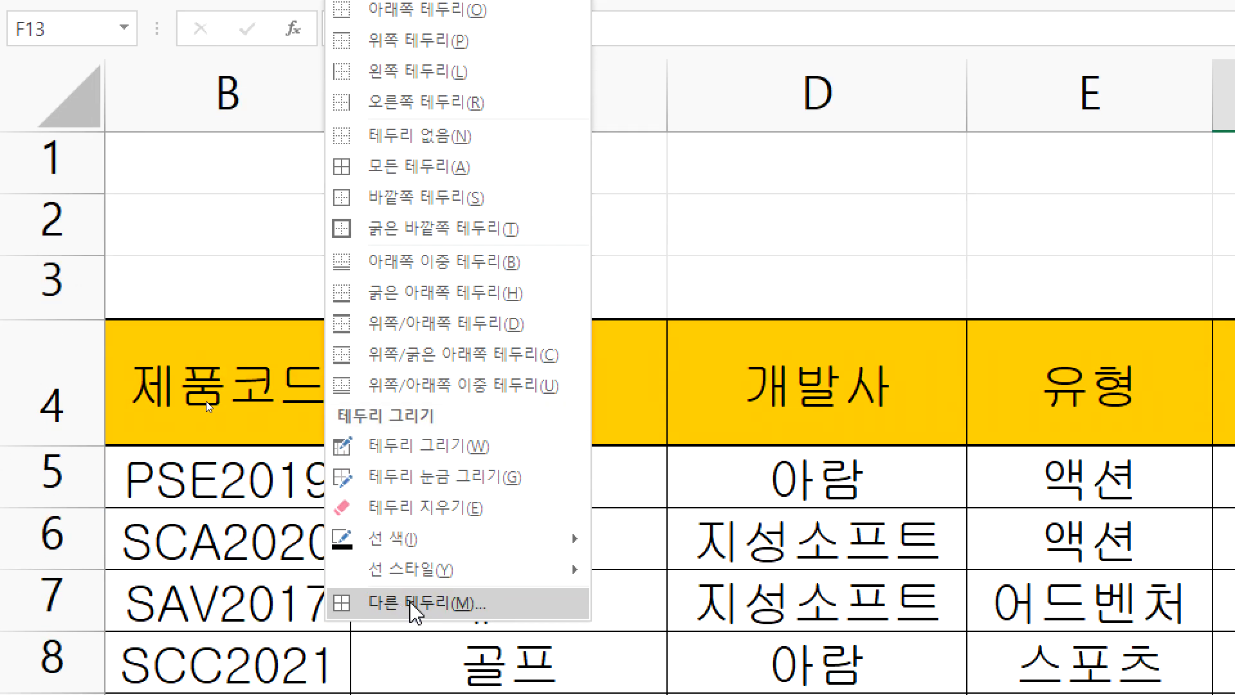
pyautogui.click(394, 605)
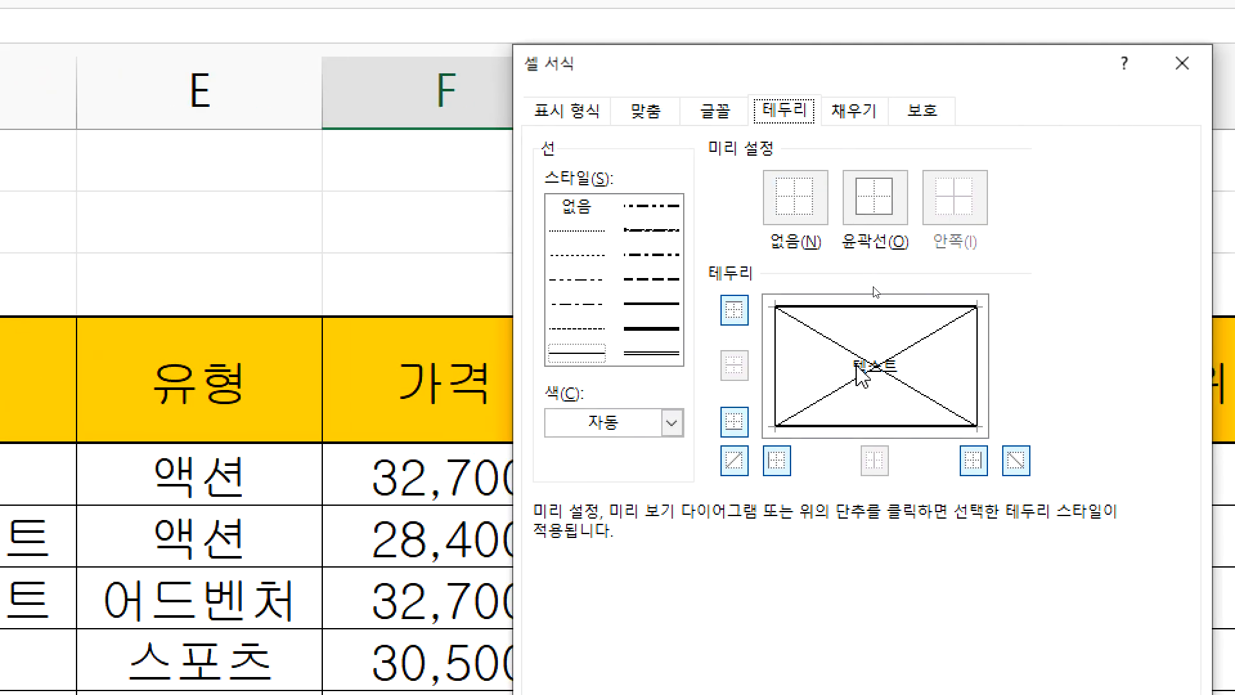
pyautogui.press('Return')
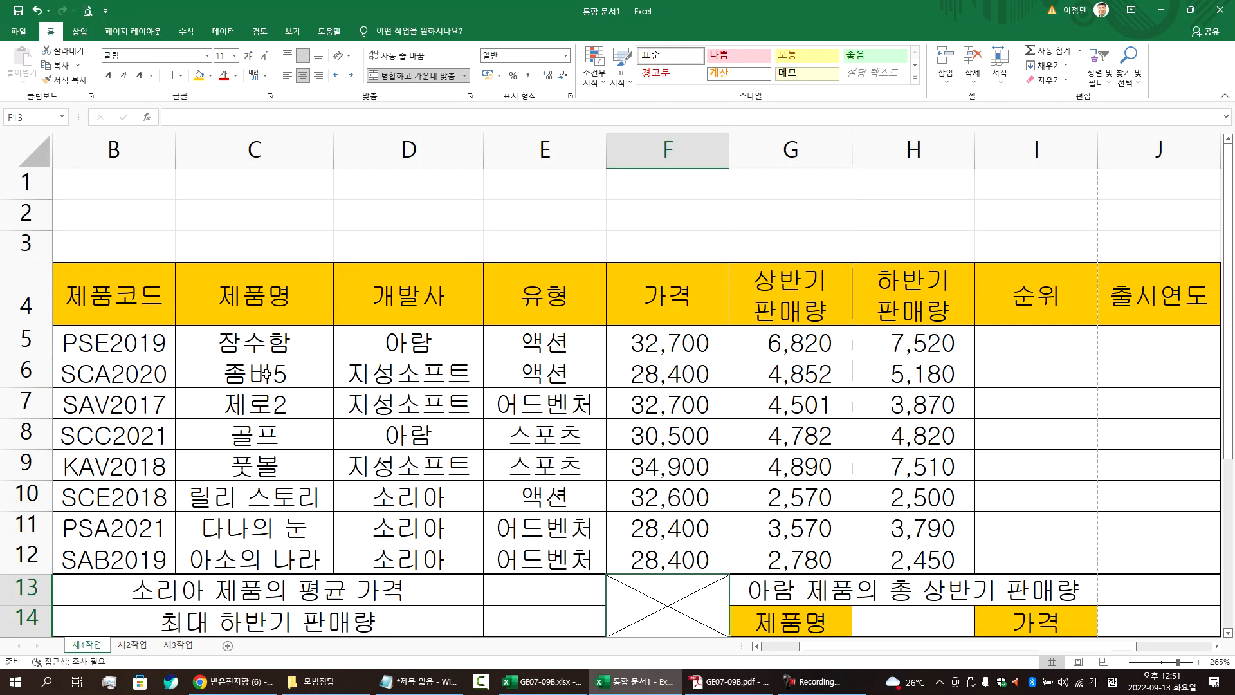
# Step: Go through the empty answer cells of the table: I5:I12, J5:J12, E13, E14, J14 and H14
pyautogui.click(192, 490)
pyautogui.press('Home')
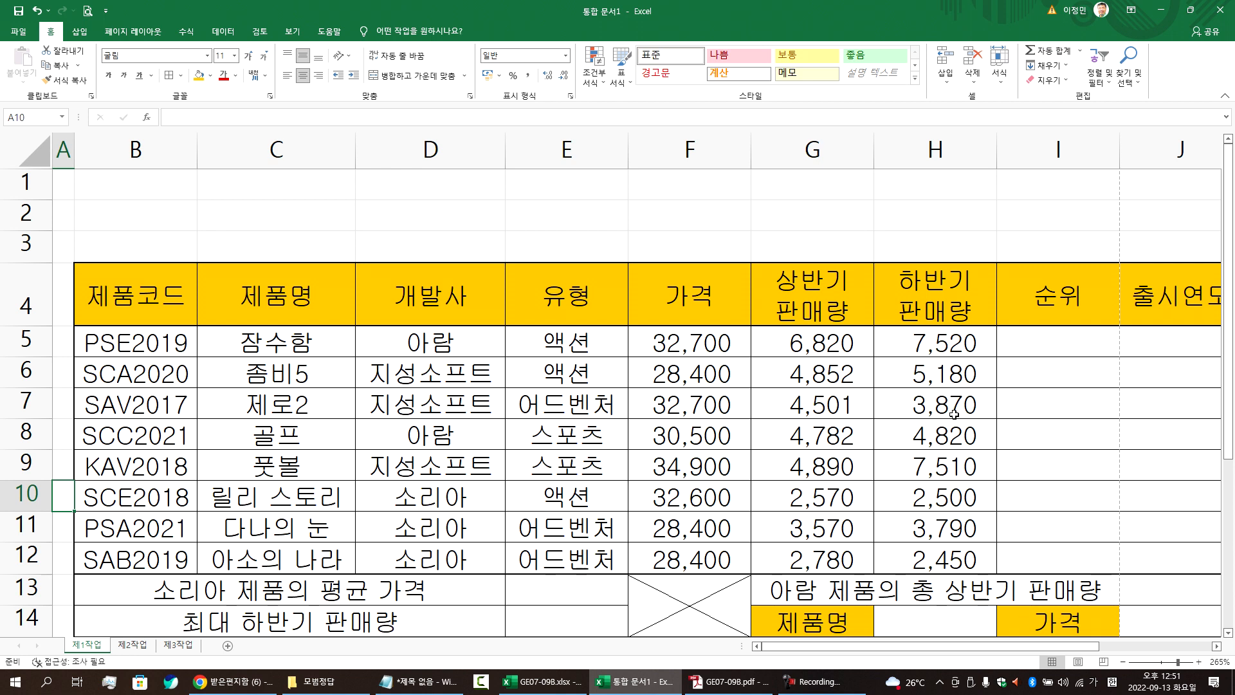
pyautogui.moveTo(1017, 345); pyautogui.dragTo(1058, 549)
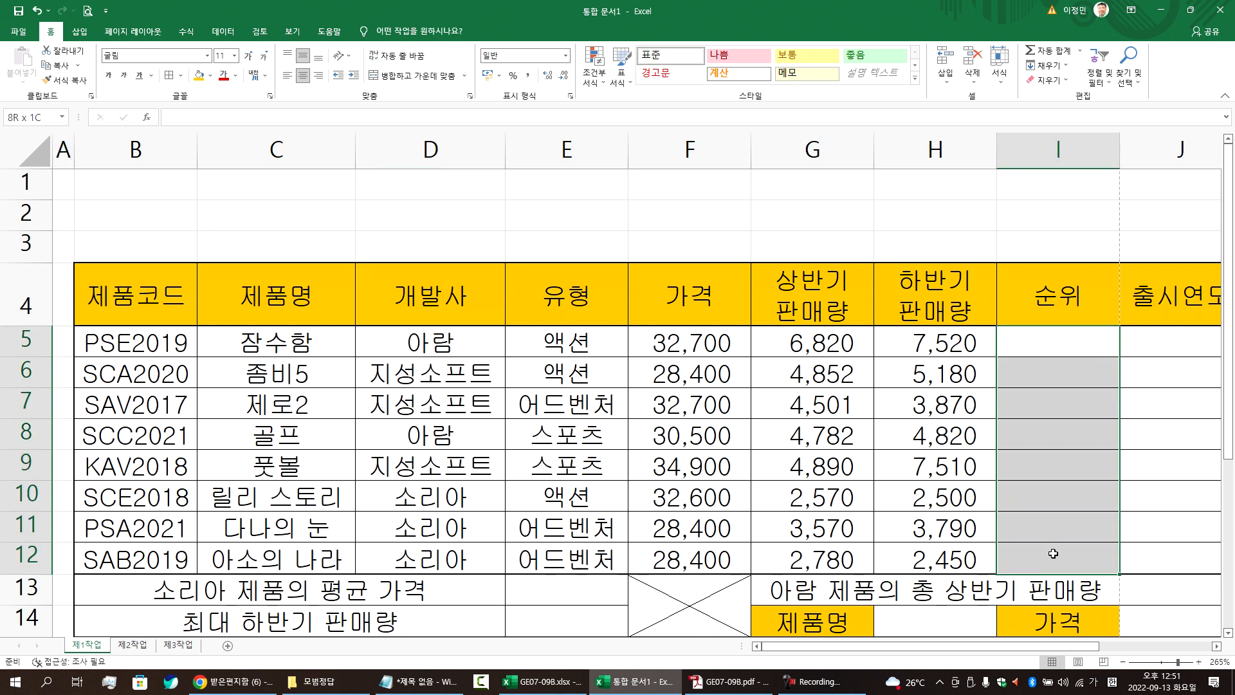
pyautogui.moveTo(1173, 332); pyautogui.dragTo(1170, 552)
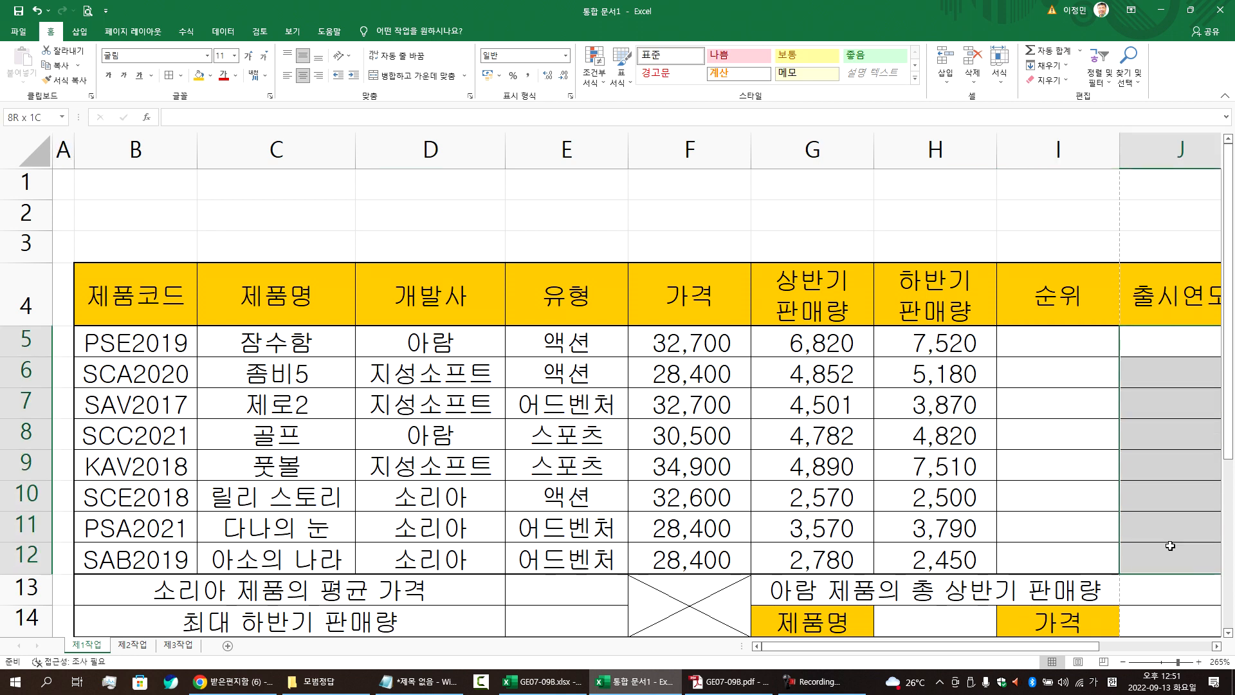
pyautogui.click(569, 587)
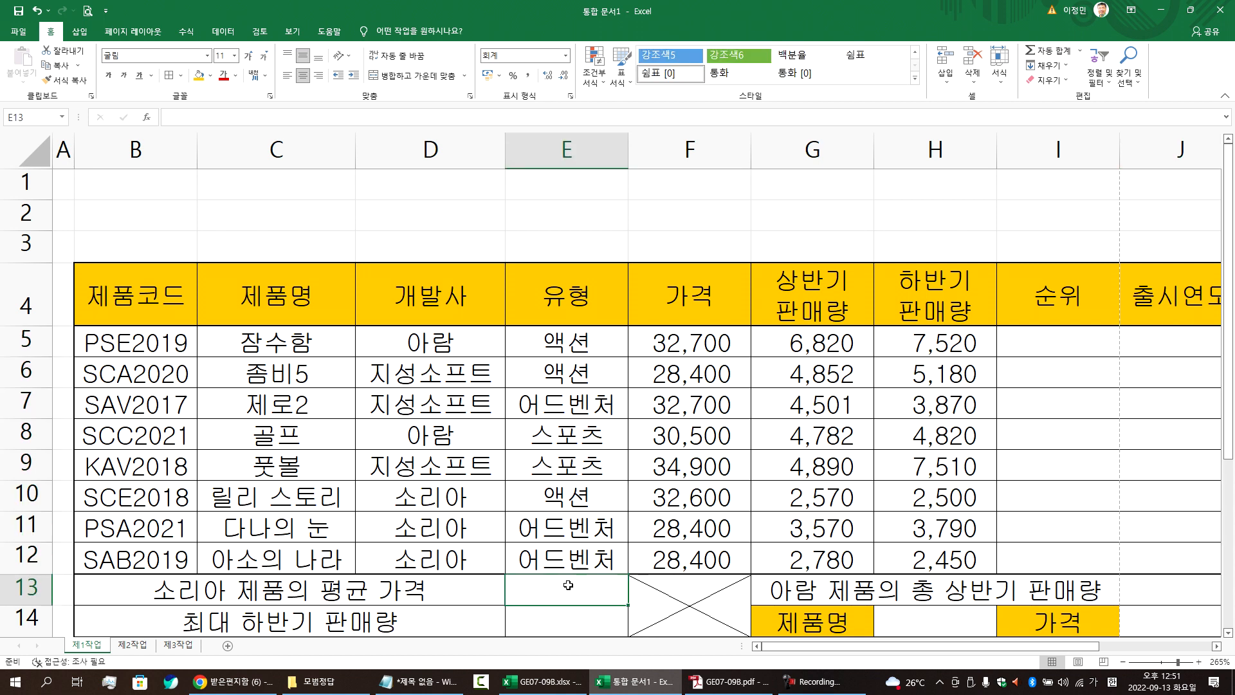
pyautogui.click(552, 629)
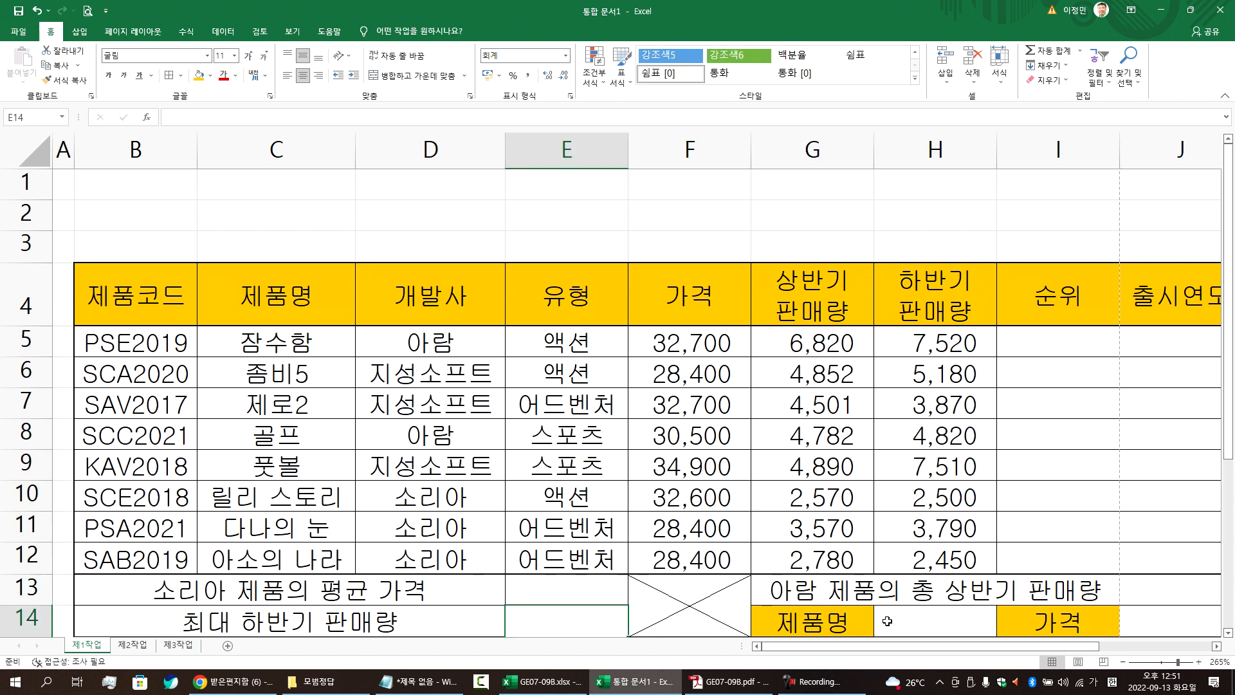
pyautogui.click(923, 621)
pyautogui.click(1132, 620)
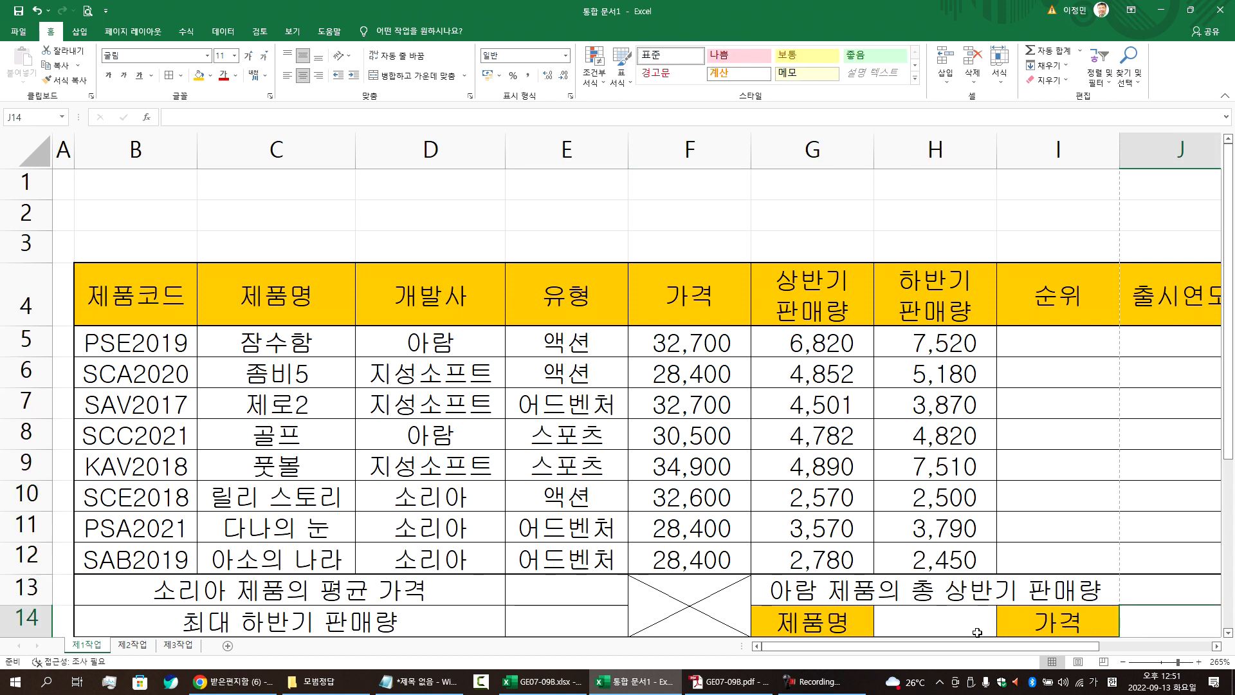
pyautogui.click(976, 631)
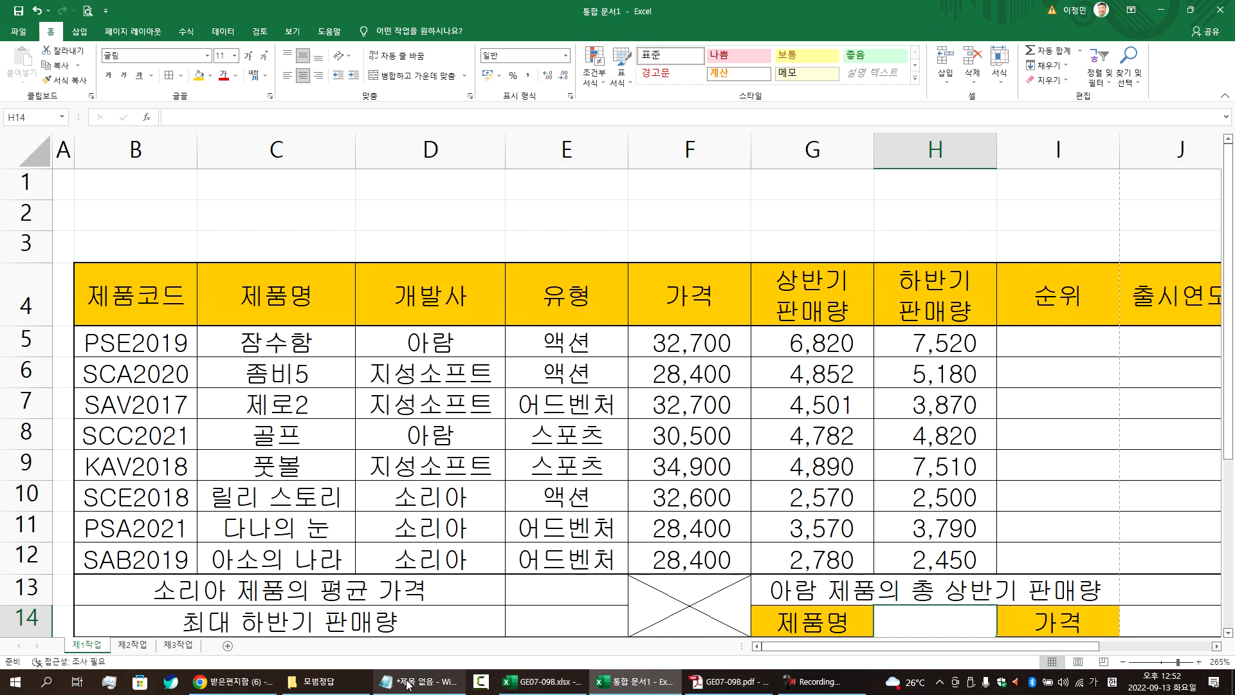
# Step: Read the data validation condition for cell H14 with source C5:C12 in GE07-09B.pdf in Adobe Reader, and return to H14 in Excel
pyautogui.click(728, 681)
pyautogui.scroll(-4, 828, 616)
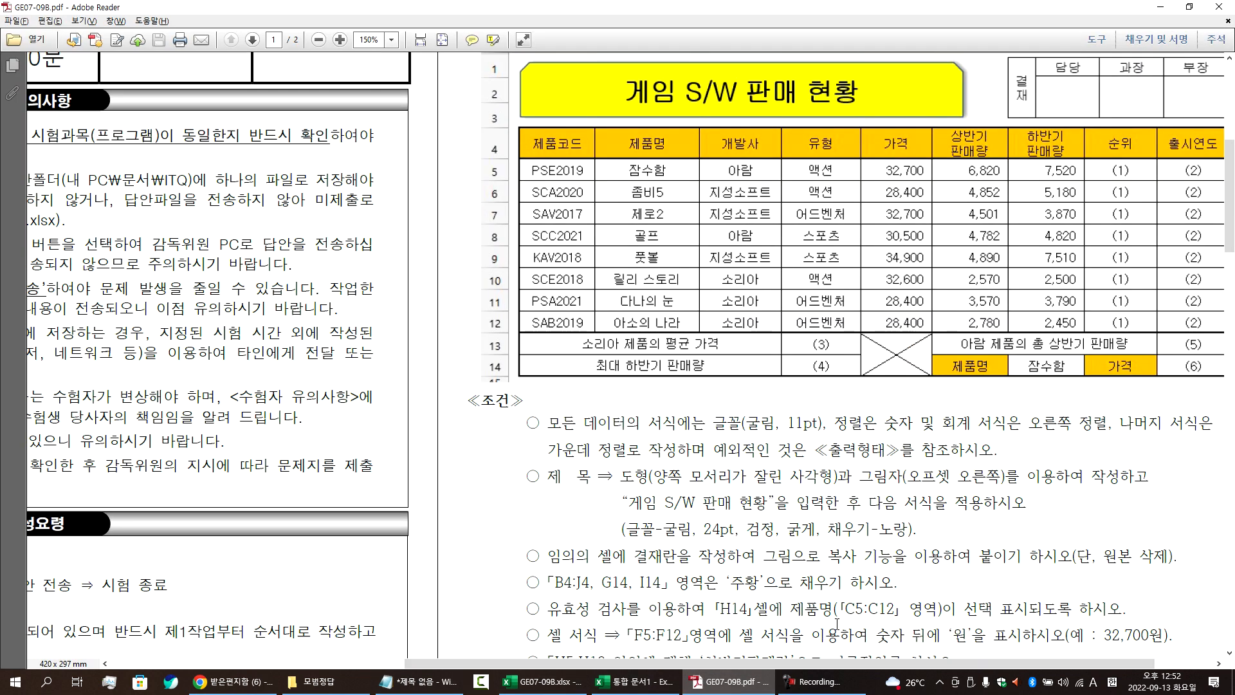
pyautogui.scroll(-2, 827, 617)
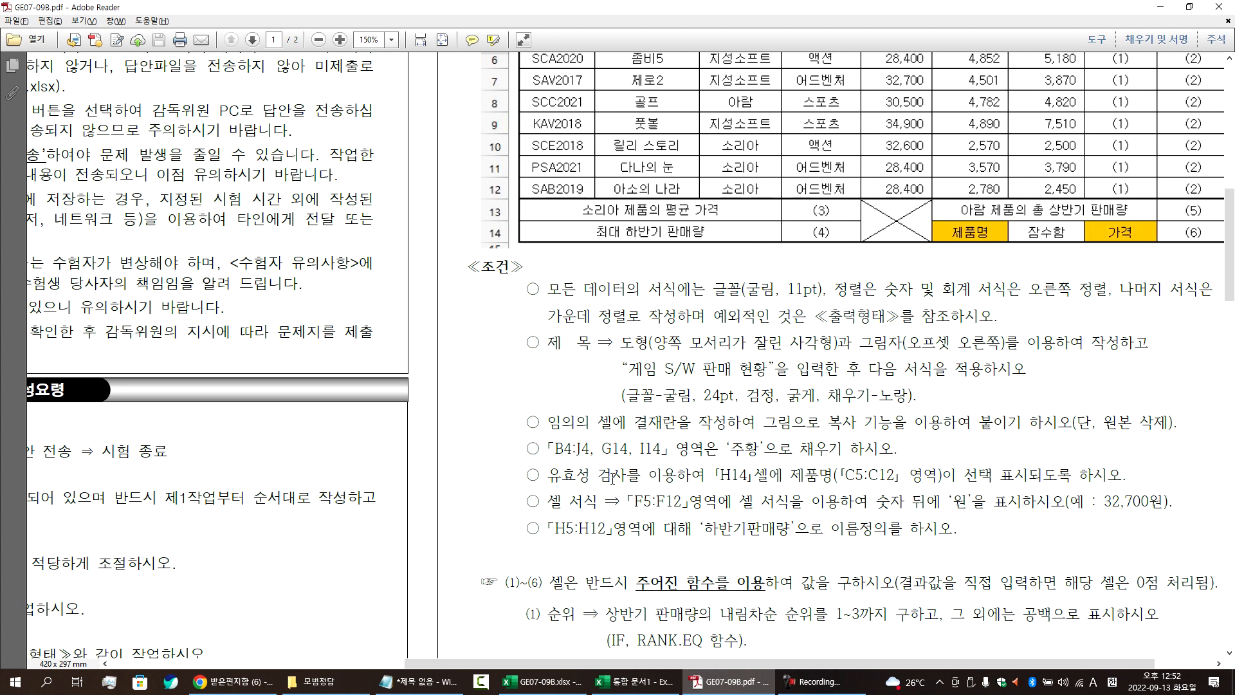
pyautogui.tripleClick(613, 477)
pyautogui.doubleClick(707, 474)
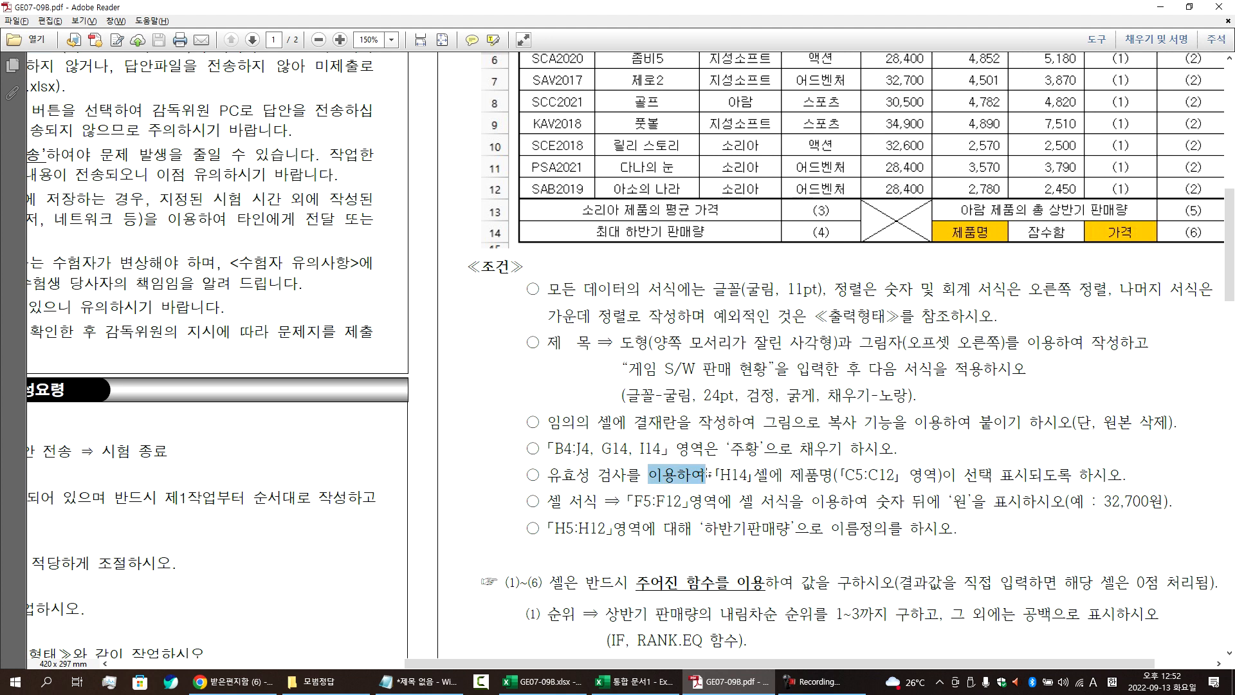
pyautogui.doubleClick(708, 475)
pyautogui.doubleClick(870, 477)
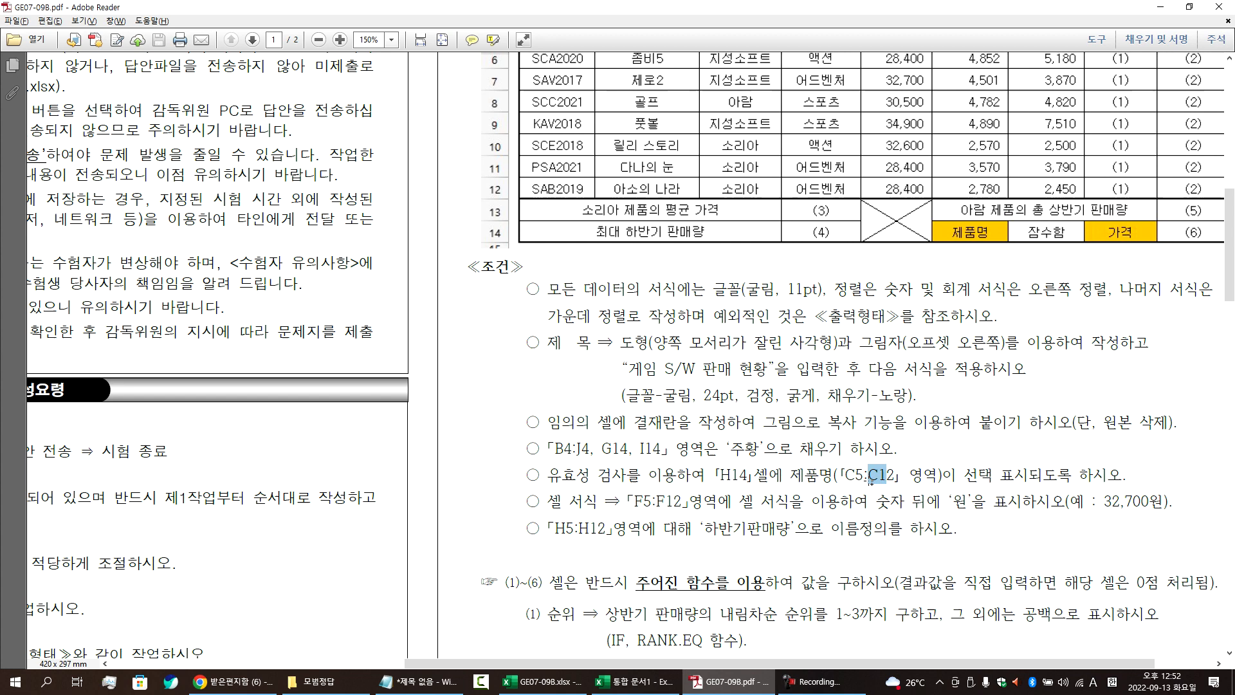
pyautogui.tripleClick(830, 484)
pyautogui.hotkey('alt', 'Tab')
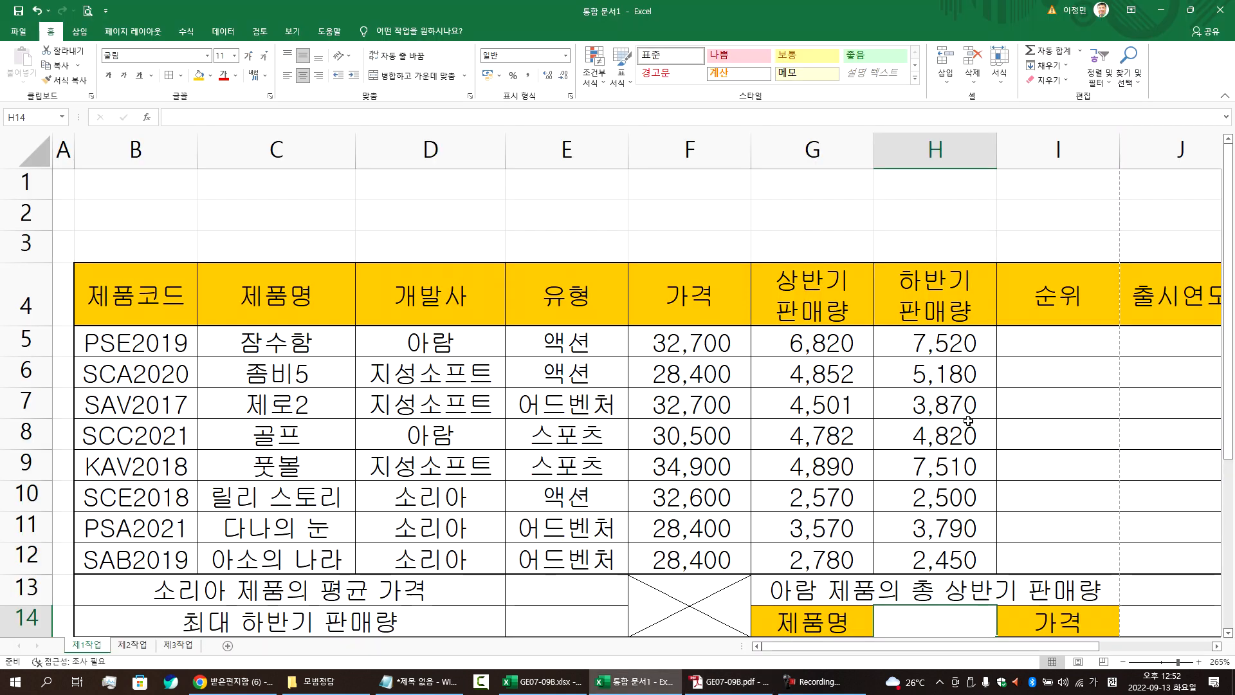
pyautogui.scroll(-4, 898, 540)
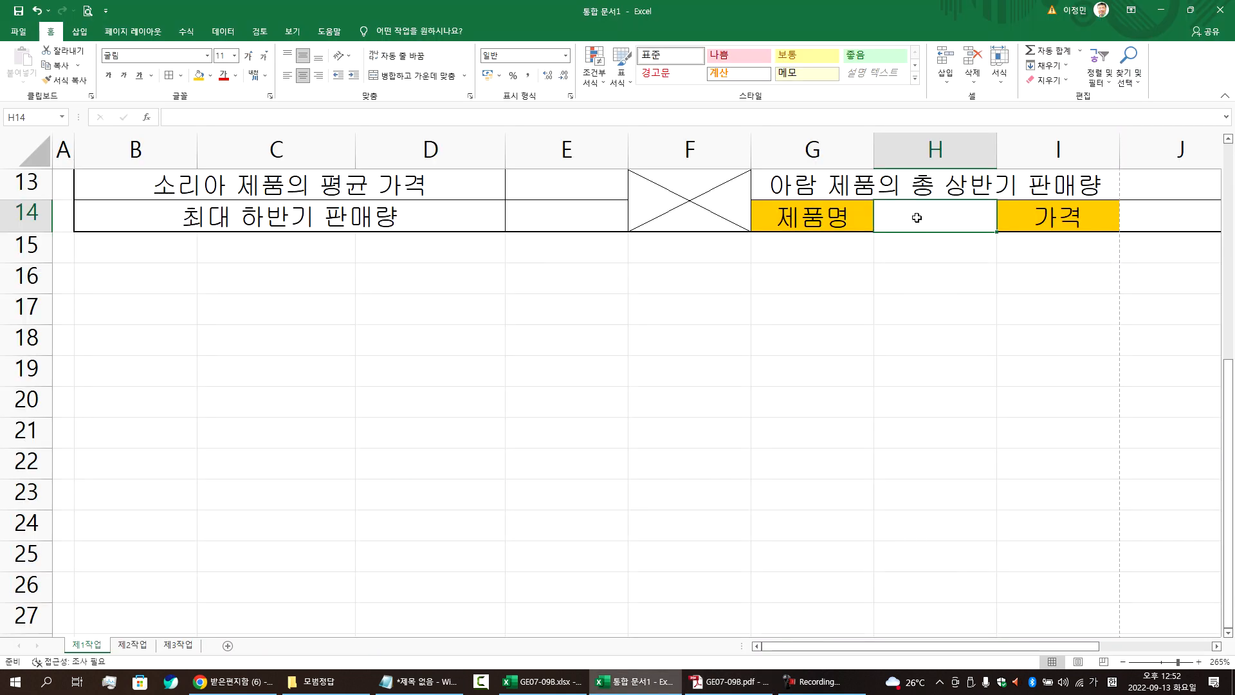
# Step: Go through the cells involved in the product lookup: product names C5:C12, prices F5:F12, and cells H14 and J14
pyautogui.scroll(3, 609, 445)
pyautogui.scroll(1, 608, 445)
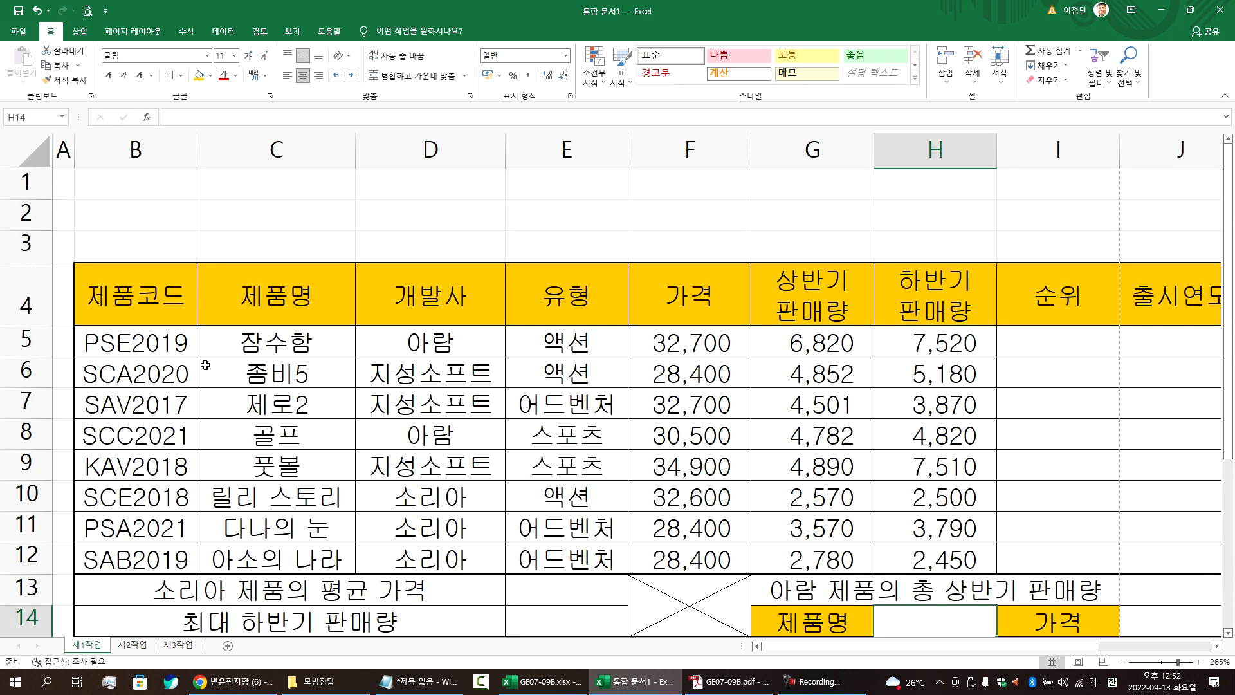
pyautogui.moveTo(254, 337); pyautogui.dragTo(270, 543)
pyautogui.click(914, 621)
pyautogui.scroll(-1, 982, 547)
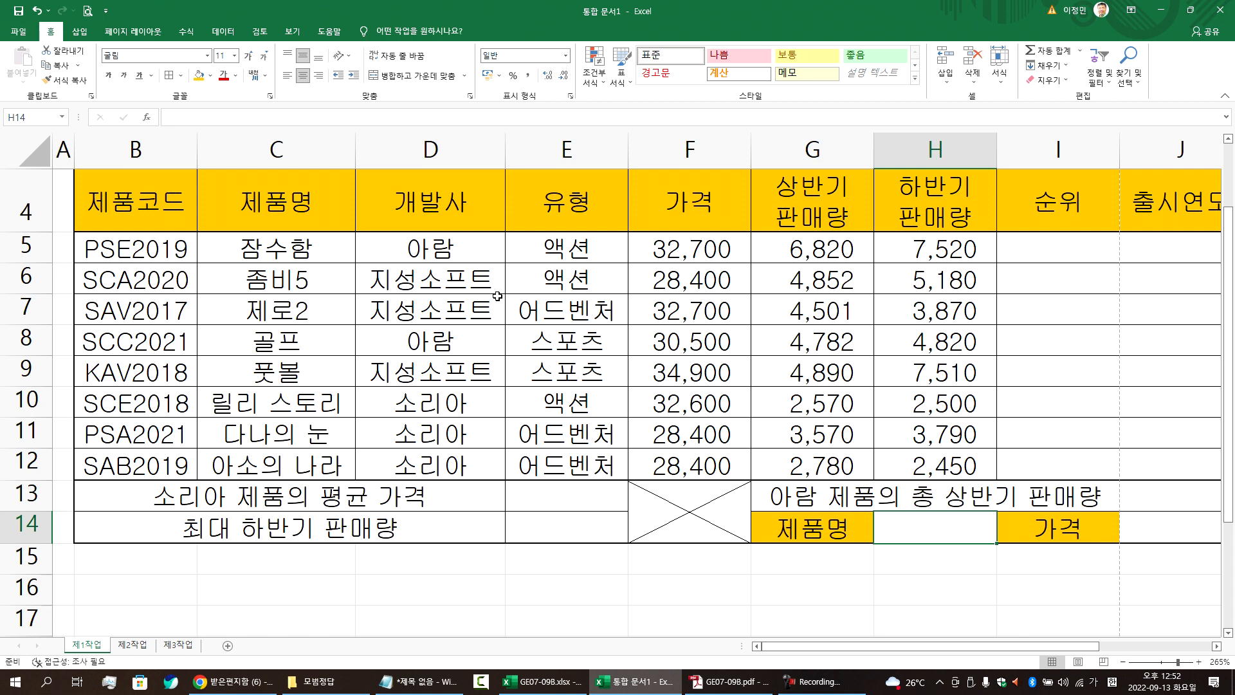
pyautogui.moveTo(309, 249); pyautogui.dragTo(310, 441)
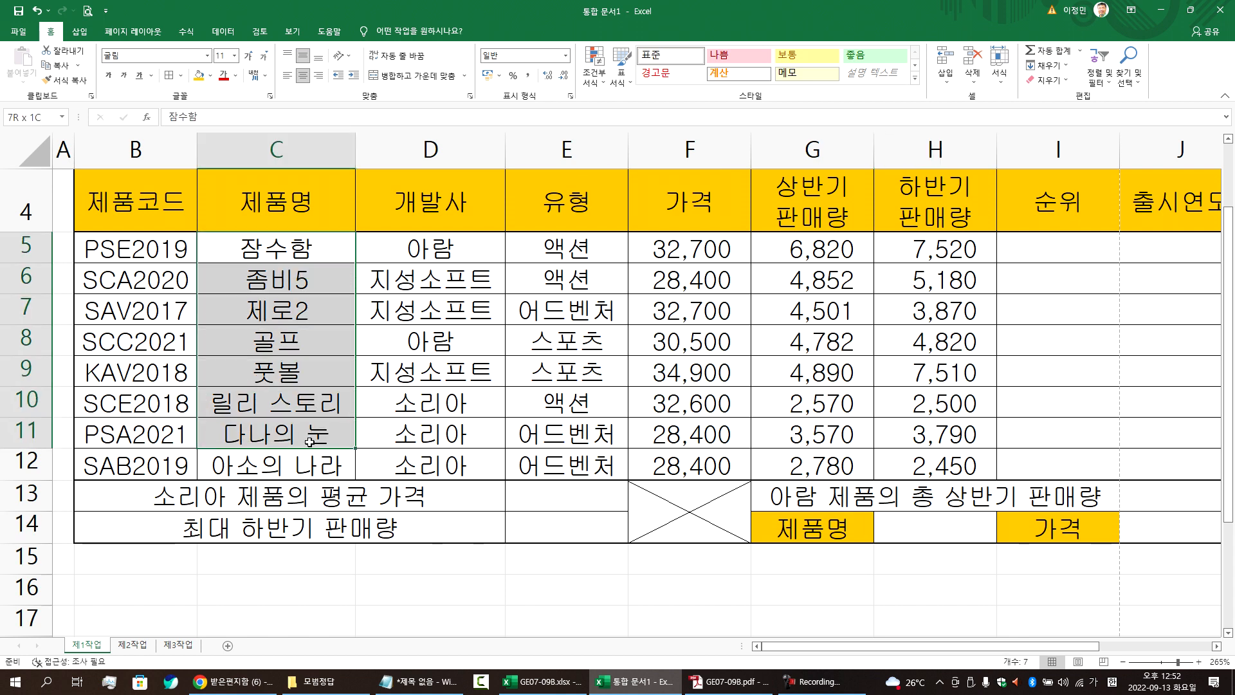
pyautogui.click(697, 246)
pyautogui.moveTo(697, 308); pyautogui.dragTo(697, 464)
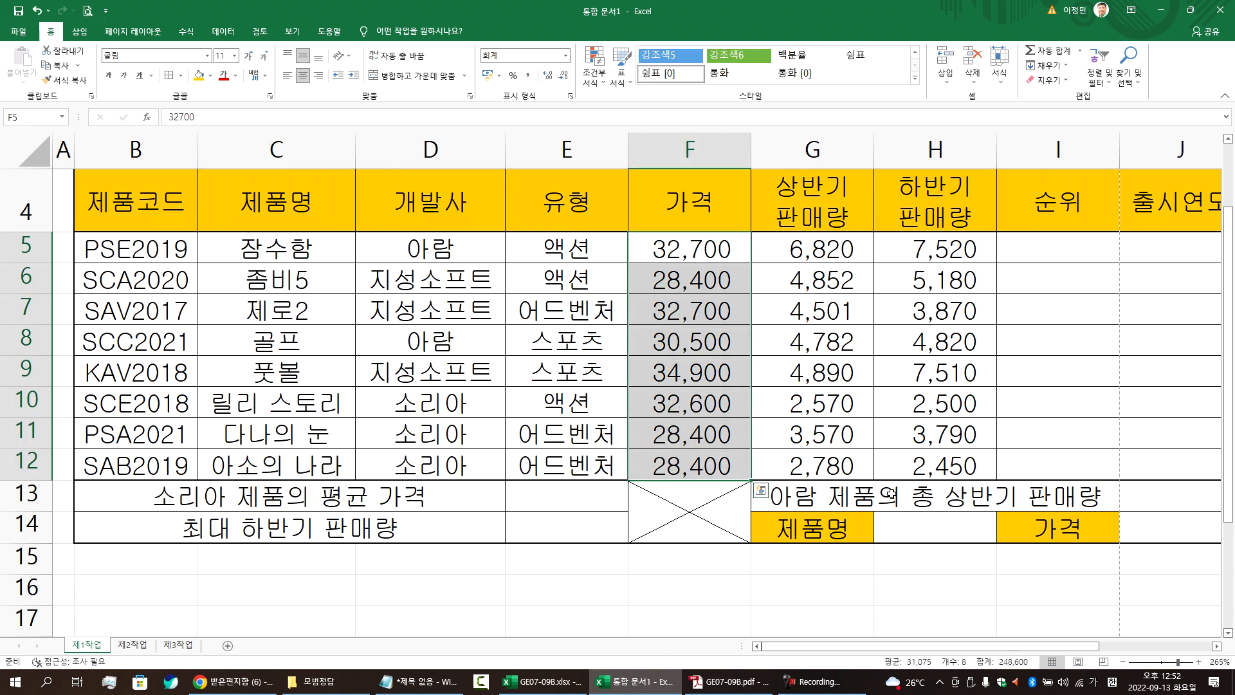
pyautogui.click(1163, 524)
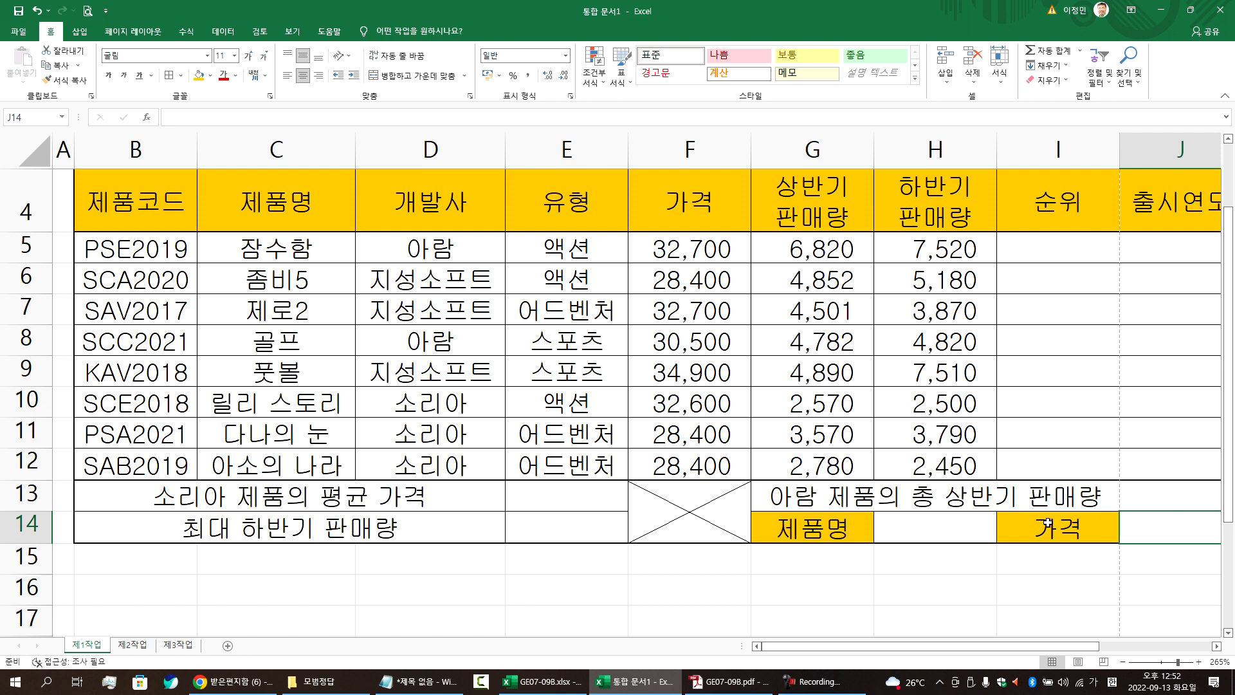
pyautogui.click(911, 528)
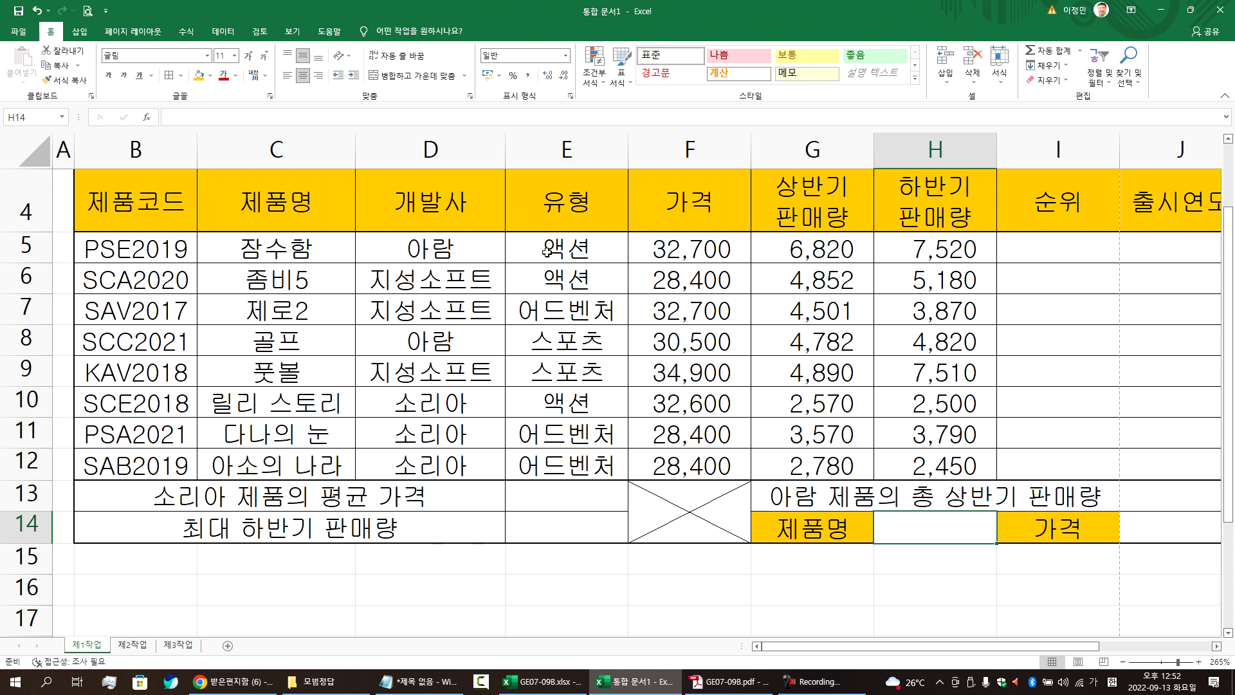
pyautogui.moveTo(277, 248); pyautogui.dragTo(317, 460)
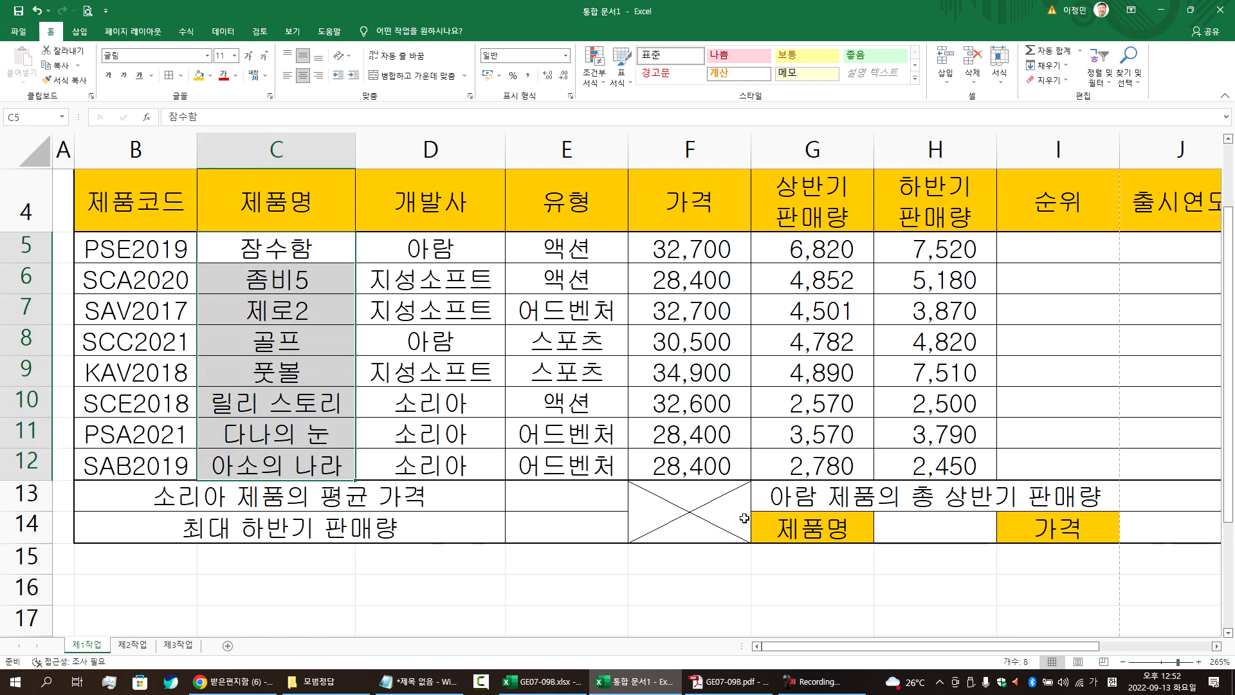
# Step: Add data validation to cell H14 that allows a list (목록) with the product names C5:C12 as its source
pyautogui.click(912, 531)
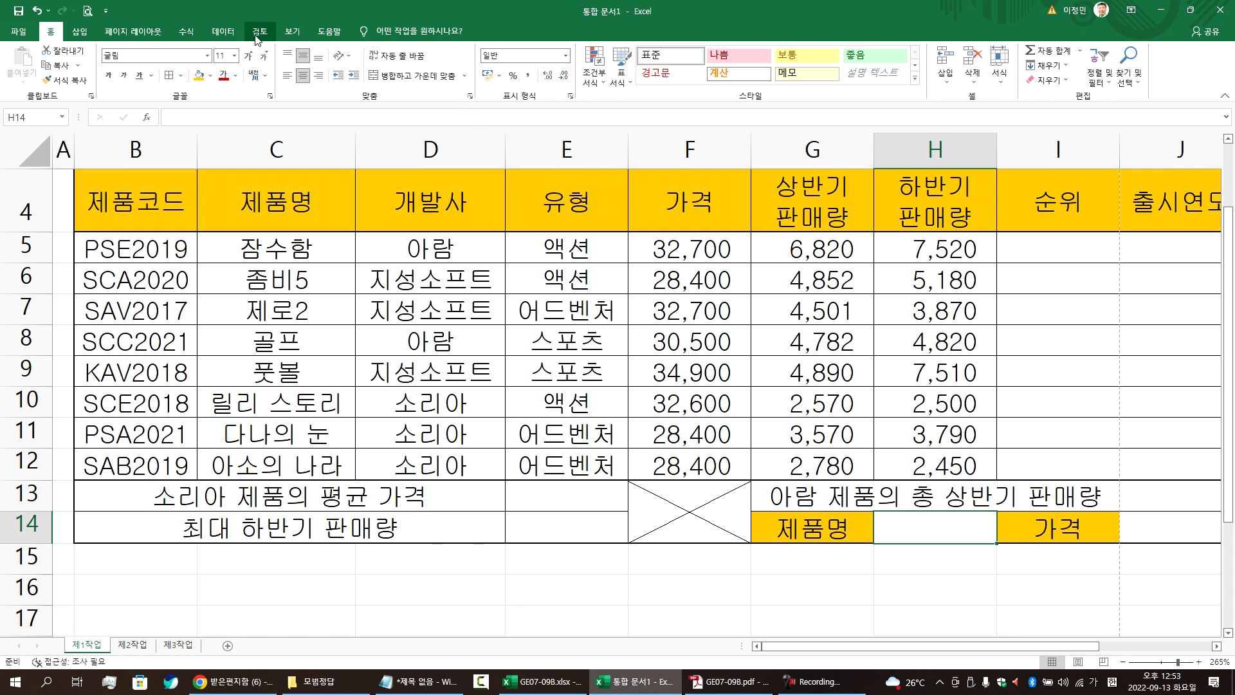
pyautogui.click(225, 32)
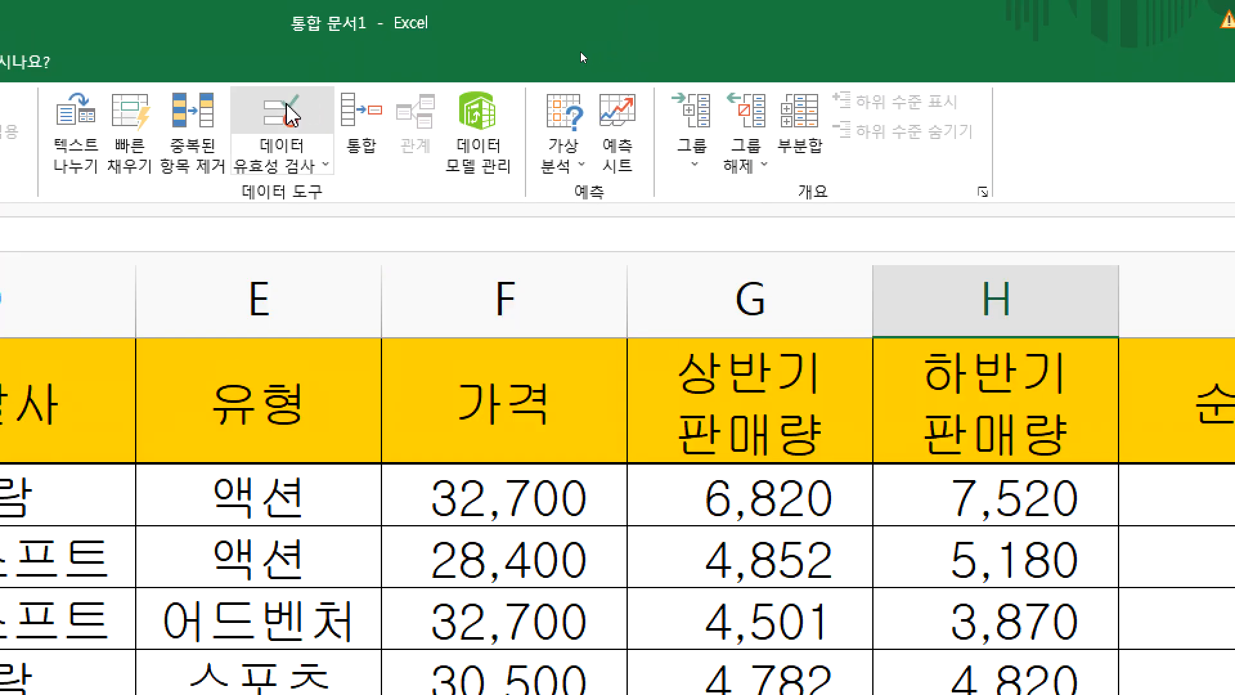
pyautogui.click(307, 111)
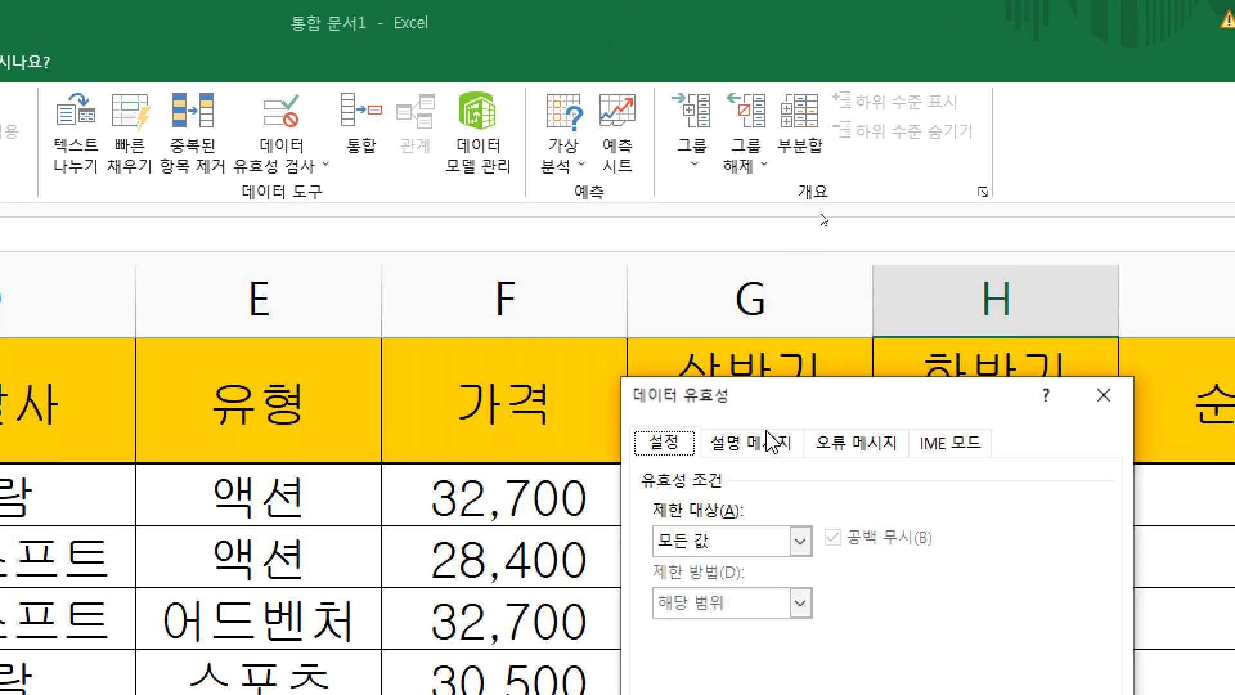
pyautogui.moveTo(772, 395); pyautogui.dragTo(419, 234)
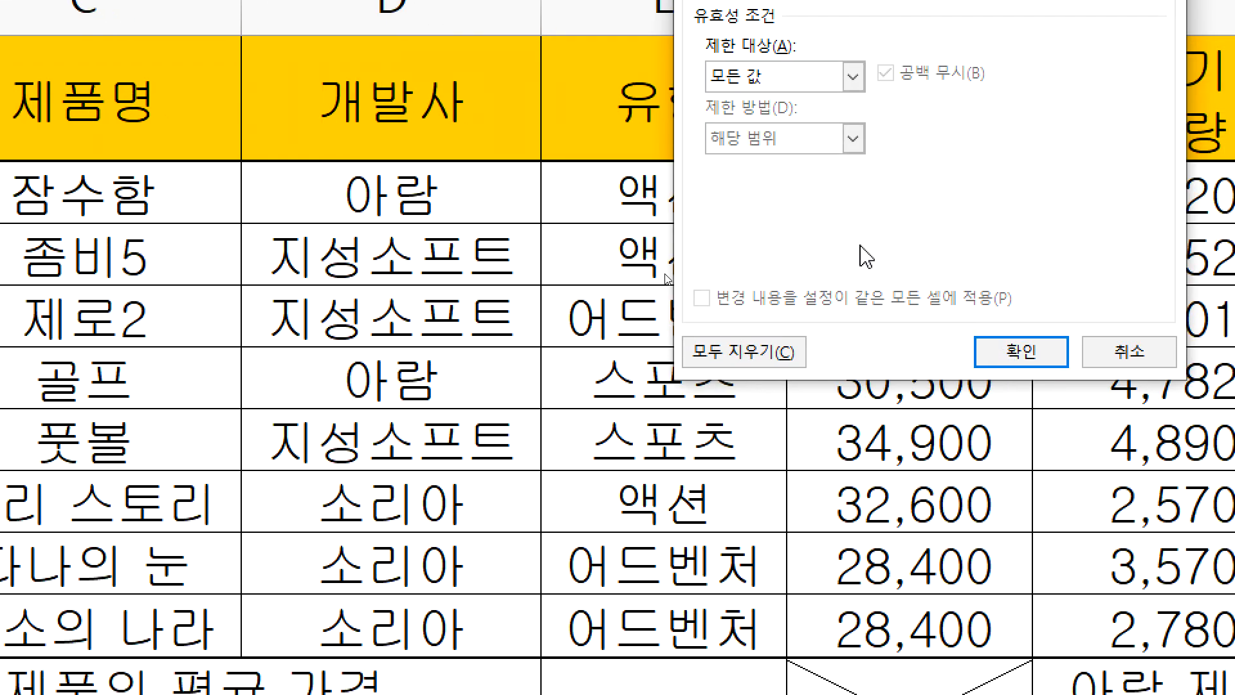
pyautogui.click(788, 103)
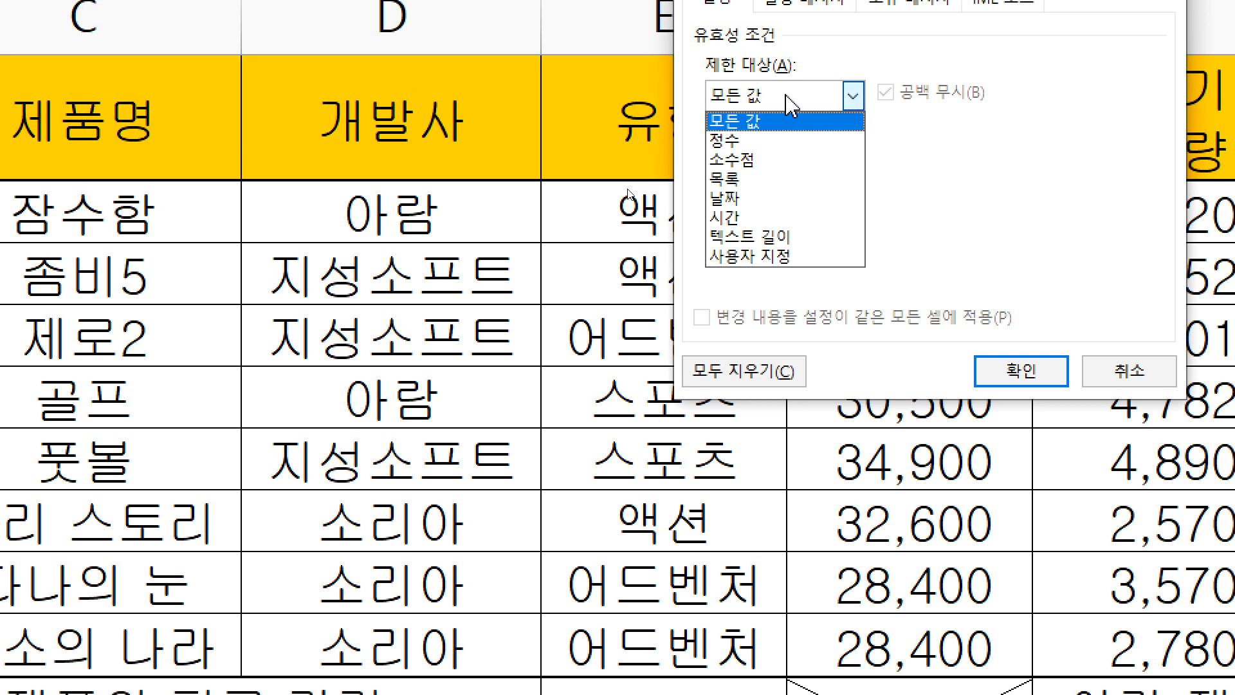
pyautogui.click(773, 186)
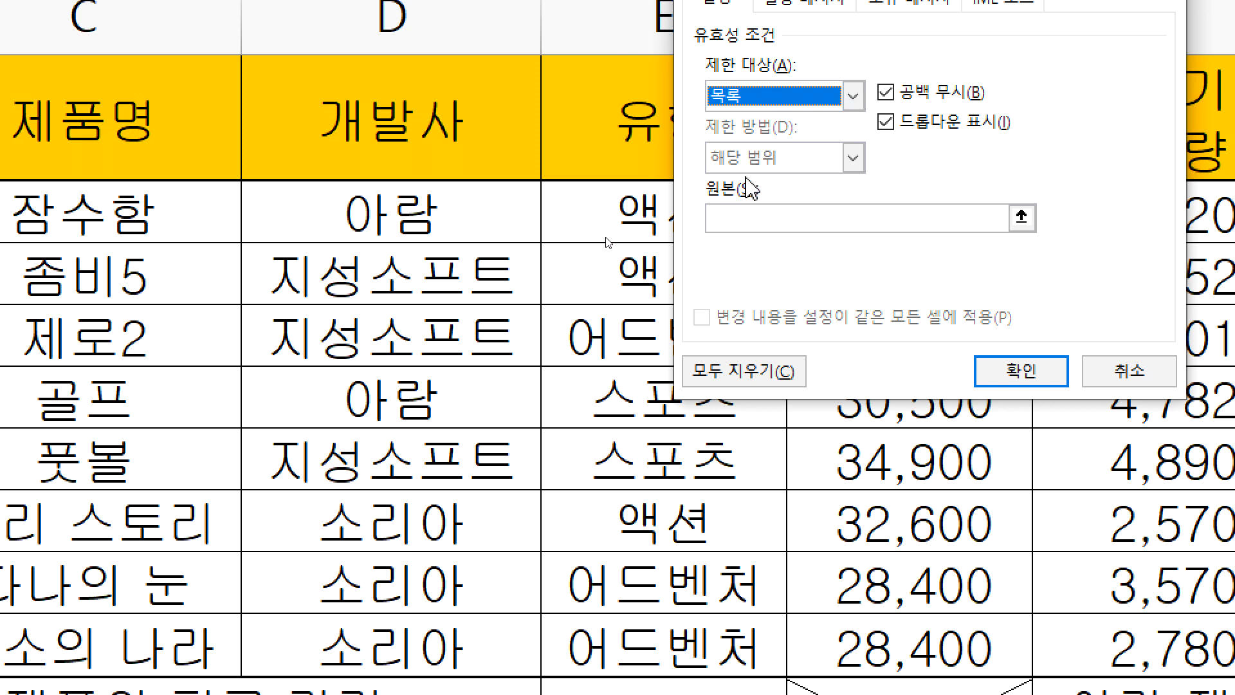
pyautogui.click(740, 218)
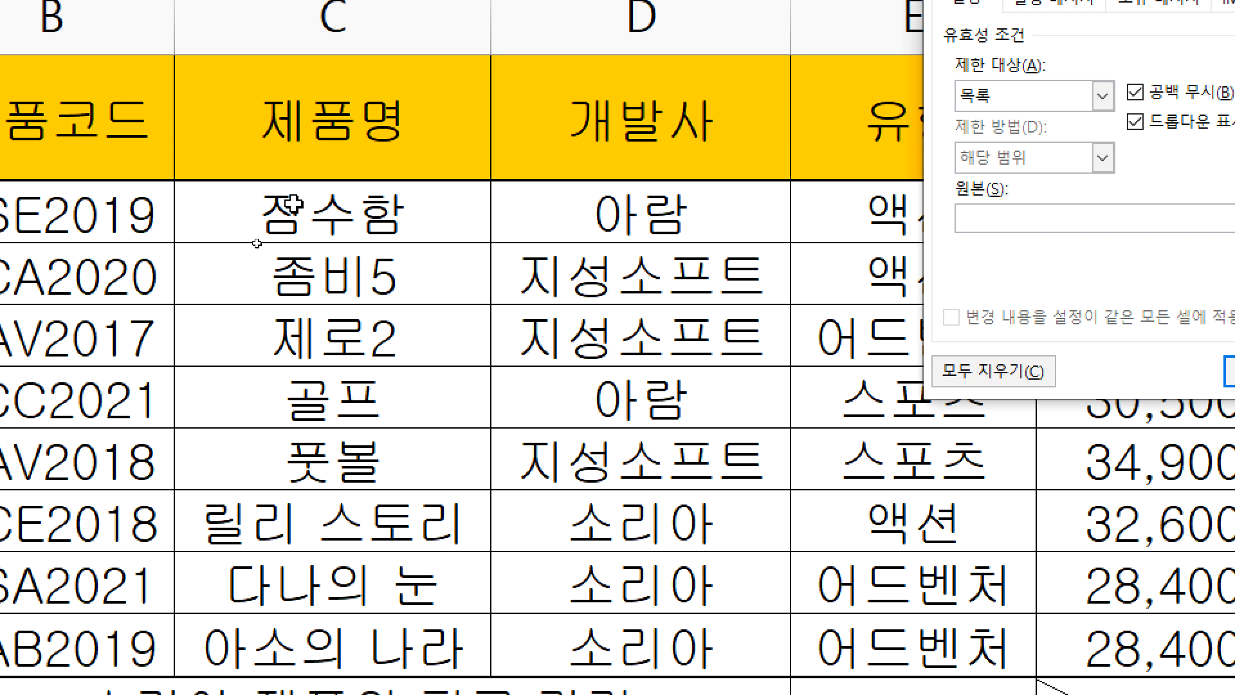
pyautogui.moveTo(275, 225); pyautogui.dragTo(281, 325)
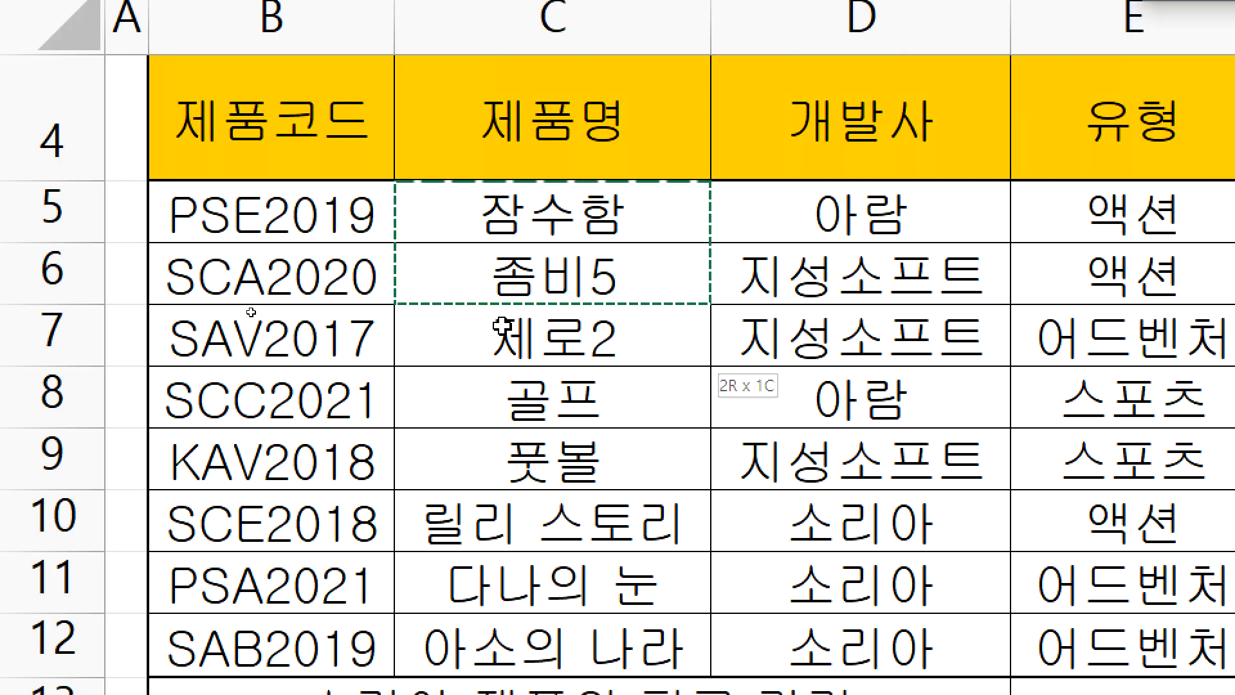
pyautogui.moveTo(502, 325); pyautogui.dragTo(526, 643)
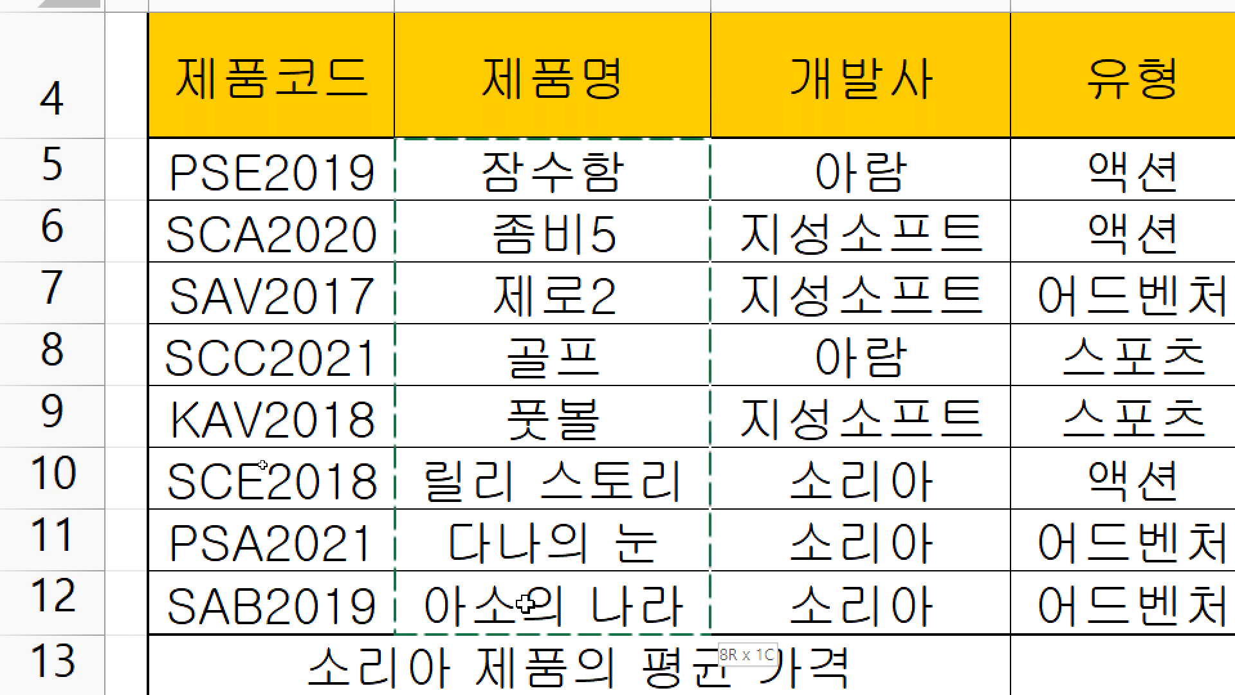
pyautogui.moveTo(526, 604); pyautogui.dragTo(525, 604)
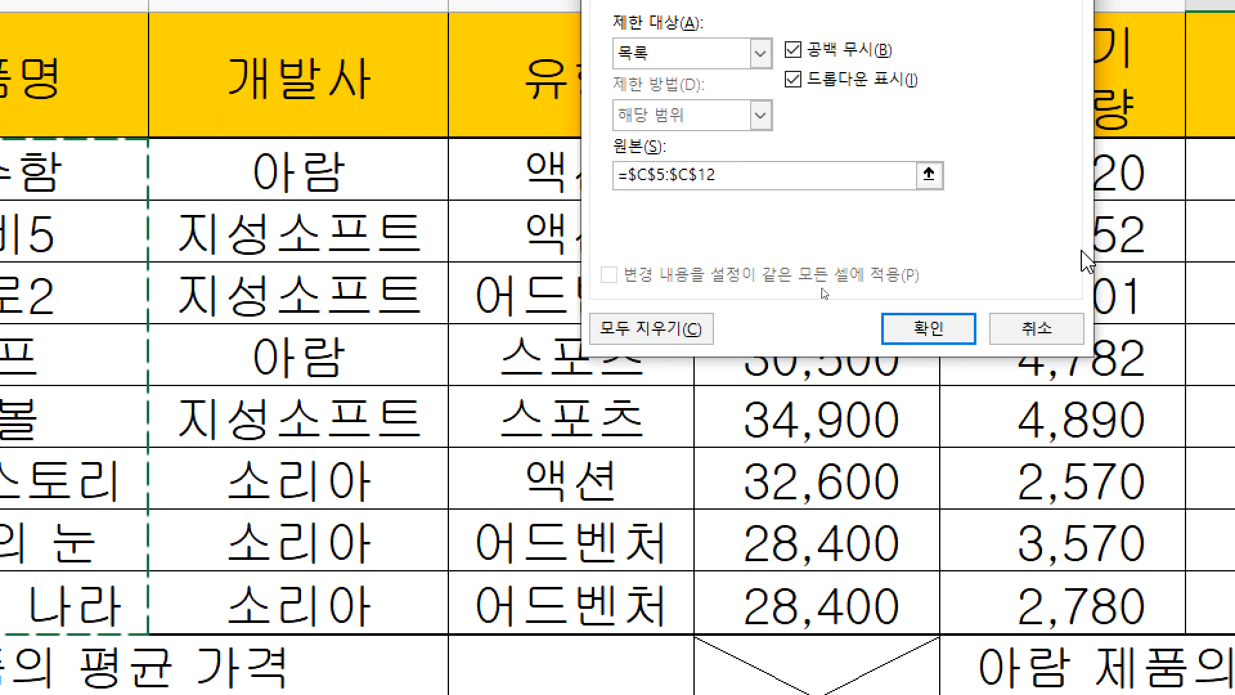
pyautogui.click(921, 328)
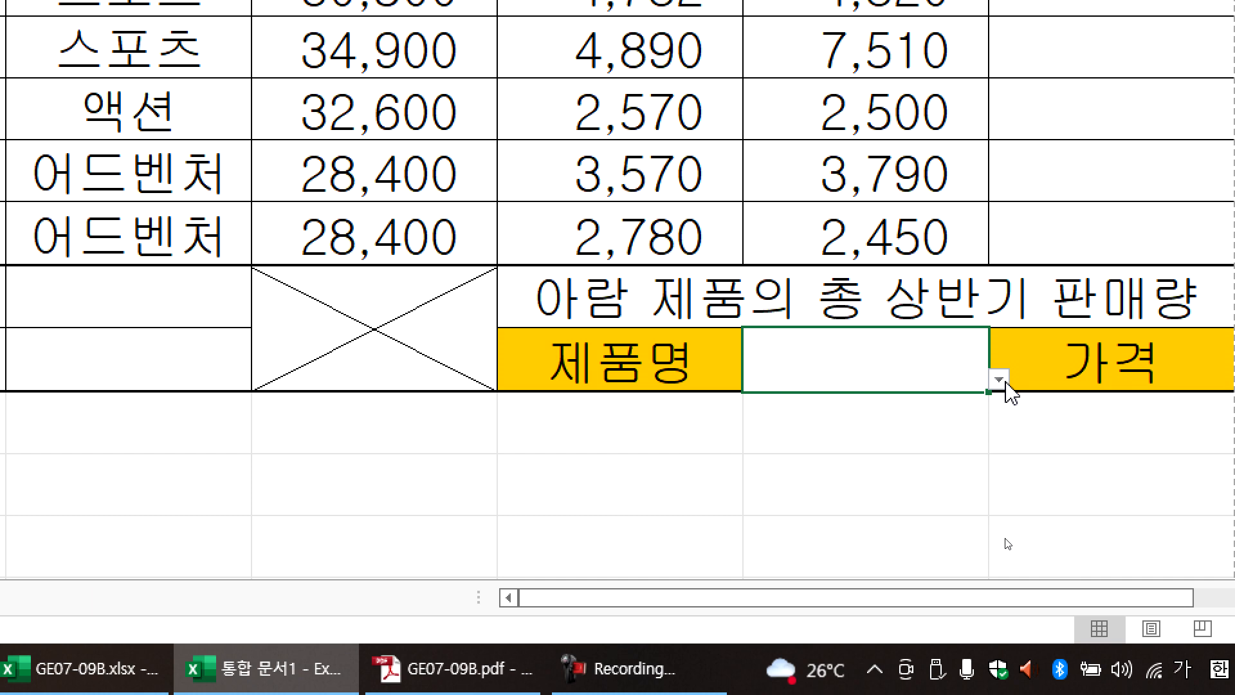
# Step: Choose 잠수함 from the H14 drop-down list, try to replace it with 가나다라, and cancel that entry
pyautogui.click(999, 381)
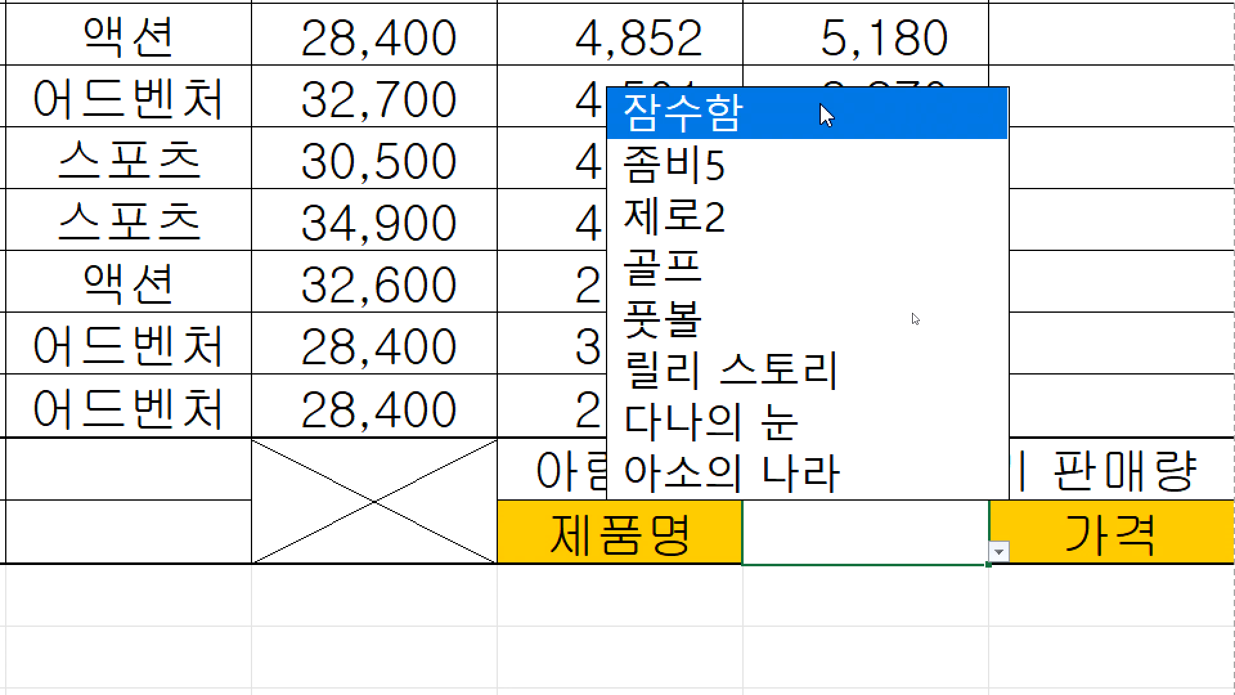
pyautogui.click(826, 115)
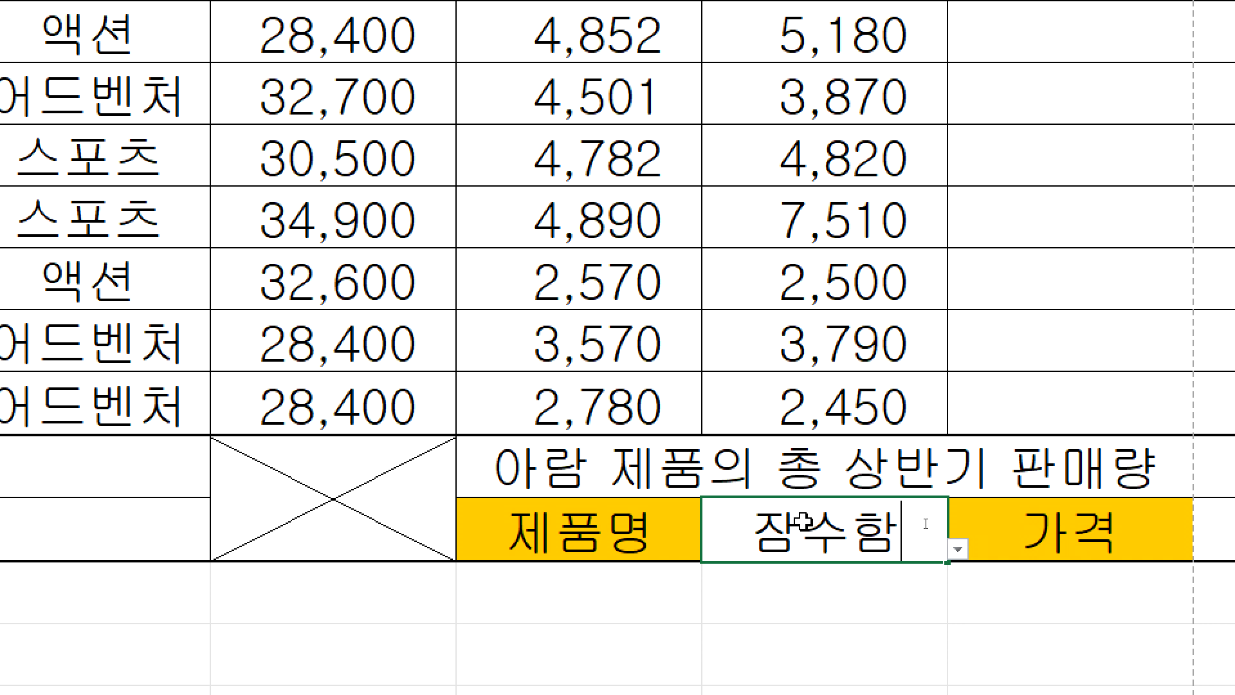
pyautogui.write('가나가')
pyautogui.press('BackSpace')
pyautogui.write('다라')
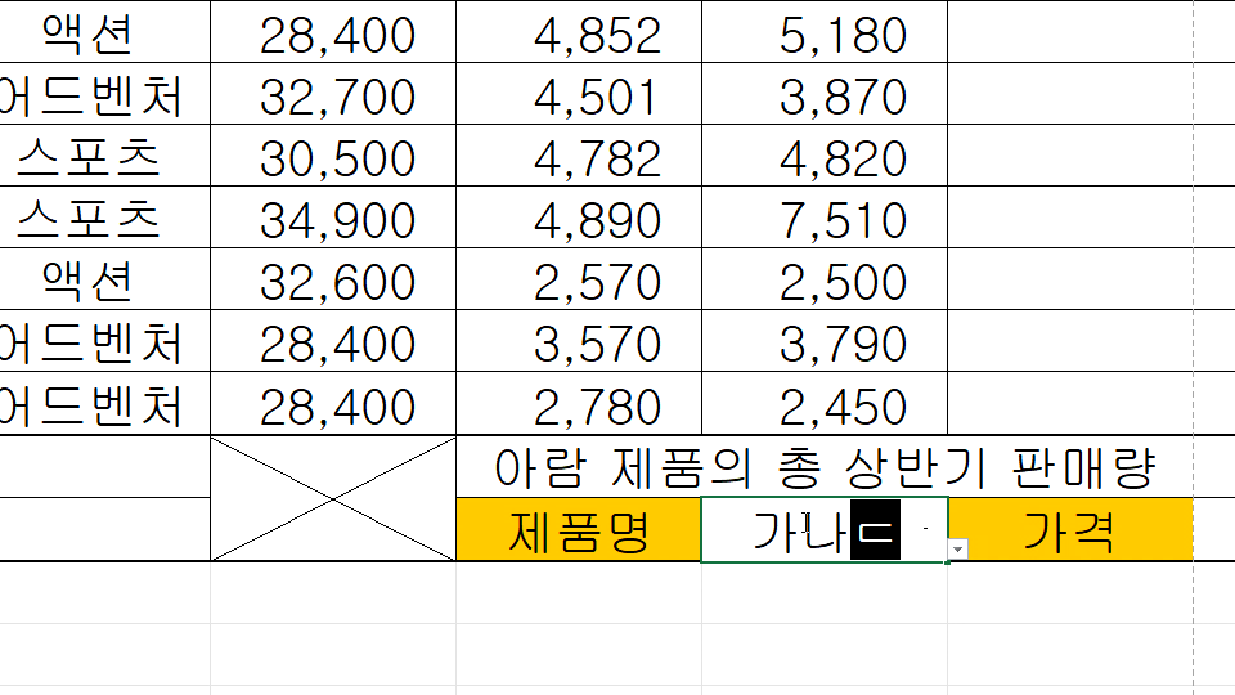
pyautogui.press('Return')
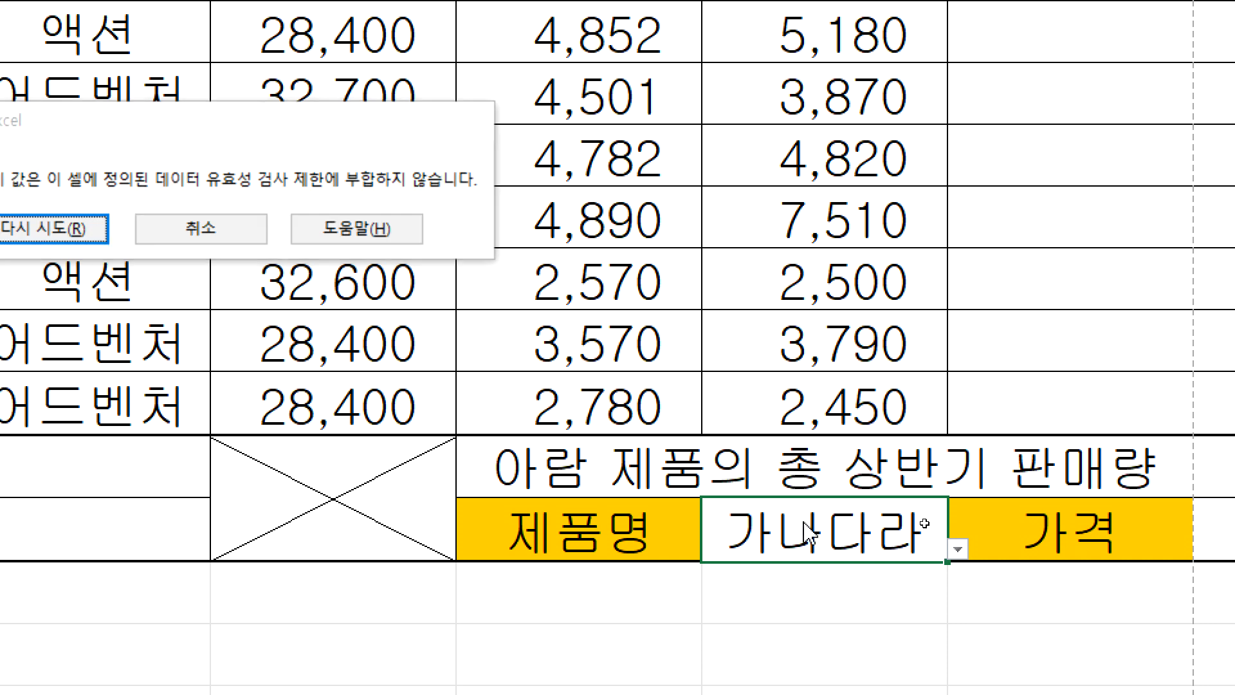
pyautogui.press('Escape')
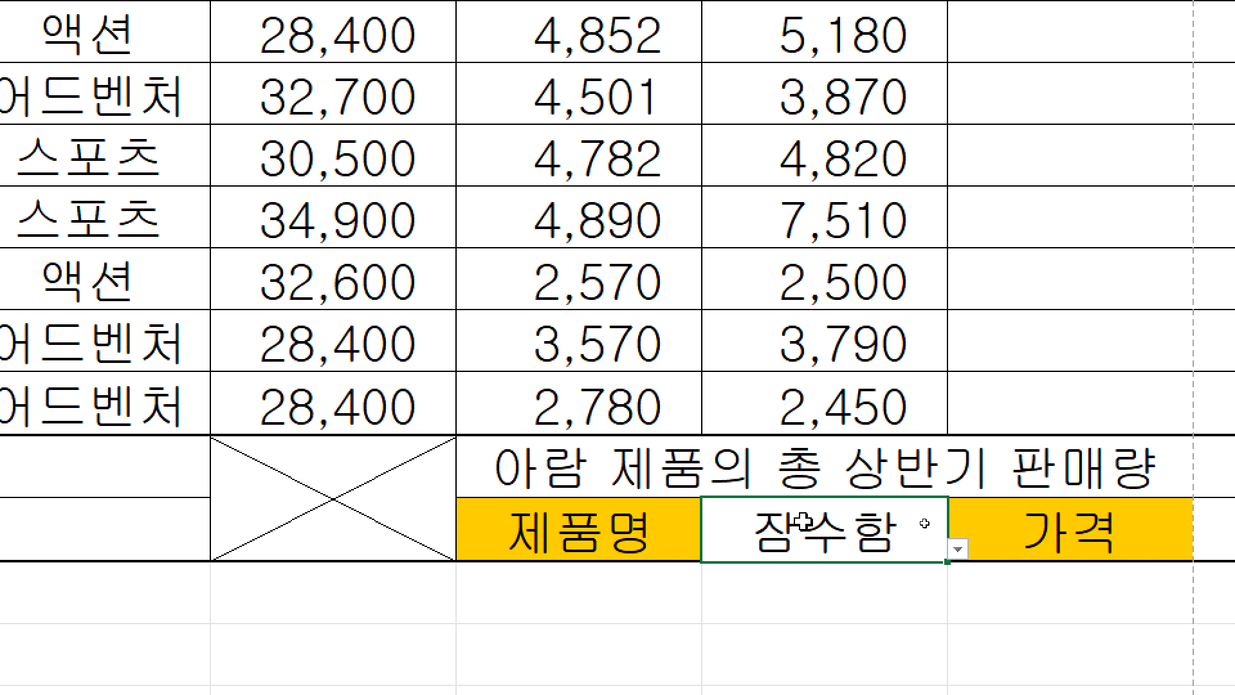
# Step: Clear H14, choose 잠수함 from its list again, and check the validation condition in GE07-09B.pdf in Adobe Reader before returning to Excel
pyautogui.press('Delete')
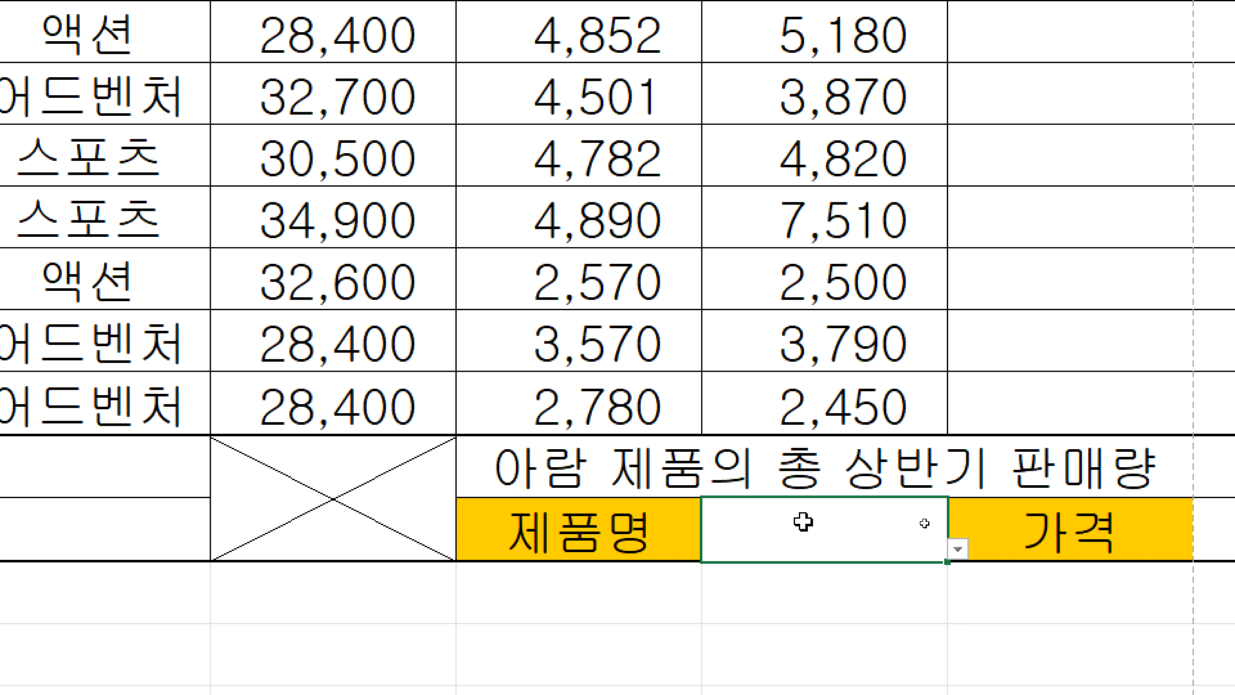
pyautogui.hotkey('alt', 'Down')
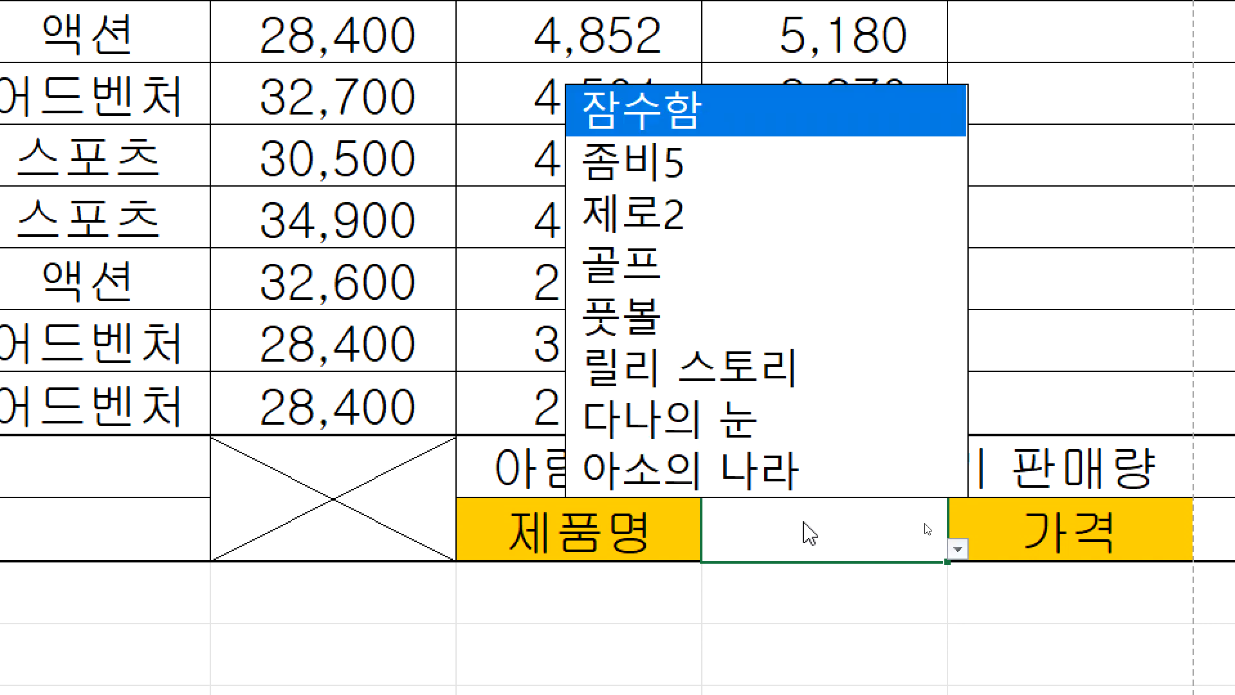
pyautogui.press('Return')
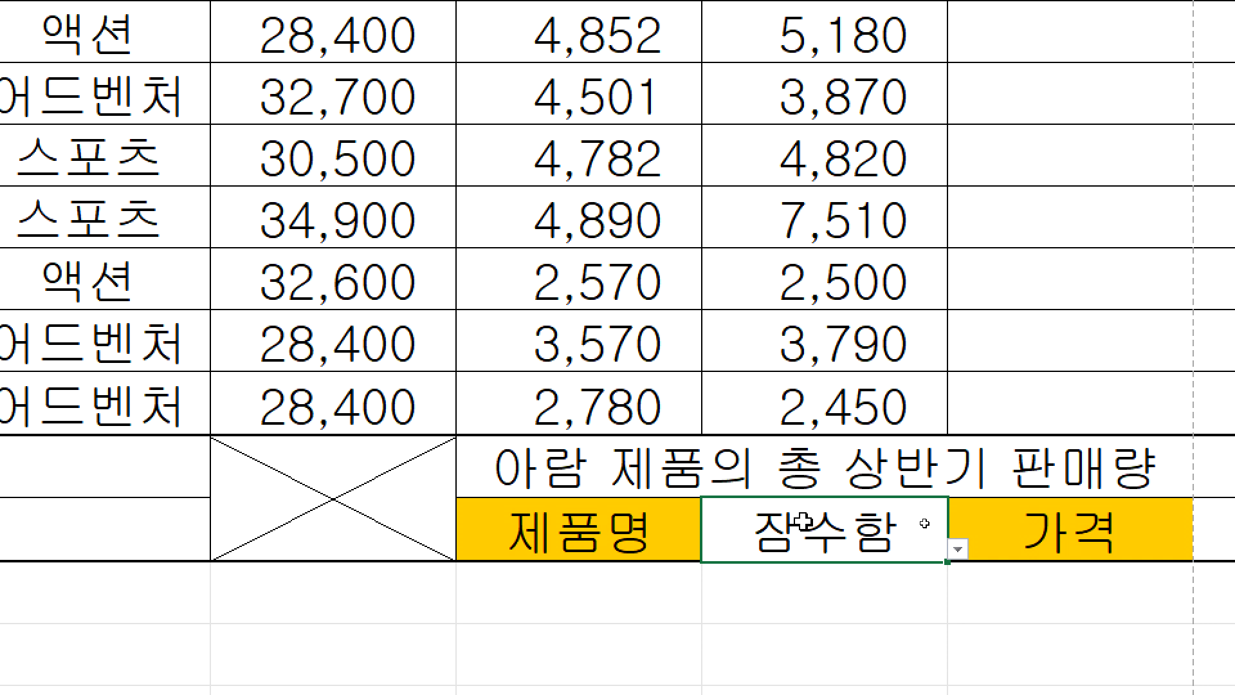
pyautogui.hotkey('alt', 'Tab')
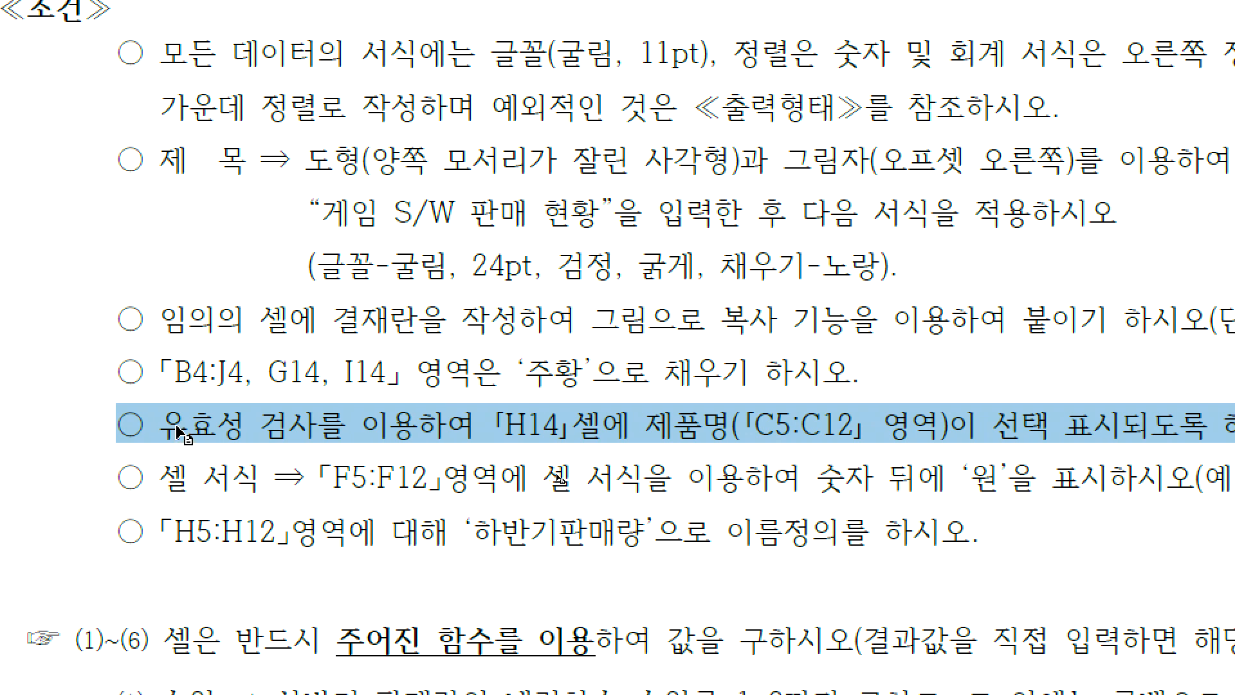
pyautogui.hotkey('alt', 'Tab')
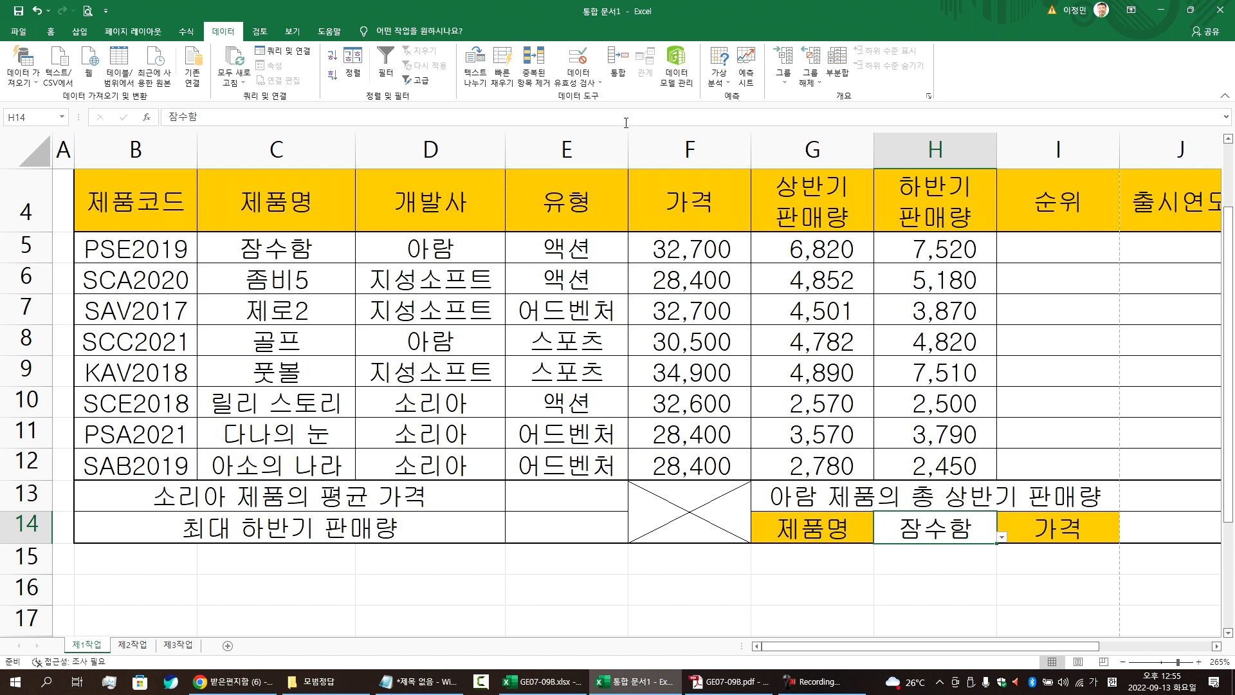
# Step: Clear H14 and lift its data validation restriction by allowing any value (모든 값)
pyautogui.press('Delete')
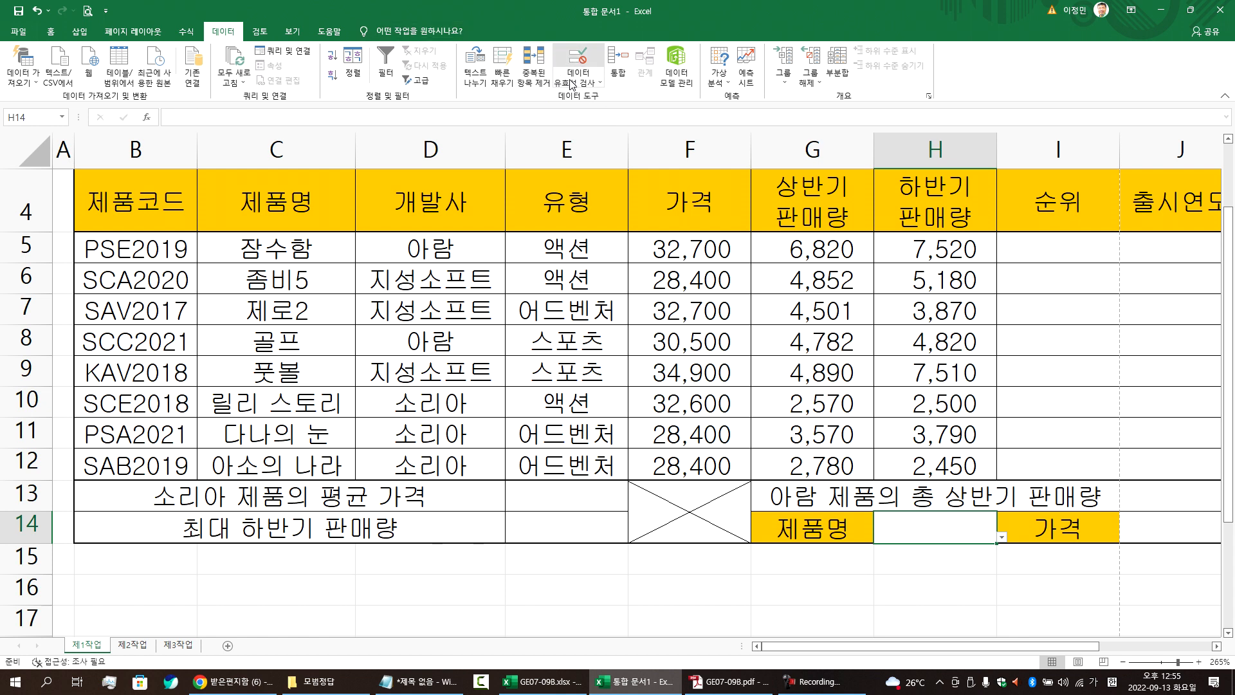
pyautogui.click(571, 86)
pyautogui.click(660, 189)
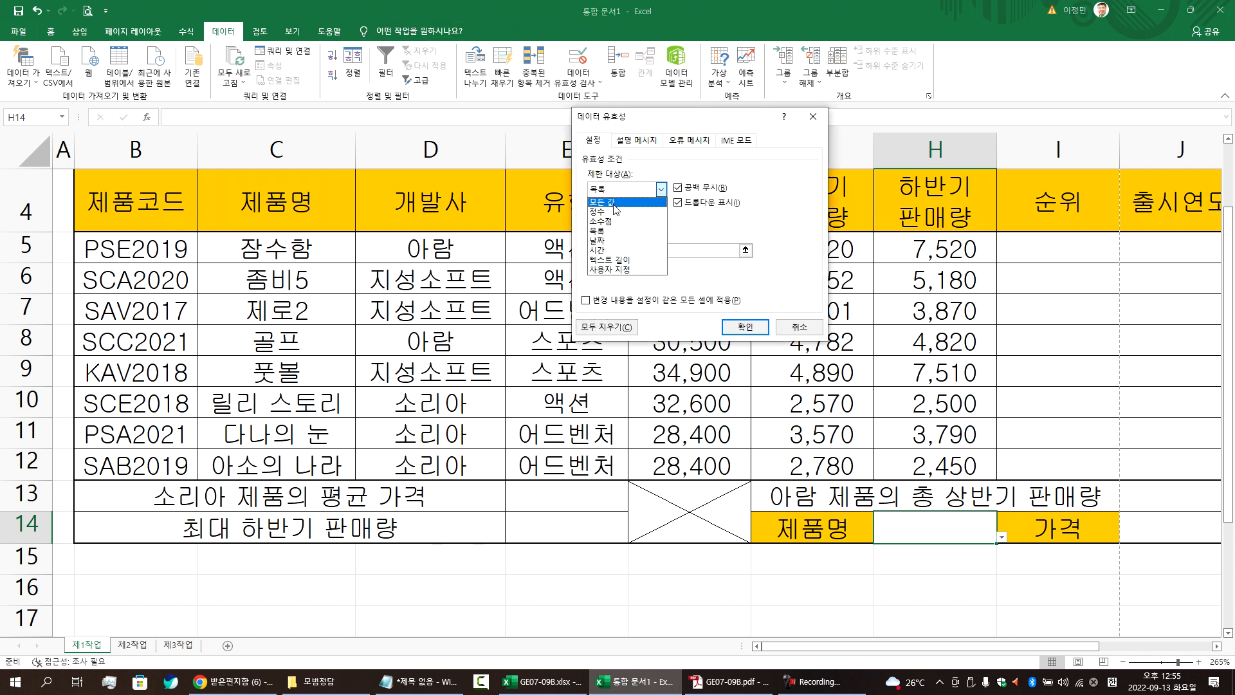
pyautogui.click(614, 204)
pyautogui.click(737, 328)
# Step: Test free entry in H14 with the text ㄴㅇㄹㄴㅇㄹ, and clear the cell again
pyautogui.write('ㄴㅇㄹㄴㅇㄹ')
pyautogui.press('Return')
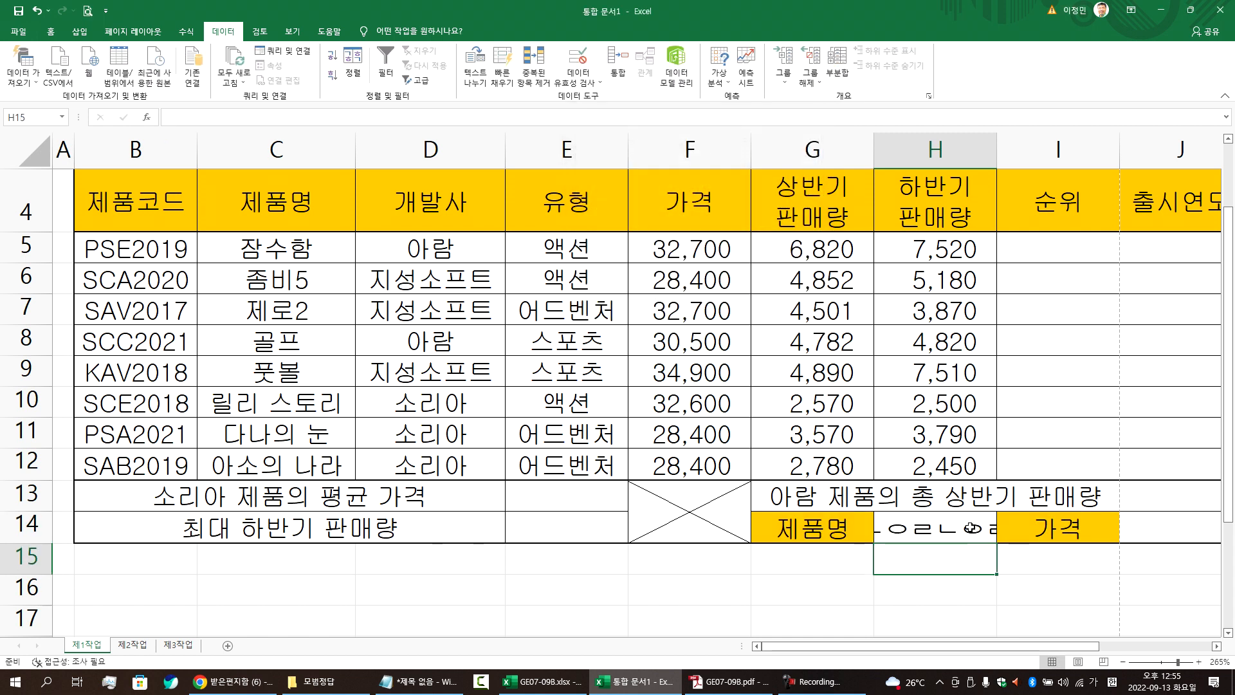
pyautogui.click(971, 527)
pyautogui.press('Delete')
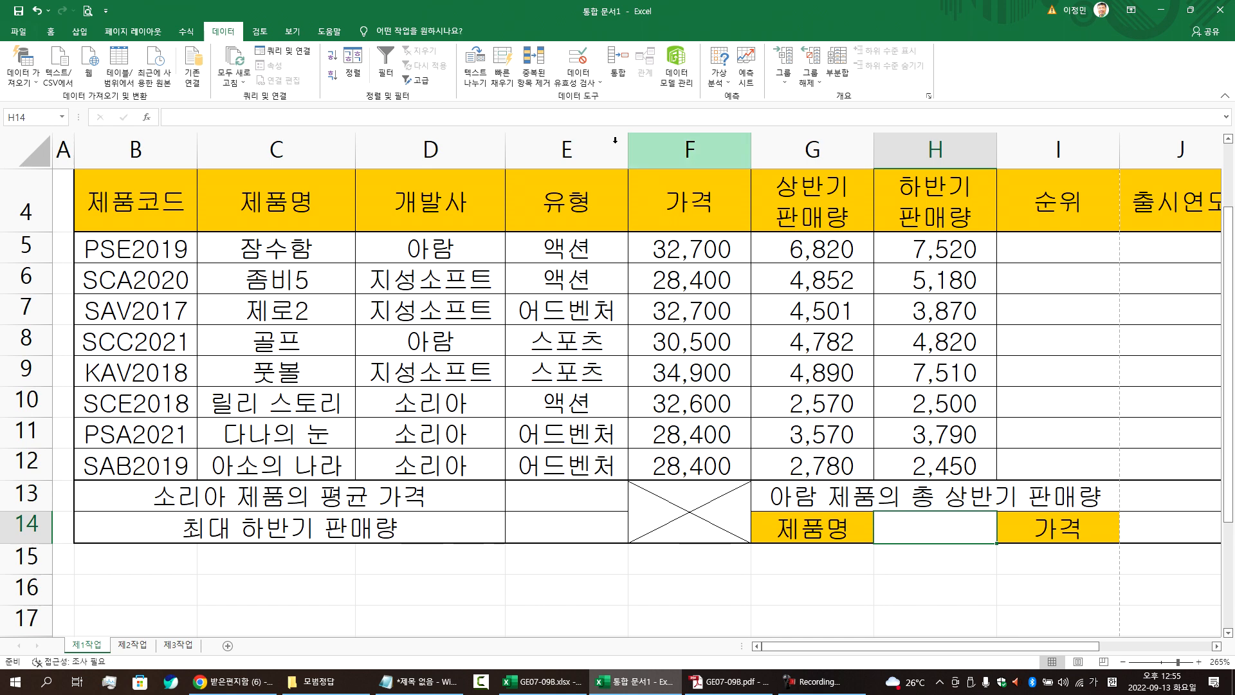
# Step: Restrict H14 with data validation to a list (목록) sourced from the product names in C5:C12
pyautogui.click(577, 51)
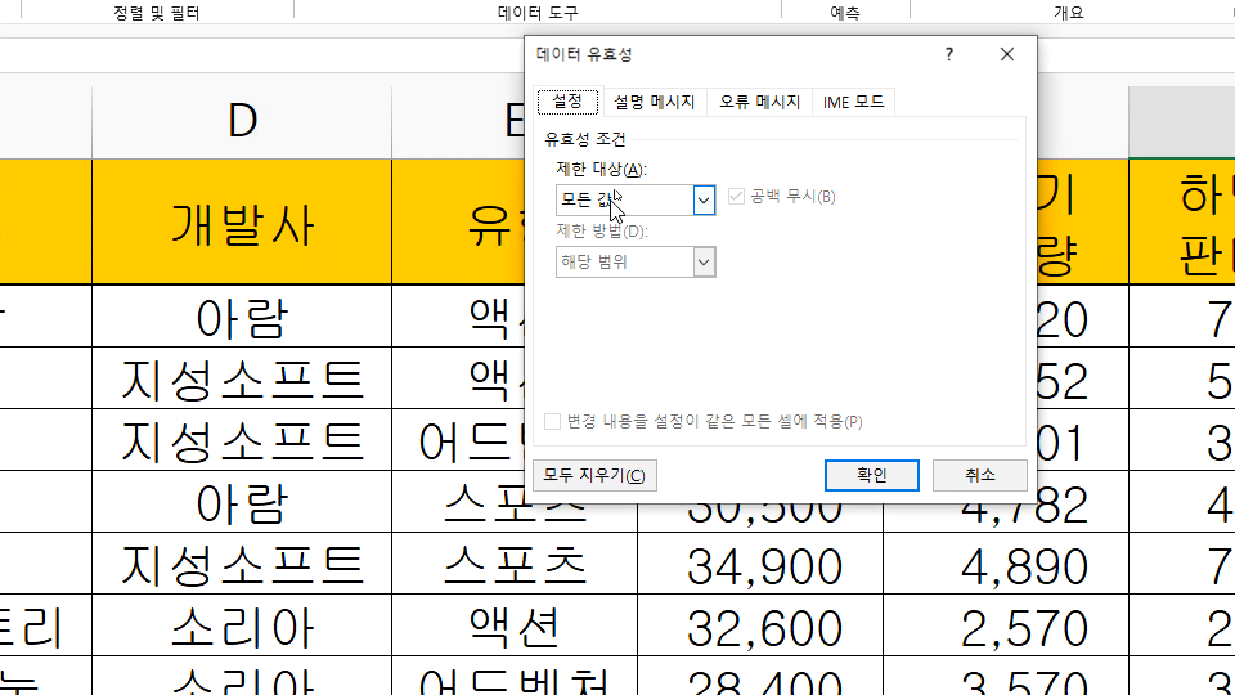
pyautogui.click(619, 191)
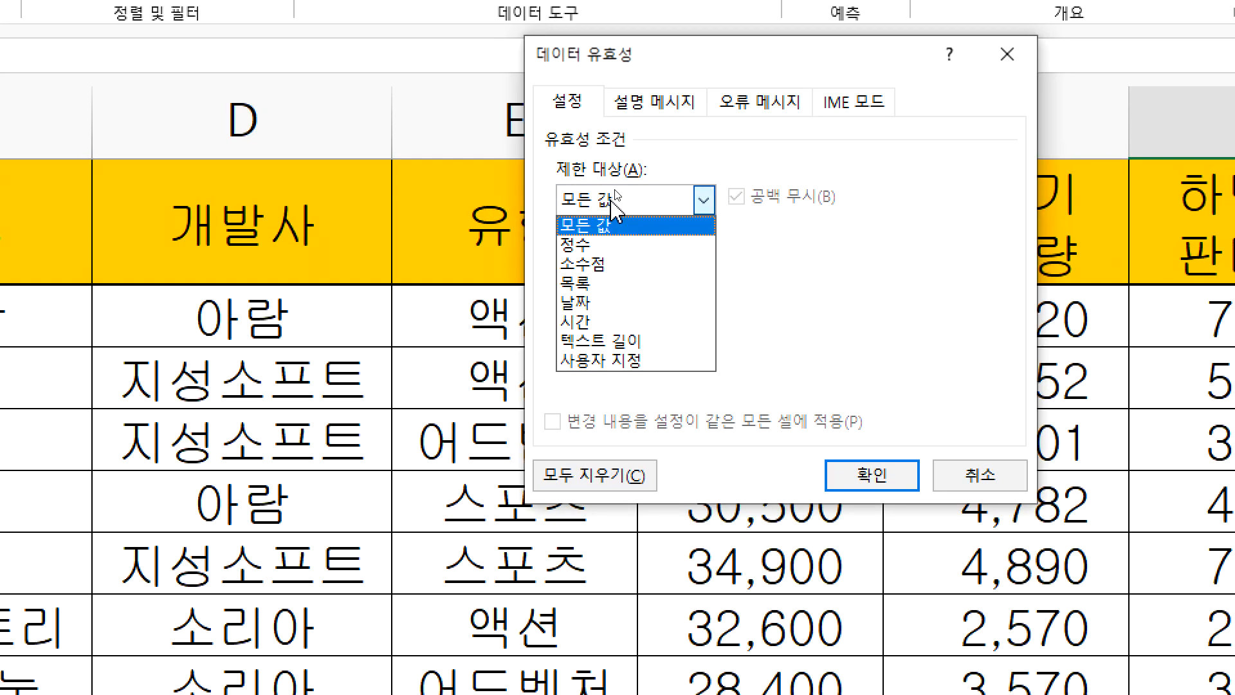
pyautogui.click(592, 283)
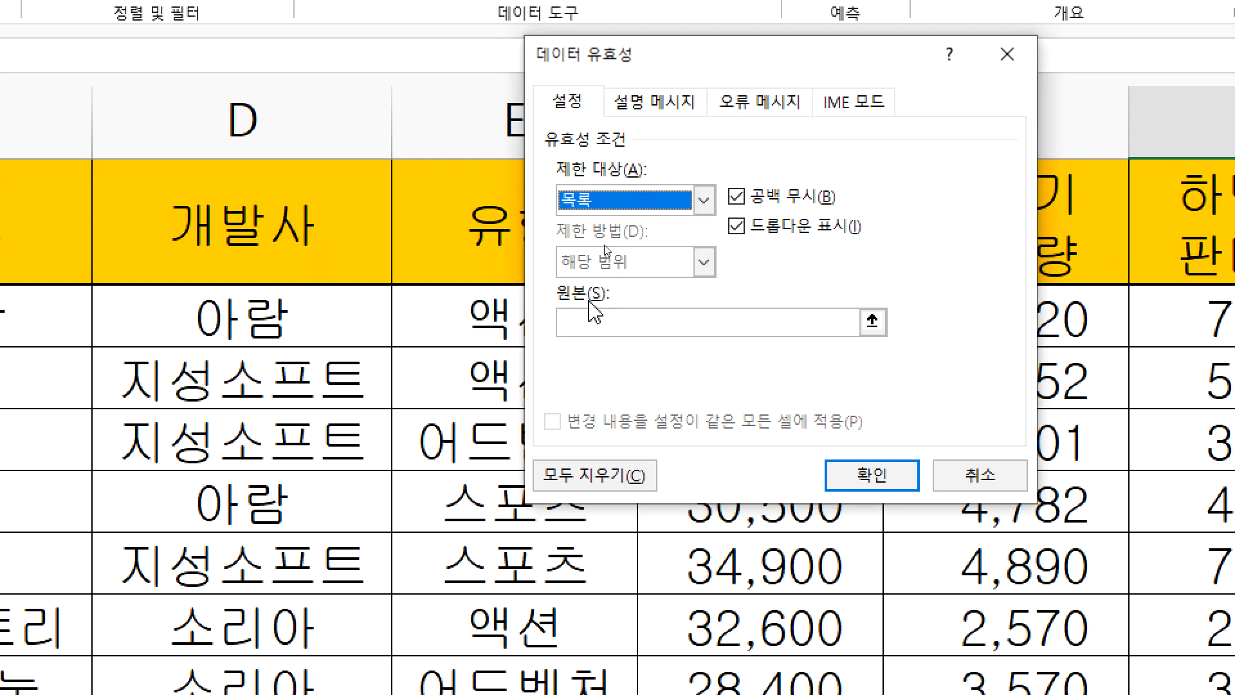
pyautogui.click(595, 325)
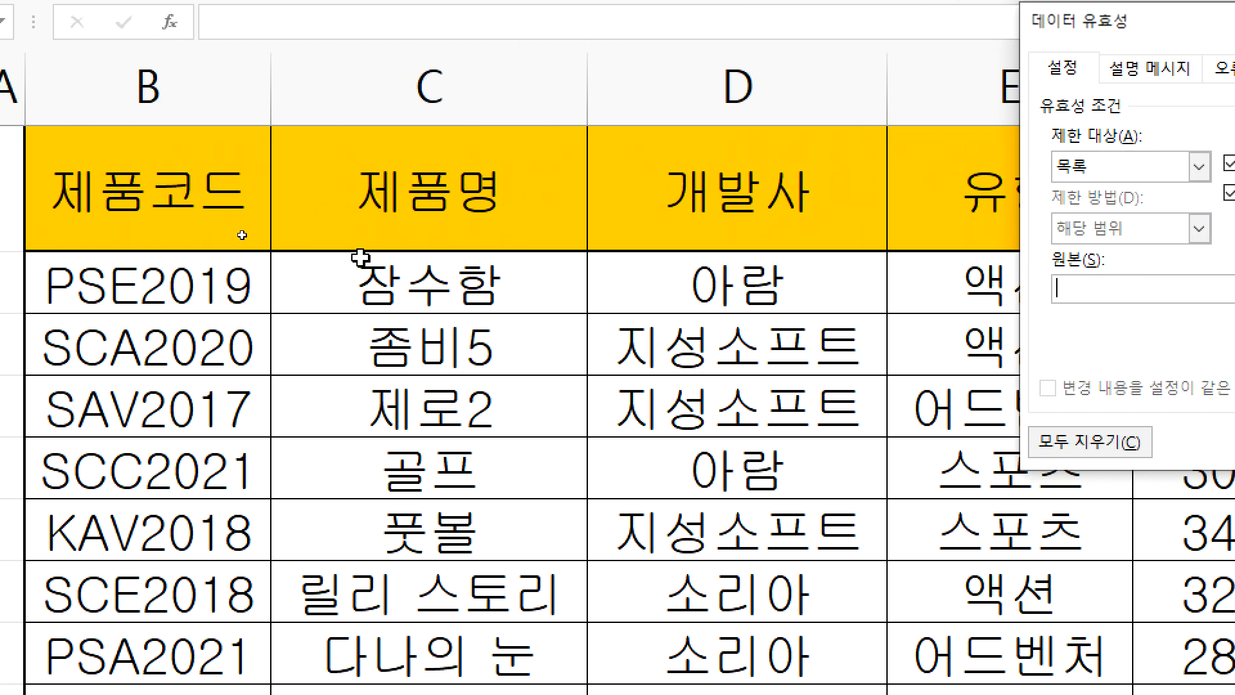
pyautogui.moveTo(360, 257); pyautogui.dragTo(398, 534)
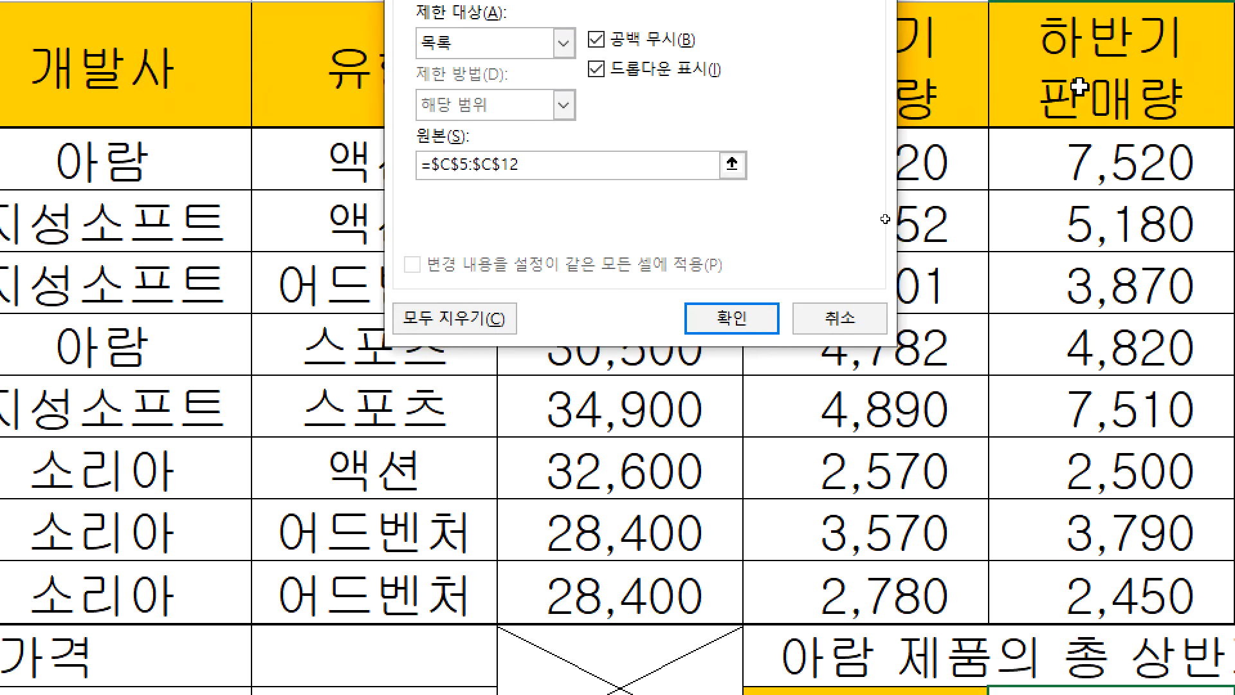
pyautogui.click(724, 321)
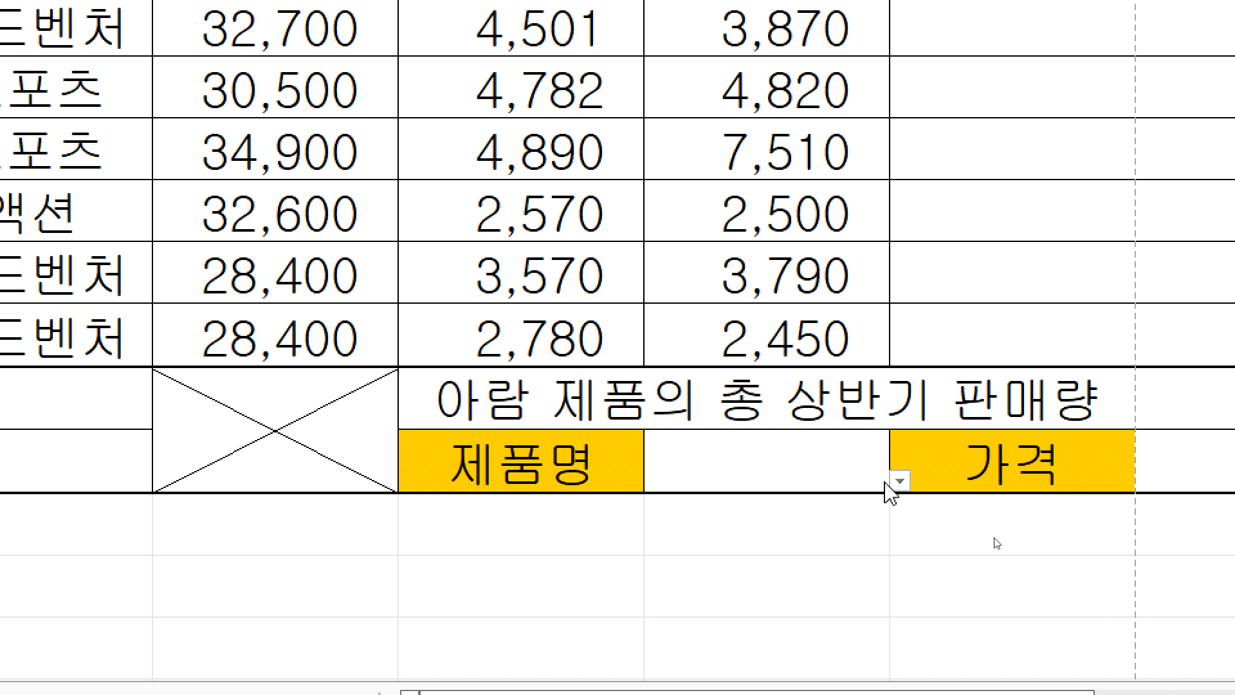
# Step: Open the H14 drop-down list, and enter 잠수함 directly in the cell as text
pyautogui.click(900, 482)
pyautogui.click(900, 482)
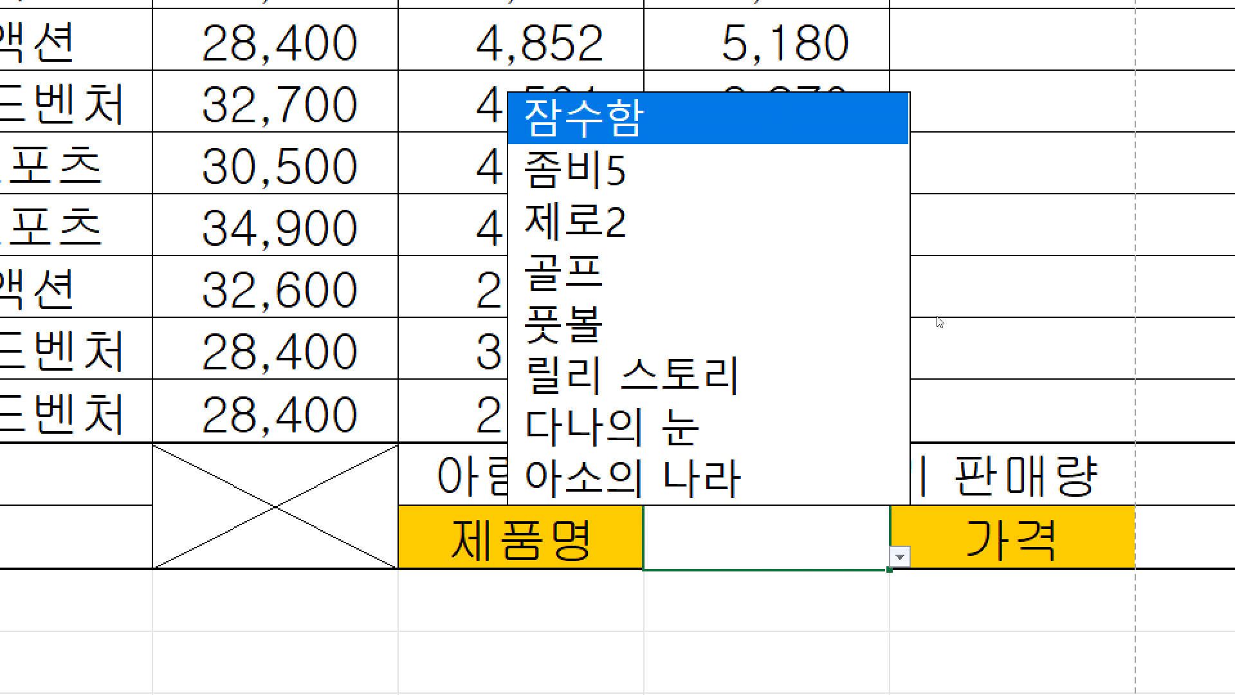
pyautogui.click(769, 113)
pyautogui.write('잠수함')
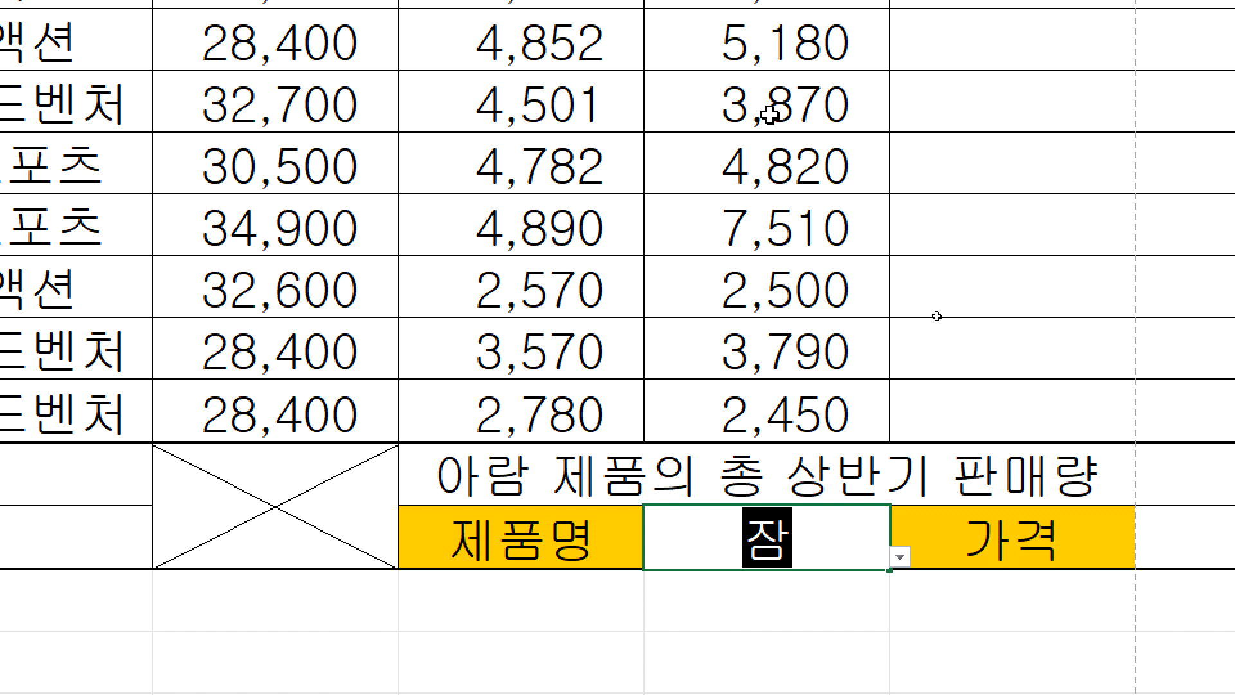
pyautogui.press('Return')
pyautogui.press('Up')
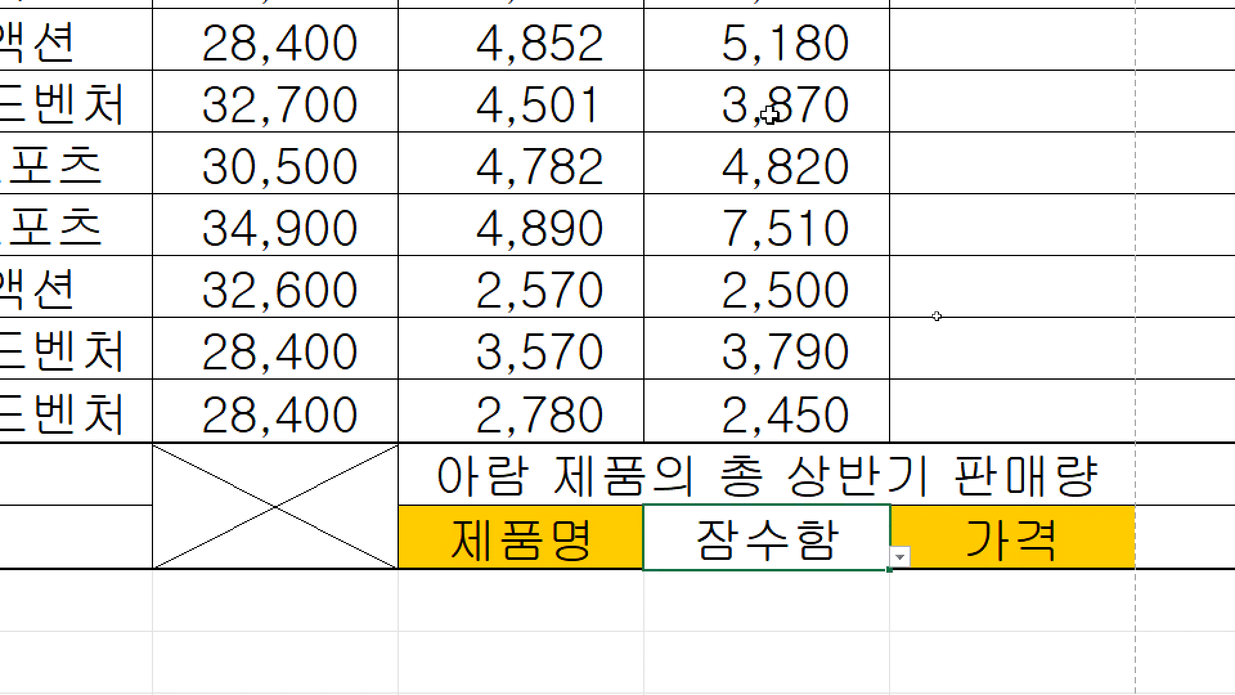
# Step: Clear H14 and choose 잠수함 from its drop-down list
pyautogui.press('Delete')
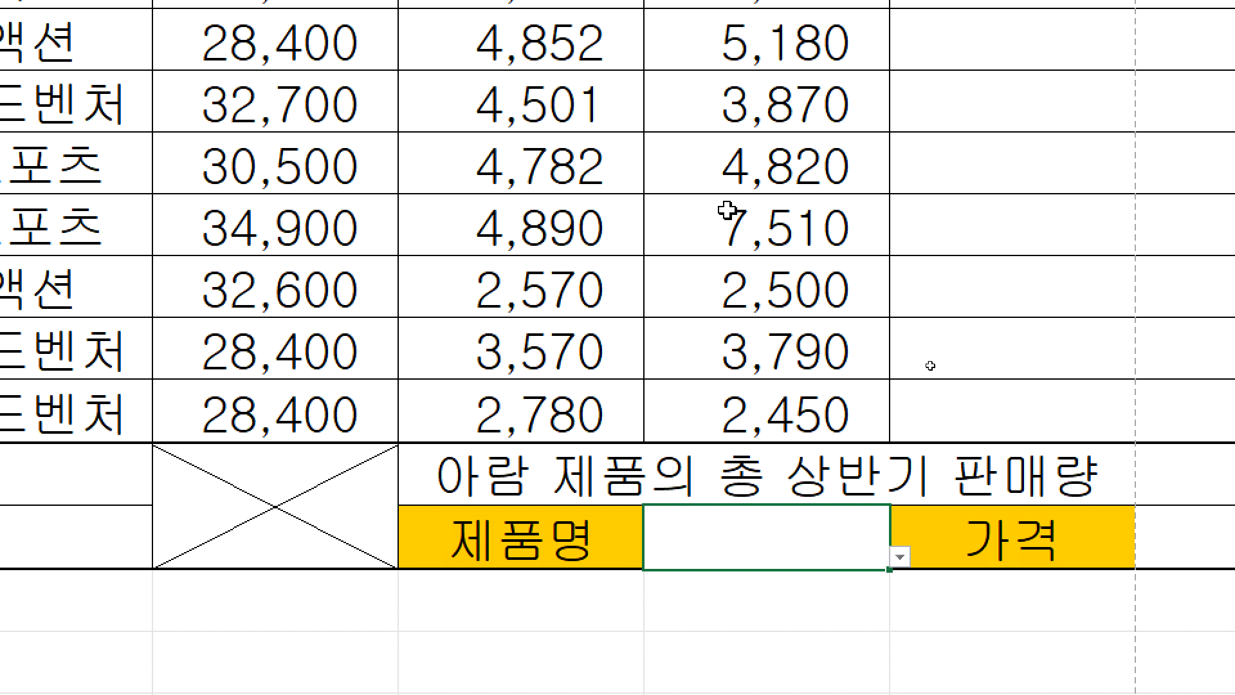
pyautogui.click(900, 558)
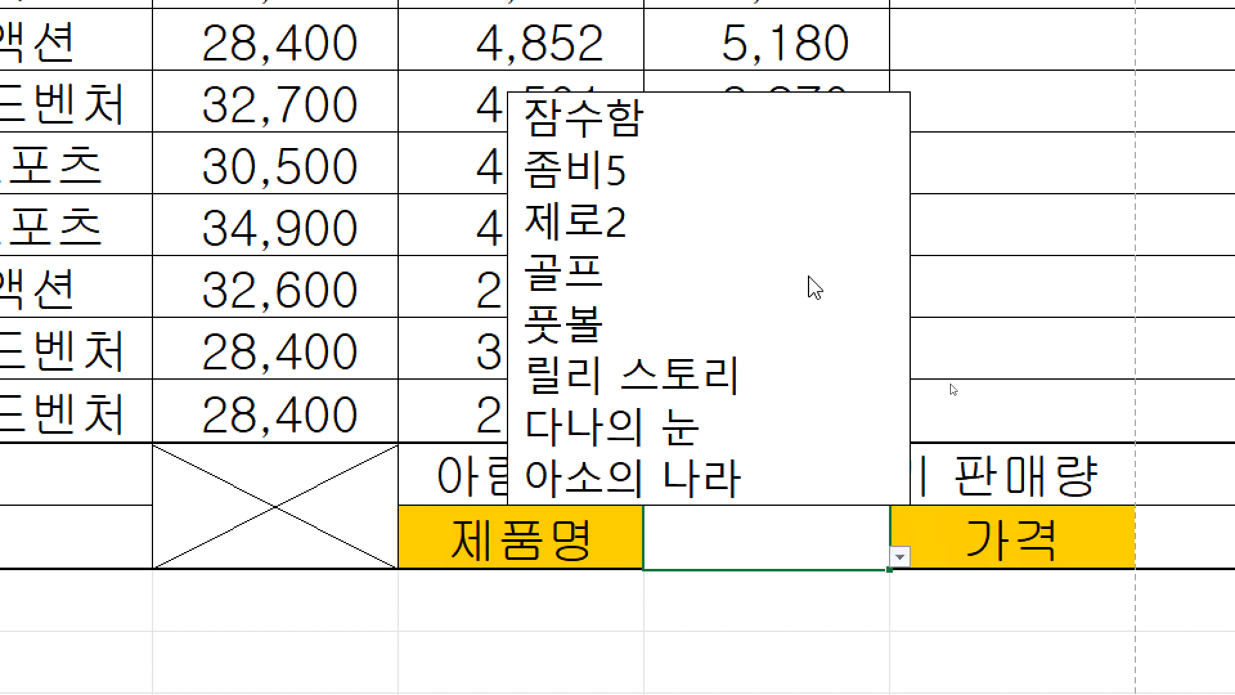
pyautogui.click(727, 120)
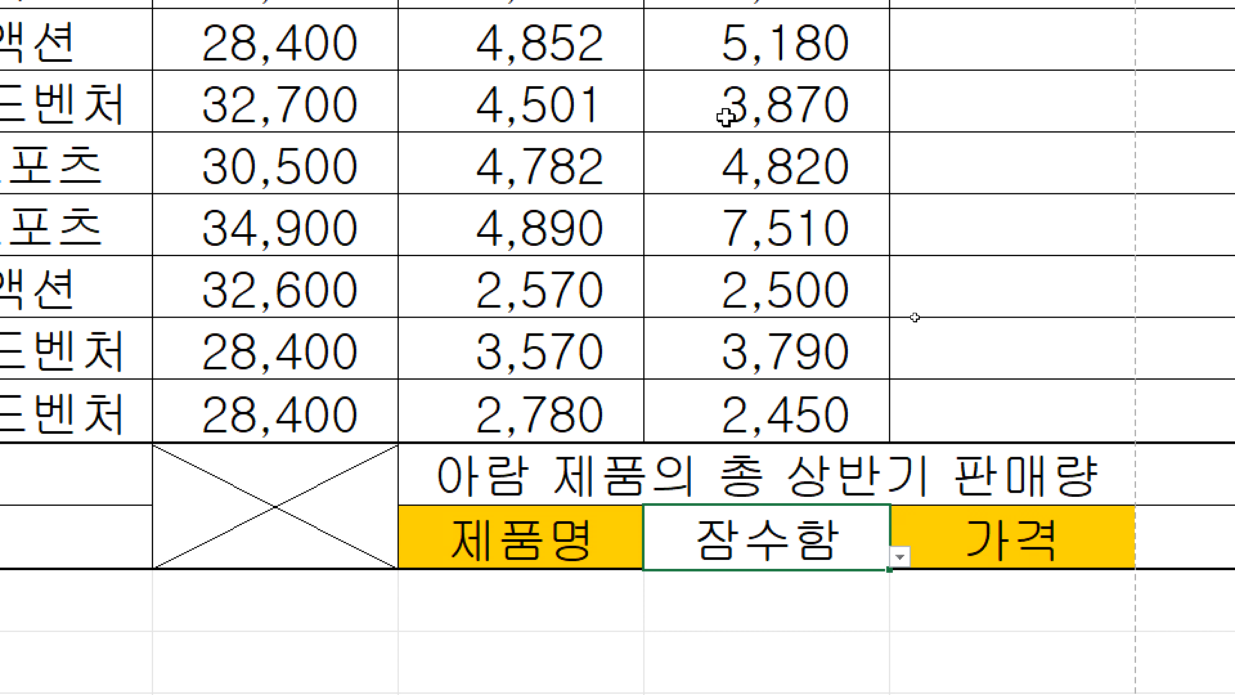
# Step: Copy the H14 validation condition from GE07-09B.pdf in Adobe Reader and paste it at the end of the untitled Notepad notes
pyautogui.hotkey('alt', 'Tab')
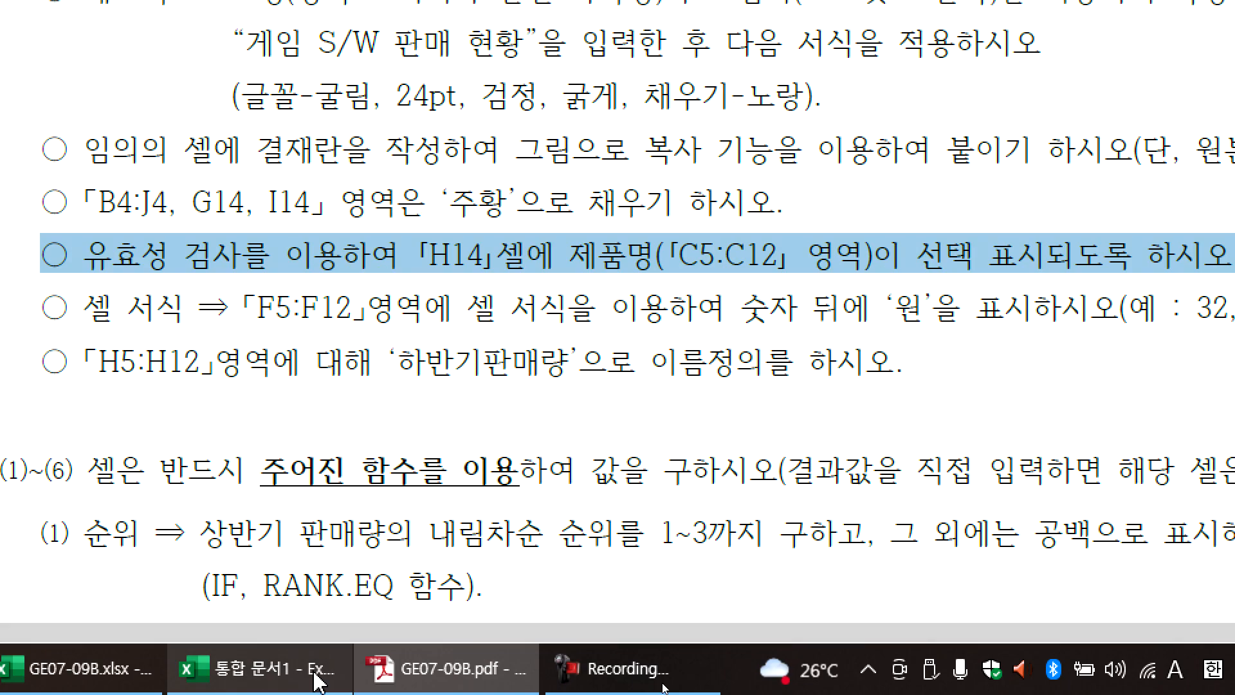
pyautogui.click(166, 683)
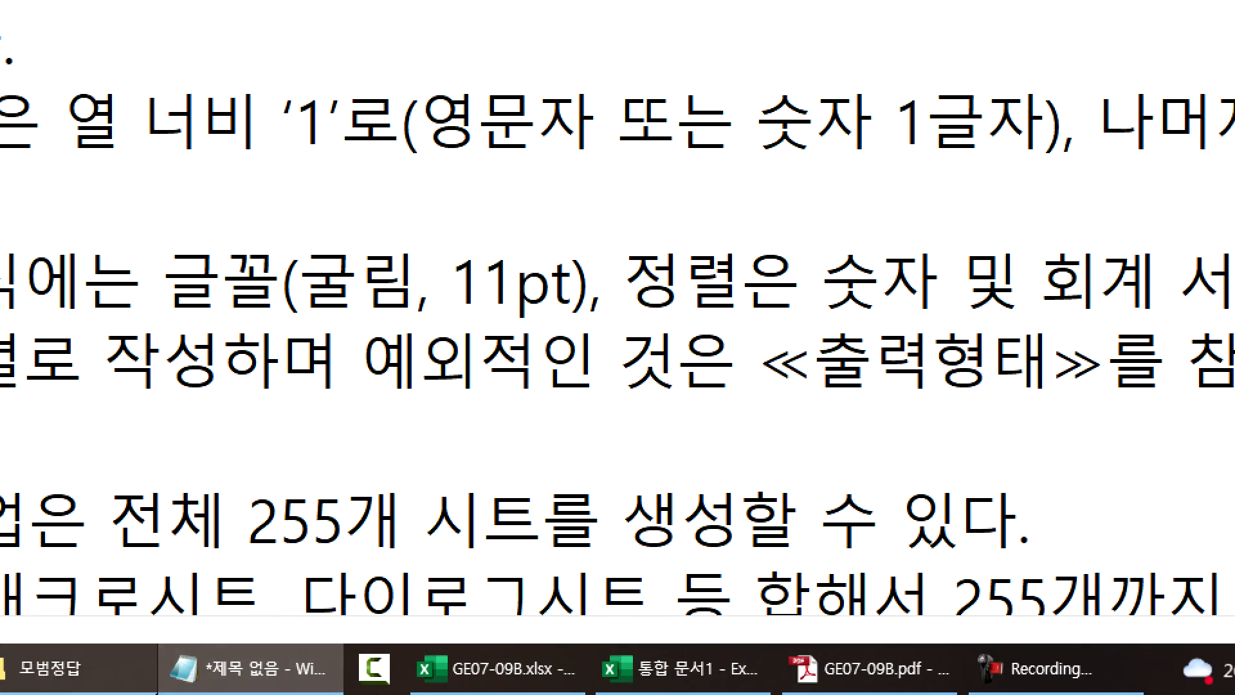
pyautogui.scroll(-5, 274, 473)
pyautogui.scroll(-3, 389, 468)
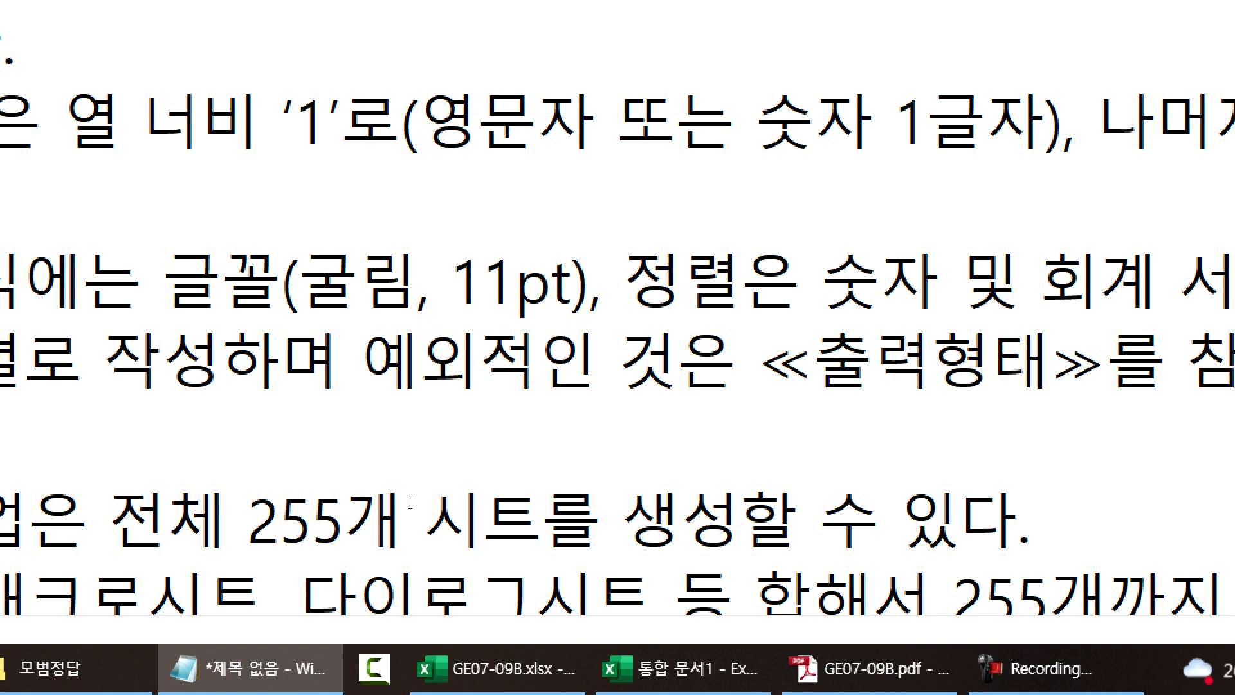
pyautogui.scroll(-2, 381, 447)
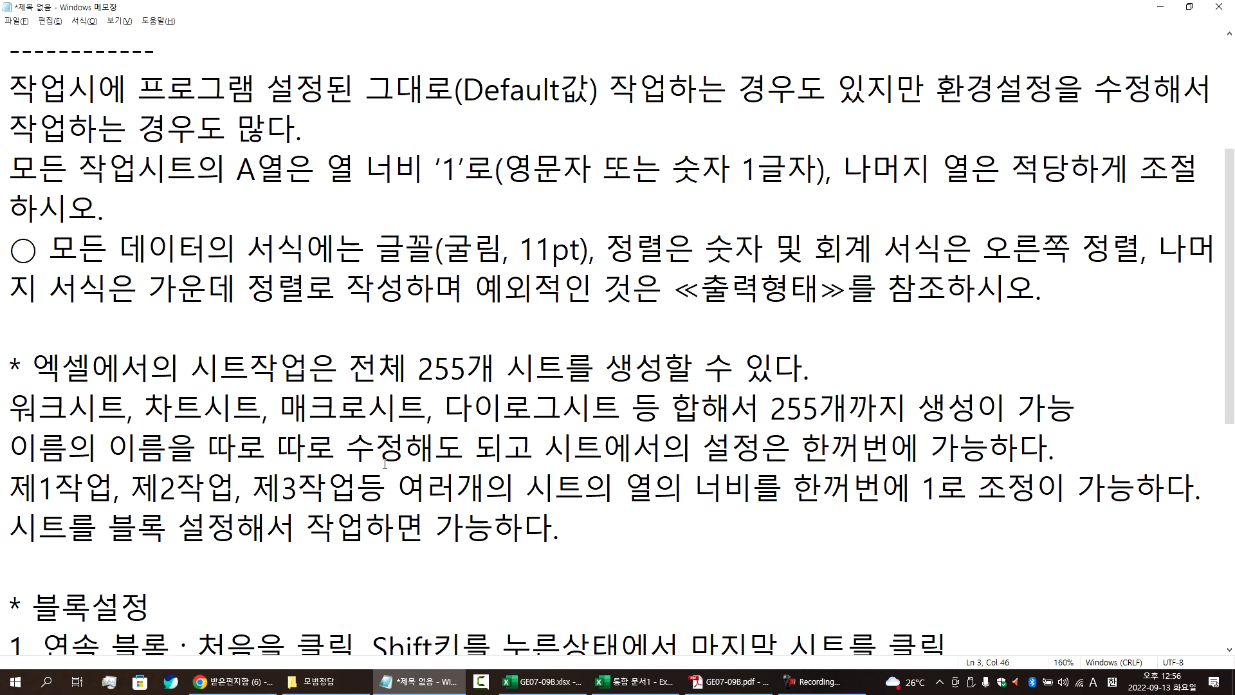
pyautogui.scroll(-3, 384, 463)
pyautogui.hotkey('alt', 'Tab')
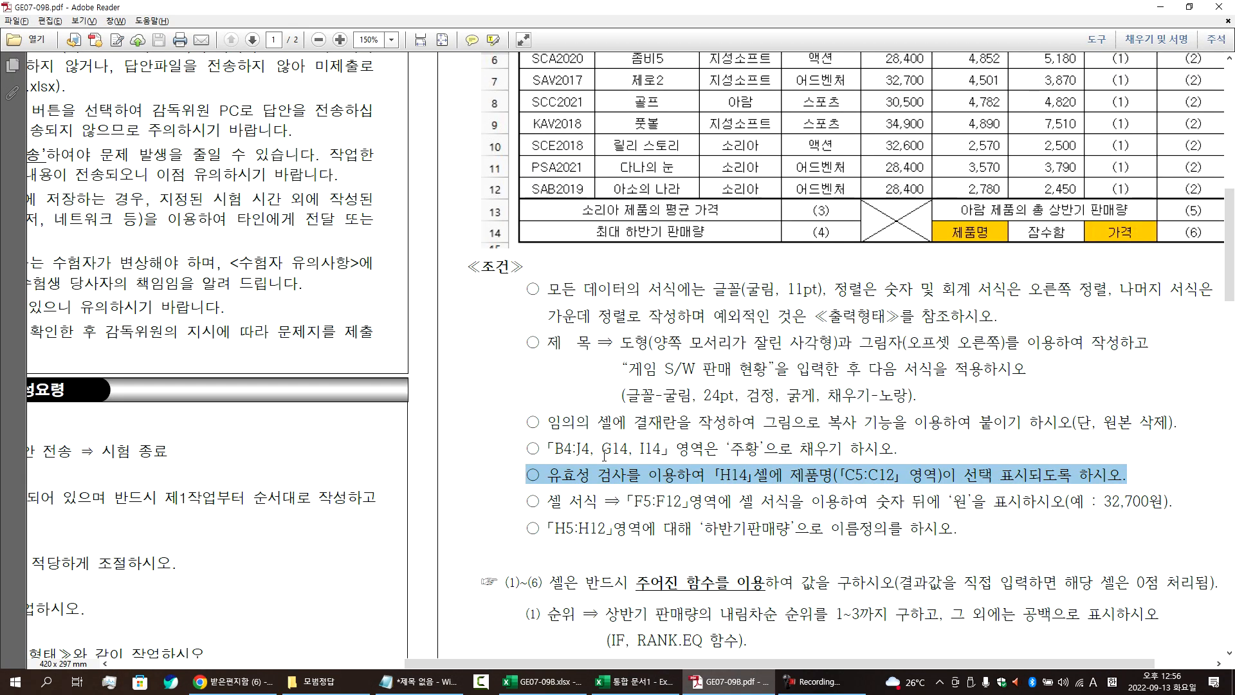
pyautogui.tripleClick(607, 471)
pyautogui.hotkey('alt', 'Tab')
pyautogui.click(324, 530)
pyautogui.write('○ 유효성 검사를 이용하여「H14」셀에 제품명(「C5:C12」영역)이 선택 표시되도록 하시오.')
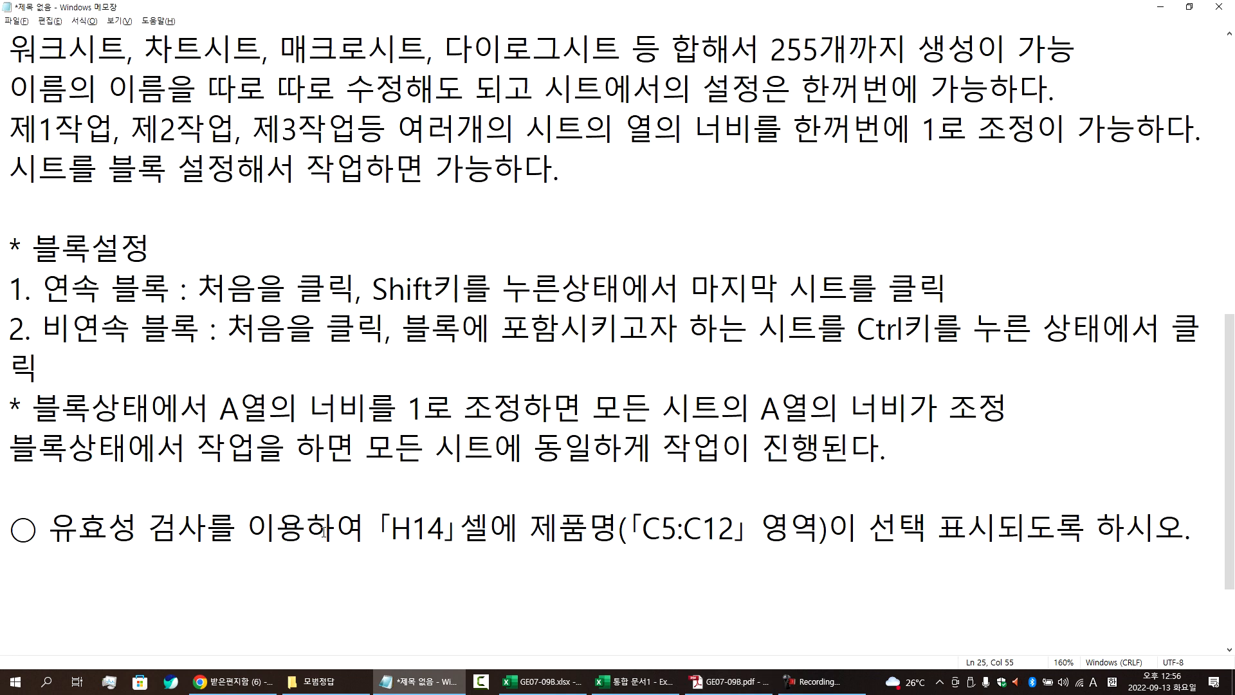
# Step: Add the line "해당 셀을 클릭 > 데이터 > 유효성 검사 > 목록지정" below the pasted condition
pyautogui.press('Return')
pyautogui.write('해당 셀을')
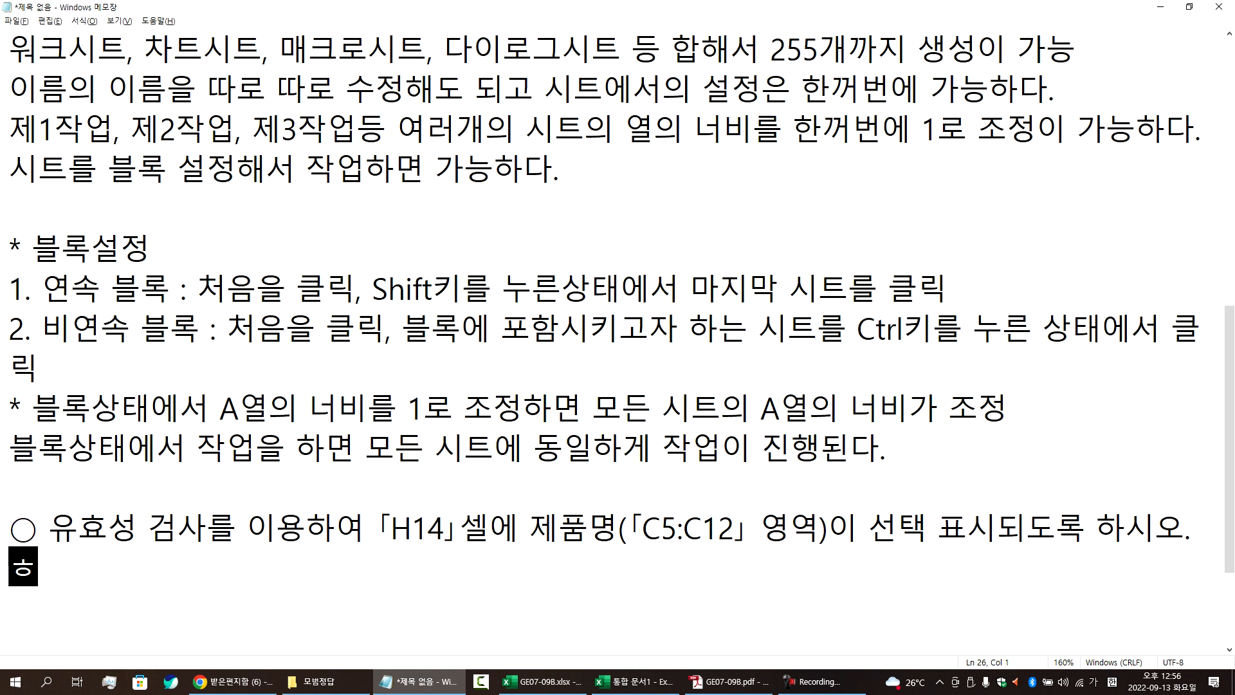
pyautogui.write(' 클')
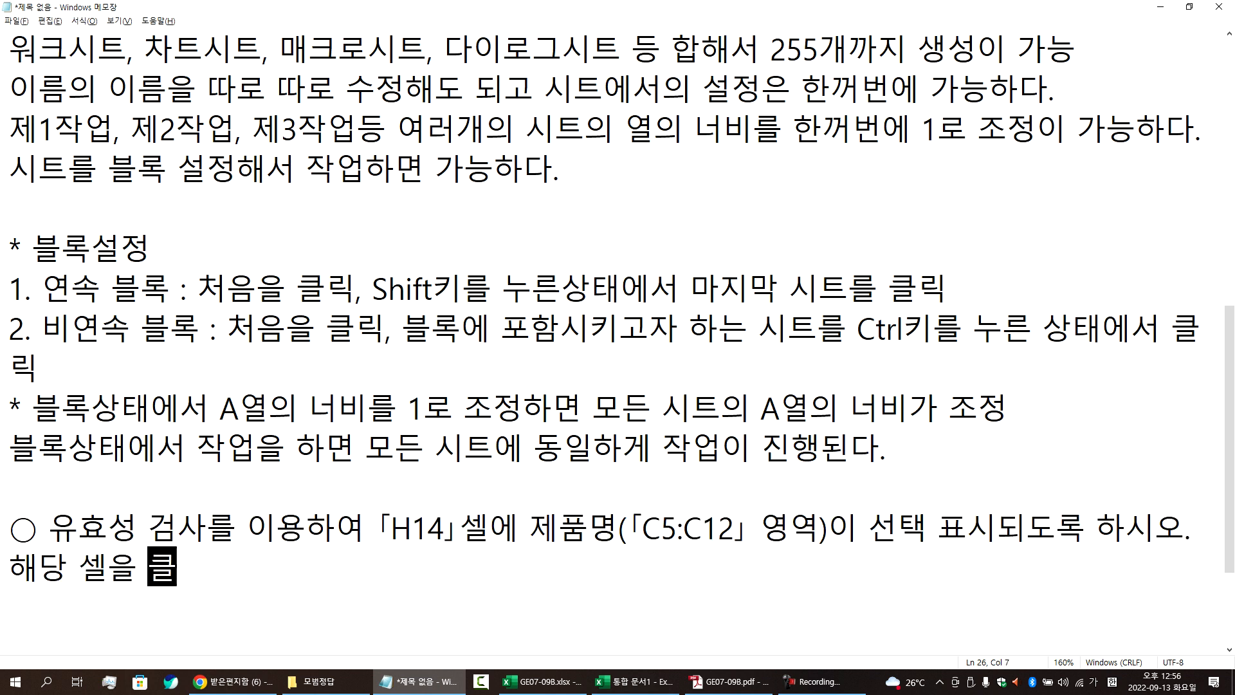
pyautogui.write('릭 > 데이터')
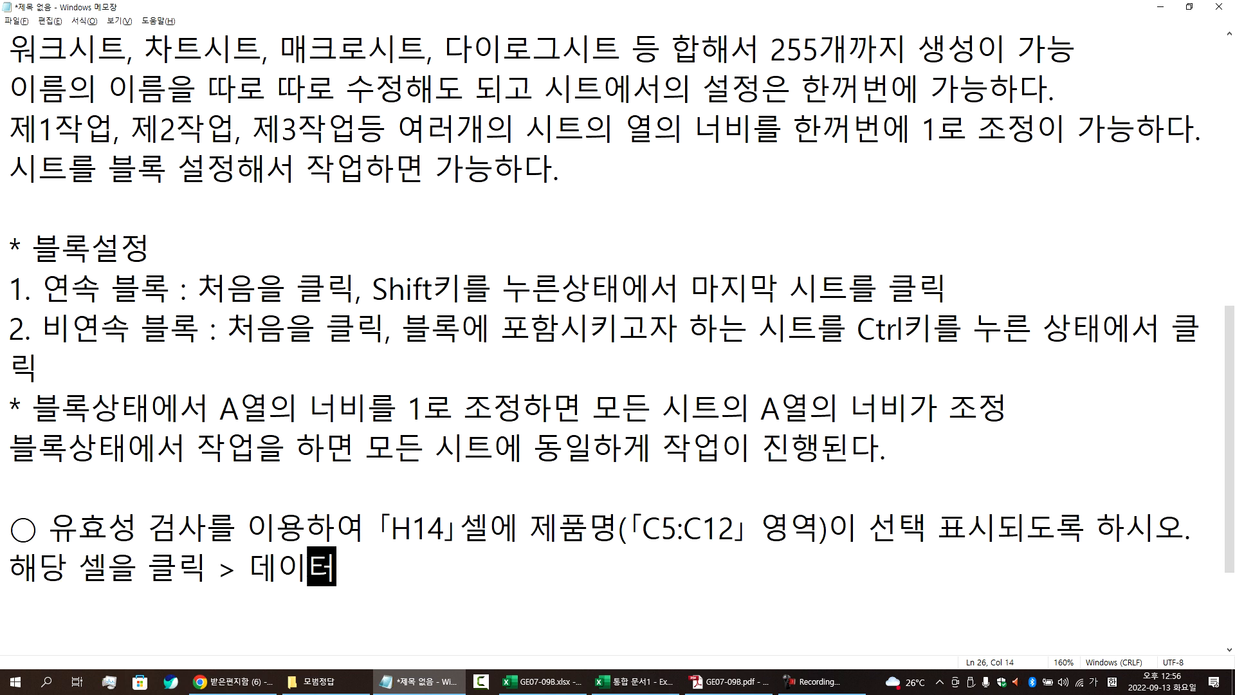
pyautogui.write(' > 유효성 ')
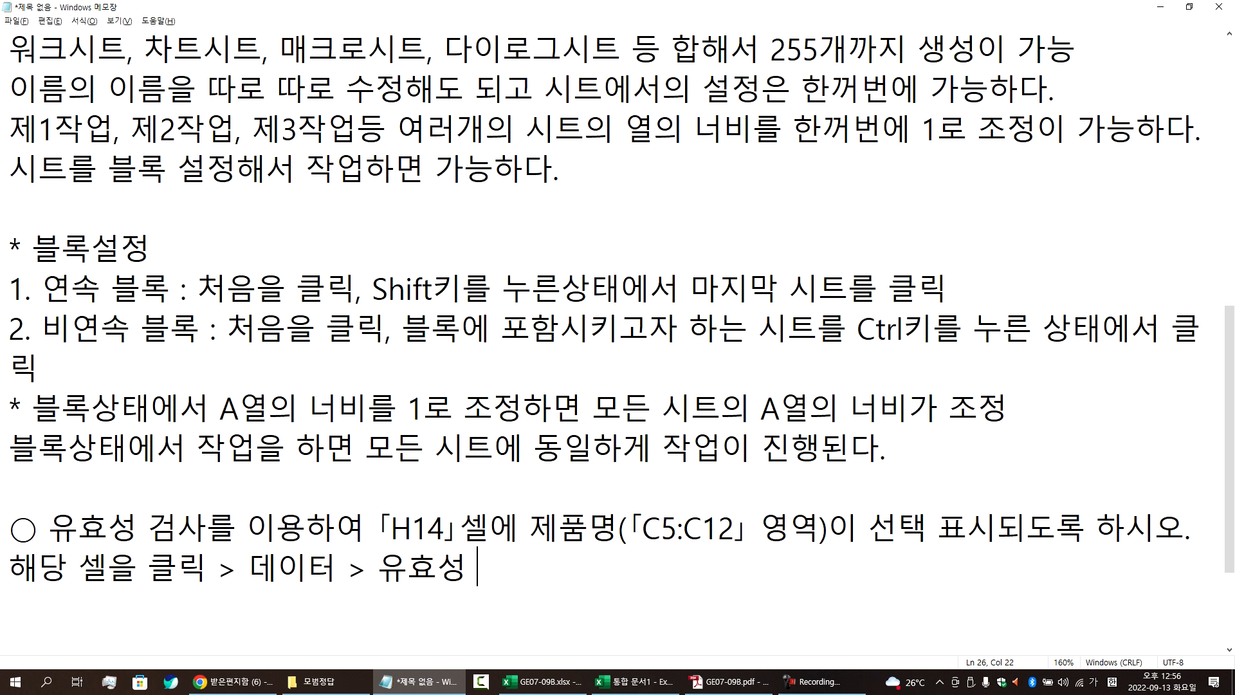
pyautogui.write('검사 > ')
pyautogui.write('목록')
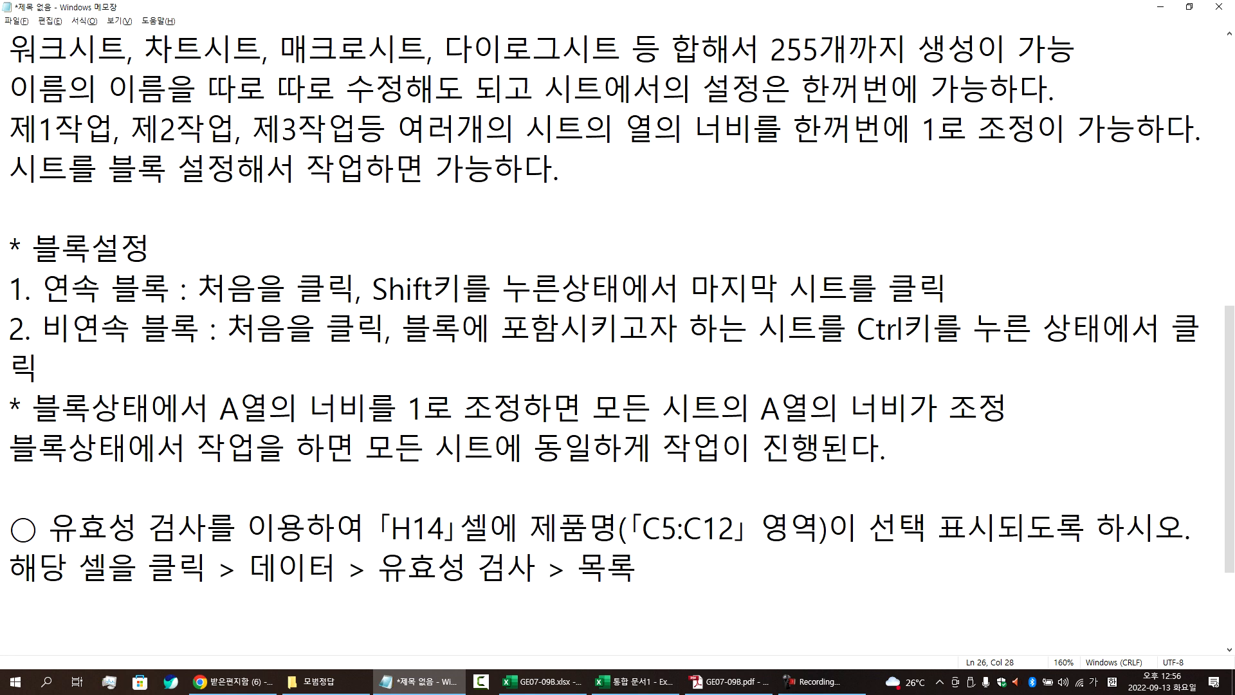
pyautogui.write('ㅈ지정')
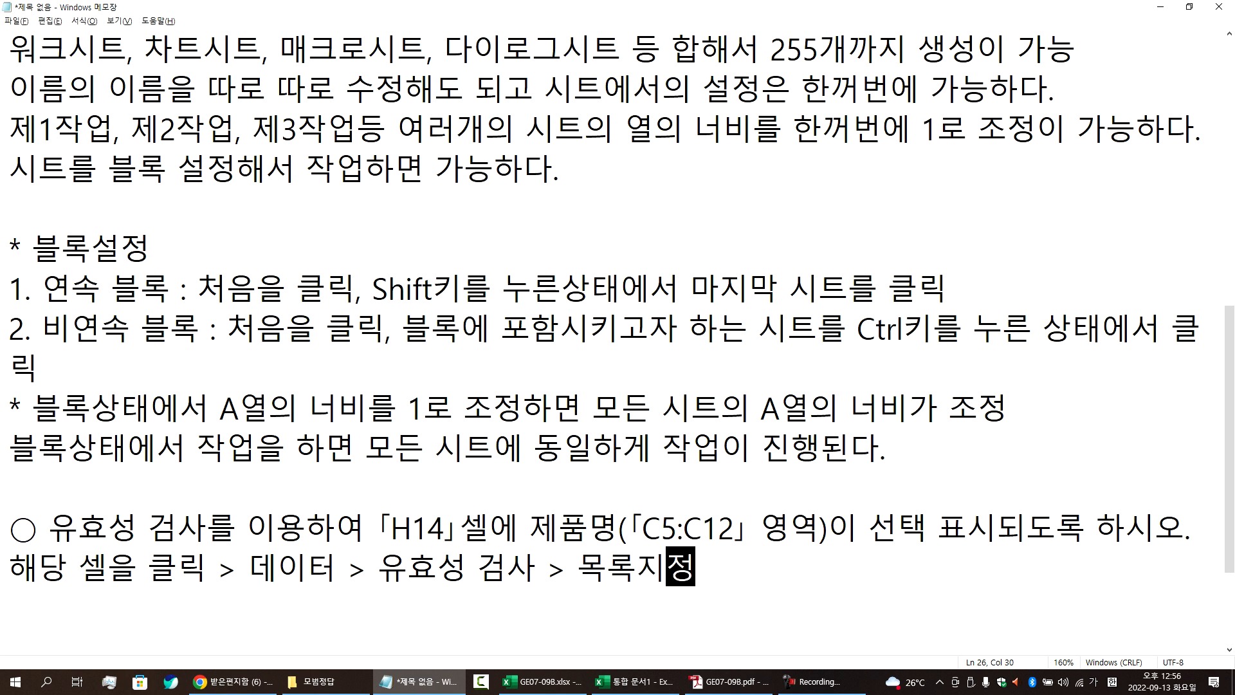
# Step: Add the line "해당 셀 아래에 화살표가 생성 > 클릭 > 목록이 보인다. > 선택" to the validation notes
pyautogui.press('Return')
pyautogui.write('해')
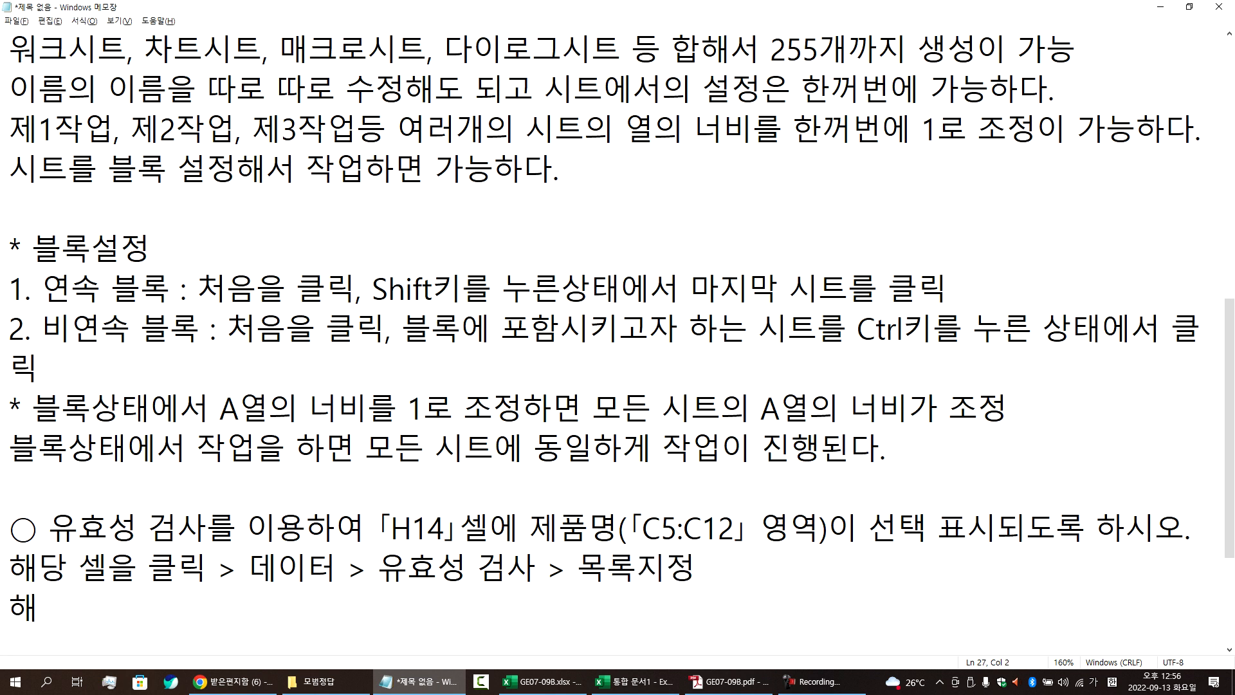
pyautogui.write('당 ㅅ셀 ')
pyautogui.write('아랭')
pyautogui.write('에 화살폭')
pyautogui.press('BackSpace')
pyautogui.write('표가 생성 >?')
pyautogui.press('BackSpace')
pyautogui.write('클릭 >?')
pyautogui.press('BackSpace')
pyautogui.write('목ㄹ')
pyautogui.write('록이 보인다')
pyautogui.write('. > 선택')
pyautogui.press('Return')
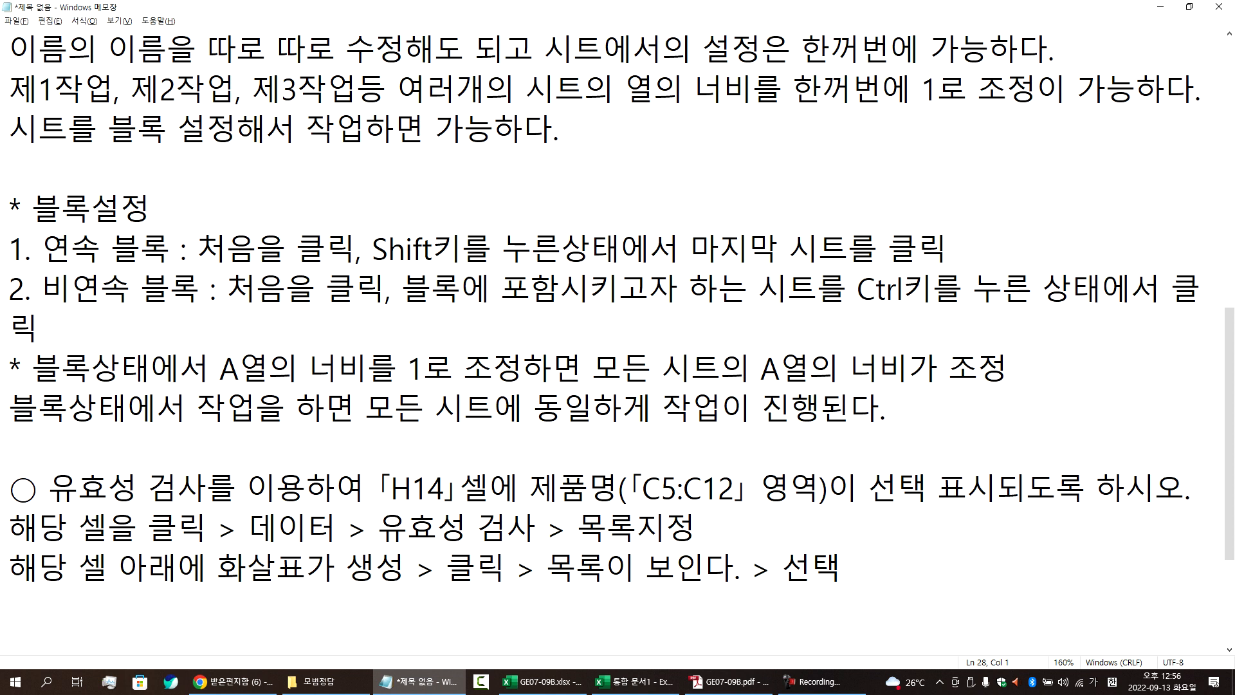
# Step: Add the line "키보드 : Alt + ↓" to the notes, inserting the arrow as a special character
pyautogui.write('키보드 :')
pyautogui.press('Hangul')
pyautogui.write('Alt')
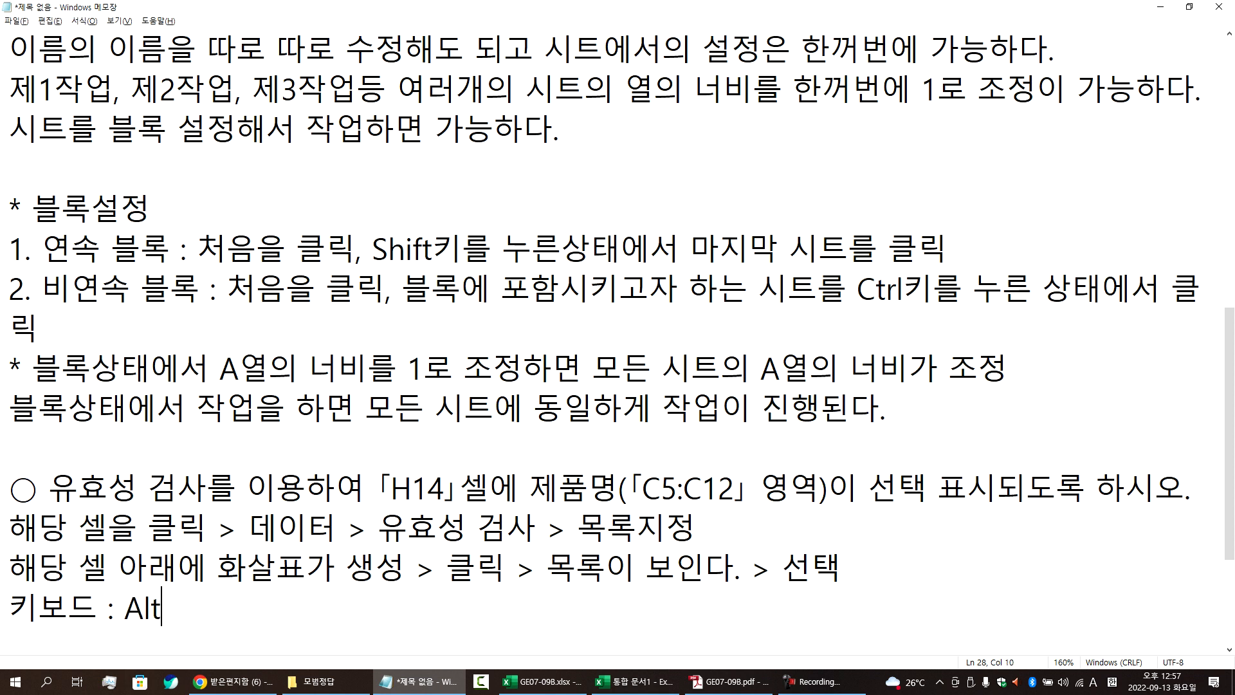
pyautogui.write(' + ')
pyautogui.write('a')
pyautogui.press('BackSpace')
pyautogui.write('ㅂ')
pyautogui.press('BackSpace')
pyautogui.write('ㅁ')
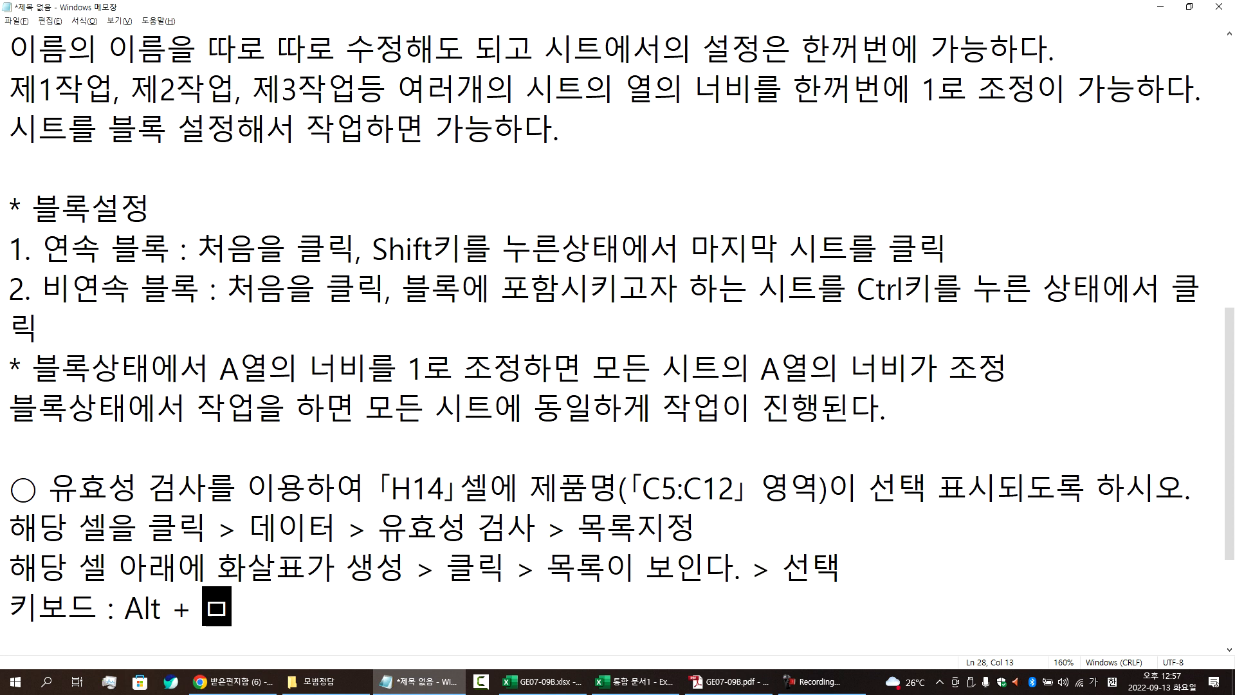
pyautogui.press('Hangul_Hanja')
pyautogui.press('Tab')
pyautogui.press('Right')
pyautogui.press('Right')
pyautogui.press('Down')
pyautogui.press('Down')
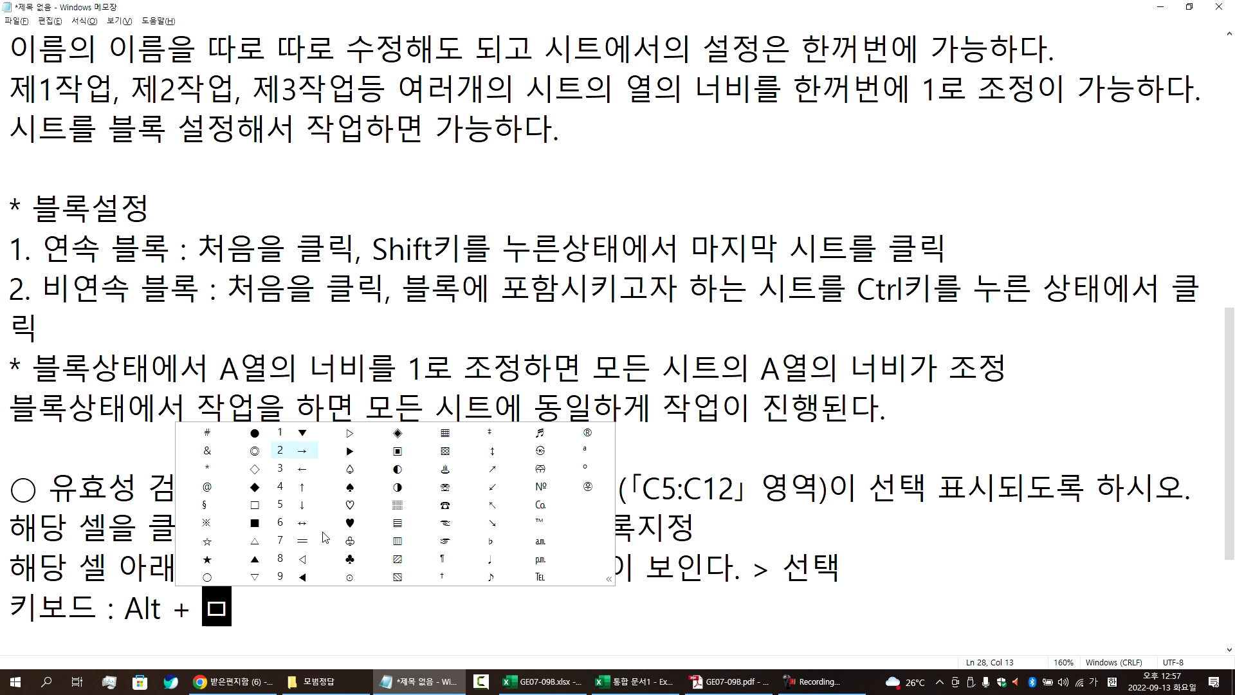
pyautogui.press('Down')
pyautogui.press('Down')
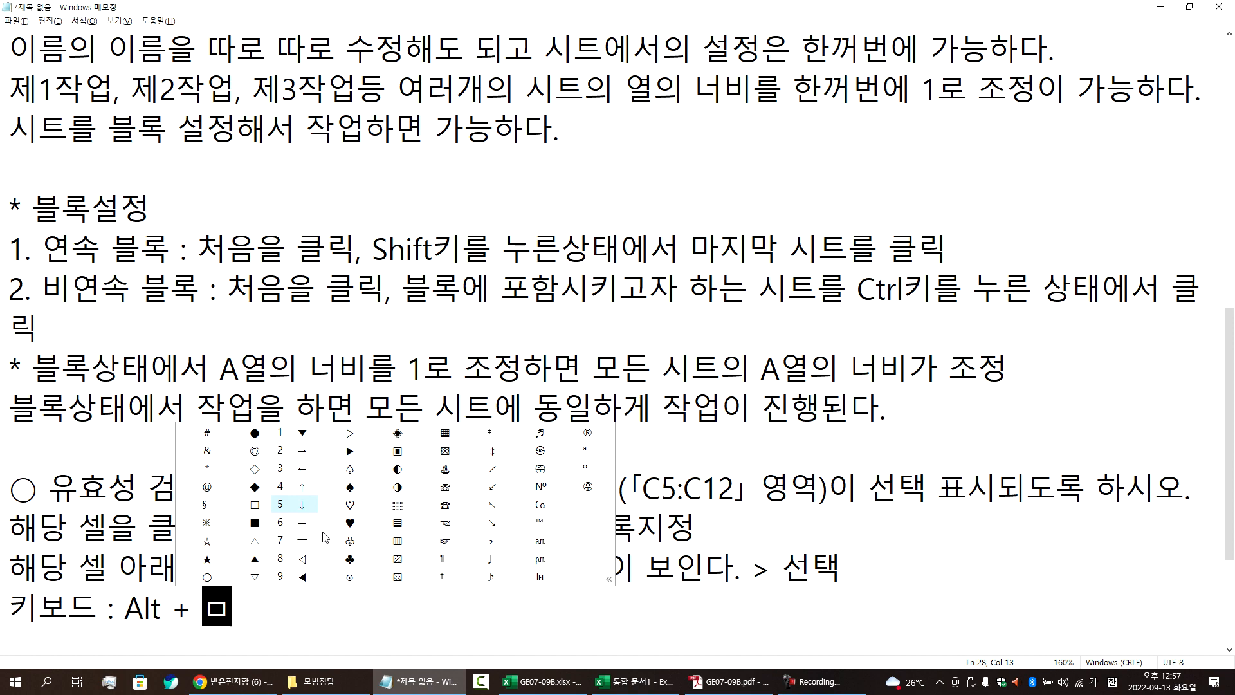
pyautogui.press('Return')
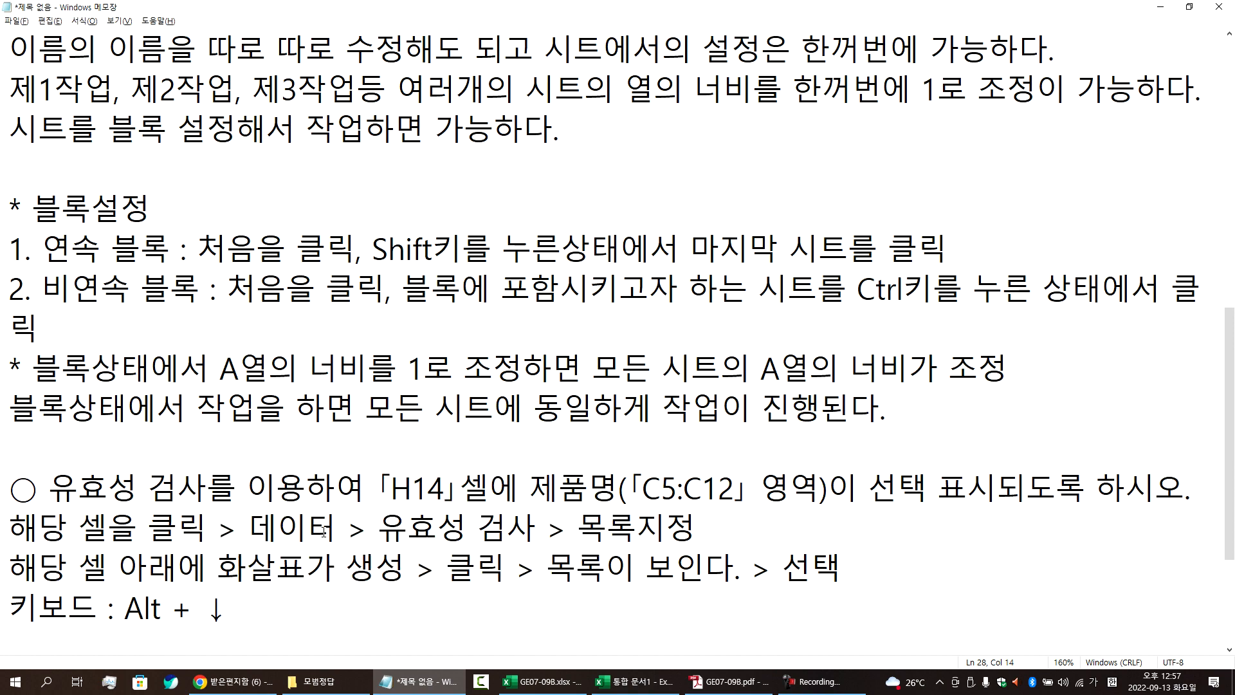
# Step: Return to 통합 문서1 in Excel, clear H14, and display its drop-down list without choosing an item
pyautogui.hotkey('alt', 'Tab')
pyautogui.hotkey('alt', 'Tab')
pyautogui.press('Tab')
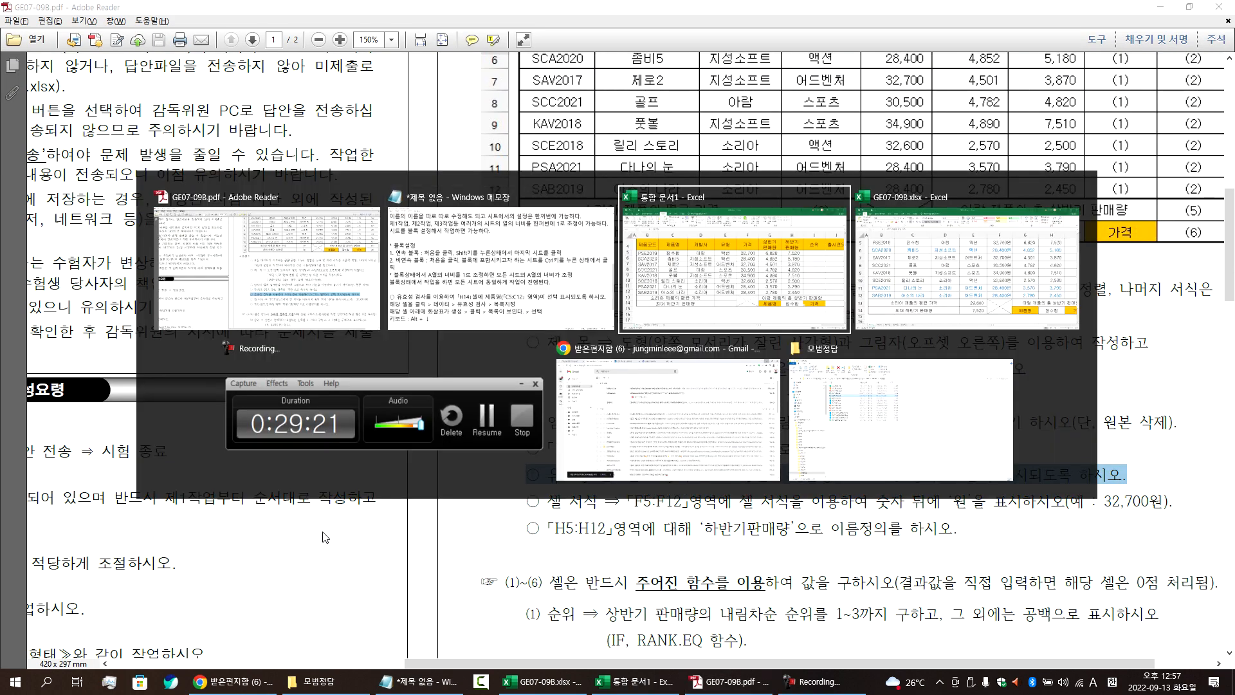
pyautogui.press('Delete')
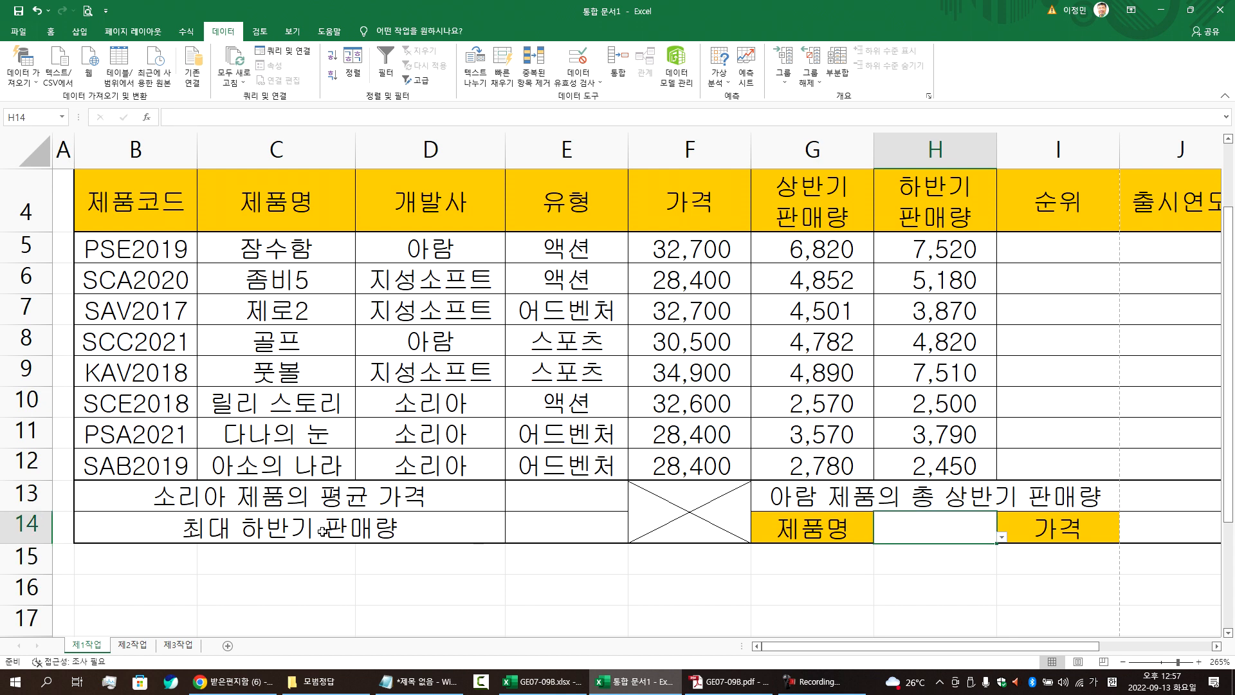
pyautogui.hotkey('alt', 'Down')
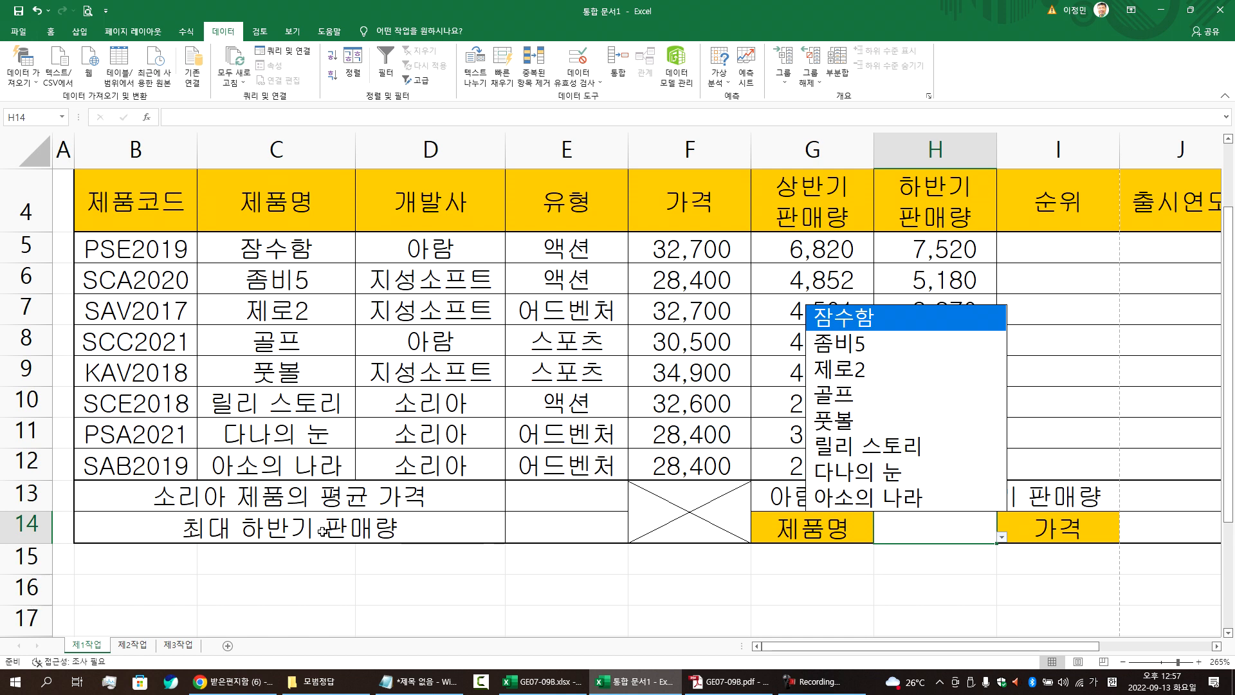
pyautogui.press('Escape')
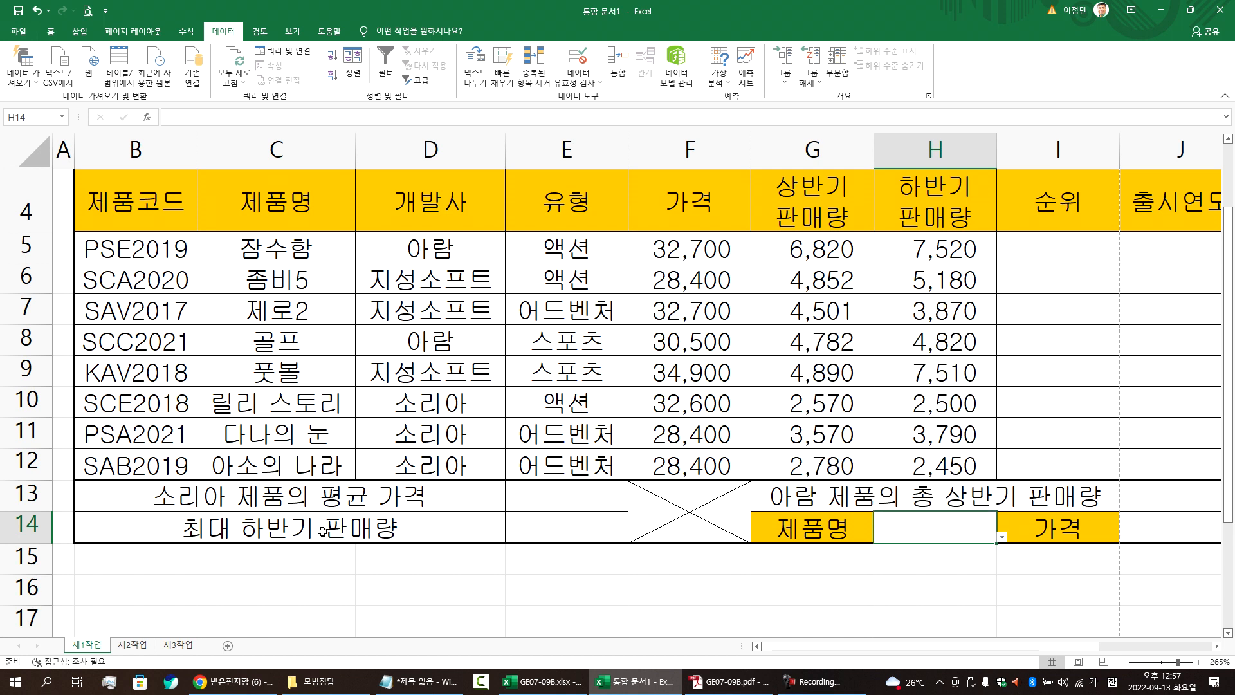
# Step: Choose 잠수함 for cell H14 from its drop-down list
pyautogui.click(1001, 538)
pyautogui.click(1001, 538)
pyautogui.press('alt')
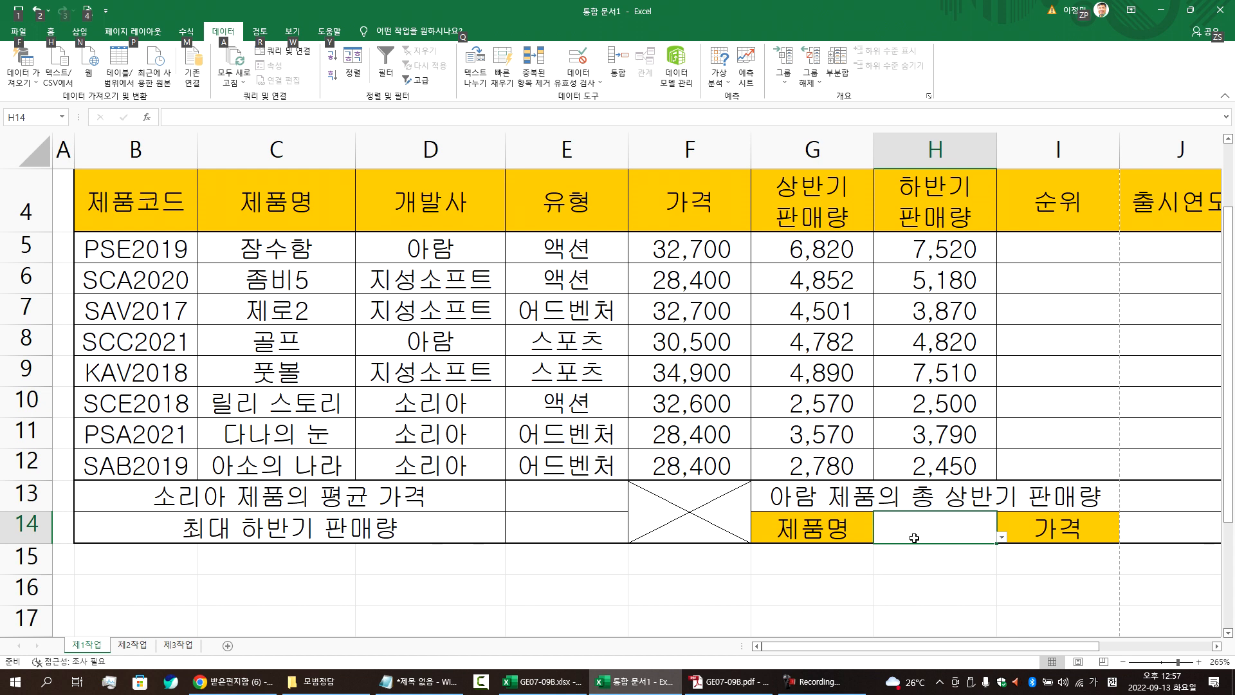
pyautogui.hotkey('alt', 'Down')
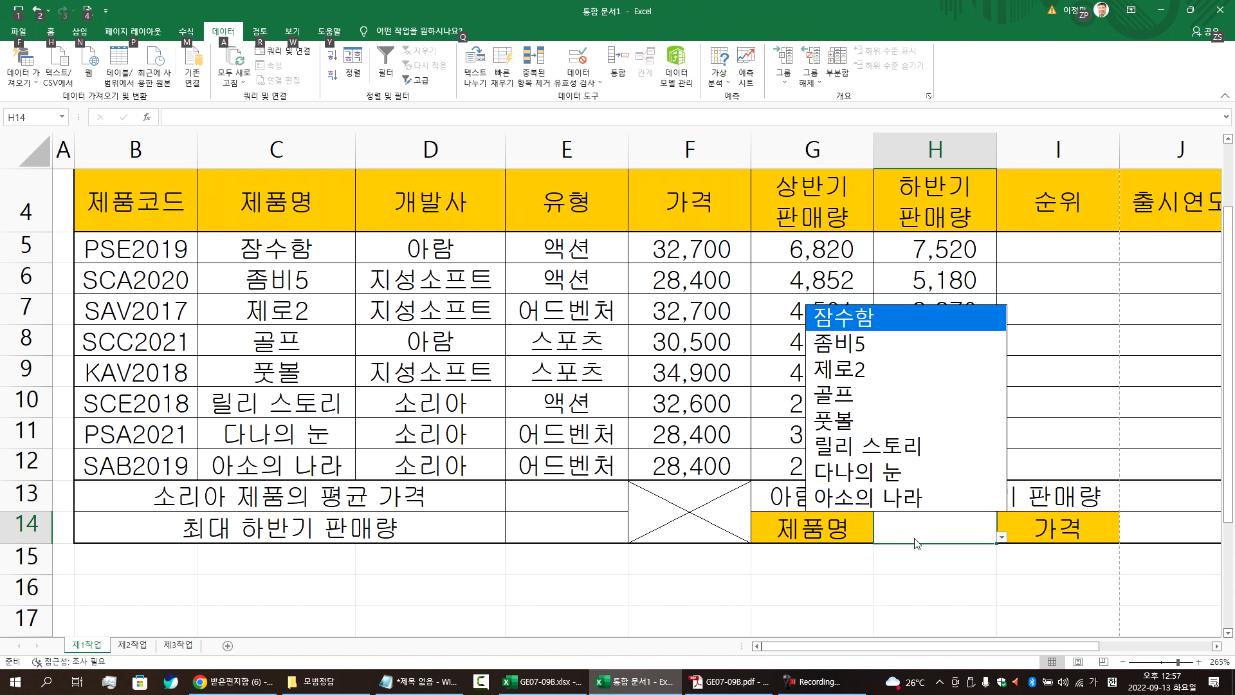
pyautogui.press('Down')
pyautogui.press('Down')
pyautogui.press('Up')
pyautogui.press('Up')
pyautogui.press('Return')
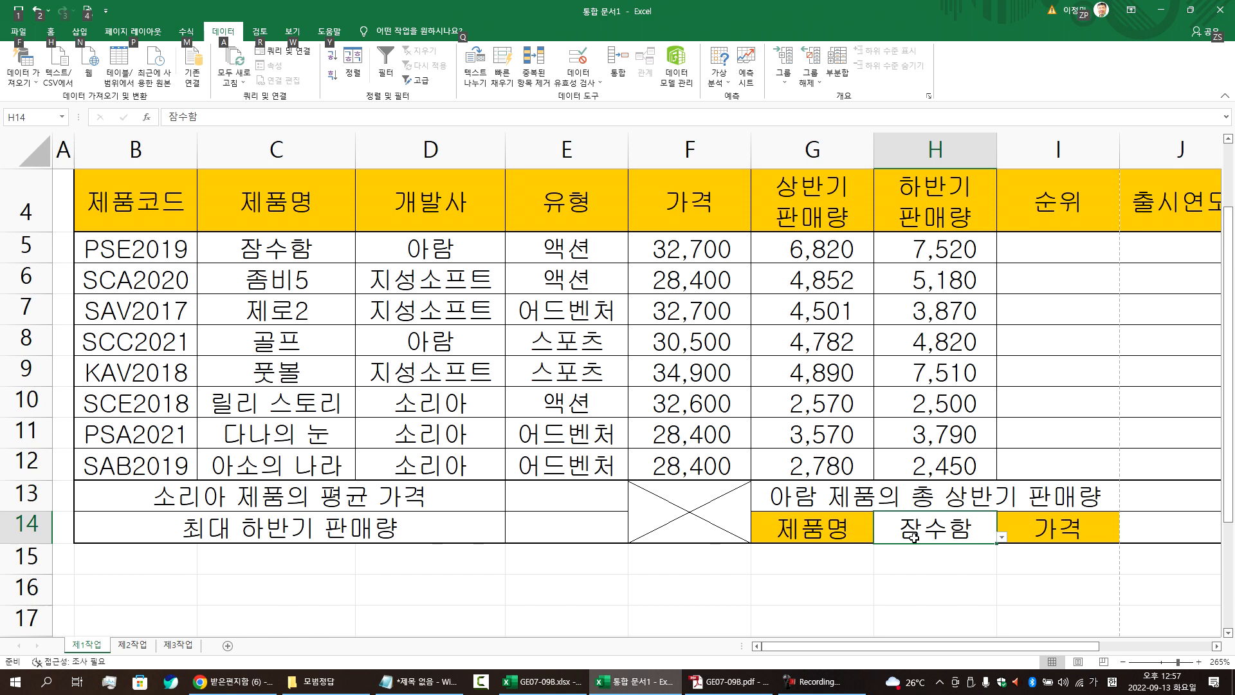
# Step: Switch to the Notepad notes and extend the "키보드 : Alt + ↓" line with "를 누르면 목록이 보이고, 이때 한개를 선택, 엔터", followed by a blank line
pyautogui.hotkey('alt', 'Tab')
pyautogui.hotkey('alt', 'Tab')
pyautogui.press('Tab')
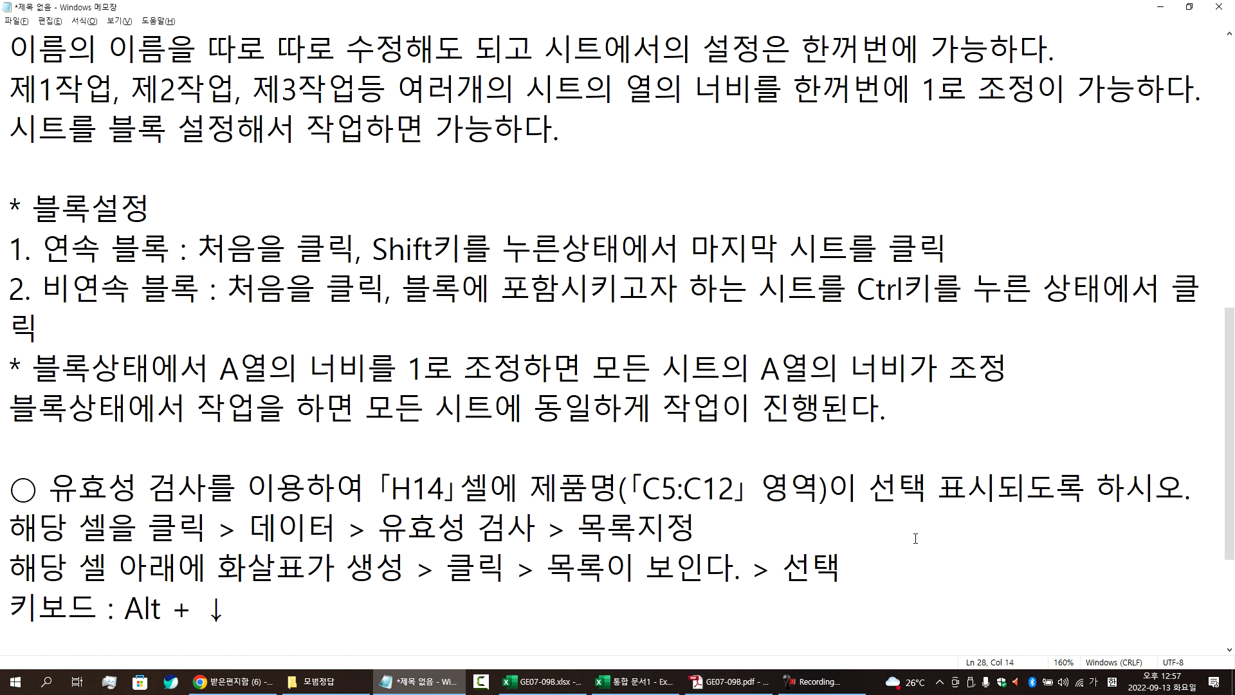
pyautogui.press('Hangul')
pyautogui.write('fmf')
pyautogui.press('BackSpace')
pyautogui.press('BackSpace')
pyautogui.press('BackSpace')
pyautogui.press('Hangul')
pyautogui.write('를 누르면 목록이 보이고')
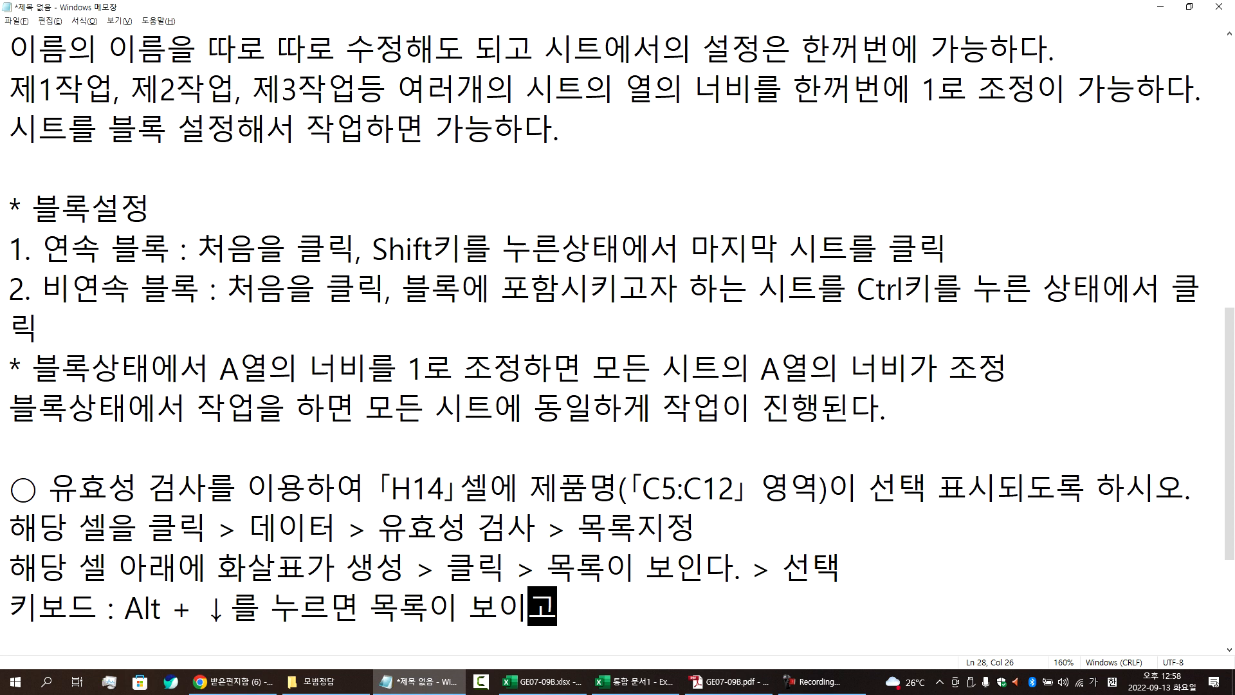
pyautogui.write(', 이때 ㅎ')
pyautogui.write('ㅏㄴ개를 선ㅌ')
pyautogui.write('ㅐㄱ')
pyautogui.write(', 엔터')
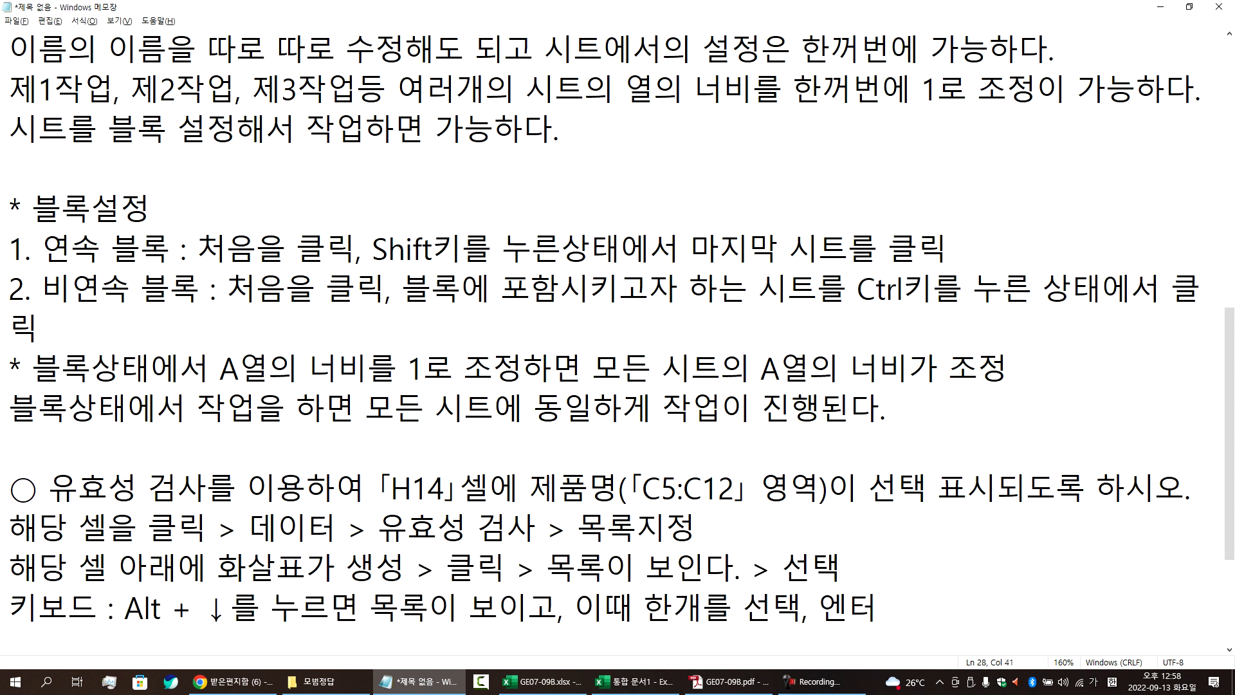
pyautogui.press('Return')
pyautogui.press('Return')
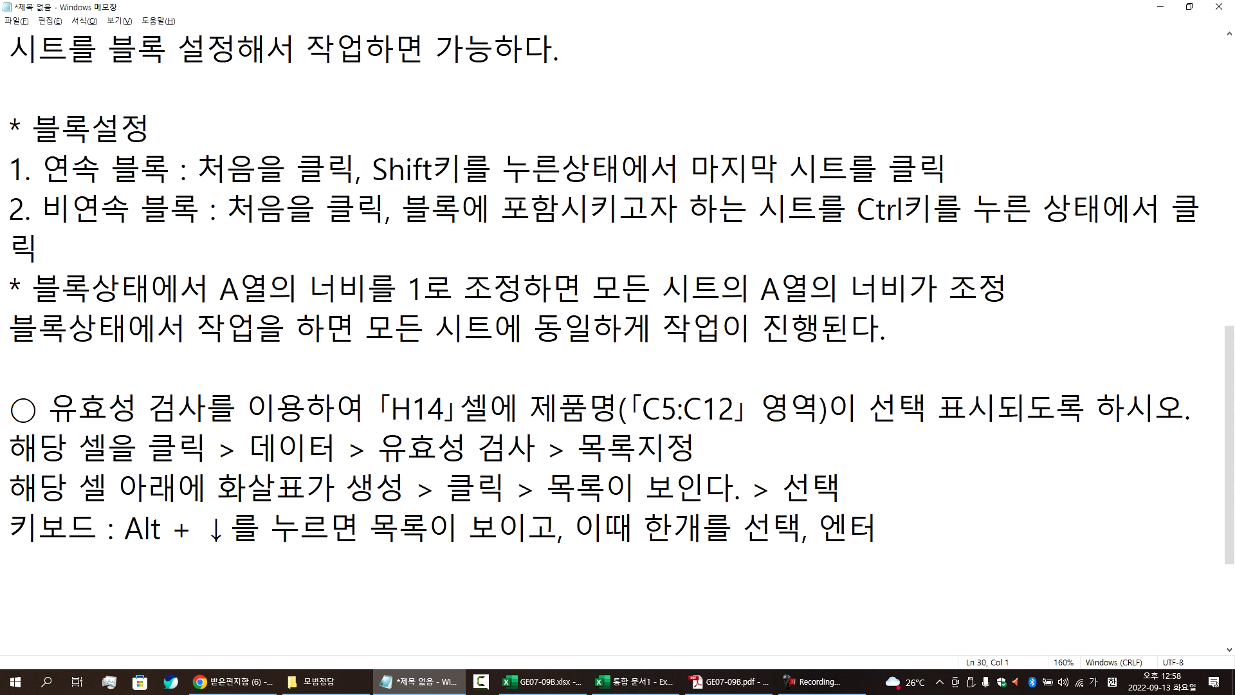
# Step: Return to 통합 문서1 in Excel and enter 성별, 남자, 남성 and 남 down cells E18:E21
pyautogui.hotkey('alt', 'Tab')
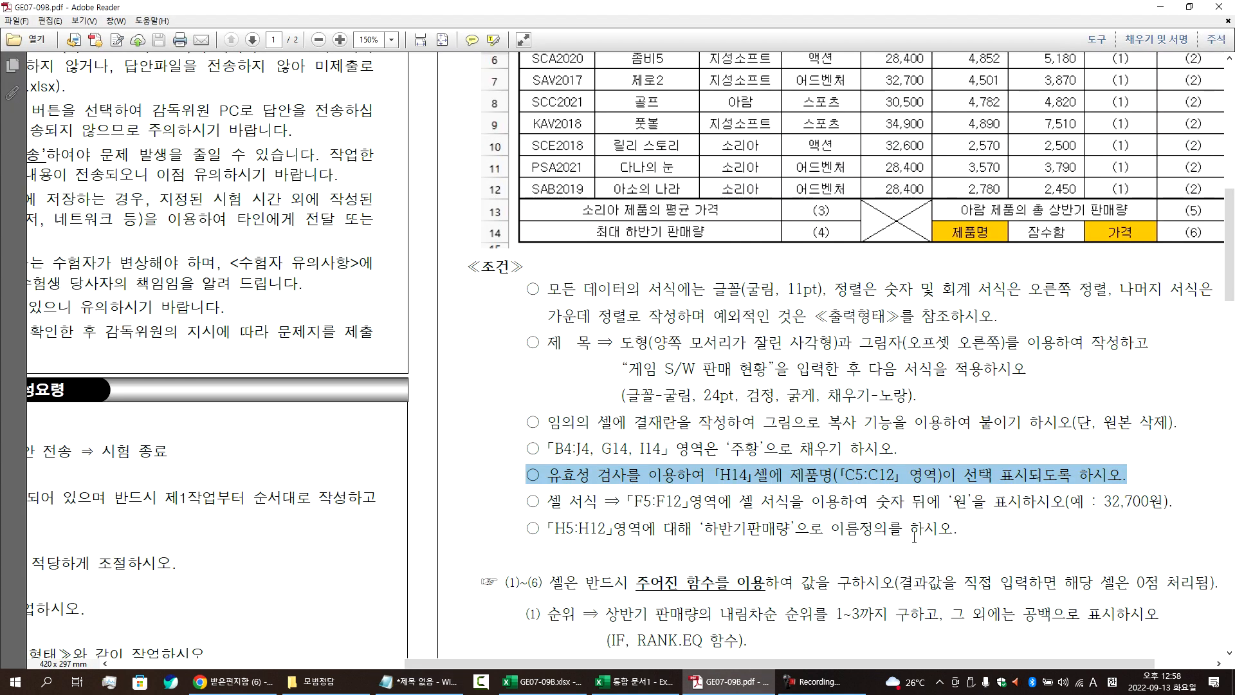
pyautogui.click(633, 681)
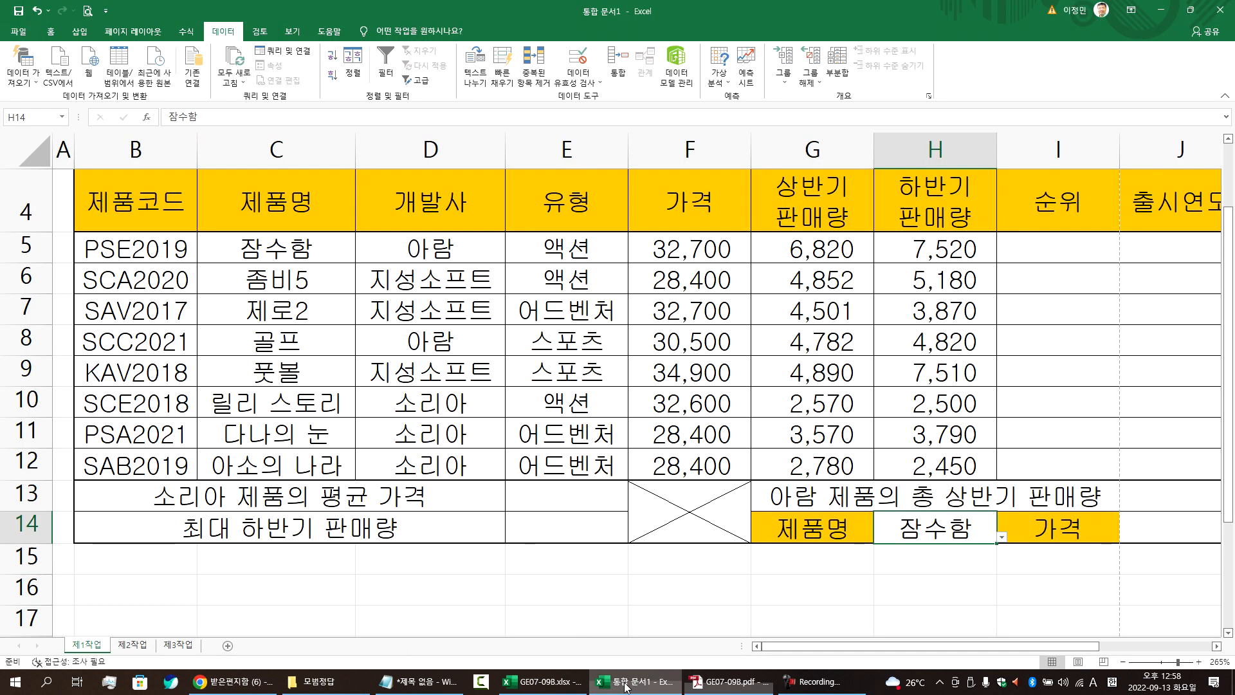
pyautogui.scroll(-4, 905, 480)
pyautogui.click(564, 238)
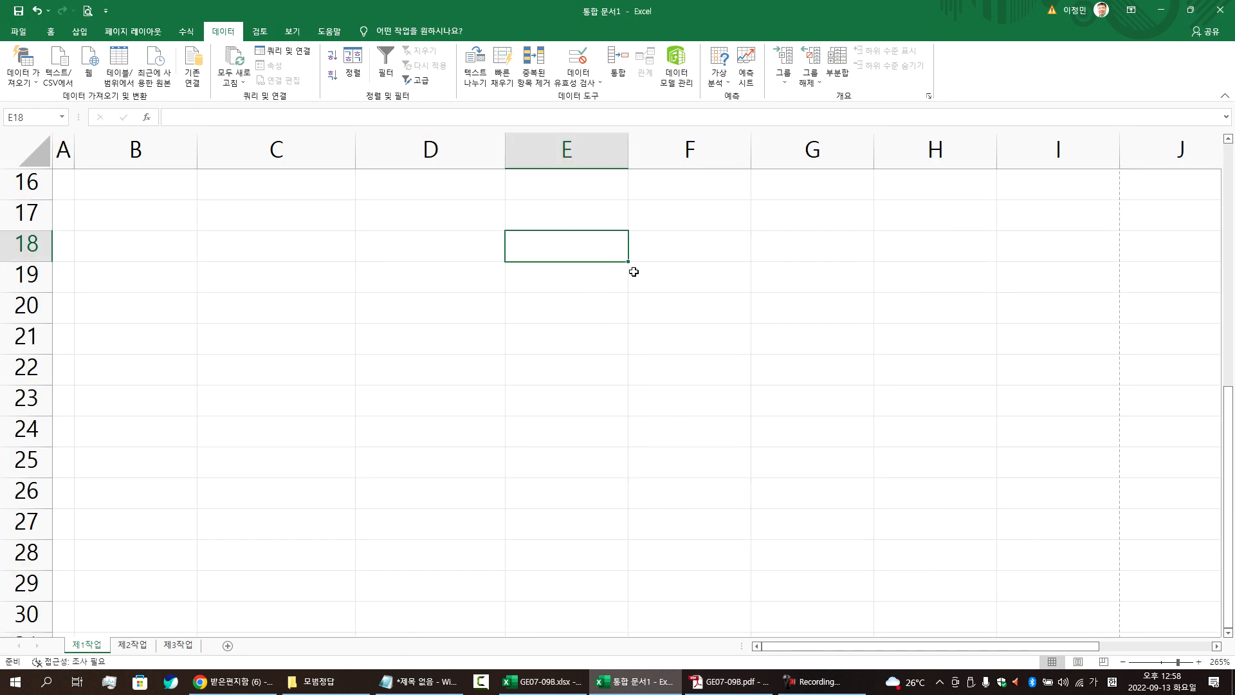
pyautogui.write('성어')
pyautogui.press('BackSpace')
pyautogui.write('별')
pyautogui.press('Return')
pyautogui.write('남자')
pyautogui.hotkey('ctrl', 'Return')
pyautogui.press('Return')
pyautogui.write('남성')
pyautogui.press('Return')
pyautogui.write('남')
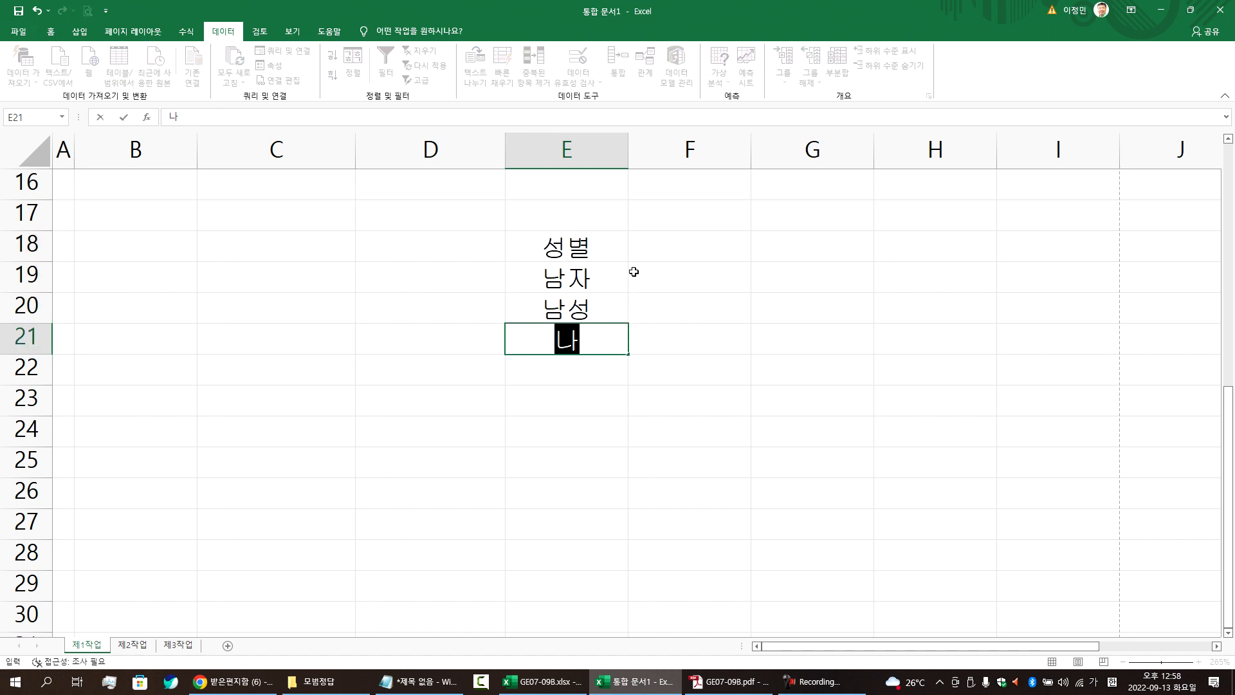
pyautogui.press('Return')
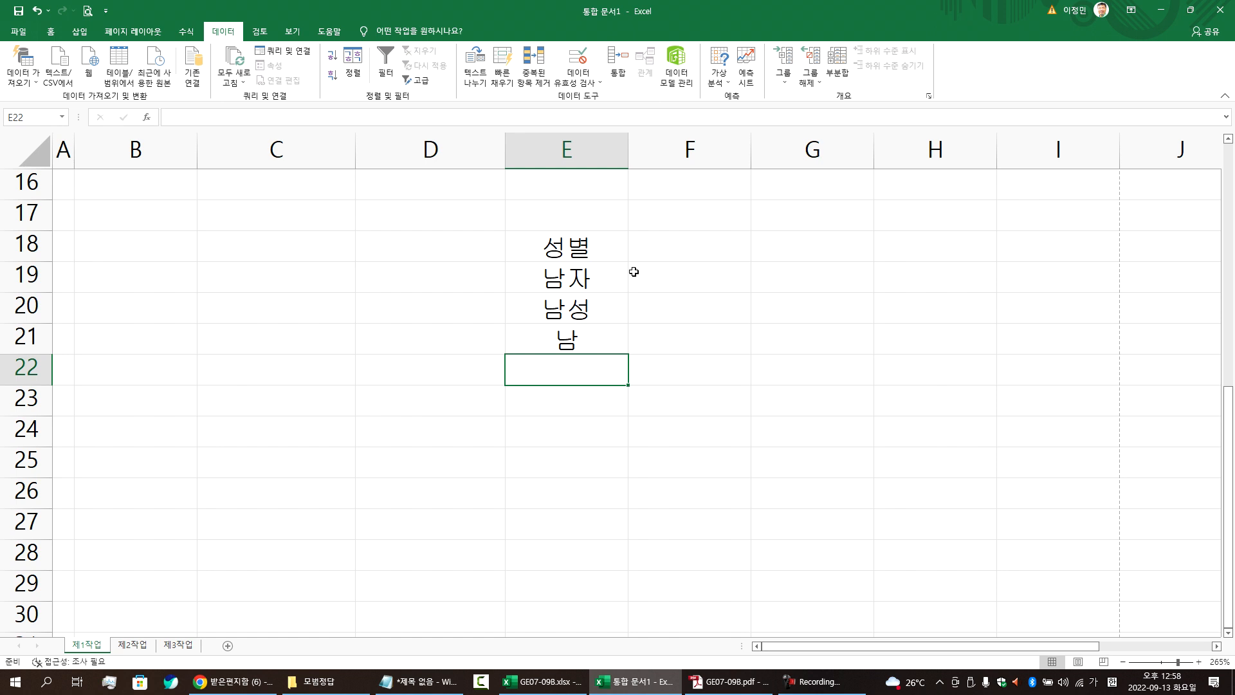
# Step: Continue the 성별 example column with 여성, 여자 and 여 in cells E22:E24
pyautogui.write('여성')
pyautogui.press('Return')
pyautogui.write('여자')
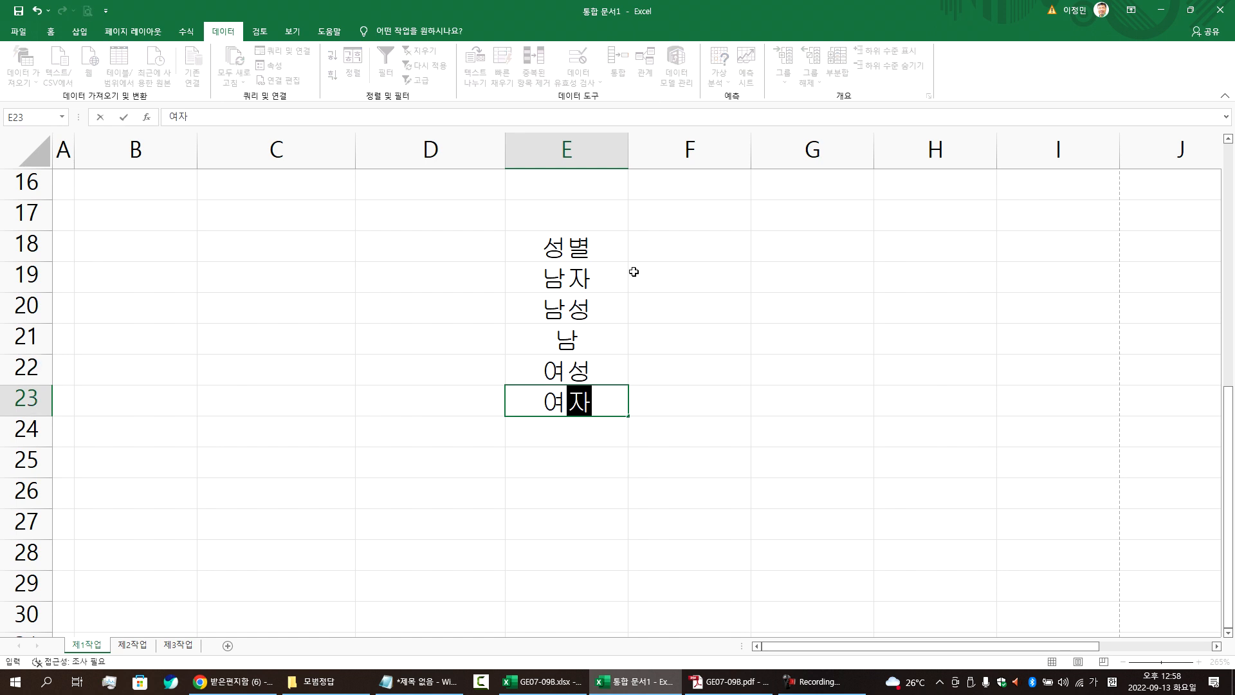
pyautogui.press('Return')
pyautogui.write('여')
pyautogui.press('Return')
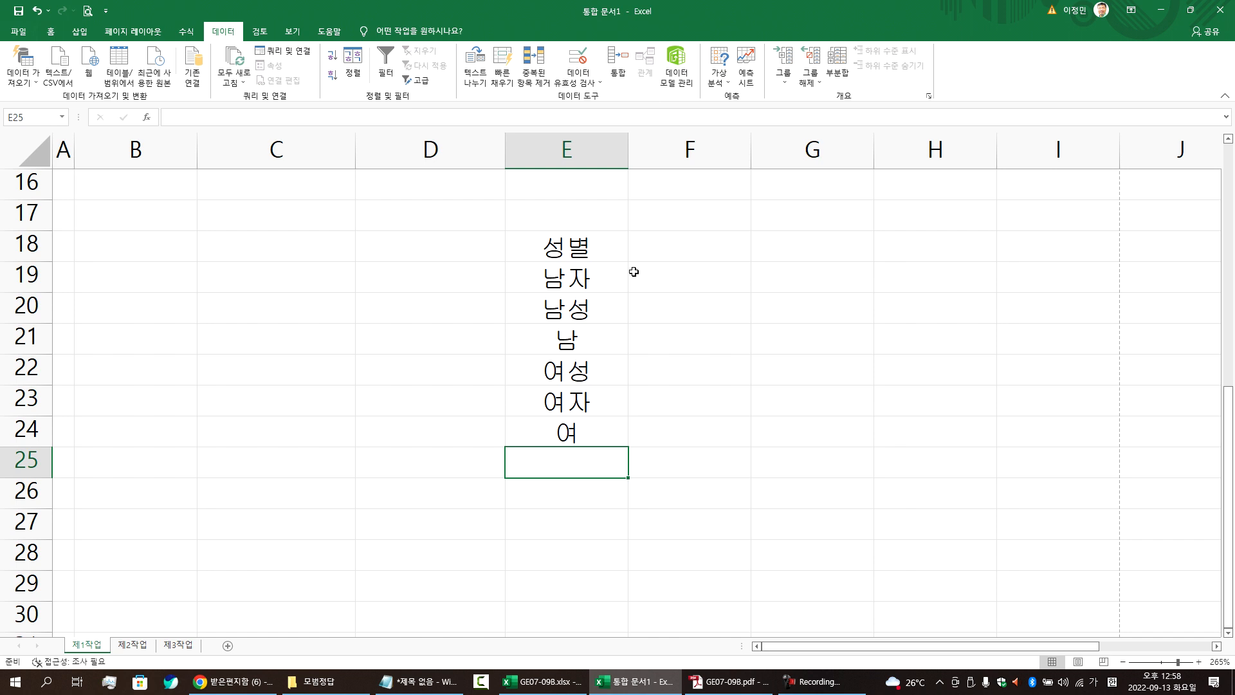
# Step: Enter the heading 성별 in cell G18
pyautogui.press('Up')
pyautogui.press('Up')
pyautogui.press('Up')
pyautogui.press('Up')
pyautogui.press('Up')
pyautogui.press('Up')
pyautogui.press('Up')
pyautogui.press('Right')
pyautogui.press('Right')
pyautogui.write('ㅅ')
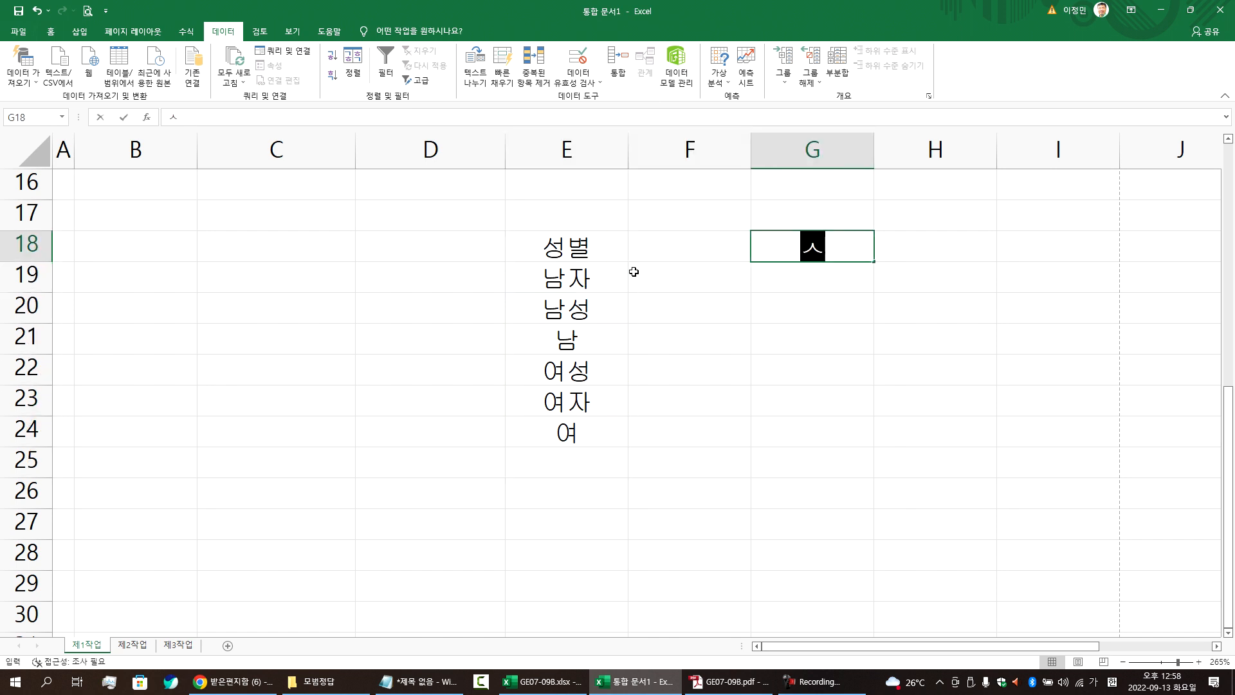
pyautogui.write('ㅓㅇㅂㅕㄹ')
pyautogui.press('Return')
# Step: Set the data validation type for cells G19:G24 to 목록
pyautogui.hotkey('shift', 'Down')
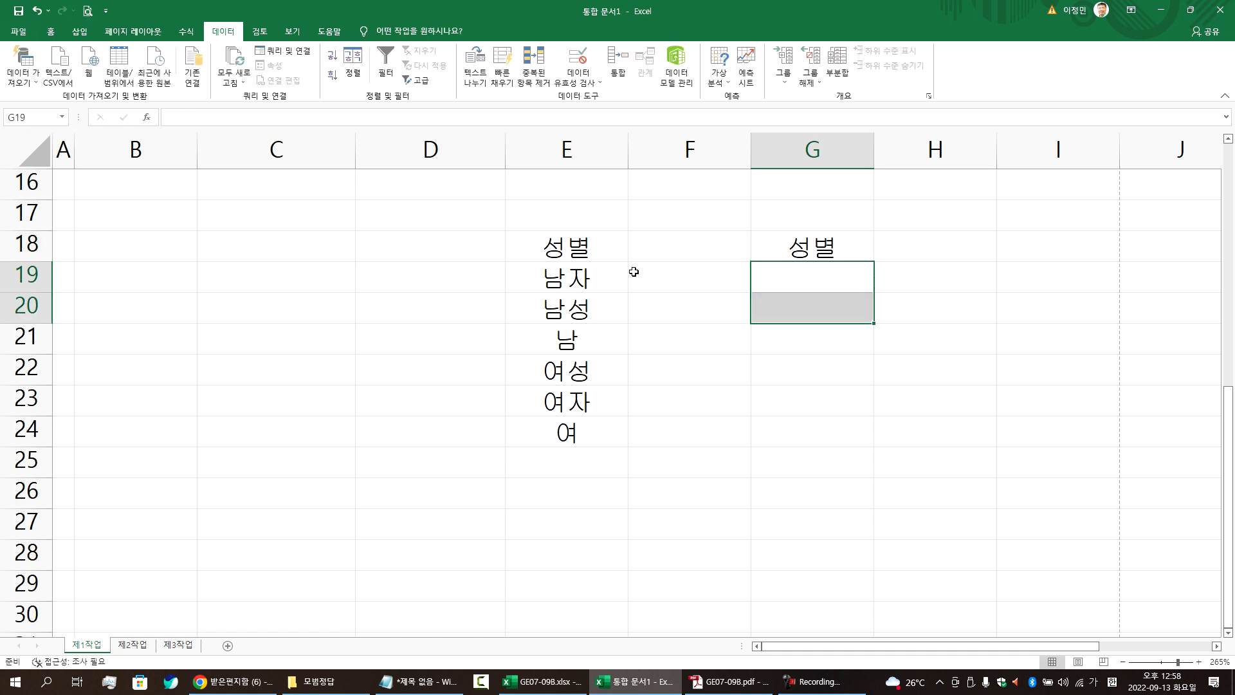
pyautogui.hotkey('shift', 'Down')
pyautogui.hotkey('shift', 'Down')
pyautogui.hotkey('shift', 'Down')
pyautogui.hotkey('shift', 'Down')
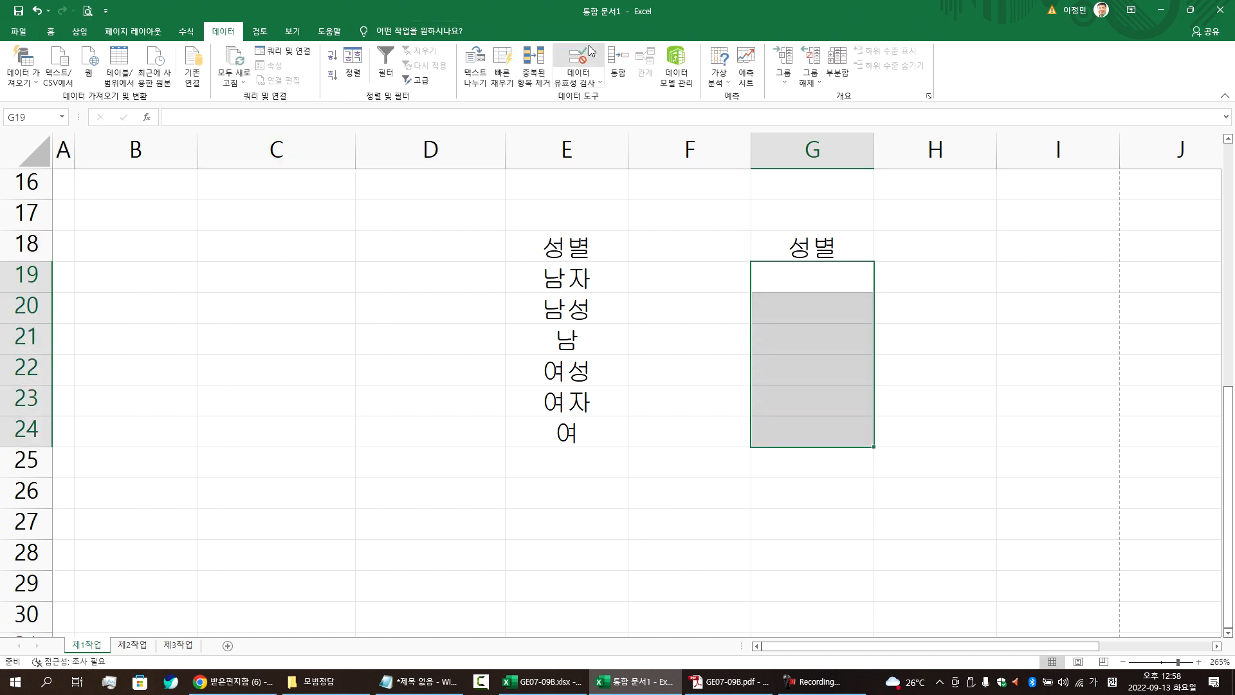
pyautogui.click(563, 82)
pyautogui.click(592, 191)
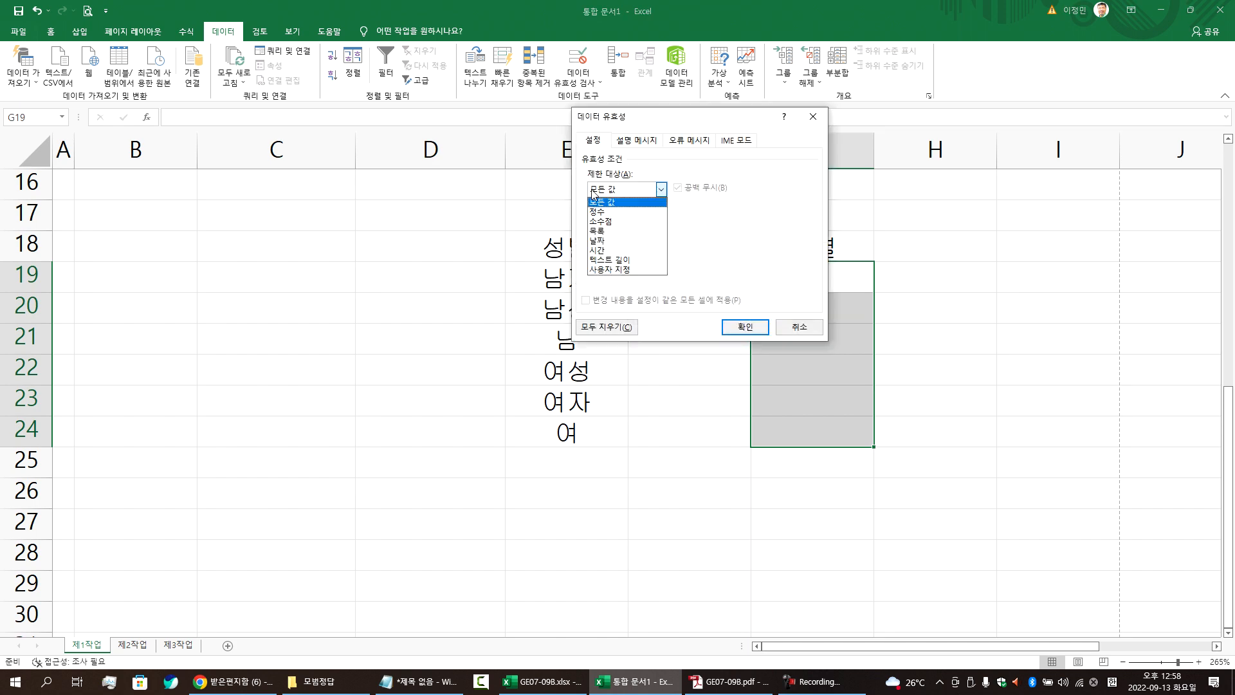
pyautogui.click(607, 234)
pyautogui.click(616, 250)
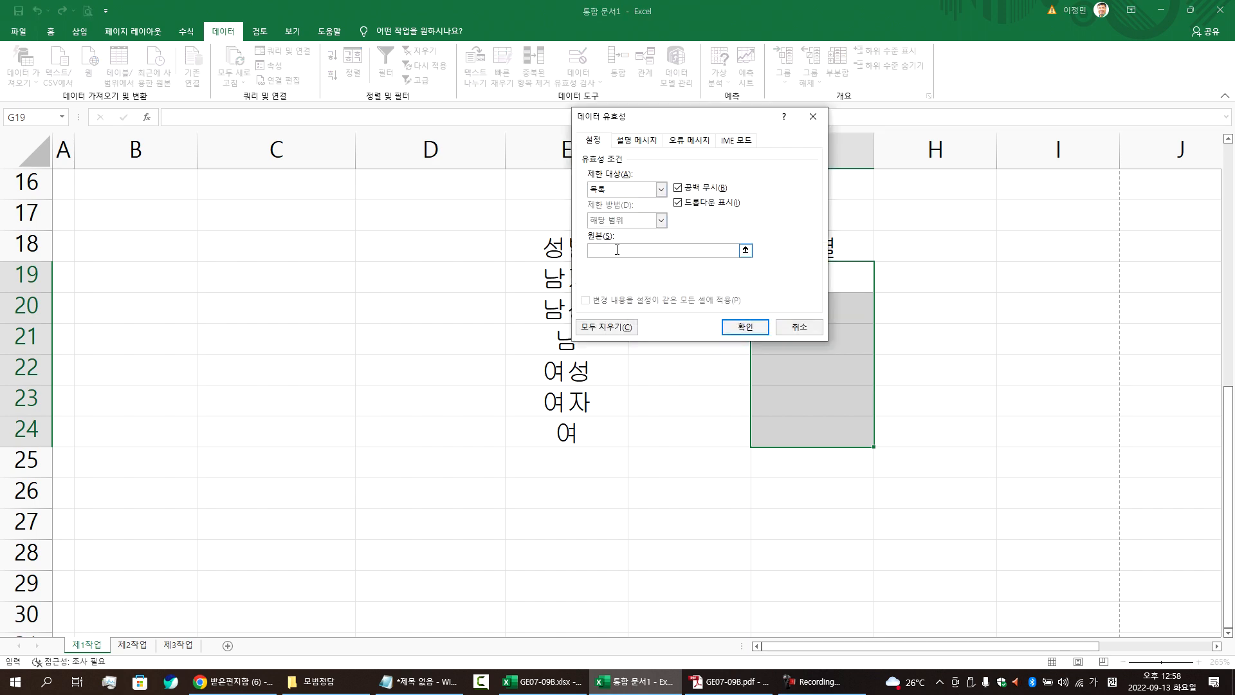
# Step: Enter "여자, 남자" as the validation list's source and apply the rule
pyautogui.write('남자,여')
pyautogui.write('자')
pyautogui.press('Right')
pyautogui.press('BackSpace')
pyautogui.press('BackSpace')
pyautogui.press('BackSpace')
pyautogui.press('BackSpace')
pyautogui.press('BackSpace')
pyautogui.press('BackSpace')
pyautogui.press('BackSpace')
pyautogui.press('BackSpace')
pyautogui.press('BackSpace')
pyautogui.press('BackSpace')
pyautogui.press('BackSpace')
pyautogui.press('BackSpace')
pyautogui.press('BackSpace')
pyautogui.write('여자, 나ㅁㅈ')
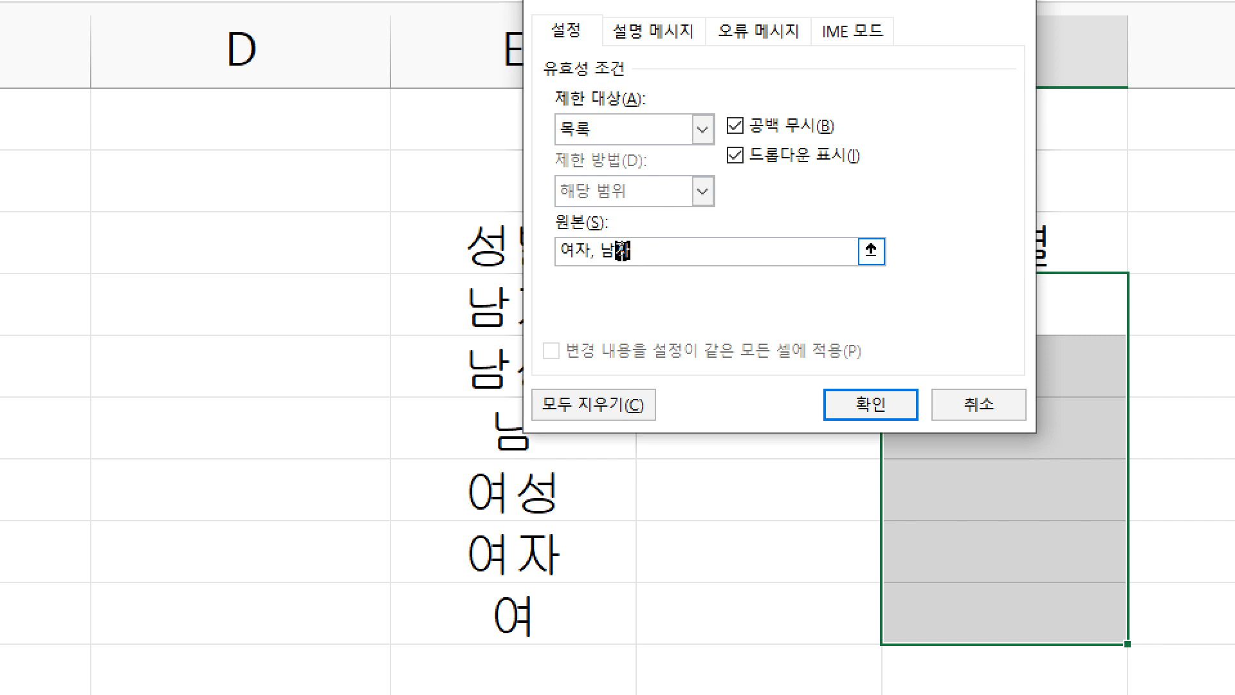
pyautogui.click(836, 411)
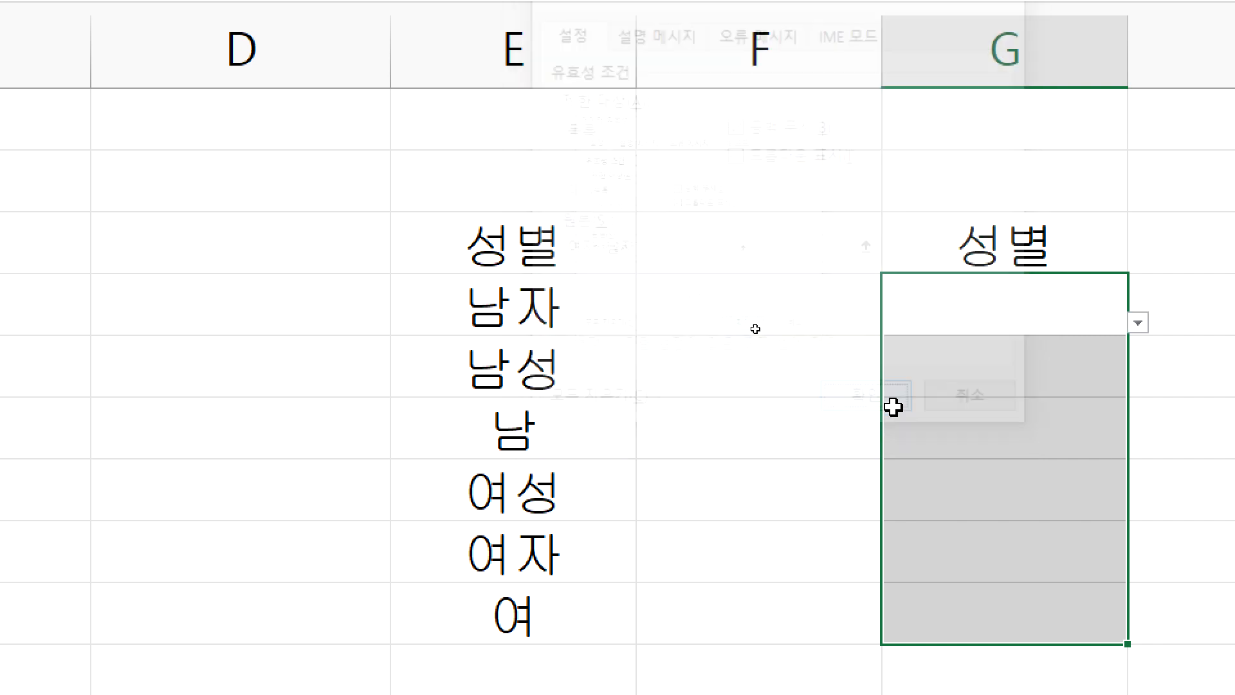
# Step: Choose 여자 from G19's drop-down list and try to enter 남성 directly in G20
pyautogui.click(1111, 323)
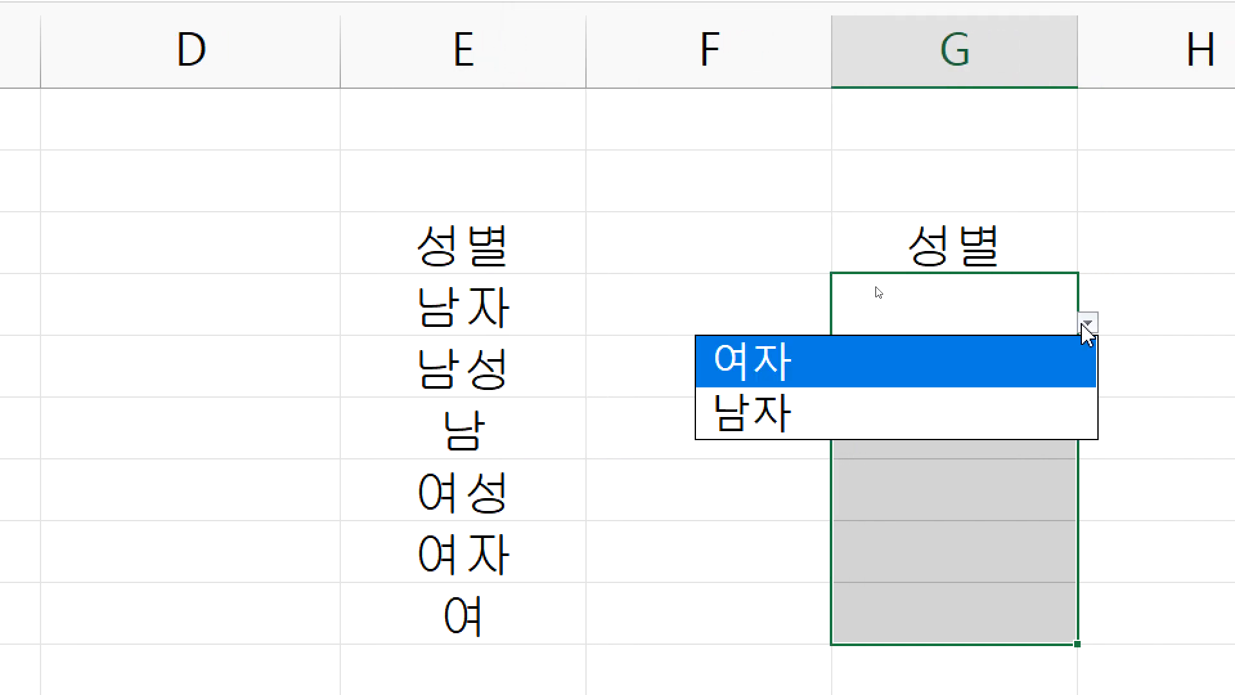
pyautogui.click(1046, 365)
pyautogui.click(1020, 364)
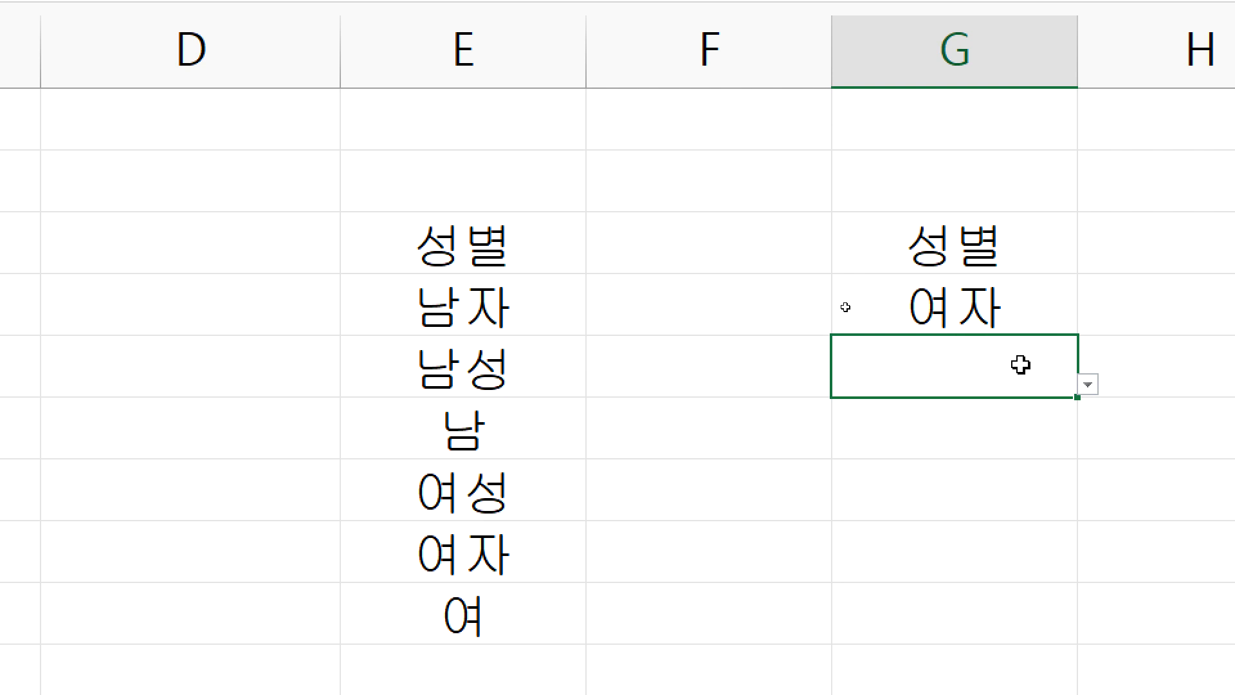
pyautogui.write('남성')
pyautogui.press('Return')
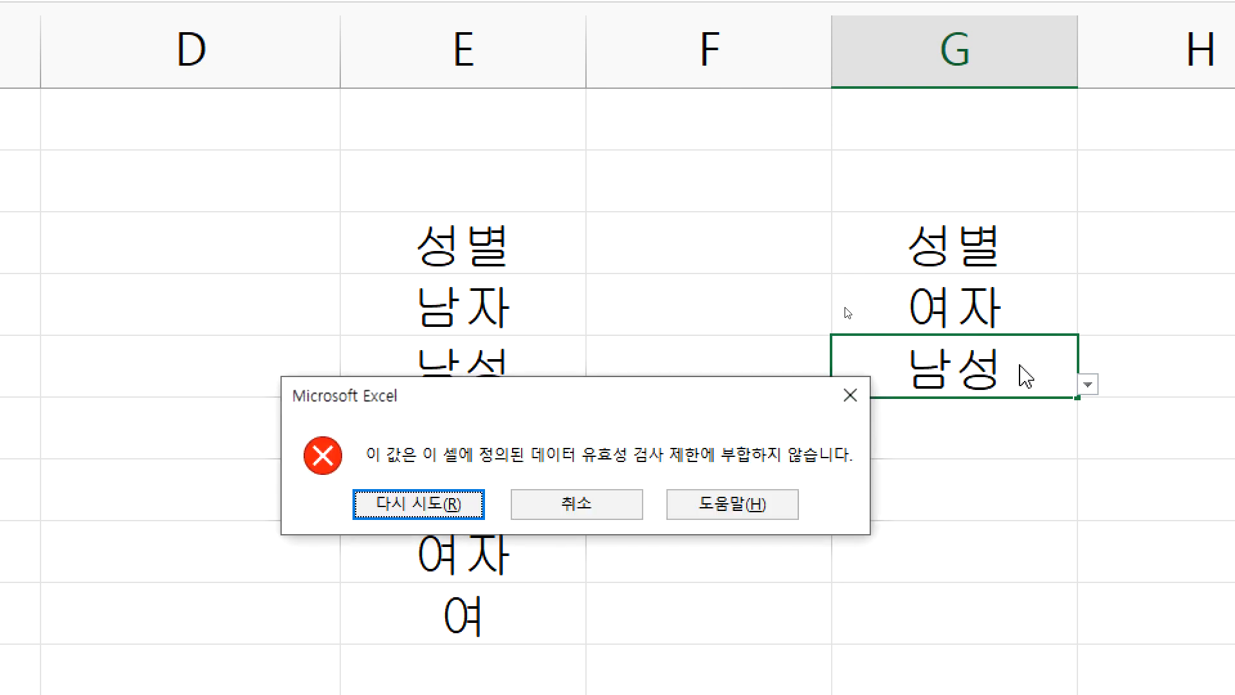
pyautogui.press('Escape')
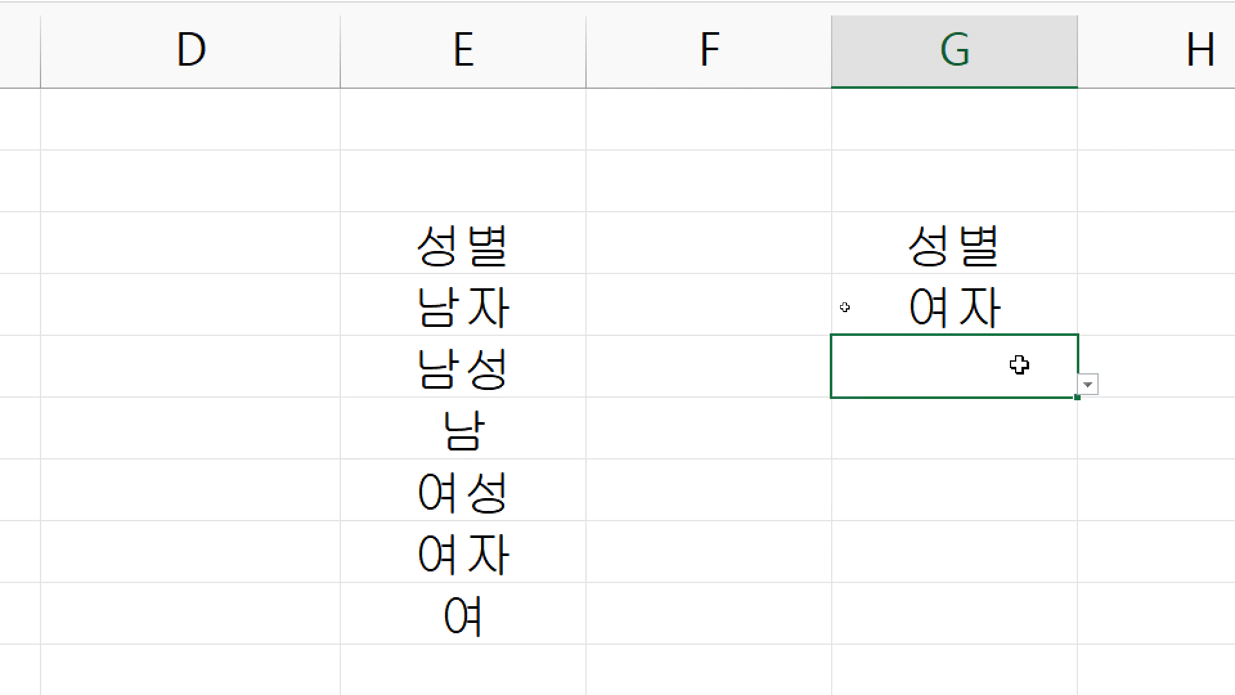
# Step: Choose 남자 for cell G20 from its drop-down list
pyautogui.hotkey('alt', 'Down')
pyautogui.press('Down')
pyautogui.press('Up')
pyautogui.press('Down')
pyautogui.press('Return')
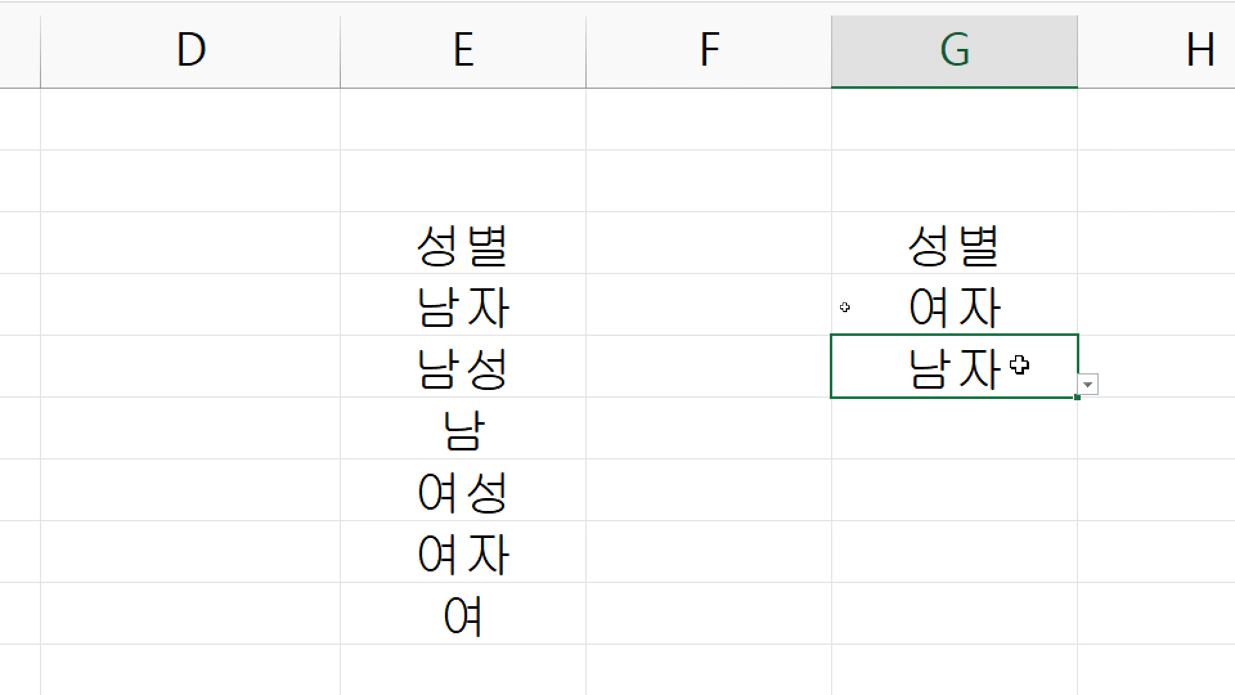
# Step: Enter 남자 and 여자 in cells C19:C20 as source values for a list
pyautogui.click(512, 303)
pyautogui.moveTo(508, 341); pyautogui.dragTo(509, 603)
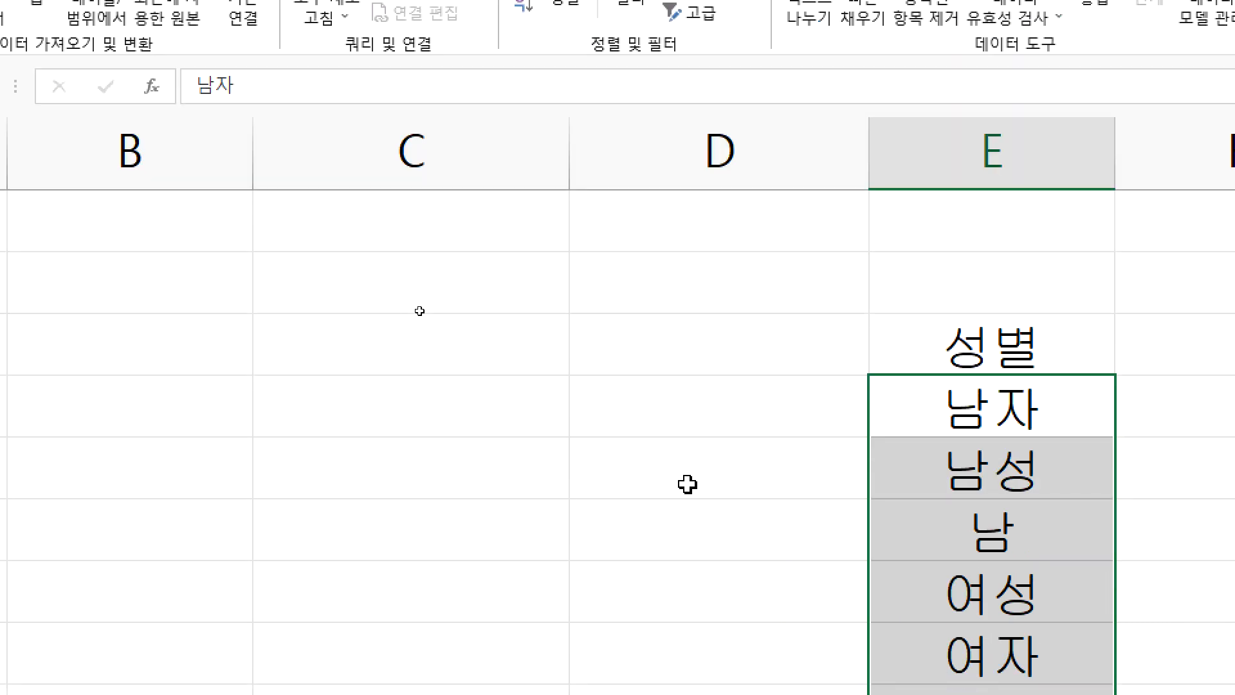
pyautogui.click(212, 351)
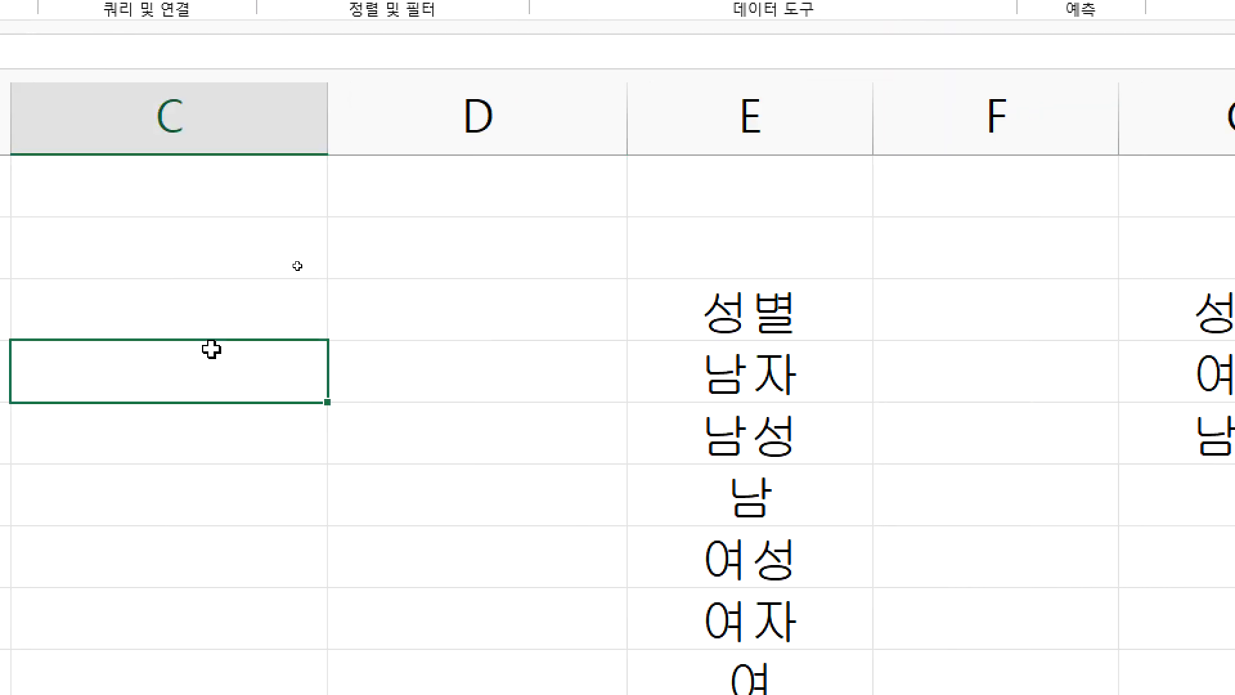
pyautogui.write('남자')
pyautogui.press('Return')
pyautogui.write('여자')
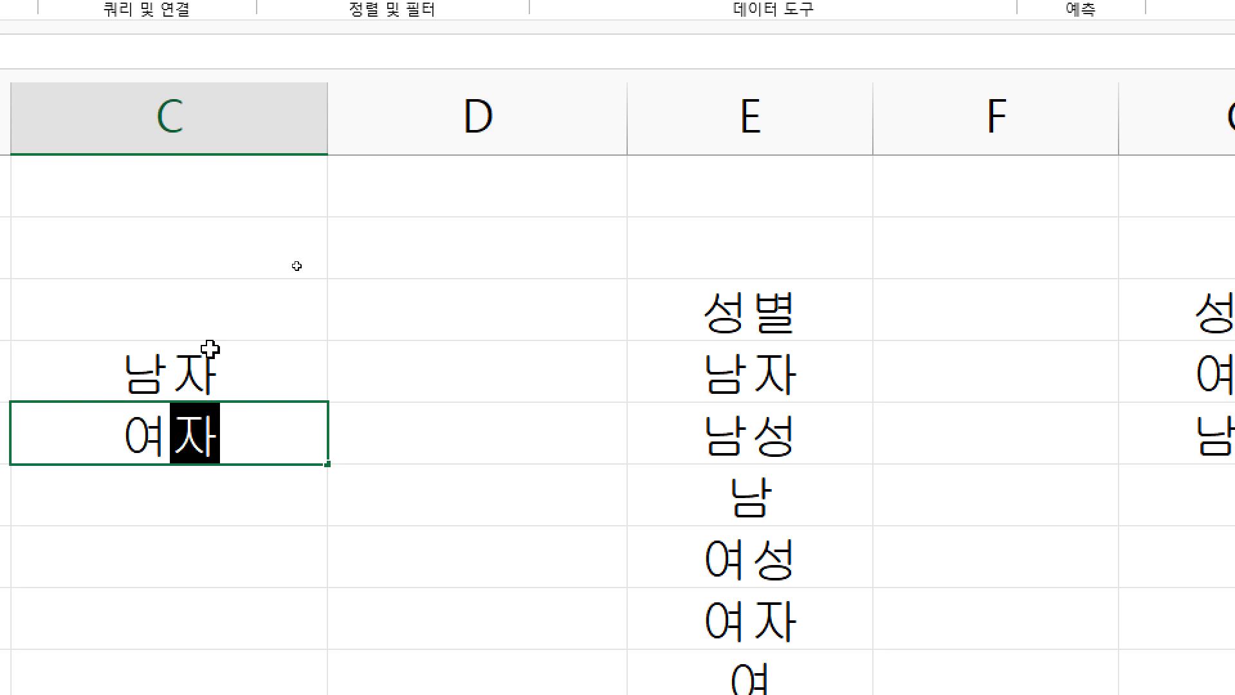
pyautogui.press('Return')
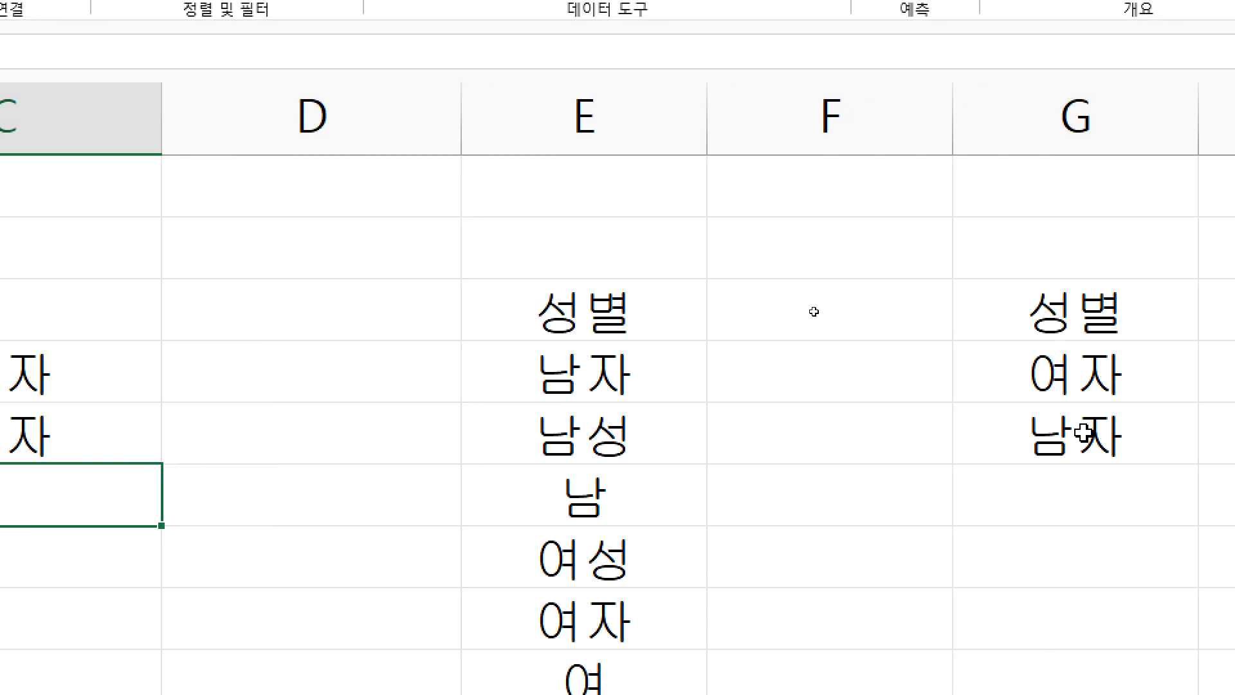
# Step: Replace cell G21's validation list source with the range =$C$19:$C$20 and apply the rule
pyautogui.click(1033, 501)
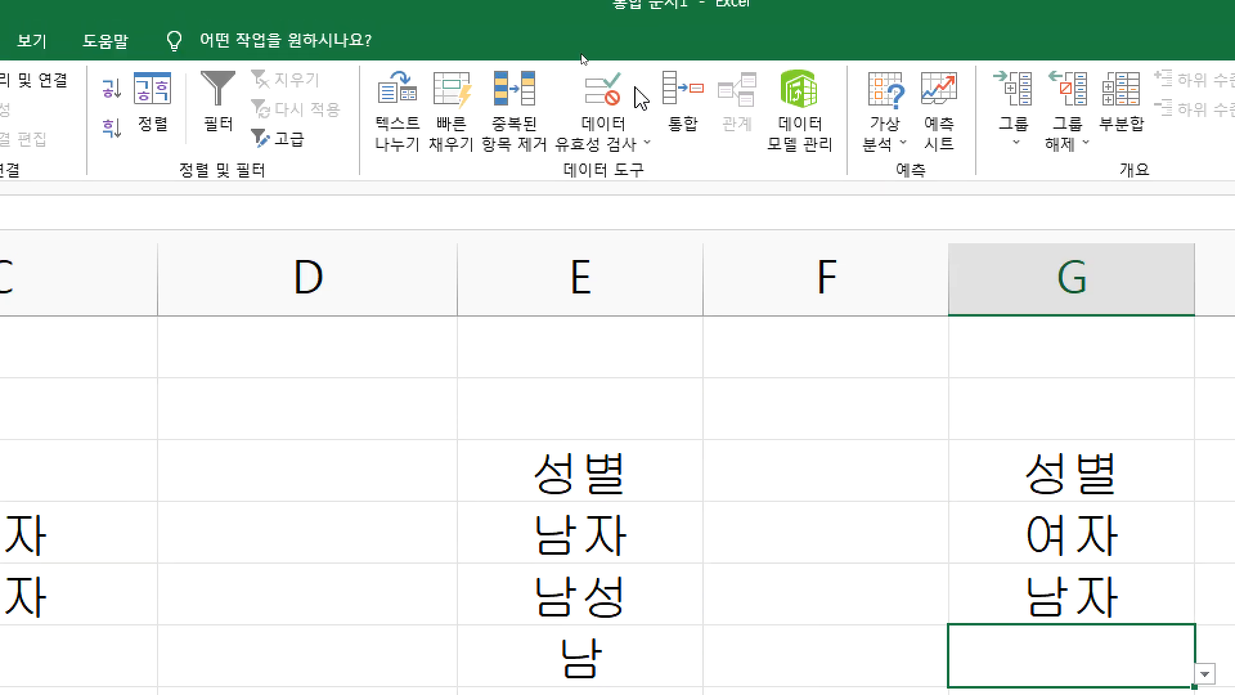
pyautogui.click(604, 98)
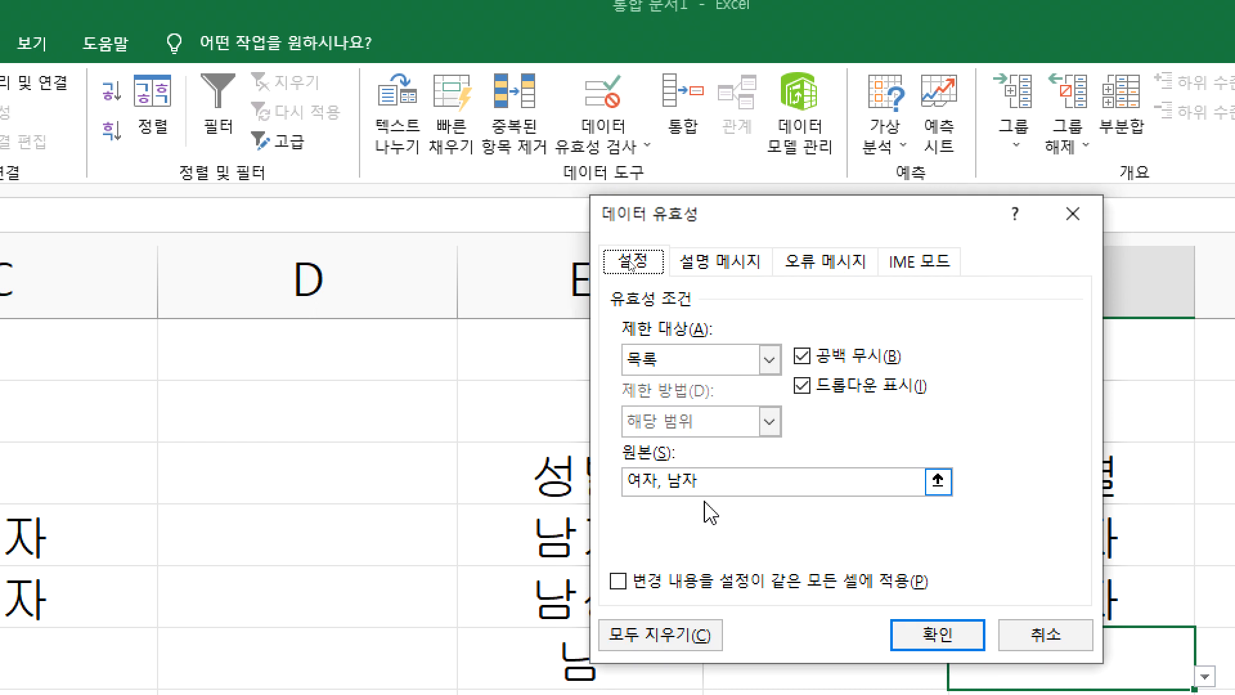
pyautogui.moveTo(714, 481); pyautogui.dragTo(477, 474)
pyautogui.press('BackSpace')
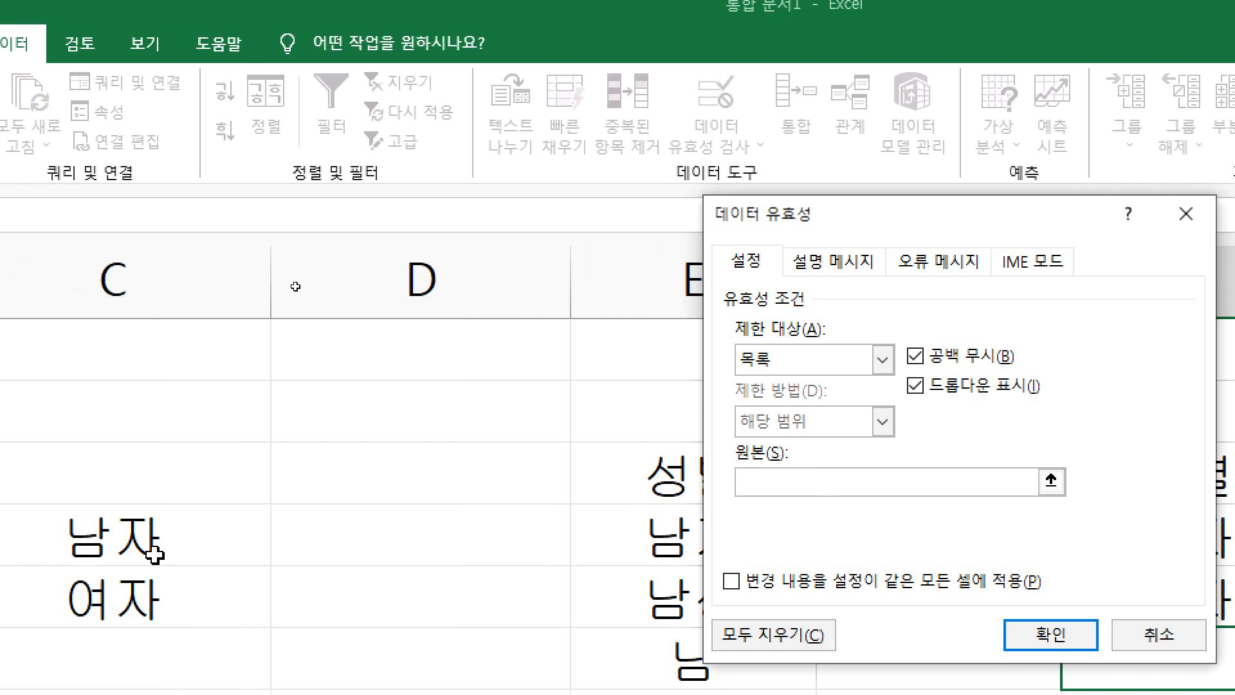
pyautogui.moveTo(32, 540); pyautogui.dragTo(36, 579)
pyautogui.moveTo(155, 579); pyautogui.dragTo(155, 580)
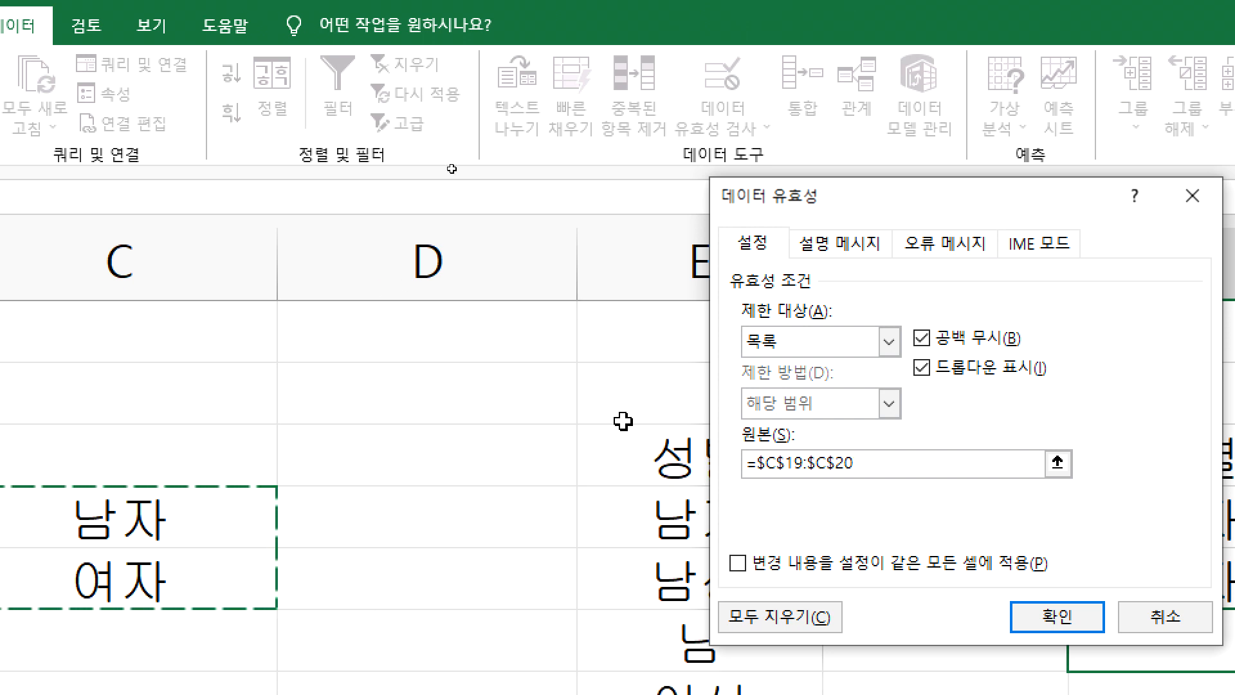
pyautogui.scroll(5, 175, 328)
pyautogui.scroll(-4, 198, 444)
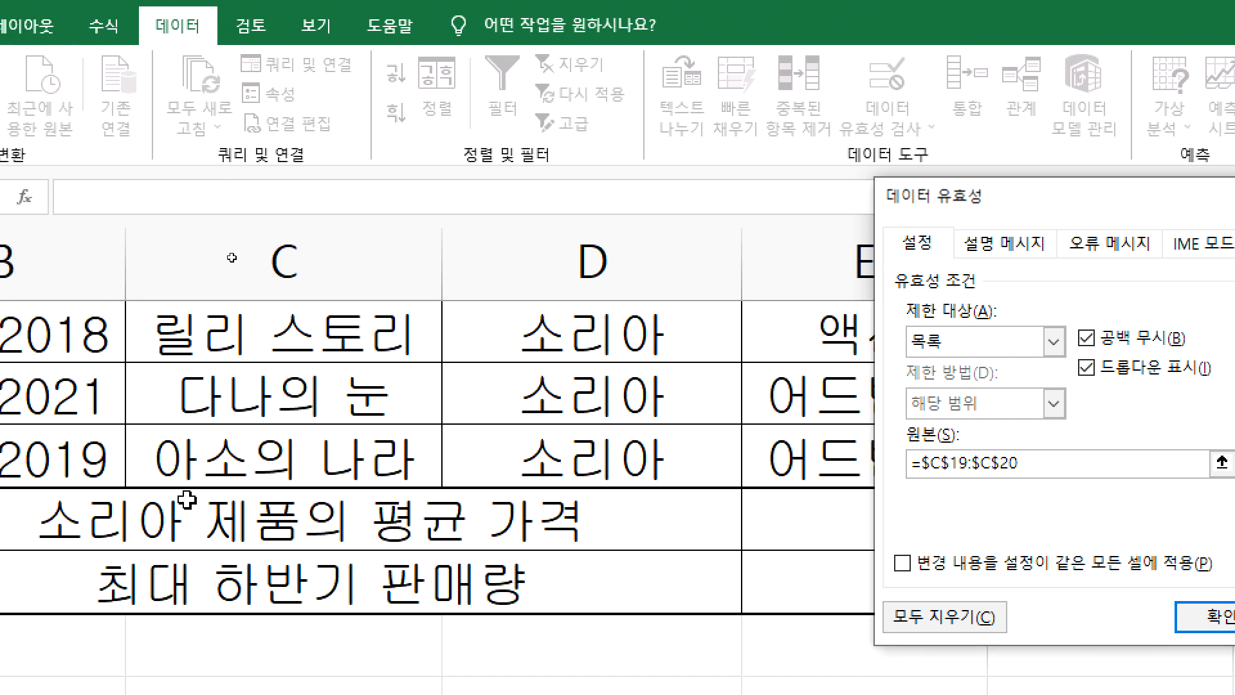
pyautogui.scroll(4, 182, 504)
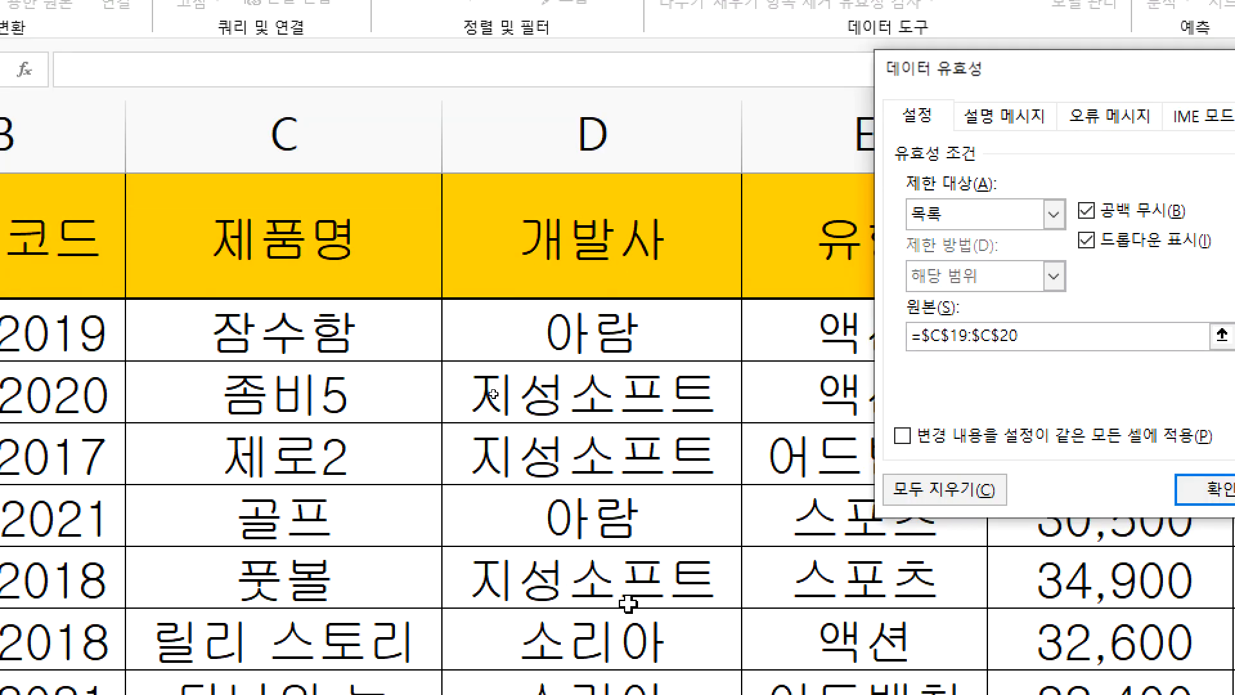
pyautogui.scroll(-3, 708, 498)
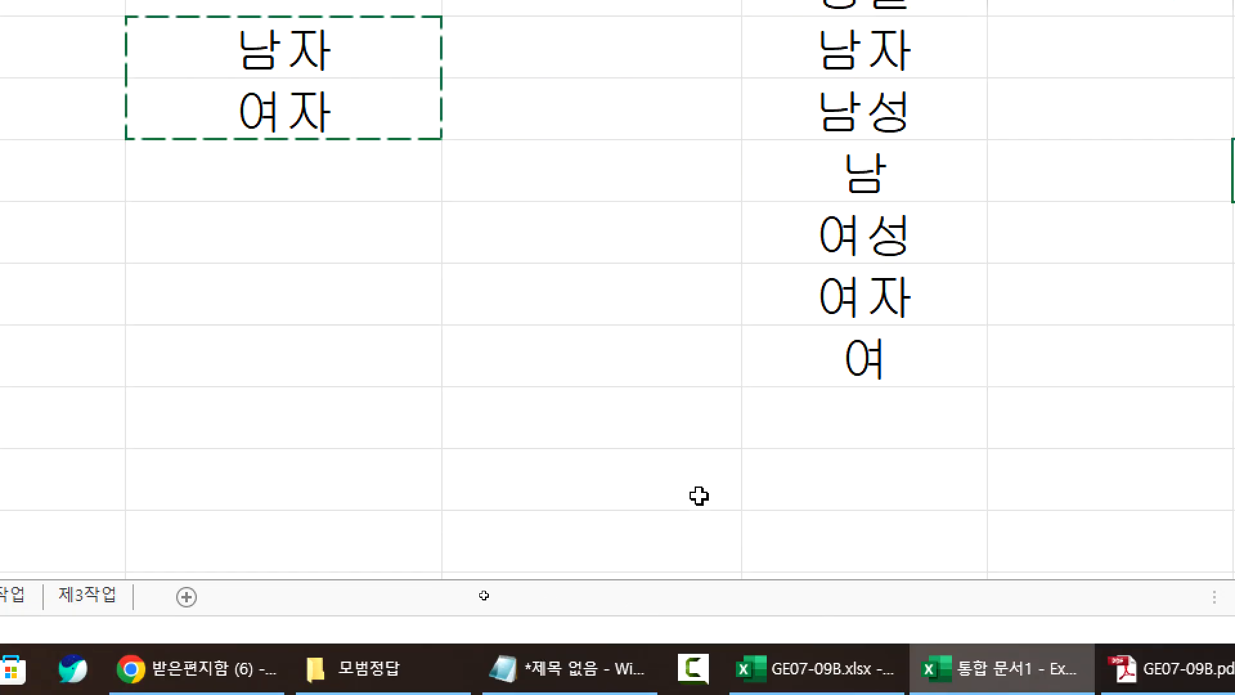
pyautogui.scroll(3, 900, 302)
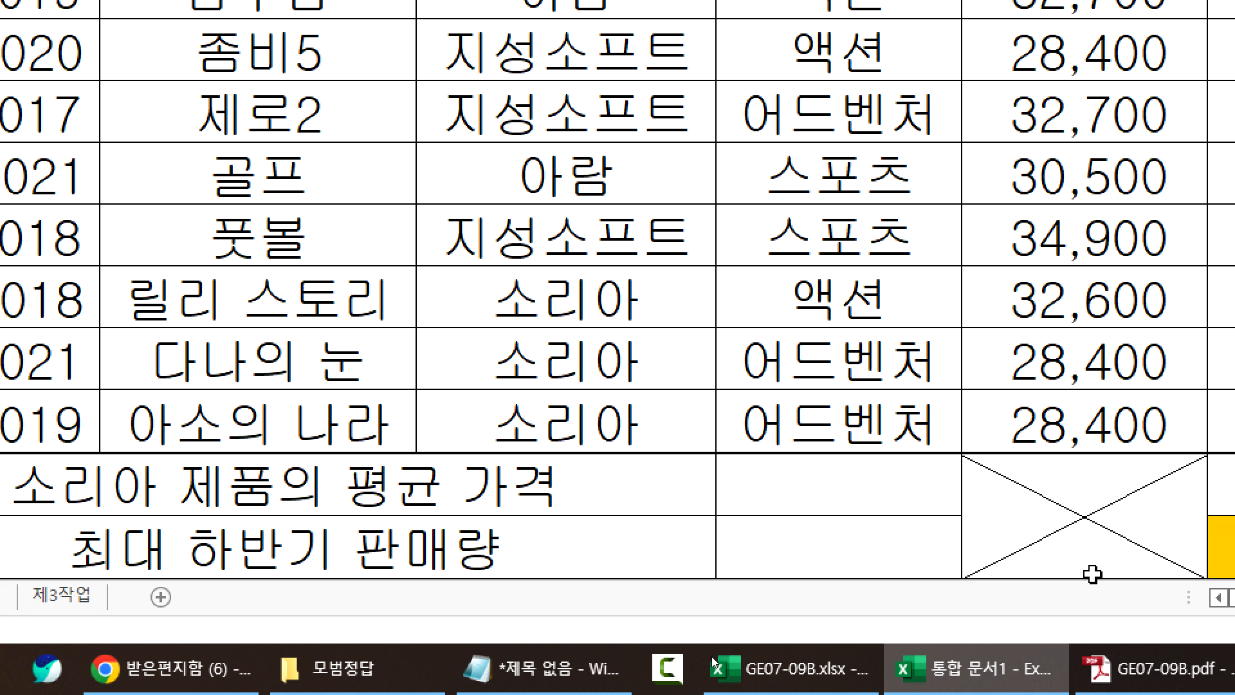
pyautogui.scroll(-3, 1137, 450)
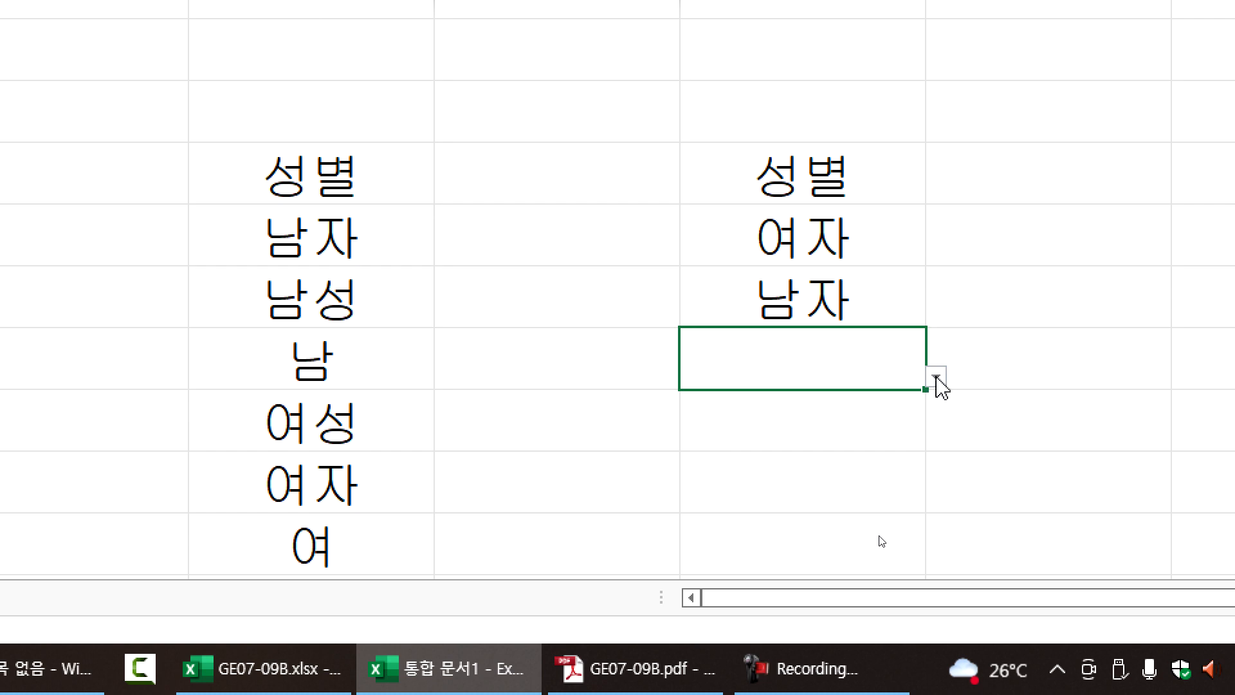
# Step: Choose 남자 for cell G21 from its drop-down list and try to enter 남성 directly in G22
pyautogui.hotkey('ctrl', 'c')
pyautogui.click(936, 377)
pyautogui.press('Escape')
pyautogui.hotkey('ctrl', 'd')
pyautogui.press('Down')
pyautogui.write('남성')
pyautogui.press('Return')
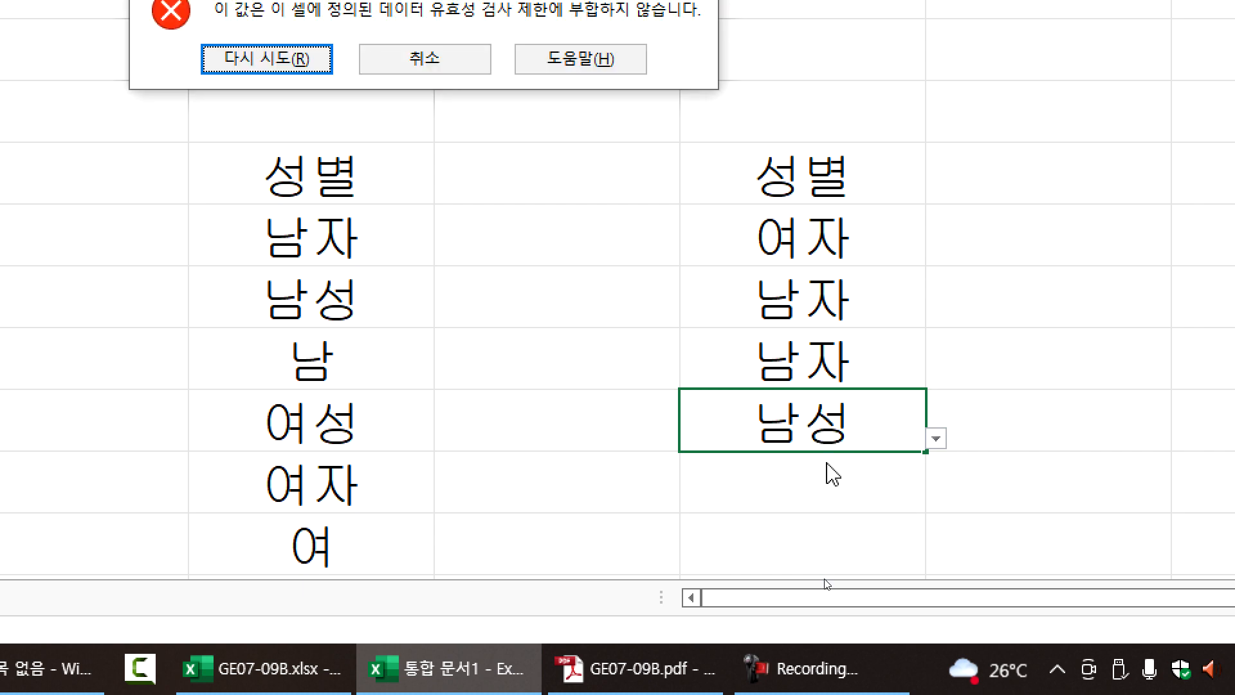
pyautogui.press('Escape')
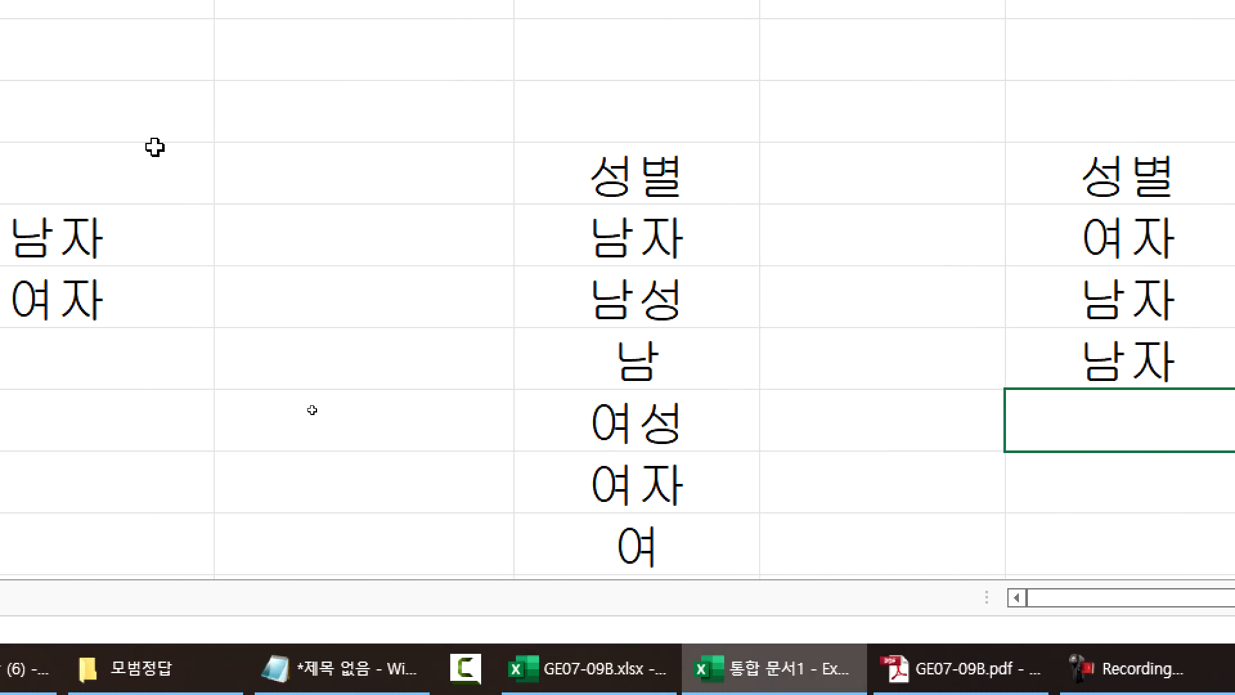
# Step: Clear the 성별 example contents from the rows below the sales table, down through row 28
pyautogui.moveTo(36, 166); pyautogui.dragTo(93, 525)
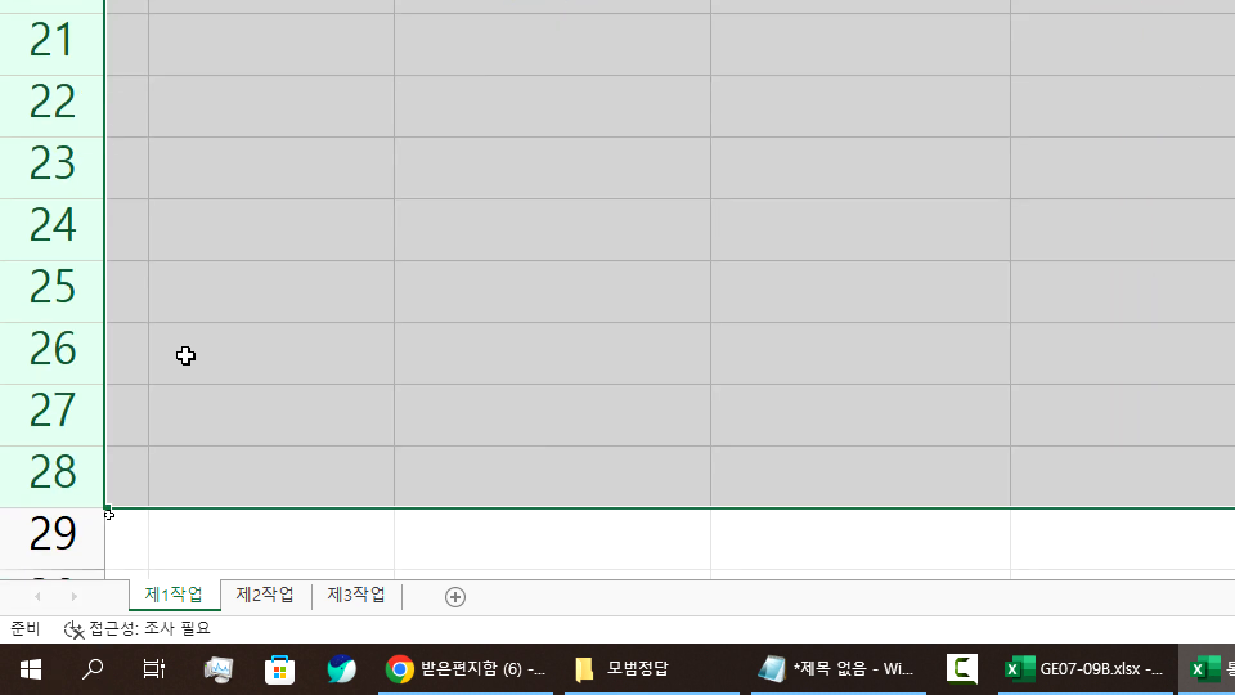
pyautogui.press('Delete')
pyautogui.click(402, 295)
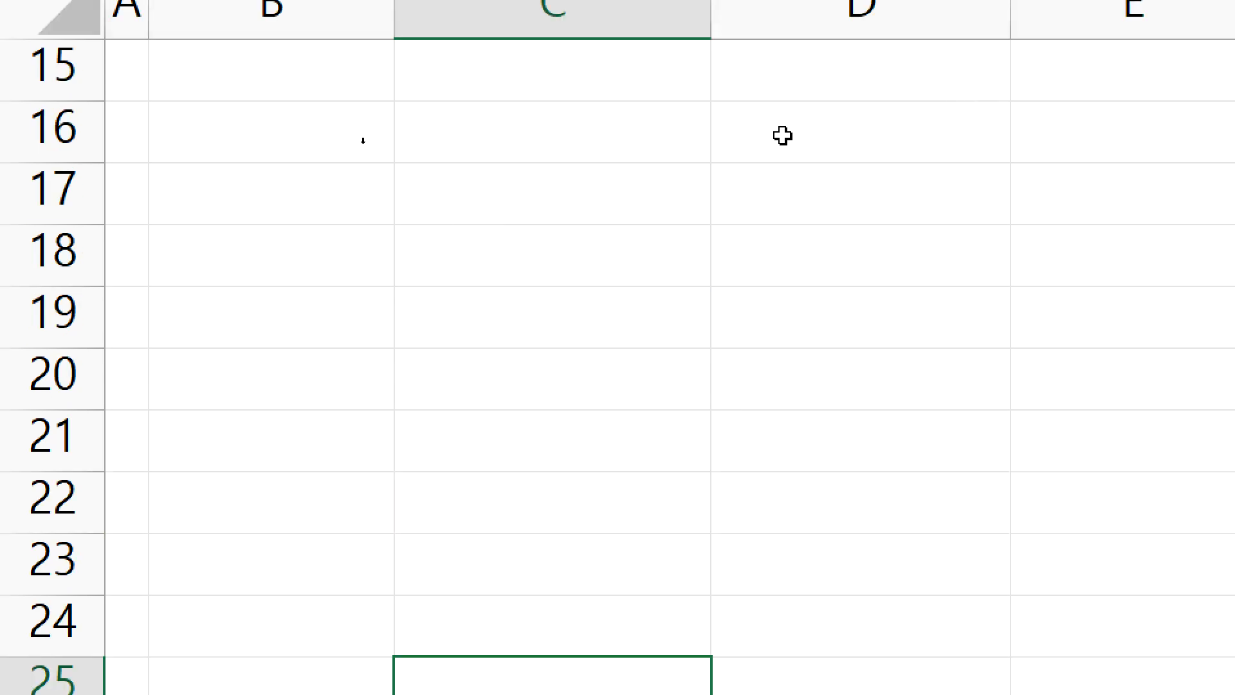
# Step: Compare the table's product name cell H14 with the output form in the exam PDF
pyautogui.scroll(5, 612, 518)
pyautogui.scroll(-2, 612, 518)
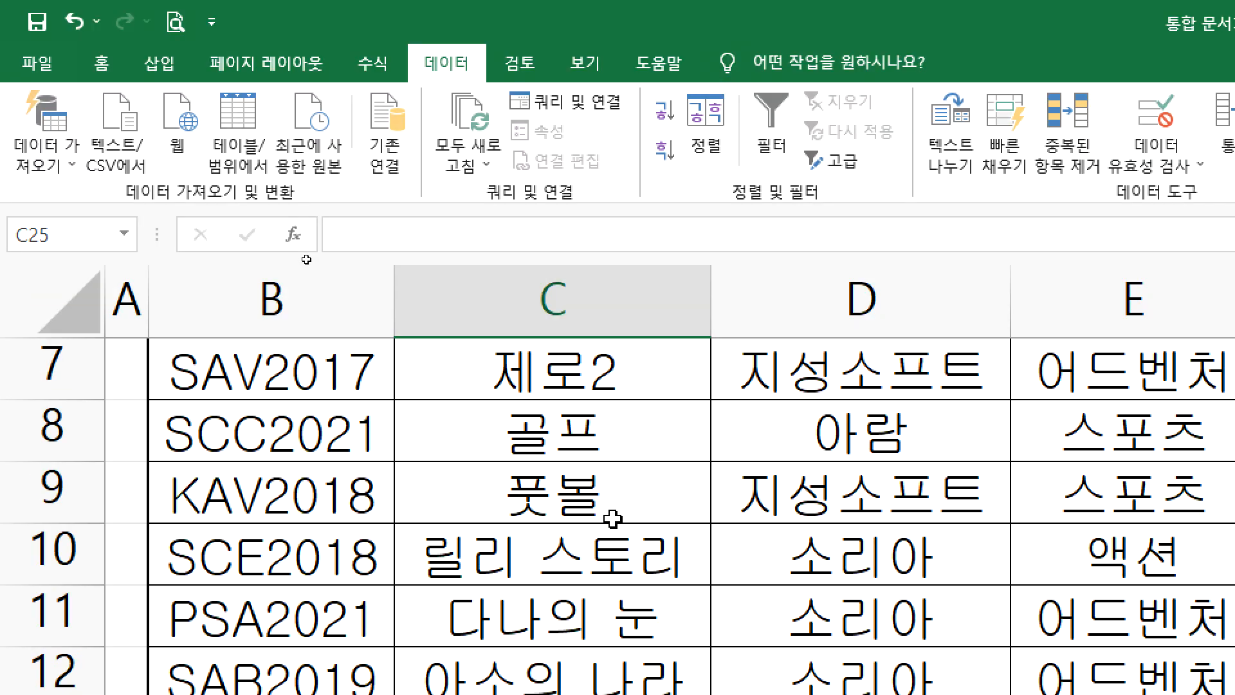
pyautogui.scroll(1, 612, 519)
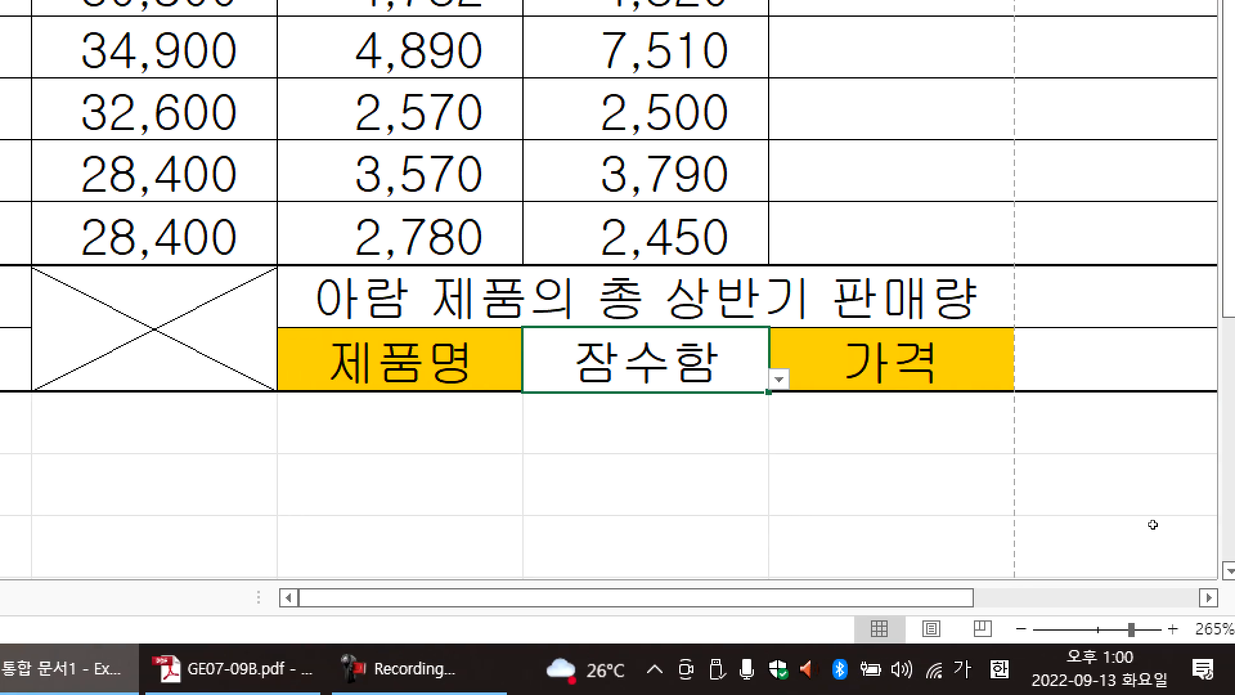
pyautogui.click(235, 668)
pyautogui.scroll(6, 760, 368)
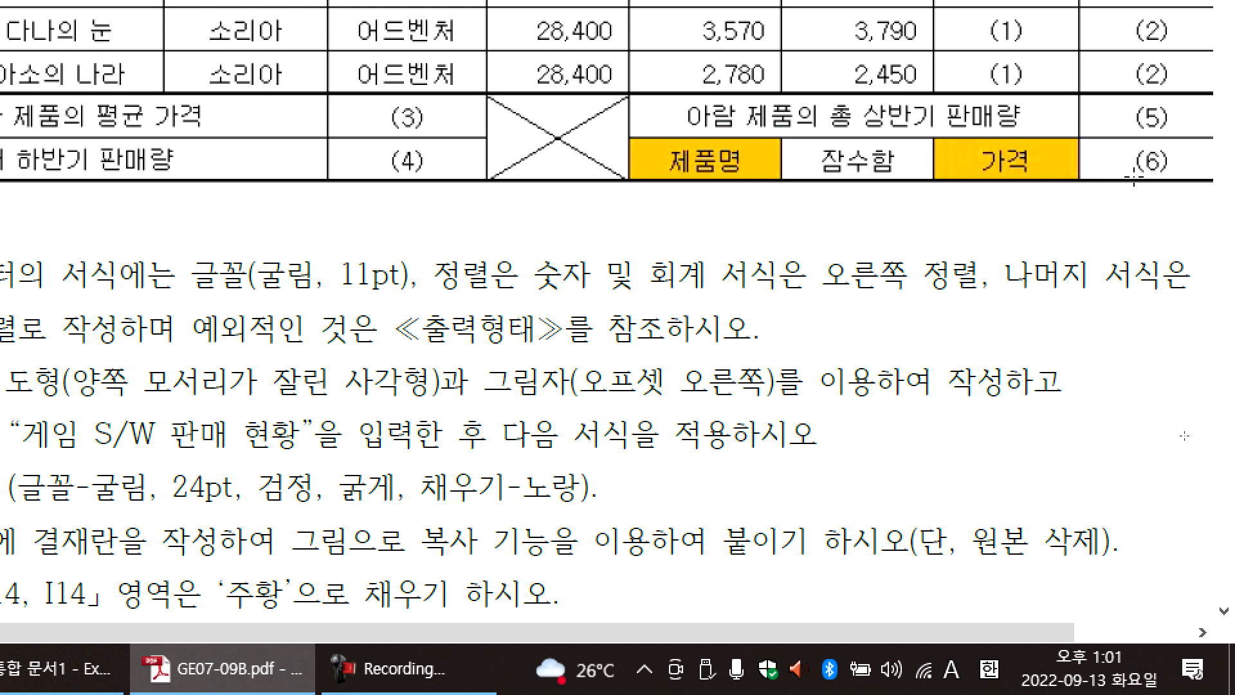
pyautogui.click(802, 141)
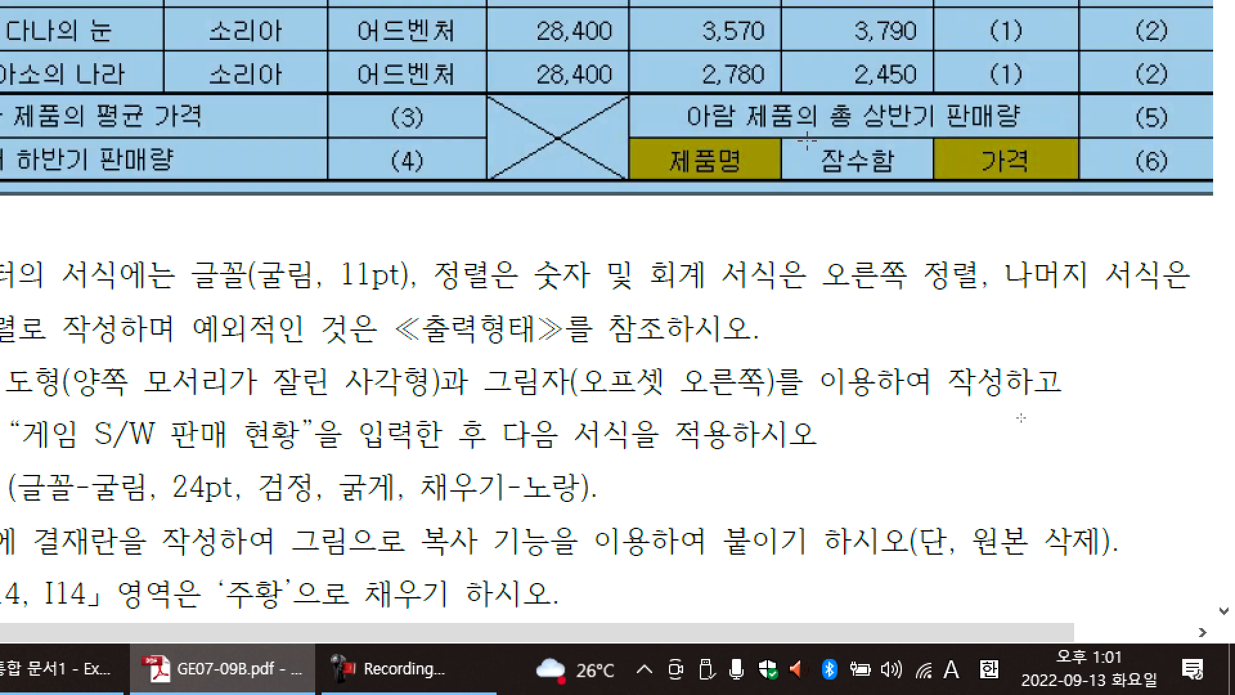
pyautogui.hotkey('alt', 'Tab')
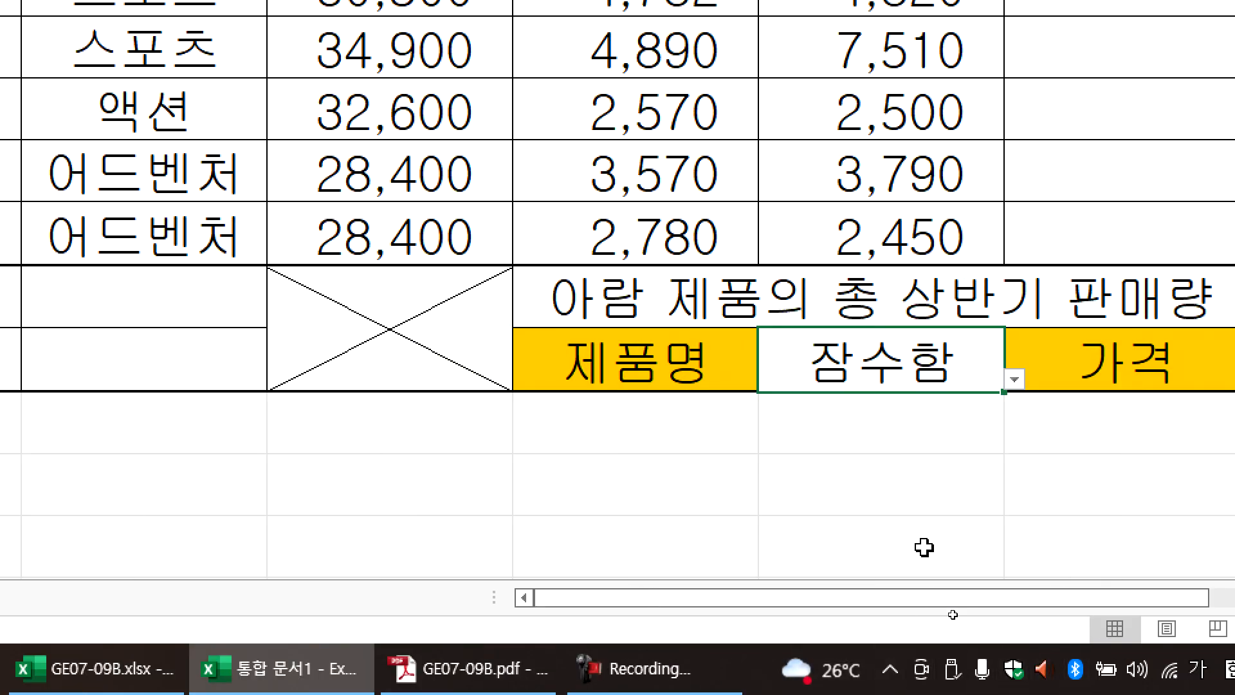
# Step: Enter the heading 직위 in an empty column G cell below the sales table
pyautogui.click(894, 537)
pyautogui.scroll(-2, 890, 540)
pyautogui.click(655, 287)
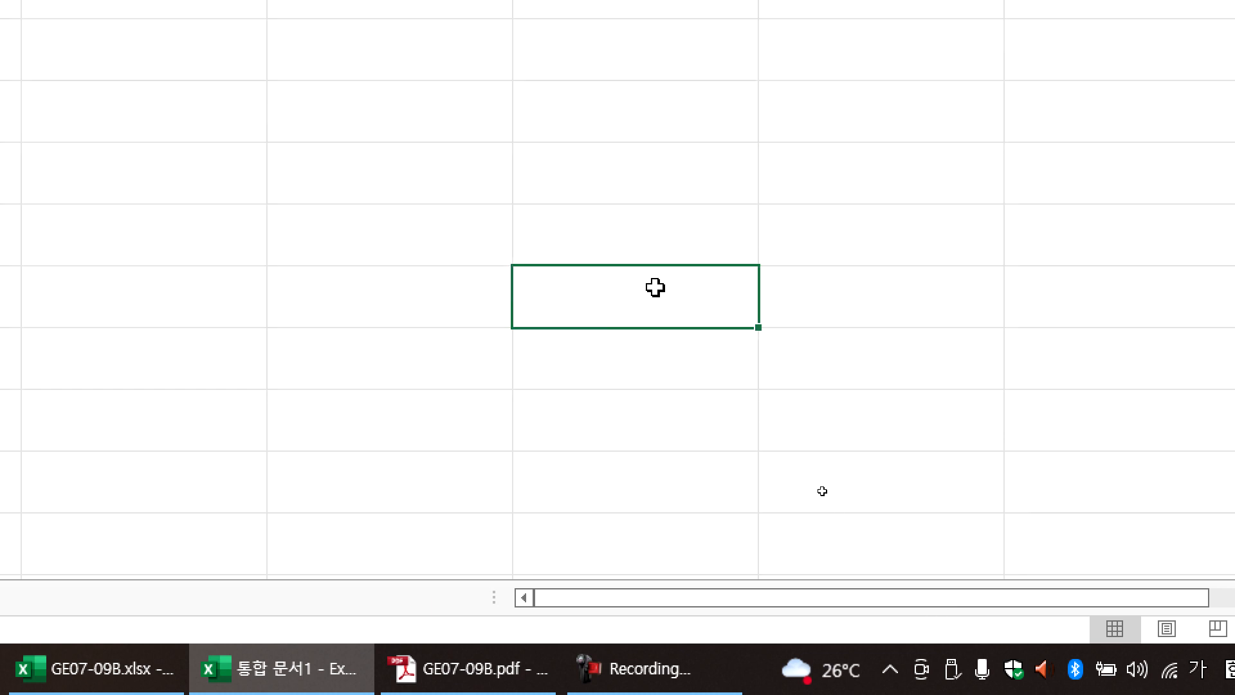
pyautogui.write('징우')
pyautogui.press('BackSpace')
pyautogui.press('BackSpace')
pyautogui.press('BackSpace')
pyautogui.write('직위')
pyautogui.press('Return')
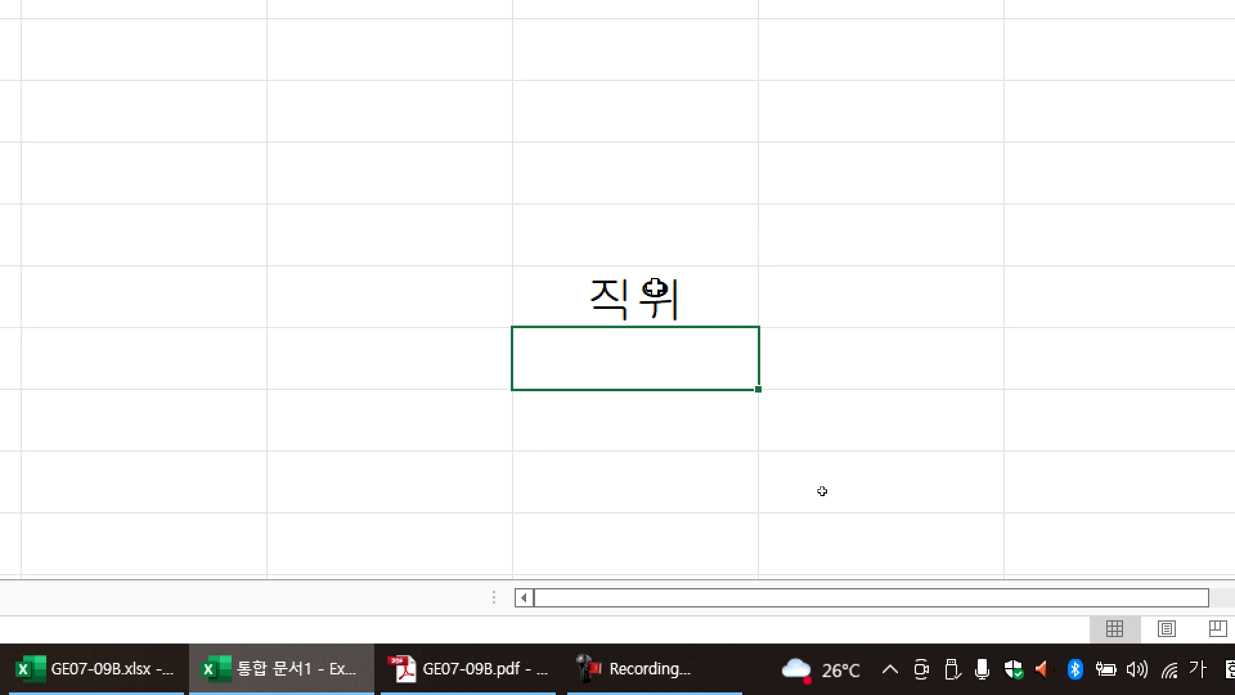
# Step: Enter the example positions 부장 and 차장 in the two cells beneath the 직위 heading
pyautogui.write('사장')
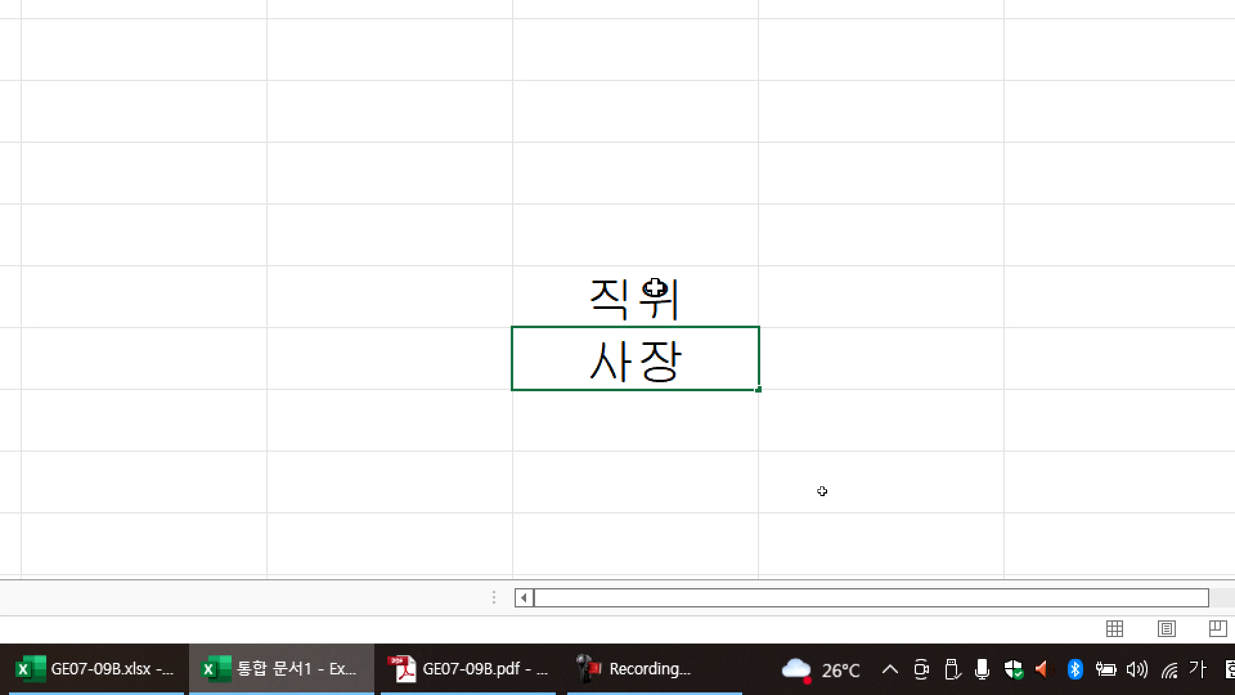
pyautogui.press('Escape')
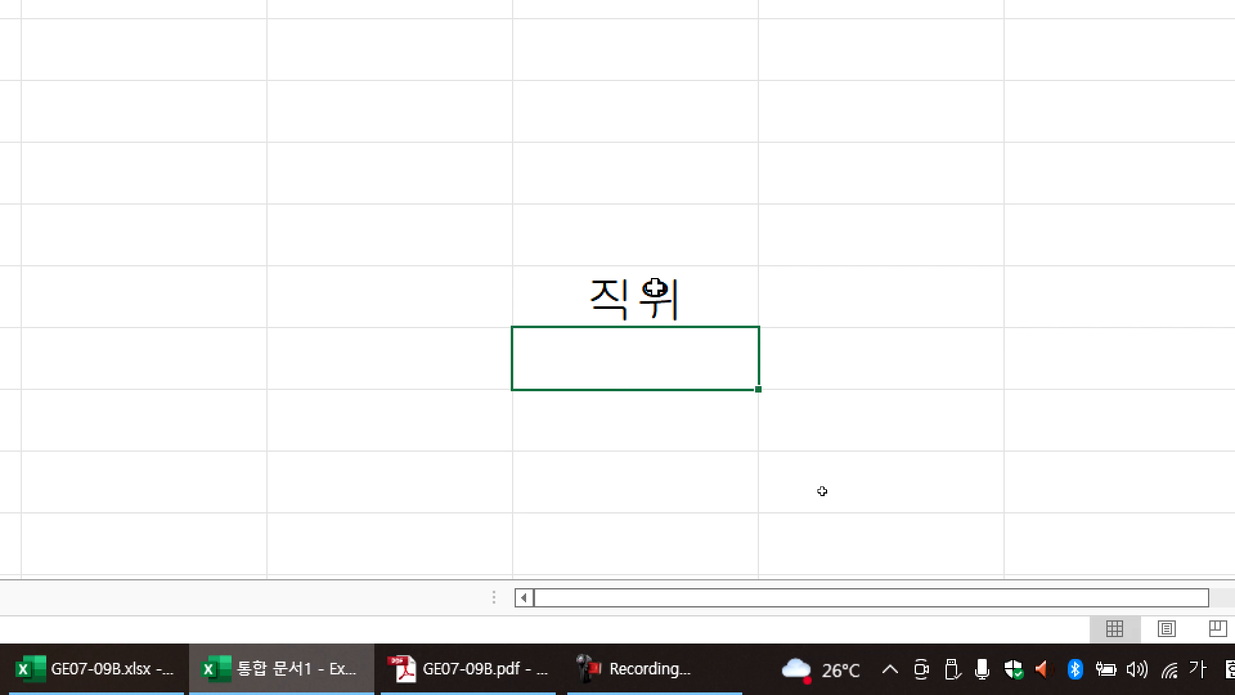
pyautogui.write('부장')
pyautogui.press('Return')
pyautogui.write('차장')
pyautogui.press('Return')
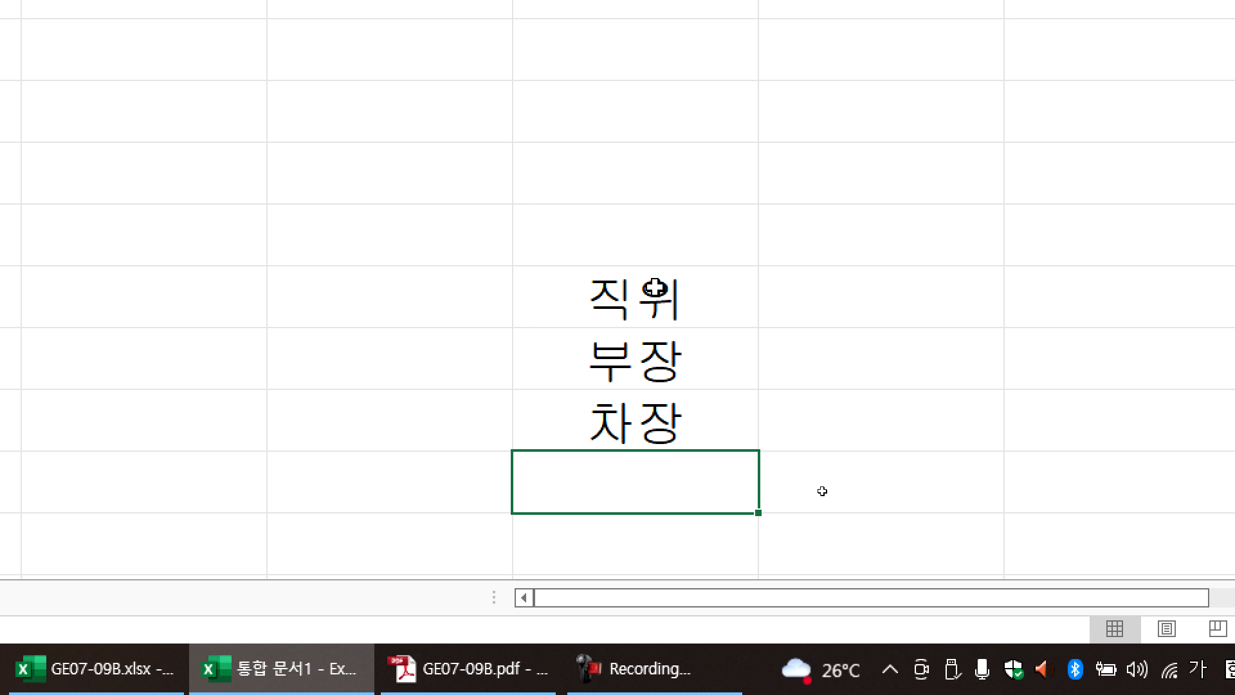
# Step: Clear the 직위 heading and the two example positions beneath it
pyautogui.moveTo(654, 288); pyautogui.dragTo(703, 416)
pyautogui.press('Delete')
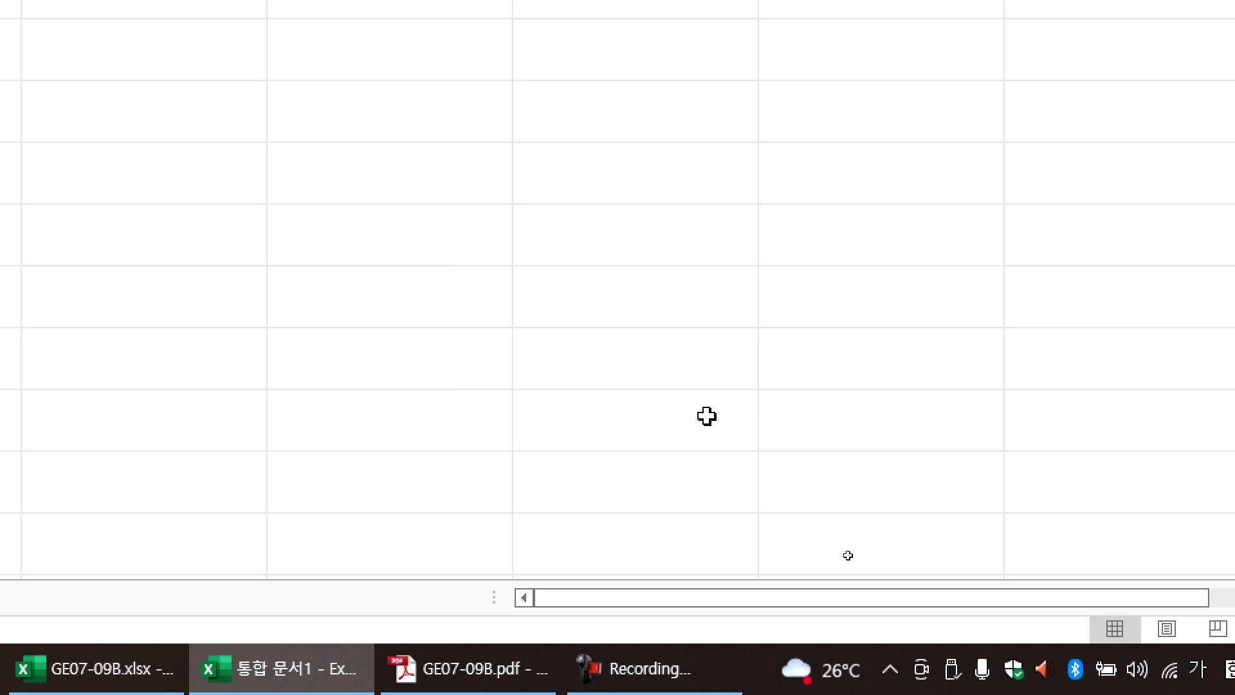
pyautogui.scroll(3, 706, 416)
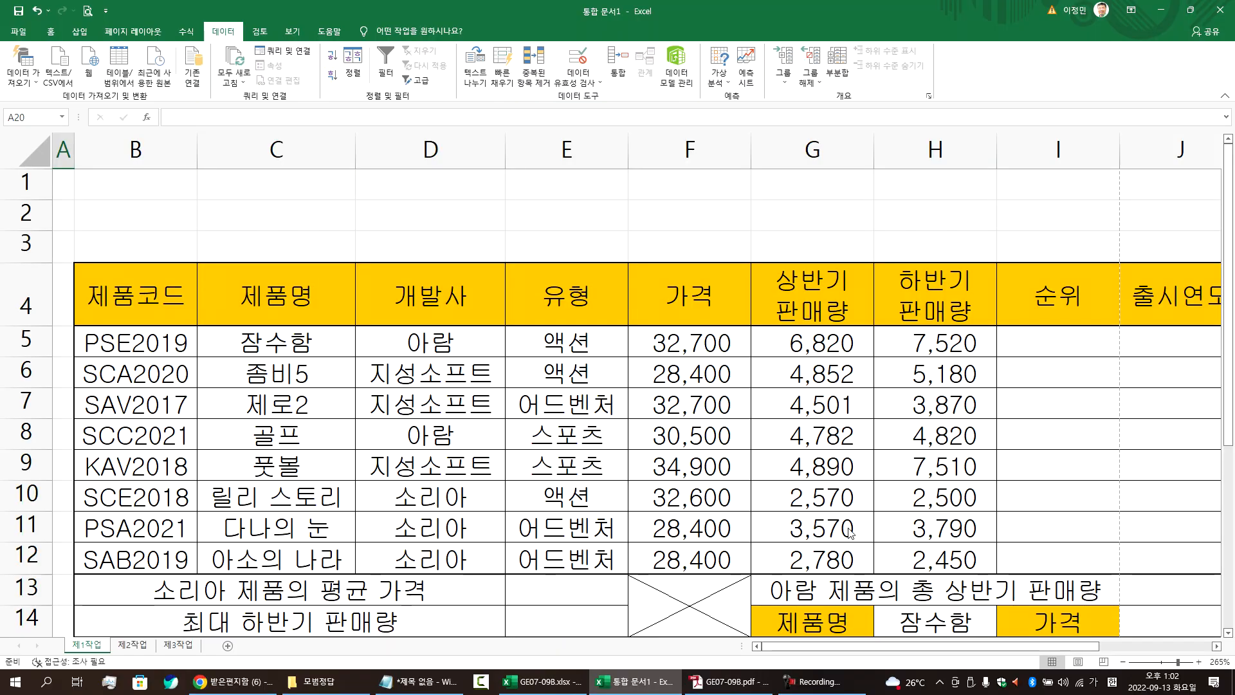
# Step: Switch to the exam PDF and review the conditions and the approval box (결재란) in the output form
pyautogui.hotkey('alt', 'Tab')
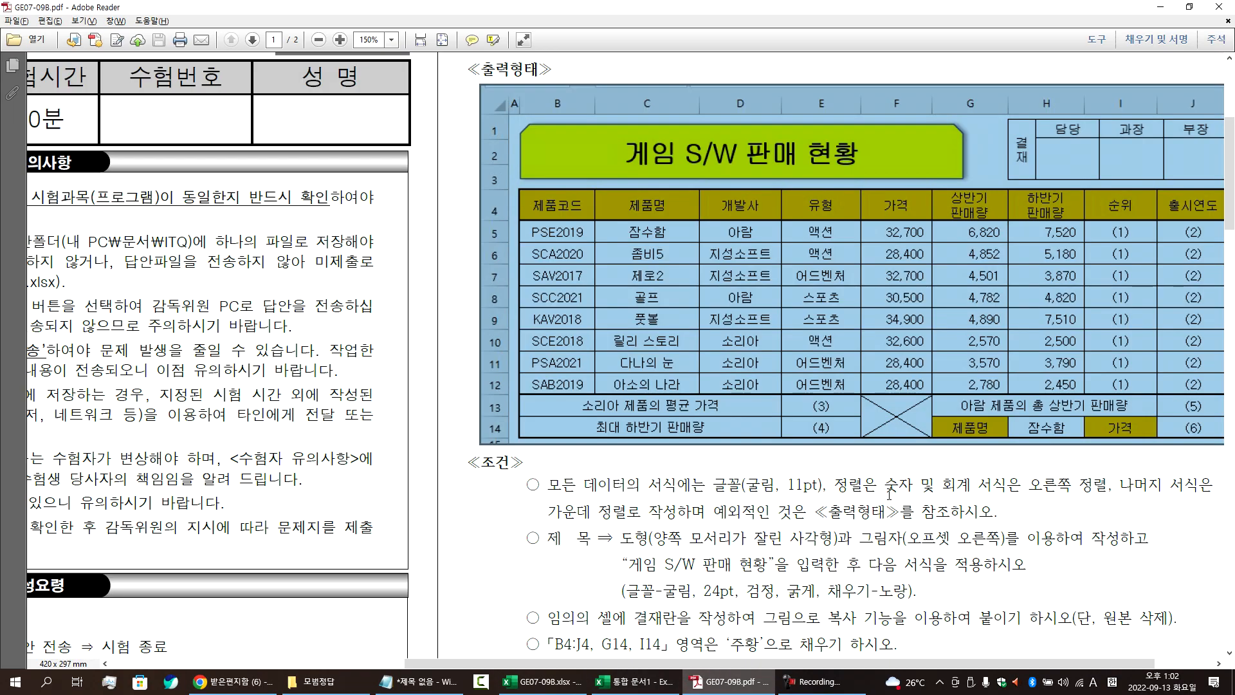
pyautogui.click(946, 494)
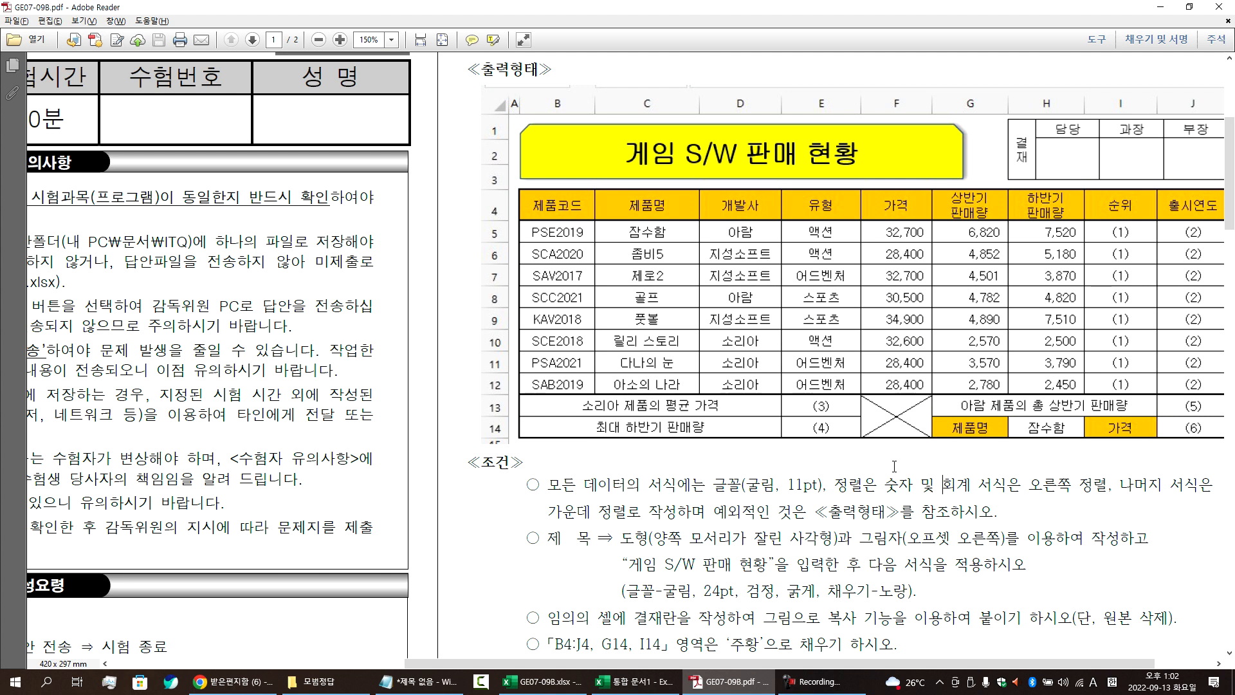
pyautogui.scroll(-4, 894, 465)
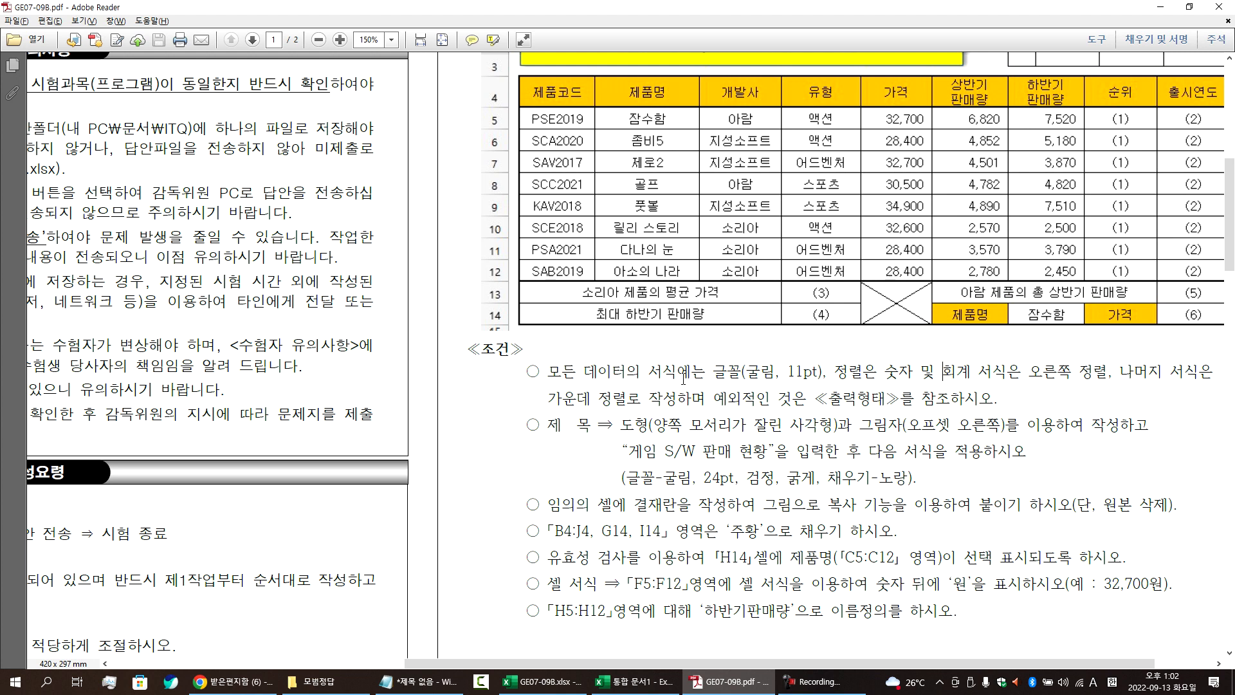
pyautogui.moveTo(894, 663); pyautogui.dragTo(953, 663)
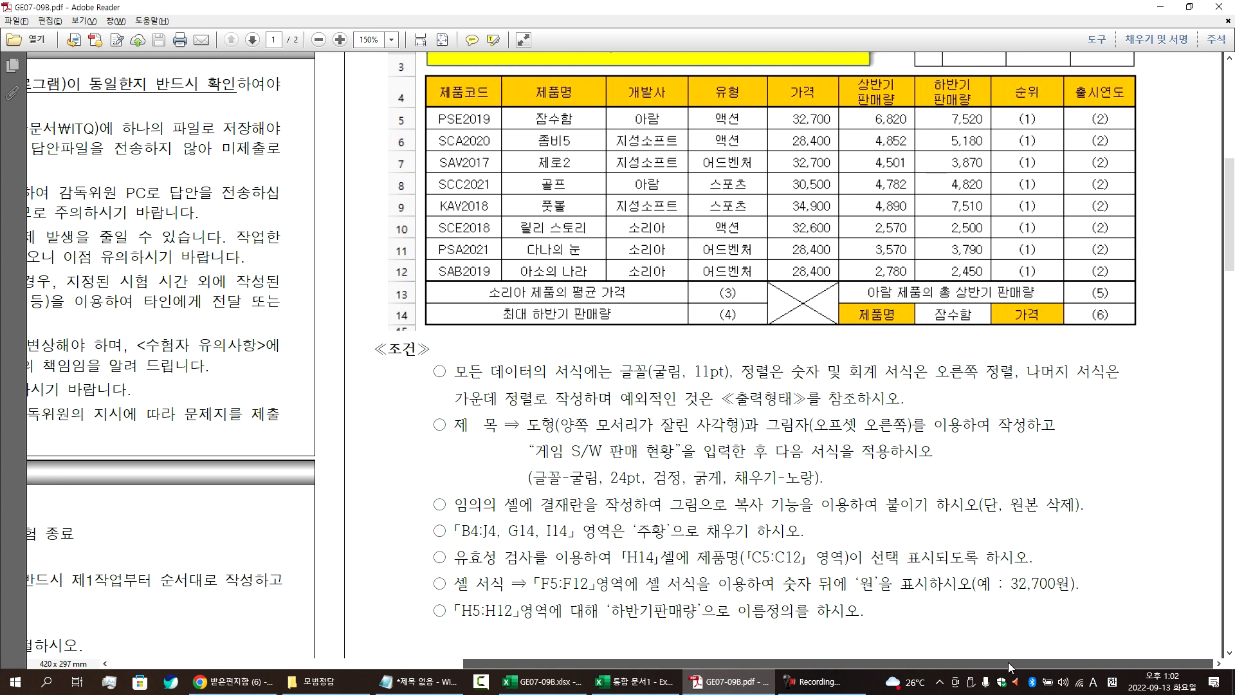
pyautogui.scroll(2, 594, 418)
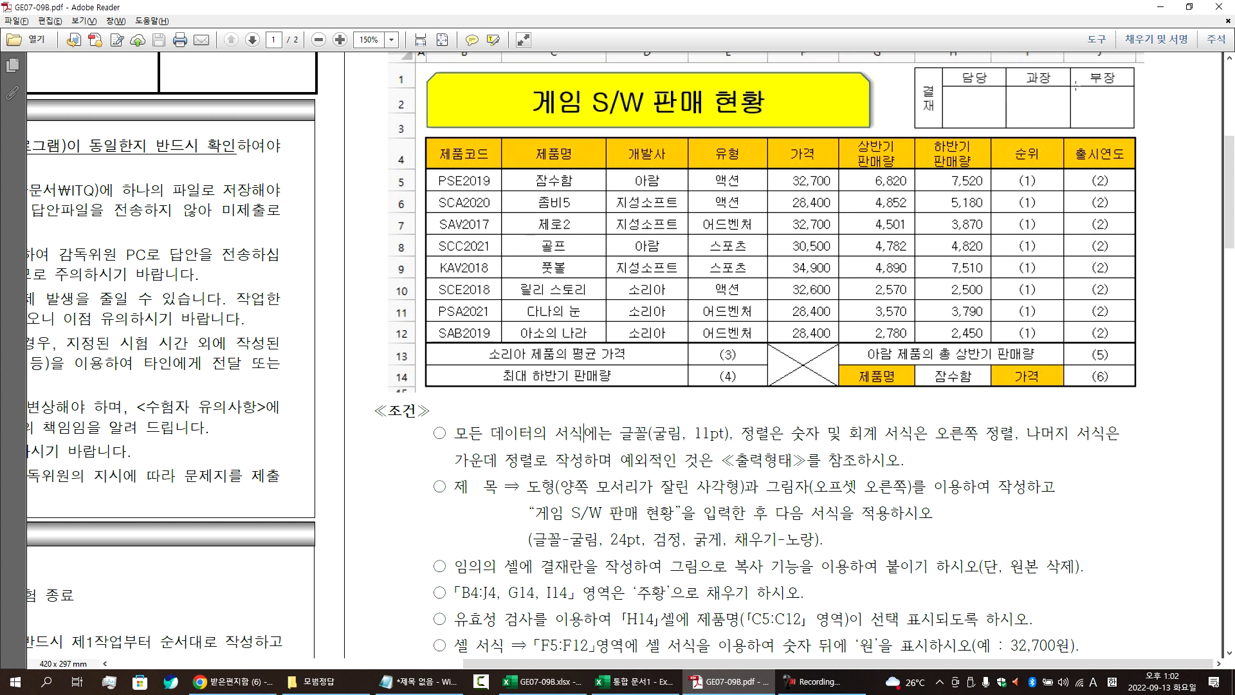
# Step: Switch back to the workbook and compare the empty cells beside the sales table with the approval box layout in the exam PDF
pyautogui.hotkey('alt', 'Tab')
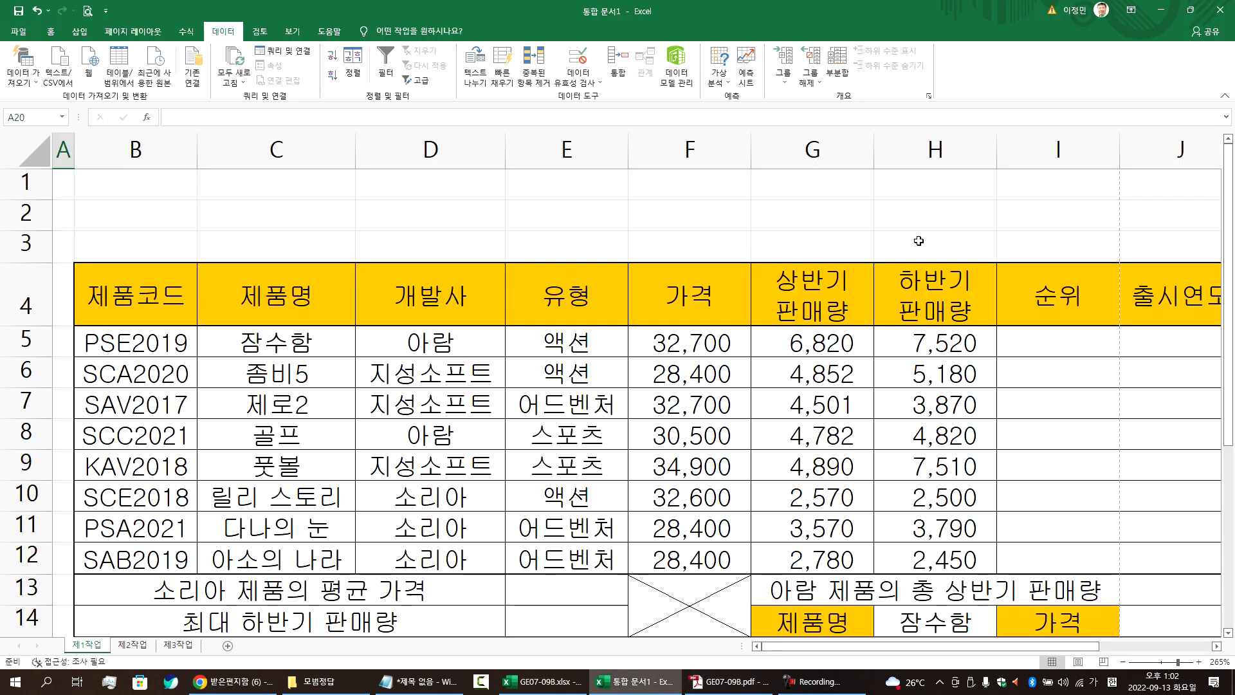
pyautogui.hscroll(3, 1071, 650)
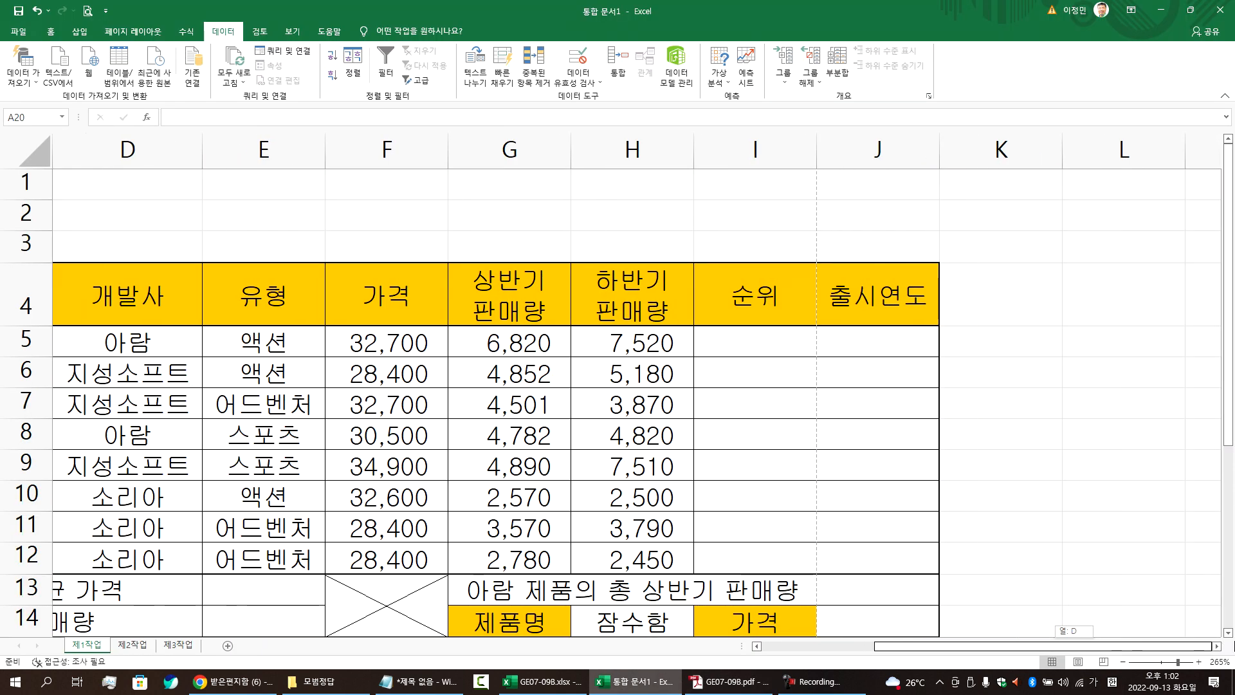
pyautogui.click(1010, 152)
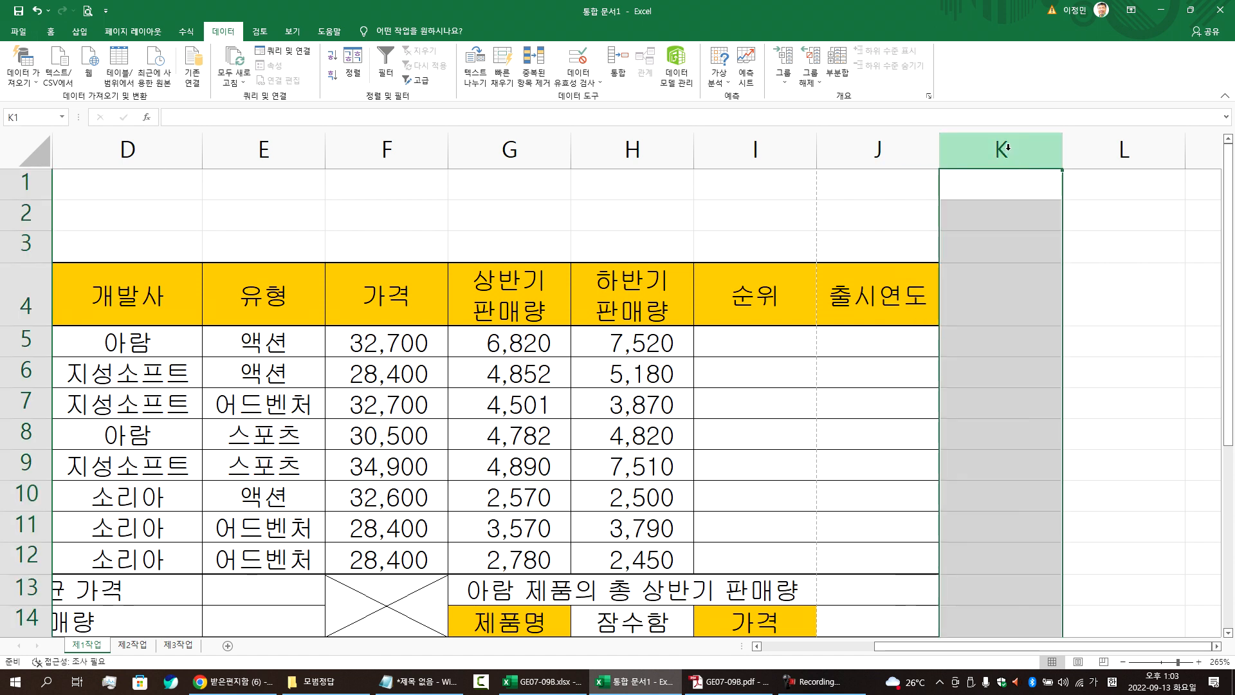
pyautogui.moveTo(1096, 239); pyautogui.dragTo(686, 287)
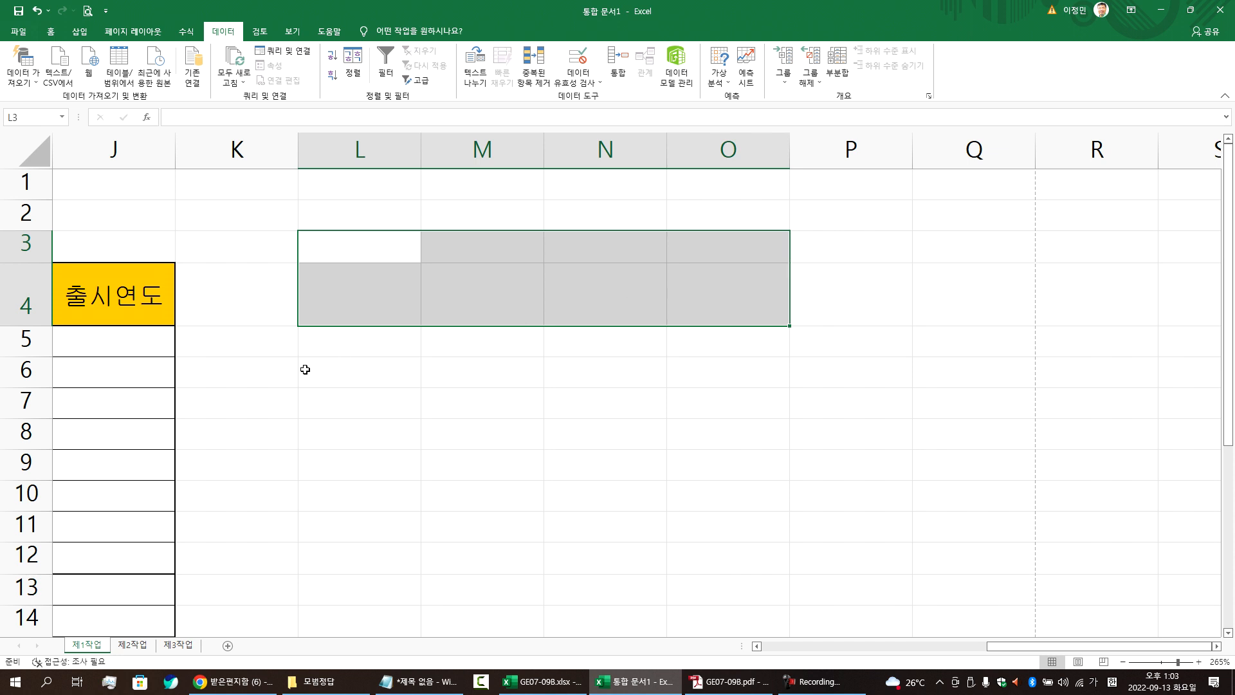
pyautogui.moveTo(239, 249); pyautogui.dragTo(611, 279)
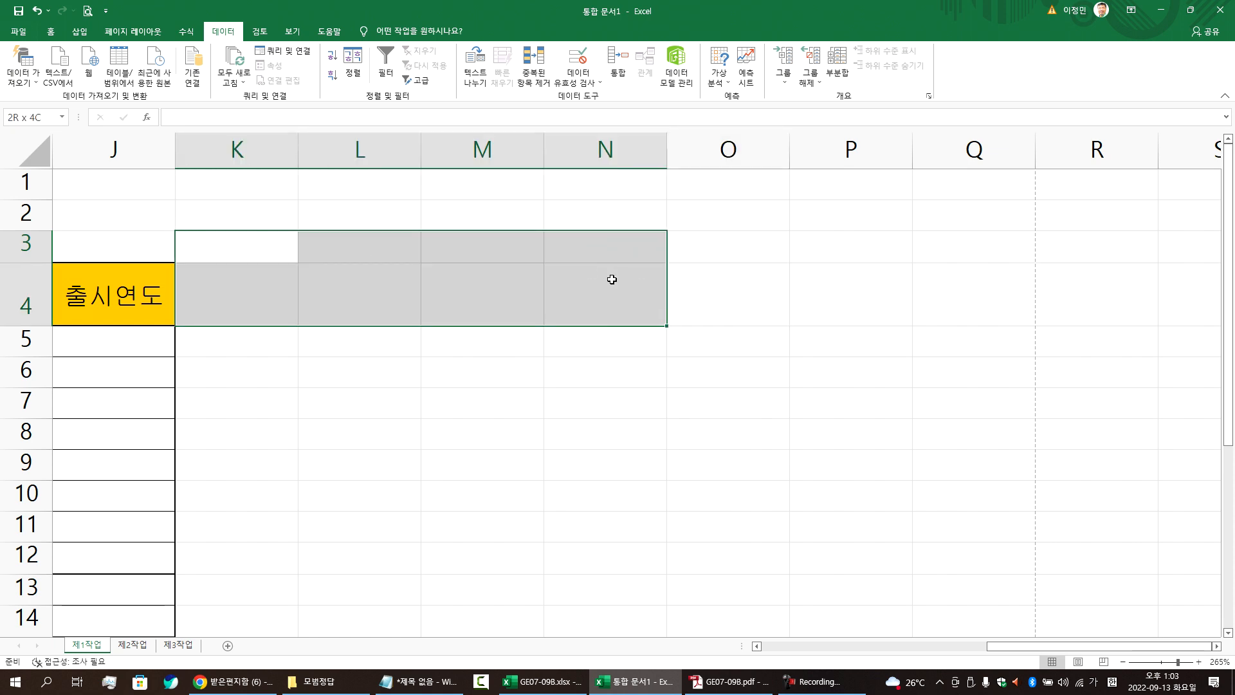
pyautogui.moveTo(612, 279); pyautogui.dragTo(612, 279)
pyautogui.hotkey('alt', 'Tab')
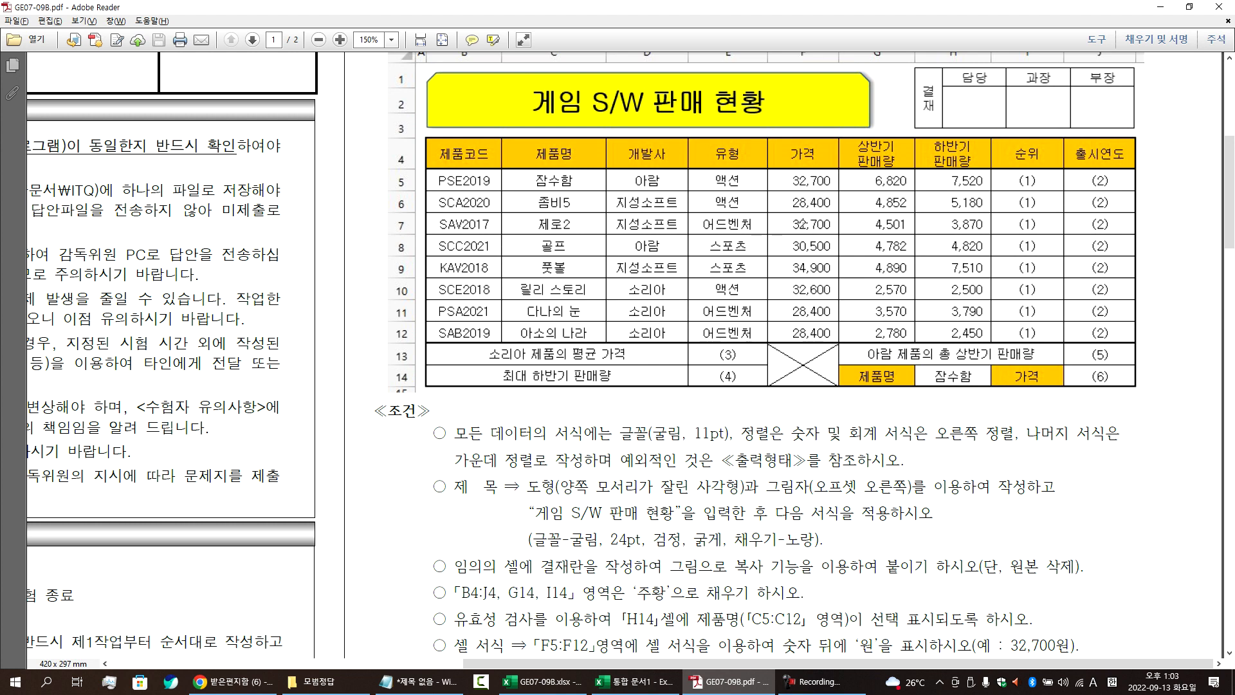
pyautogui.hotkey('alt', 'Tab')
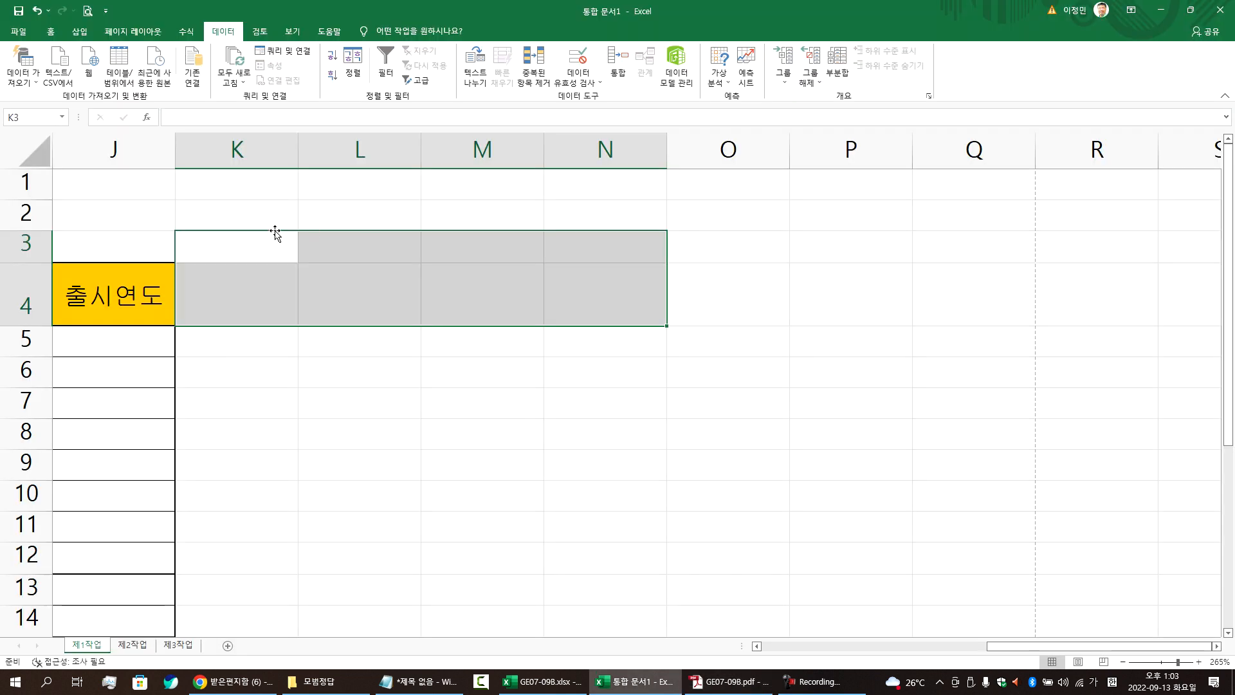
# Step: Apply all borders to the empty range L3:O4, leaving column K as a gap beside the sales table
pyautogui.moveTo(316, 237); pyautogui.dragTo(678, 303)
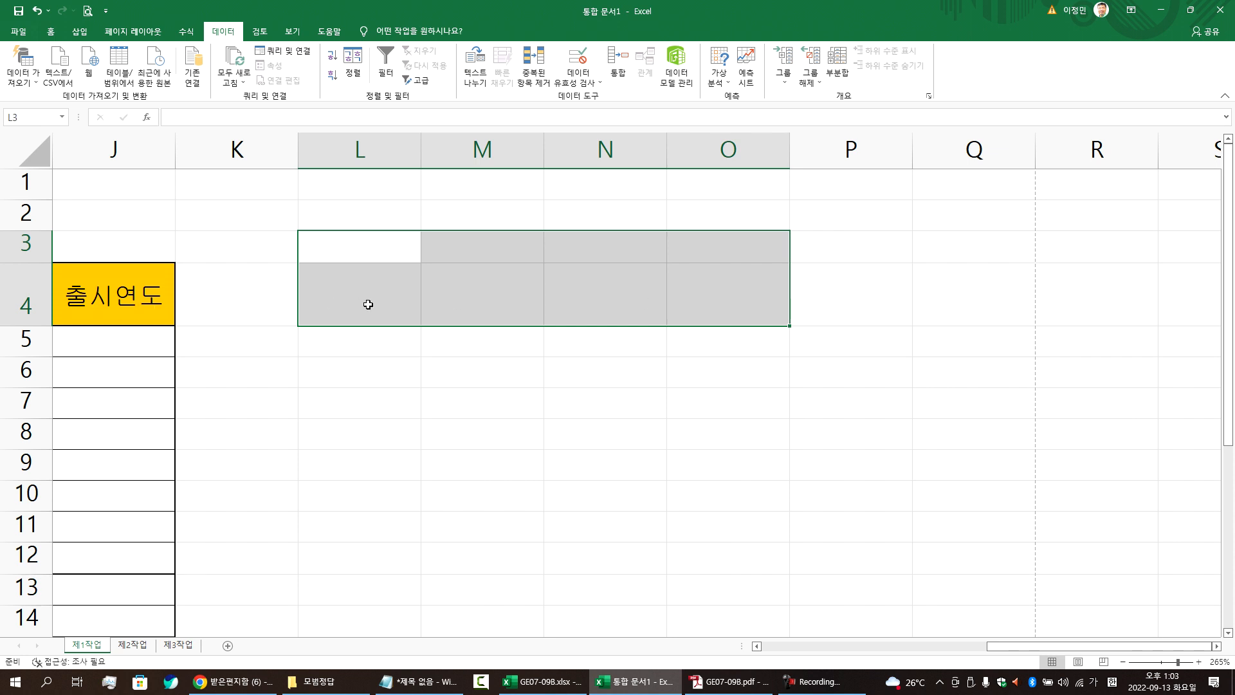
pyautogui.click(239, 151)
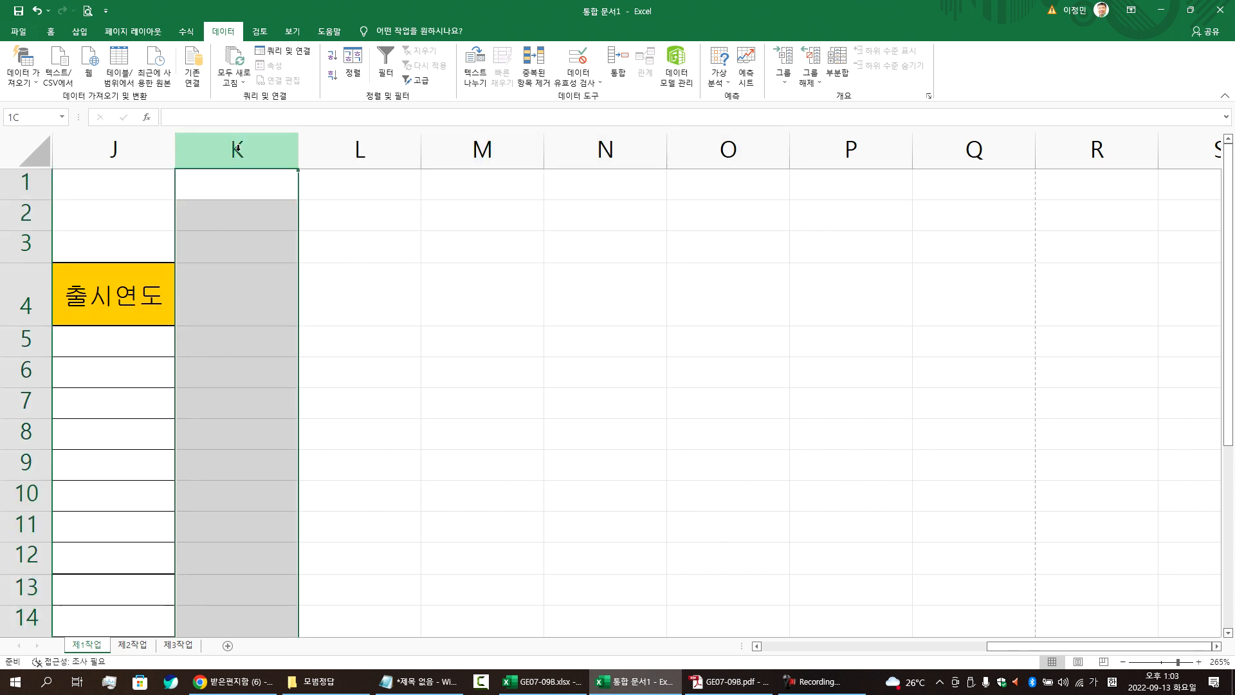
pyautogui.click(329, 241)
pyautogui.moveTo(330, 243); pyautogui.dragTo(337, 293)
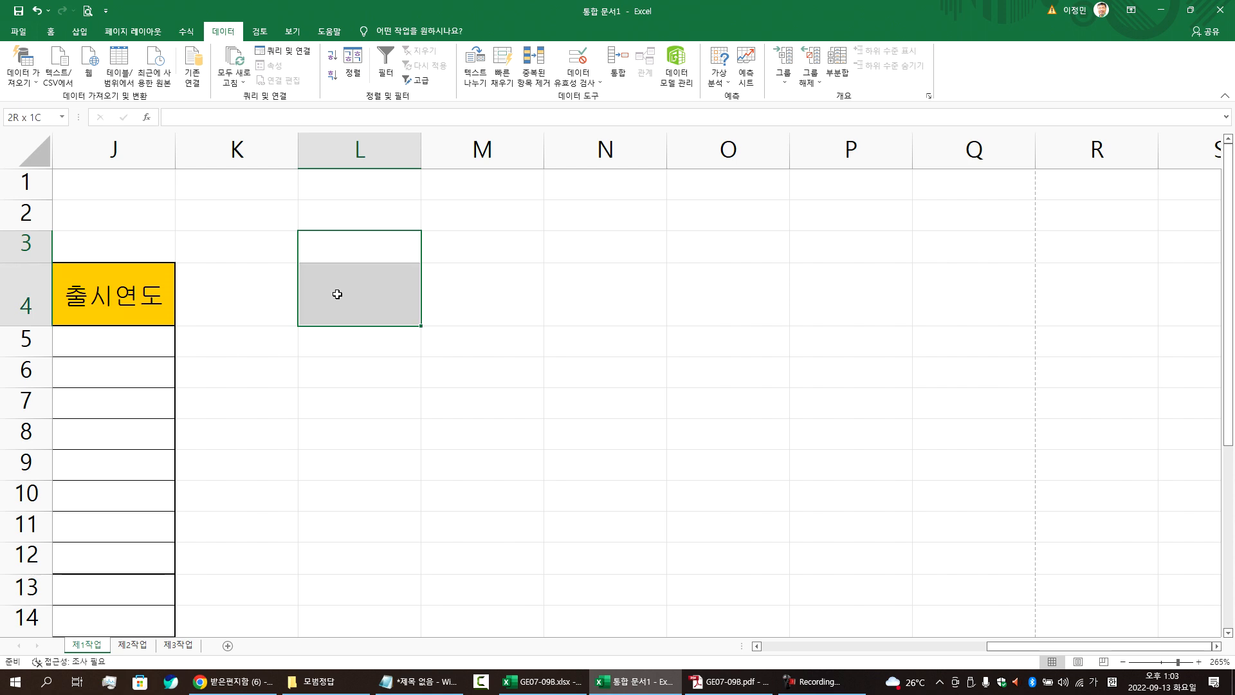
pyautogui.moveTo(337, 294); pyautogui.dragTo(695, 294)
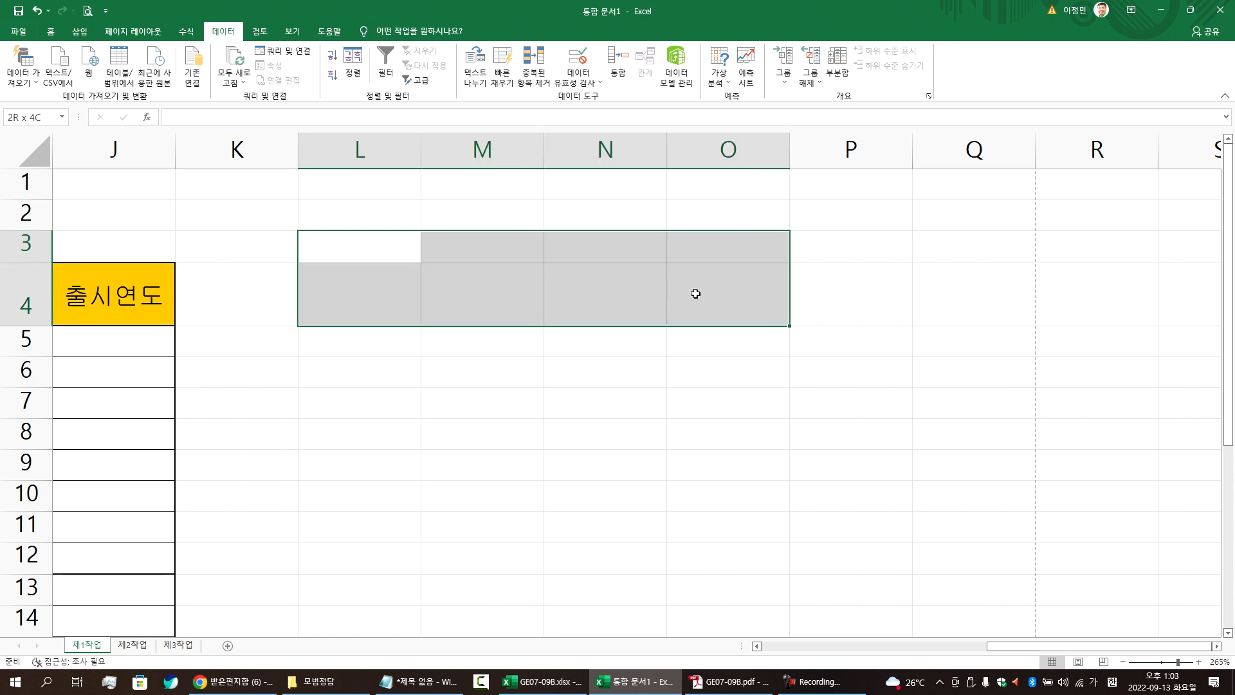
pyautogui.hotkey('alt', 'Tab')
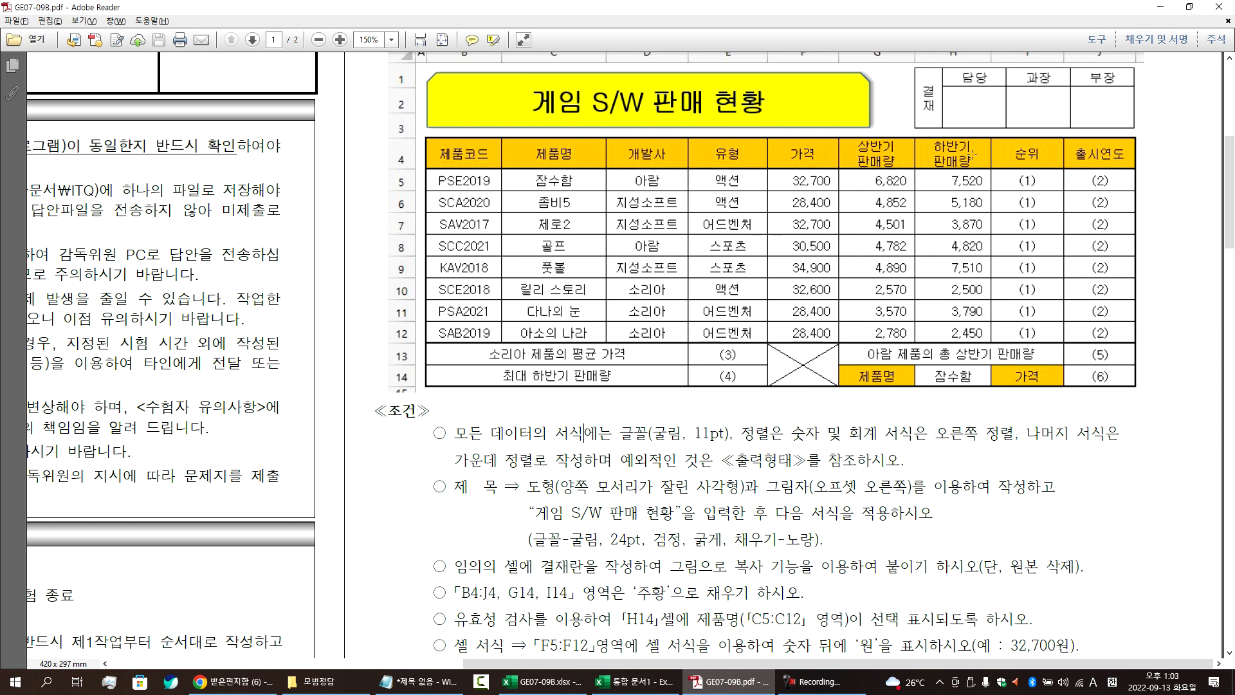
pyautogui.hotkey('alt', 'Tab')
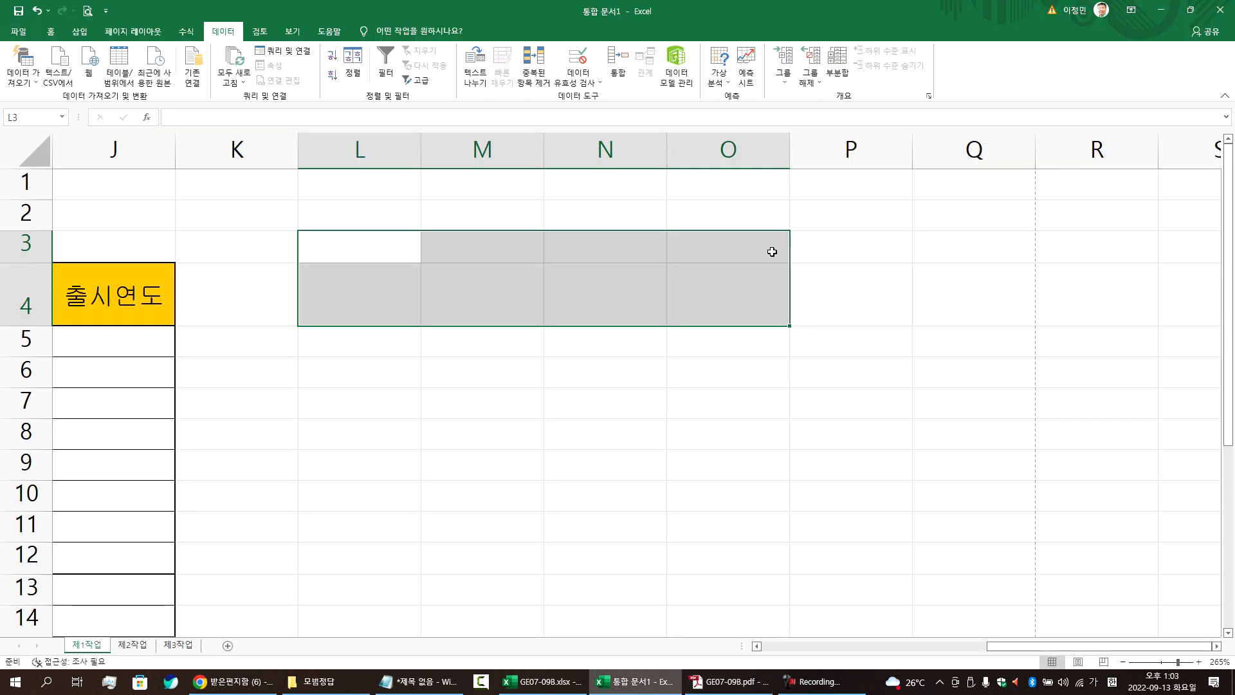
pyautogui.click(56, 36)
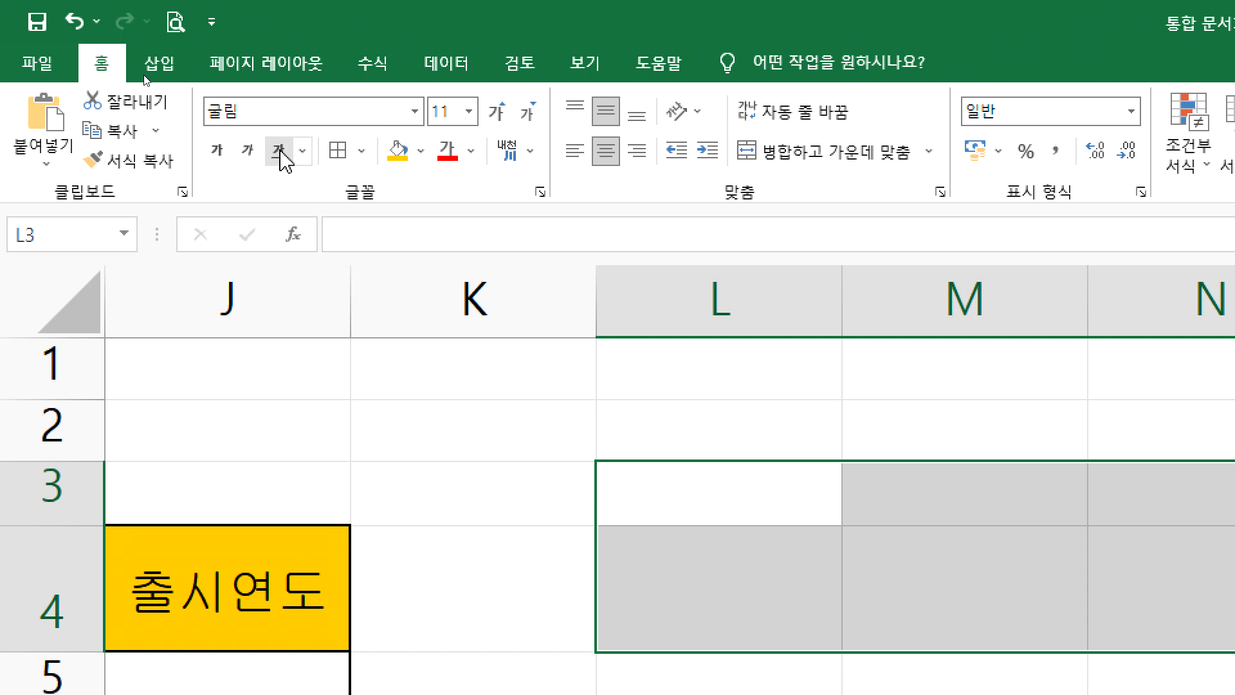
pyautogui.click(362, 151)
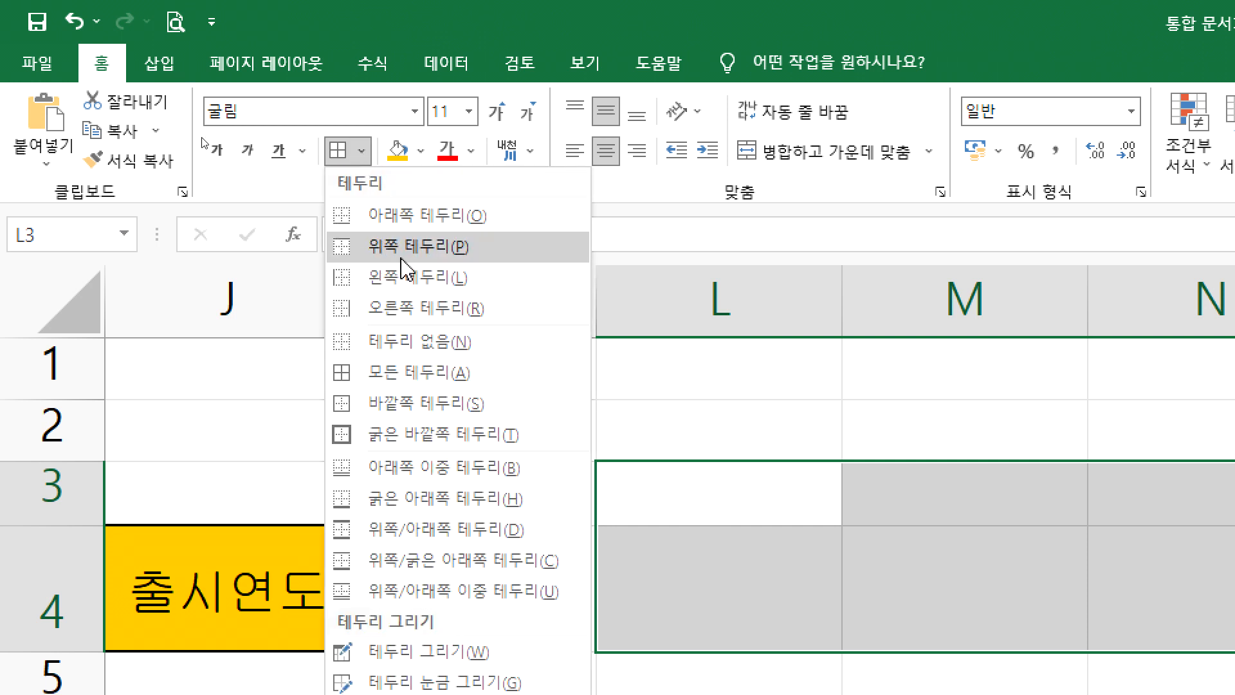
pyautogui.click(408, 368)
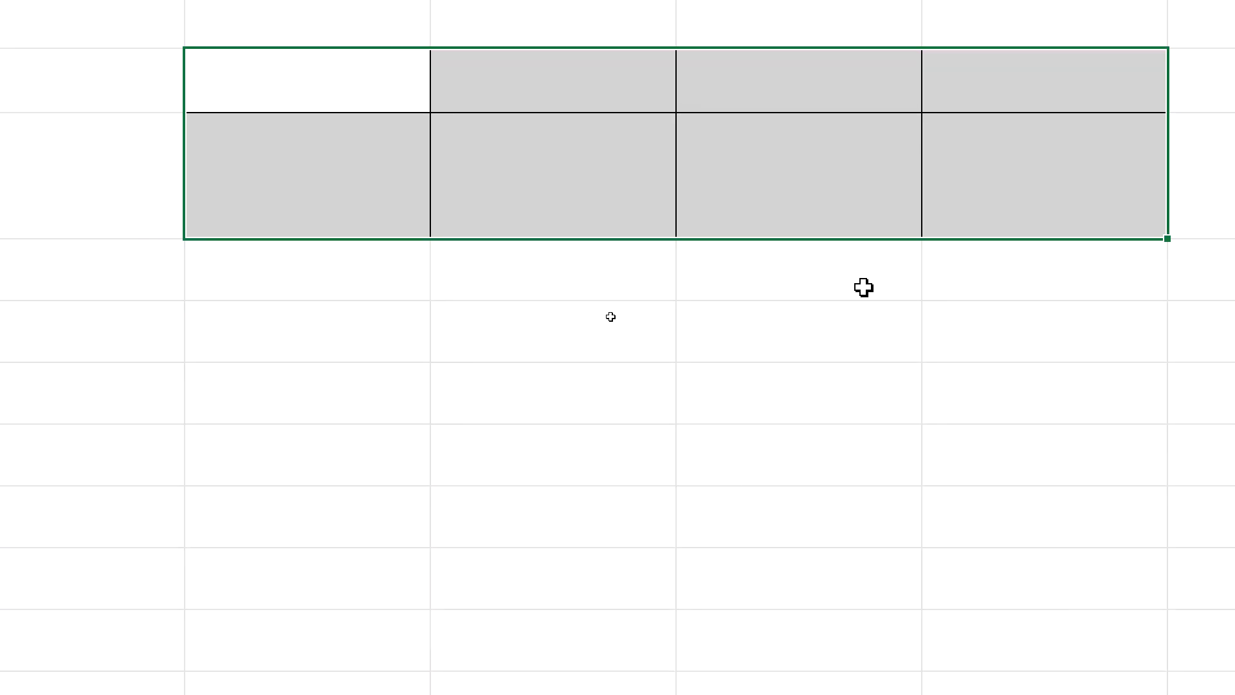
# Step: Merge and center cells L3:L4 and narrow column L to fit a single character
pyautogui.moveTo(411, 105); pyautogui.dragTo(387, 207)
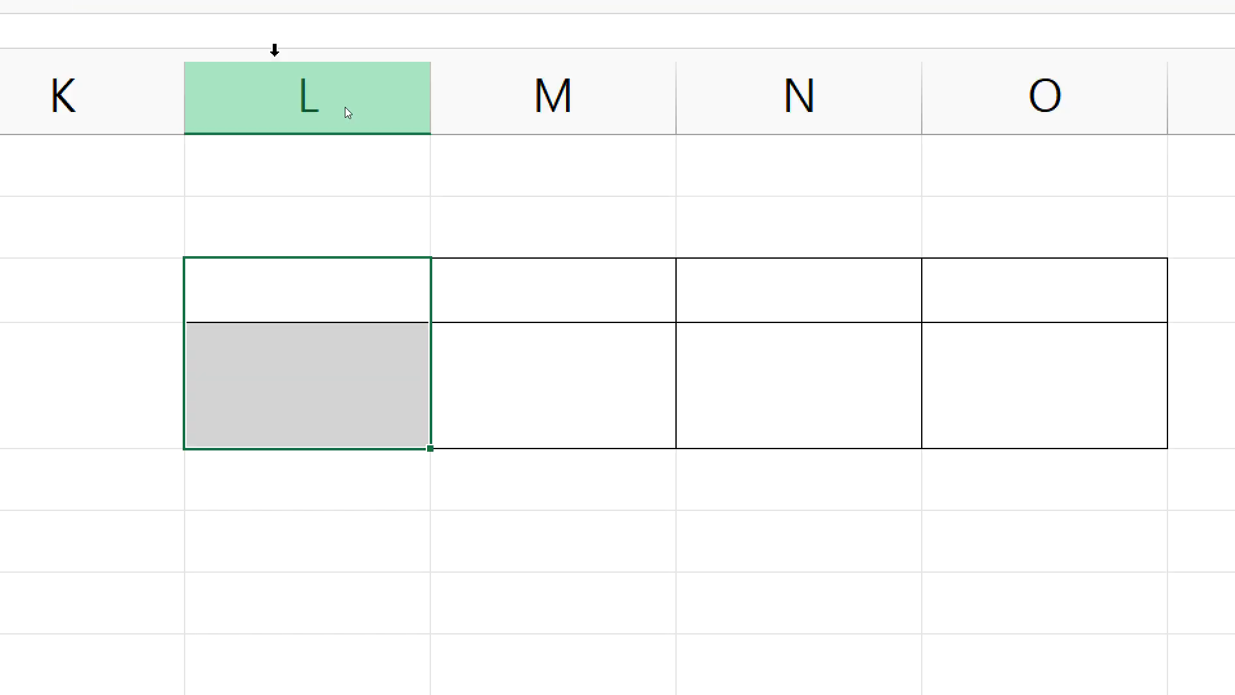
pyautogui.click(391, 79)
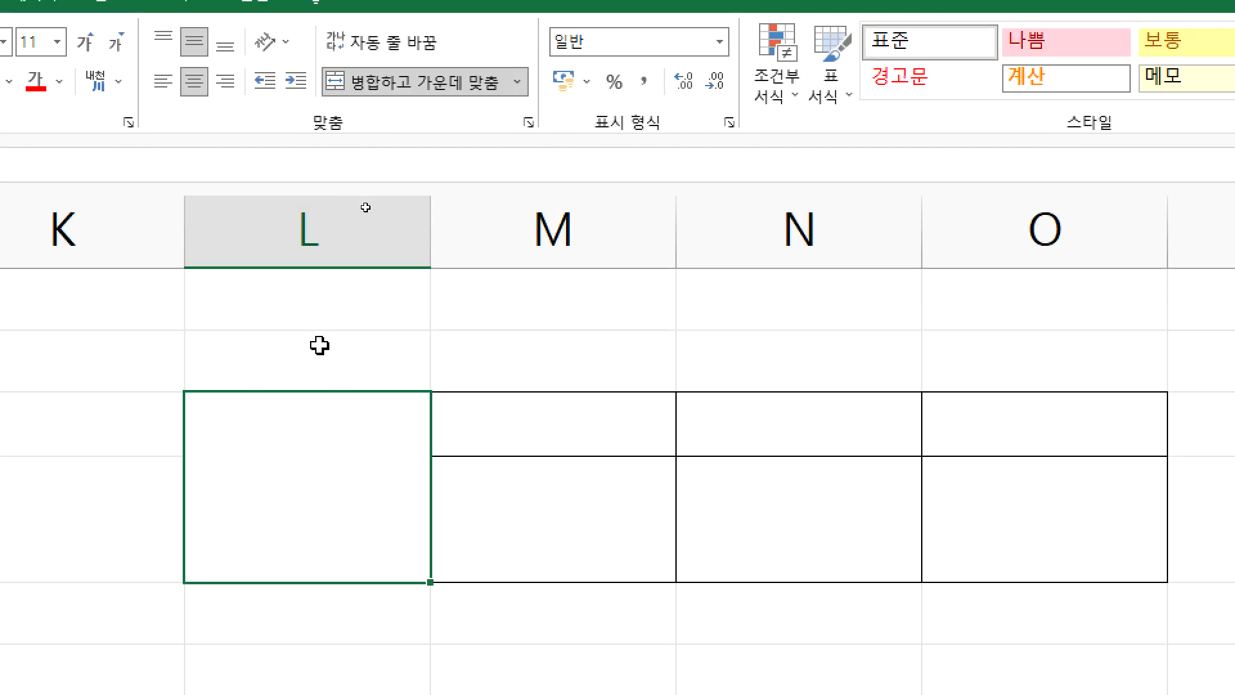
pyautogui.moveTo(428, 225); pyautogui.dragTo(275, 231)
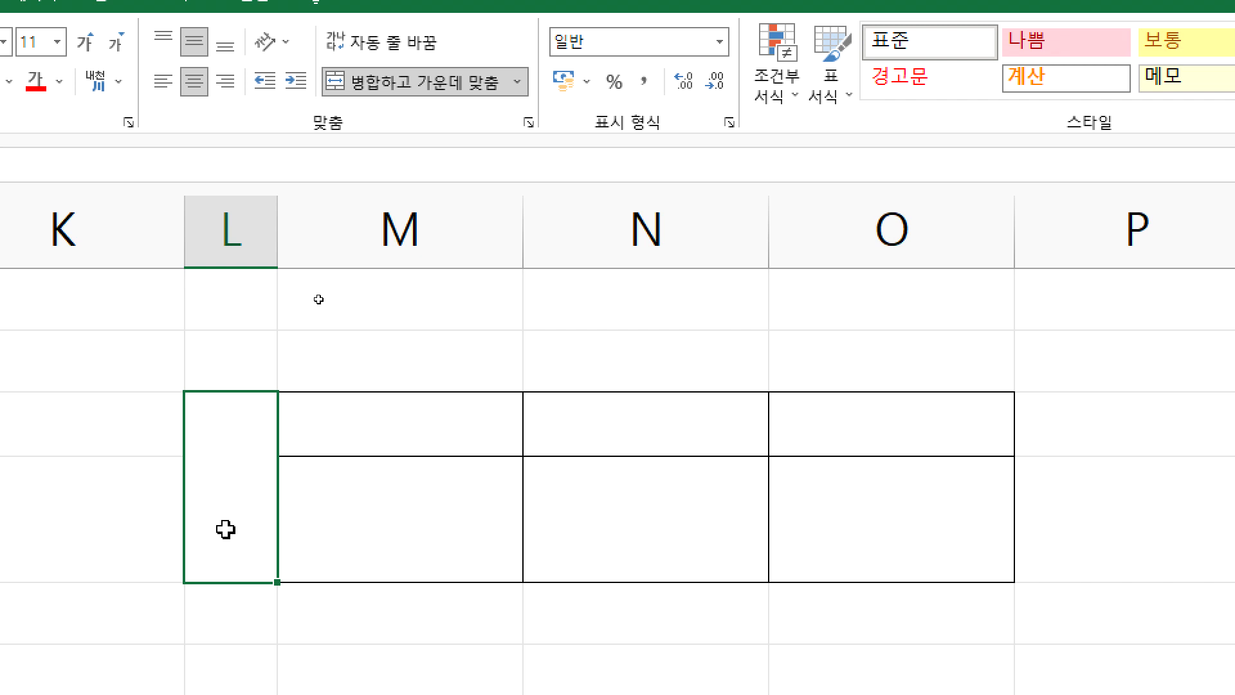
# Step: Enter 결재 in the merged cell L3, with 결 and 재 on separate lines
pyautogui.write('결')
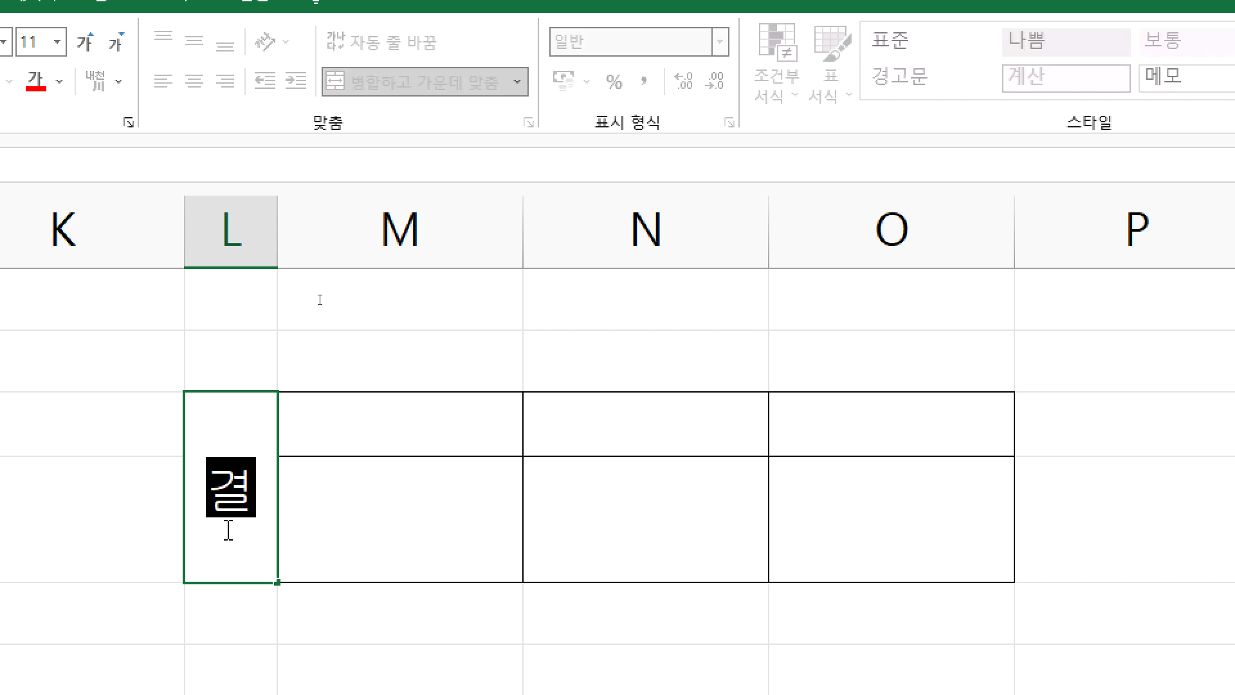
pyautogui.hotkey('alt', 'Return')
pyautogui.write('재')
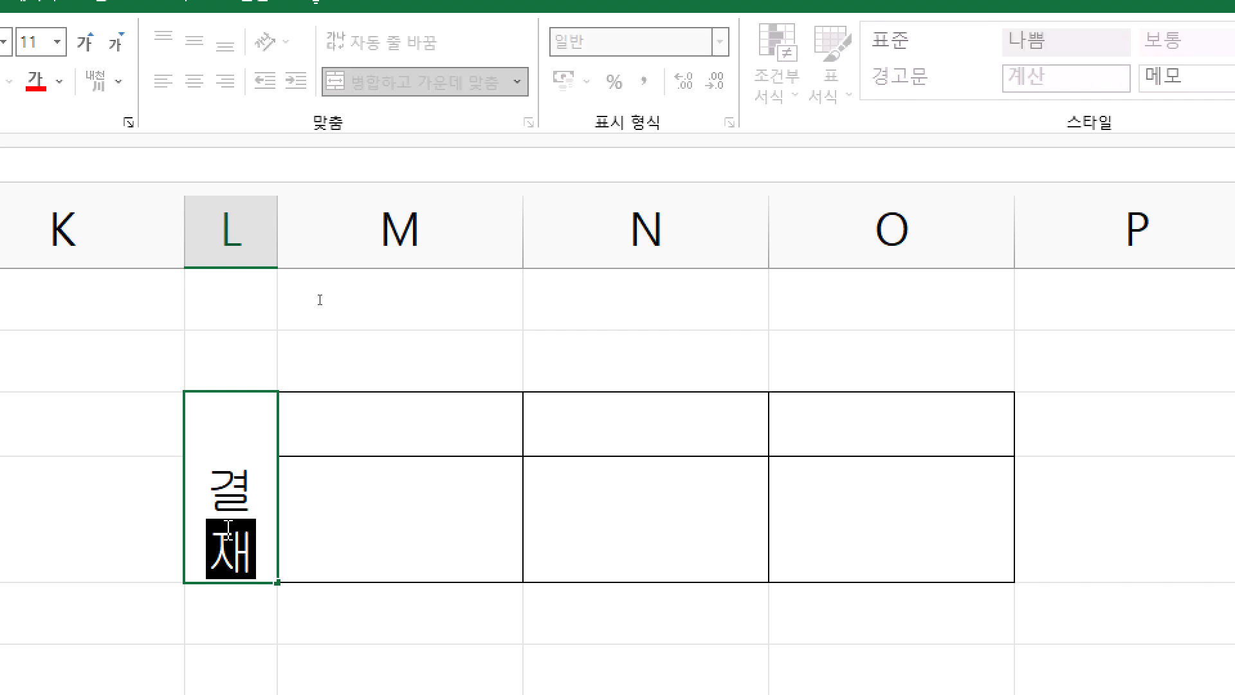
pyautogui.press('Tab')
# Step: Enter the approval box headings 담당, 과장 and 부장 in cells M3, N3 and O3
pyautogui.write('담당')
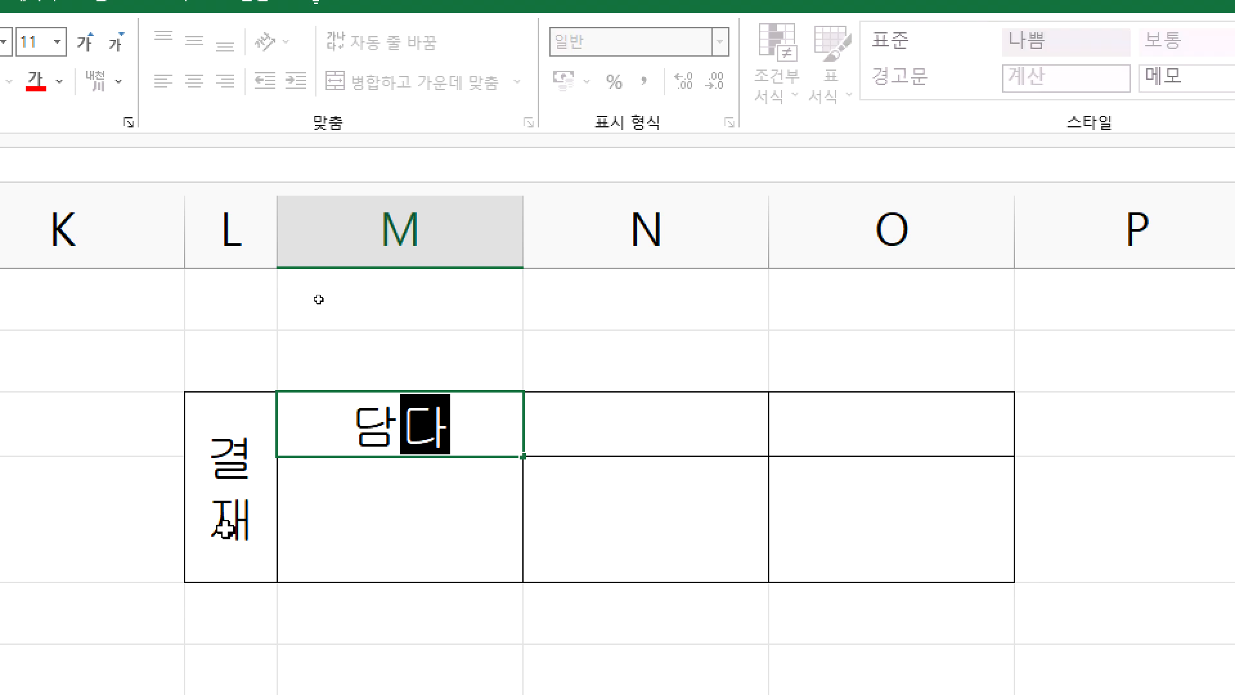
pyautogui.press('Tab')
pyautogui.write('과장')
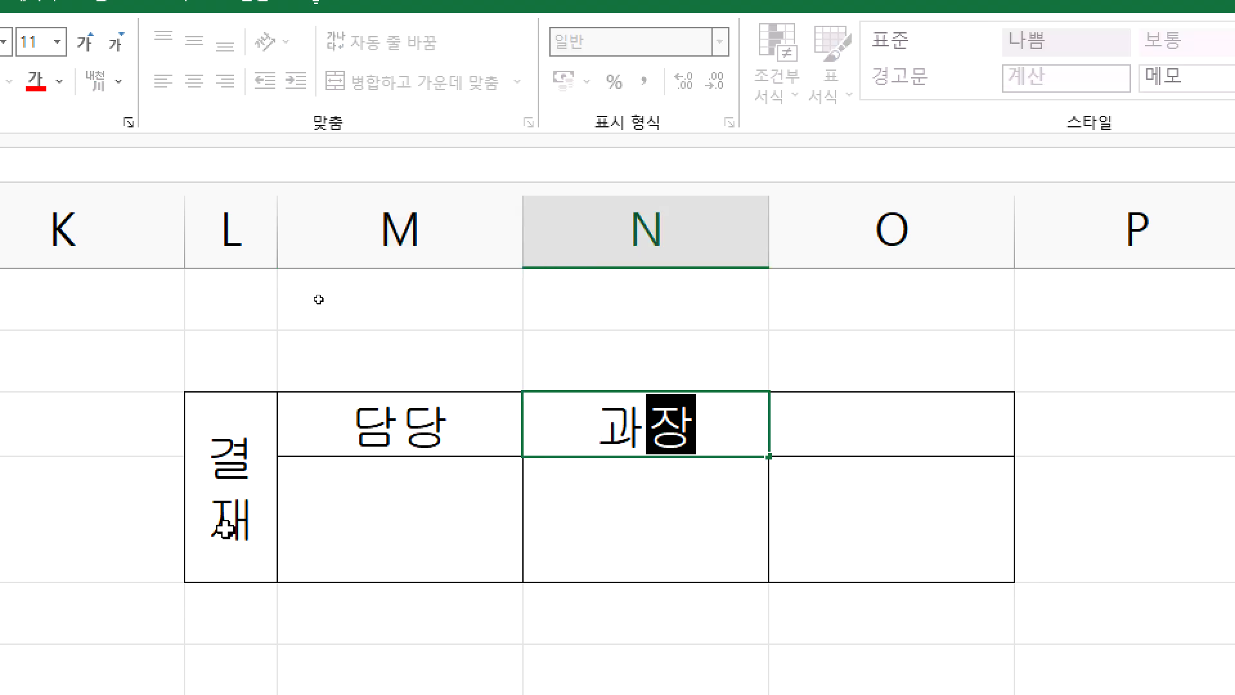
pyautogui.press('Tab')
pyautogui.write('부장')
pyautogui.press('Return')
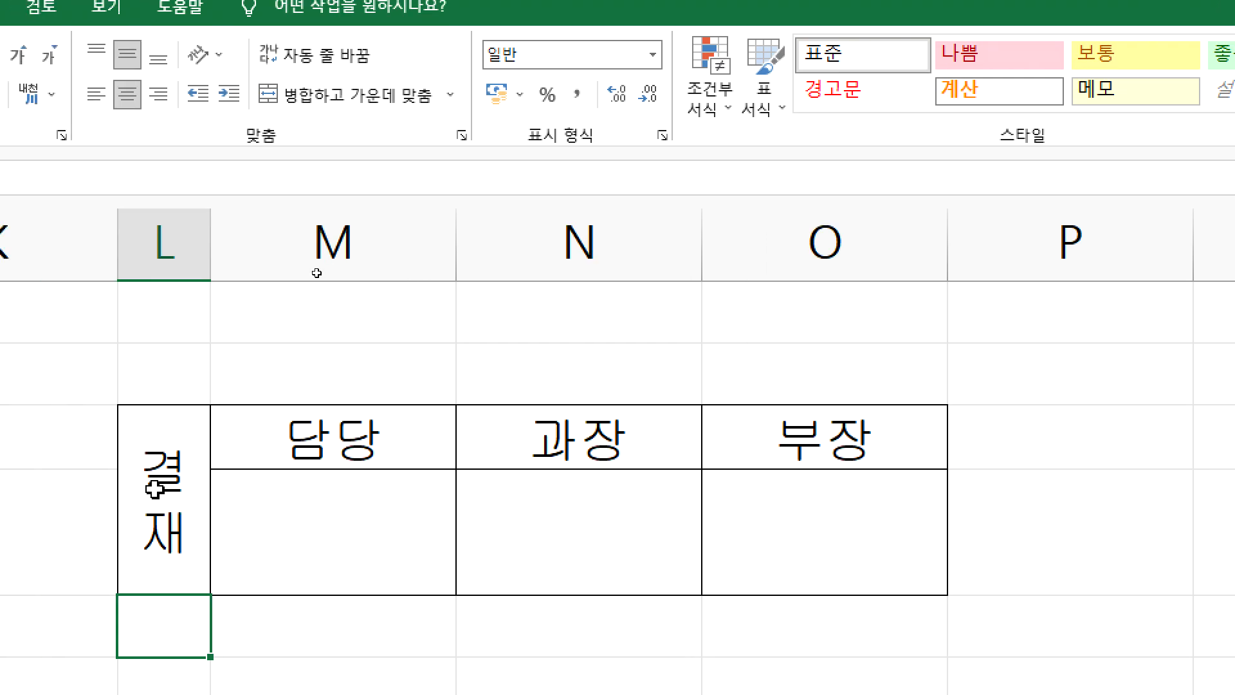
pyautogui.moveTo(155, 489); pyautogui.dragTo(883, 460)
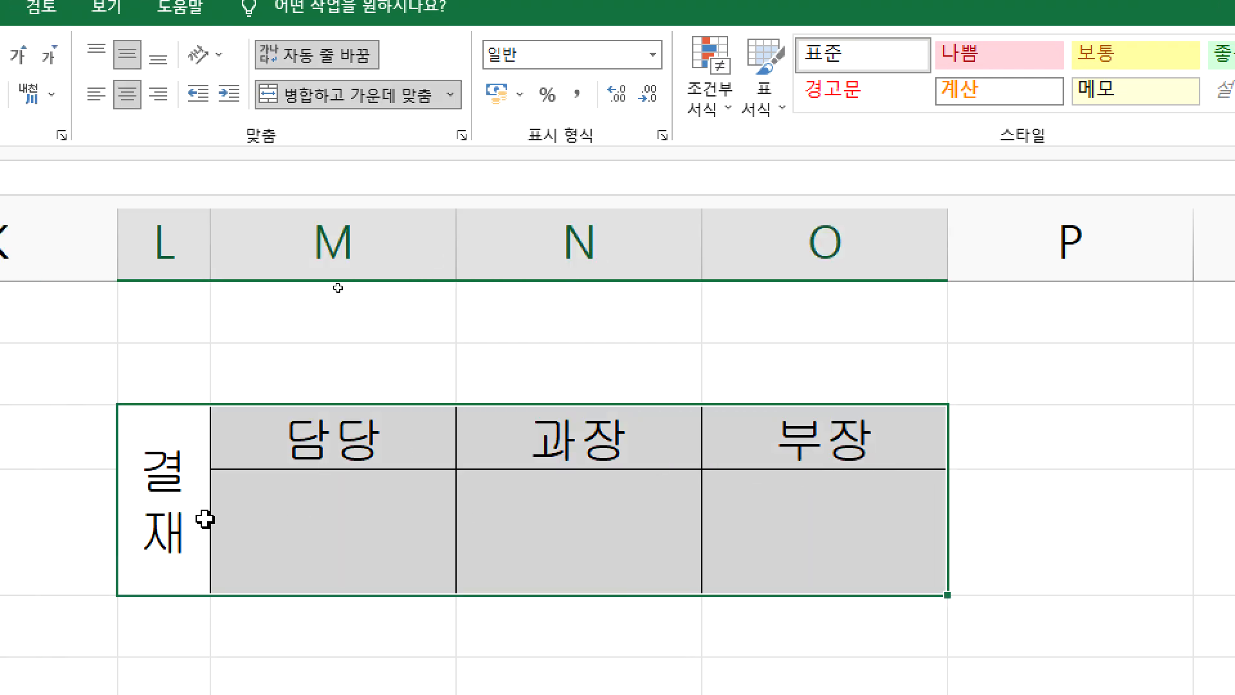
pyautogui.click(169, 513)
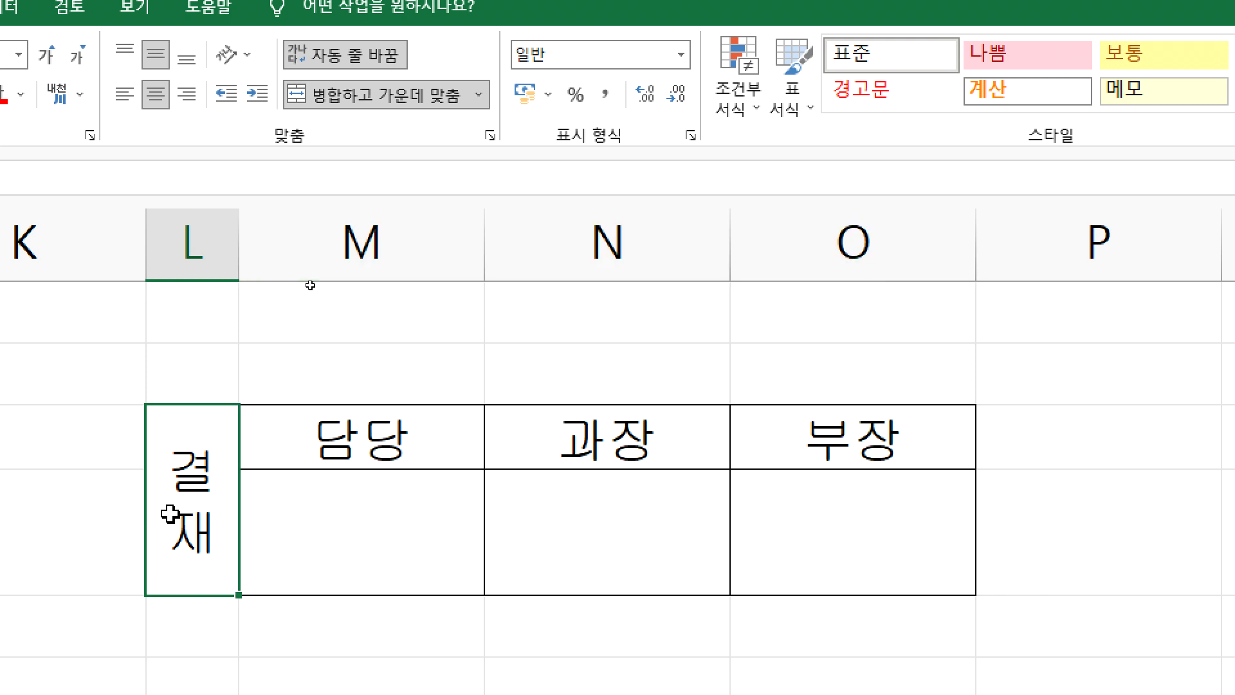
pyautogui.click(367, 96)
pyautogui.click(367, 116)
pyautogui.click(362, 474)
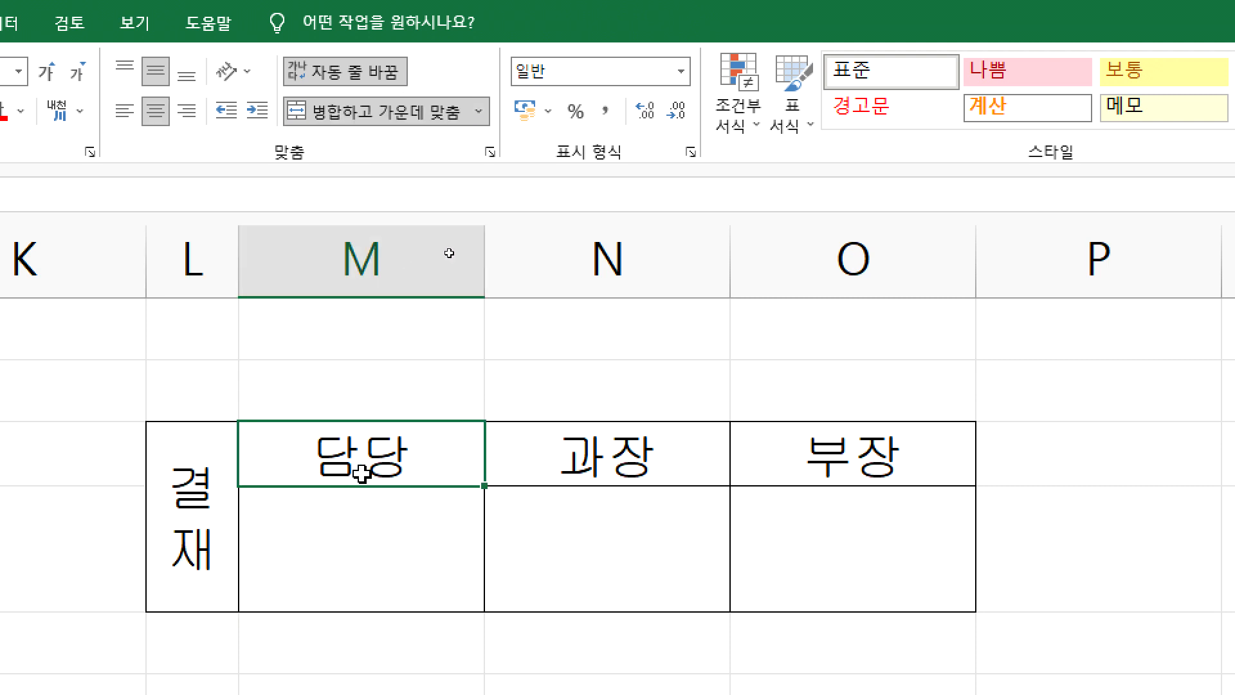
pyautogui.moveTo(362, 474); pyautogui.dragTo(856, 460)
pyautogui.moveTo(192, 502); pyautogui.dragTo(854, 501)
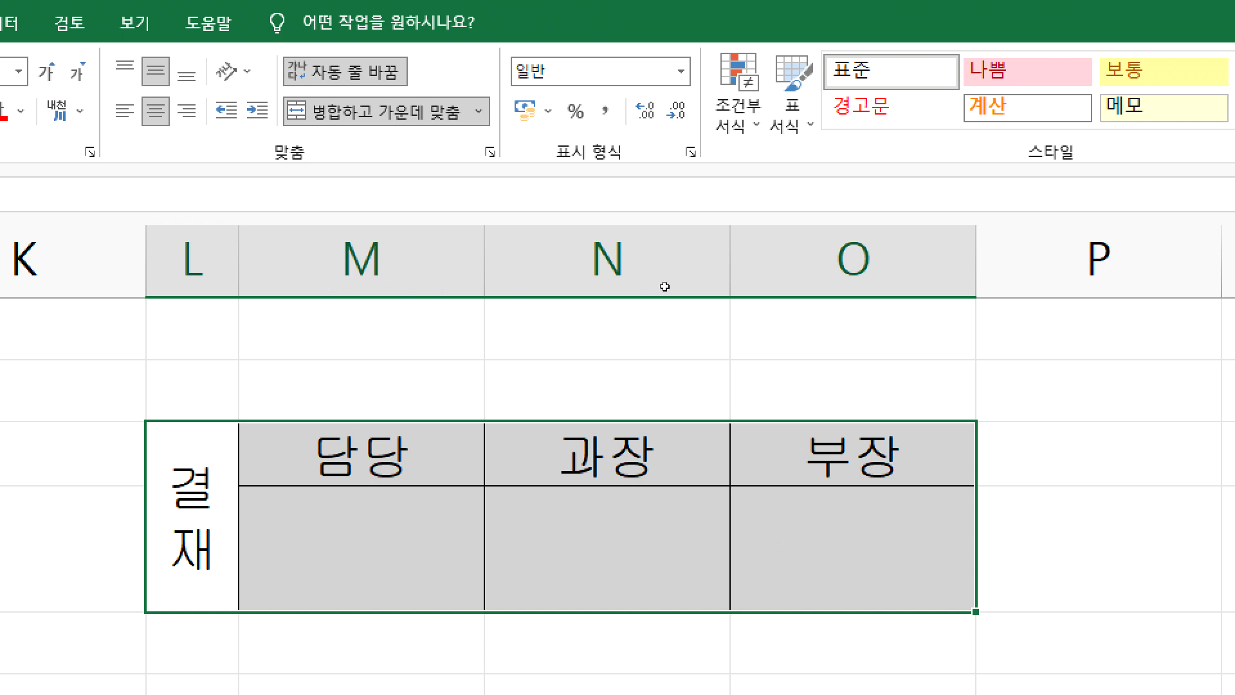
pyautogui.click(897, 533)
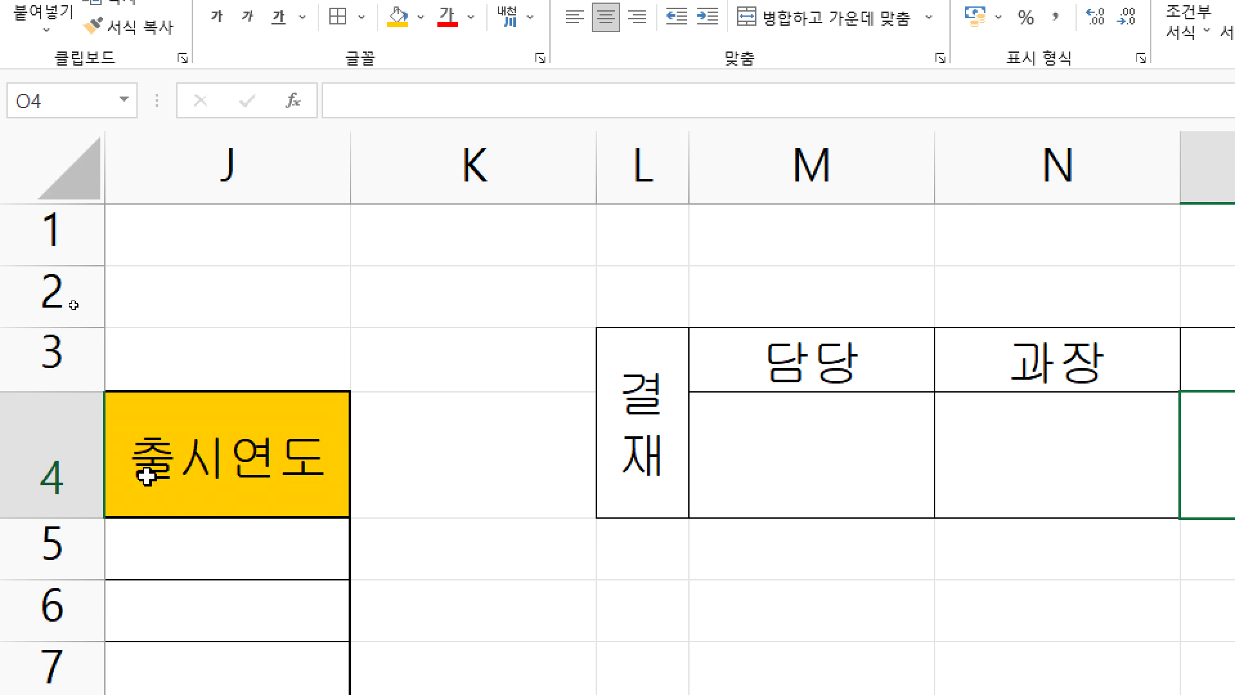
pyautogui.moveTo(642, 358); pyautogui.dragTo(1190, 373)
pyautogui.moveTo(1110, 373); pyautogui.dragTo(1146, 397)
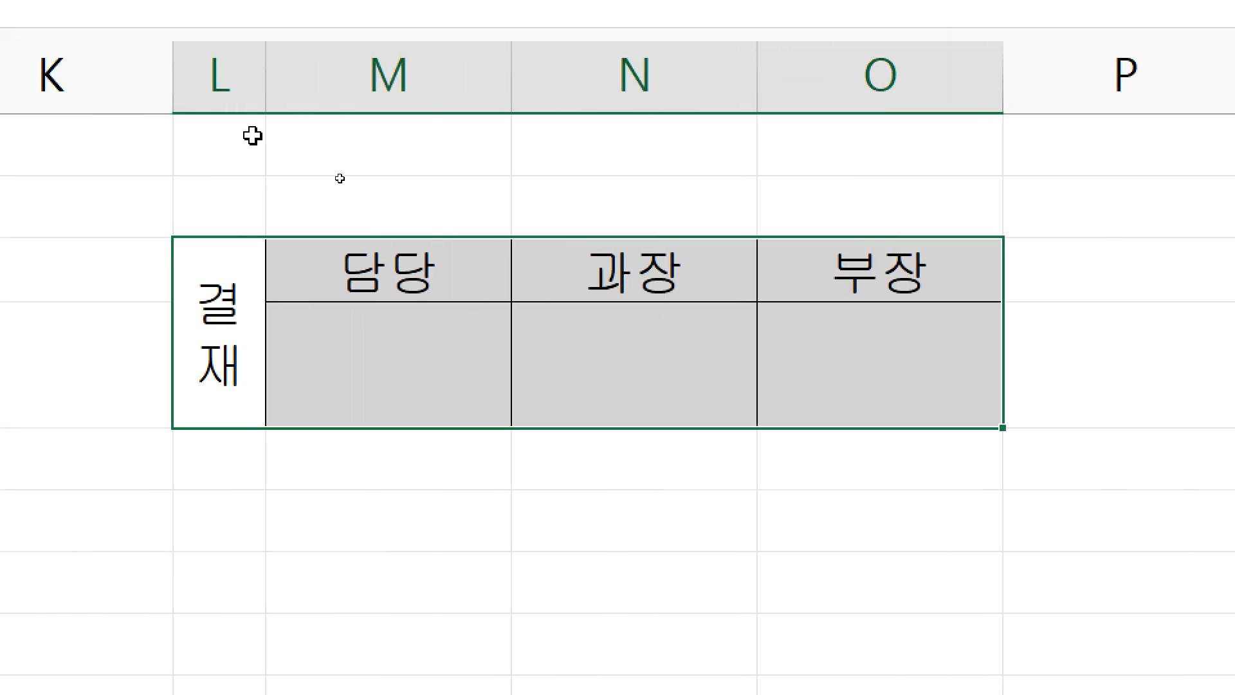
# Step: Narrow columns M, N and O together to the same slightly smaller width
pyautogui.moveTo(386, 74); pyautogui.dragTo(881, 59)
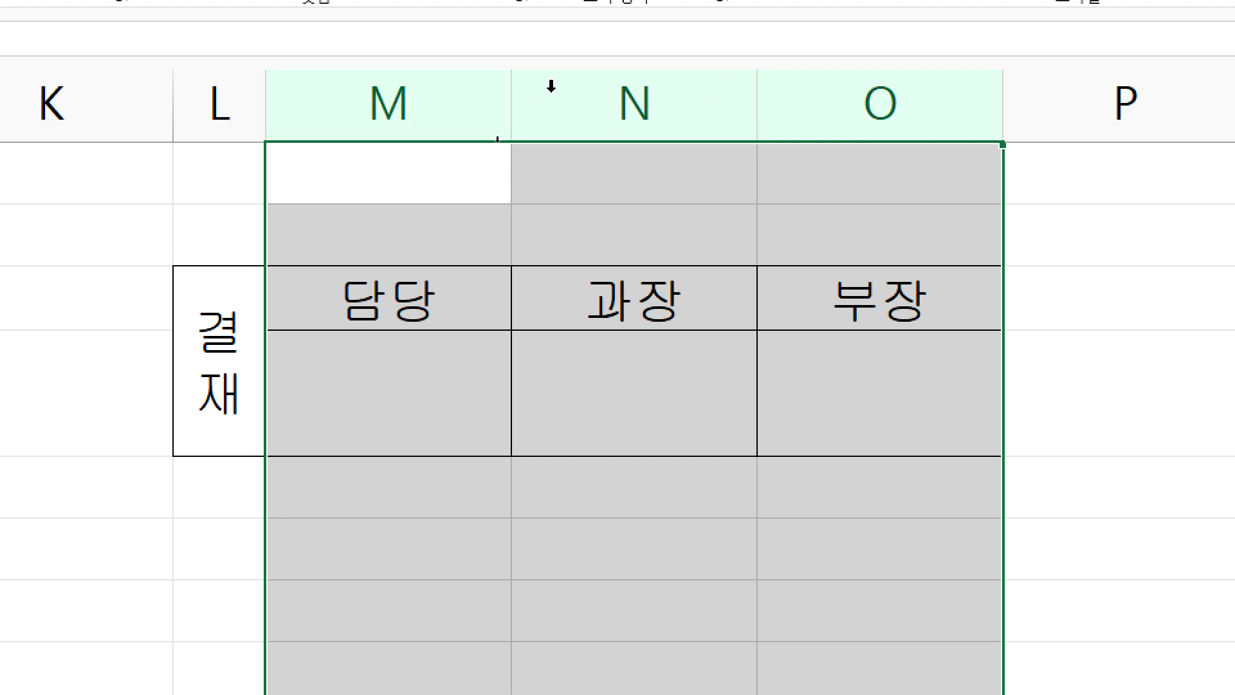
pyautogui.click(759, 97)
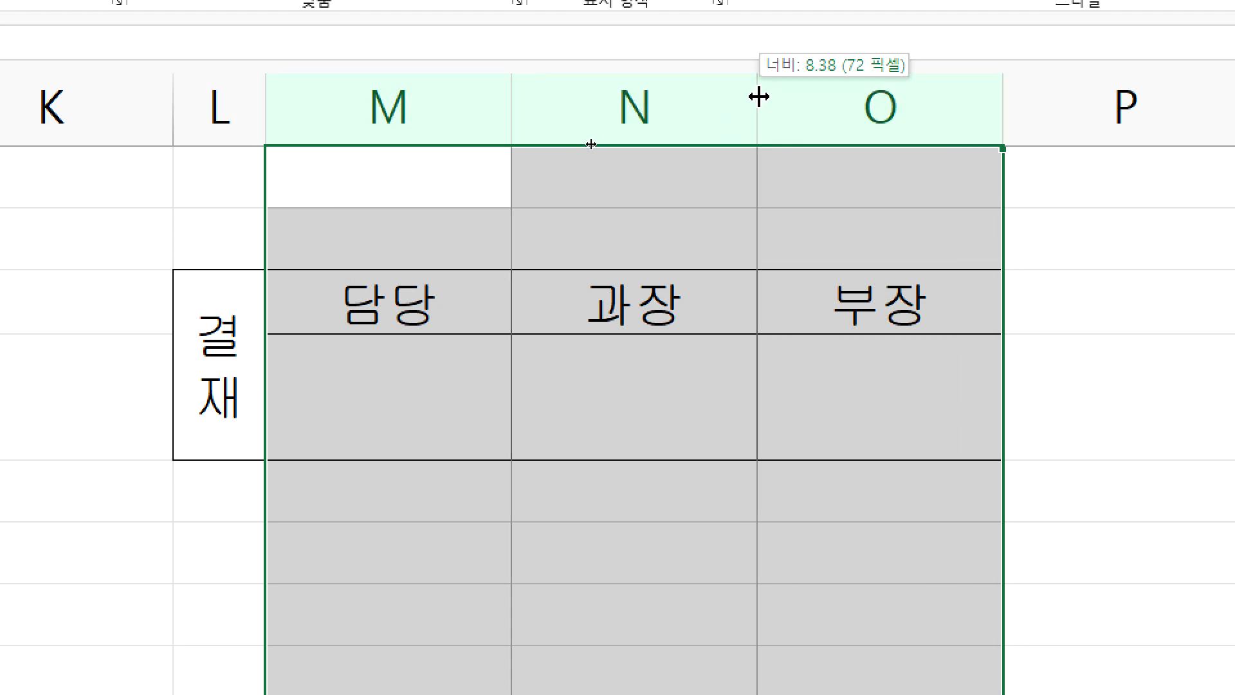
pyautogui.moveTo(335, 121); pyautogui.dragTo(876, 107)
pyautogui.moveTo(760, 106); pyautogui.dragTo(731, 110)
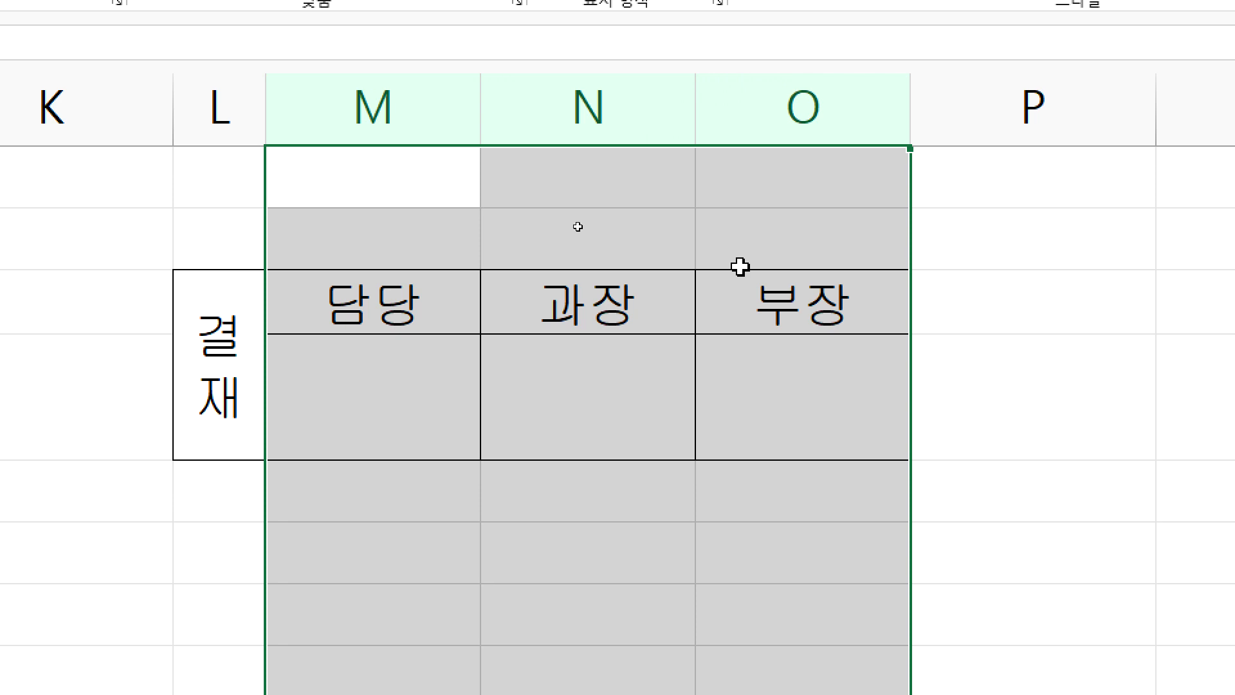
pyautogui.click(195, 333)
pyautogui.moveTo(293, 322); pyautogui.dragTo(852, 313)
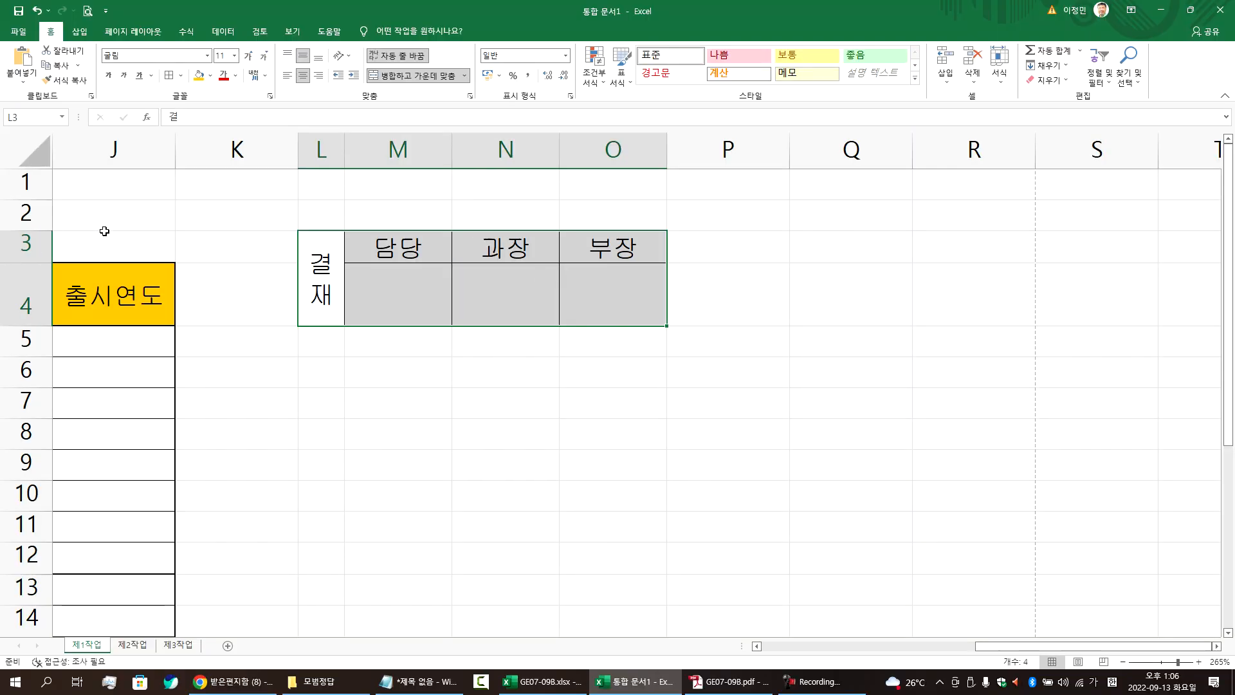
pyautogui.click(247, 231)
pyautogui.press('Home')
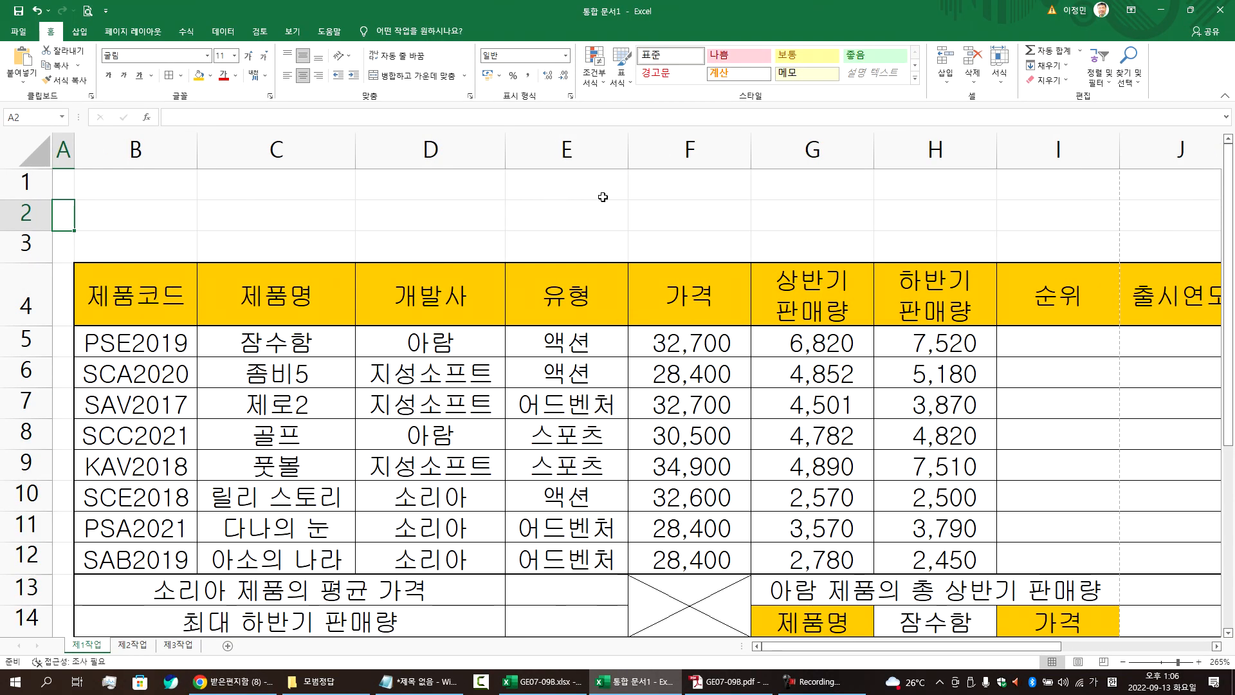
# Step: Try to copy the approval box L3:O4 and paste it as ordinary cells at H1
pyautogui.moveTo(888, 187); pyautogui.dragTo(901, 238)
pyautogui.moveTo(1072, 253); pyautogui.dragTo(997, 267)
pyautogui.hotkey('ctrl', 'c')
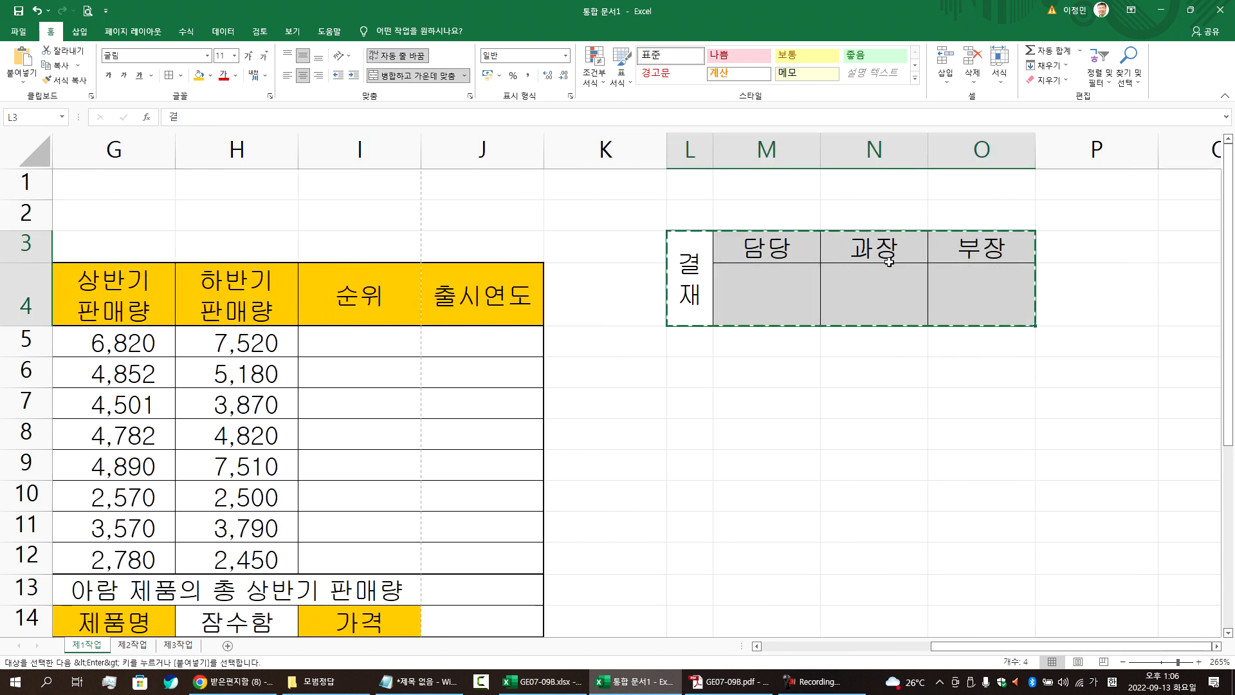
pyautogui.click(240, 187)
pyautogui.hotkey('ctrl', 'v')
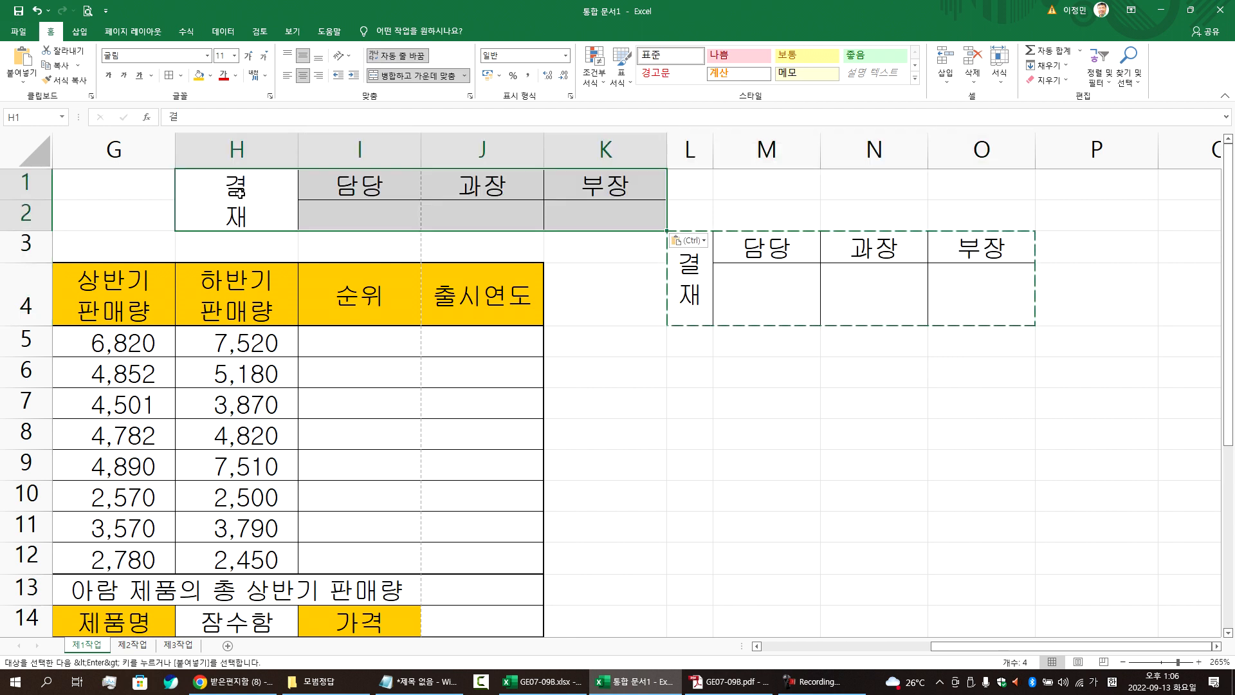
pyautogui.hotkey('ctrl', 'z')
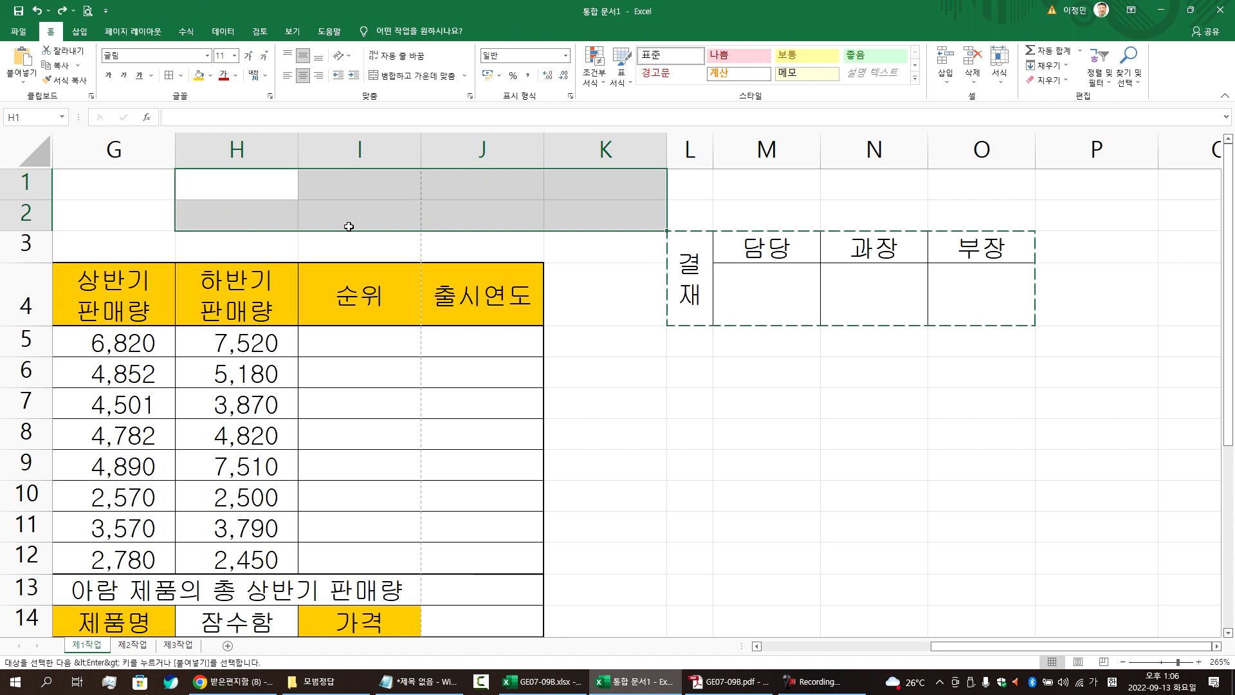
pyautogui.click(492, 196)
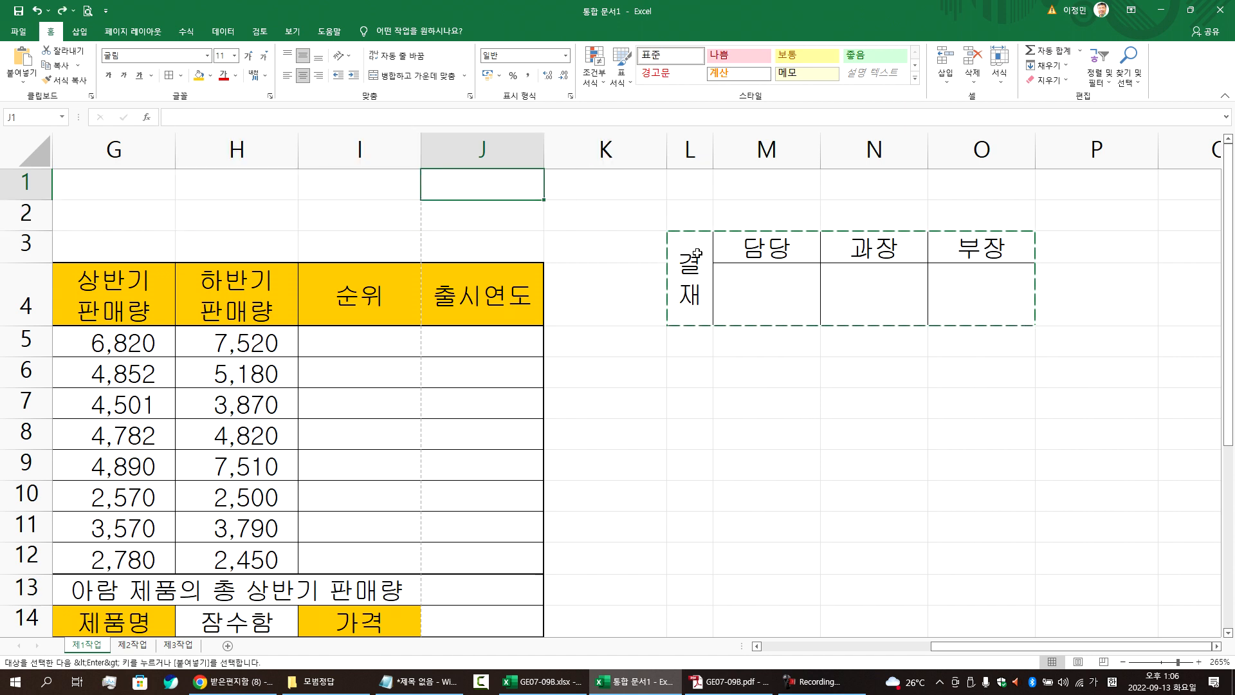
# Step: Compare the approval box in the exam PDF's sample output with the original in L3:O4
pyautogui.hotkey('alt', 'Tab')
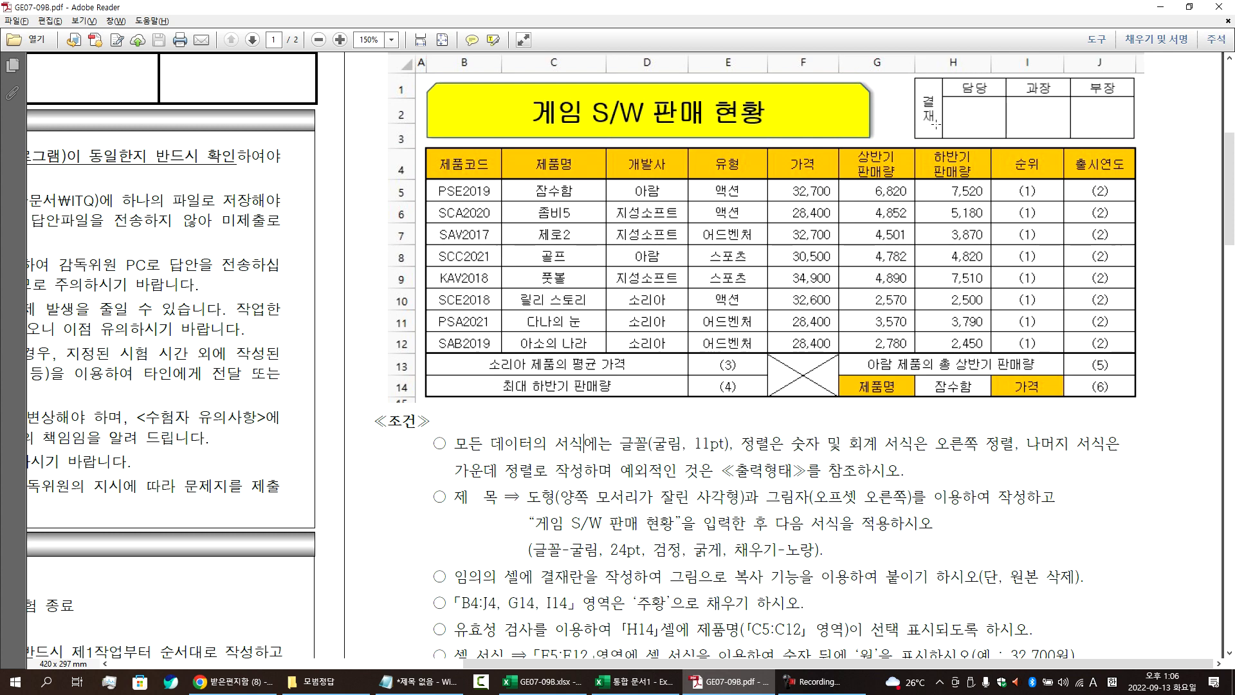
pyautogui.hotkey('alt', 'Tab')
pyautogui.hotkey('alt', 'Tab')
pyautogui.hotkey('alt', 'Tab')
pyautogui.moveTo(683, 248); pyautogui.dragTo(974, 260)
pyautogui.press('Escape')
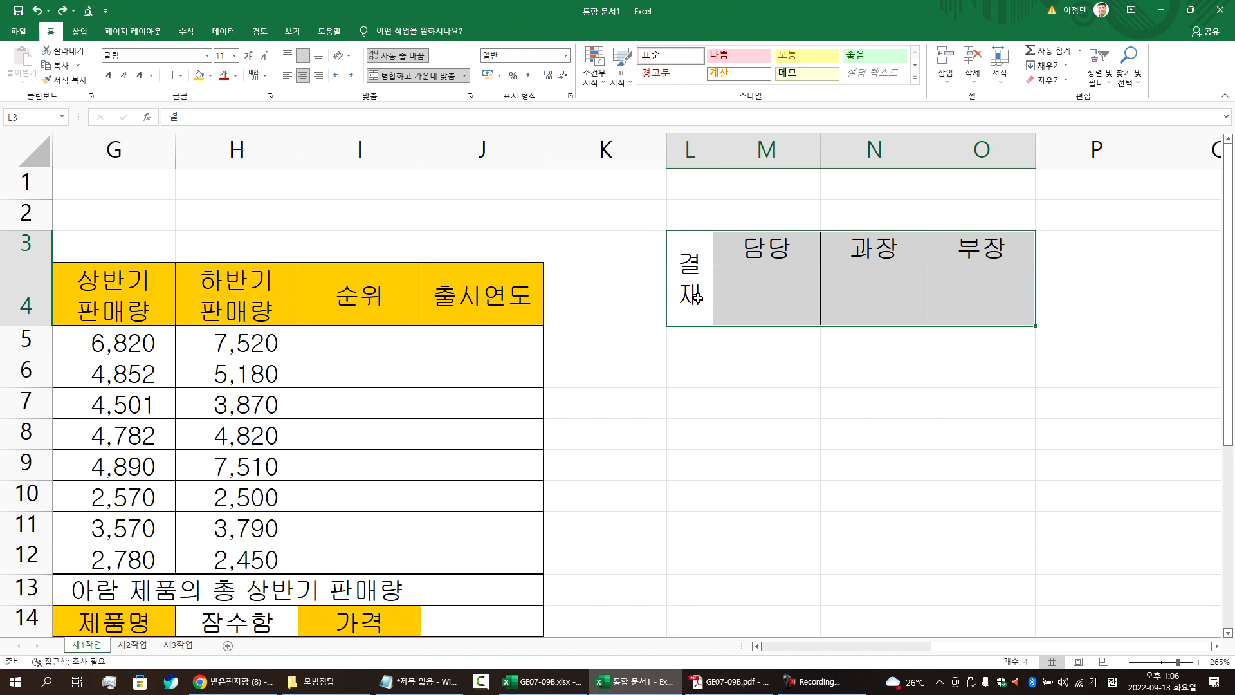
# Step: Increase the height of the empty row 18 below the table
pyautogui.press('Home')
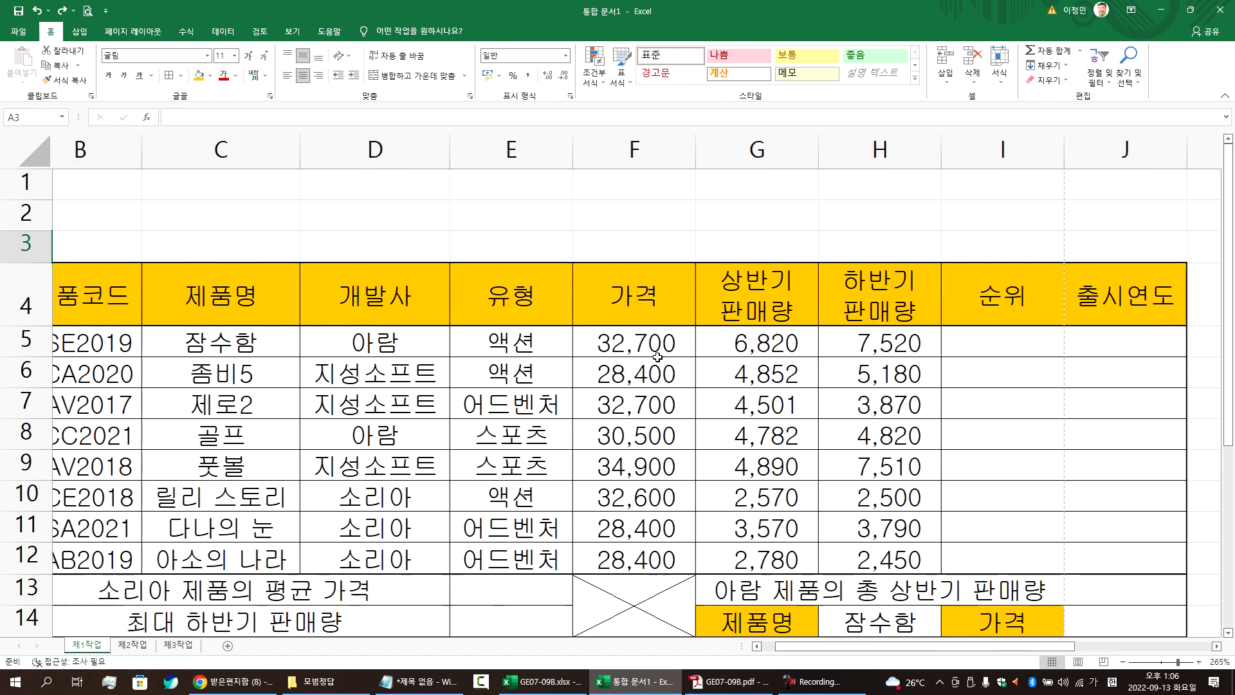
pyautogui.scroll(-3, 222, 488)
pyautogui.moveTo(146, 394)
pyautogui.mouseDown()
pyautogui.moveTo(427, 413)
pyautogui.moveTo(535, 435)
pyautogui.mouseUp()
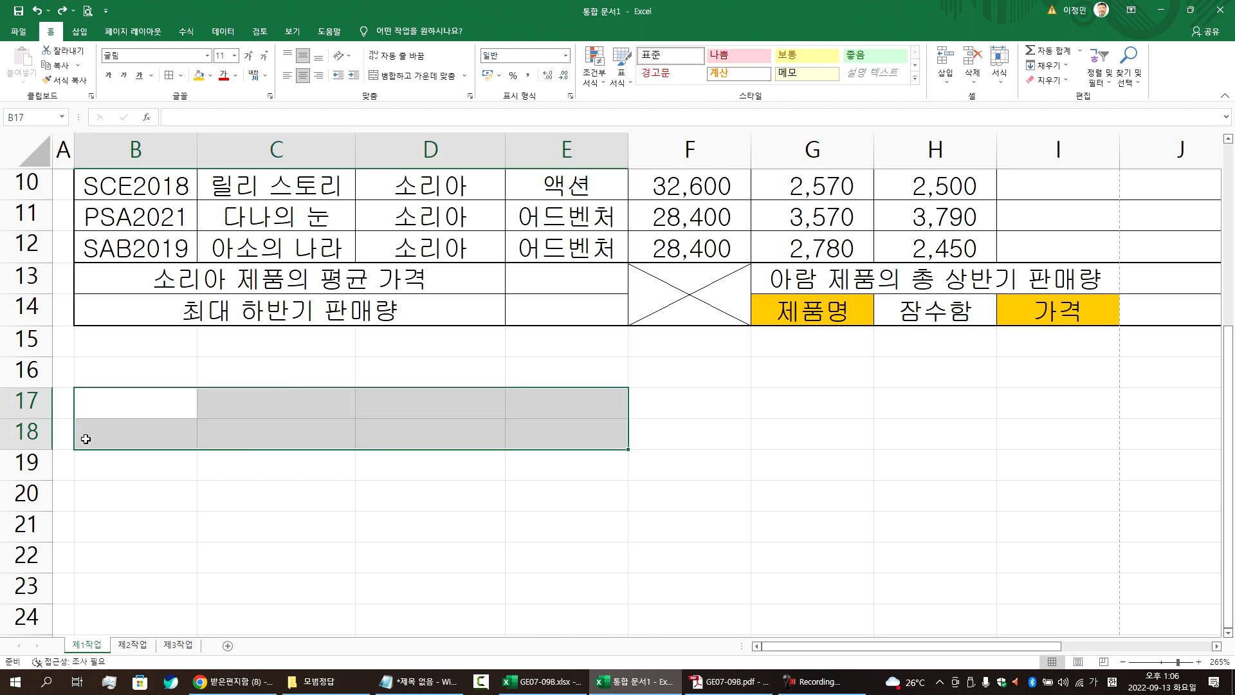
pyautogui.click(27, 434)
pyautogui.moveTo(41, 448); pyautogui.dragTo(42, 471)
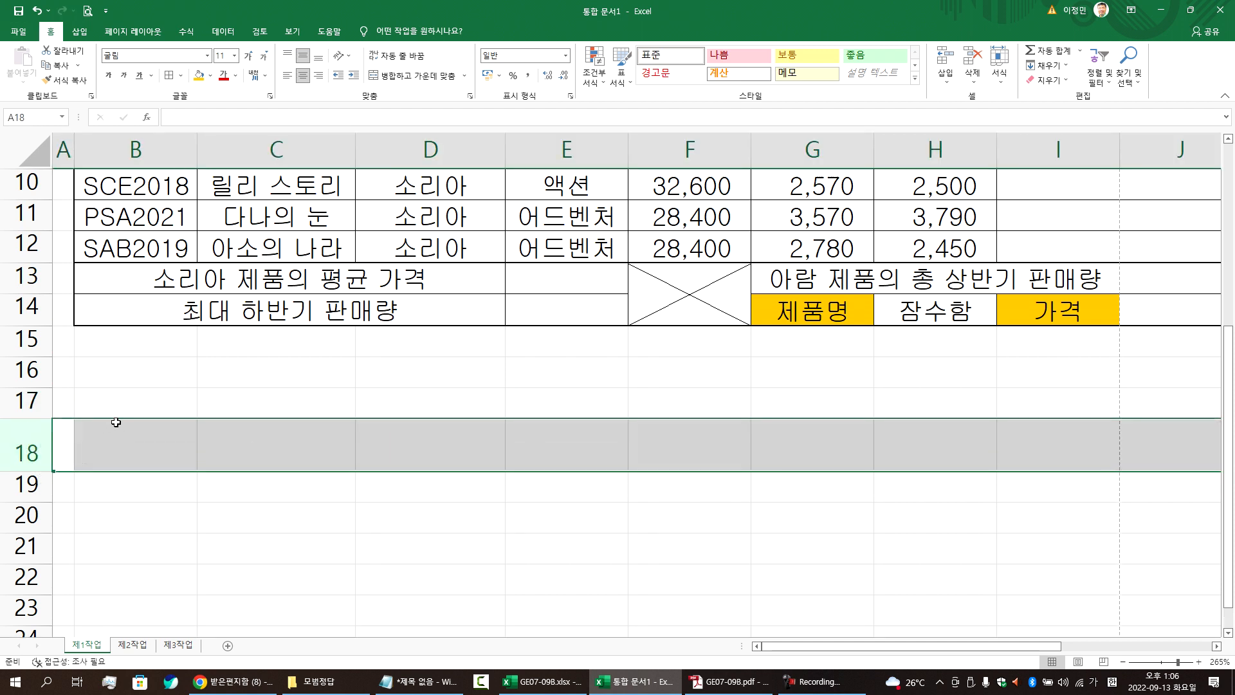
pyautogui.click(132, 408)
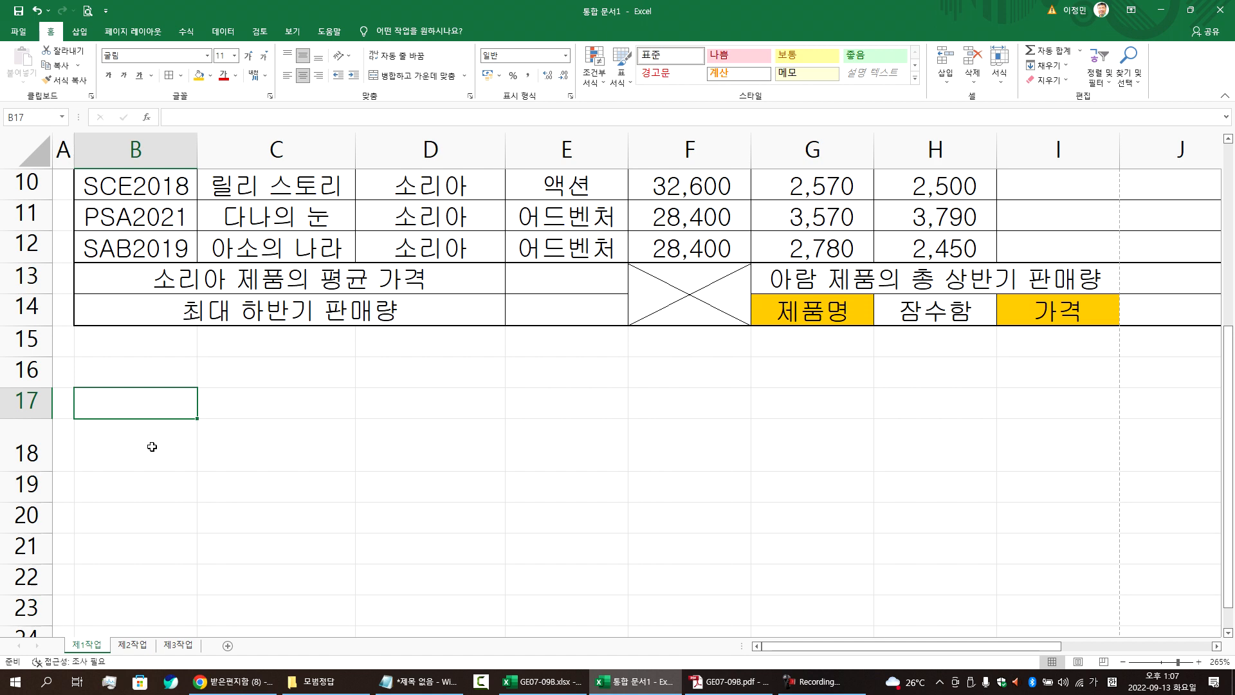
pyautogui.scroll(3, 1119, 270)
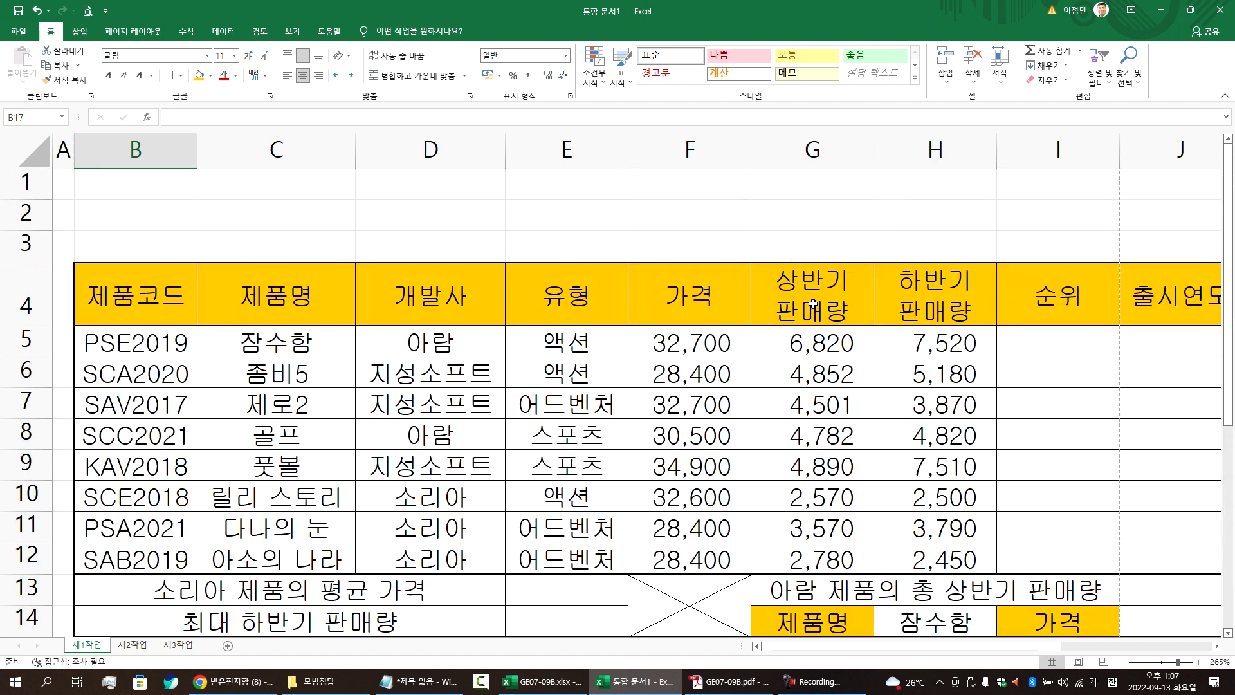
# Step: Copy the approval box L3:O4 as a picture, as shown on screen in picture format, and paste it at H1
pyautogui.click(869, 307)
pyautogui.hscroll(3, 866, 308)
pyautogui.moveTo(810, 261); pyautogui.dragTo(1109, 270)
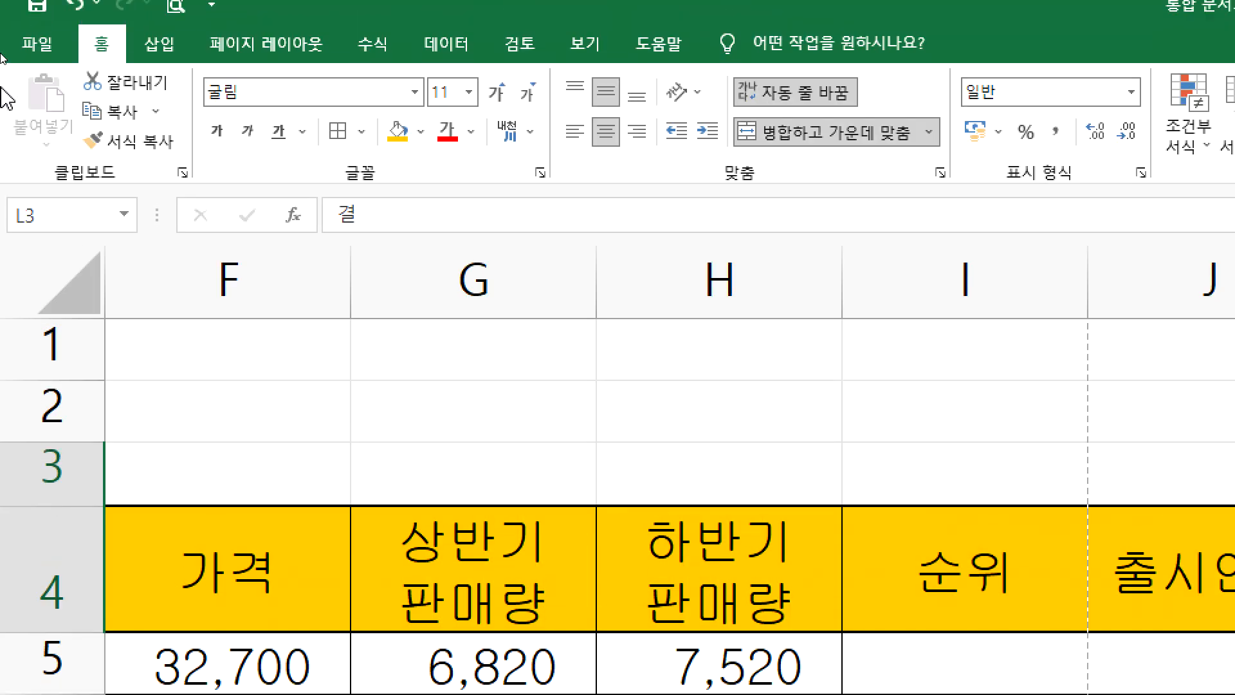
pyautogui.click(157, 113)
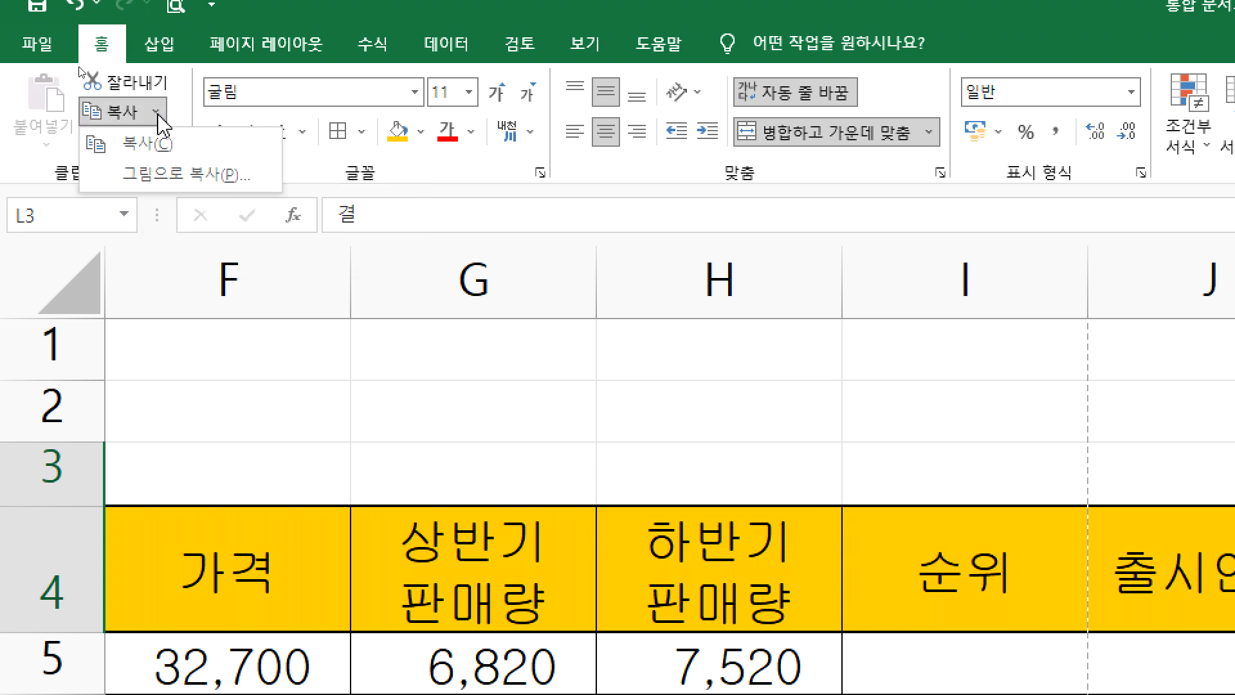
pyautogui.click(159, 184)
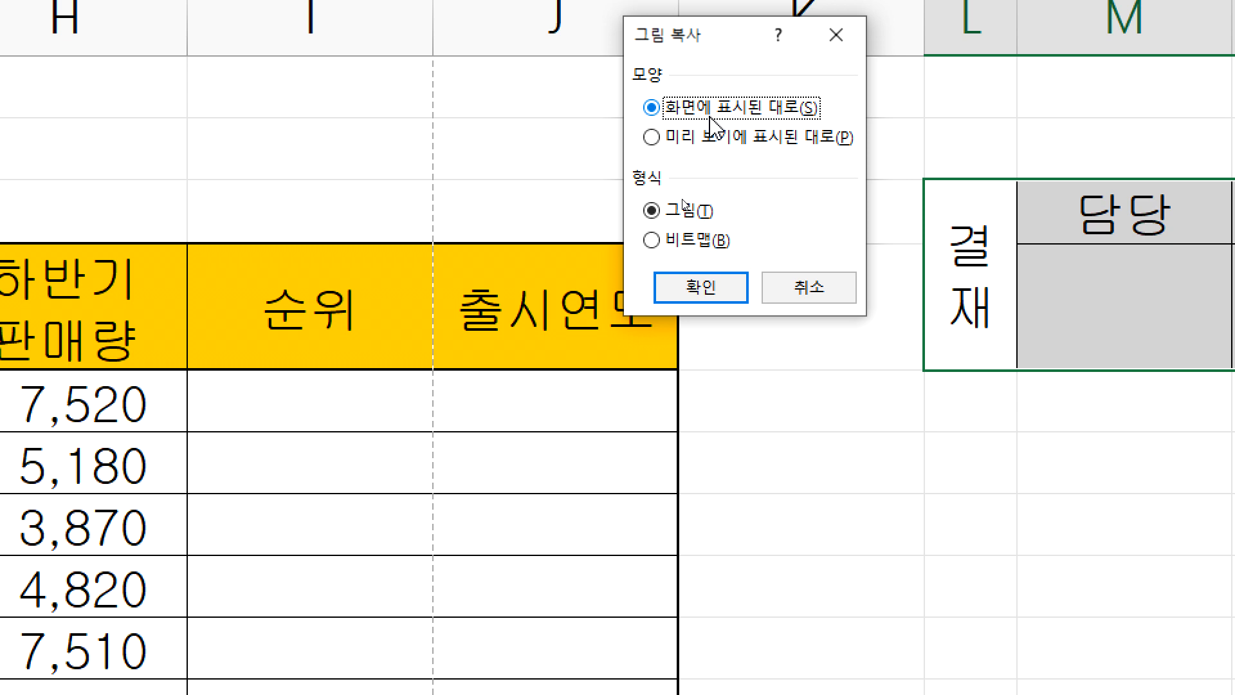
pyautogui.click(726, 136)
pyautogui.click(723, 107)
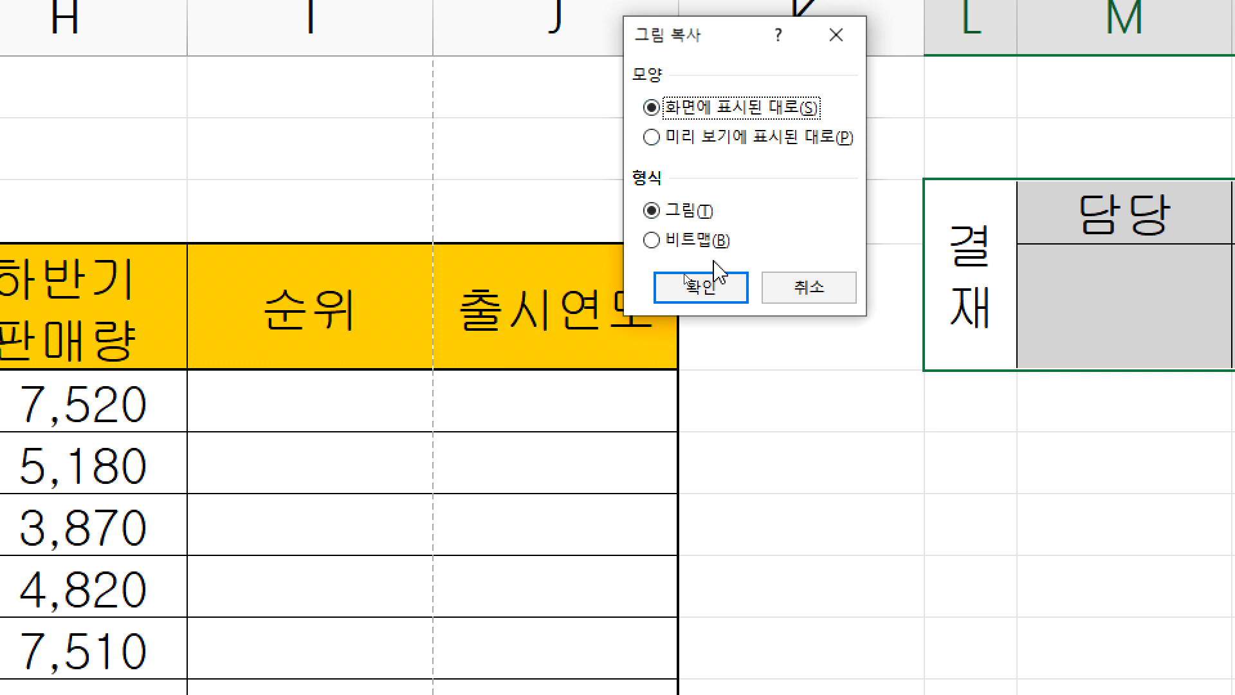
pyautogui.click(715, 283)
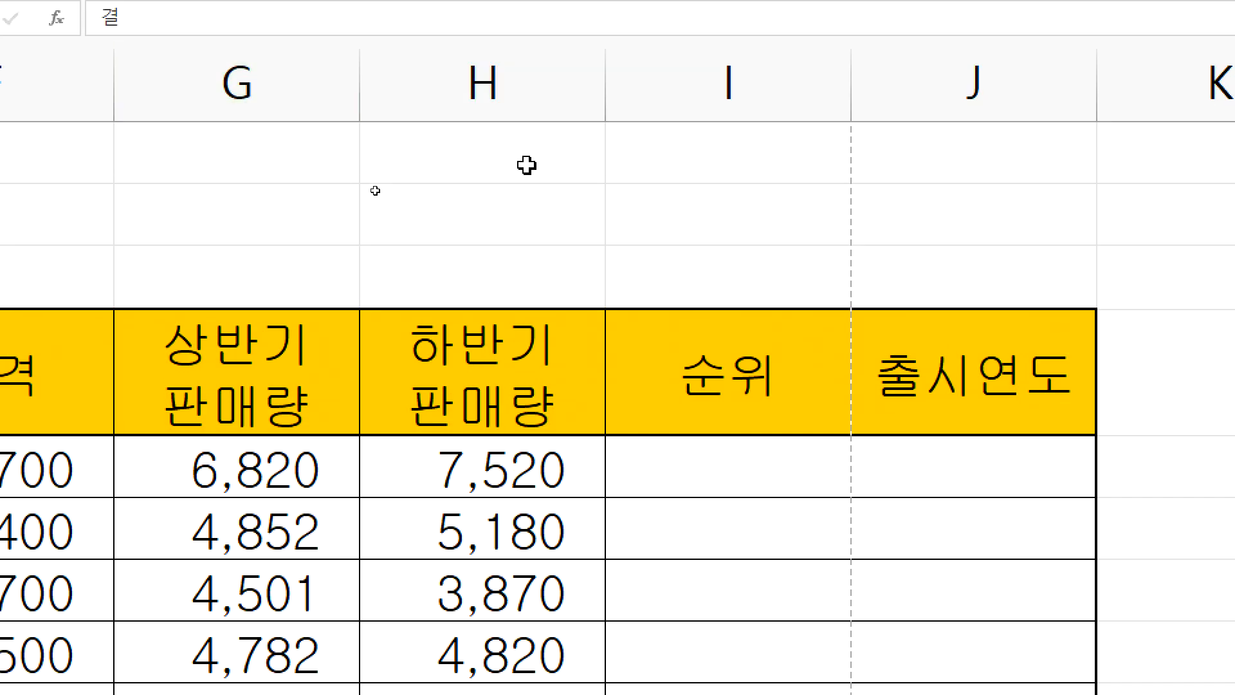
pyautogui.click(427, 164)
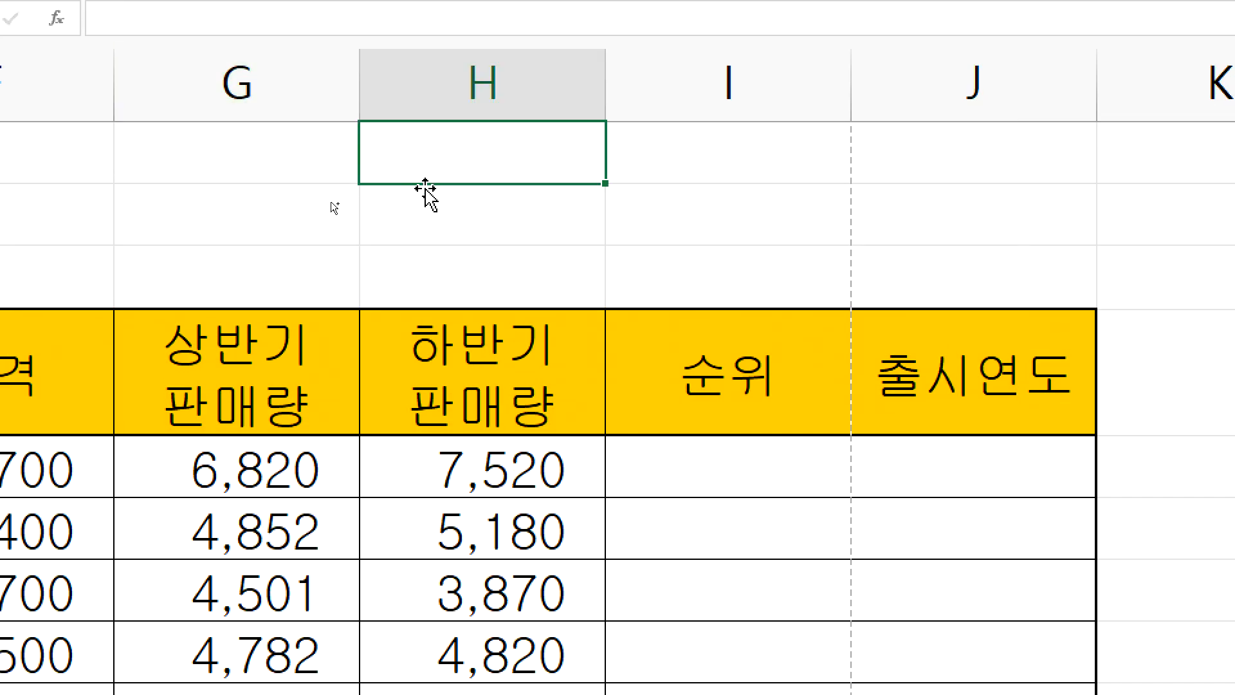
pyautogui.hotkey('ctrl', 'v')
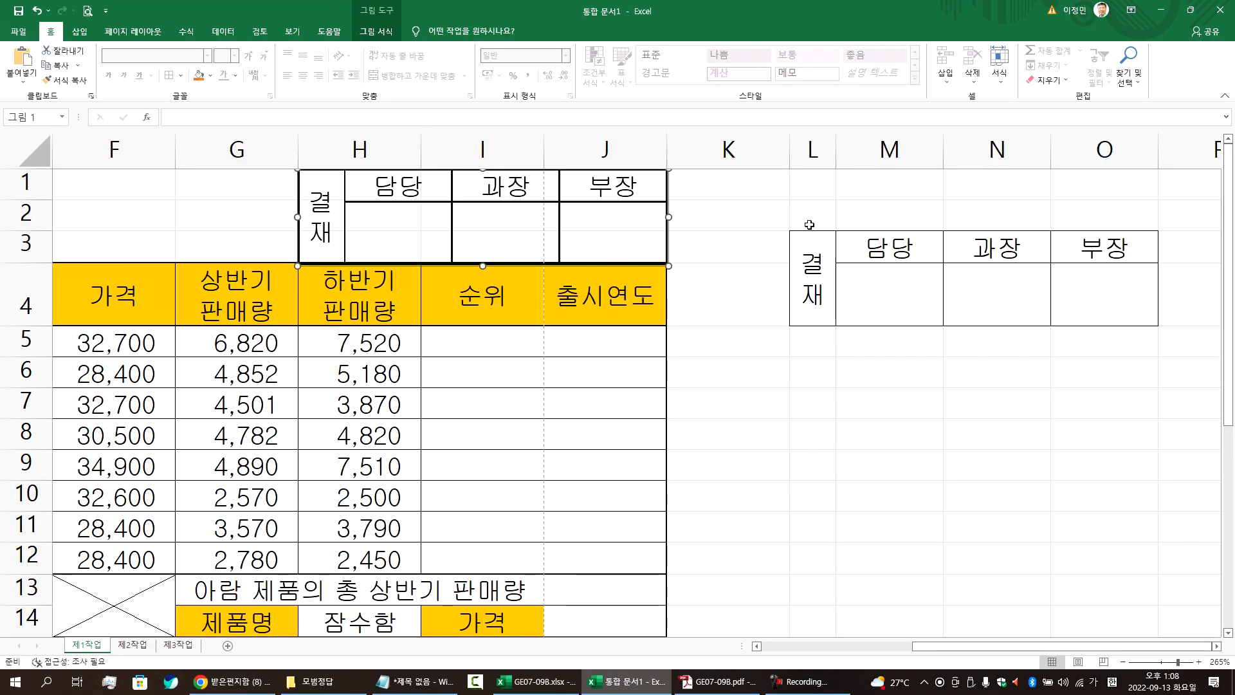
# Step: Check the exam PDF's condition on pasting the approval box as a picture and handling its original
pyautogui.moveTo(813, 150); pyautogui.dragTo(1123, 149)
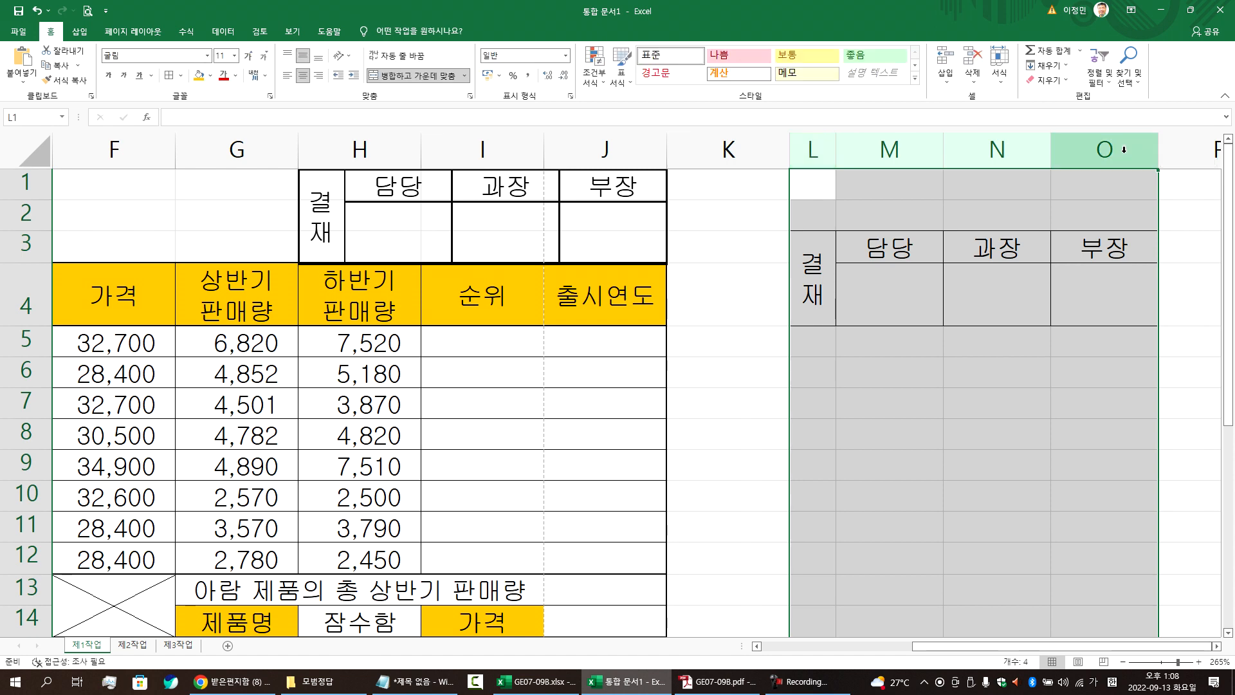
pyautogui.hotkey('alt', 'Tab')
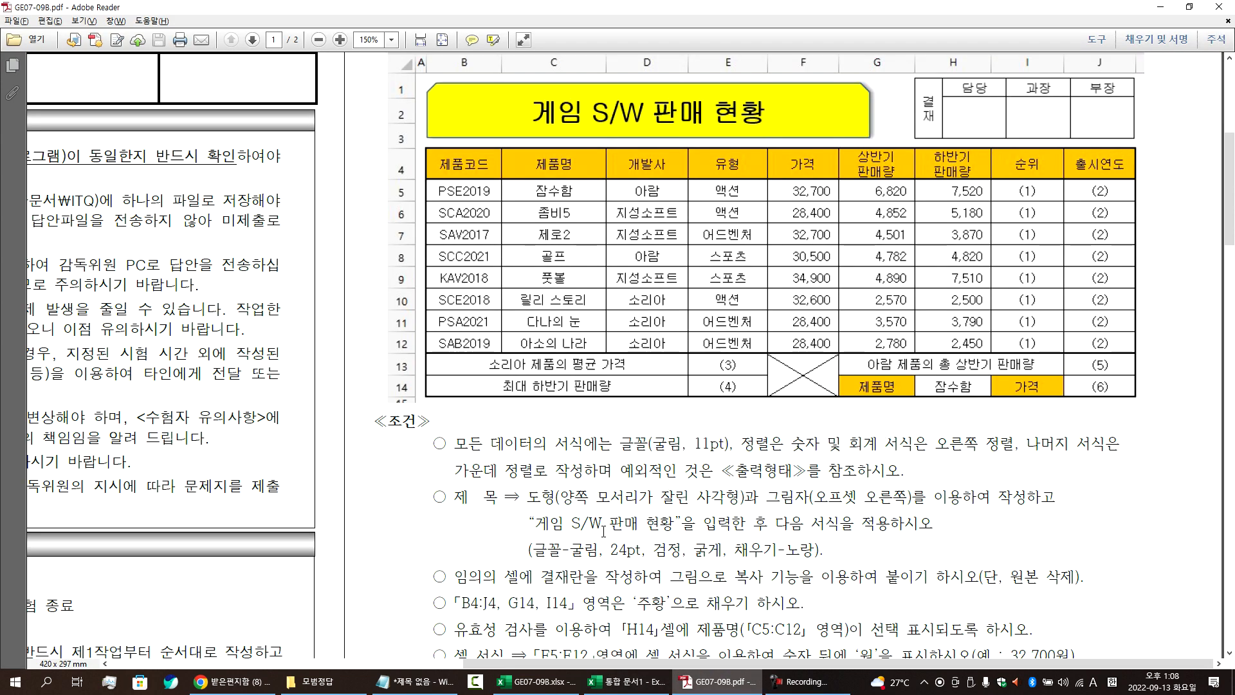
pyautogui.scroll(-1, 603, 531)
pyautogui.tripleClick(530, 556)
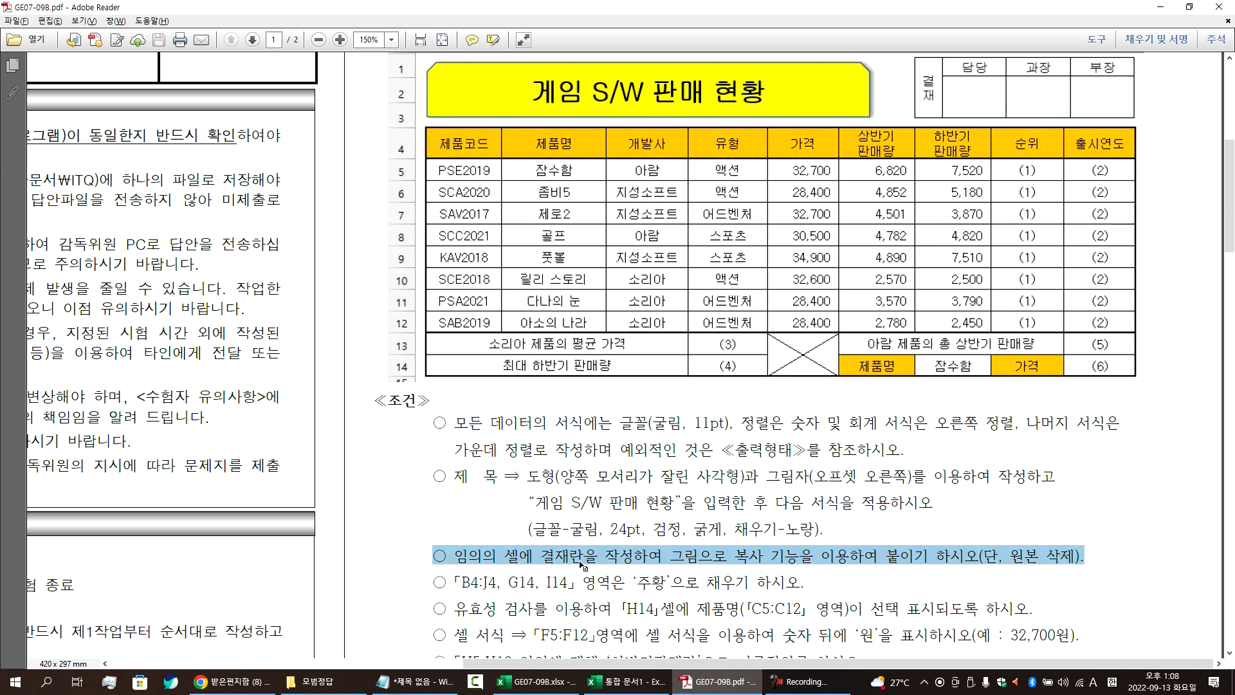
pyautogui.click(761, 558)
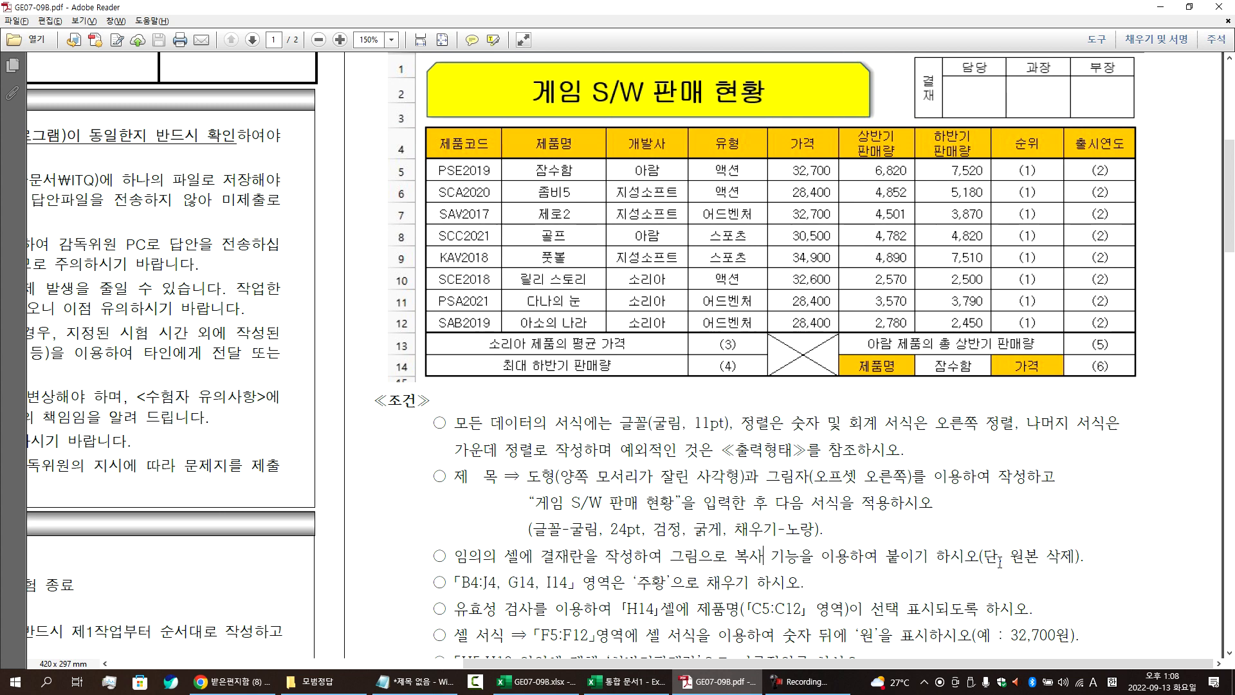
pyautogui.hotkey('alt', 'Tab')
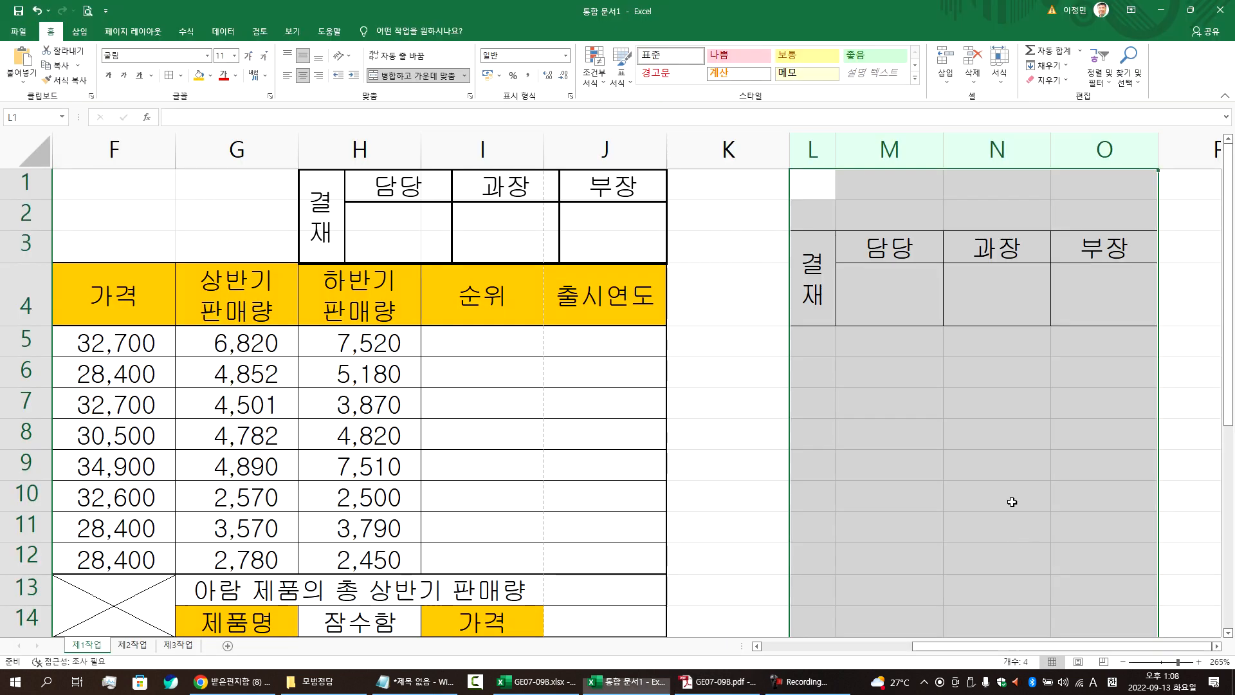
# Step: Try clearing only the contents of the original approval box in L3:O4
pyautogui.click(854, 273)
pyautogui.click(815, 266)
pyautogui.moveTo(813, 266); pyautogui.dragTo(1097, 273)
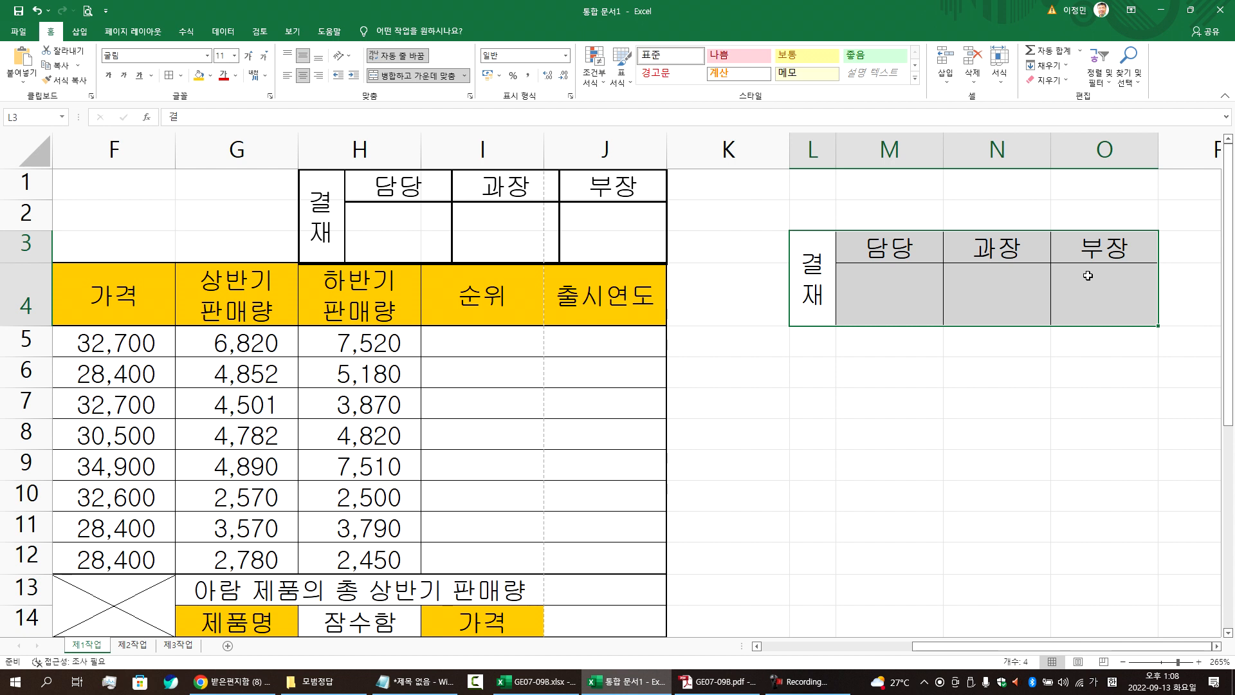
pyautogui.press('Delete')
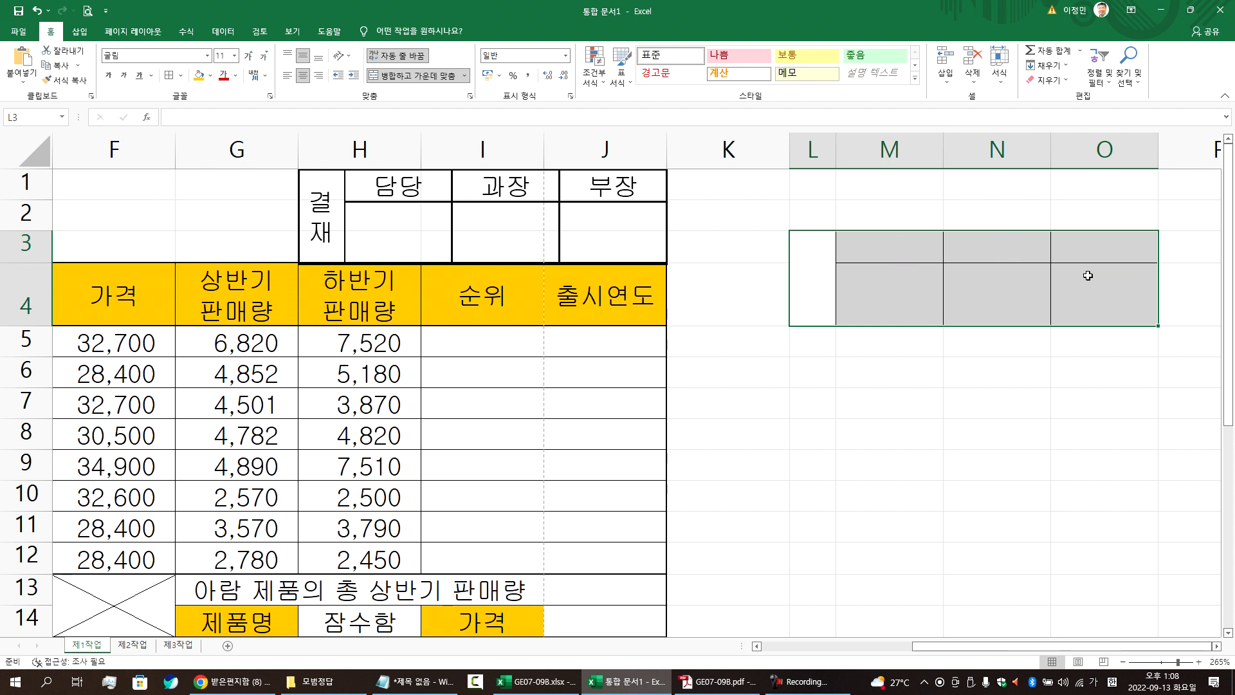
pyautogui.hotkey('ctrl', 'z')
pyautogui.click(841, 379)
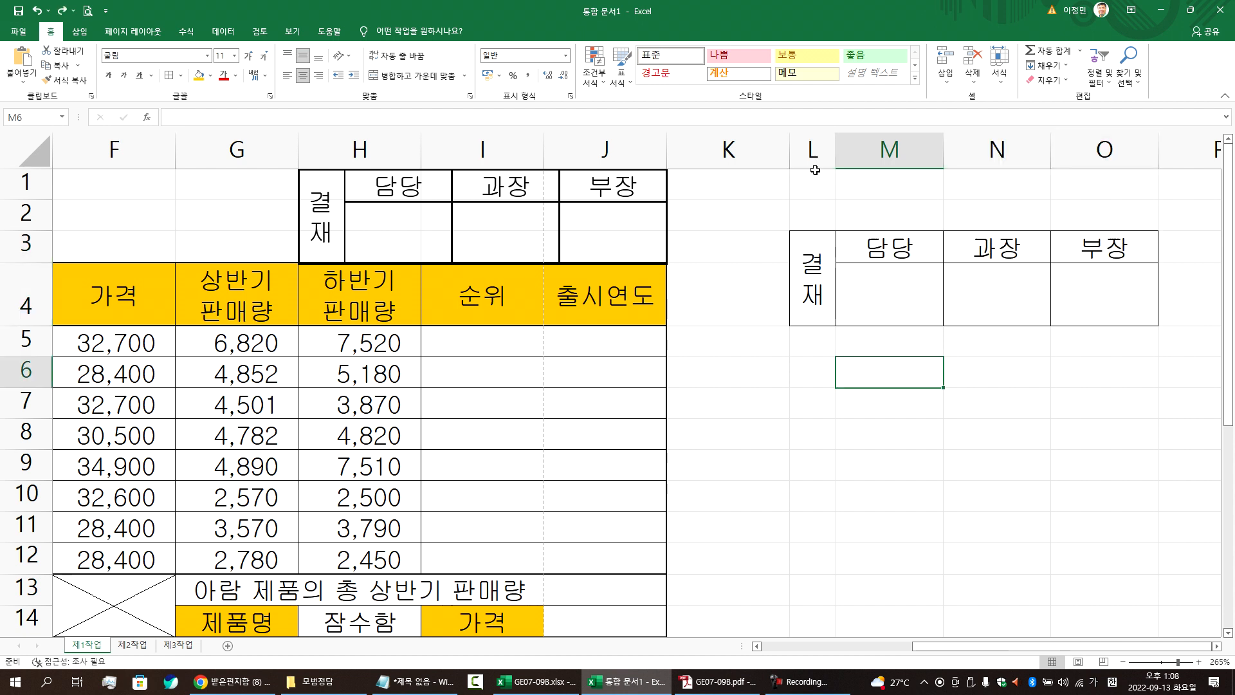
# Step: Delete the entire columns L through O that hold the original approval box
pyautogui.moveTo(813, 153); pyautogui.dragTo(1071, 142)
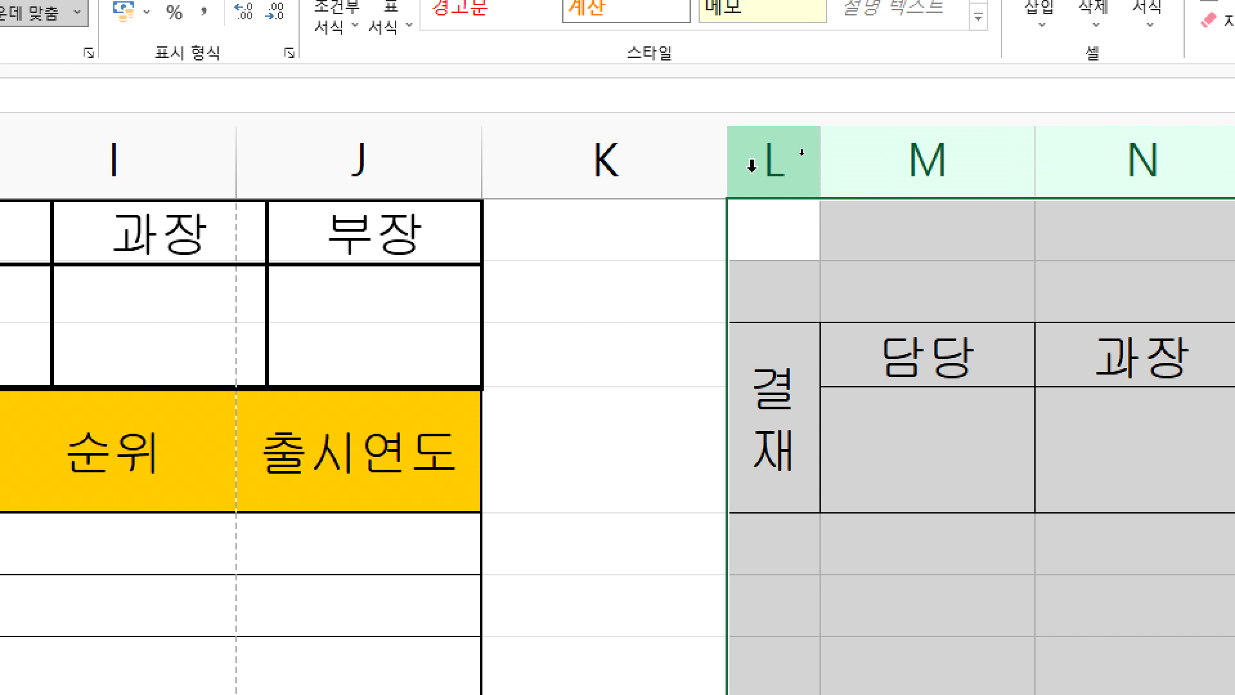
pyautogui.moveTo(812, 149); pyautogui.dragTo(931, 144)
pyautogui.moveTo(1010, 148); pyautogui.dragTo(1080, 156)
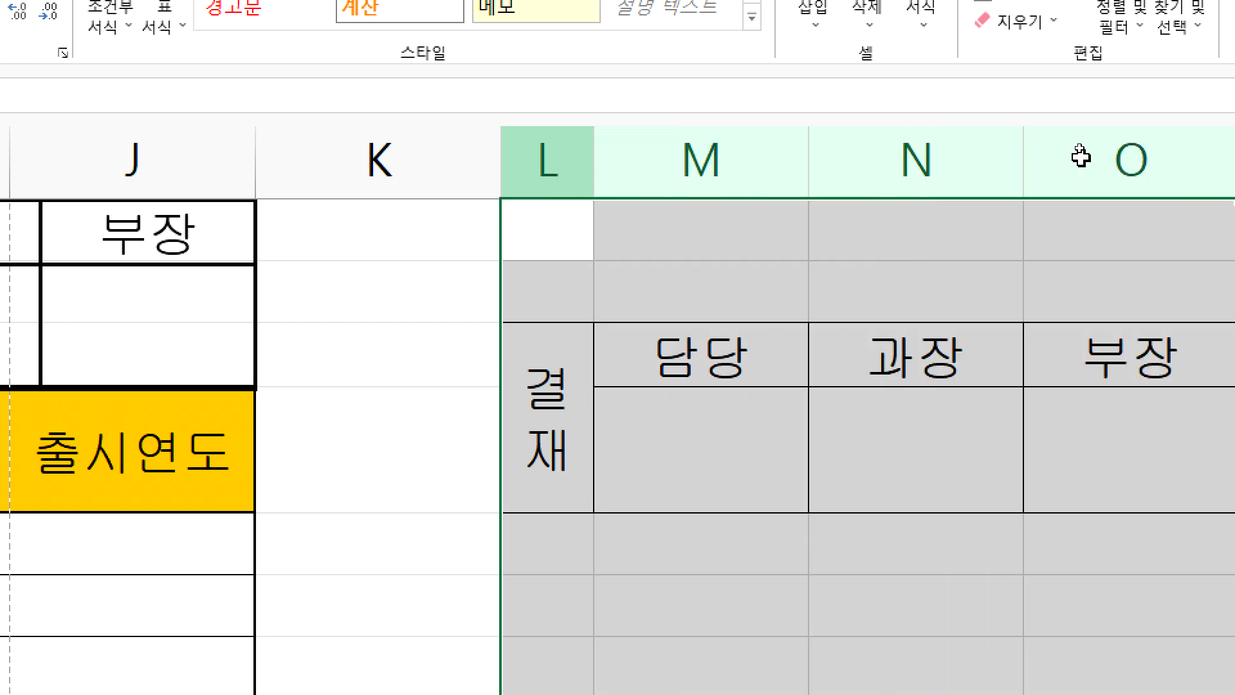
pyautogui.rightClick(873, 168)
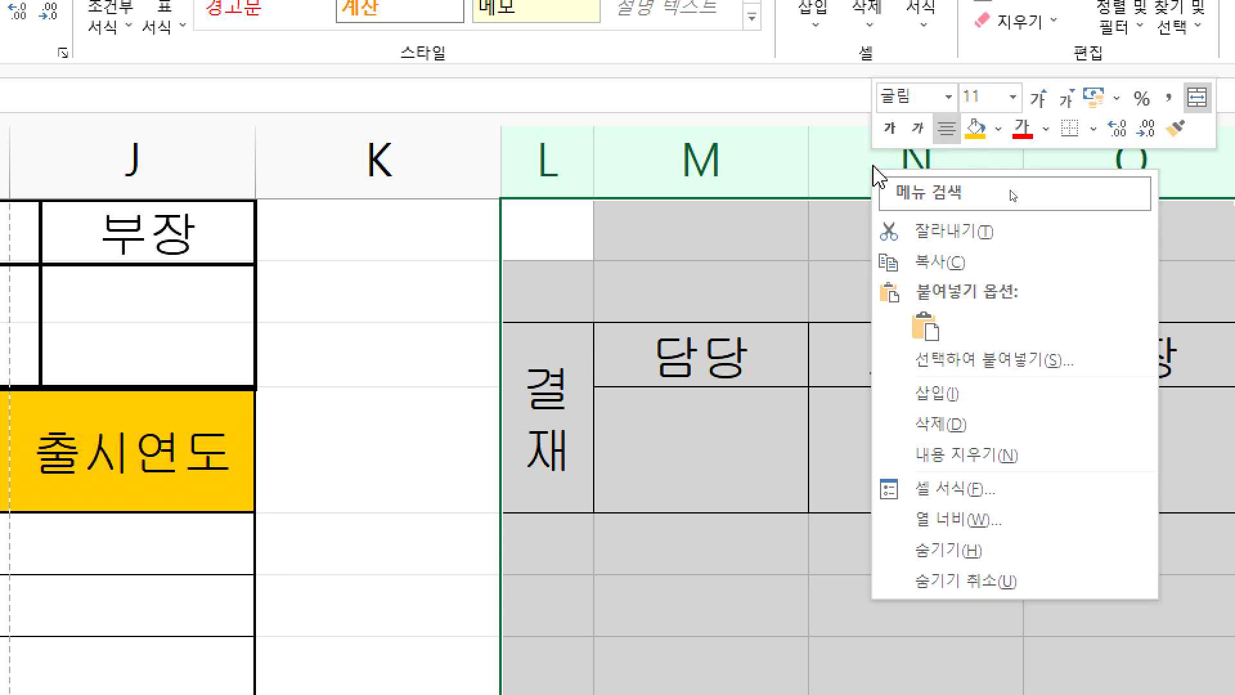
pyautogui.click(978, 426)
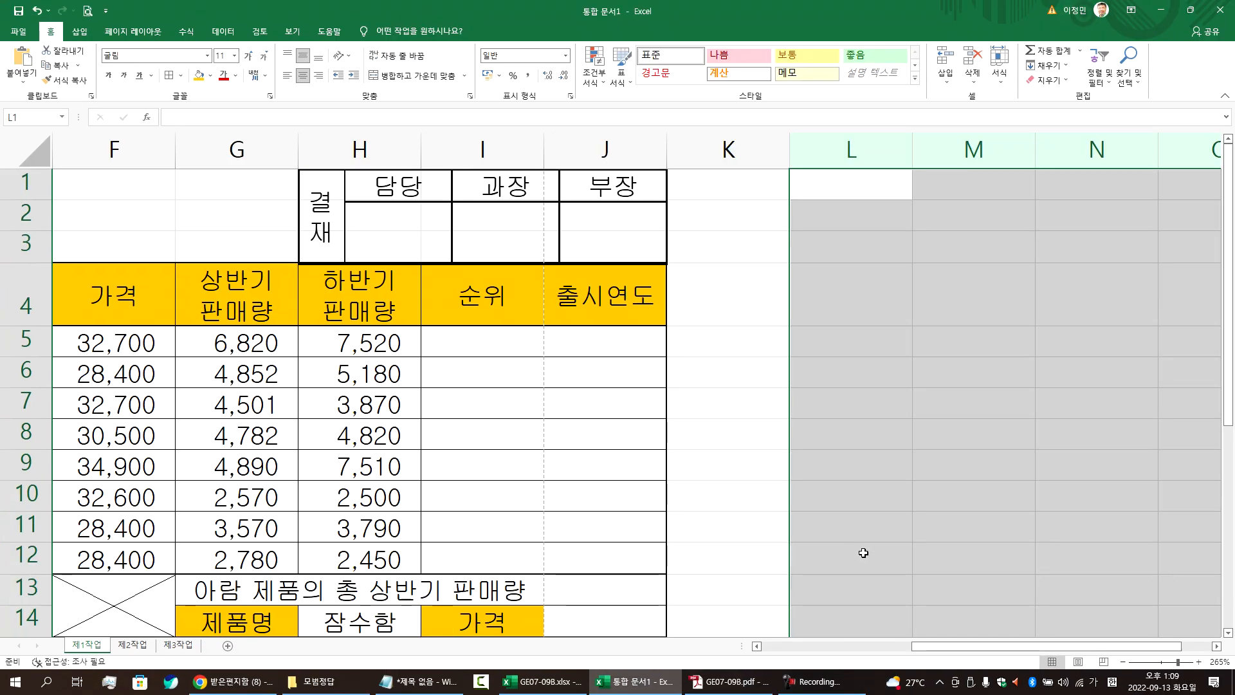
pyautogui.moveTo(817, 688)
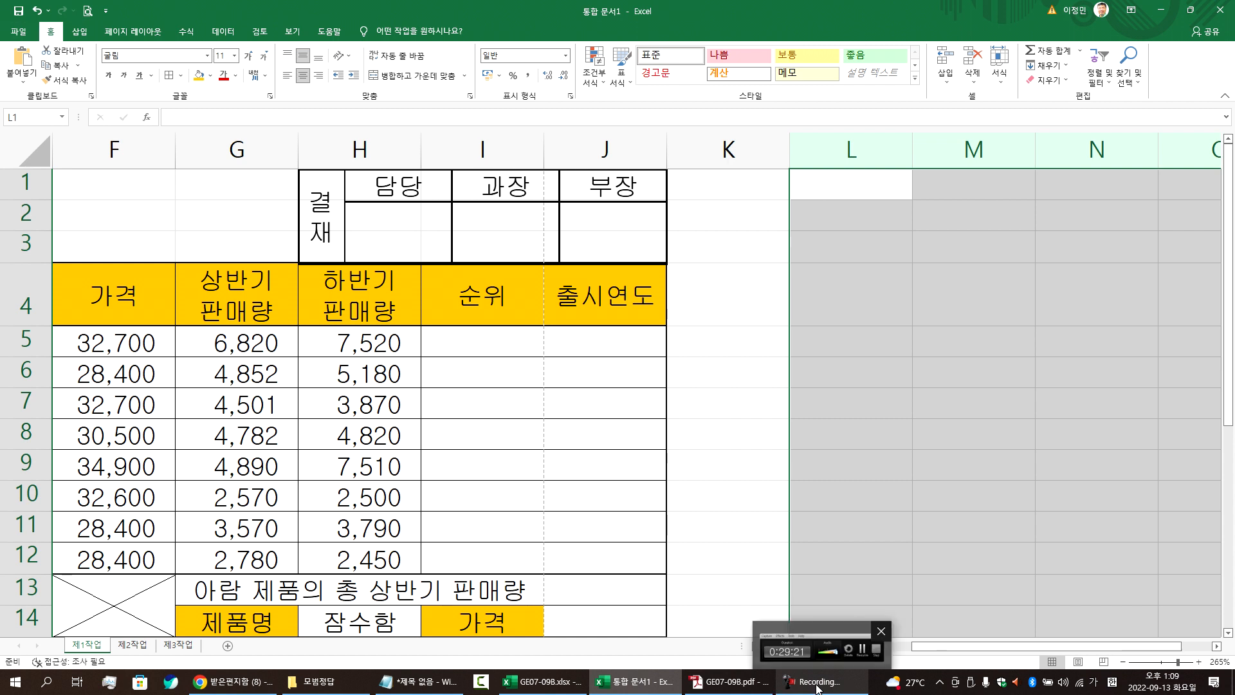
pyautogui.click(817, 685)
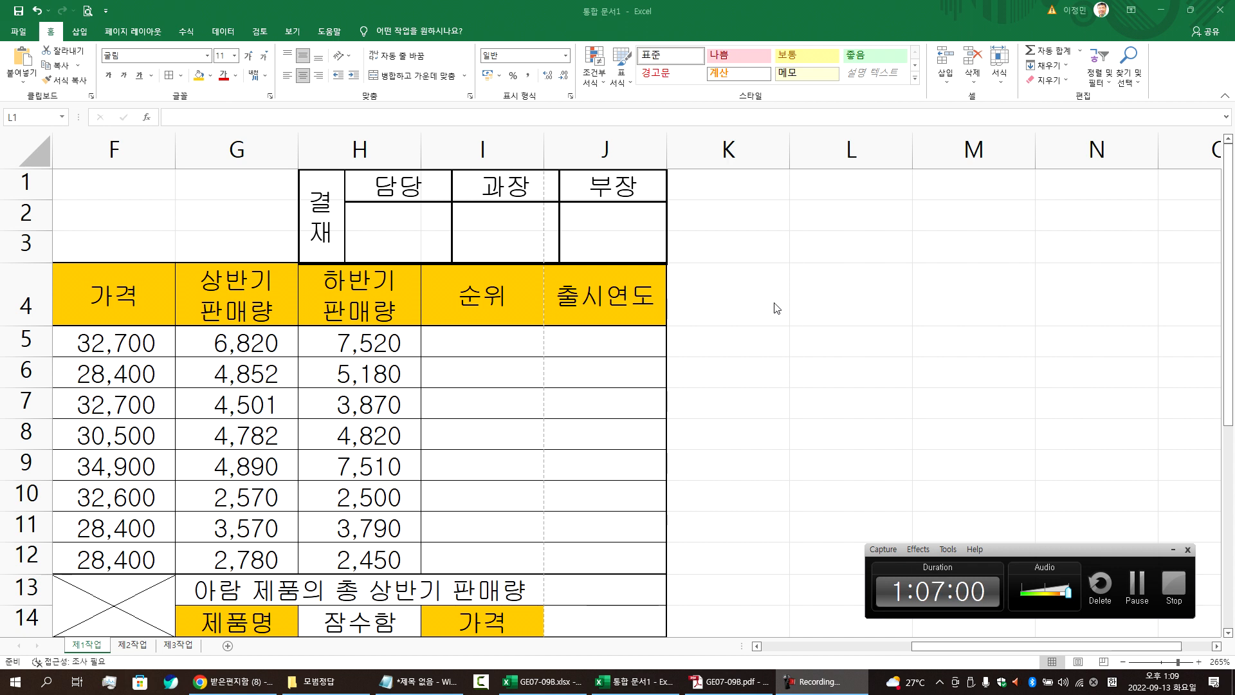
pyautogui.click(1137, 587)
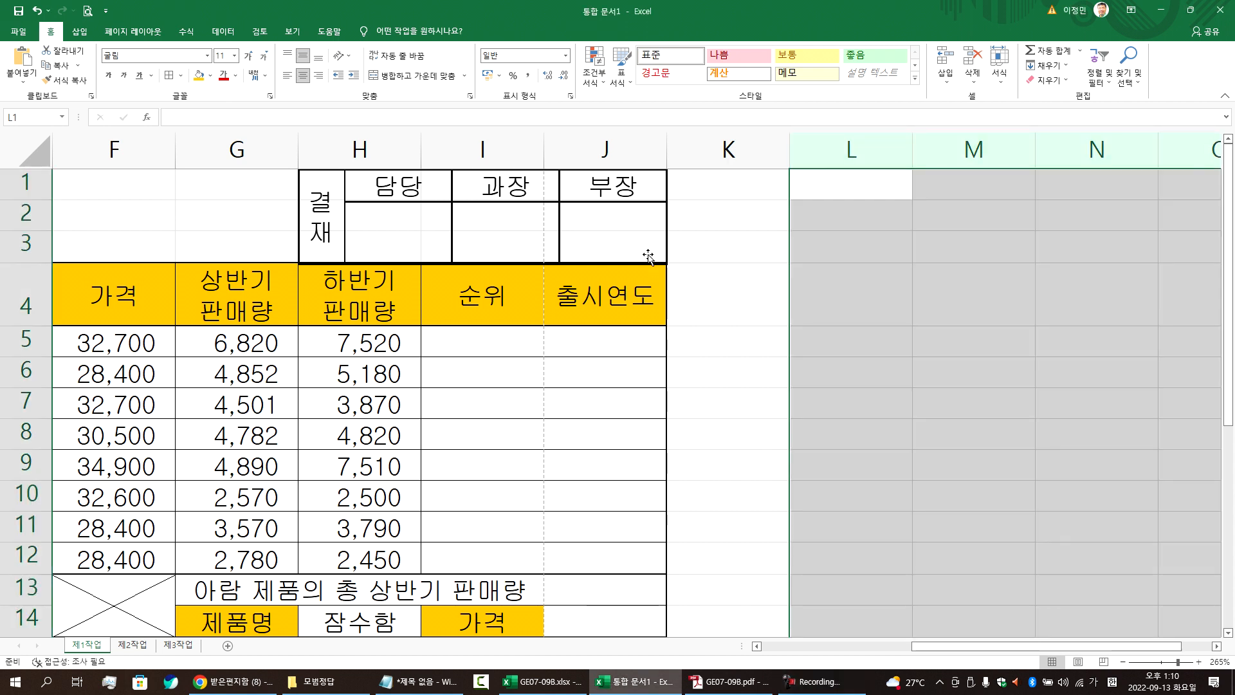
# Step: Narrow column I (순위) slightly beneath the pasted approval box picture
pyautogui.moveTo(541, 148); pyautogui.dragTo(531, 148)
pyautogui.click(645, 230)
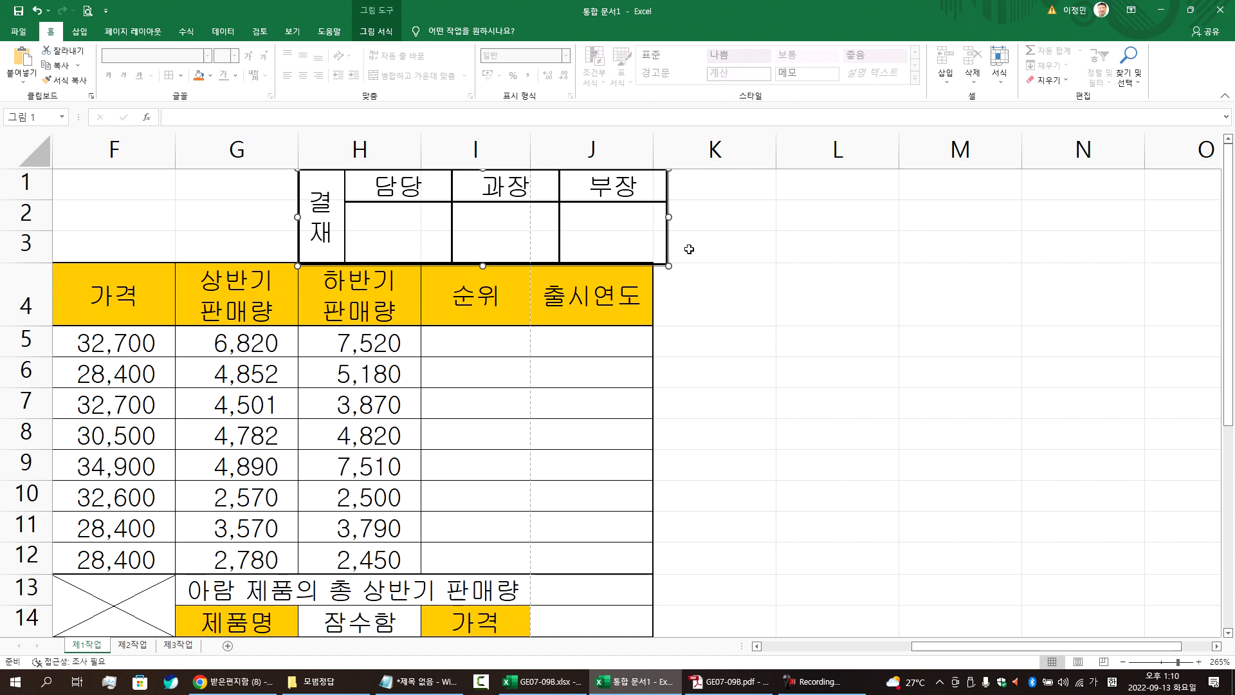
pyautogui.click(620, 144)
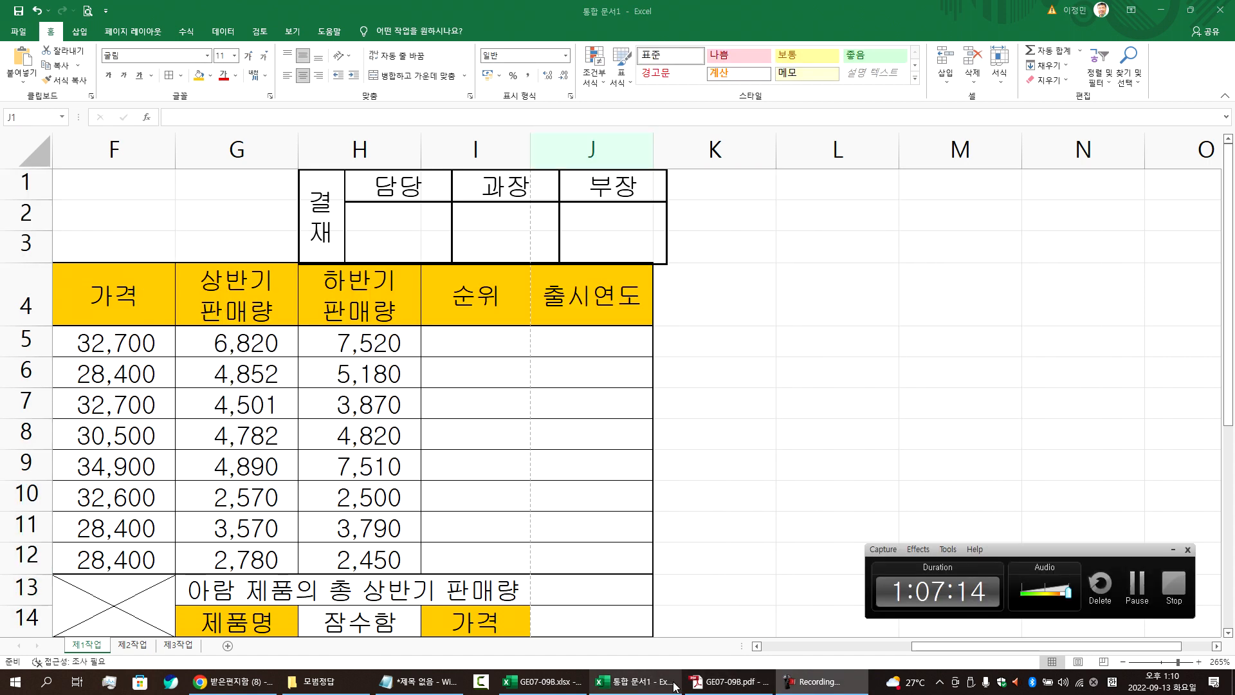
# Step: Compare the approval box picture's placement over columns H to J with the layout in the exam PDF
pyautogui.click(730, 681)
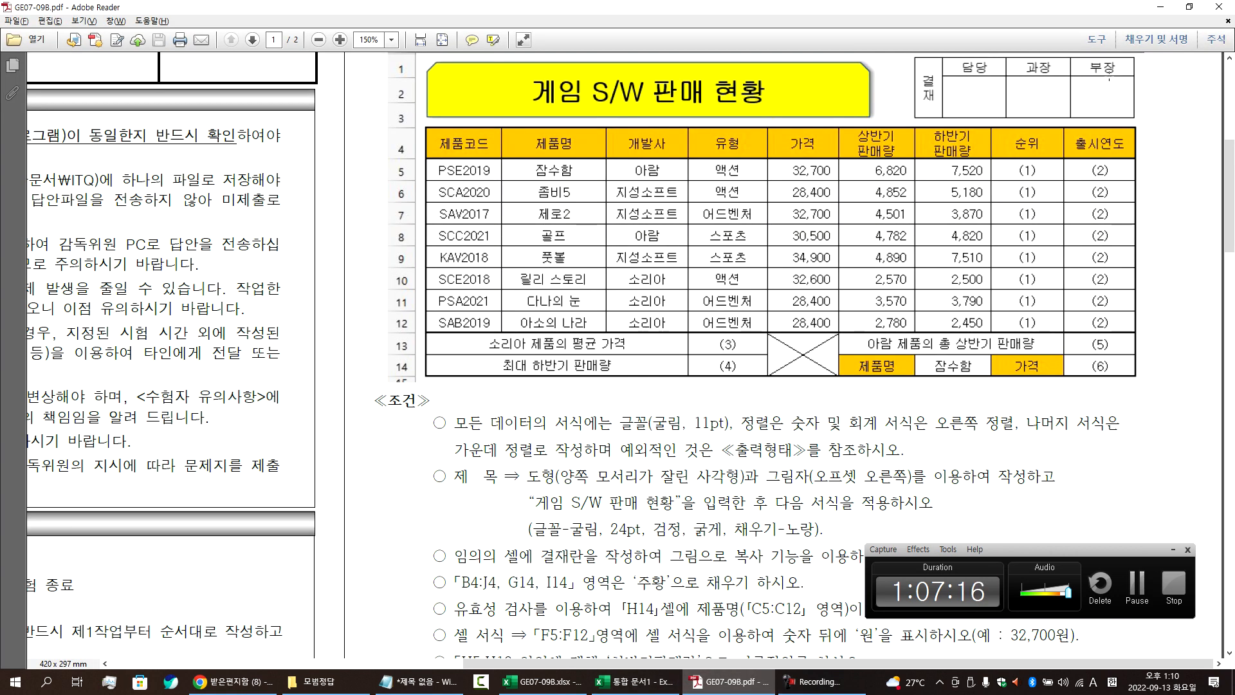
pyautogui.press('F9')
pyautogui.click(633, 681)
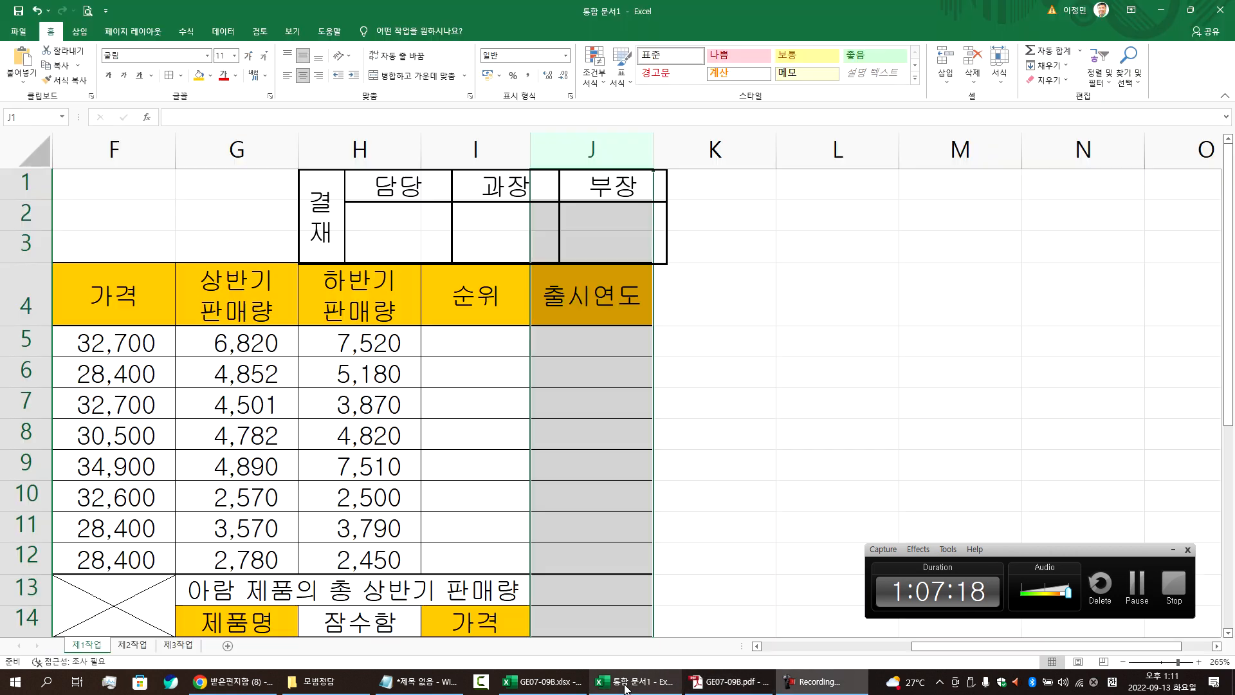
pyautogui.click(682, 256)
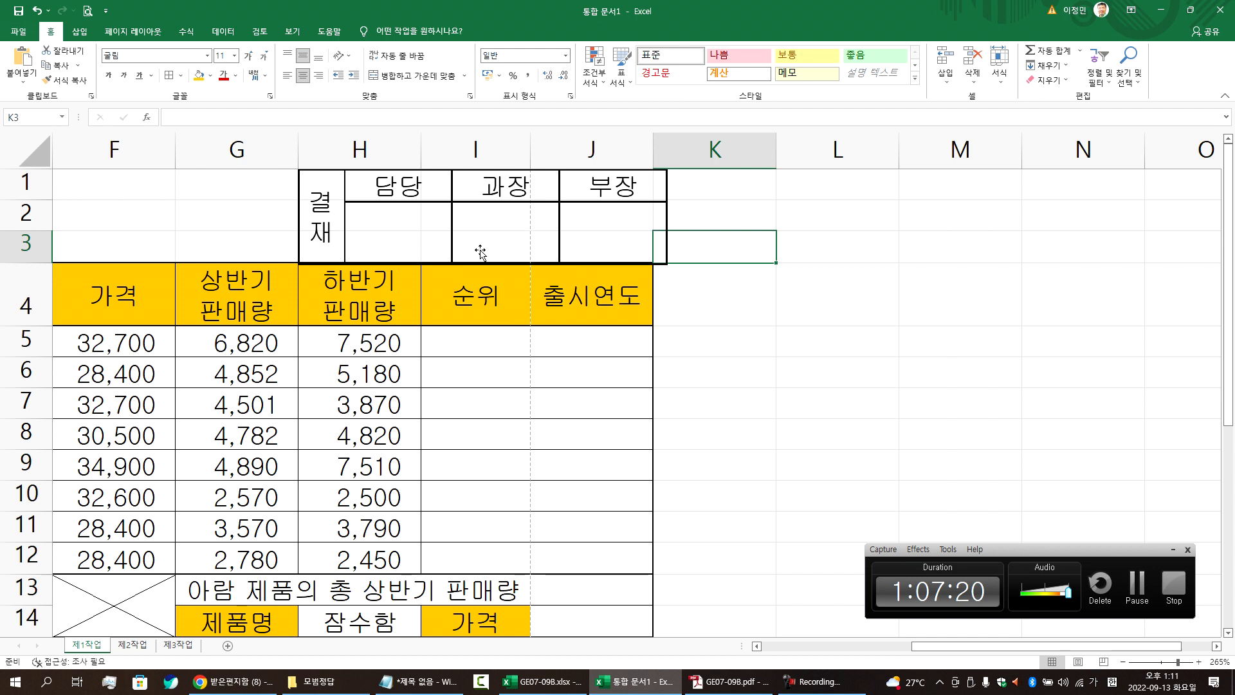
pyautogui.click(322, 151)
pyautogui.click(483, 152)
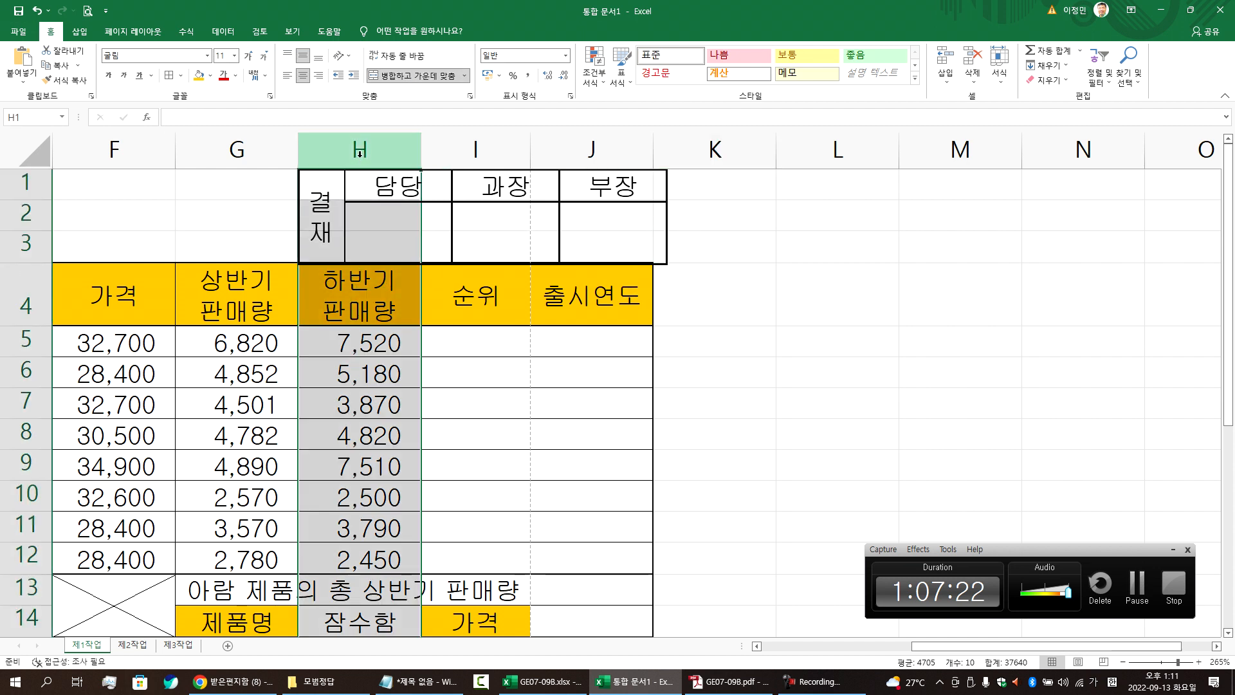
pyautogui.click(565, 151)
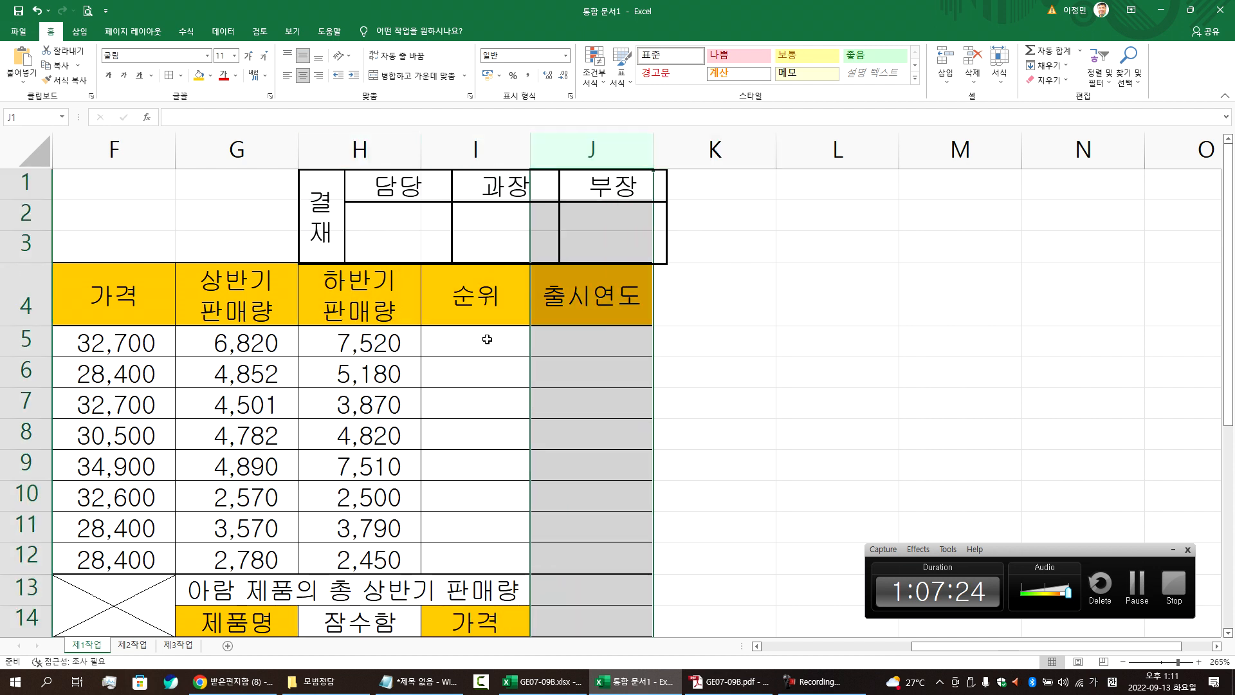
pyautogui.click(488, 340)
# Step: Widen columns H (하반기 판매량) and I (순위) slightly so the approval box picture fits within columns H to J
pyautogui.click(386, 148)
pyautogui.moveTo(531, 153); pyautogui.dragTo(540, 153)
pyautogui.moveTo(420, 153); pyautogui.dragTo(425, 153)
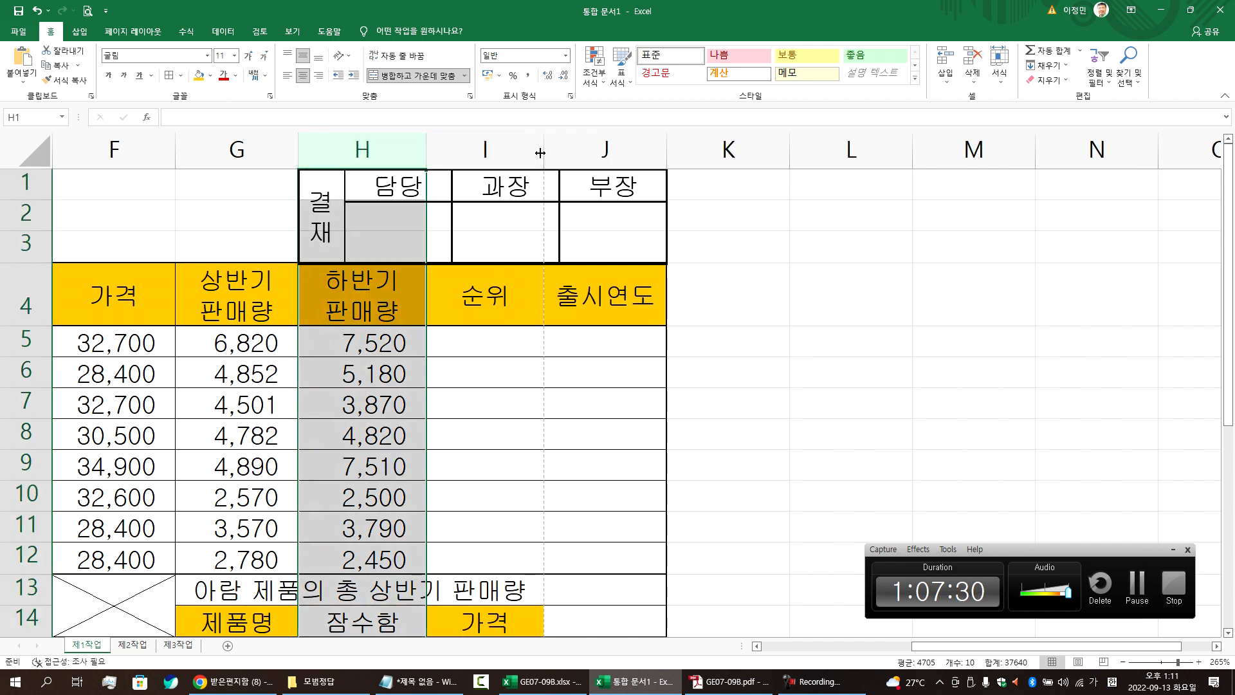
pyautogui.moveTo(544, 152); pyautogui.dragTo(550, 151)
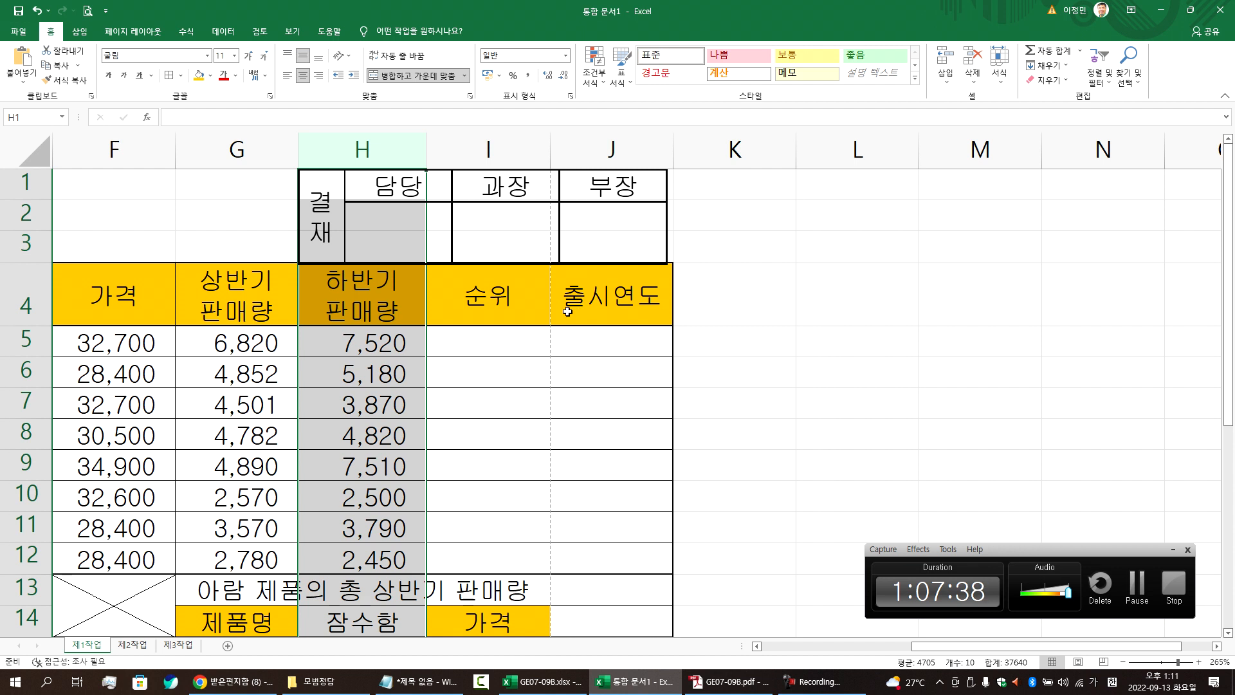
pyautogui.click(473, 341)
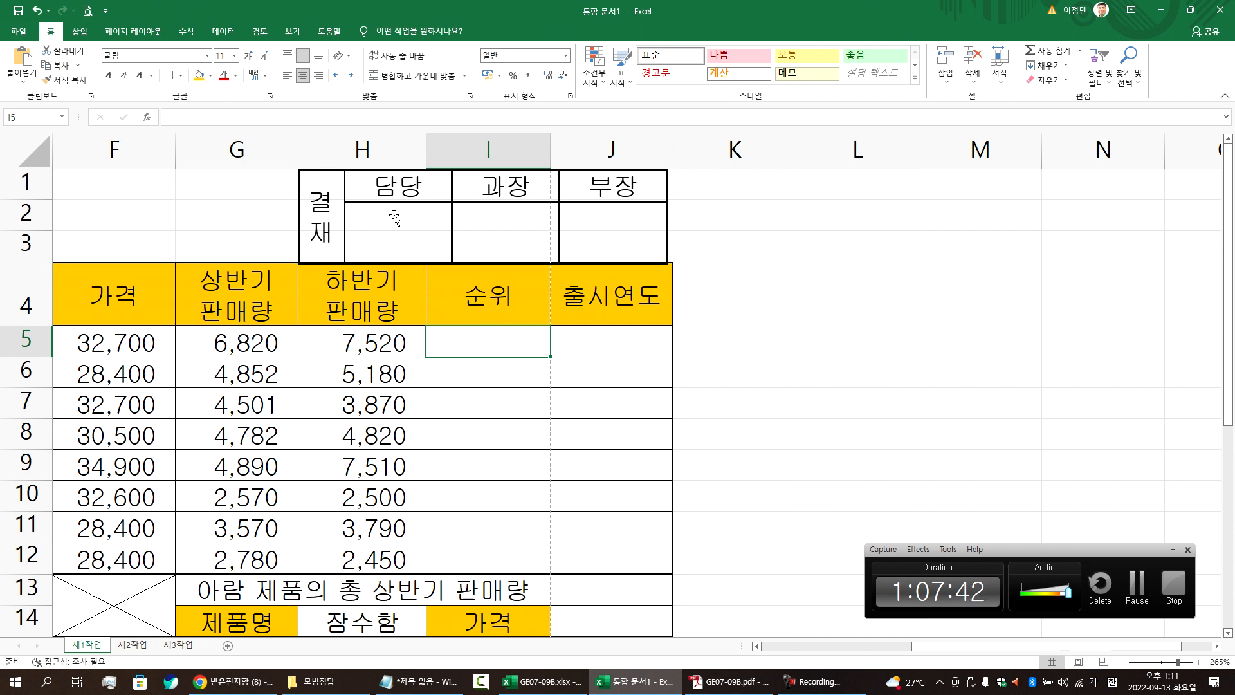
# Step: Check the layout of rows 1 to 3 around the title and approval box in the exam PDF
pyautogui.click(394, 218)
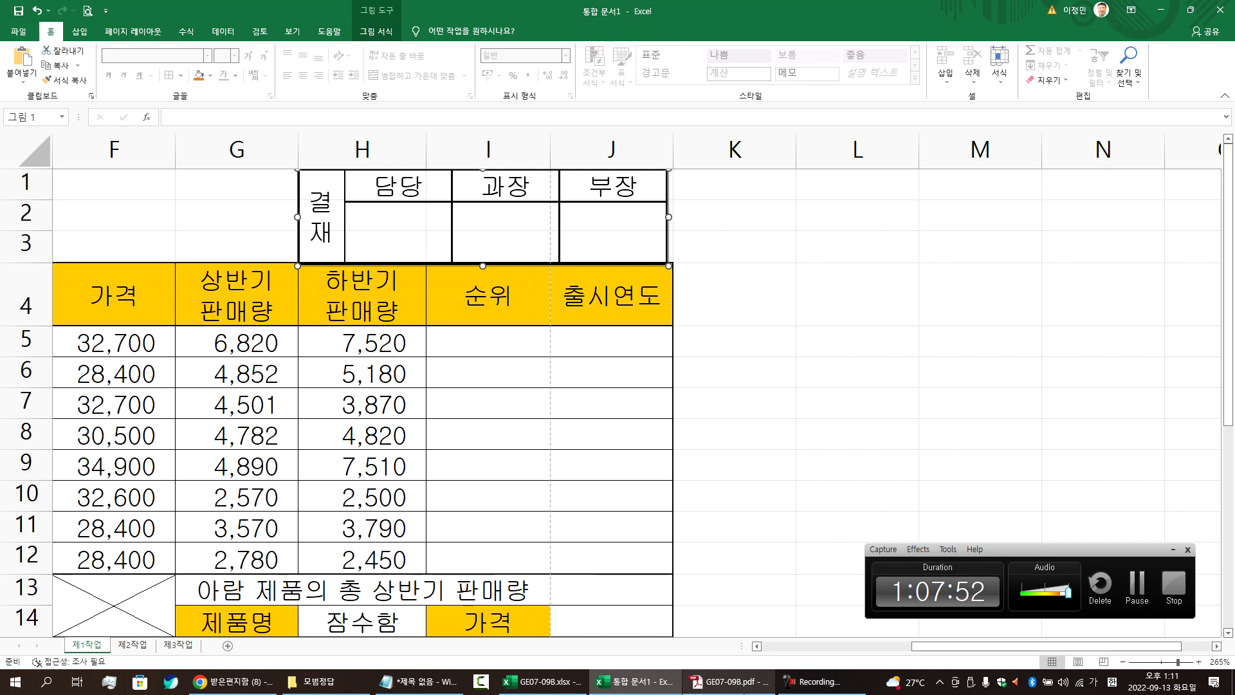
pyautogui.click(730, 681)
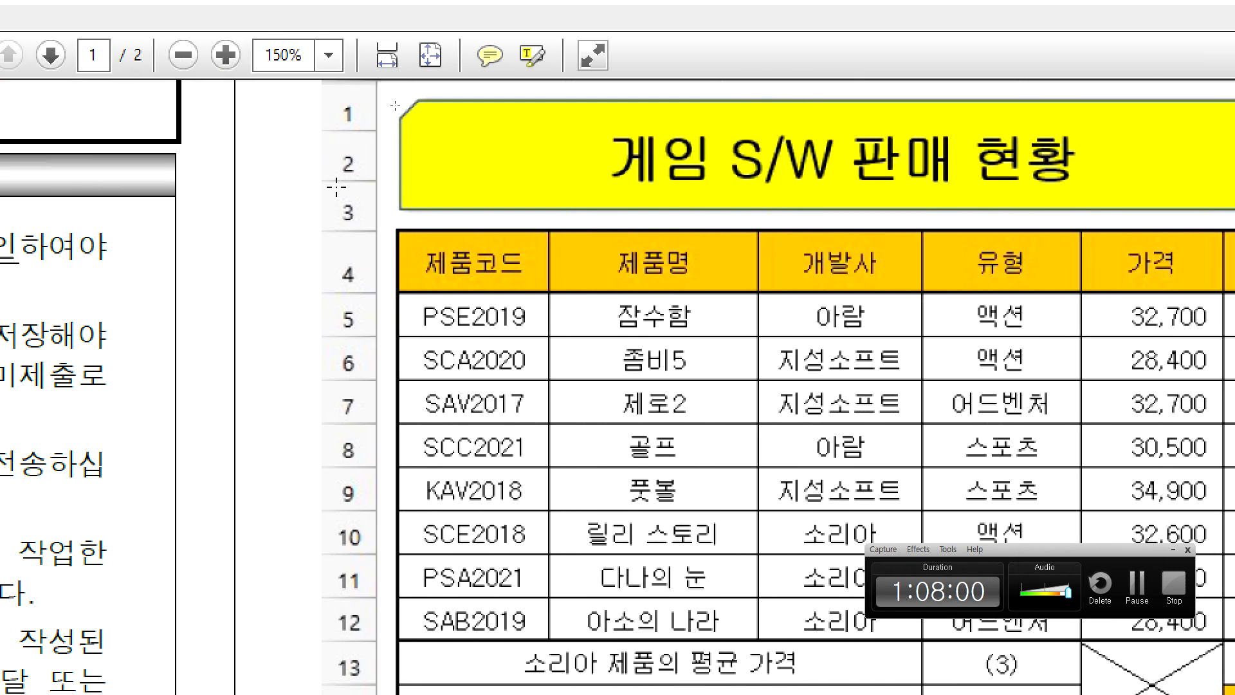
pyautogui.hotkey('alt', 'Tab')
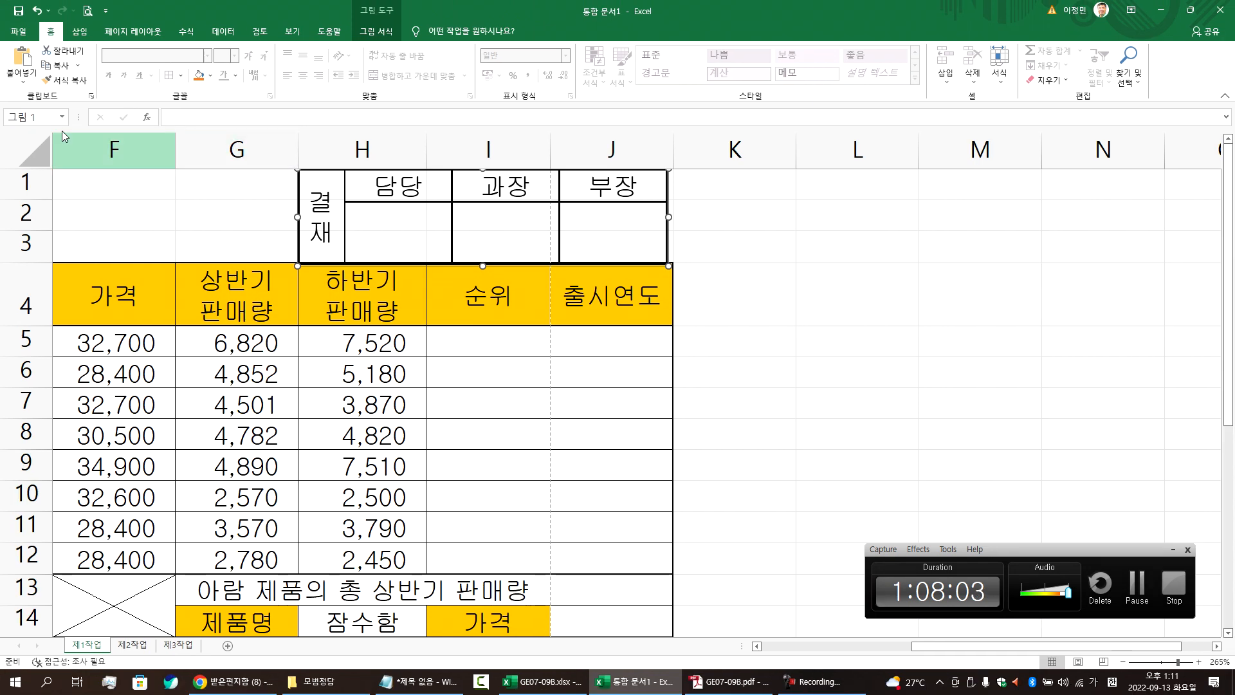
# Step: Increase the height of rows 1 to 3 equally by a small amount, slightly taller than the approval box picture
pyautogui.moveTo(26, 184); pyautogui.dragTo(22, 250)
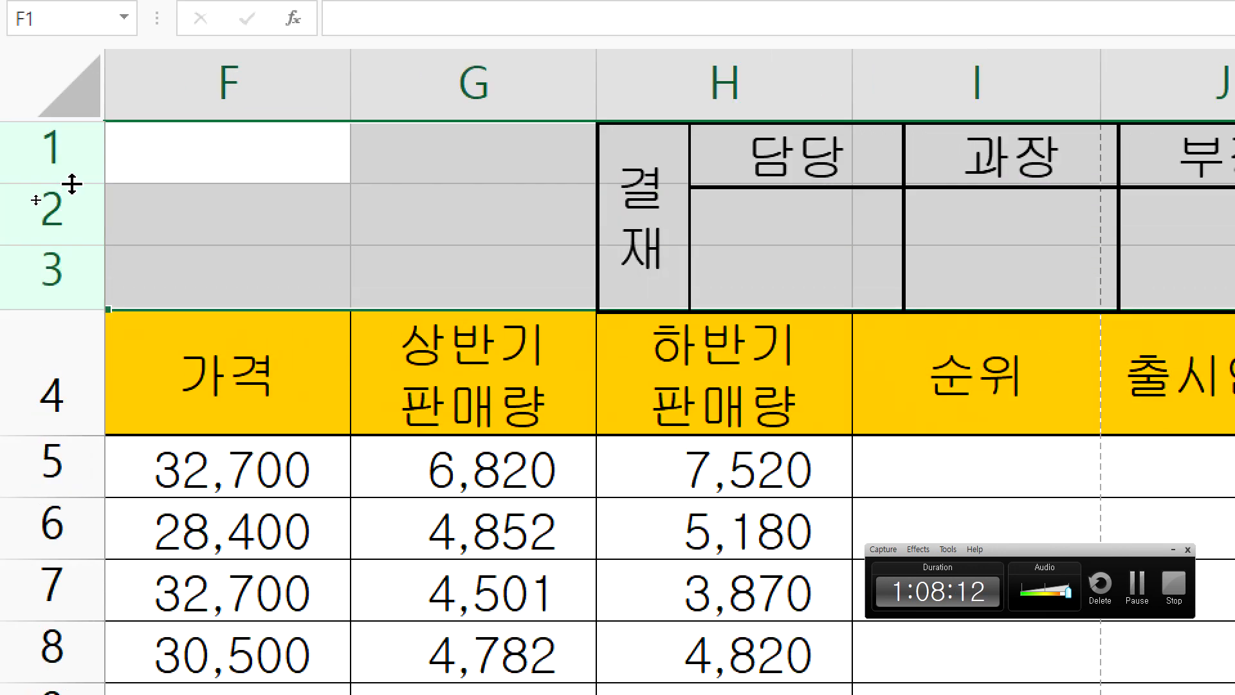
pyautogui.moveTo(72, 184); pyautogui.dragTo(77, 193)
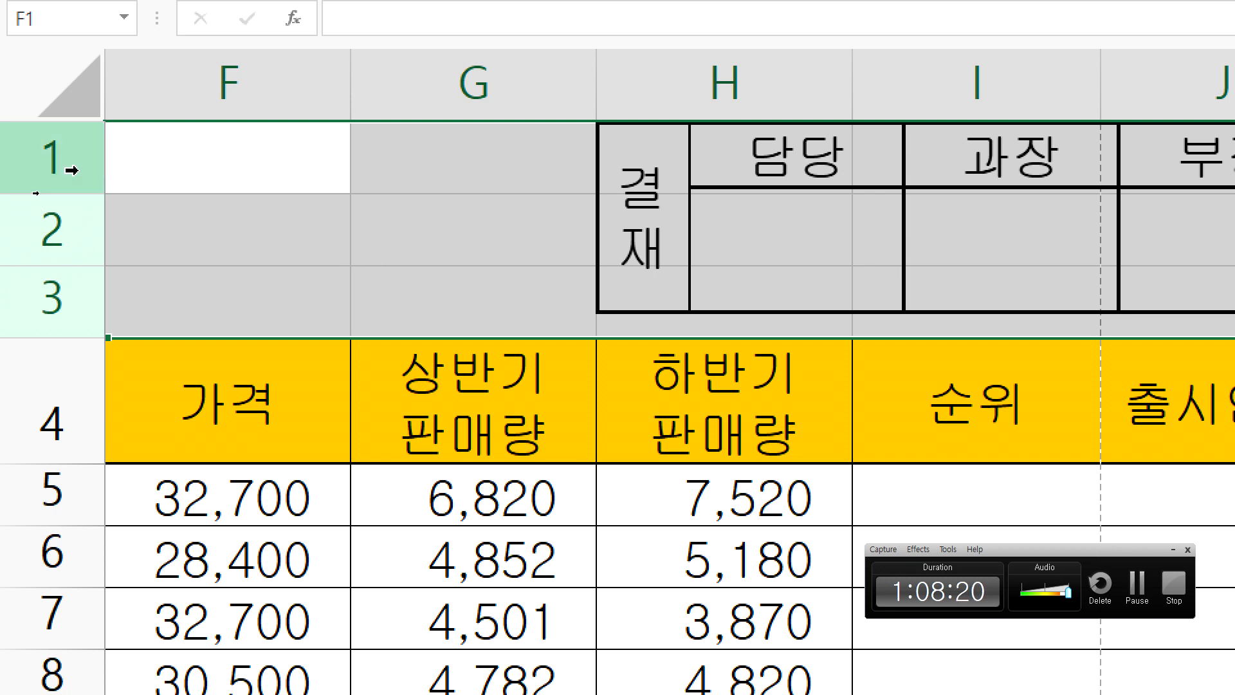
pyautogui.moveTo(70, 171); pyautogui.dragTo(79, 302)
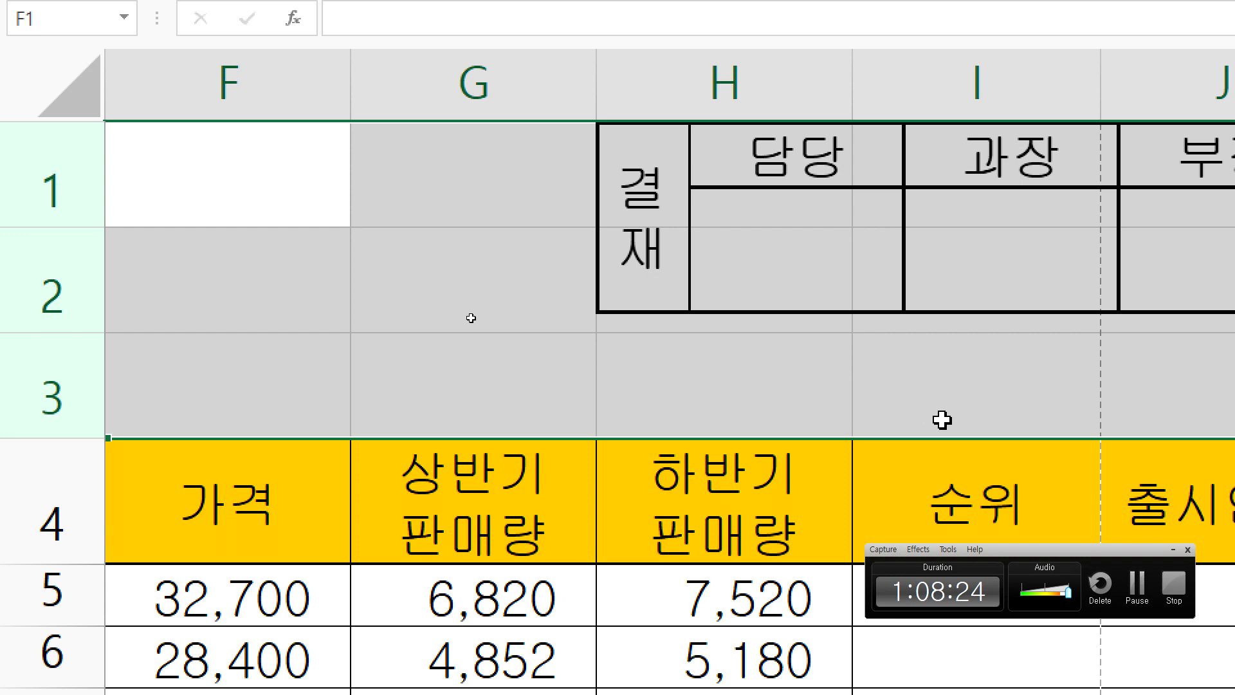
pyautogui.hotkey('ctrl', 'z')
pyautogui.doubleClick(84, 195)
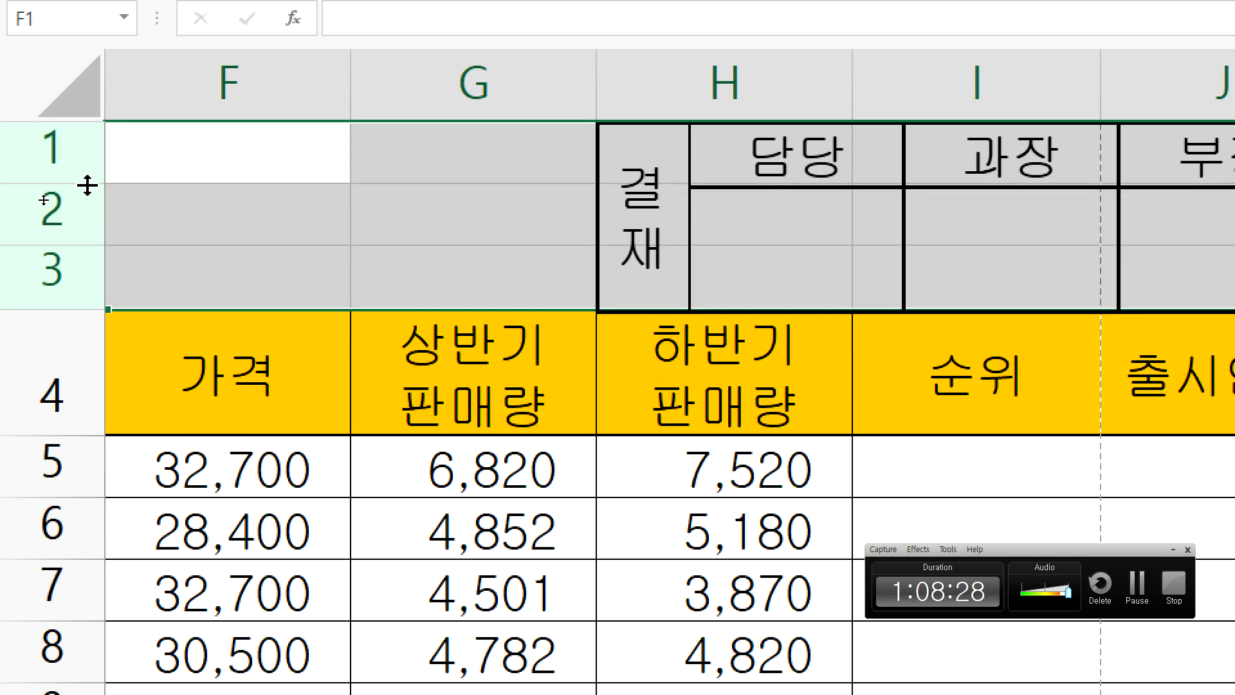
pyautogui.moveTo(90, 187); pyautogui.dragTo(91, 201)
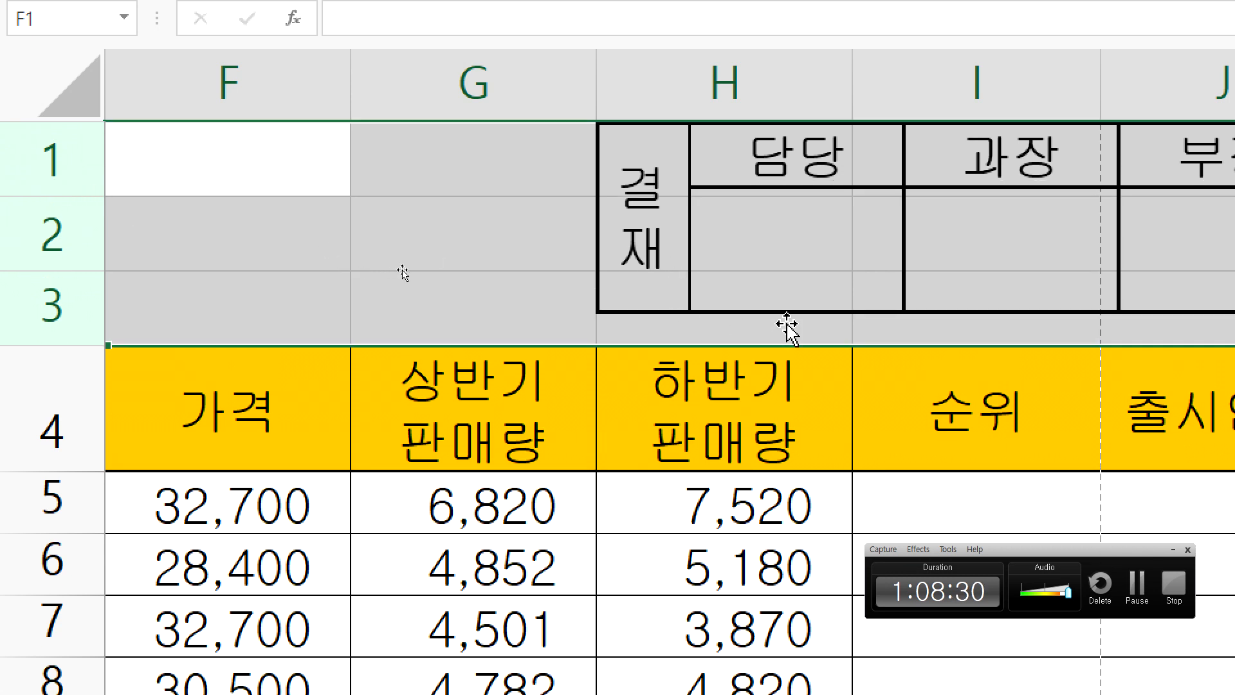
# Step: Move the approval box picture slightly down and to the right so it sits off the cell edges in rows 1 to 3
pyautogui.click(510, 289)
pyautogui.click(892, 243)
pyautogui.moveTo(892, 244); pyautogui.dragTo(896, 253)
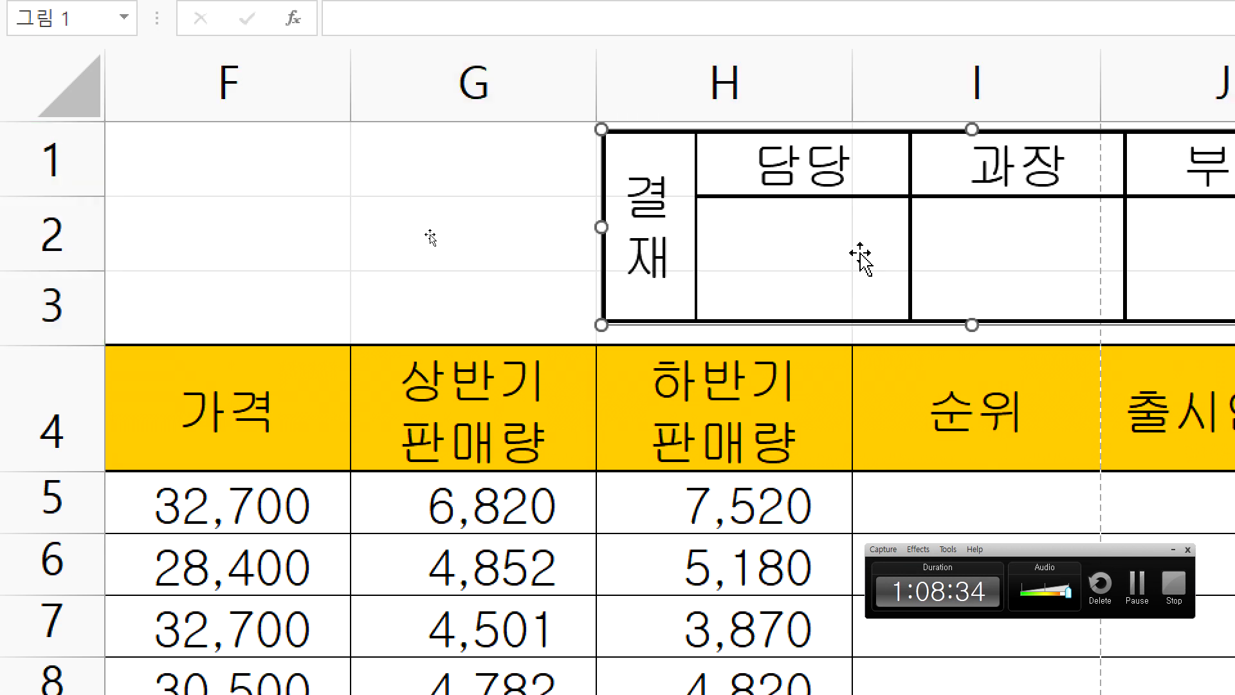
pyautogui.click(268, 203)
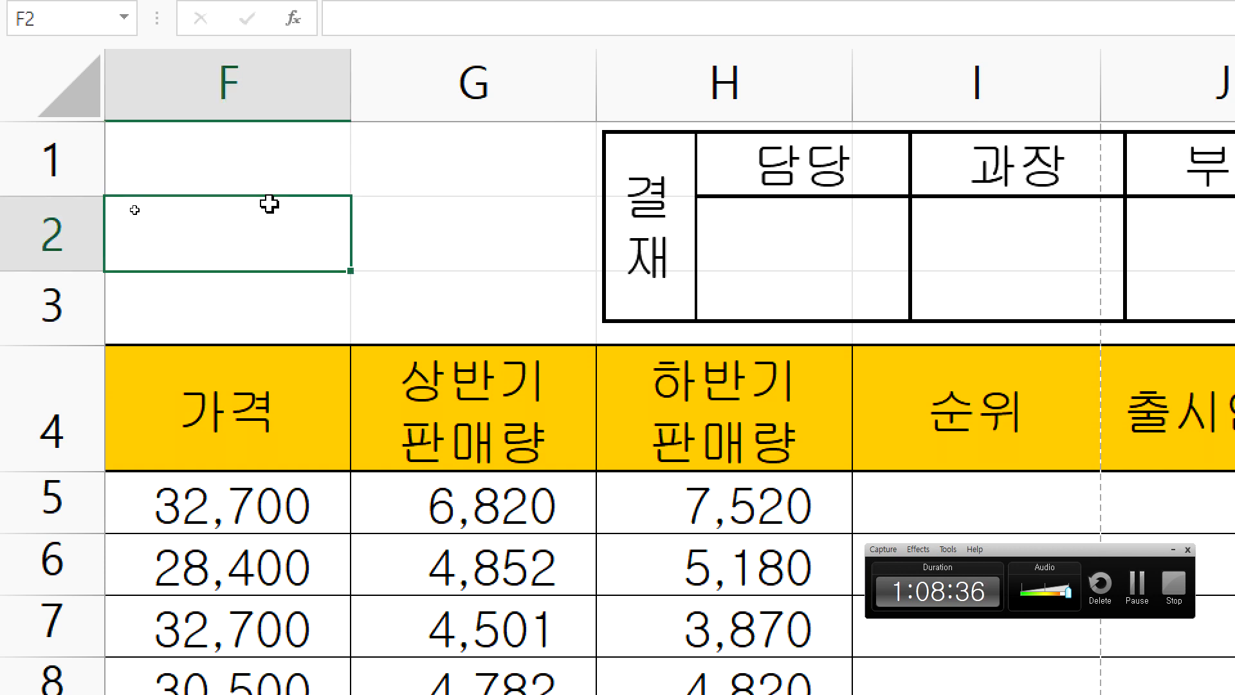
# Step: Review the exam PDF's title condition for the required shape, shadow, text and fill, and its placement in the output layout
pyautogui.press('Home')
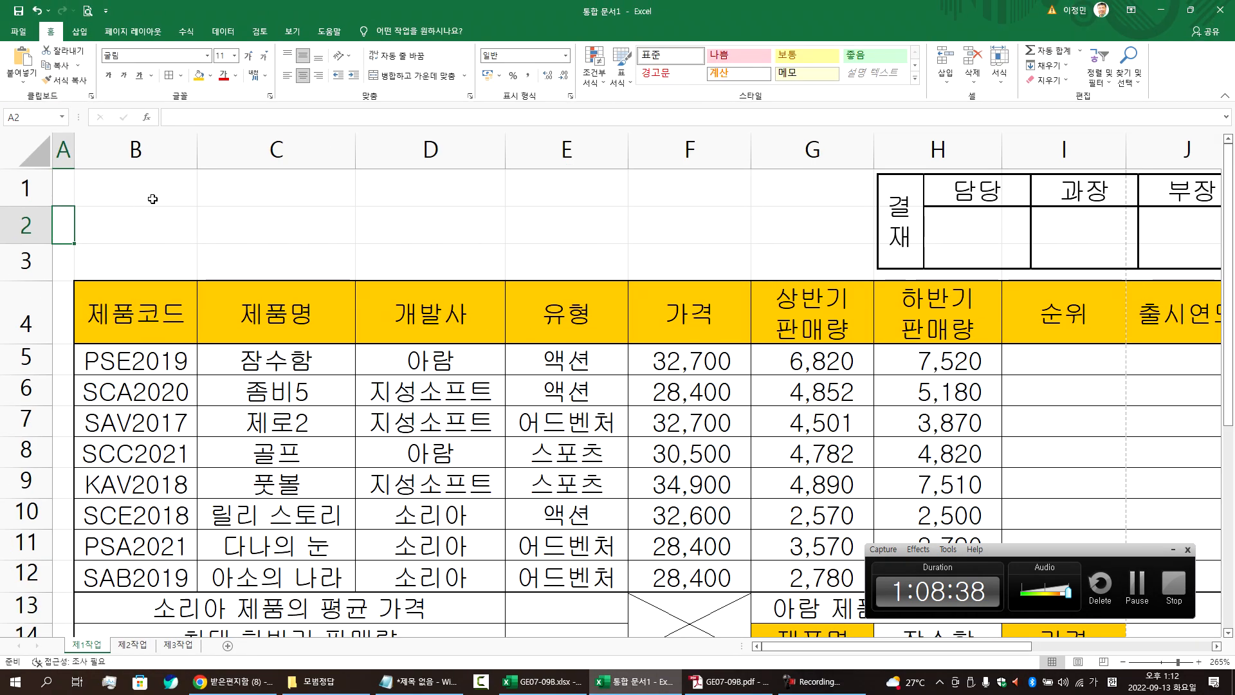
pyautogui.click(335, 149)
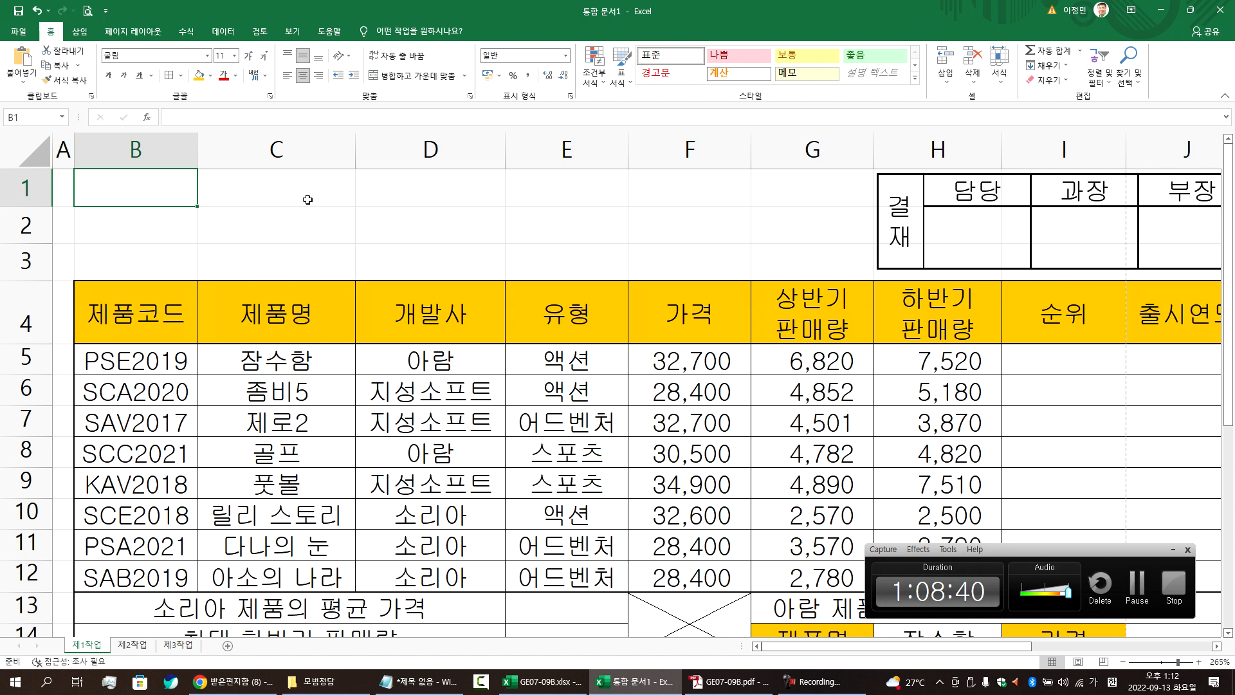
pyautogui.click(1172, 550)
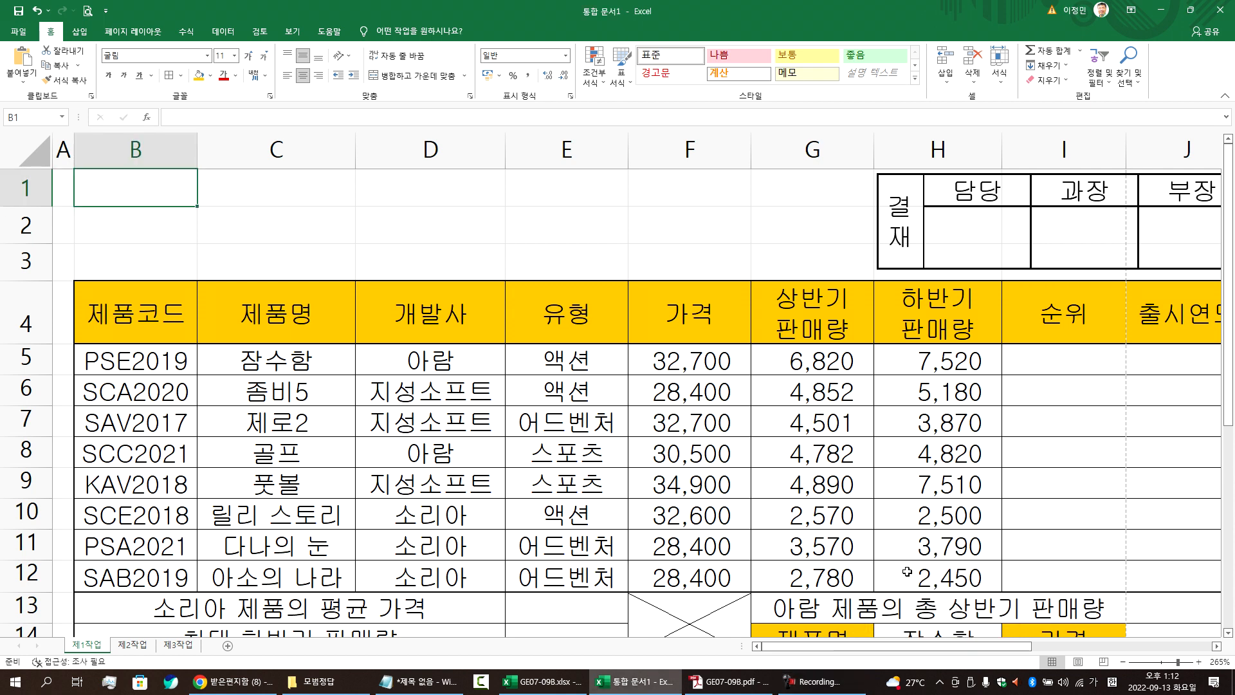
pyautogui.click(733, 681)
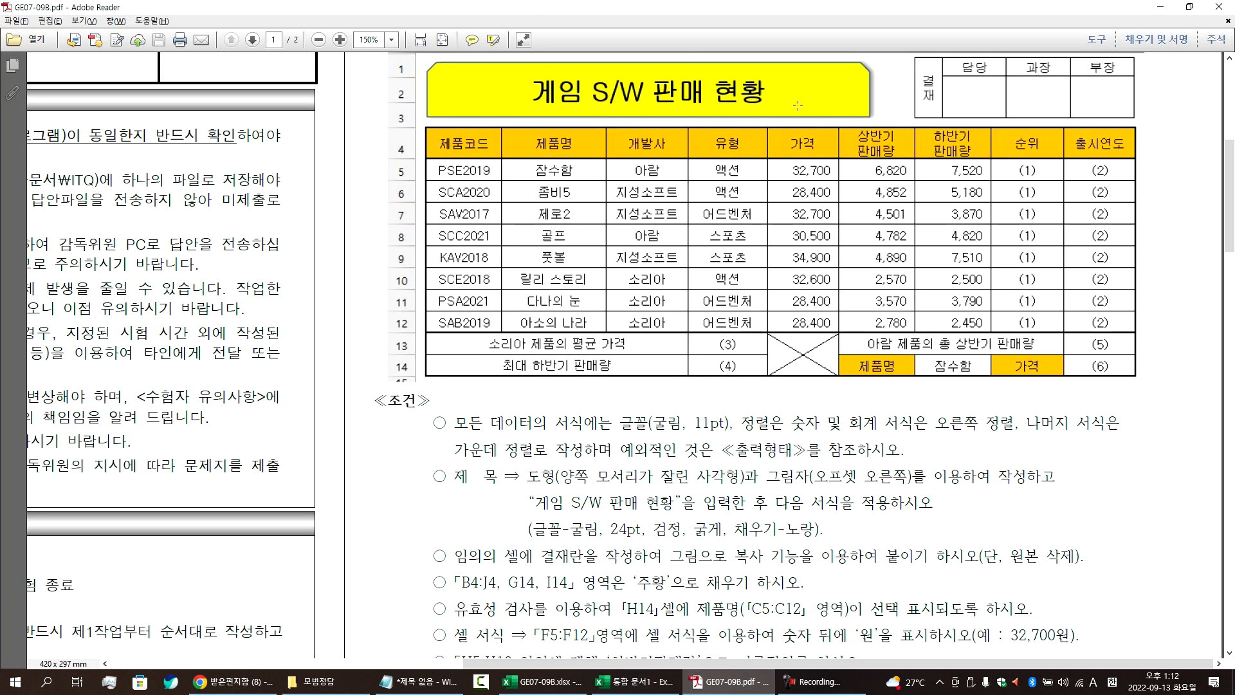
pyautogui.scroll(1, 833, 153)
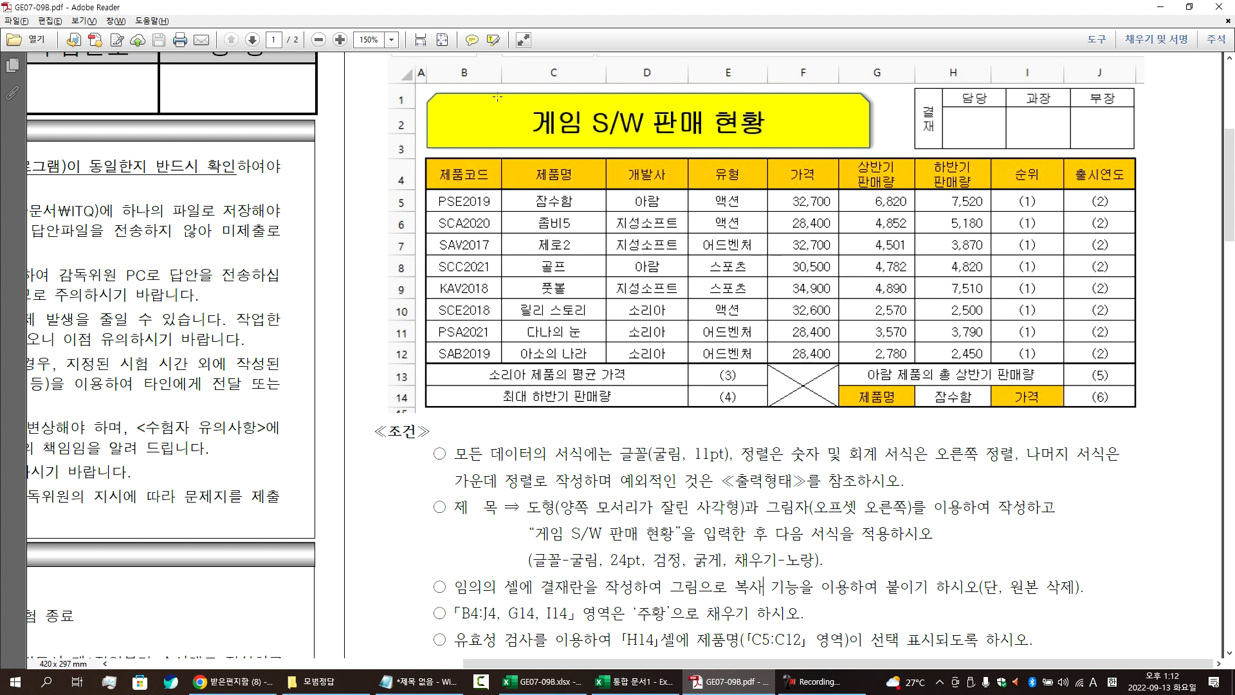
pyautogui.hotkey('alt', 'Tab')
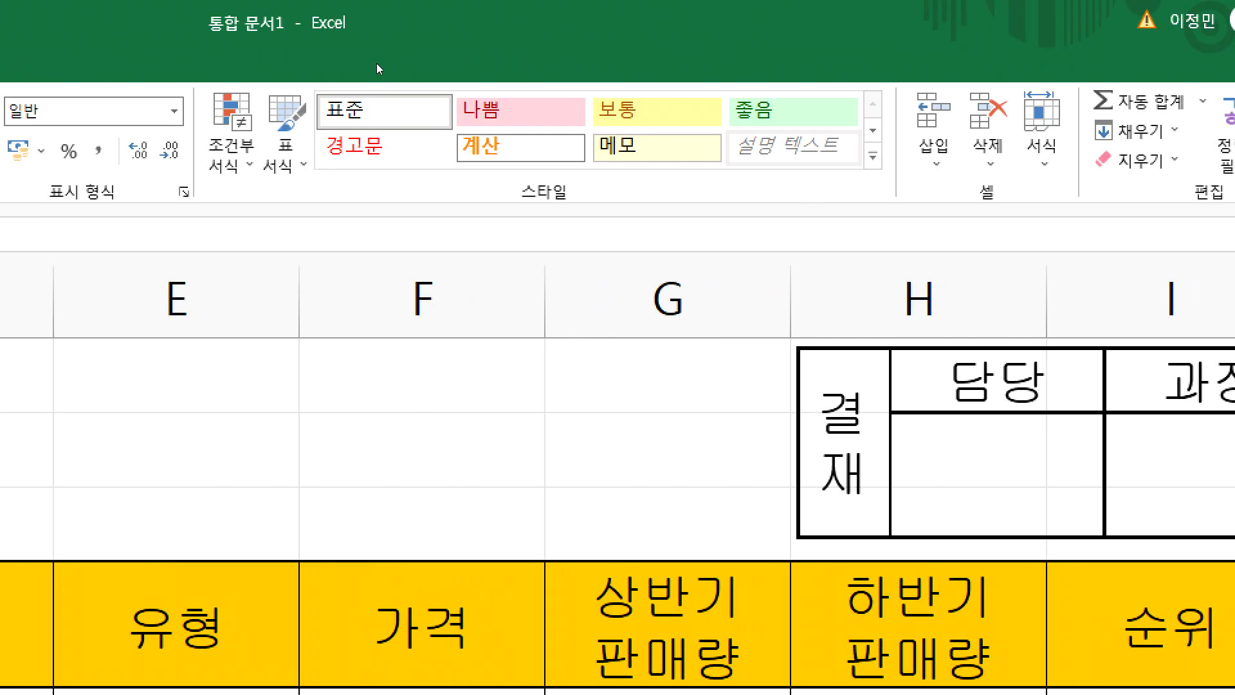
# Step: Draw a rectangle with snipped top corners (사각형: 잘린 위쪽 모서리) across rows 1 to 3, from column B to mid-column G
pyautogui.click(160, 72)
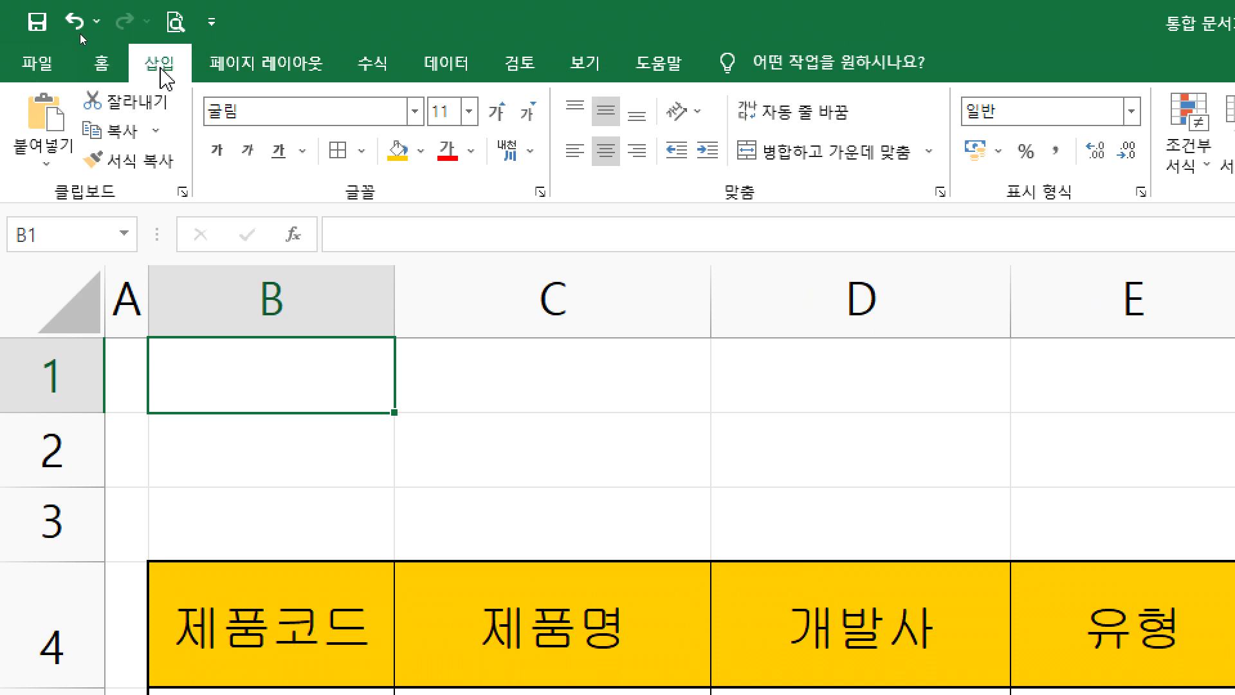
pyautogui.click(313, 169)
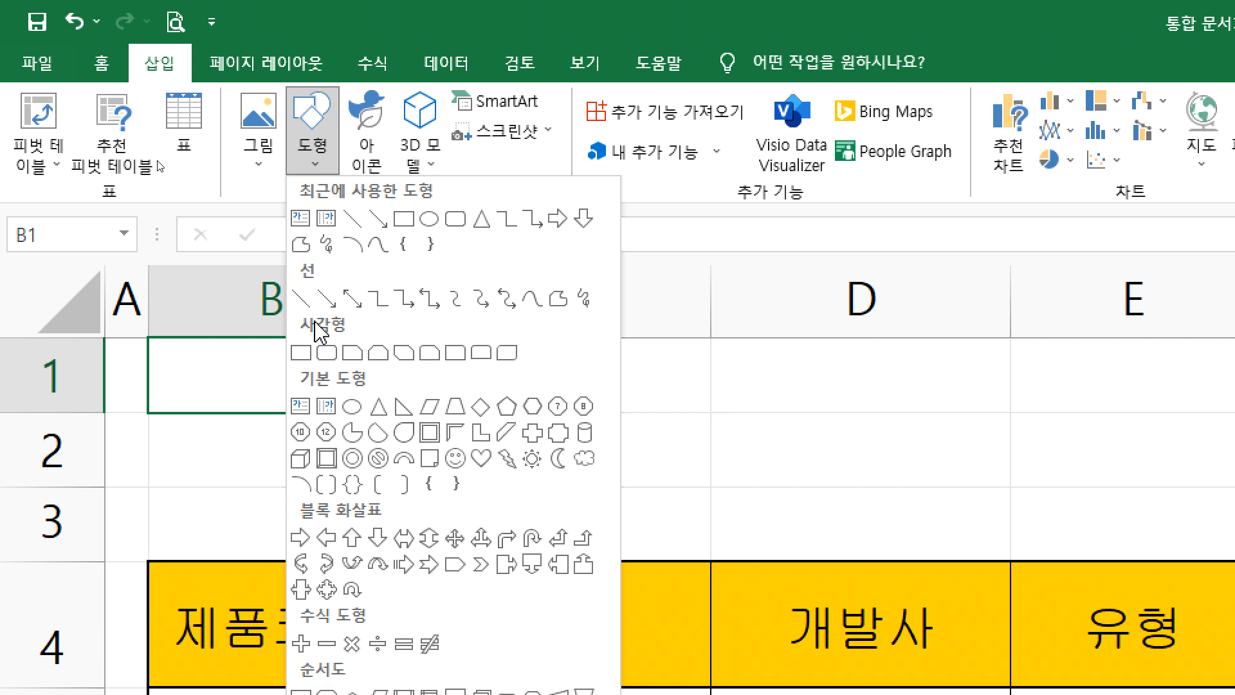
pyautogui.click(385, 360)
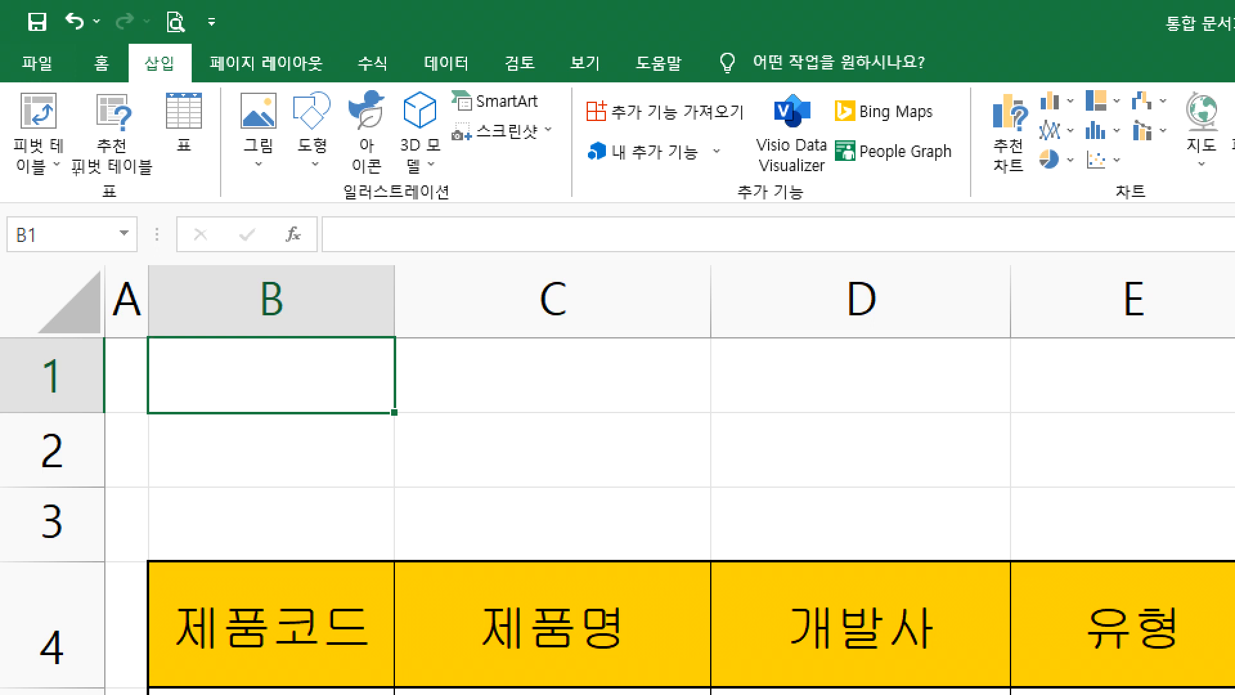
pyautogui.moveTo(158, 350); pyautogui.dragTo(1234, 533)
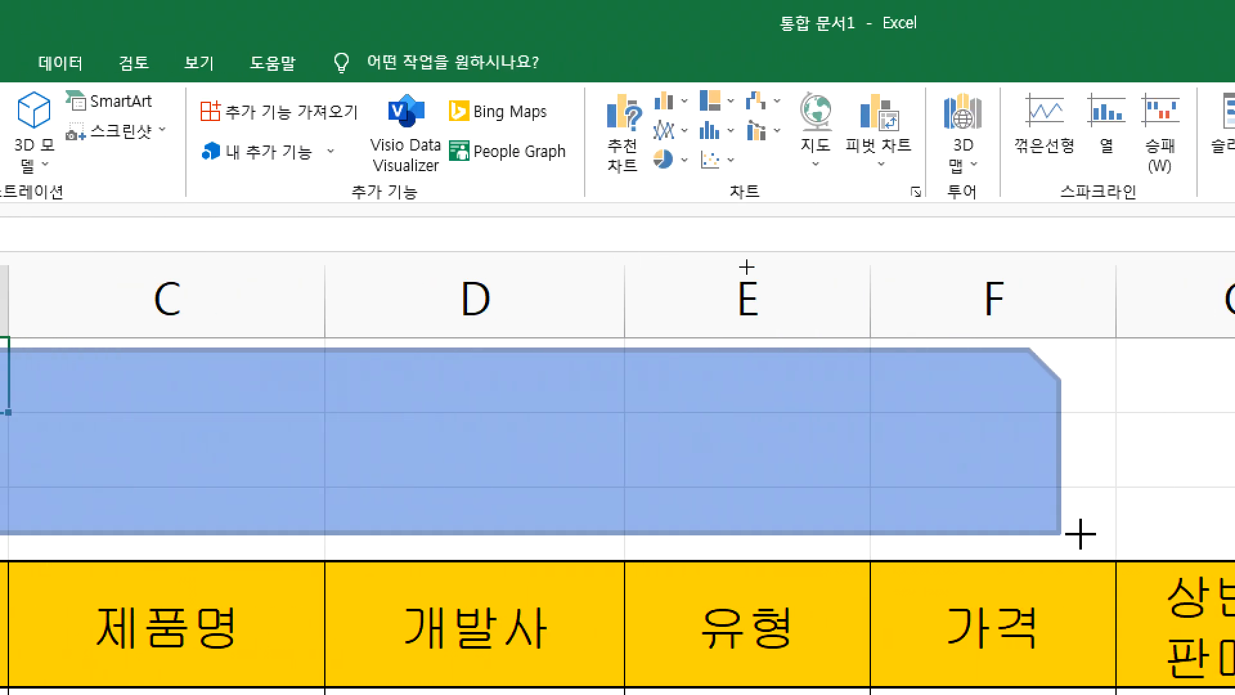
pyautogui.moveTo(1080, 534); pyautogui.dragTo(1218, 543)
pyautogui.moveTo(814, 543); pyautogui.dragTo(827, 543)
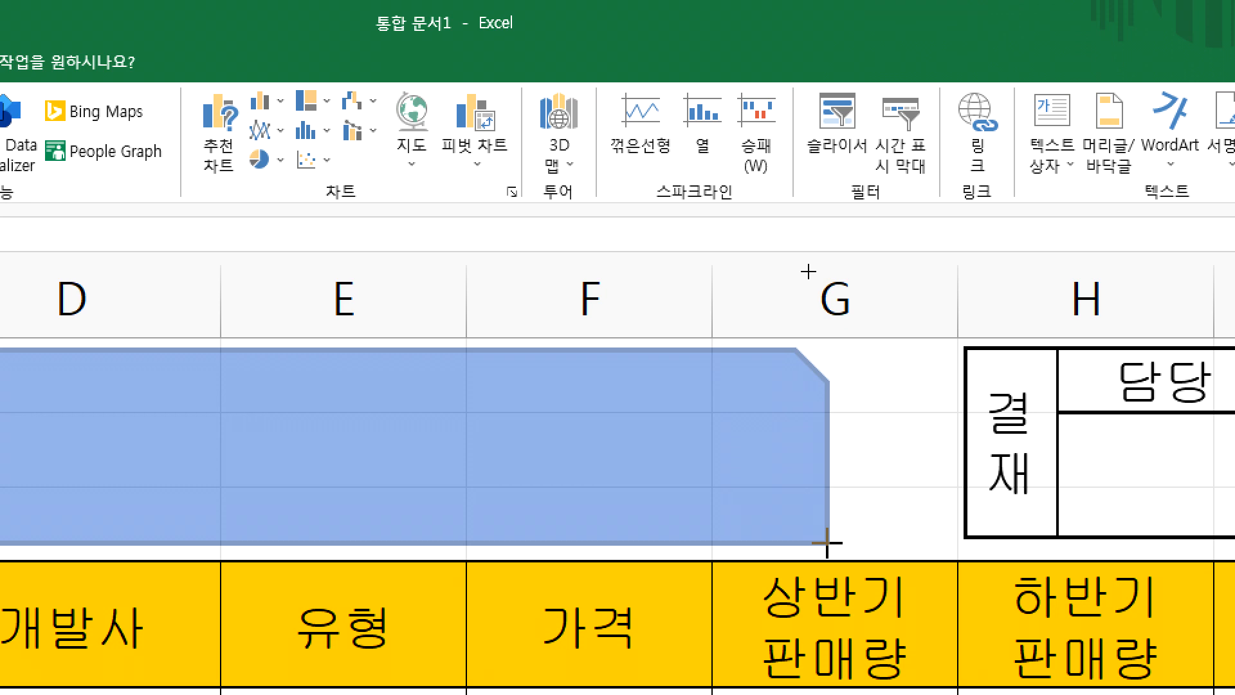
pyautogui.moveTo(826, 543); pyautogui.dragTo(830, 546)
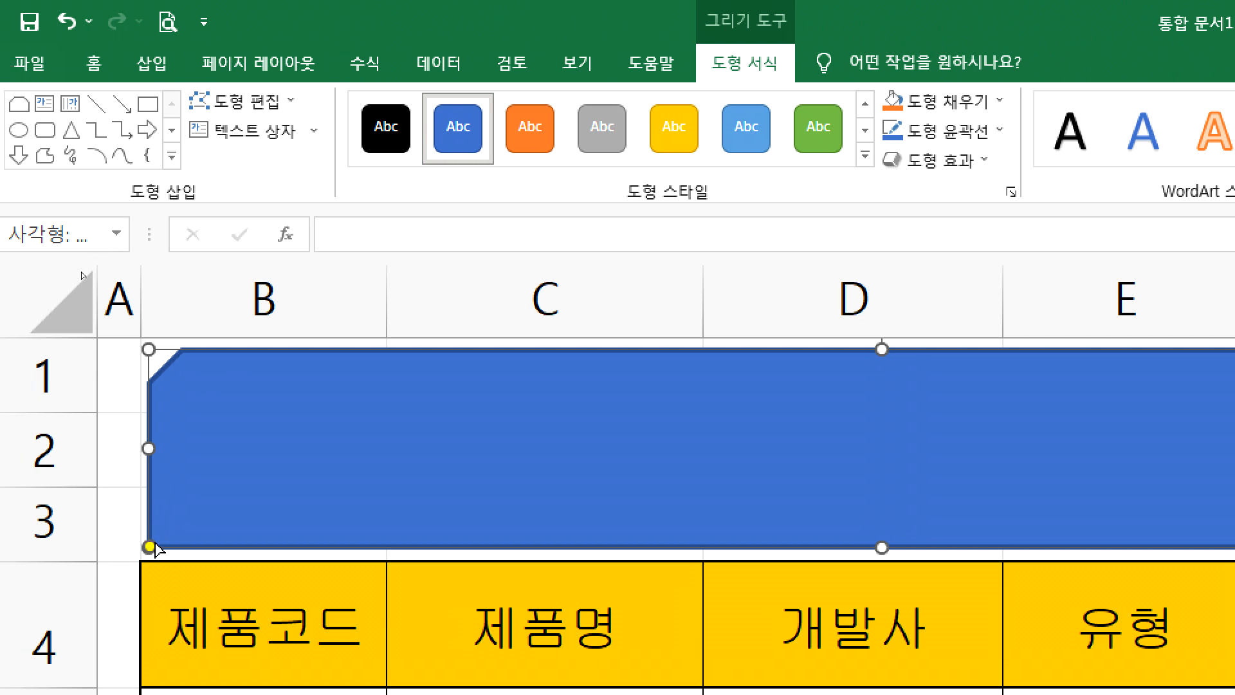
pyautogui.moveTo(135, 546)
pyautogui.mouseDown()
pyautogui.moveTo(176, 550)
pyautogui.moveTo(134, 550)
pyautogui.mouseUp()
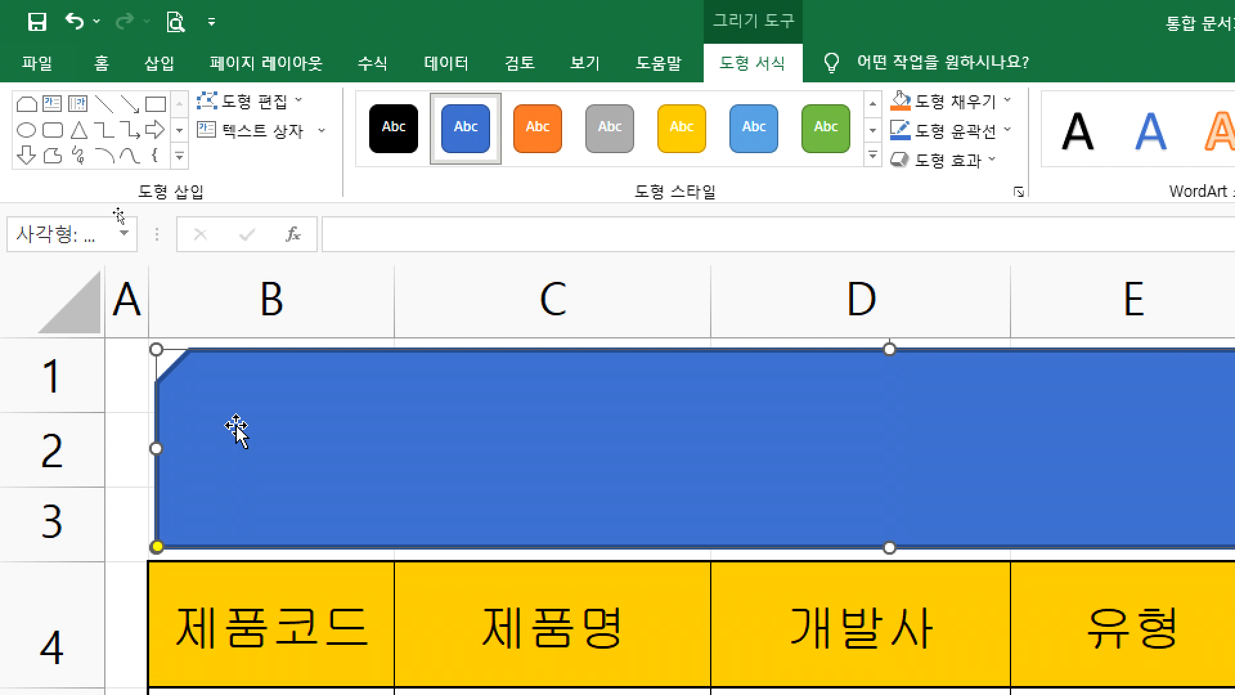
# Step: Look up the name of the snipped-top-corner rectangle among the available shapes
pyautogui.click(143, 64)
pyautogui.click(317, 161)
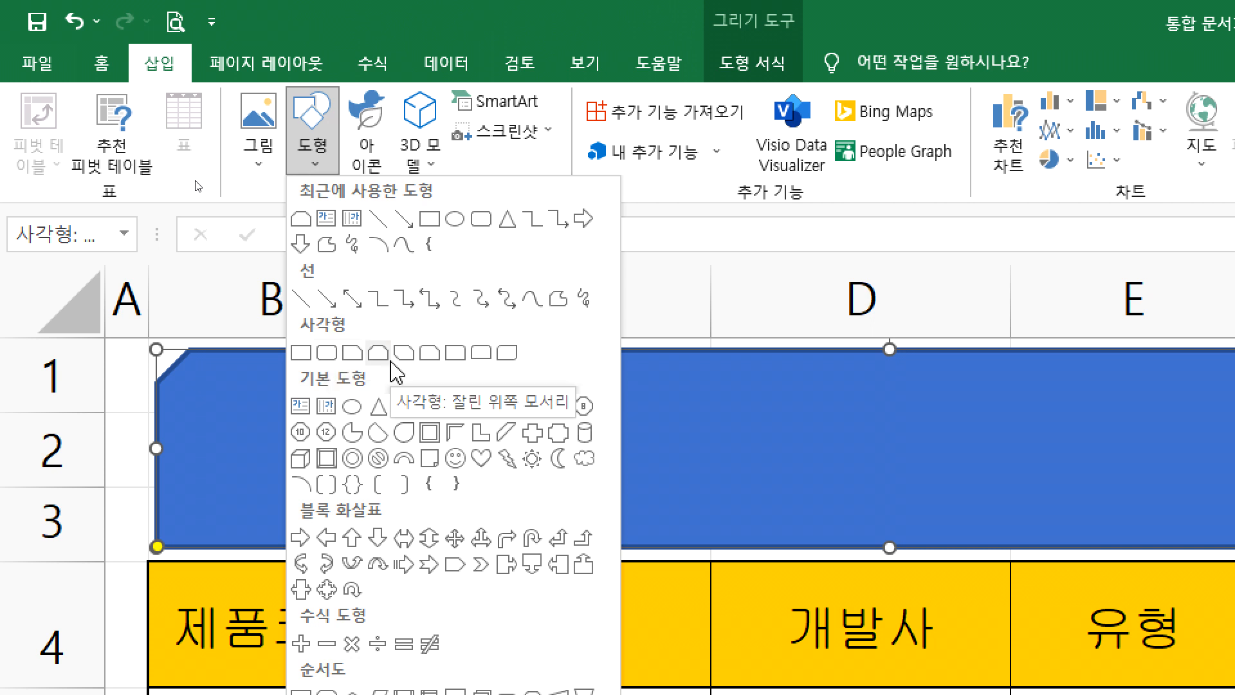
pyautogui.click(154, 386)
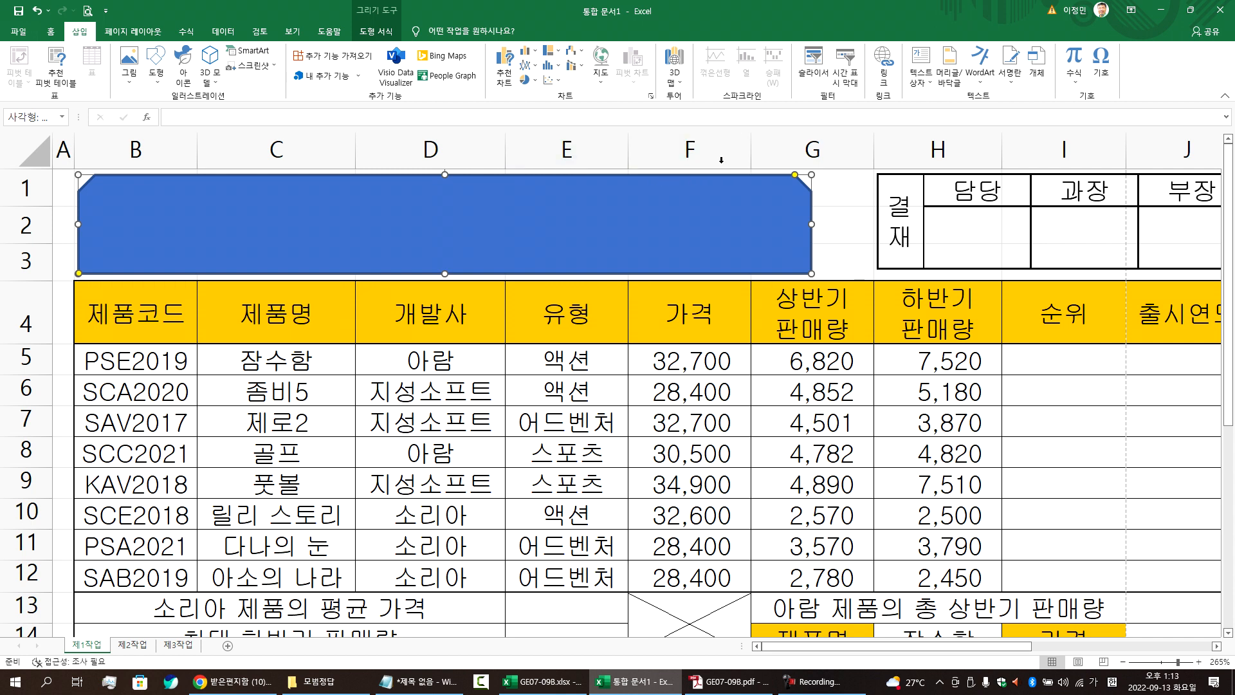
# Step: Fine-tune the title shape's right edge so it ends near the middle of column G
pyautogui.click(803, 135)
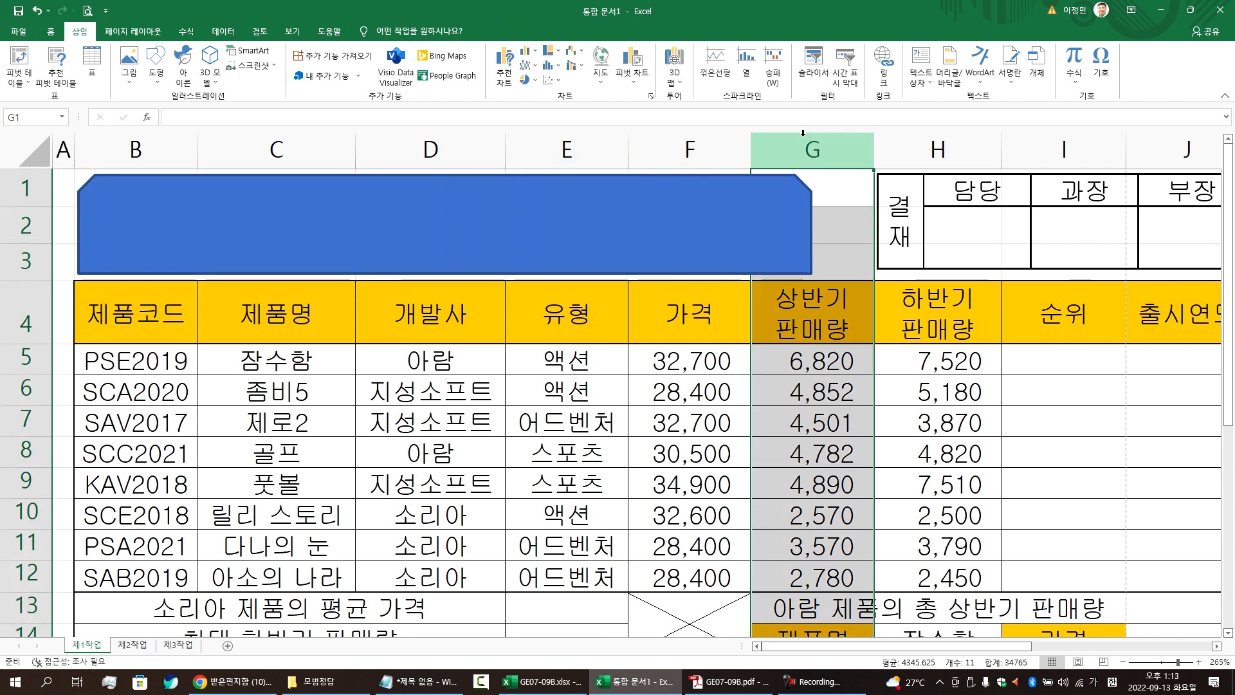
pyautogui.click(812, 219)
pyautogui.moveTo(811, 221)
pyautogui.mouseDown()
pyautogui.moveTo(868, 225)
pyautogui.moveTo(816, 222)
pyautogui.mouseUp()
pyautogui.moveTo(809, 222); pyautogui.dragTo(809, 222)
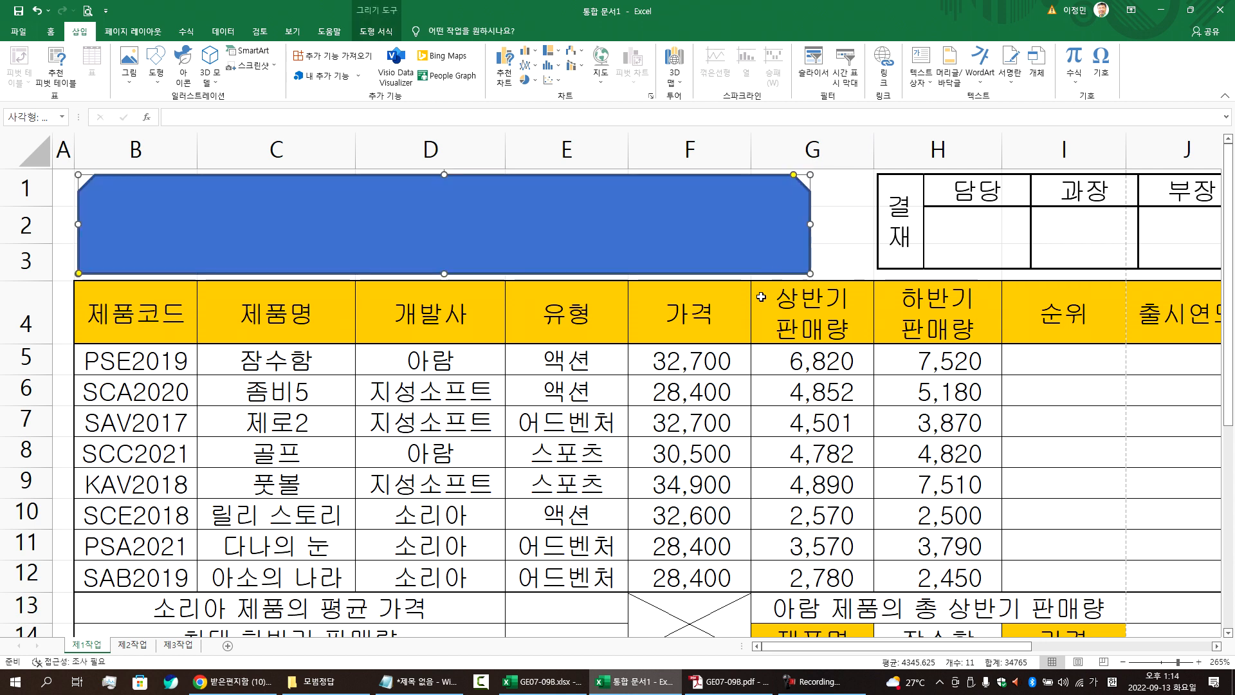
# Step: Enter the title text "게임 S/W 판매 현황" in the snipped-corner shape, as given in the exam PDF
pyautogui.hotkey('alt', 'Tab')
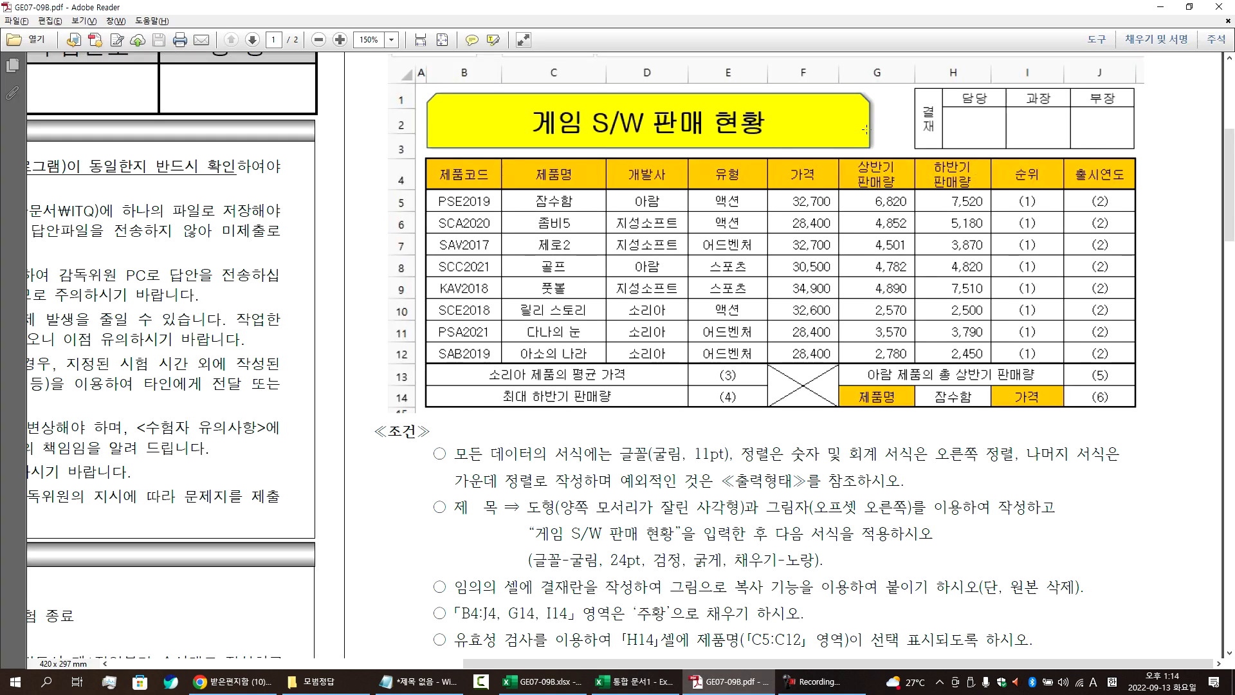
pyautogui.hotkey('alt', 'Tab')
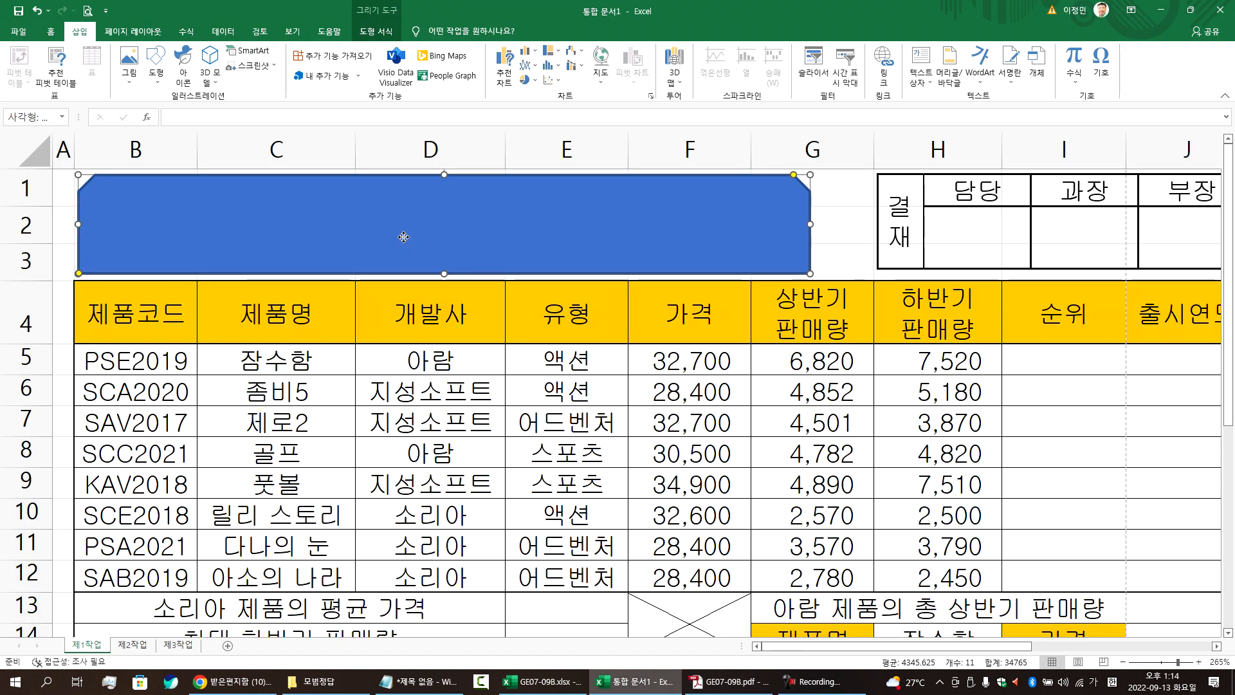
pyautogui.write('게임 ')
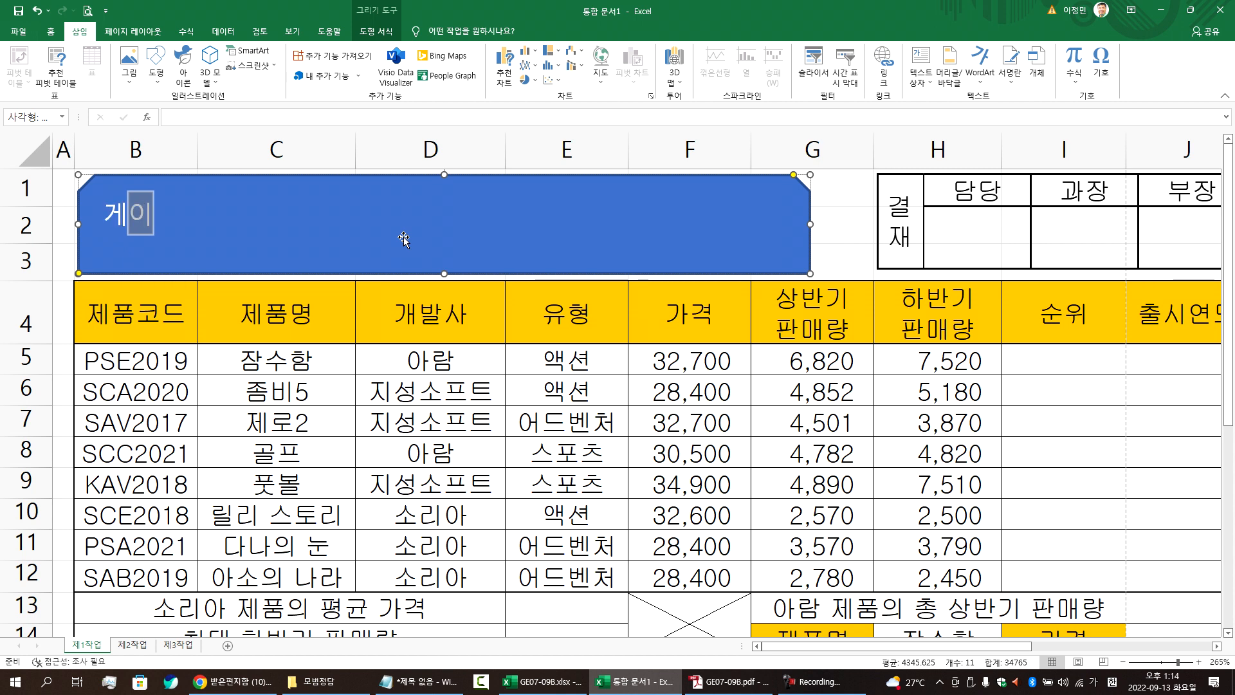
pyautogui.write('s/w')
pyautogui.write(' vksa')
pyautogui.press('BackSpace')
pyautogui.press('BackSpace')
pyautogui.press('BackSpace')
pyautogui.press('BackSpace')
pyautogui.press('BackSpace')
pyautogui.press('Hangul')
pyautogui.write('판매')
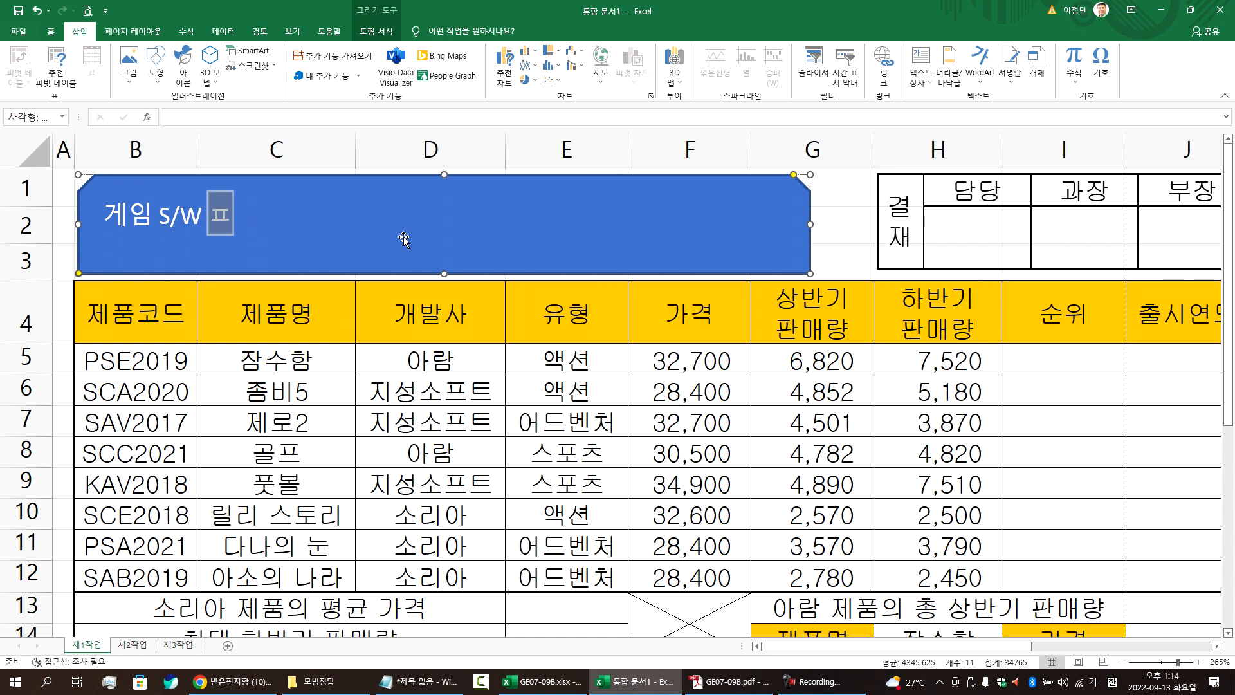
pyautogui.write(' 현황')
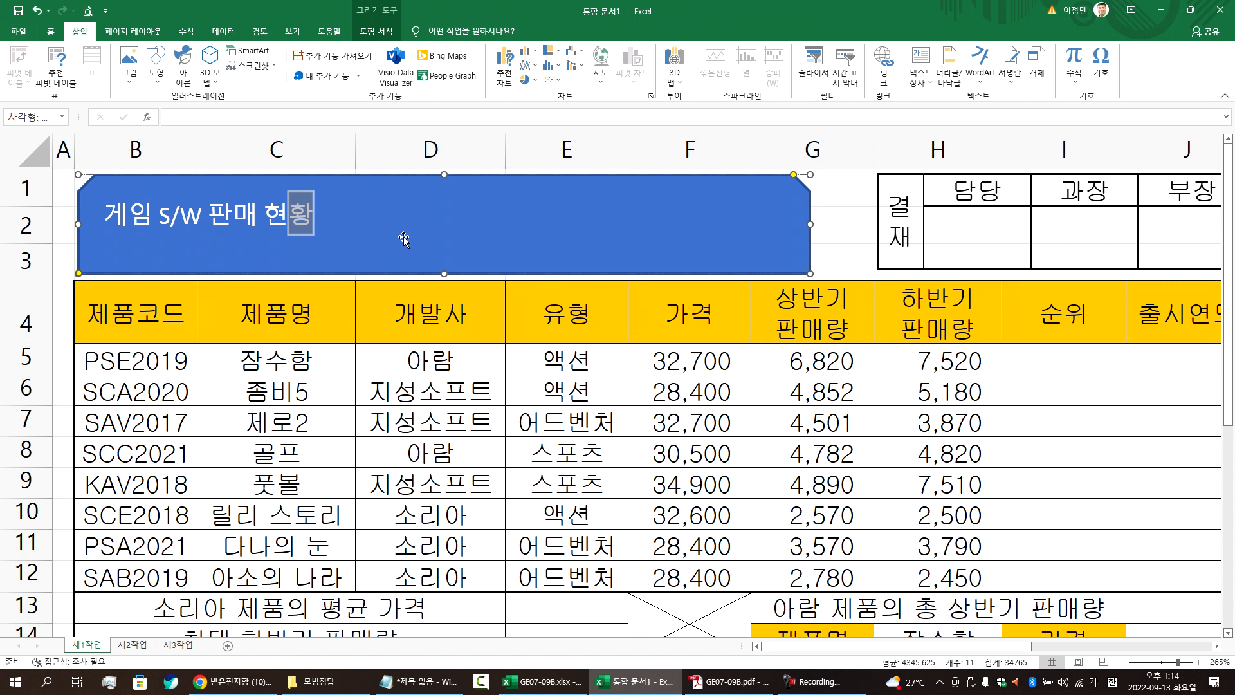
pyautogui.press('Escape')
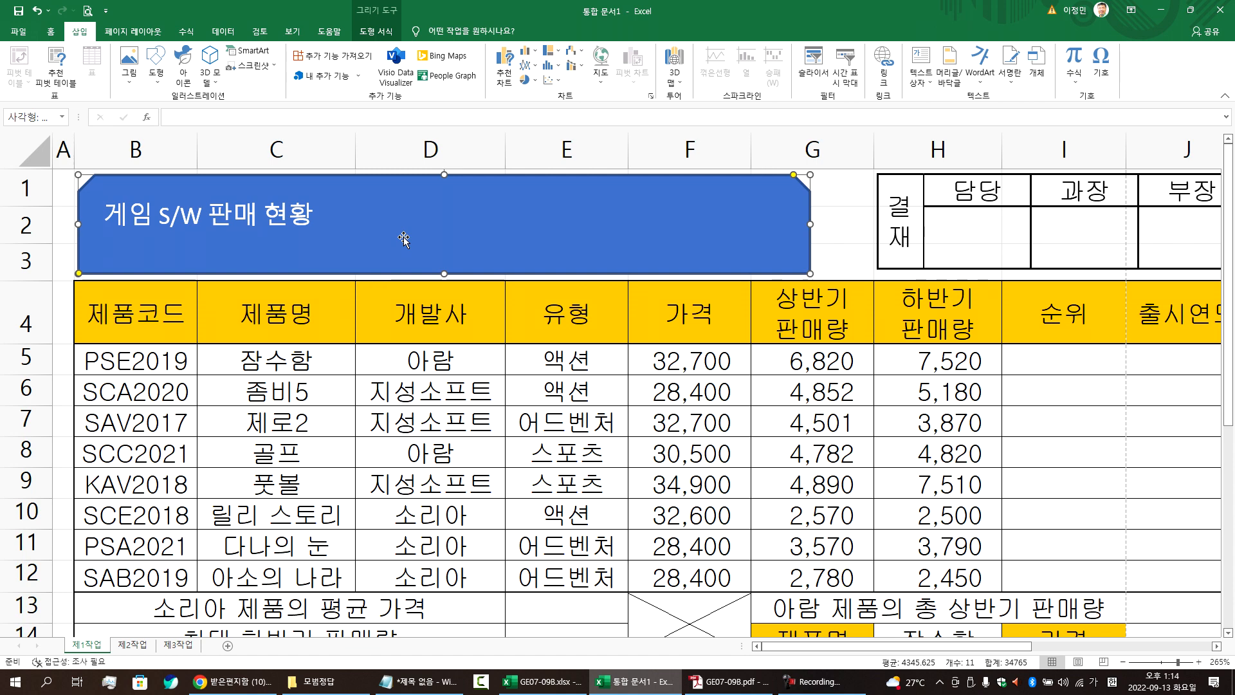
# Step: Check the title condition in the exam PDF and fill the title shape with standard yellow
pyautogui.hotkey('alt', 'Tab')
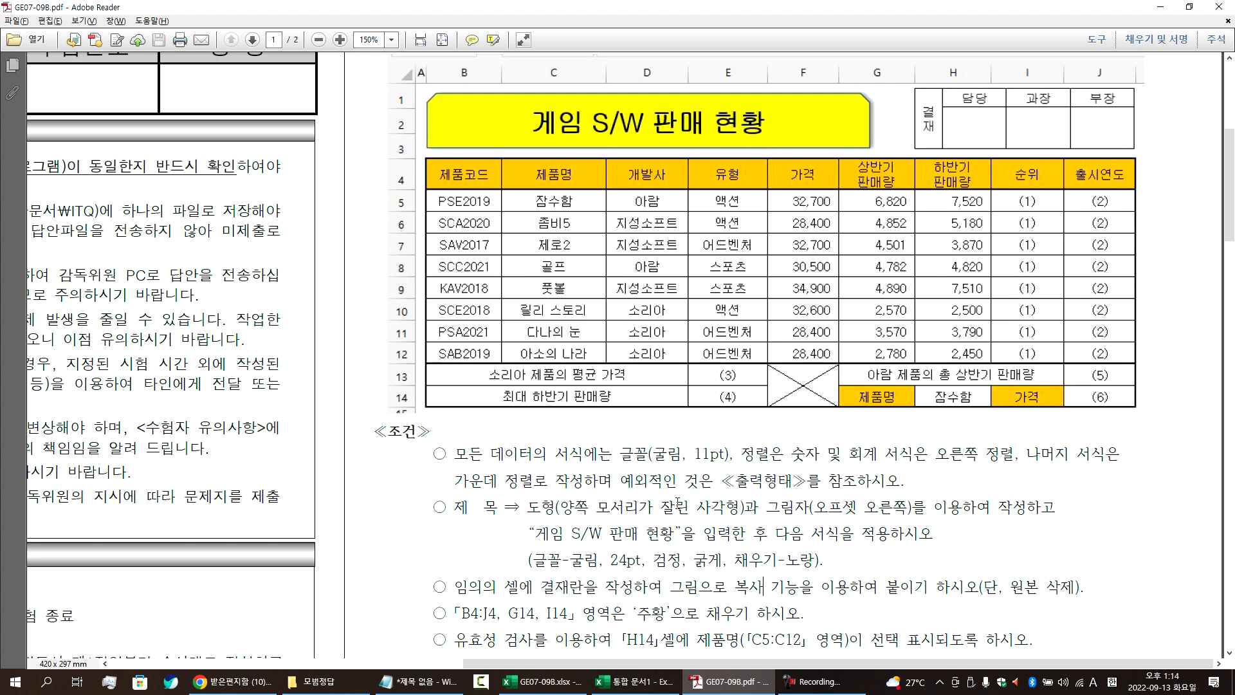
pyautogui.tripleClick(643, 535)
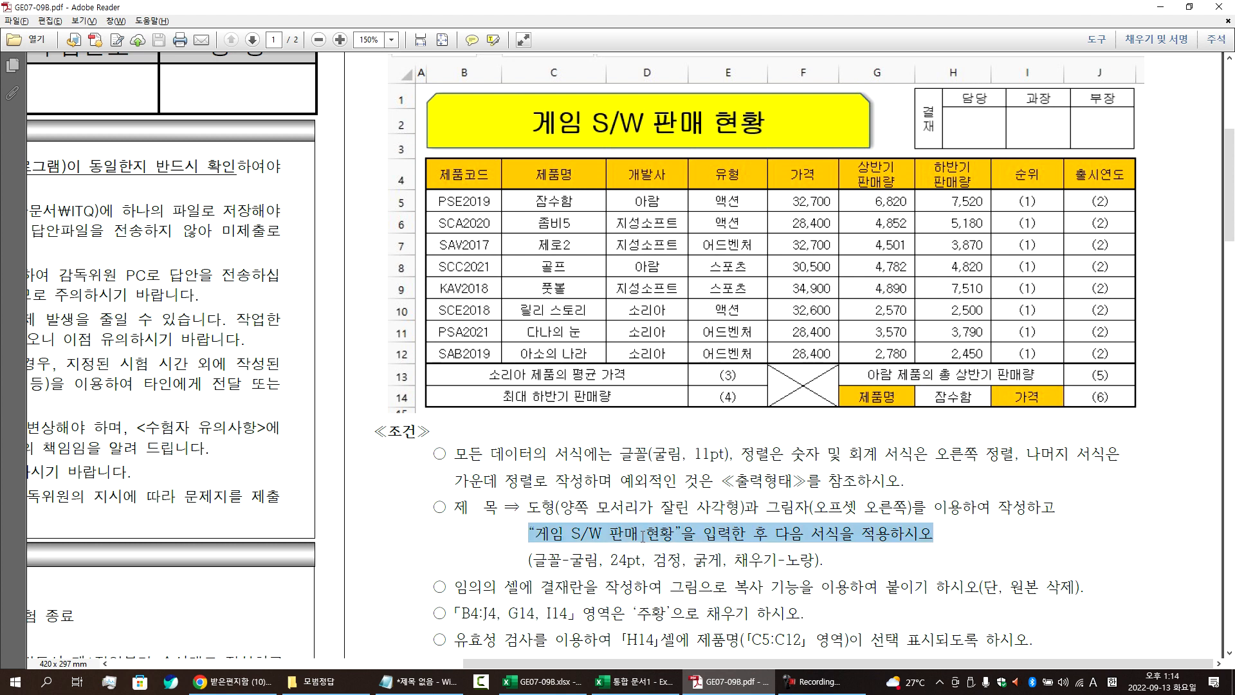
pyautogui.click(642, 535)
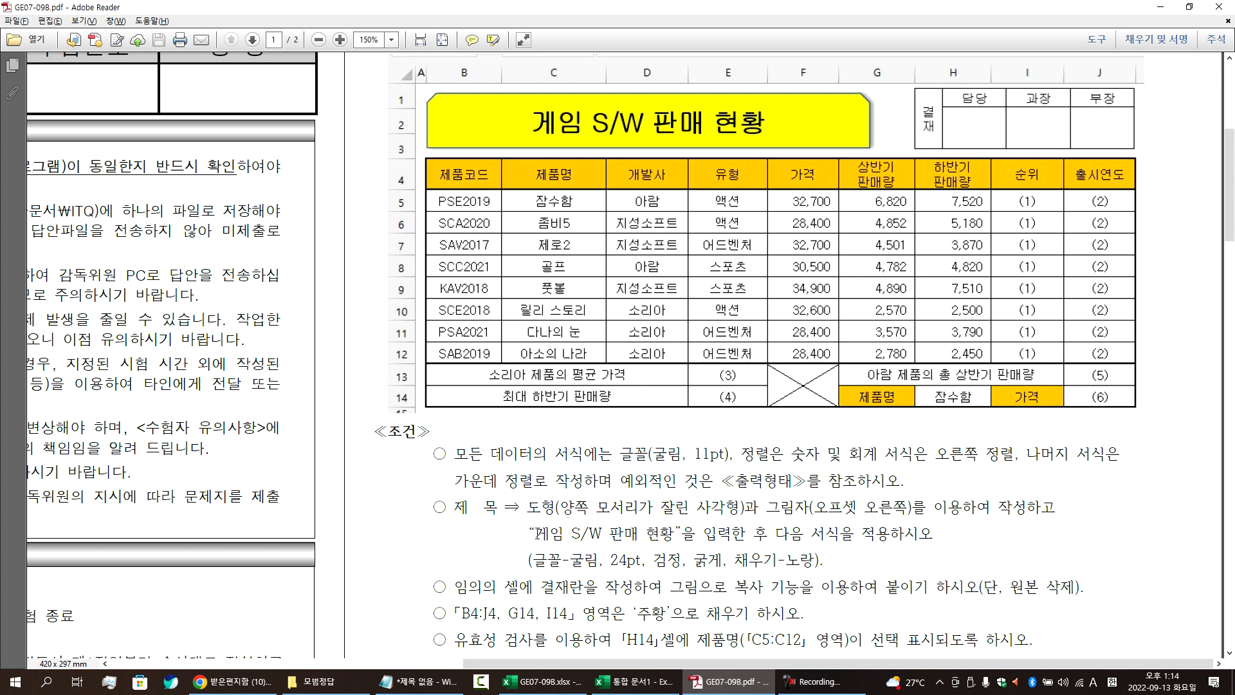
pyautogui.tripleClick(681, 533)
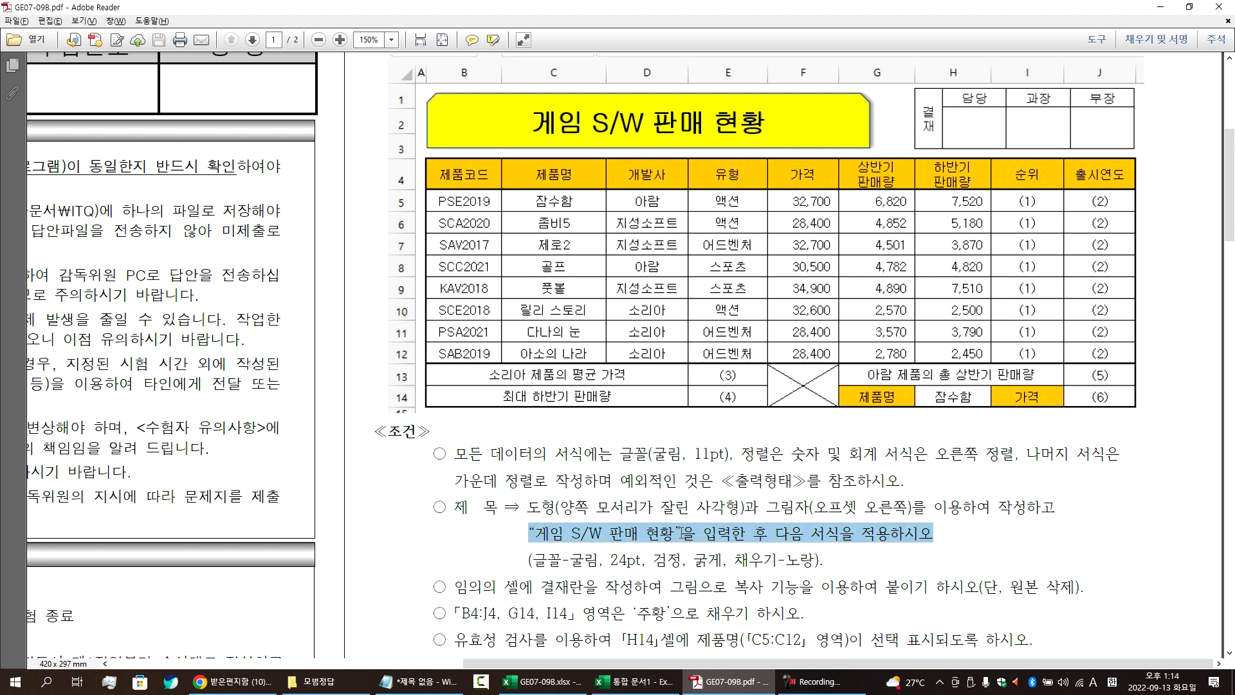
pyautogui.click(669, 535)
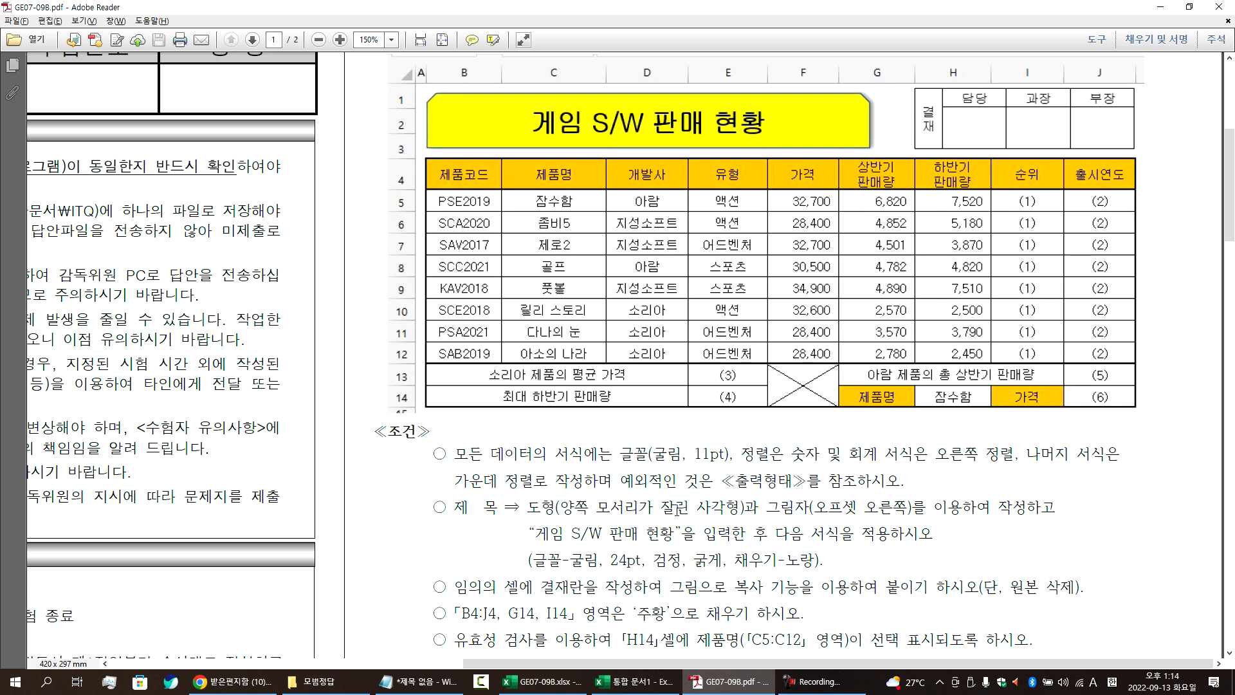
pyautogui.hotkey('alt', 'Tab')
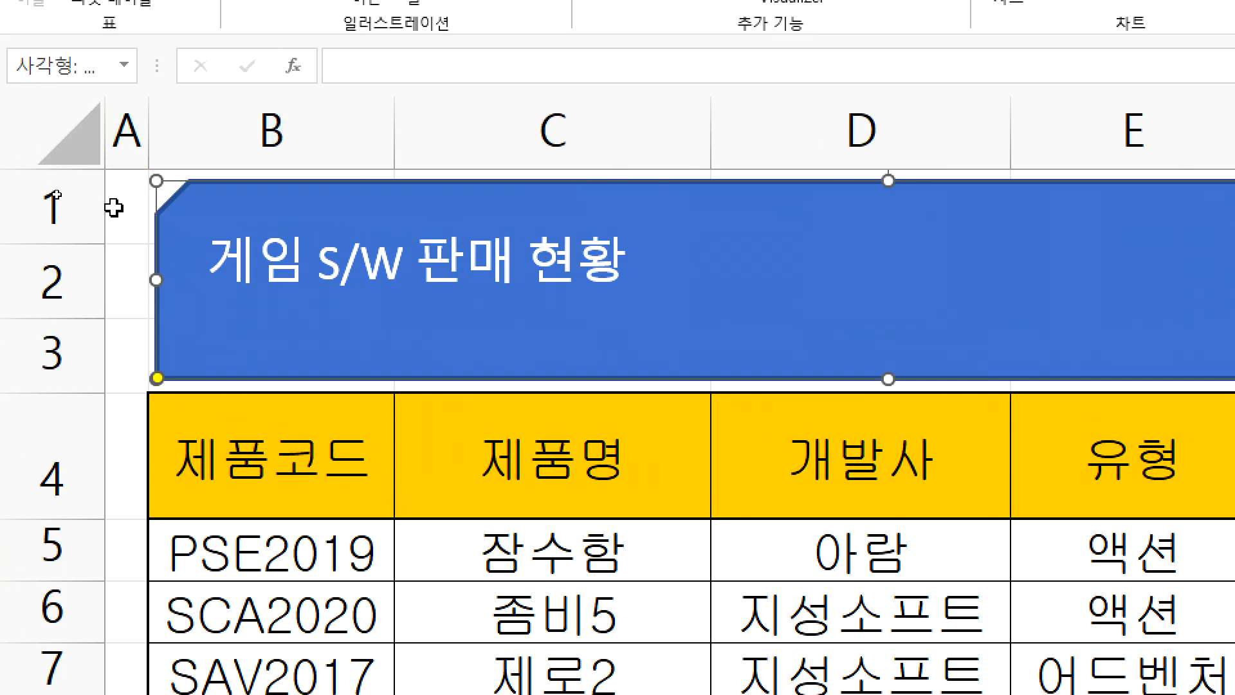
pyautogui.click(115, 234)
pyautogui.click(117, 386)
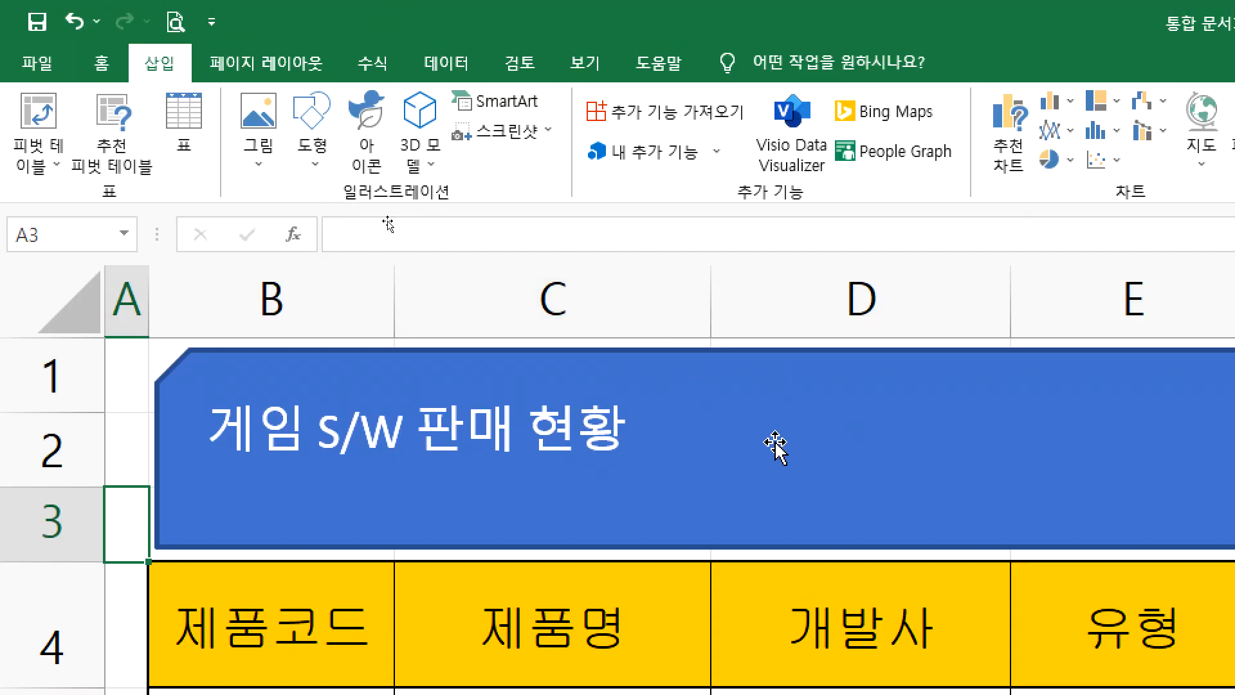
pyautogui.click(775, 447)
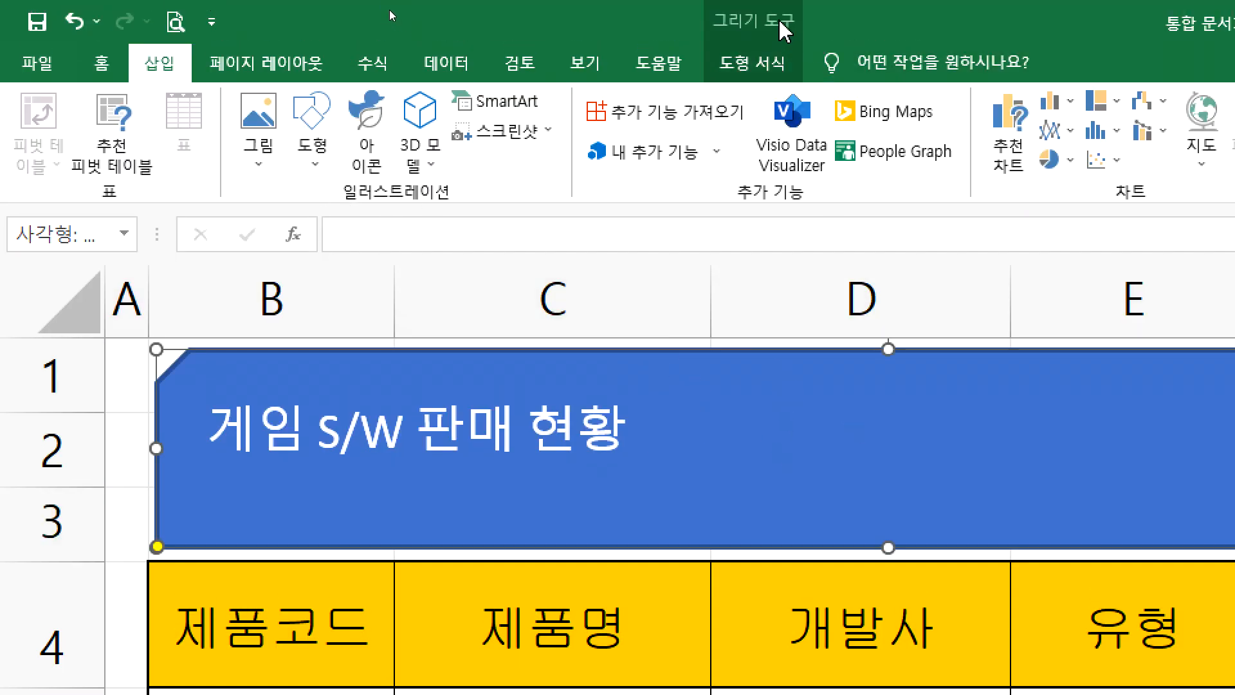
pyautogui.click(771, 63)
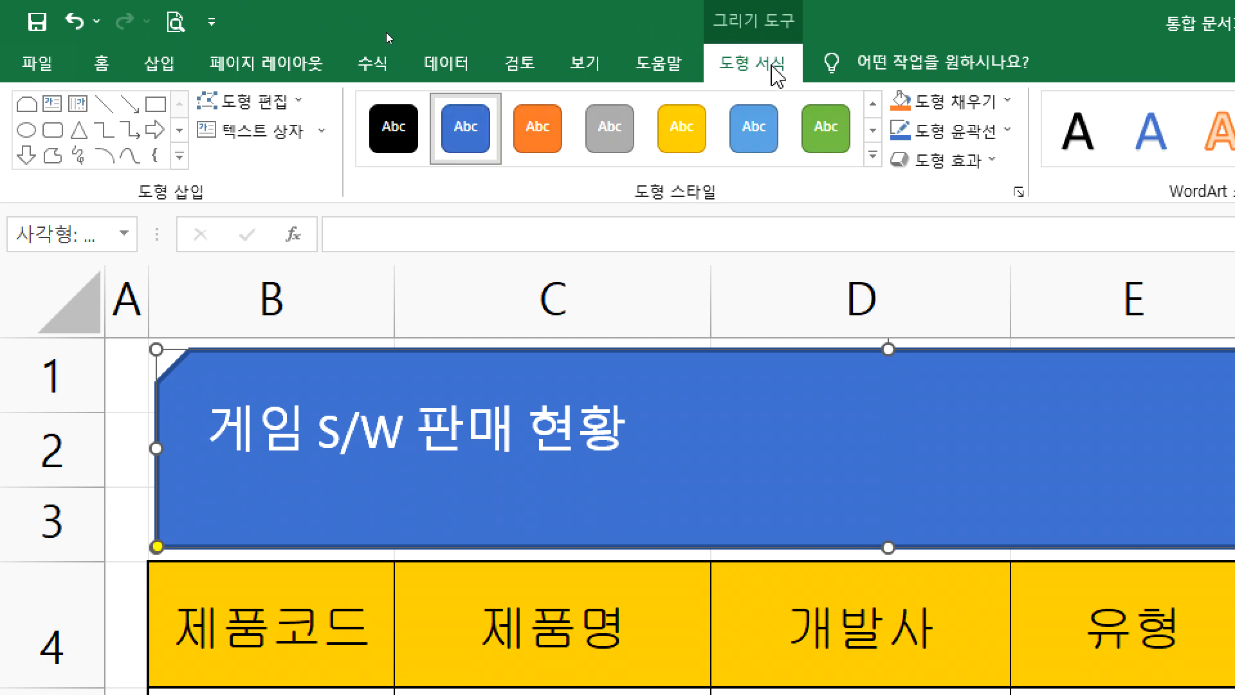
pyautogui.click(963, 104)
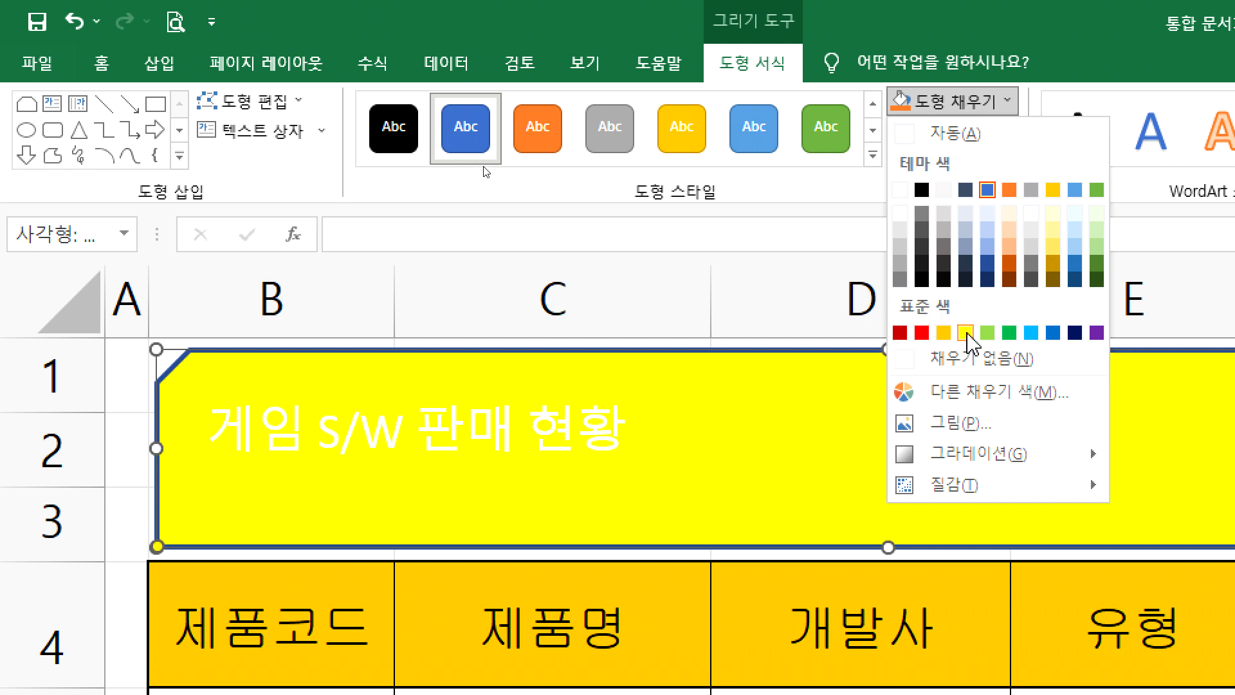
pyautogui.click(965, 333)
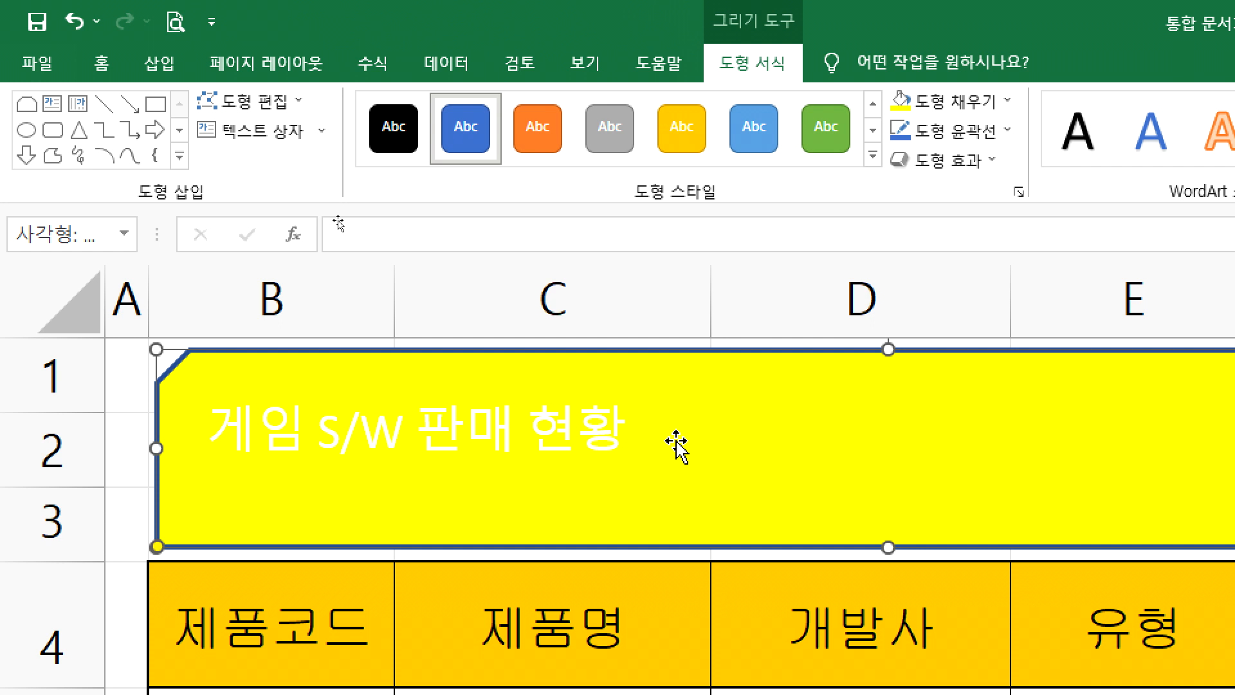
# Step: Set the title shape's font color to black
pyautogui.click(310, 132)
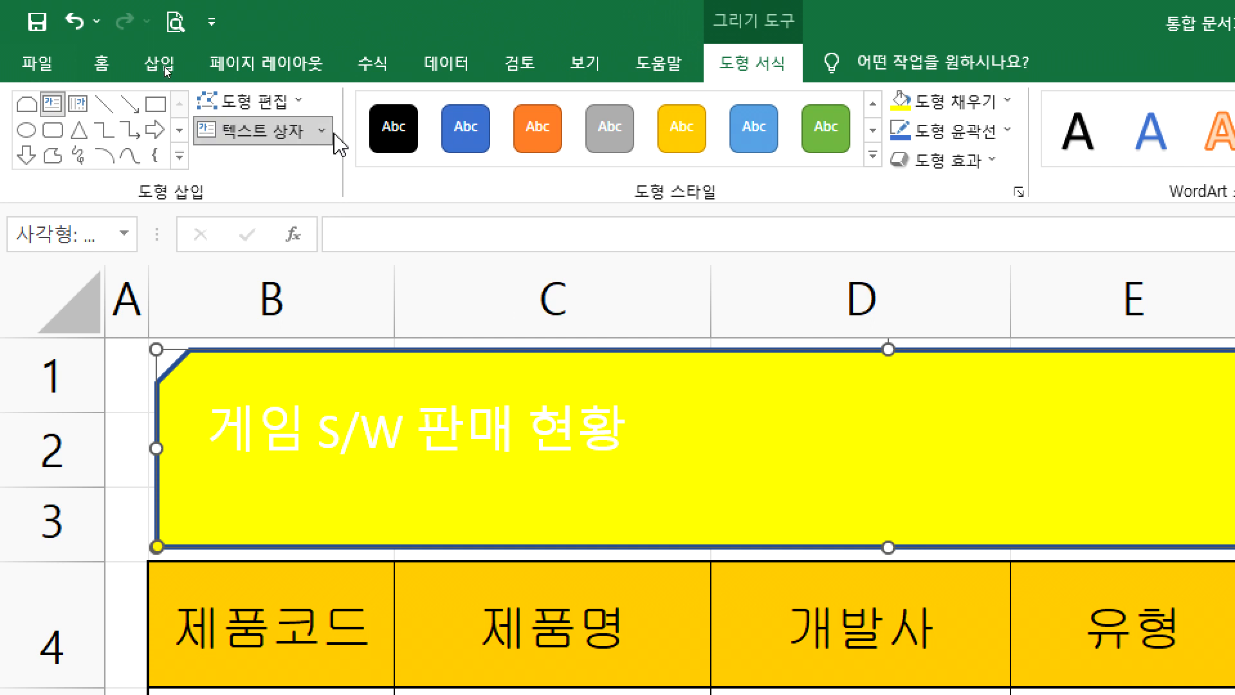
pyautogui.click(103, 73)
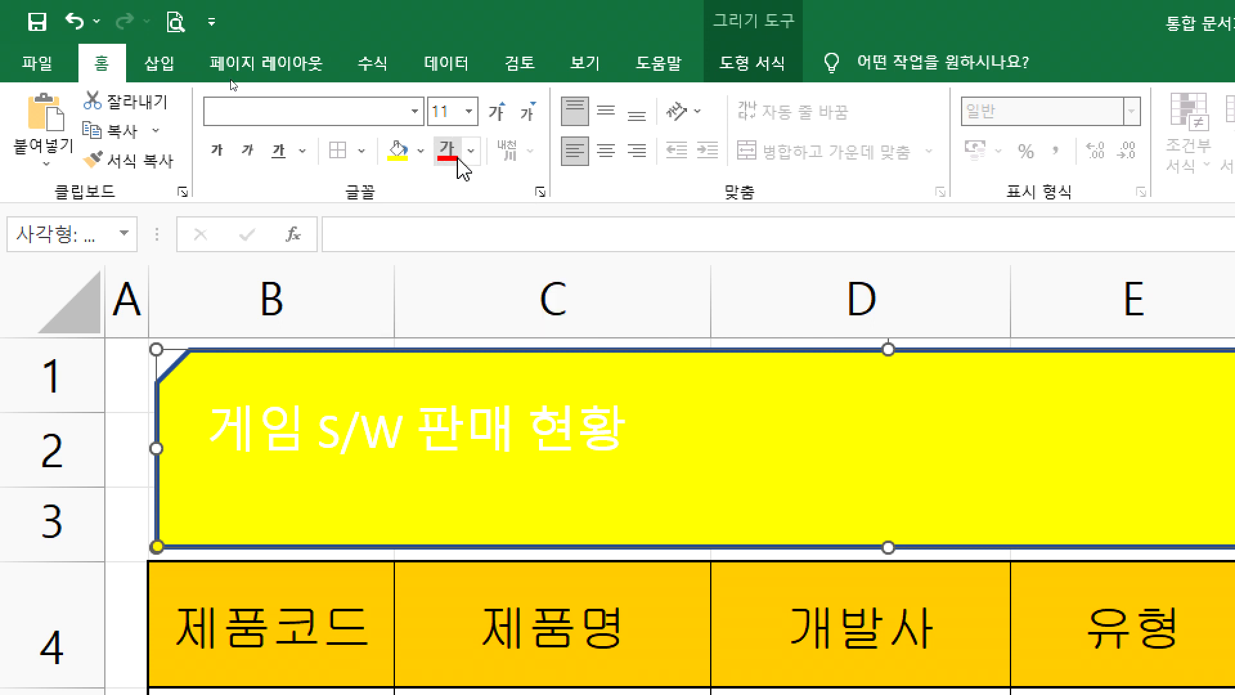
pyautogui.click(472, 161)
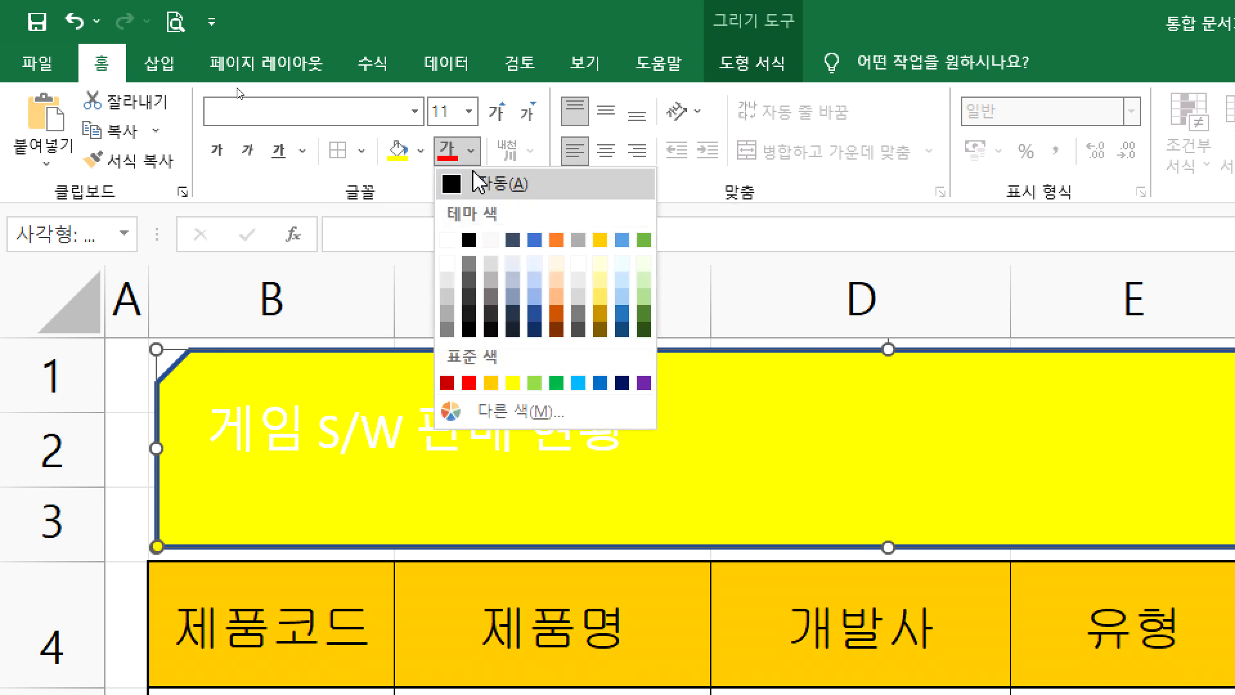
pyautogui.click(468, 240)
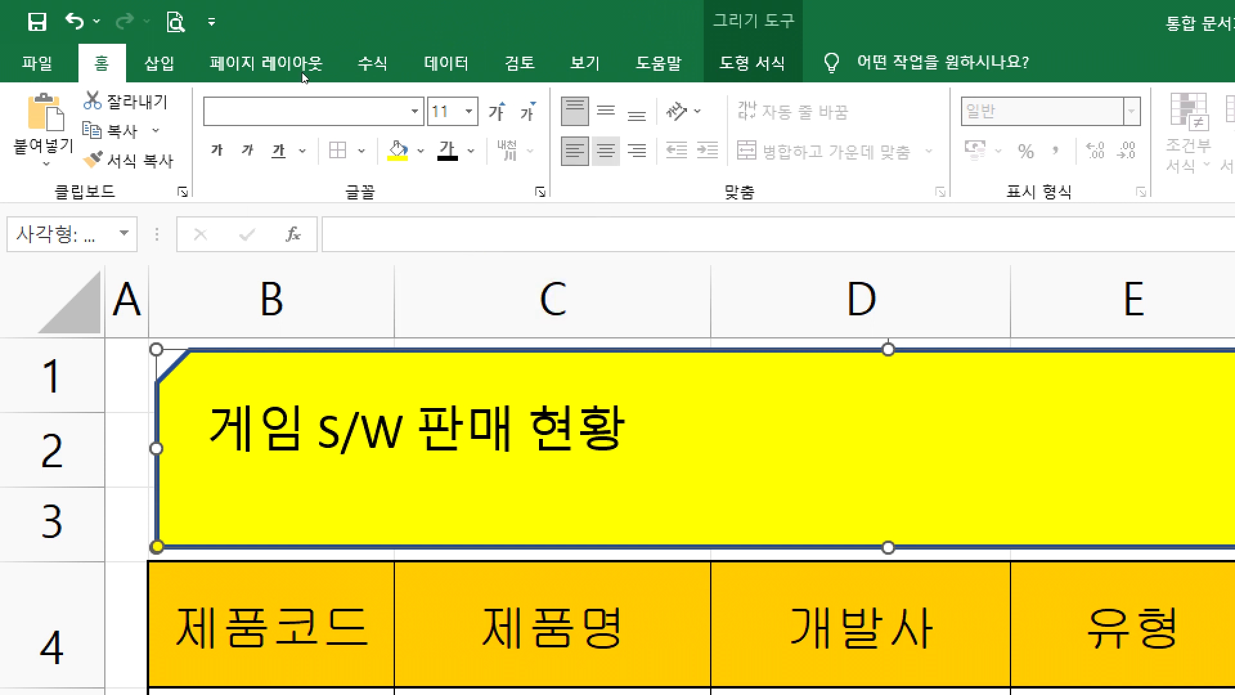
# Step: Center the title text both horizontally and vertically within the shape
pyautogui.click(605, 137)
pyautogui.click(604, 116)
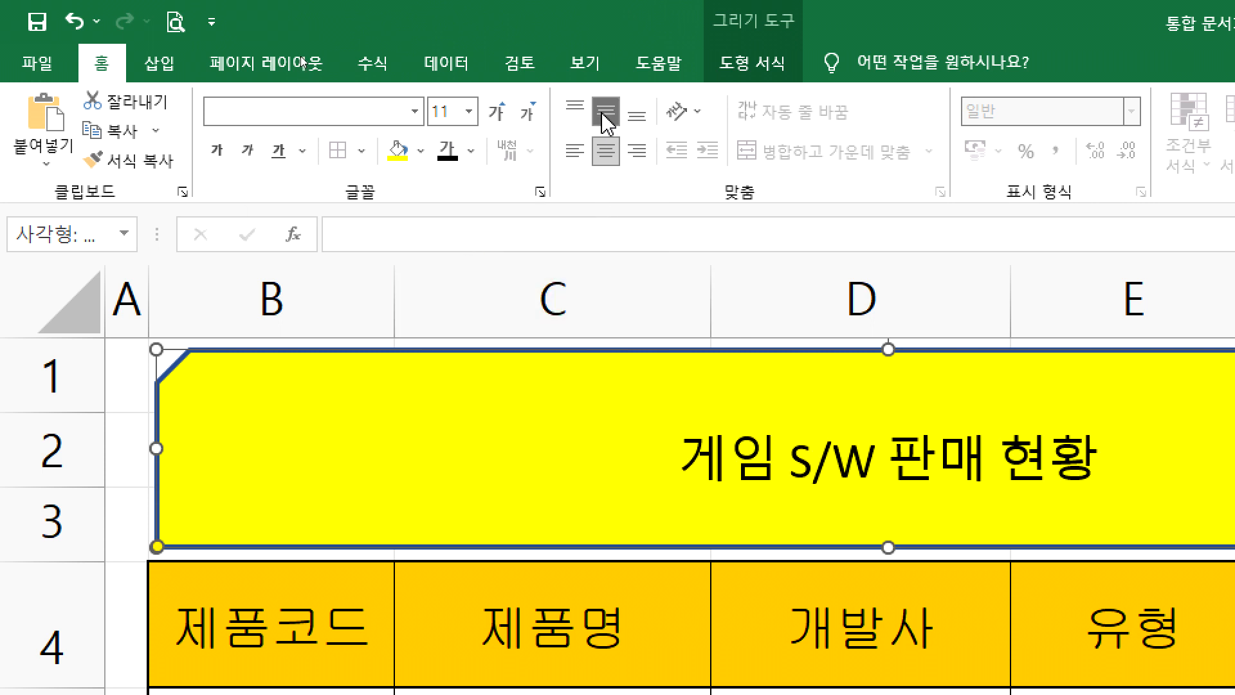
pyautogui.click(574, 111)
pyautogui.click(574, 151)
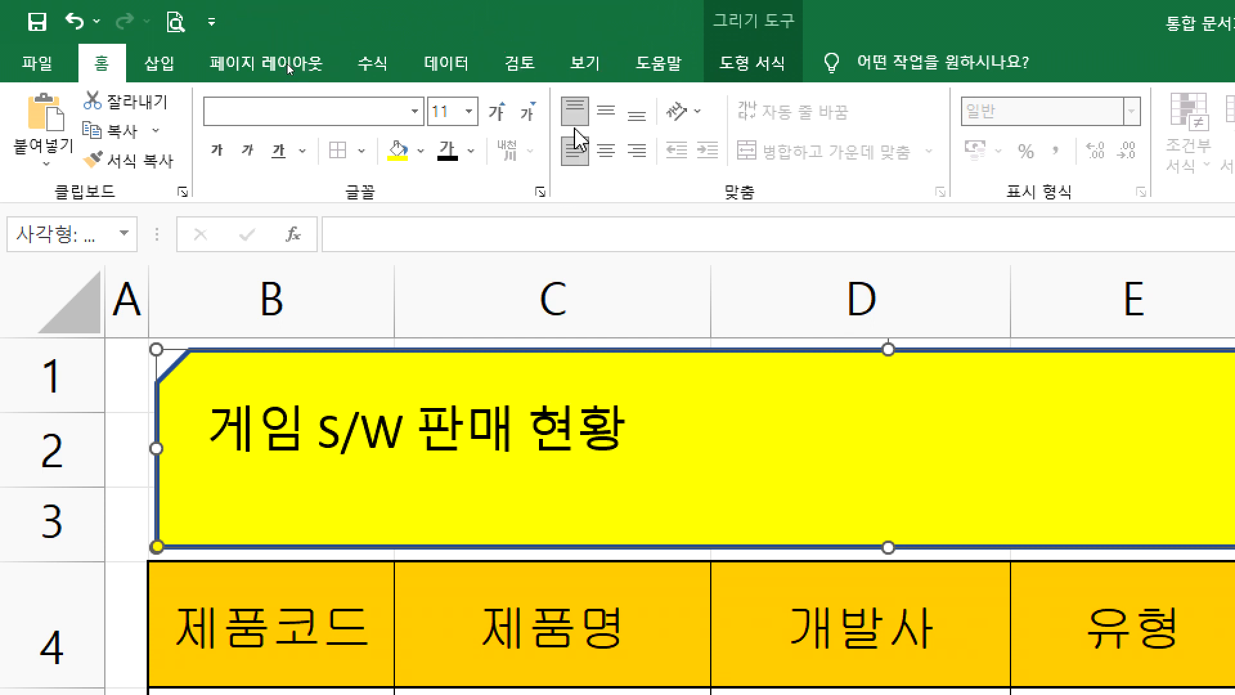
pyautogui.click(614, 154)
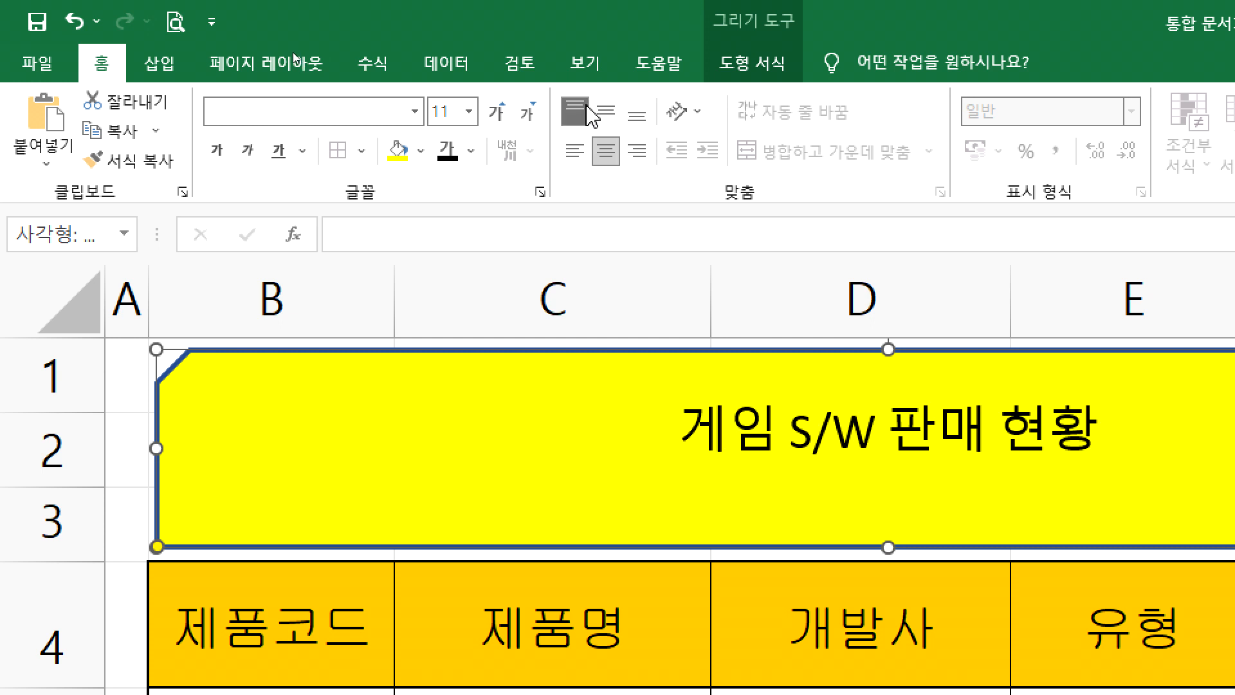
pyautogui.click(634, 116)
pyautogui.click(604, 113)
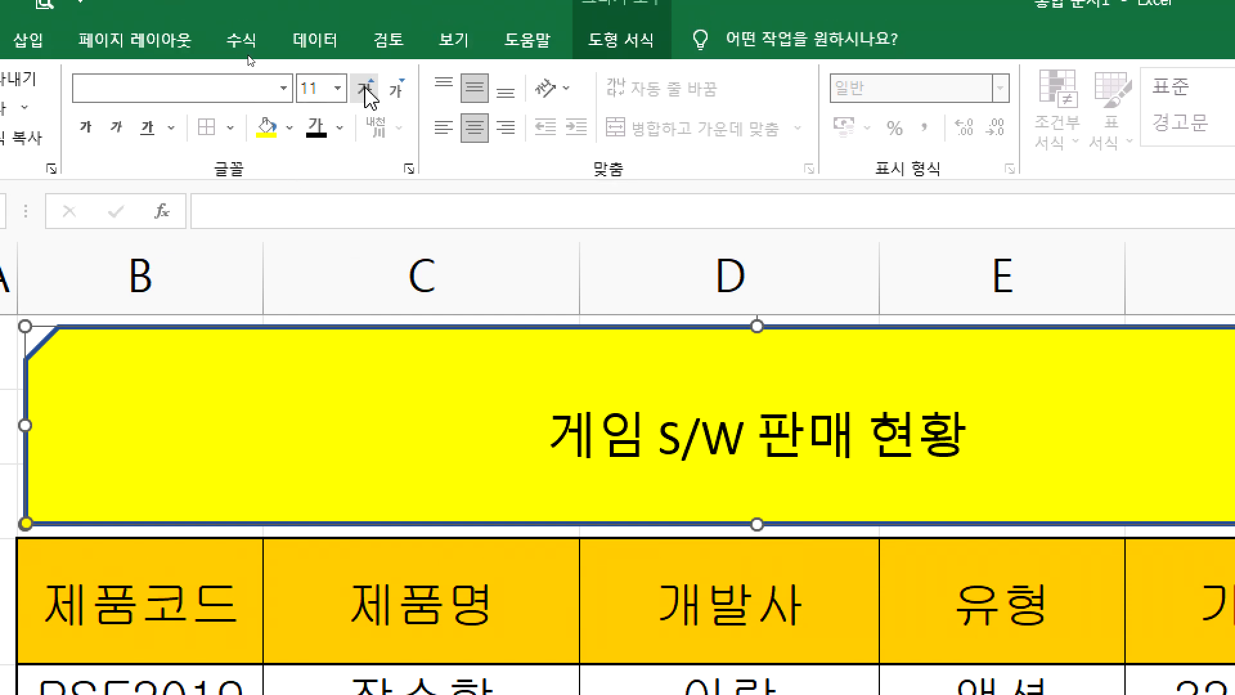
# Step: Increase the title text's font size to 24
pyautogui.click(365, 88)
pyautogui.click(365, 88)
pyautogui.click(364, 88)
pyautogui.click(364, 88)
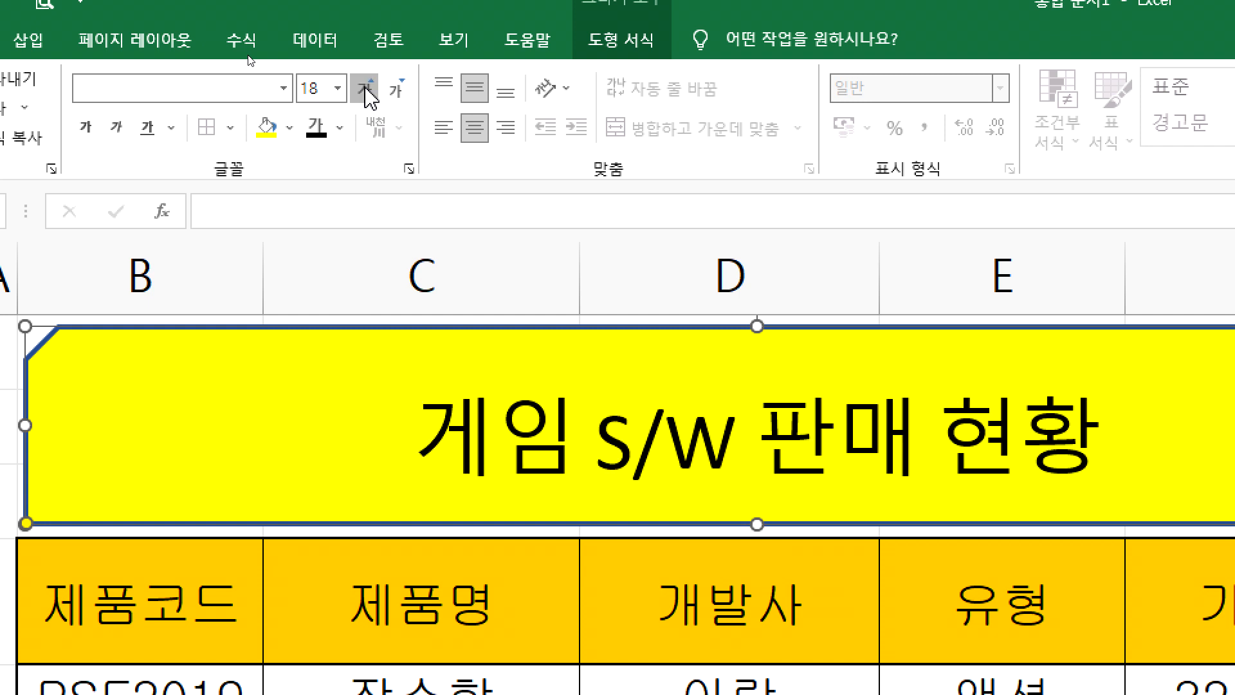
pyautogui.click(364, 88)
pyautogui.click(364, 88)
pyautogui.click(364, 88)
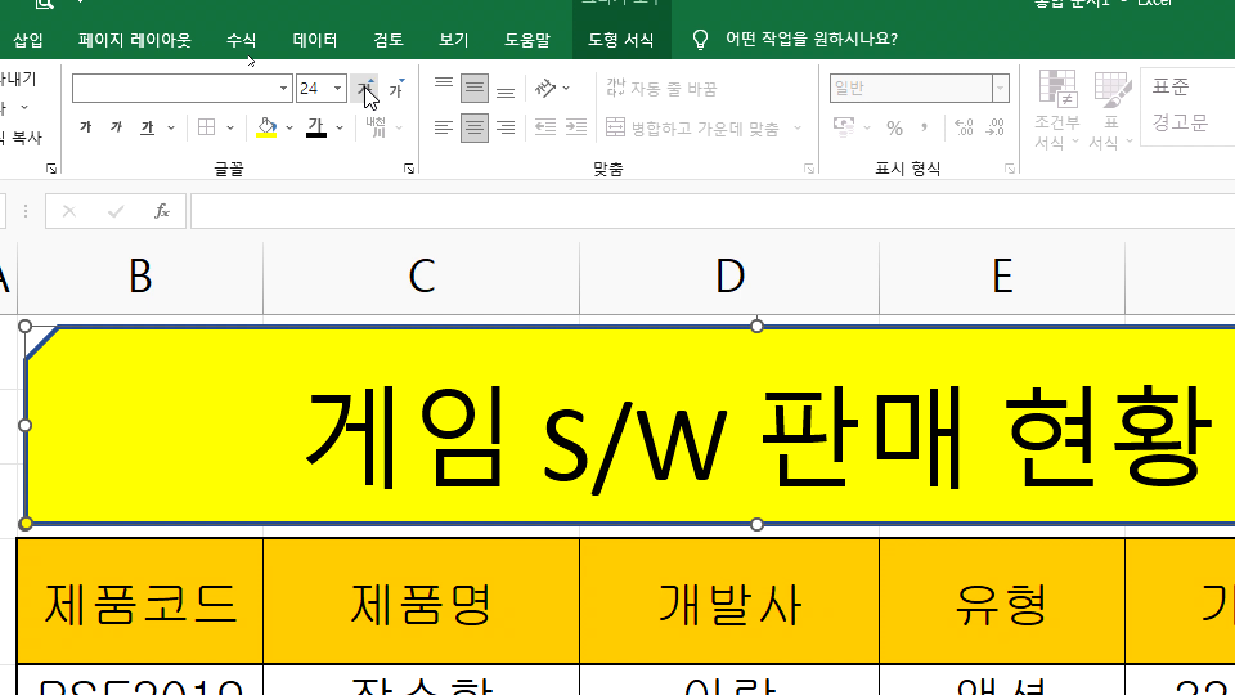
# Step: Change the title text's font to 굴림
pyautogui.click(283, 90)
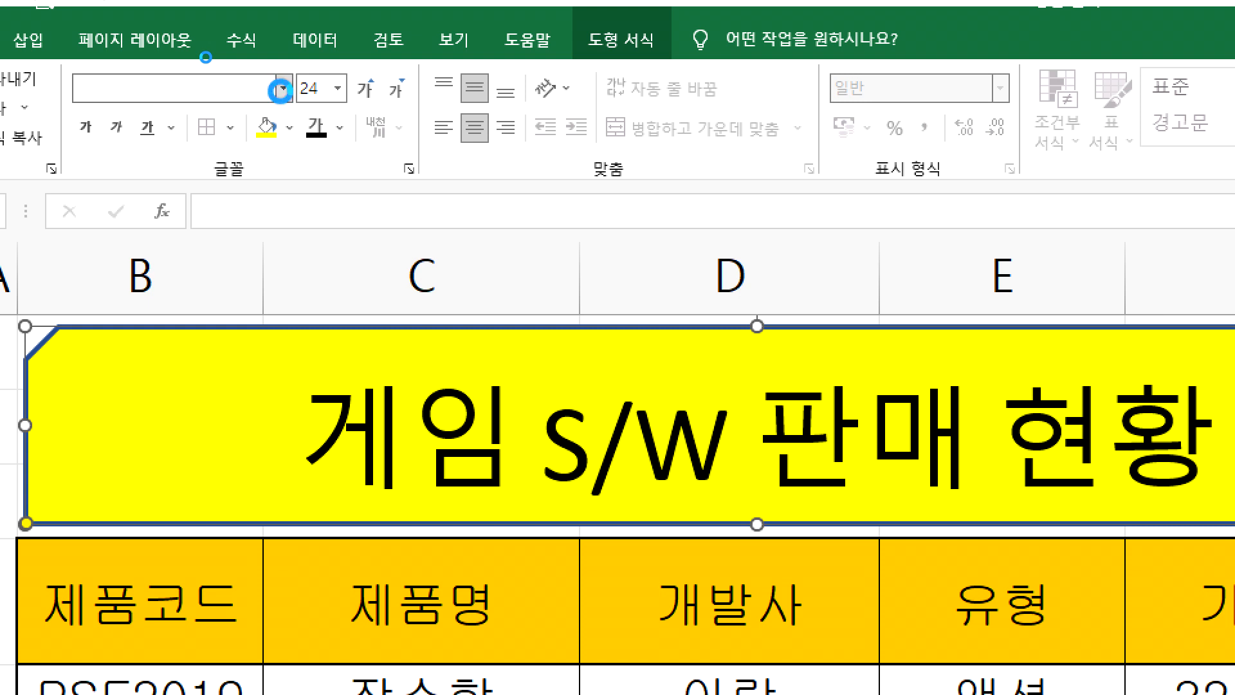
pyautogui.click(282, 94)
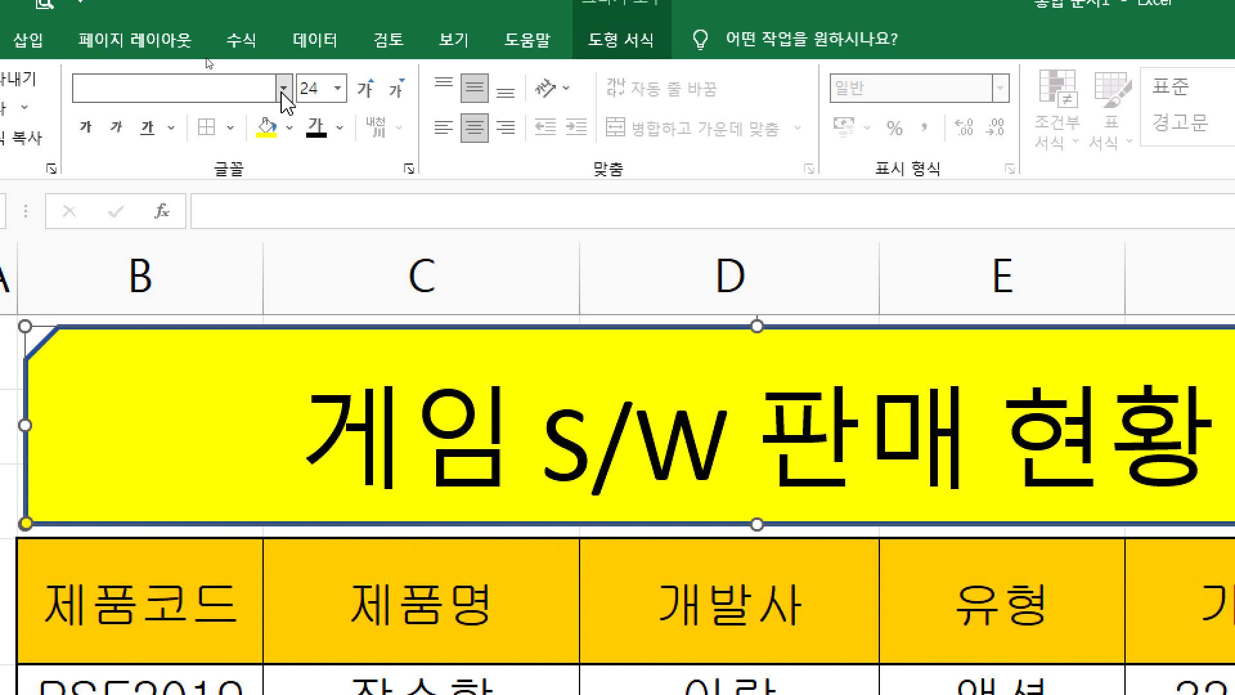
pyautogui.click(282, 92)
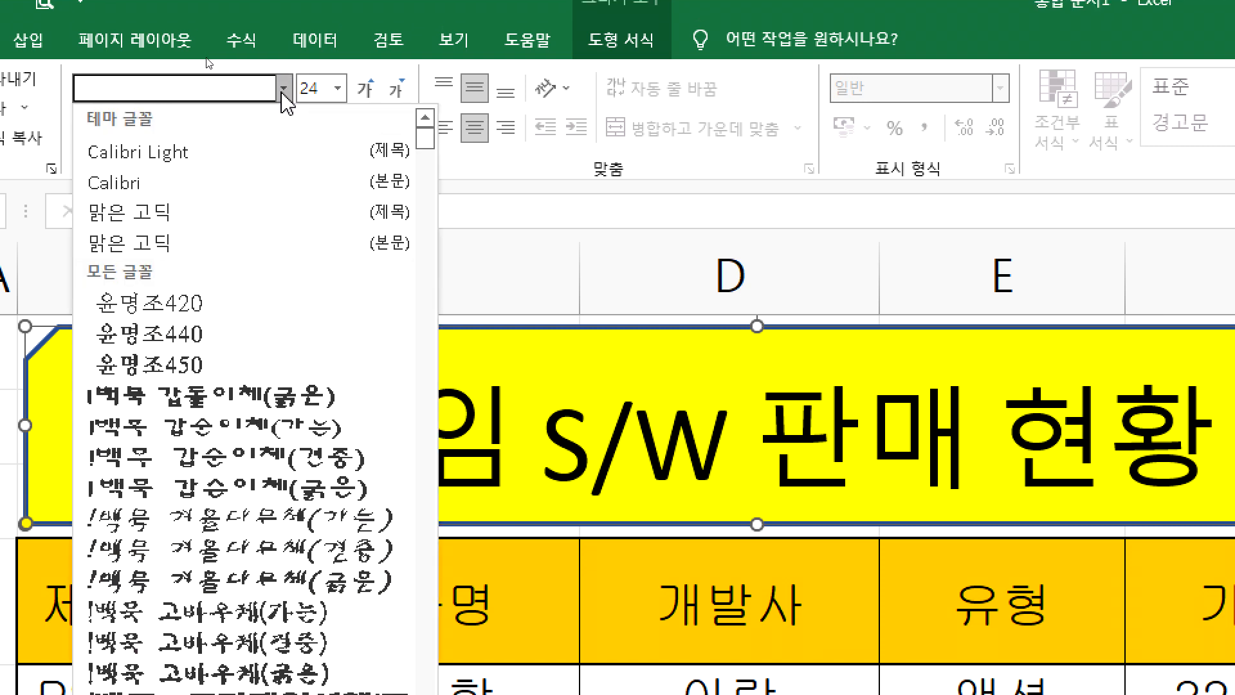
pyautogui.write('ㄱ')
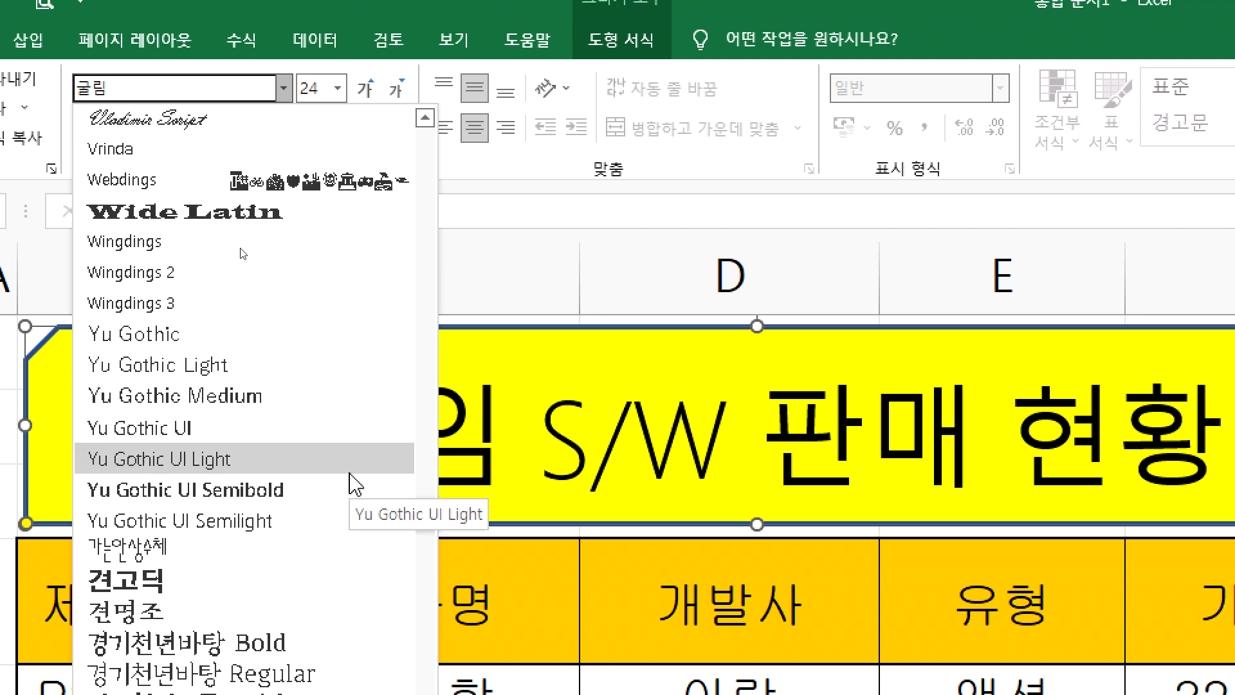
pyautogui.press('Escape')
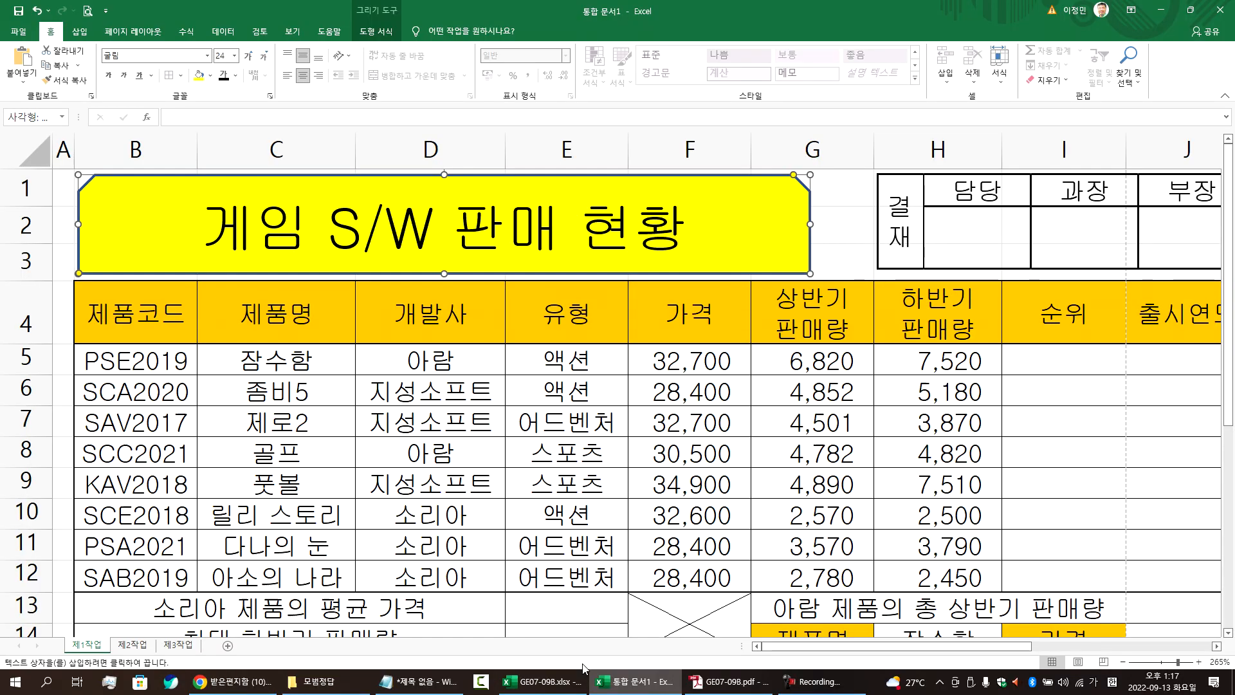
# Step: Switch to the exam PDF and read the condition on defining a name for the range H5:H12
pyautogui.click(730, 681)
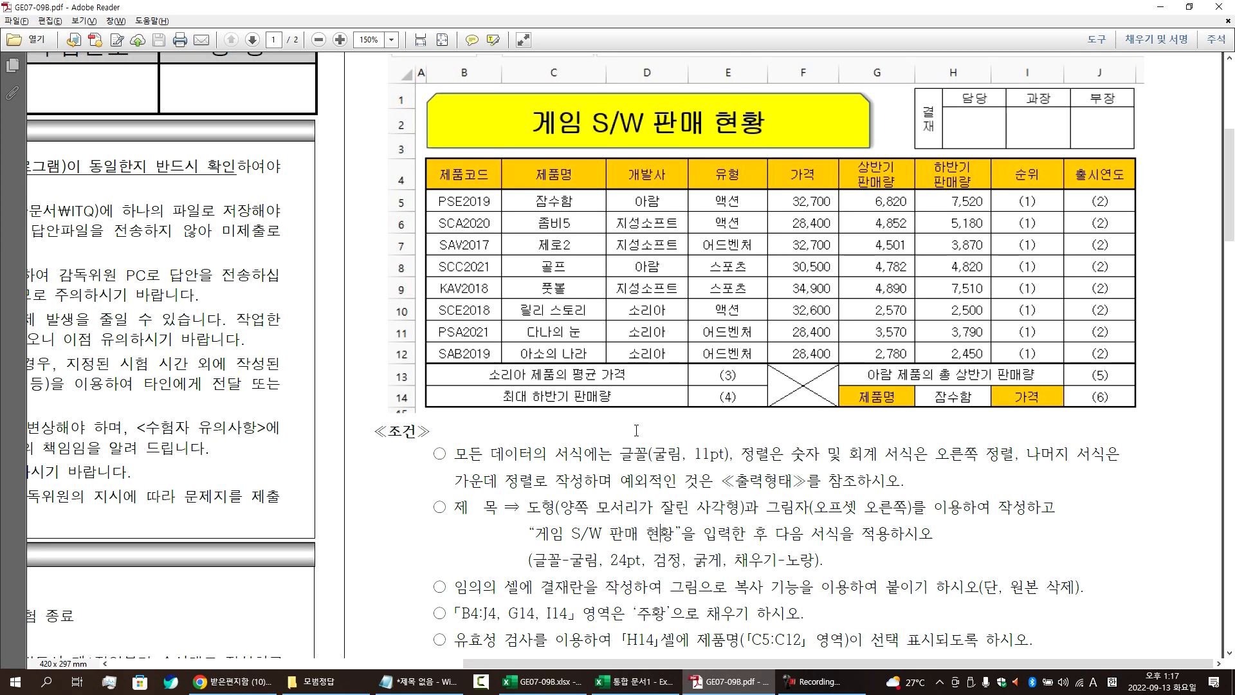
pyautogui.scroll(-5, 636, 429)
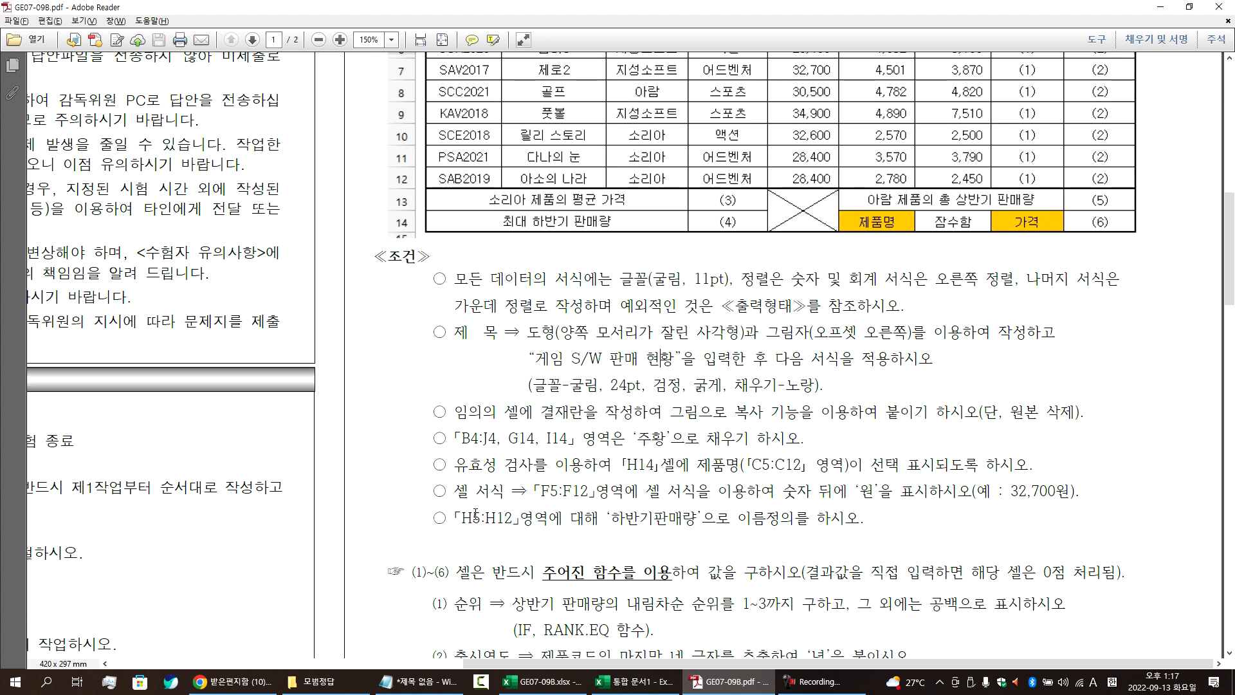
pyautogui.tripleClick(493, 517)
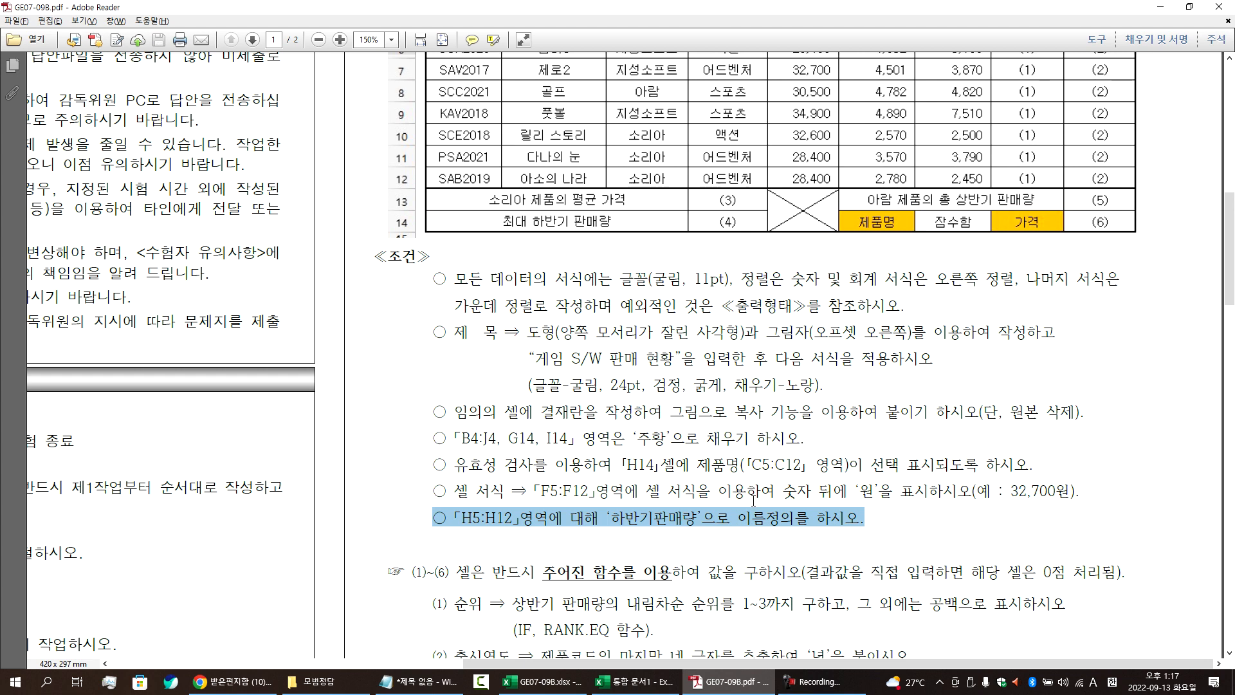
pyautogui.scroll(1, 753, 502)
# Step: Return to the Excel workbook and select the second-half sales values in H5:H12
pyautogui.hotkey('alt', 'Tab')
pyautogui.moveTo(909, 361); pyautogui.dragTo(918, 528)
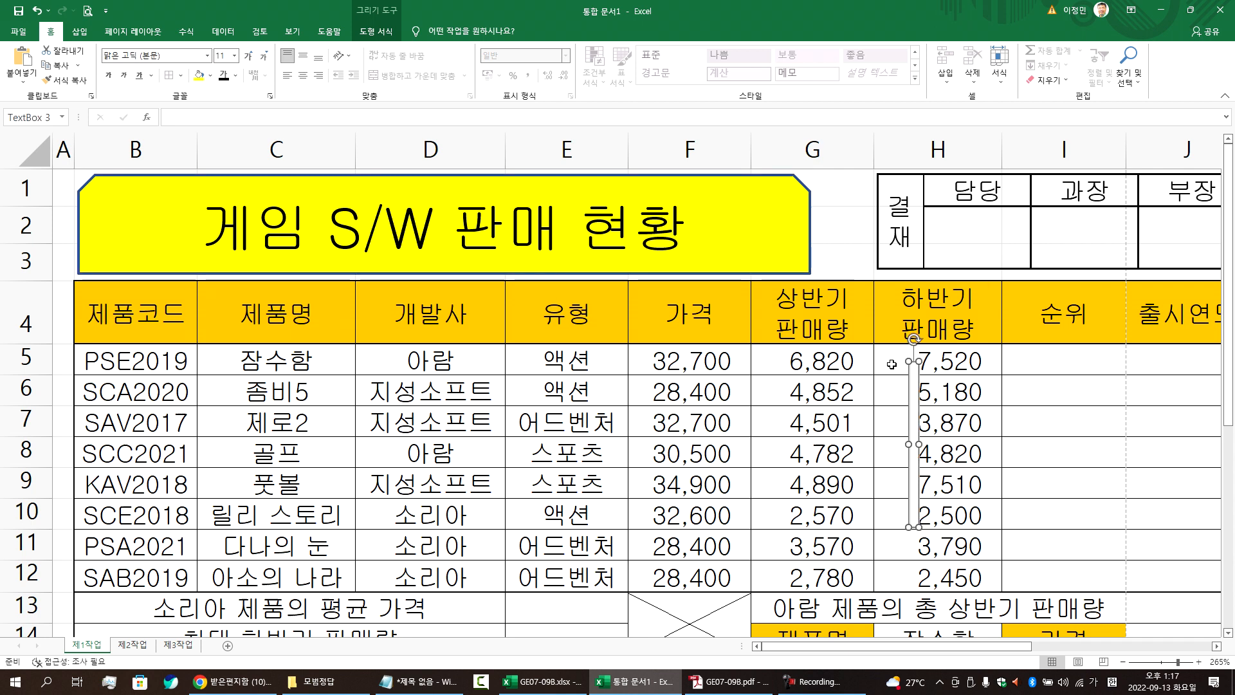
pyautogui.click(891, 365)
pyautogui.click(909, 396)
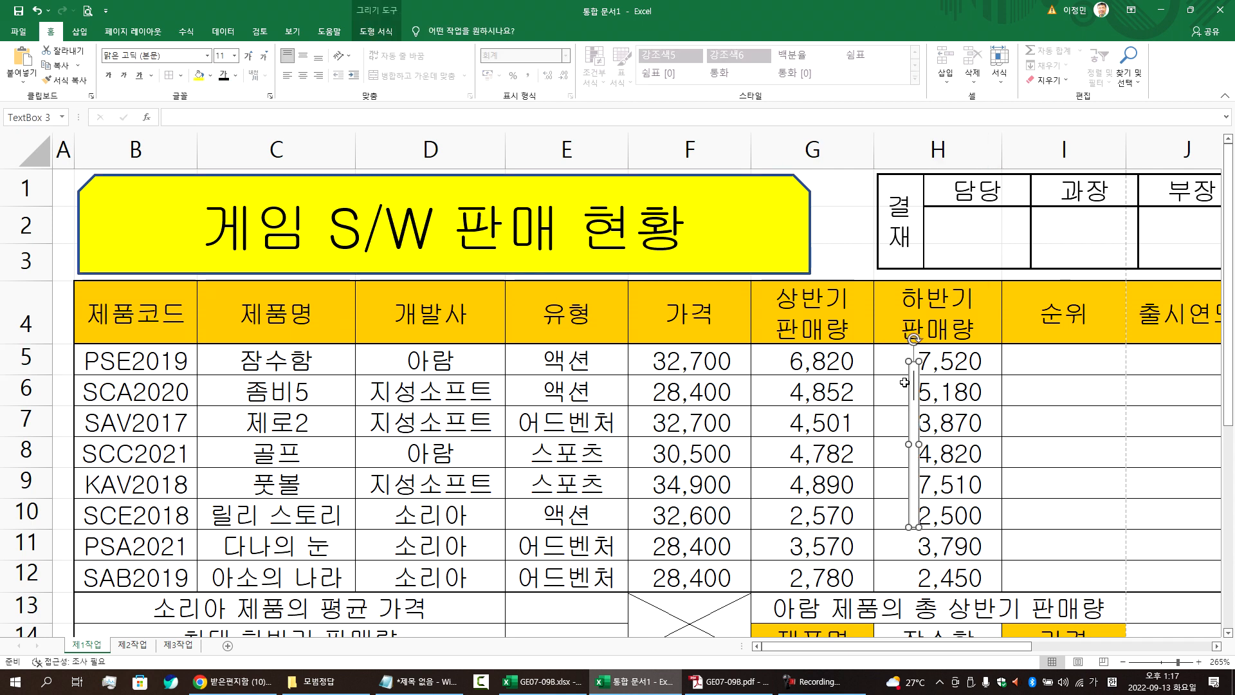
pyautogui.click(899, 368)
pyautogui.click(914, 370)
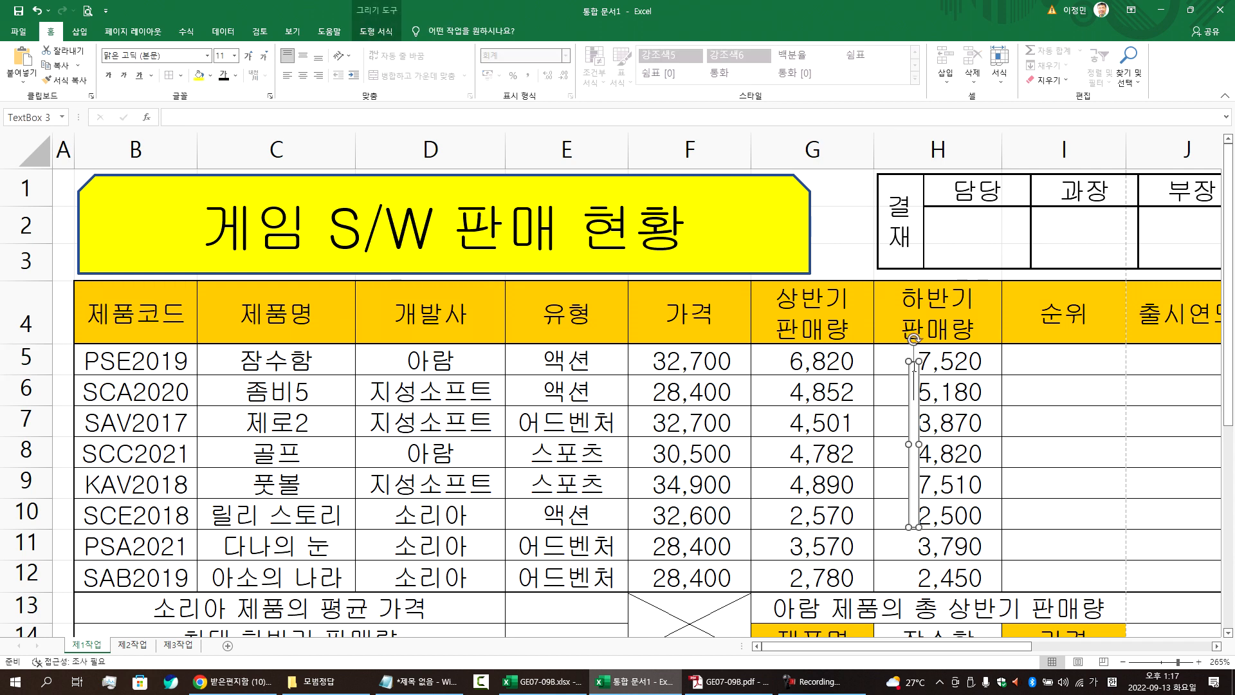
pyautogui.click(902, 366)
pyautogui.moveTo(901, 367); pyautogui.dragTo(912, 571)
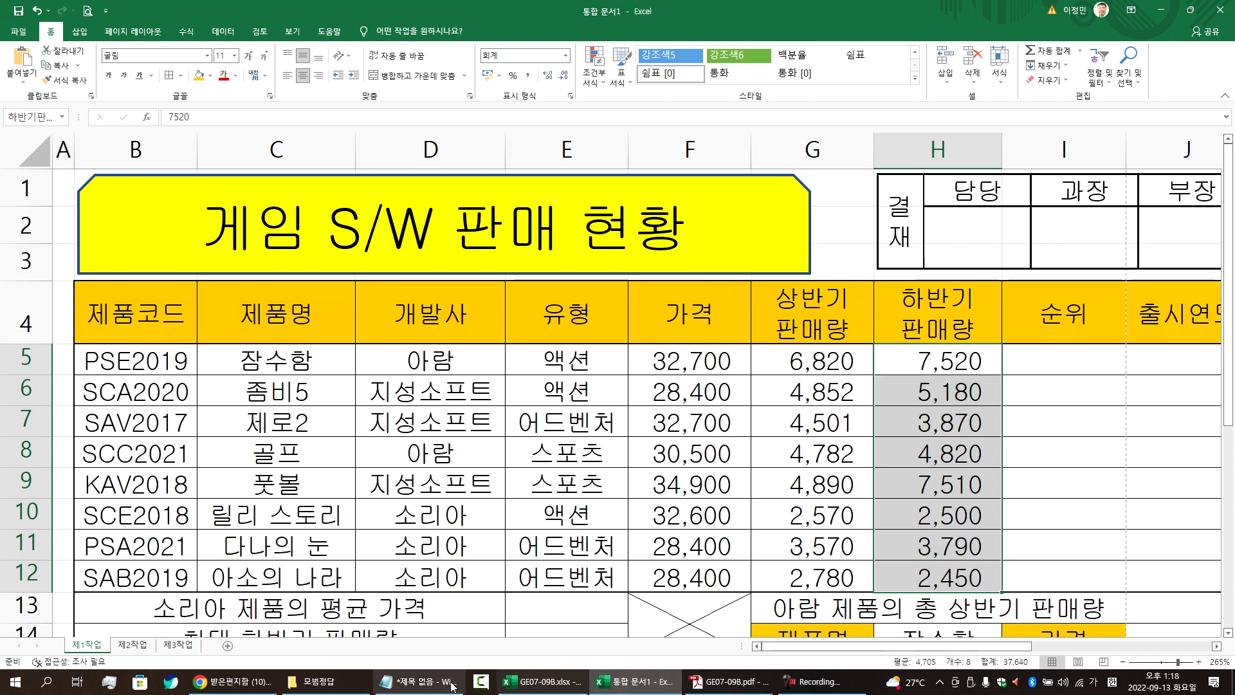
# Step: Switch to Notepad and add the line "* 이름정의 > 특정 하나 또는 여러개의 셀을 이름으로 지정 > 절대 참조로 사용할 수 있다."
pyautogui.click(418, 681)
pyautogui.scroll(-1, 289, 527)
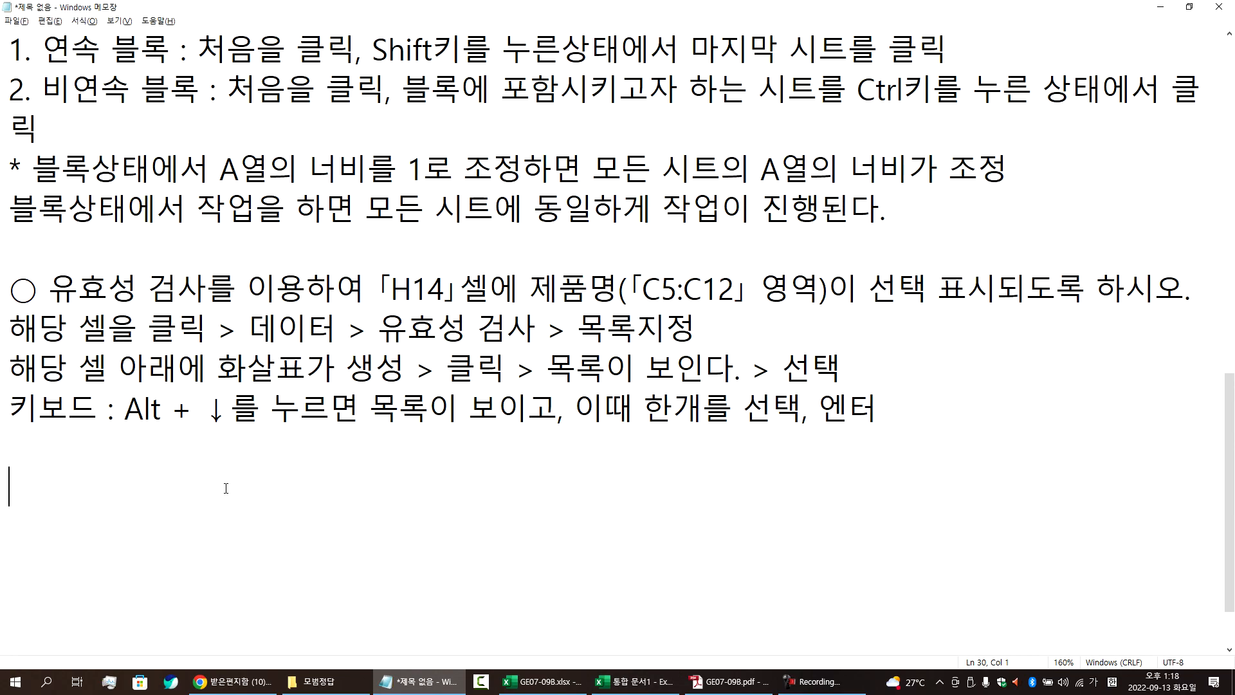
pyautogui.write('* 이름')
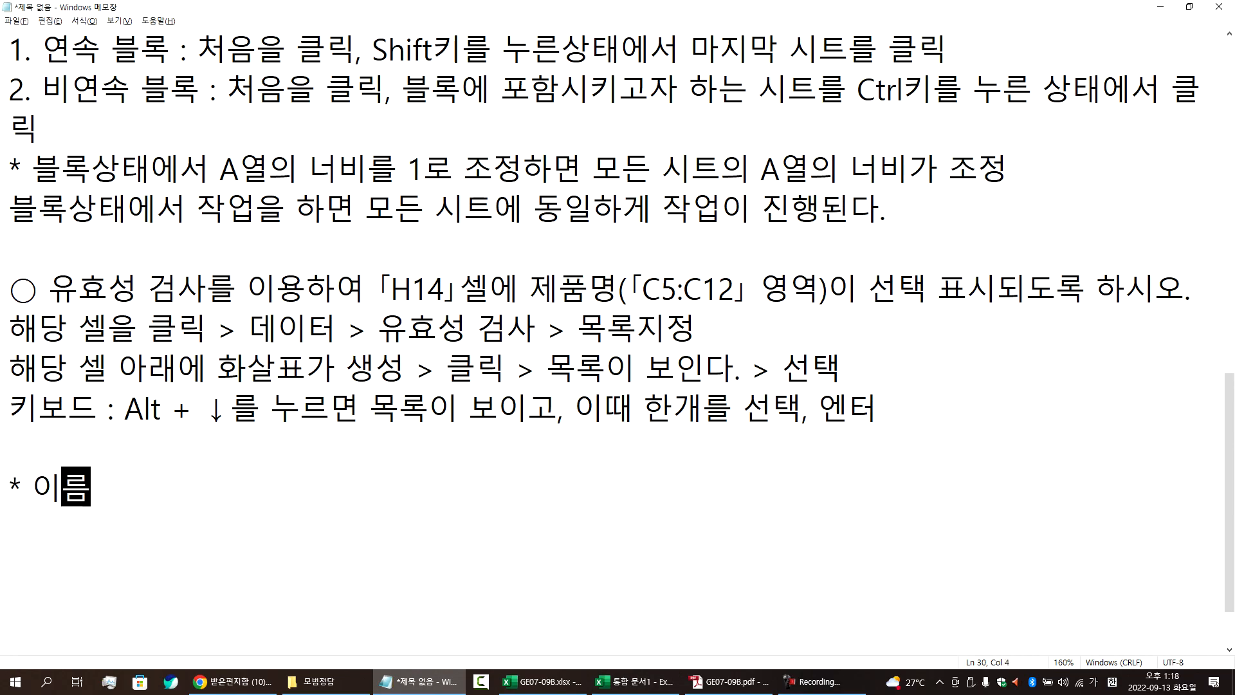
pyautogui.write('정으ㅣ ')
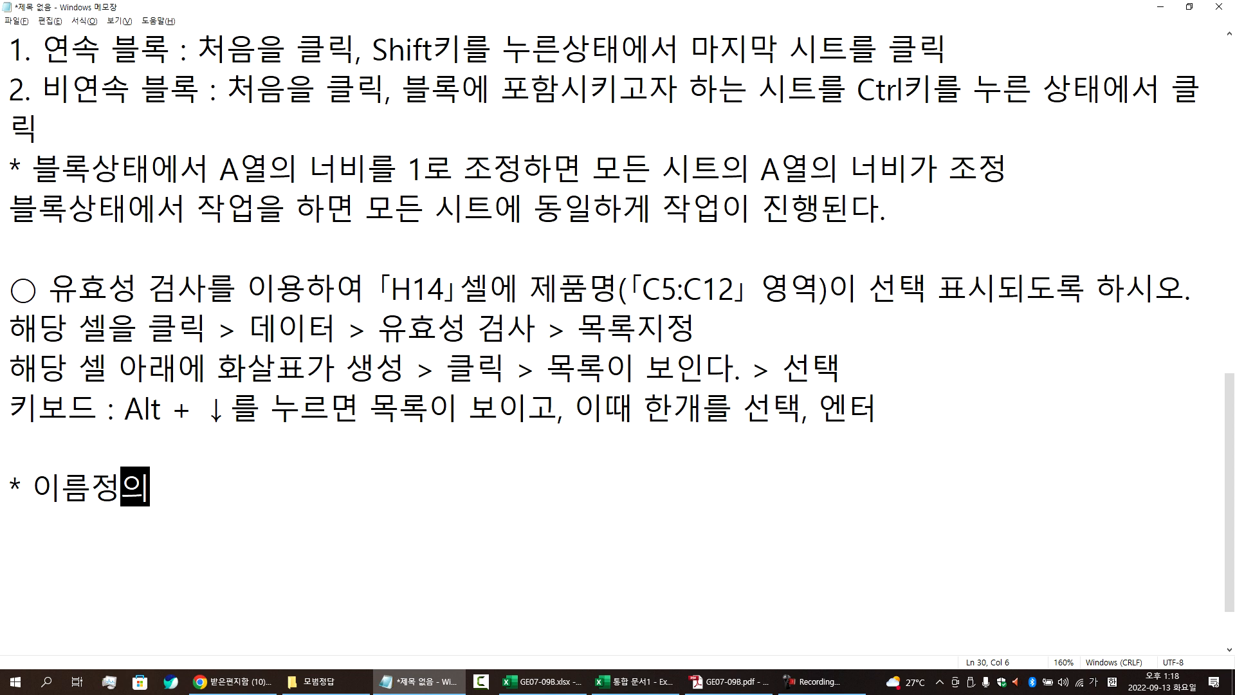
pyautogui.write('> 특')
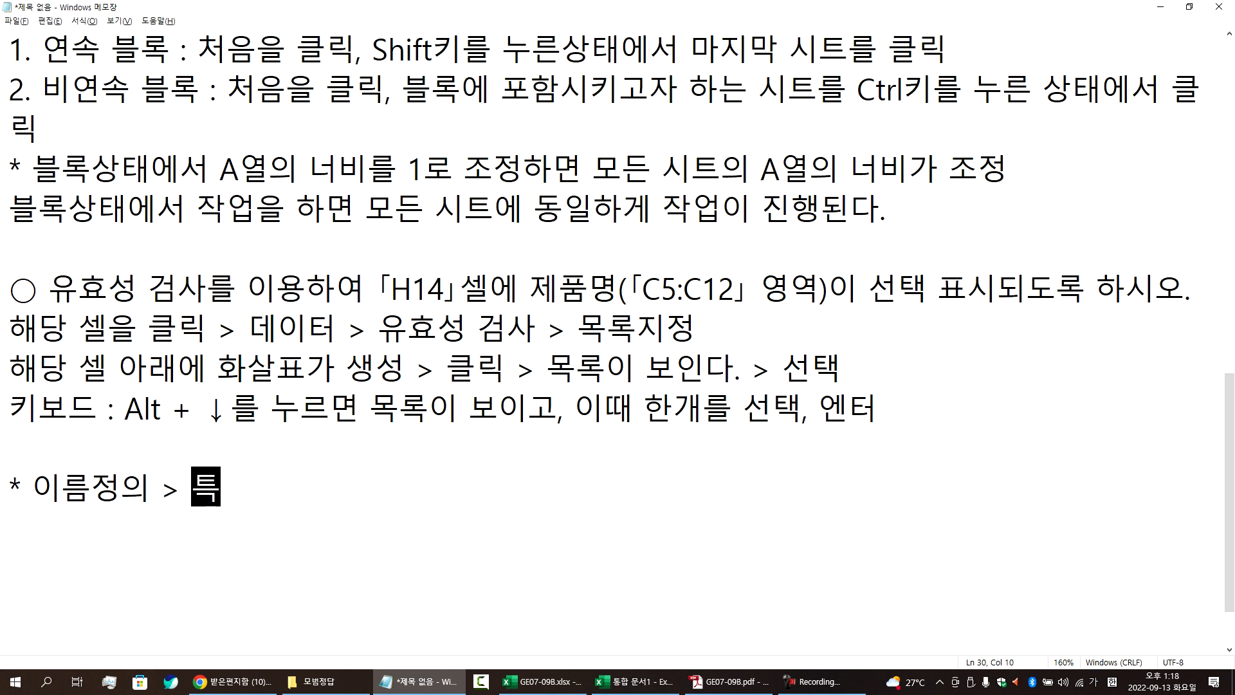
pyautogui.write('정 하나')
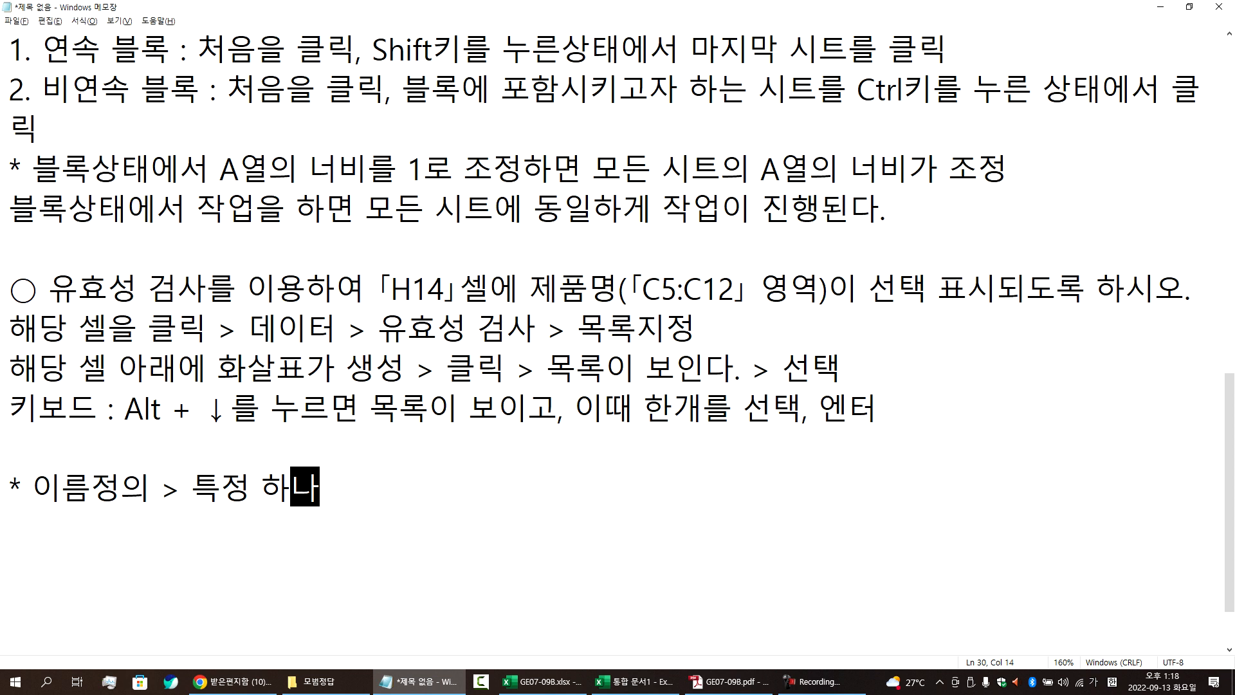
pyautogui.write(' 또는 여러개의 세')
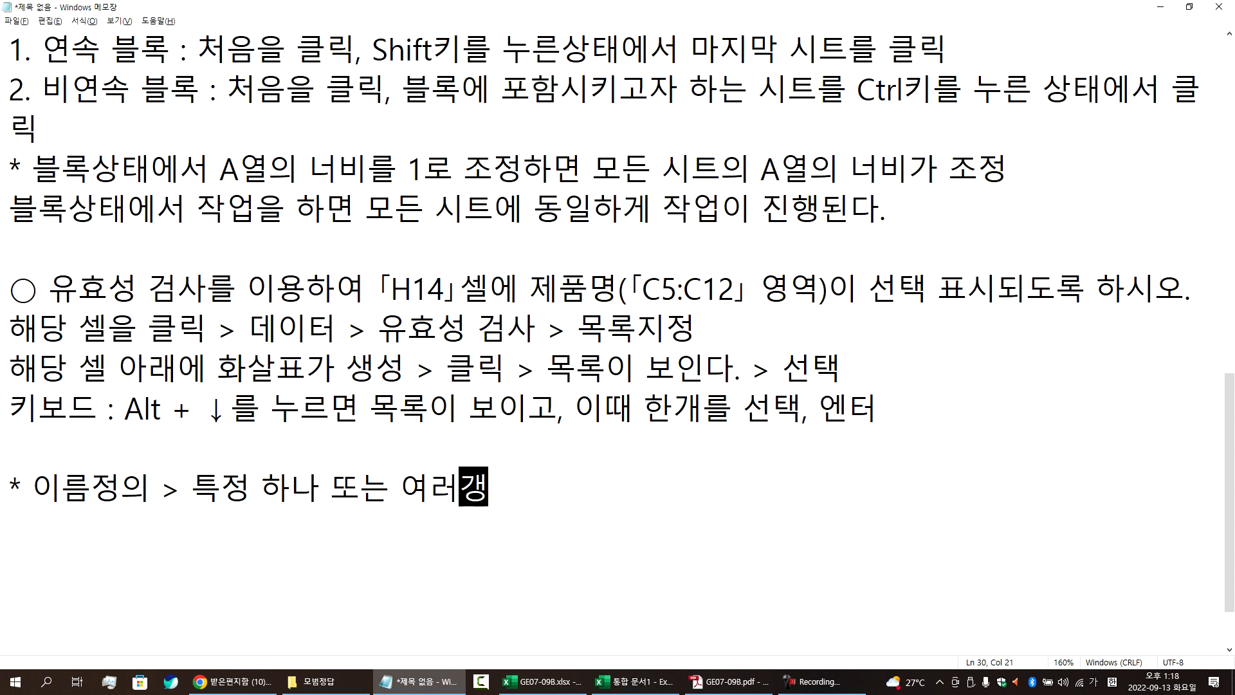
pyautogui.write('ㄹ을 ')
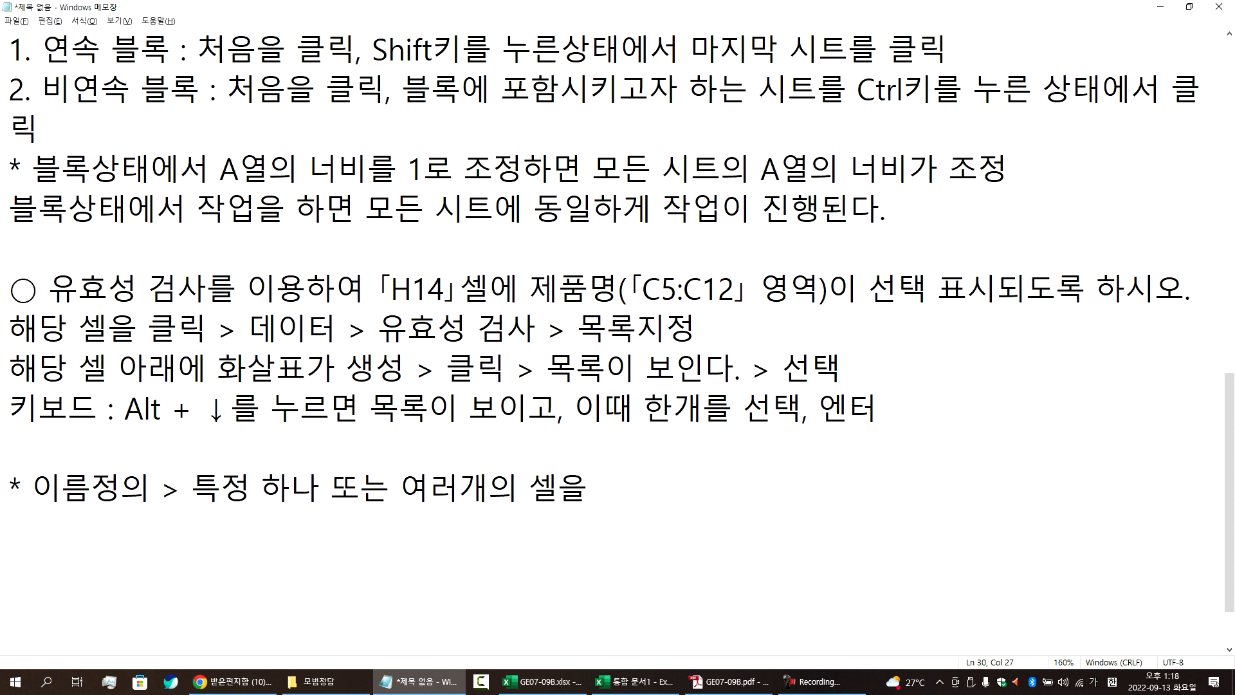
pyautogui.write('일')
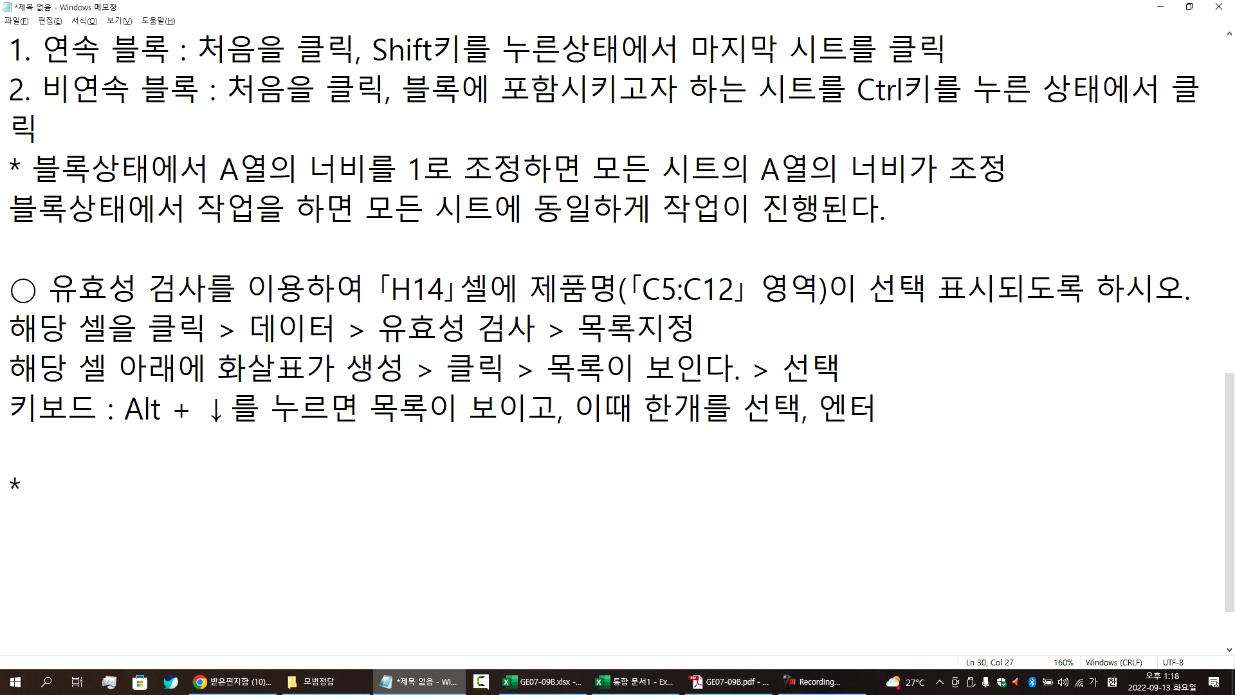
pyautogui.write('름으로 지정')
pyautogui.write(' > 절대 ')
pyautogui.write('참조로 ')
pyautogui.write('사용한다')
pyautogui.write('수 있다.')
pyautogui.press('Return')
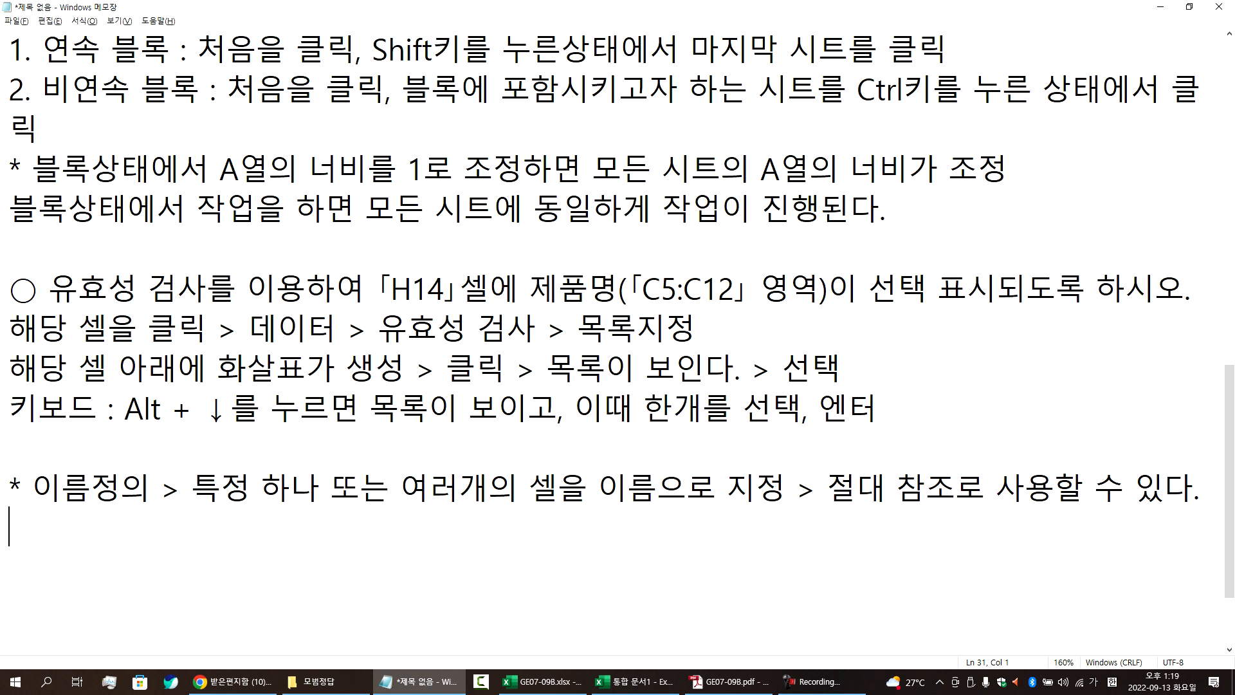
# Step: Switch back to the Excel workbook, select the 하반기 판매량 values in H5:H12 and highlight the range's assigned name
pyautogui.hotkey('alt', 'Tab')
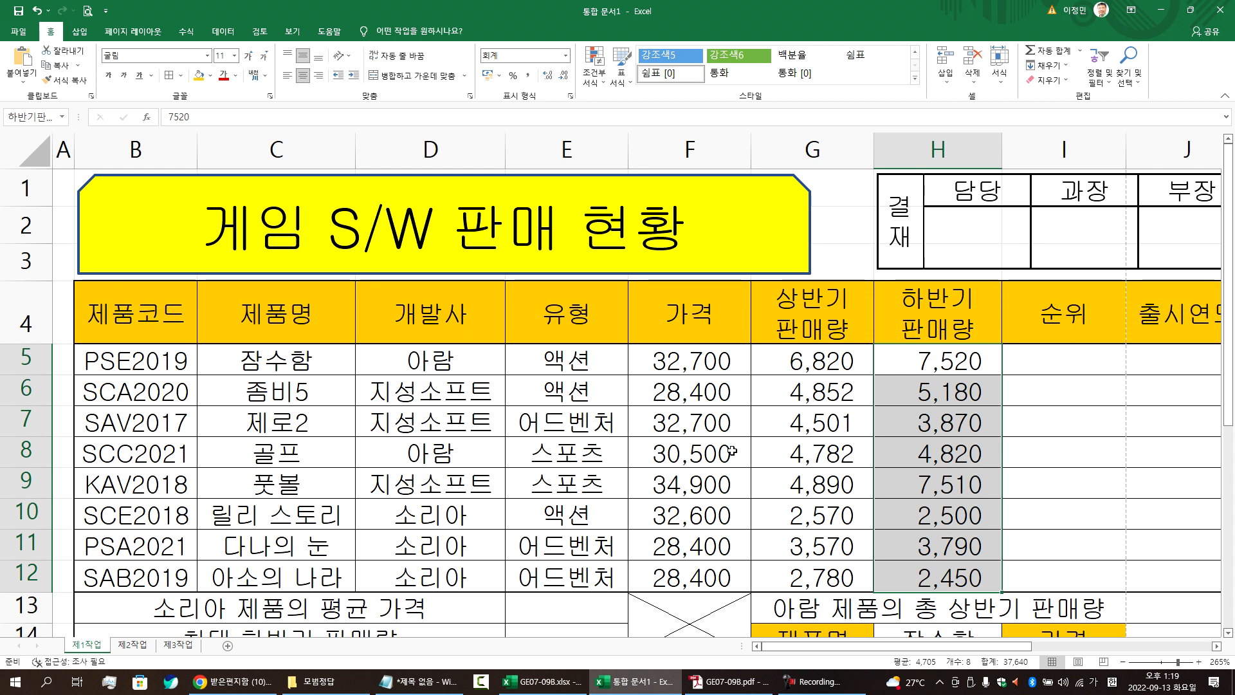
pyautogui.click(922, 334)
pyautogui.moveTo(908, 358); pyautogui.dragTo(924, 574)
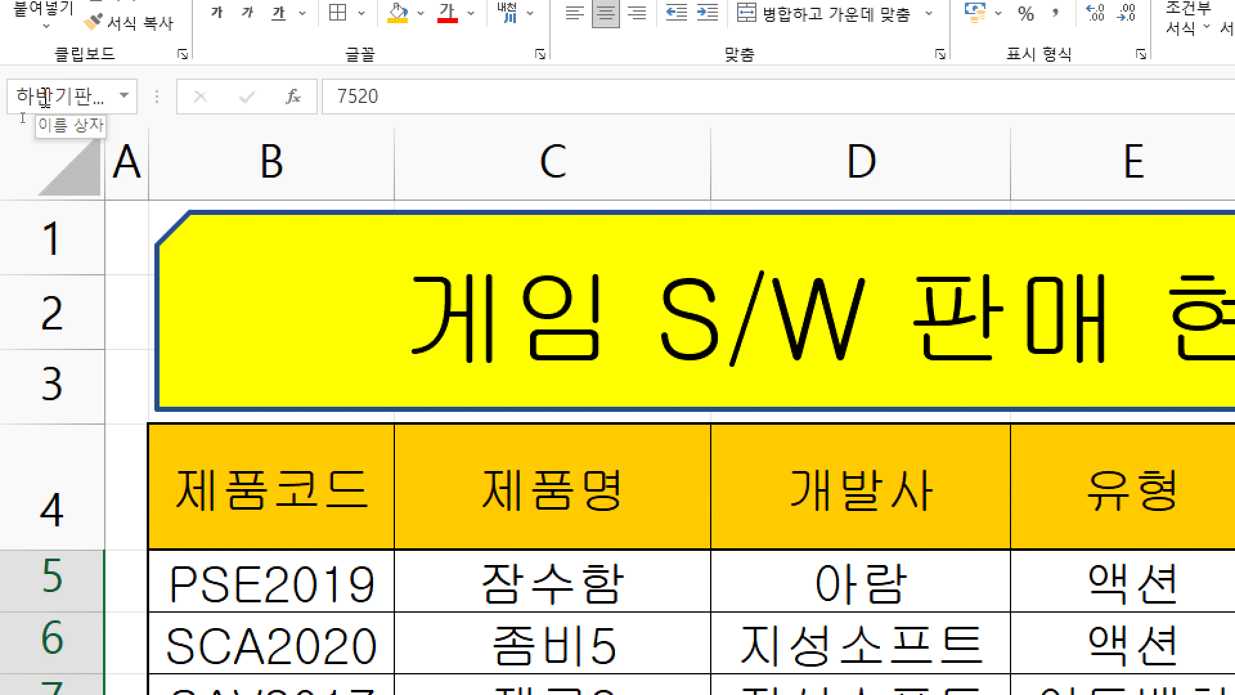
pyautogui.click(46, 97)
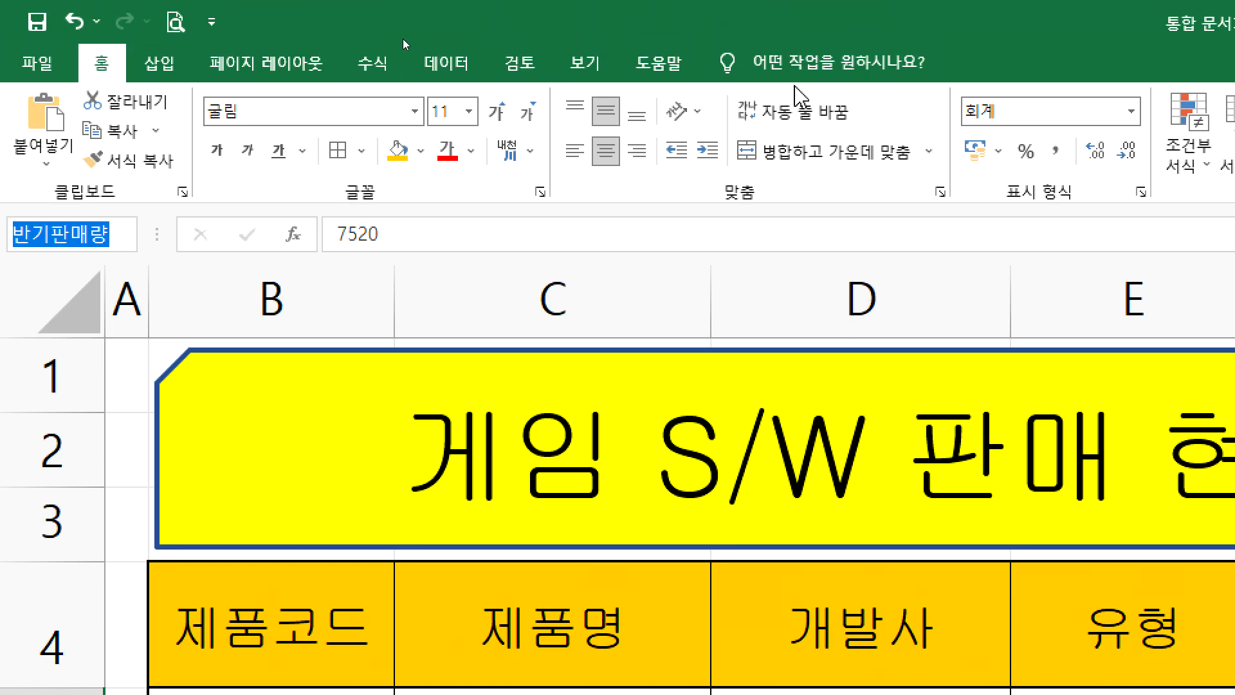
# Step: Delete the existing defined name 하반기판매량 in the Name Manager
pyautogui.click(373, 65)
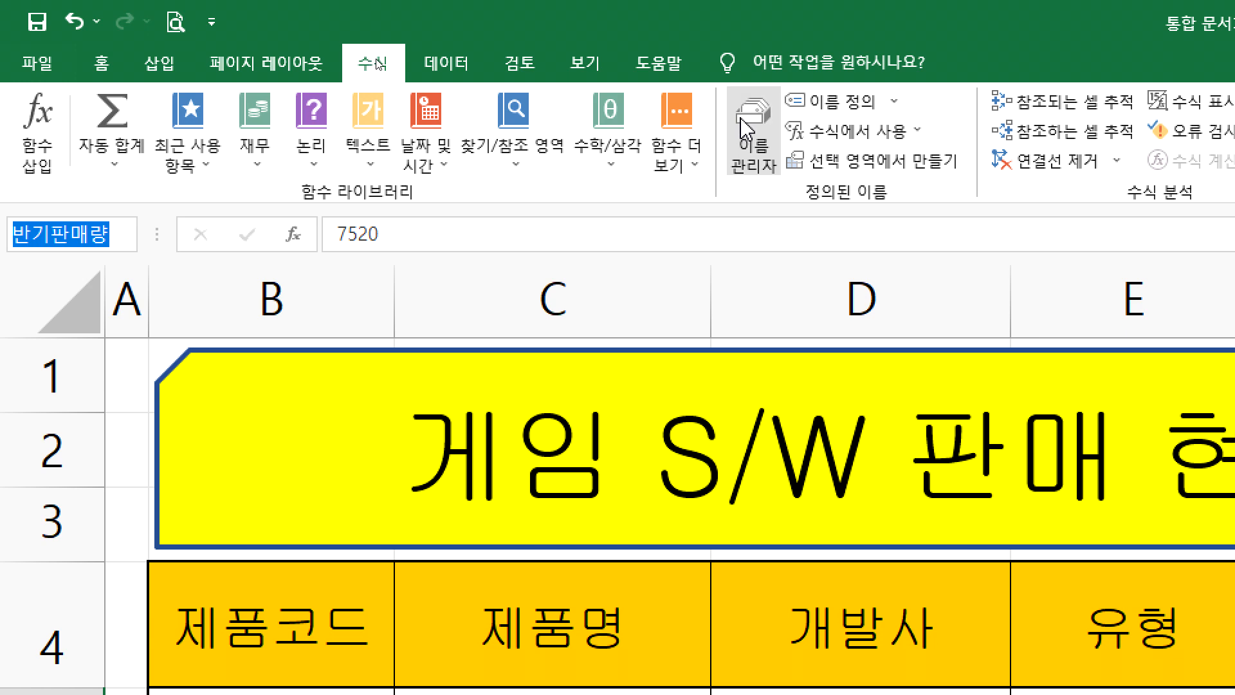
pyautogui.click(772, 151)
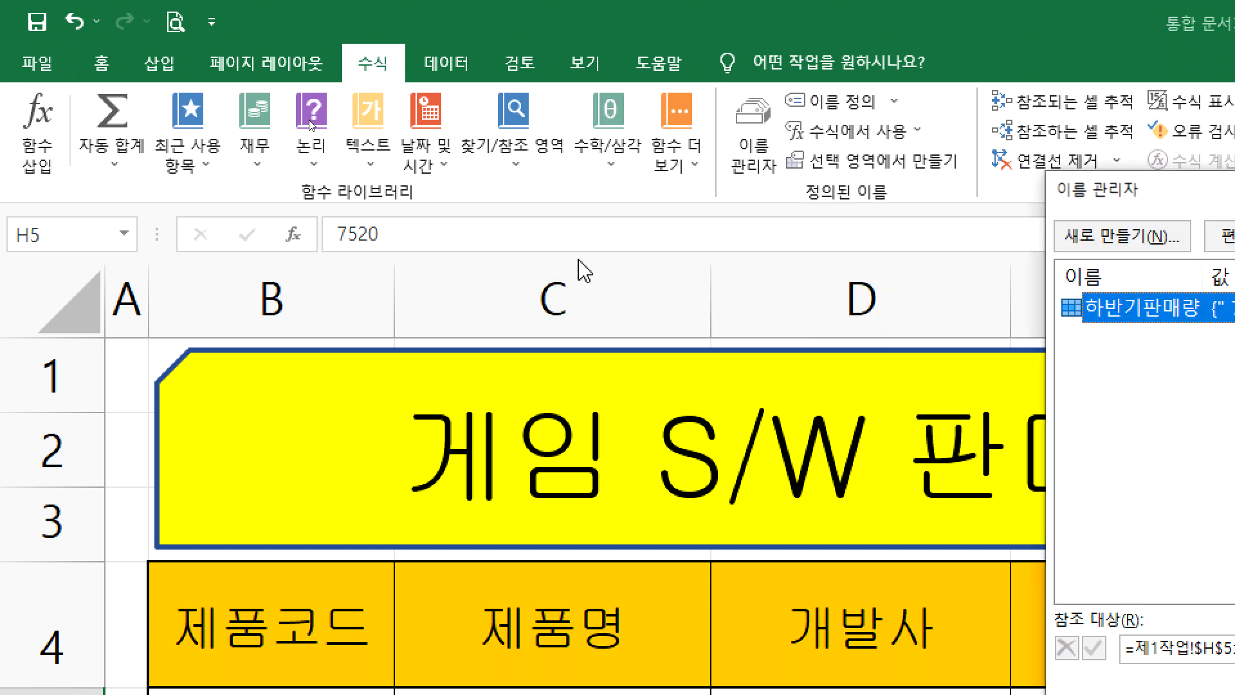
pyautogui.click(1234, 237)
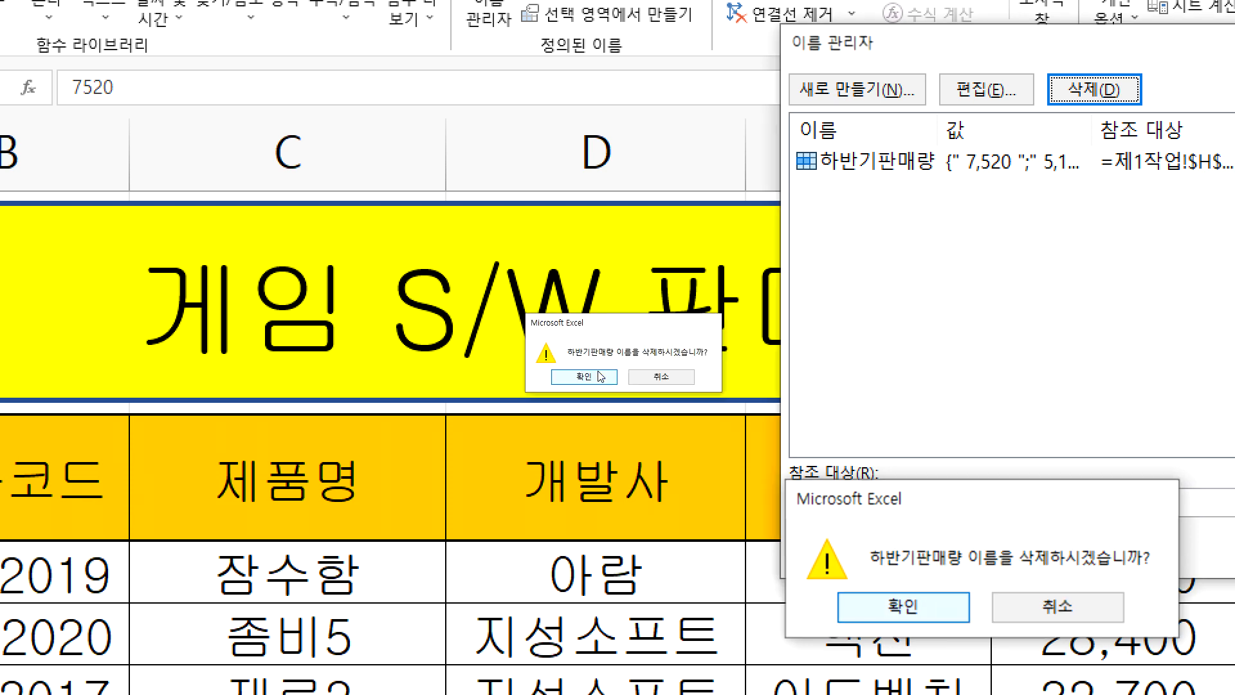
pyautogui.click(901, 611)
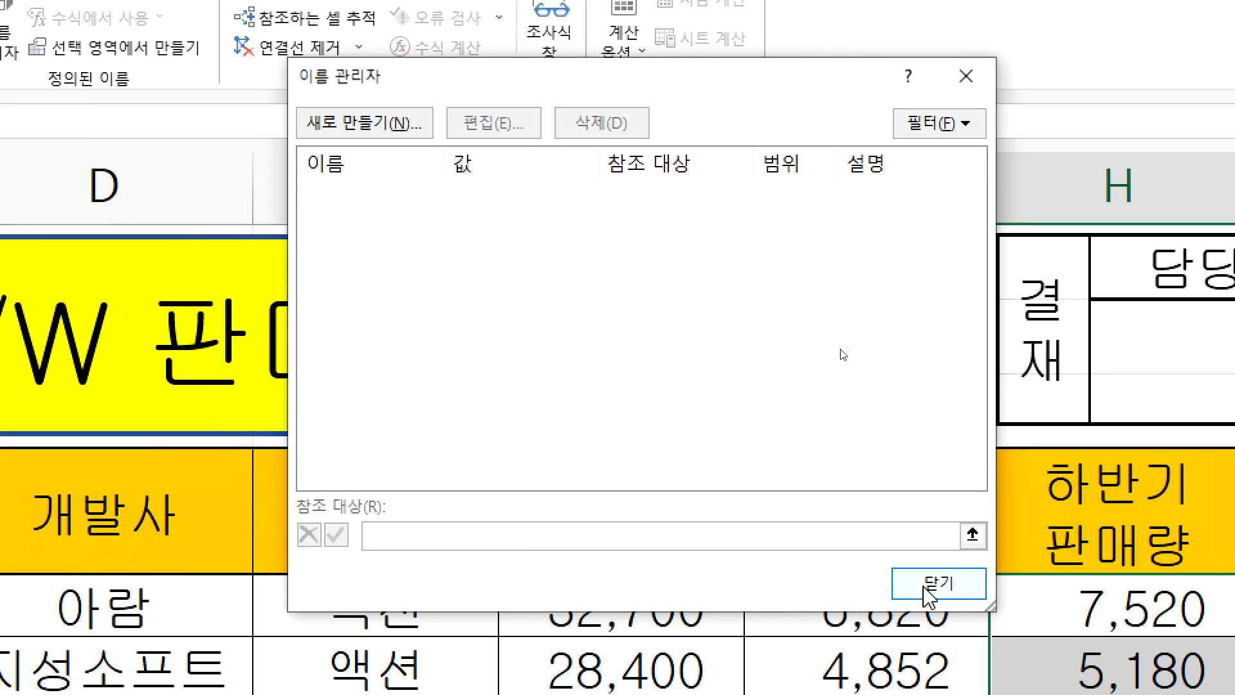
pyautogui.click(1234, 588)
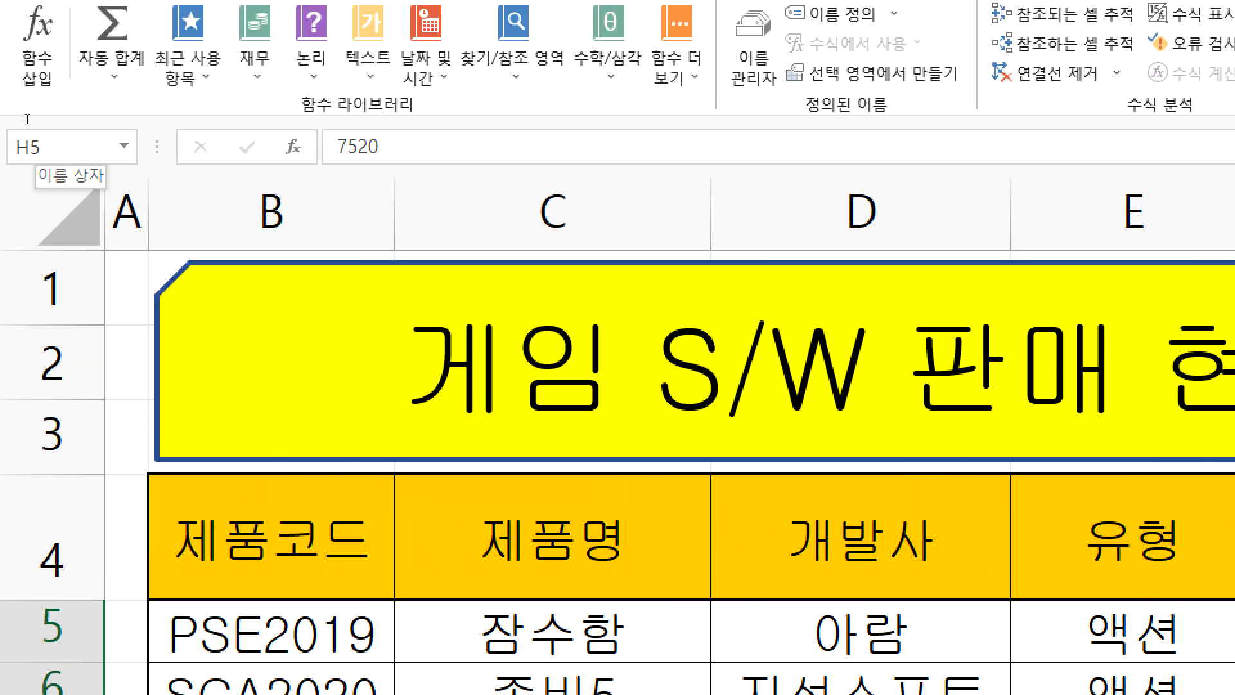
# Step: Define the name 하반기판매량 for the selected range H5:H12
pyautogui.click(55, 151)
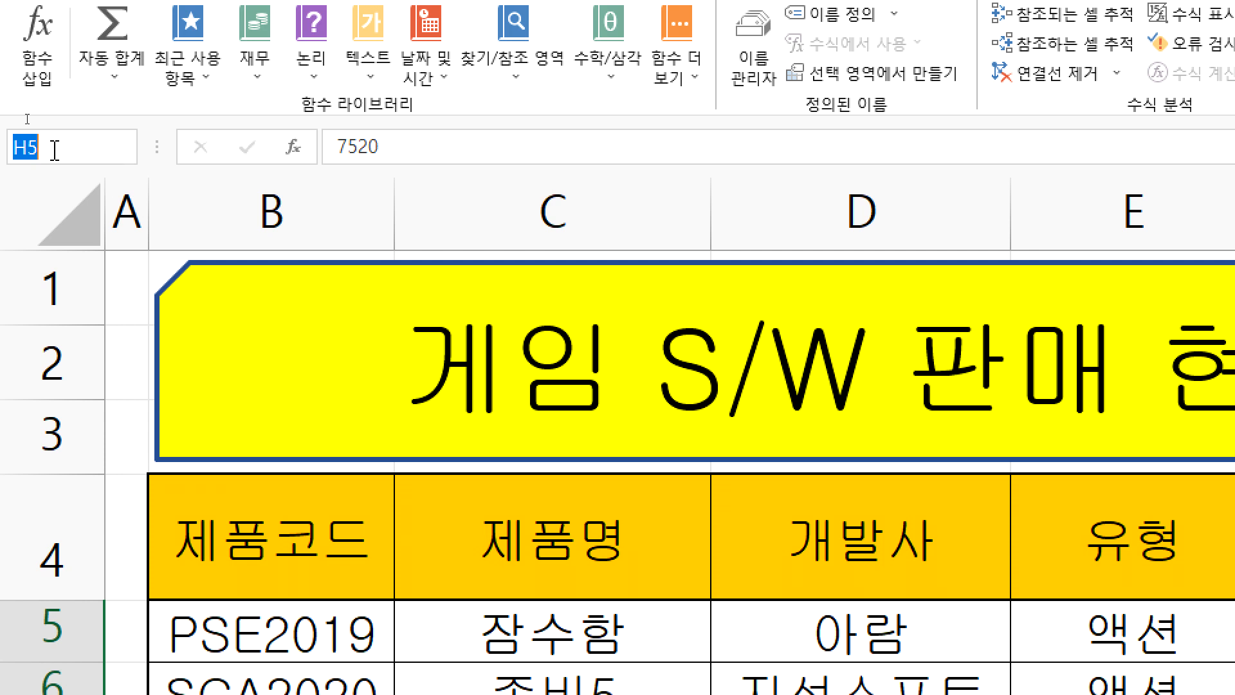
pyautogui.write('gkqks')
pyautogui.doubleClick(55, 151)
pyautogui.write('하반기팜내')
pyautogui.press('BackSpace')
pyautogui.press('BackSpace')
pyautogui.press('BackSpace')
pyautogui.write('판매량')
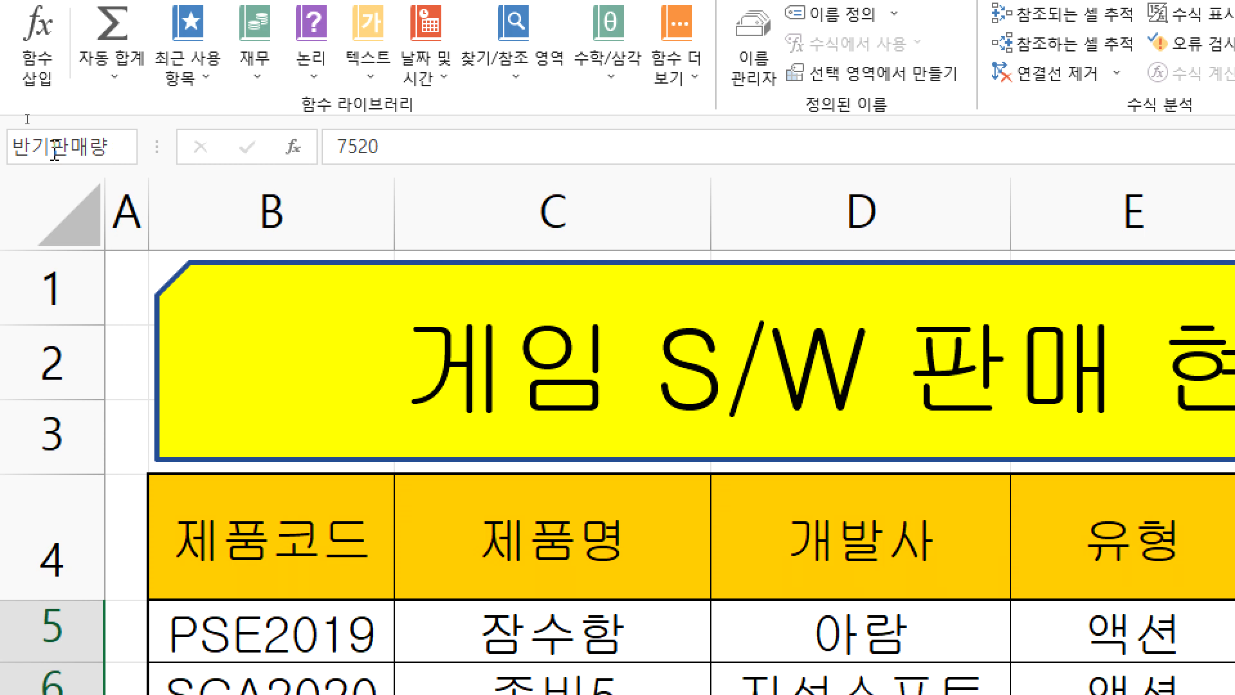
pyautogui.press('Left')
pyautogui.press('Left')
pyautogui.press('Left')
pyautogui.press('Return')
pyautogui.press('Return')
pyautogui.click(54, 150)
pyautogui.press('BackSpace')
pyautogui.write('하반기판매량')
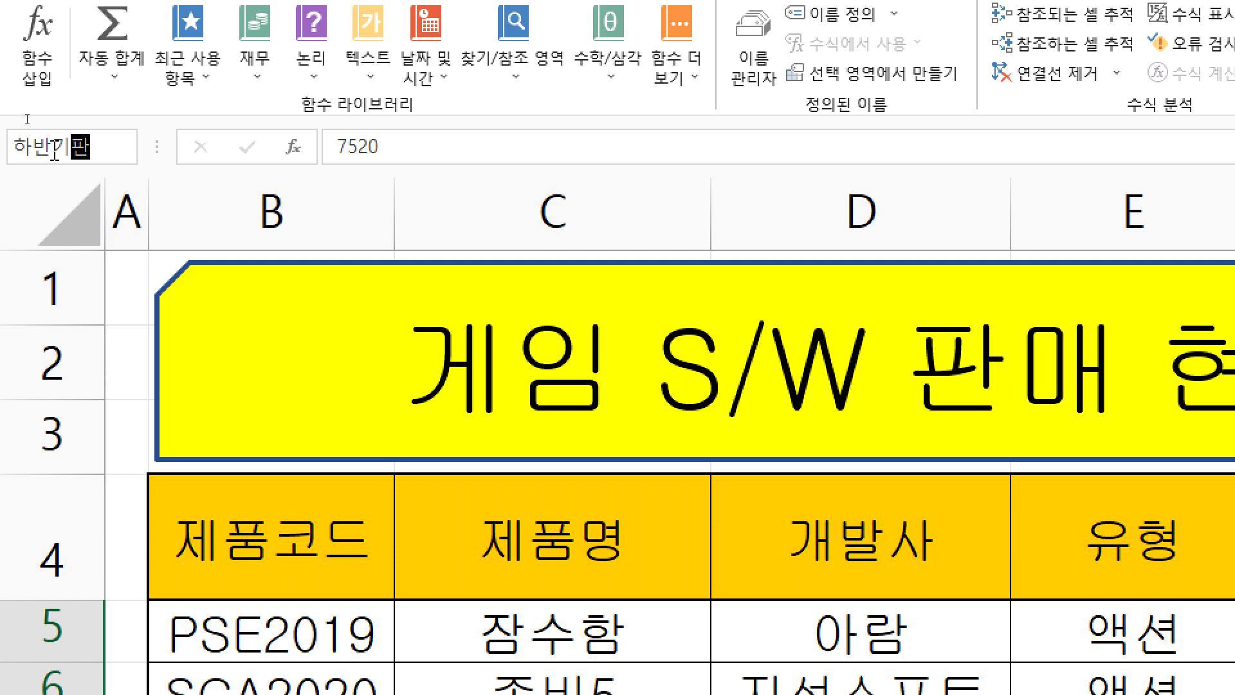
pyautogui.press('Return')
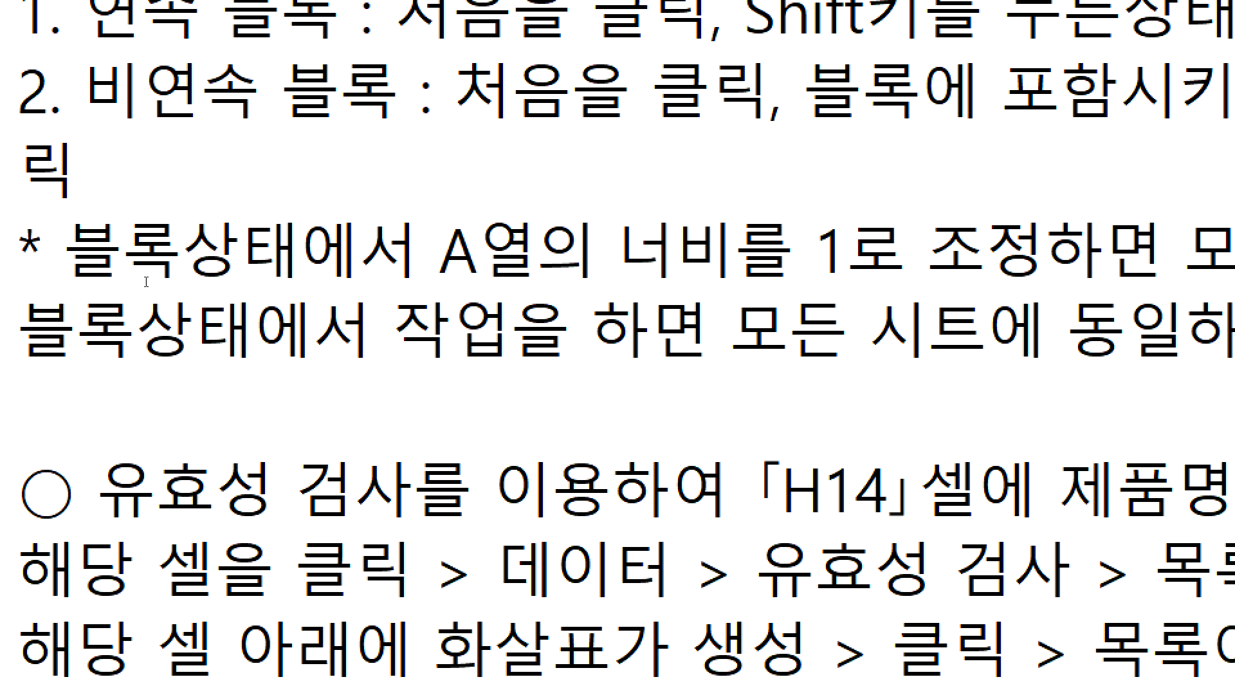
# Step: Start a new line reading "F5:F12셀들을" below the 이름정의 line in the Notepad notes
pyautogui.scroll(-2, 325, 588)
pyautogui.click(262, 292)
pyautogui.click(248, 392)
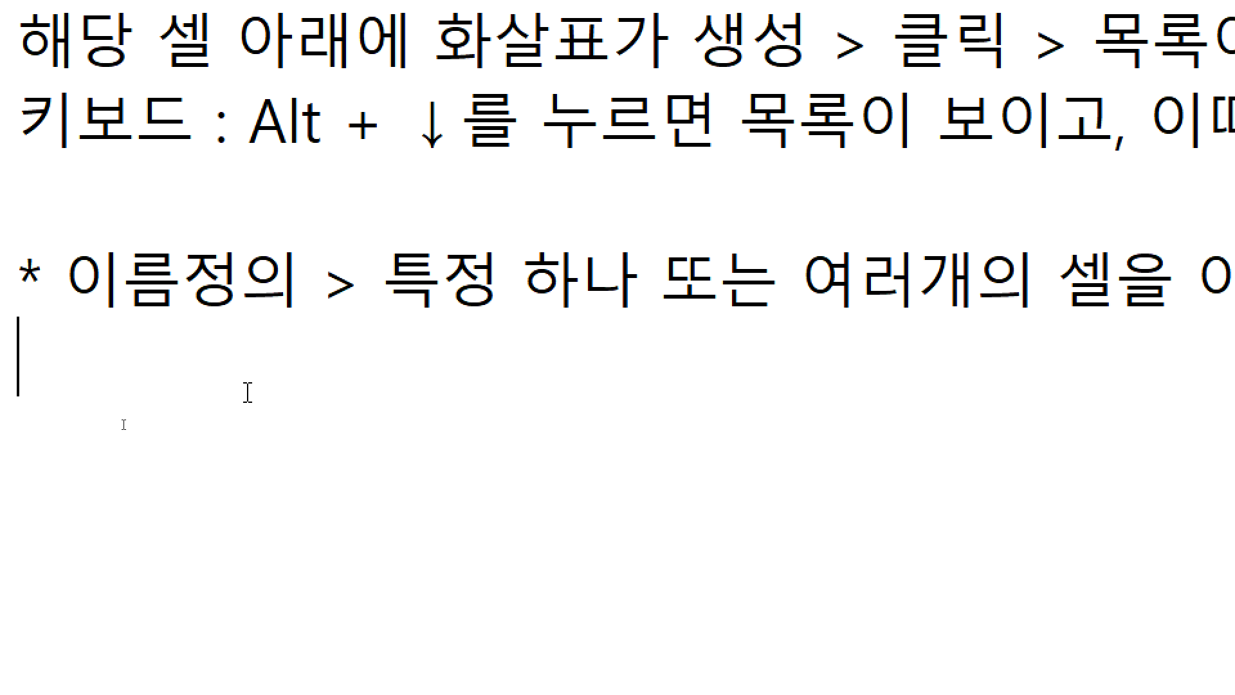
pyautogui.write('F')
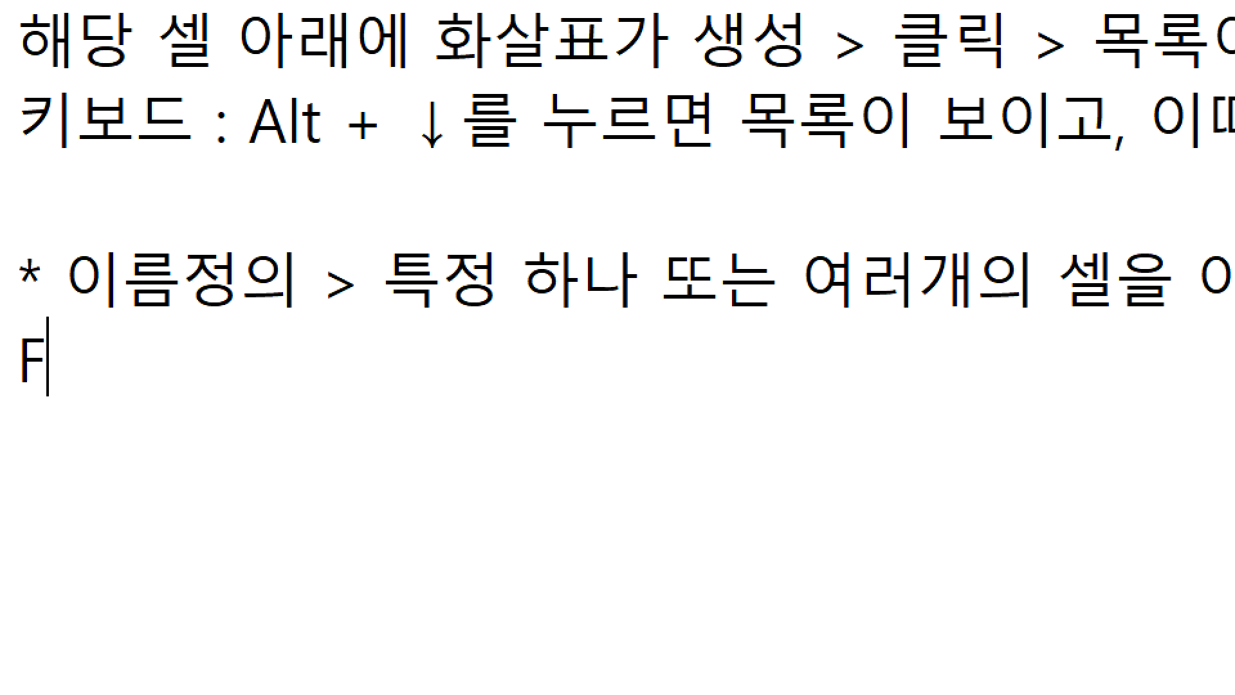
pyautogui.write('5:F12')
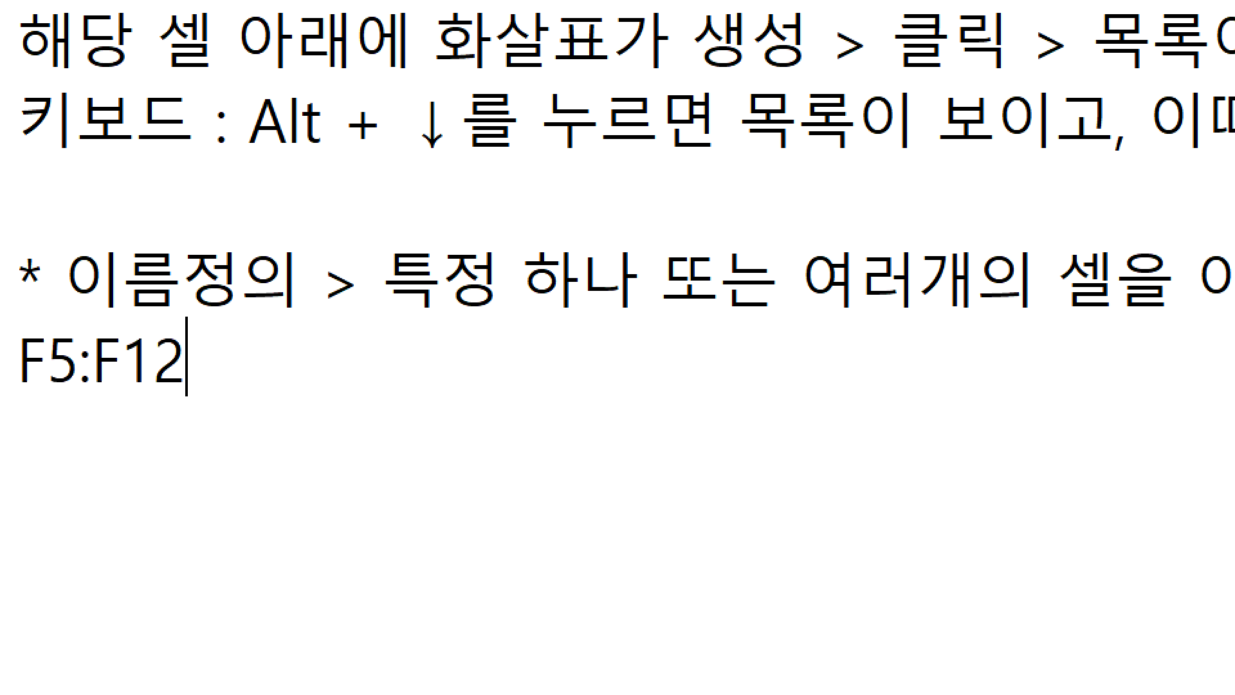
pyautogui.write('셀드ㄹ의')
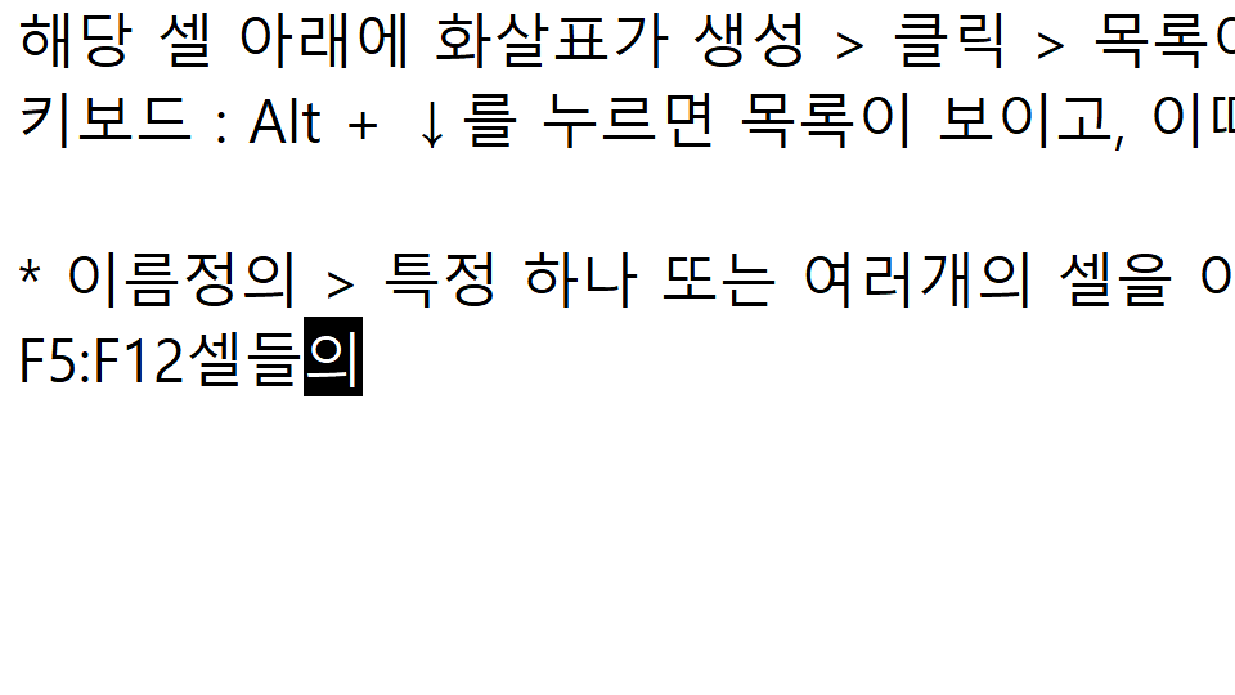
pyautogui.press('BackSpace')
pyautogui.press('BackSpace')
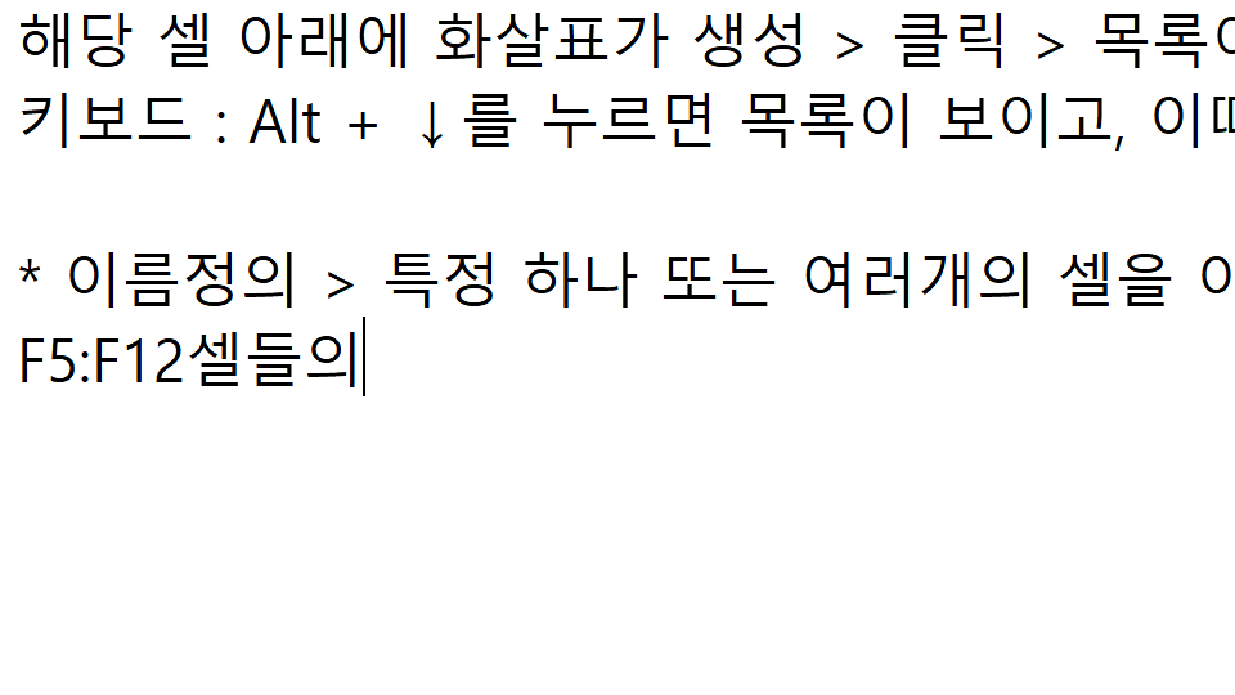
pyautogui.write('을 ')
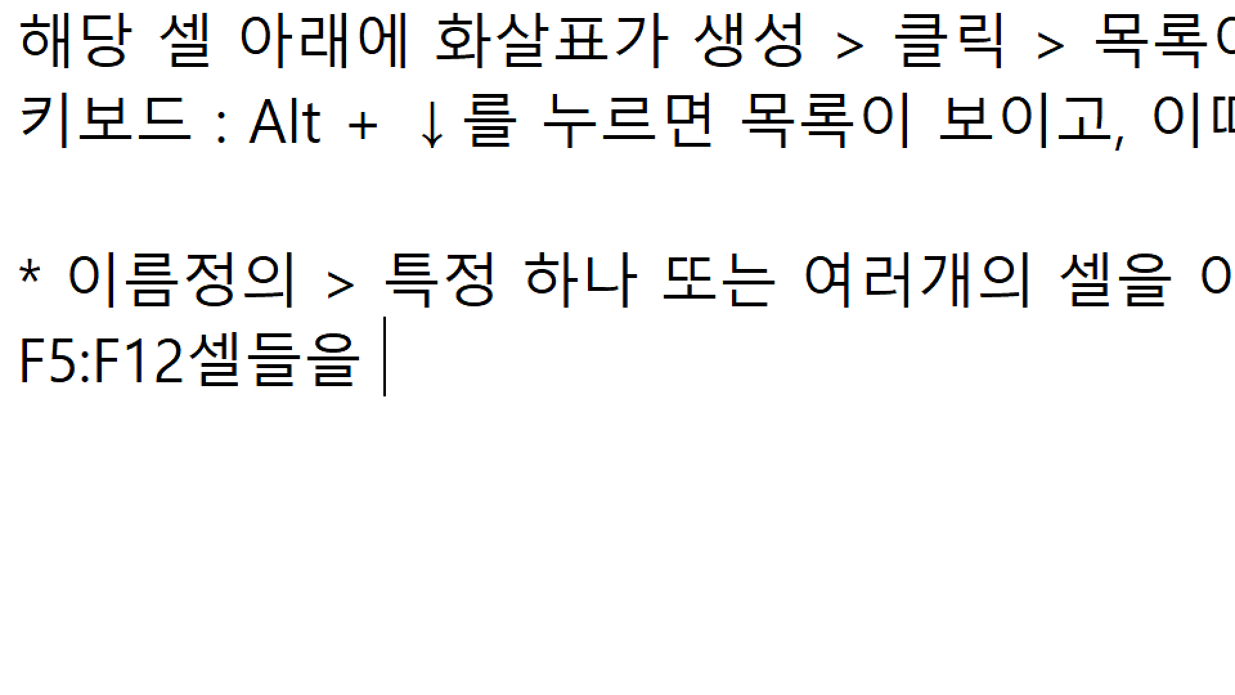
# Step: Continue the F5:F12 note line with "하반기판매량"이라는, keeping all of the text on one line
pyautogui.write('"하반기판매량"')
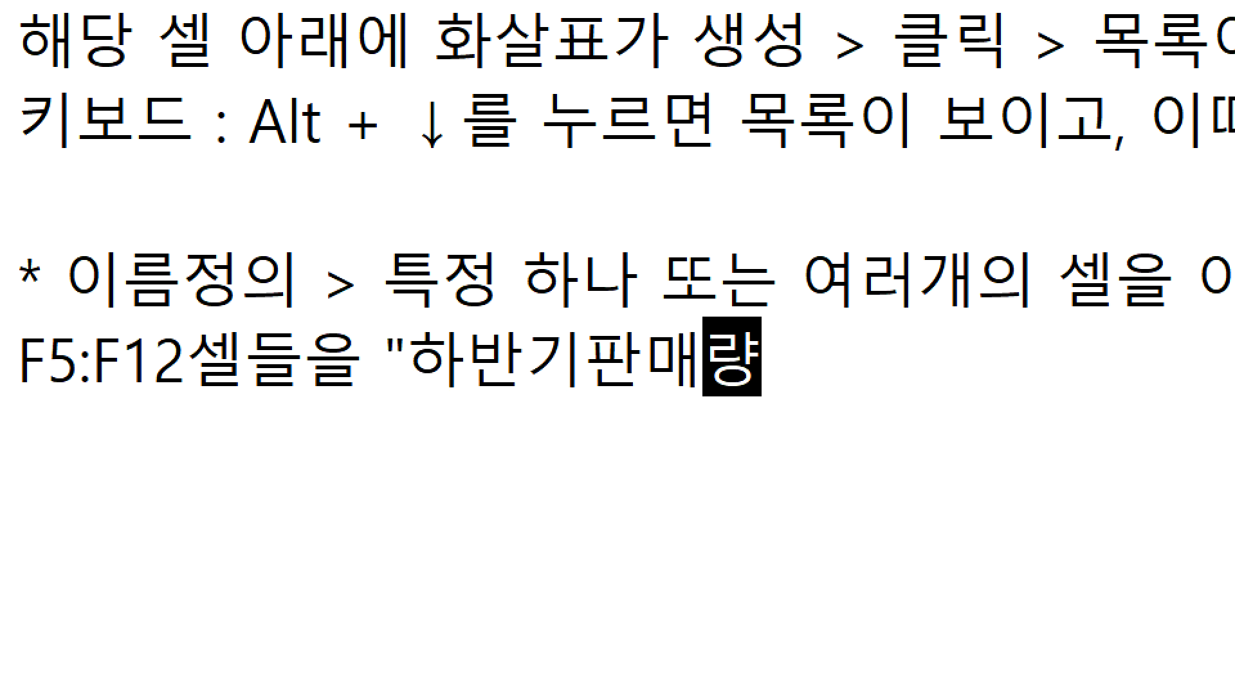
pyautogui.press('Return')
pyautogui.write('이라는')
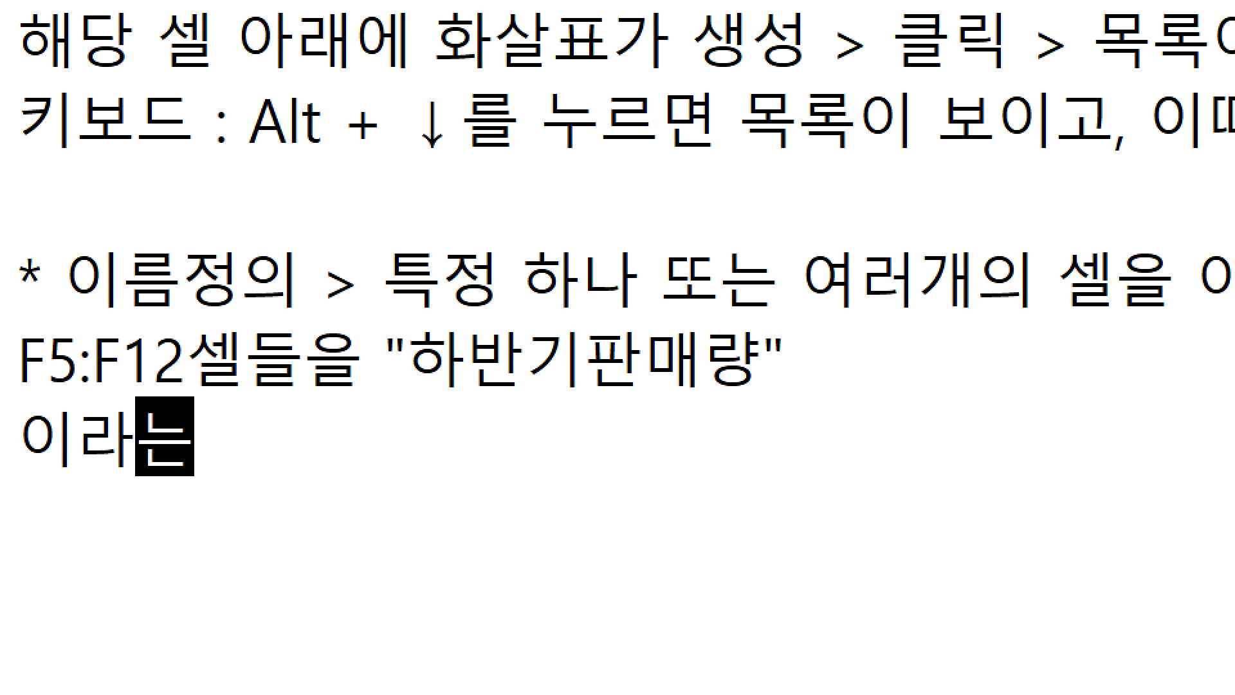
pyautogui.press('Up')
pyautogui.press('End')
pyautogui.press('Delete')
pyautogui.press('End')
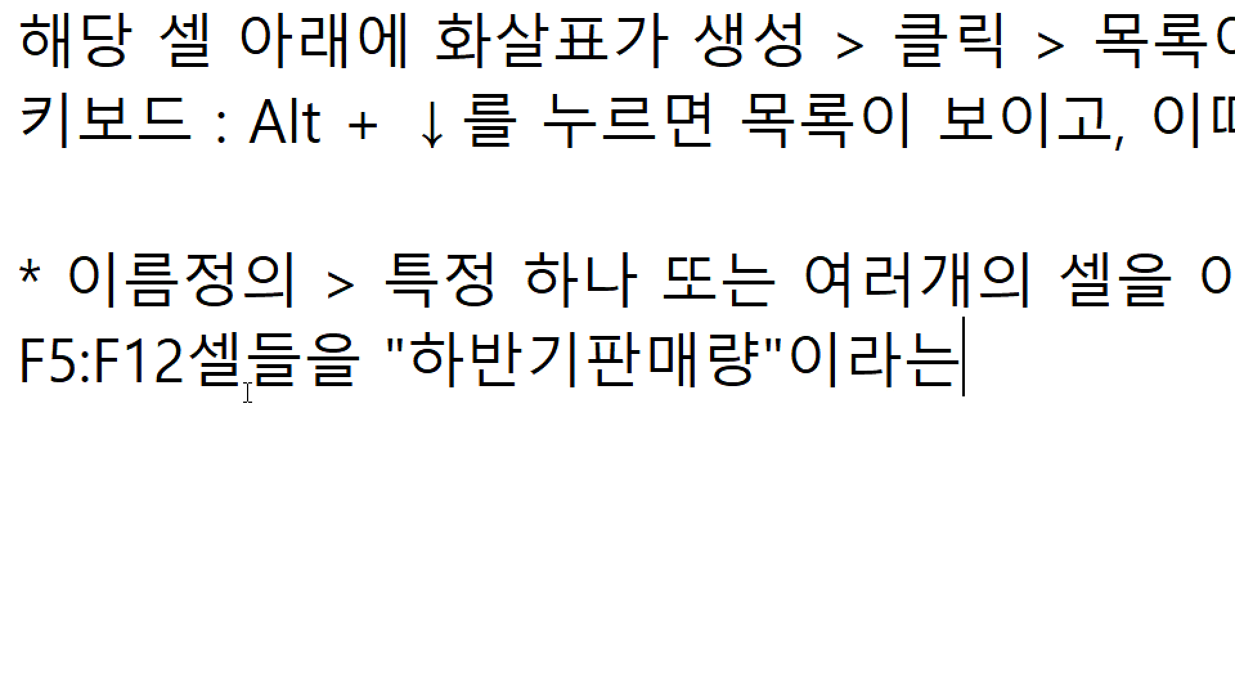
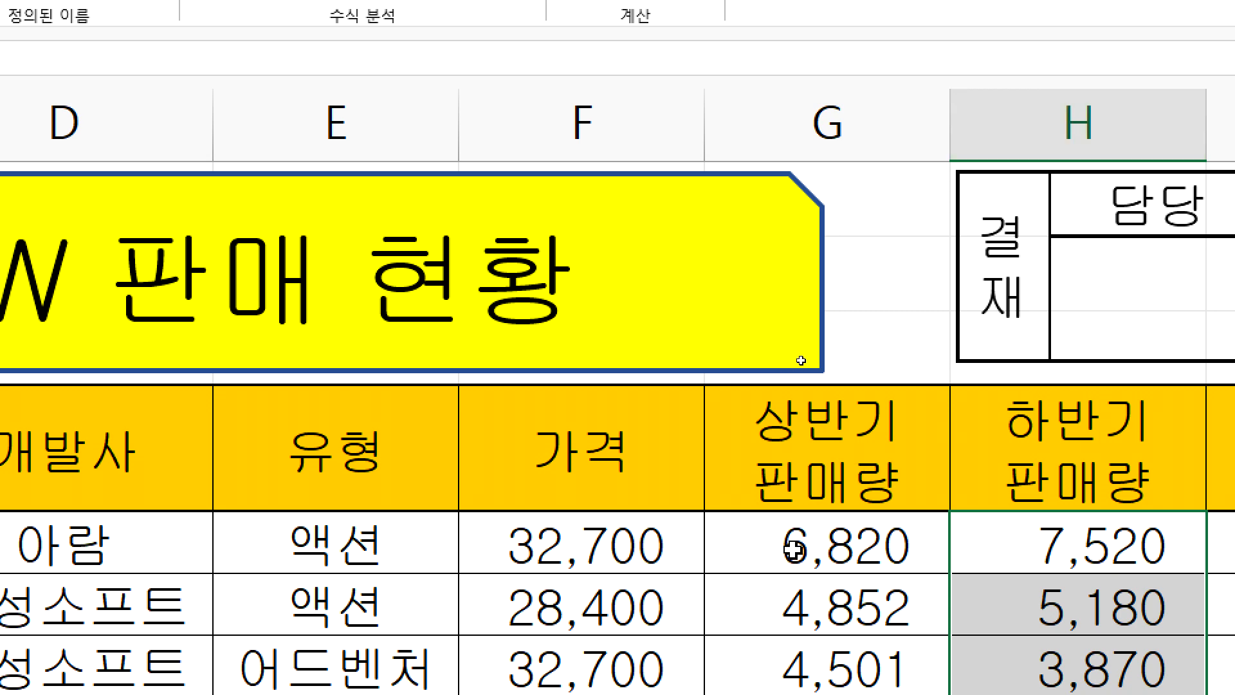
# Step: Switch to Notepad and highlight 하반기판매량 in the SUM example, then return to Excel and highlight the selected range's name
pyautogui.hotkey('alt', 'Tab')
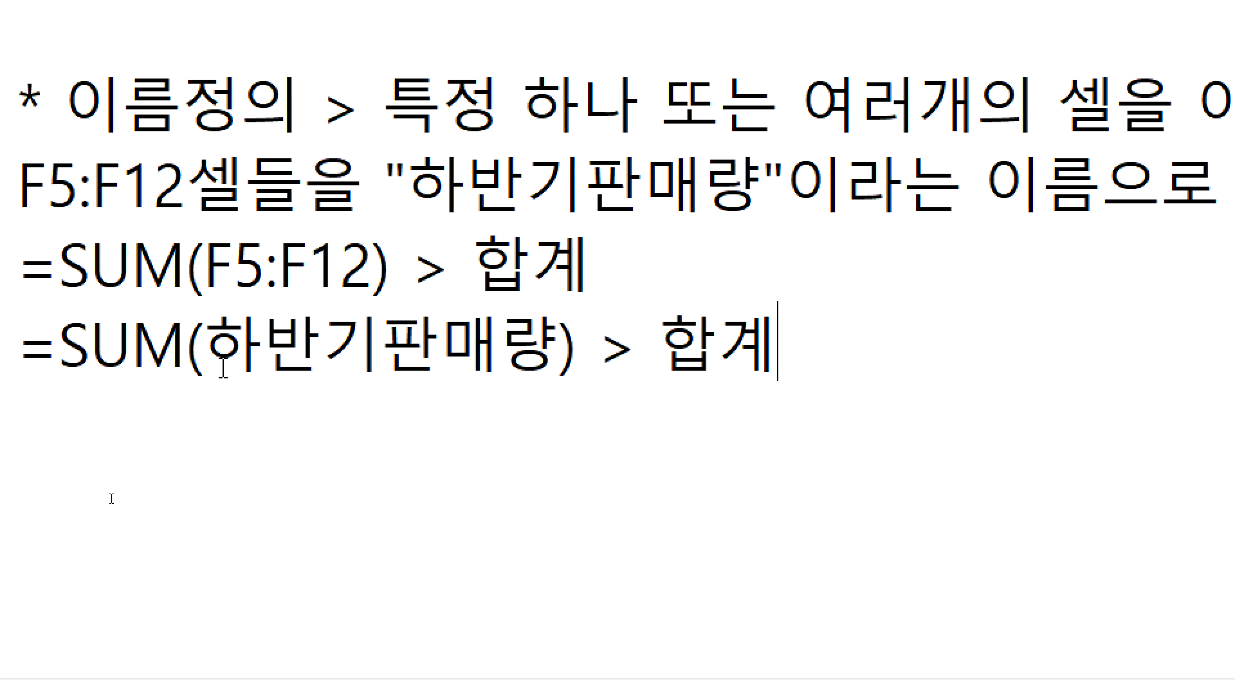
pyautogui.moveTo(205, 341); pyautogui.dragTo(559, 341)
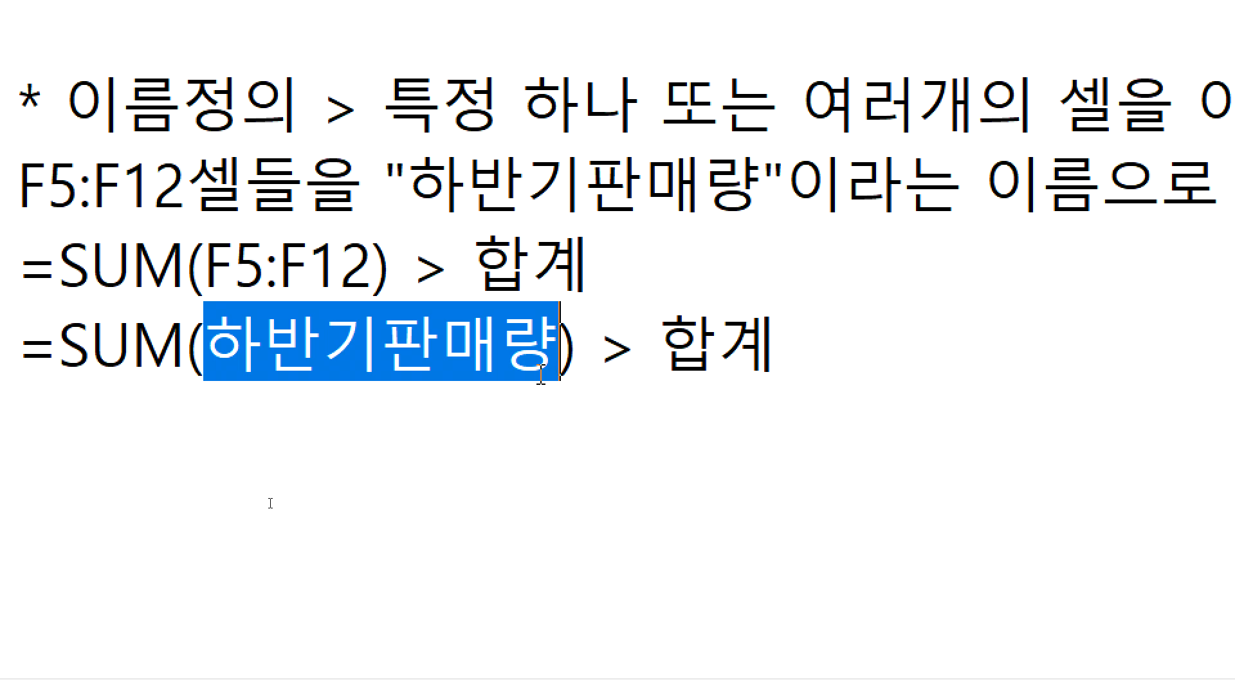
pyautogui.hotkey('alt', 'Tab')
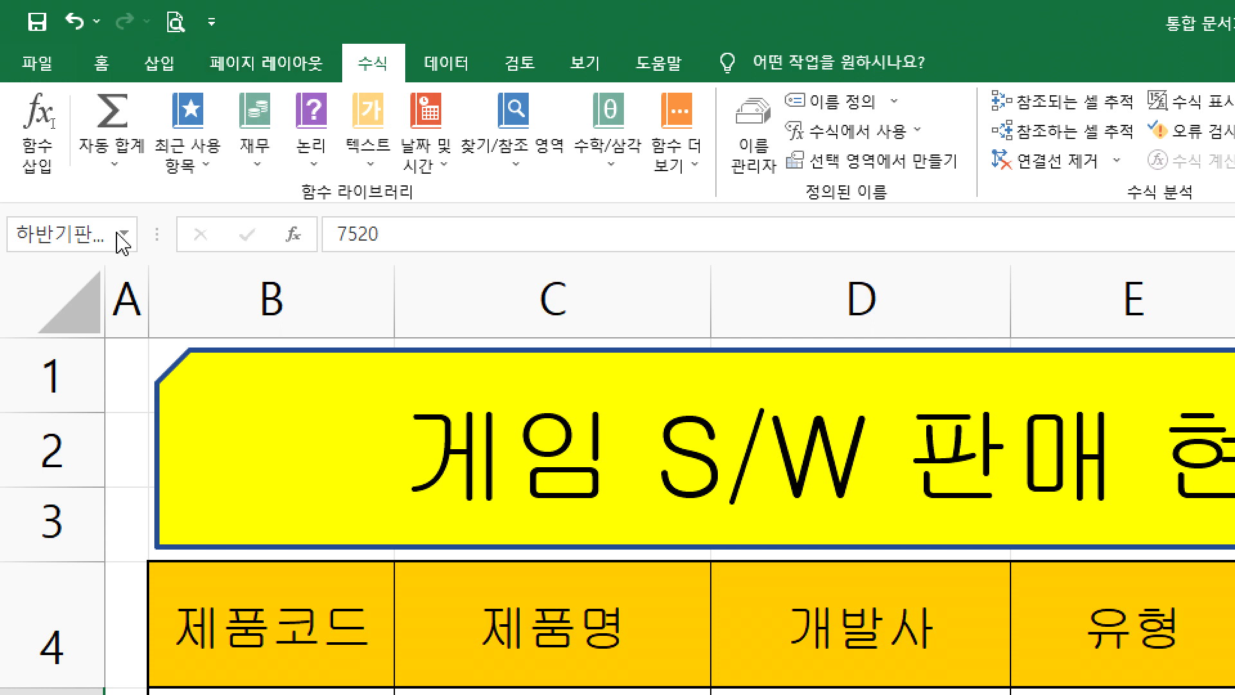
pyautogui.click(86, 238)
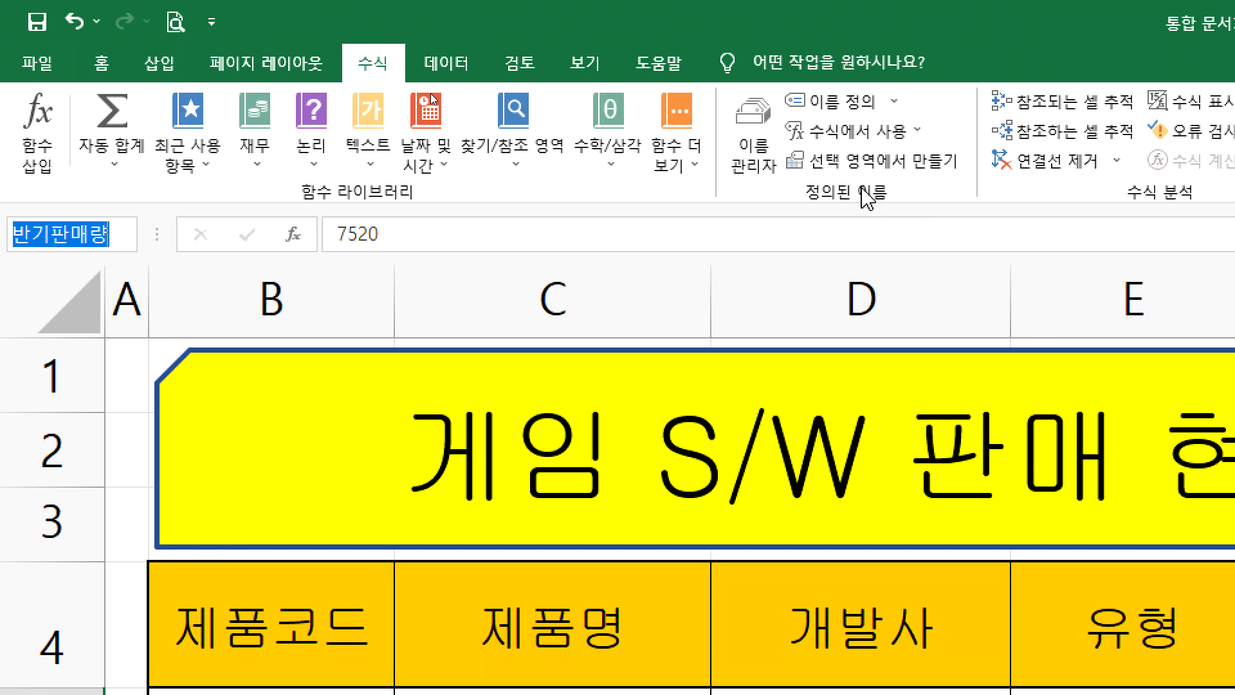
# Step: View the 하반기판매량 definition's edit dialog from the Name Manager and close it without changes
pyautogui.click(768, 143)
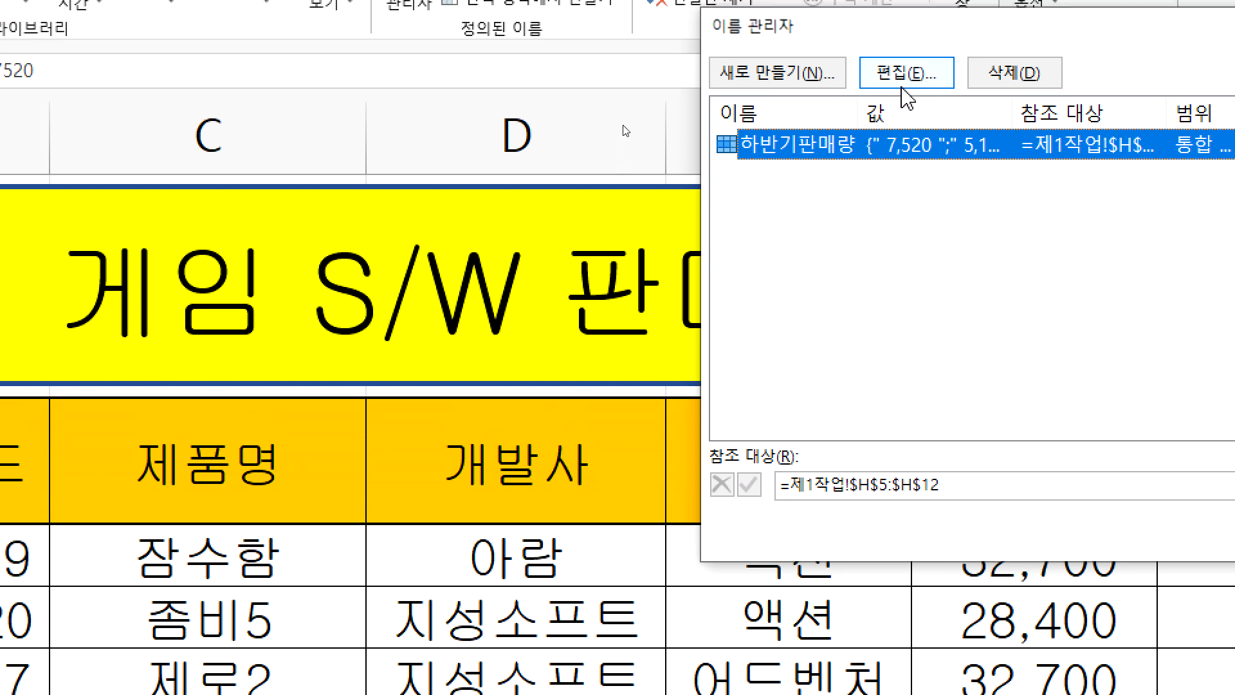
pyautogui.click(905, 83)
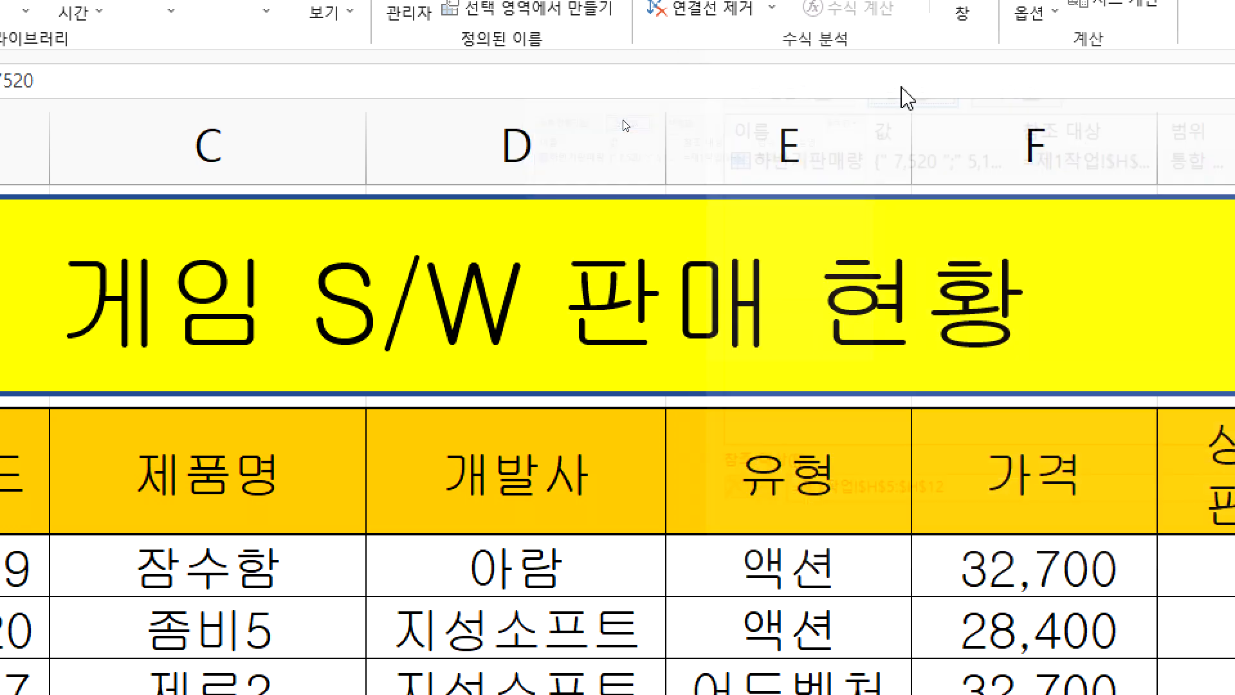
pyautogui.click(1071, 207)
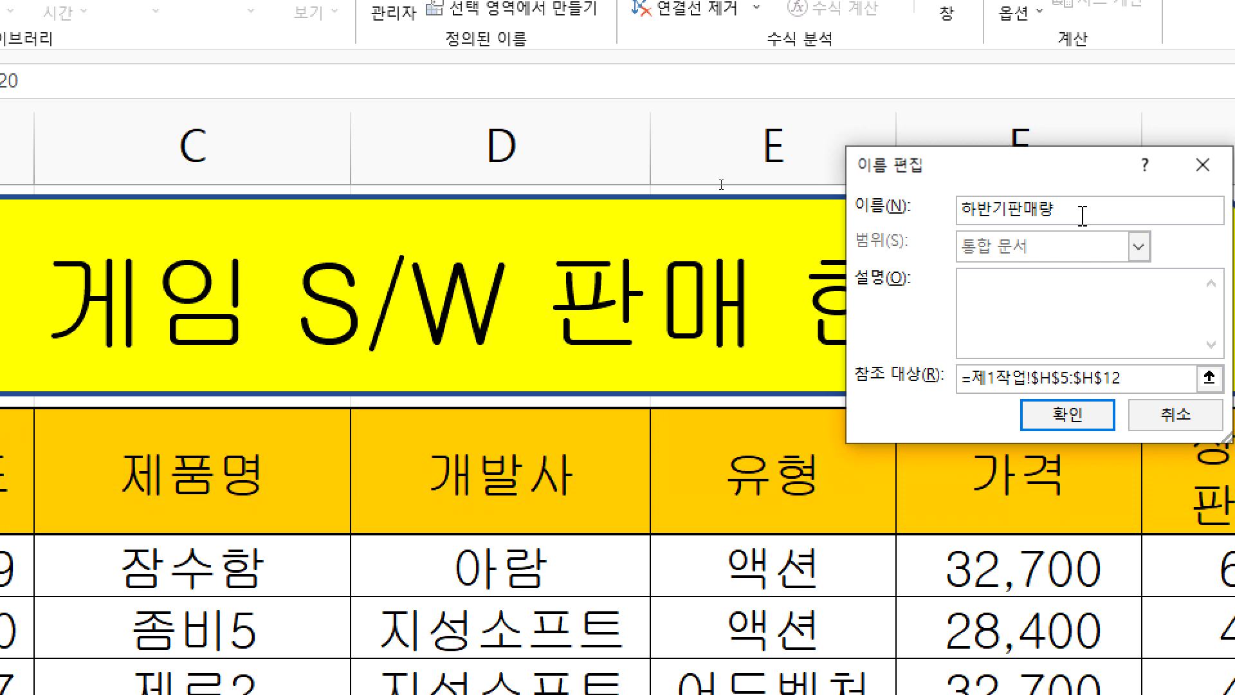
pyautogui.click(1142, 414)
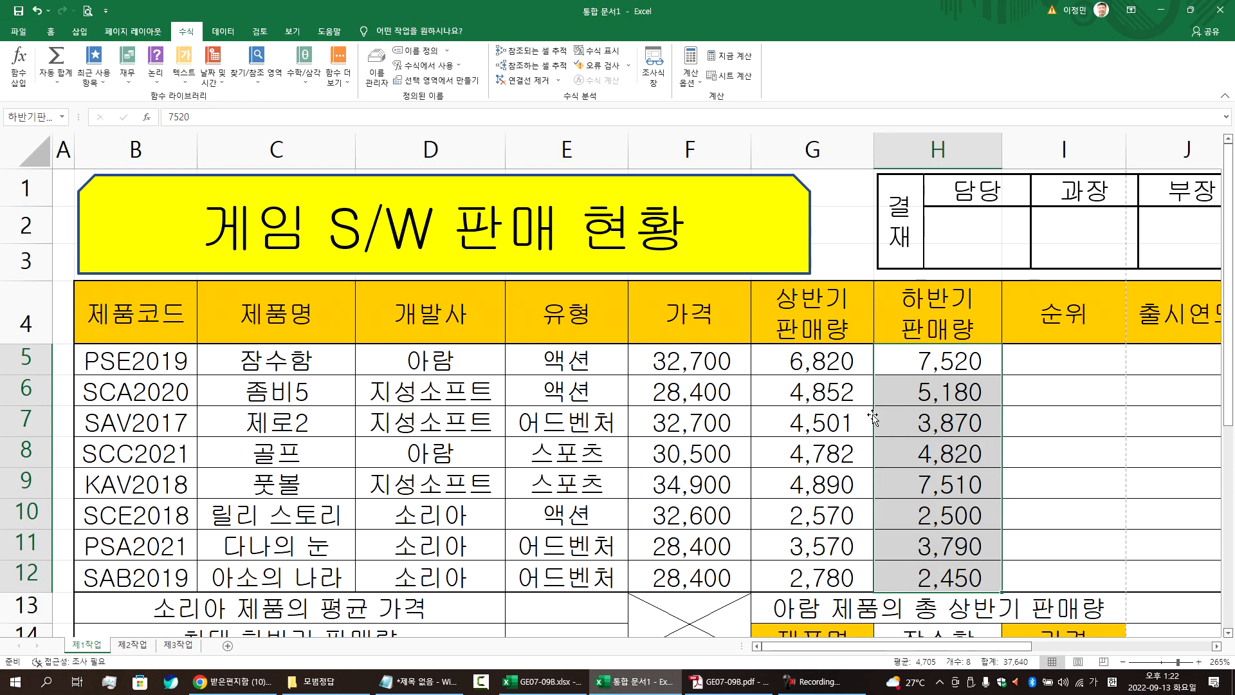
# Step: Enter the formula -AVERAGE(하반기판매량) in cell F17 and select that cell
pyautogui.scroll(-3, 675, 500)
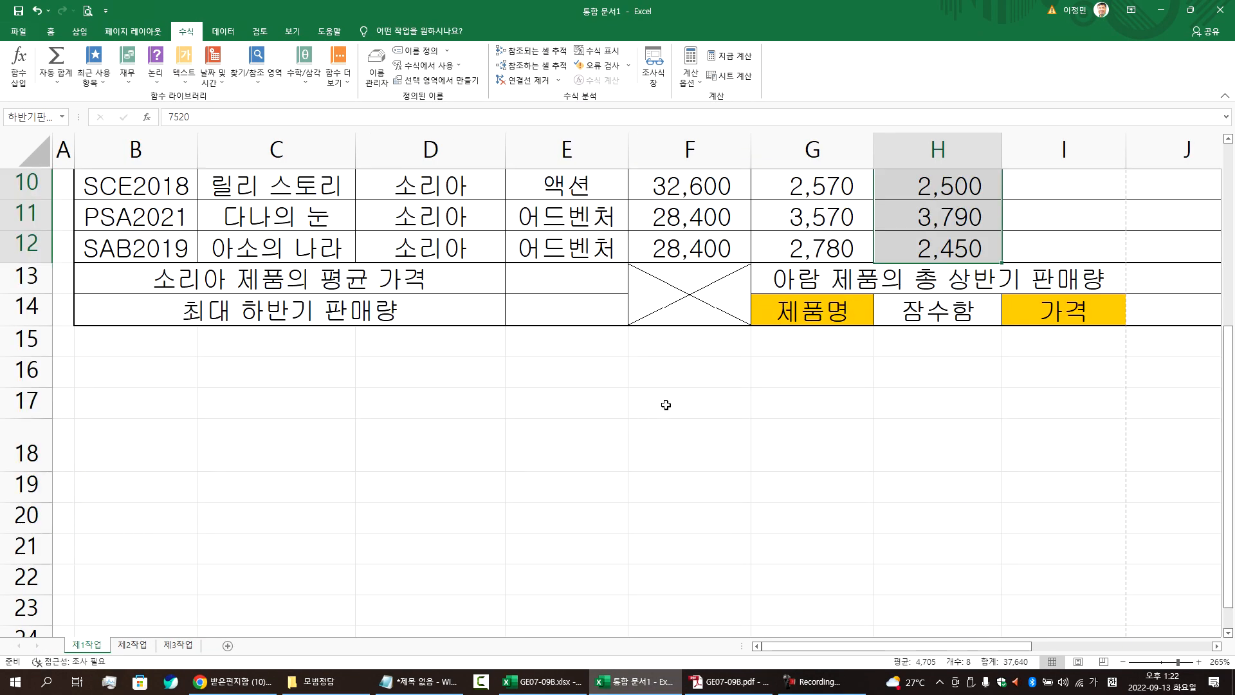
pyautogui.click(706, 411)
pyautogui.write('-')
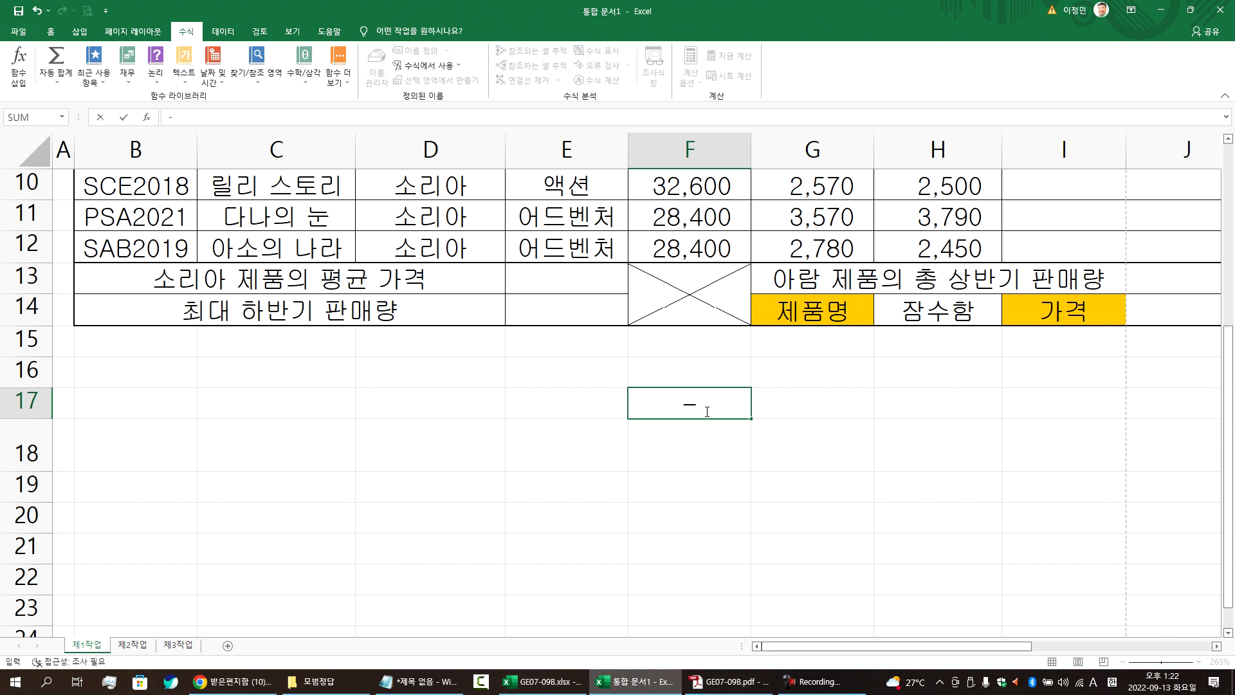
pyautogui.write('AVERAGE(')
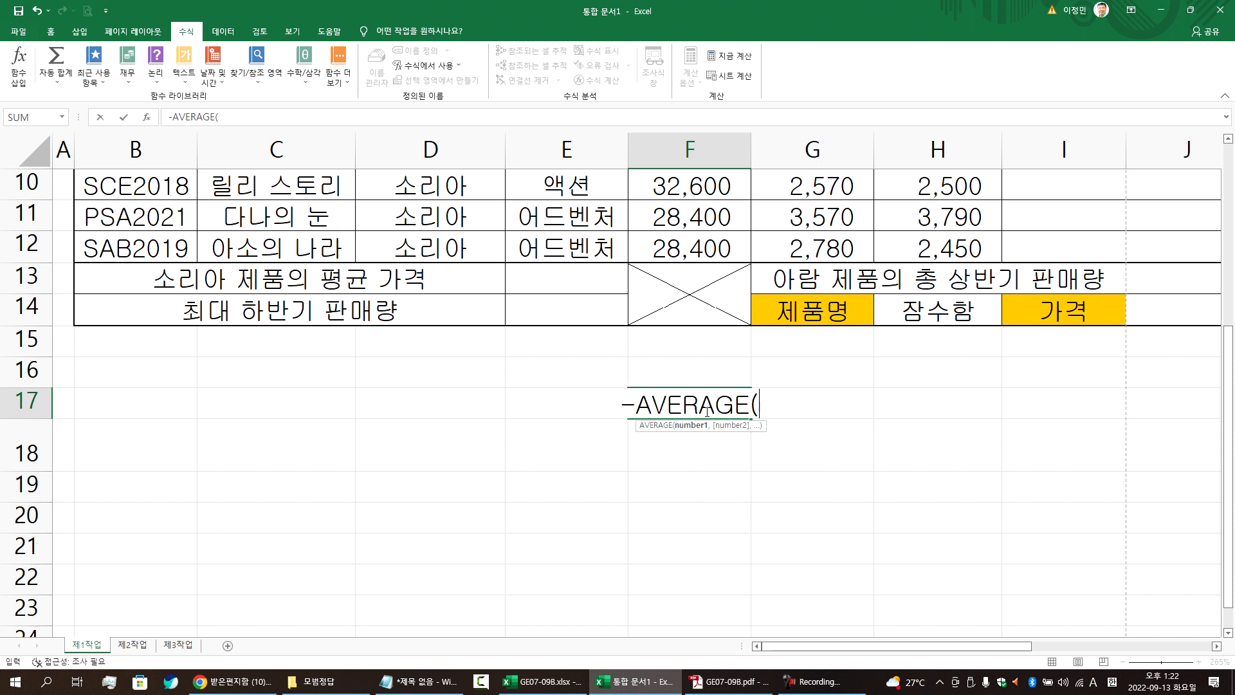
pyautogui.press('Hangul')
pyautogui.write('하반기')
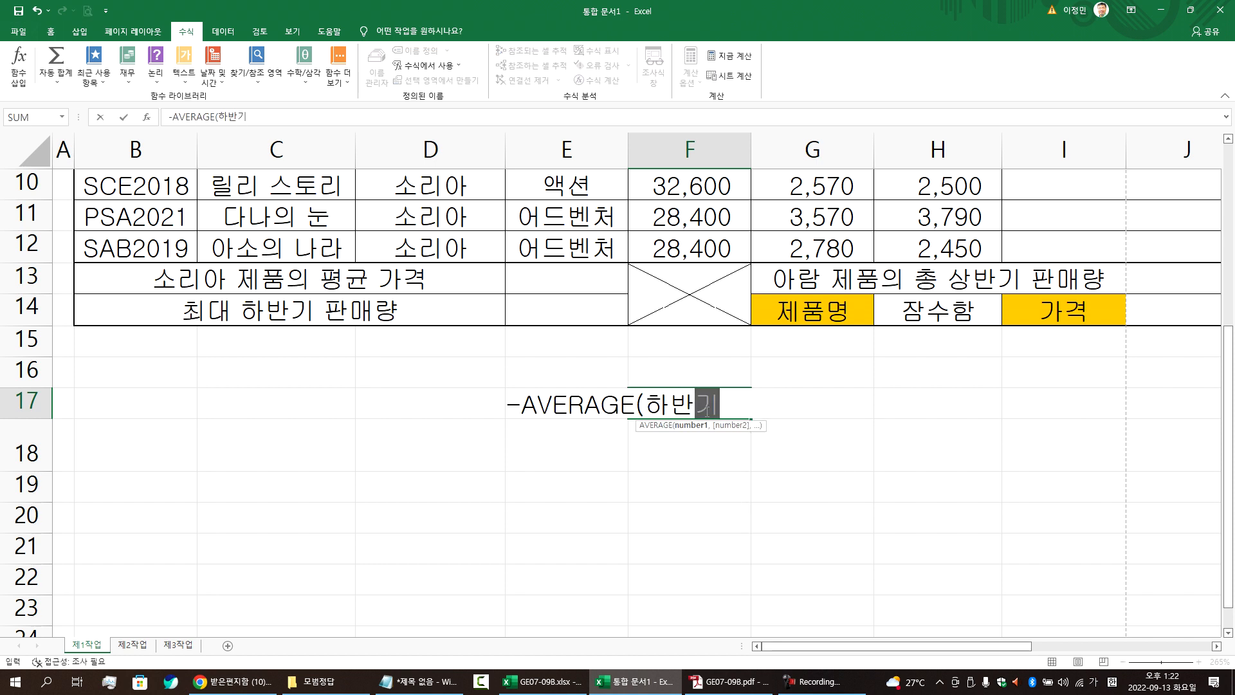
pyautogui.write('판매량)')
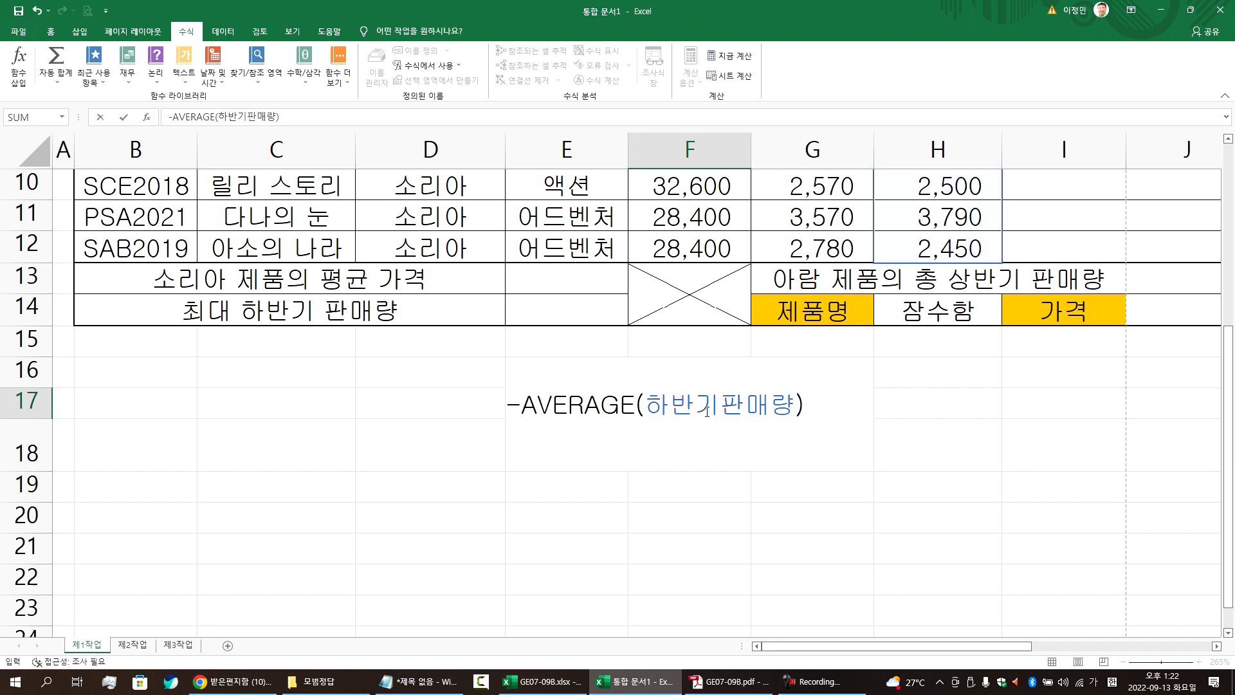
pyautogui.press('Return')
pyautogui.click(705, 410)
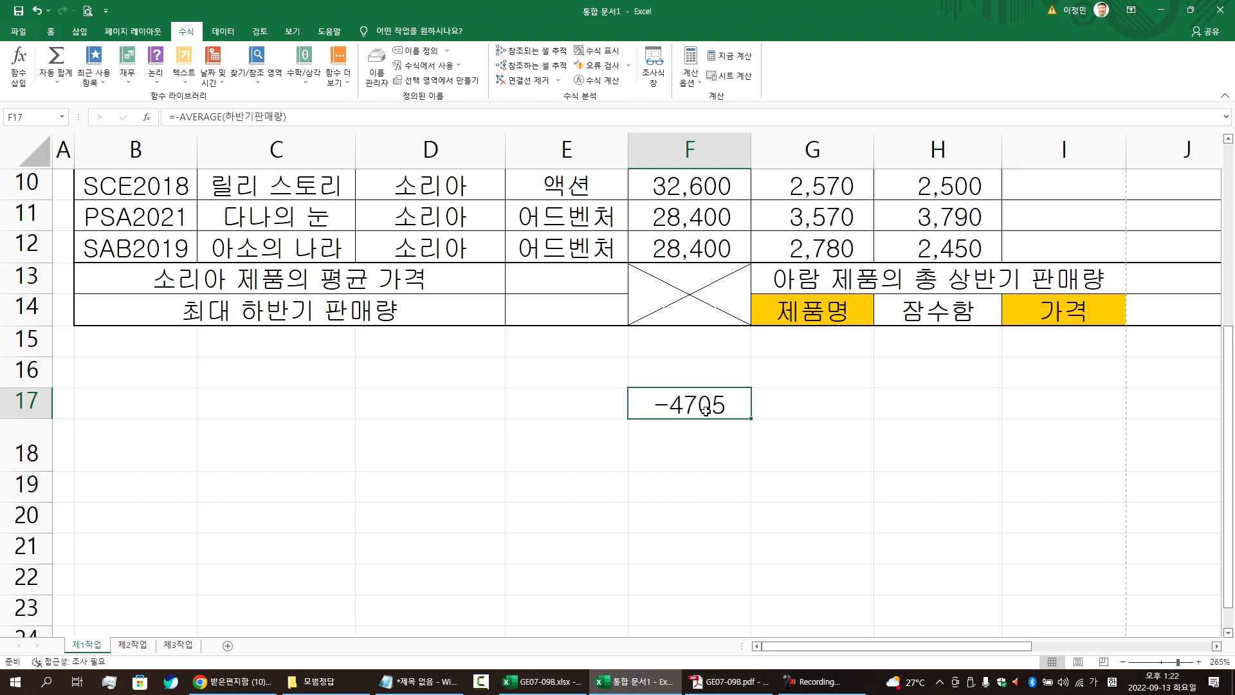
# Step: Check the name definition notes in Notepad, return to Excel and select H5:H12 to show its assigned name
pyautogui.scroll(3, 901, 360)
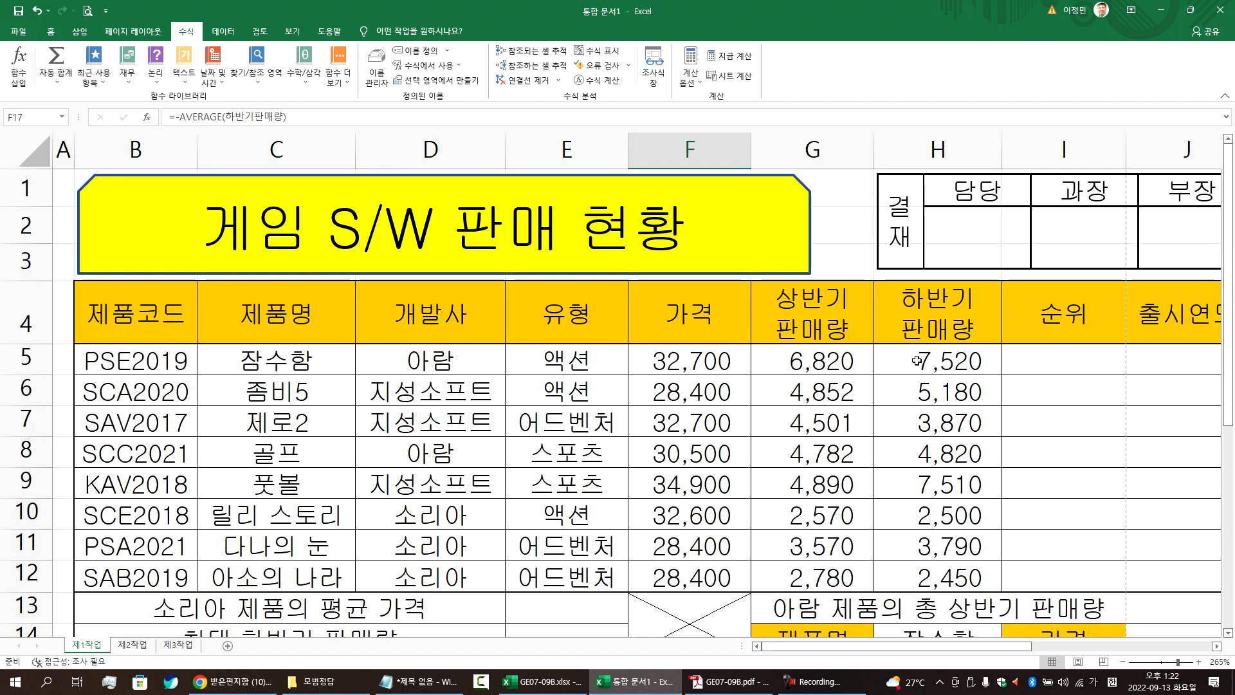
pyautogui.hotkey('alt', 'Tab')
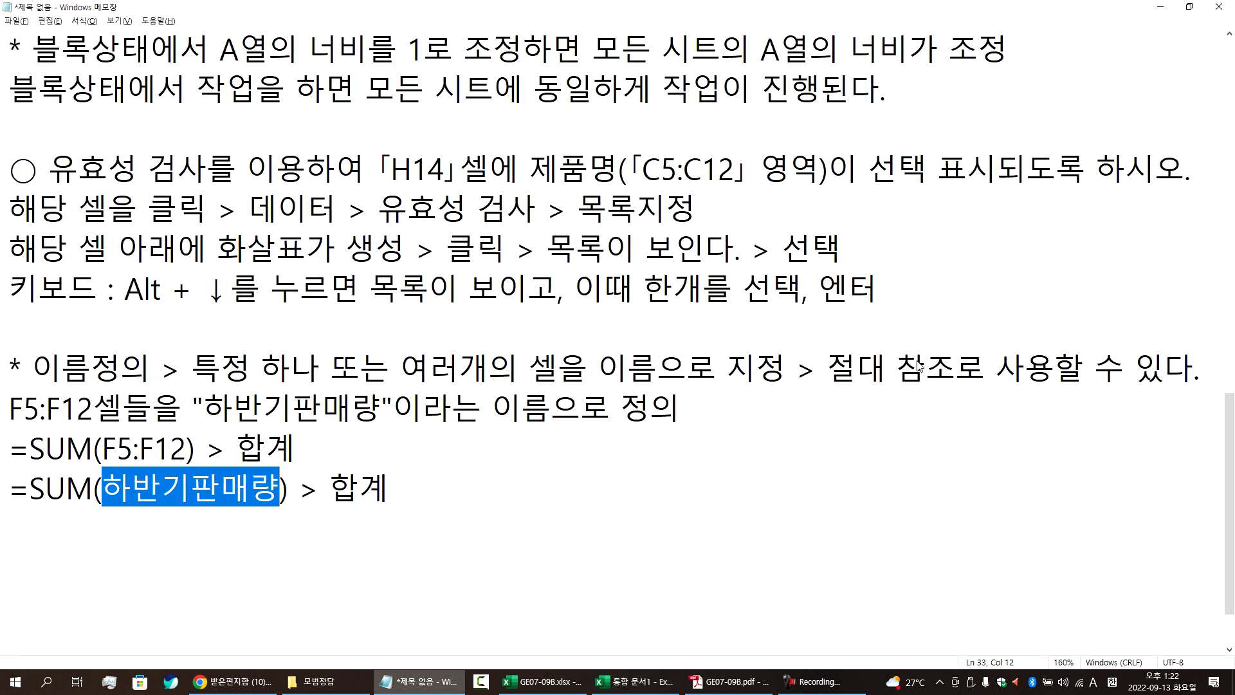
pyautogui.hotkey('alt', 'Tab')
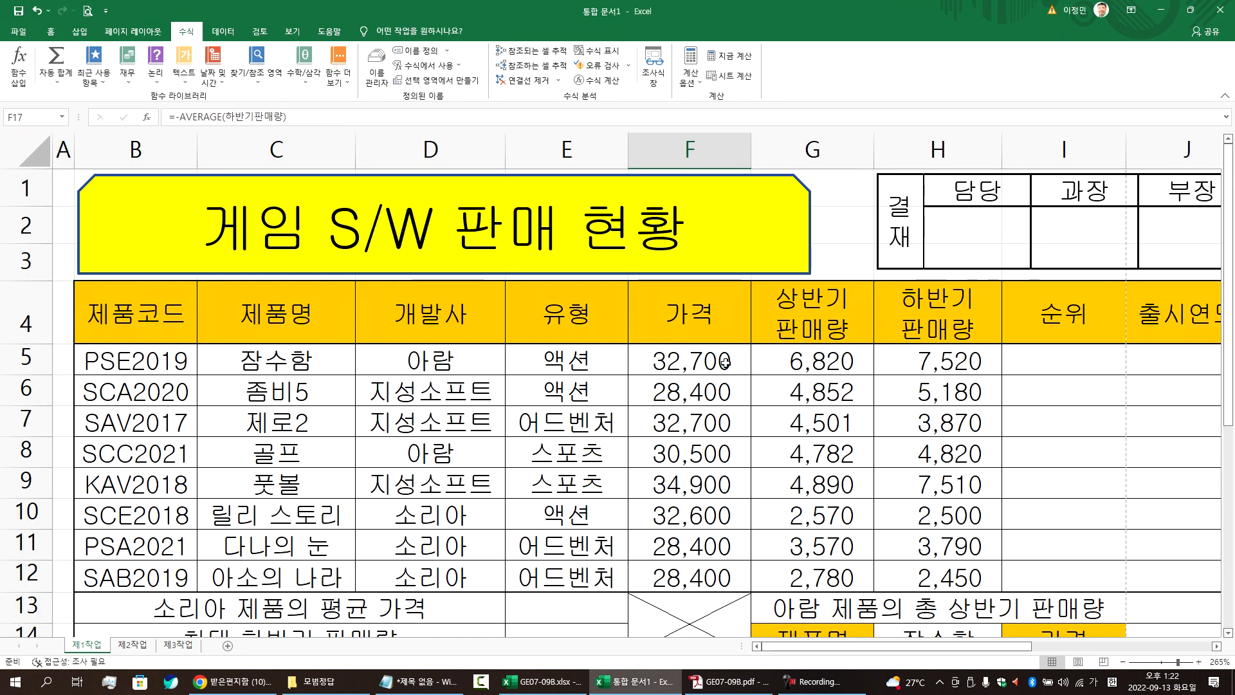
pyautogui.click(891, 358)
pyautogui.click(51, 121)
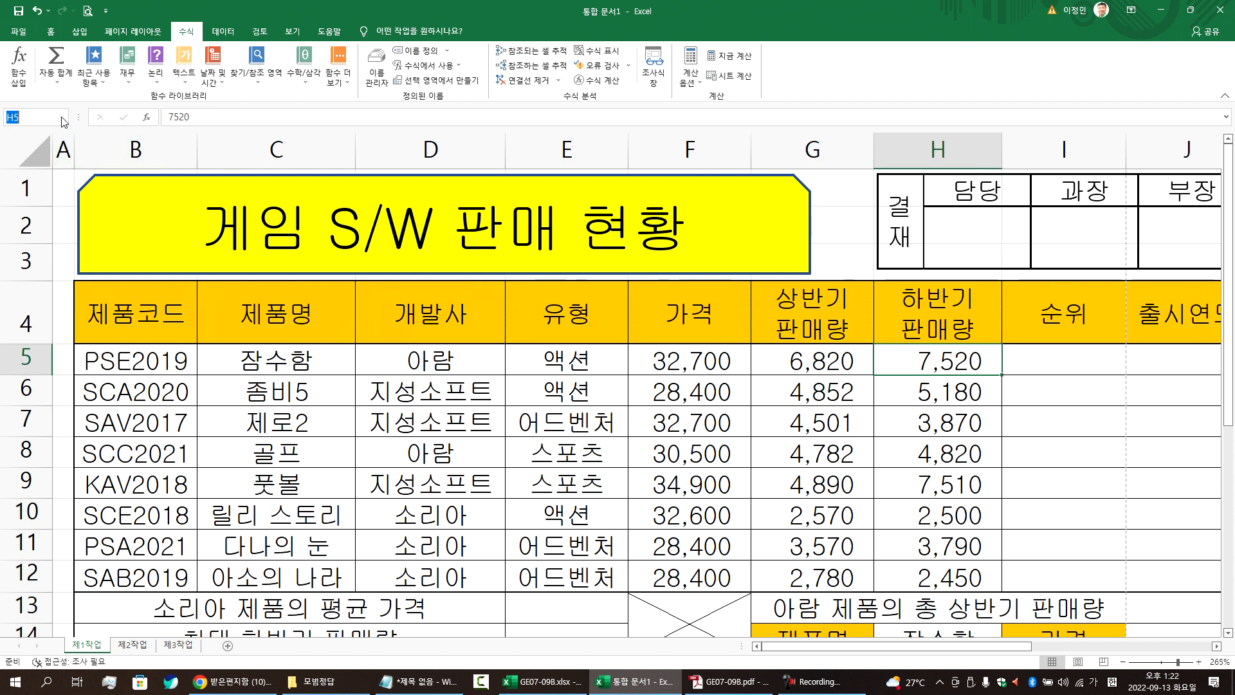
pyautogui.press('Escape')
pyautogui.hotkey('ctrl', 'shift', 'Down')
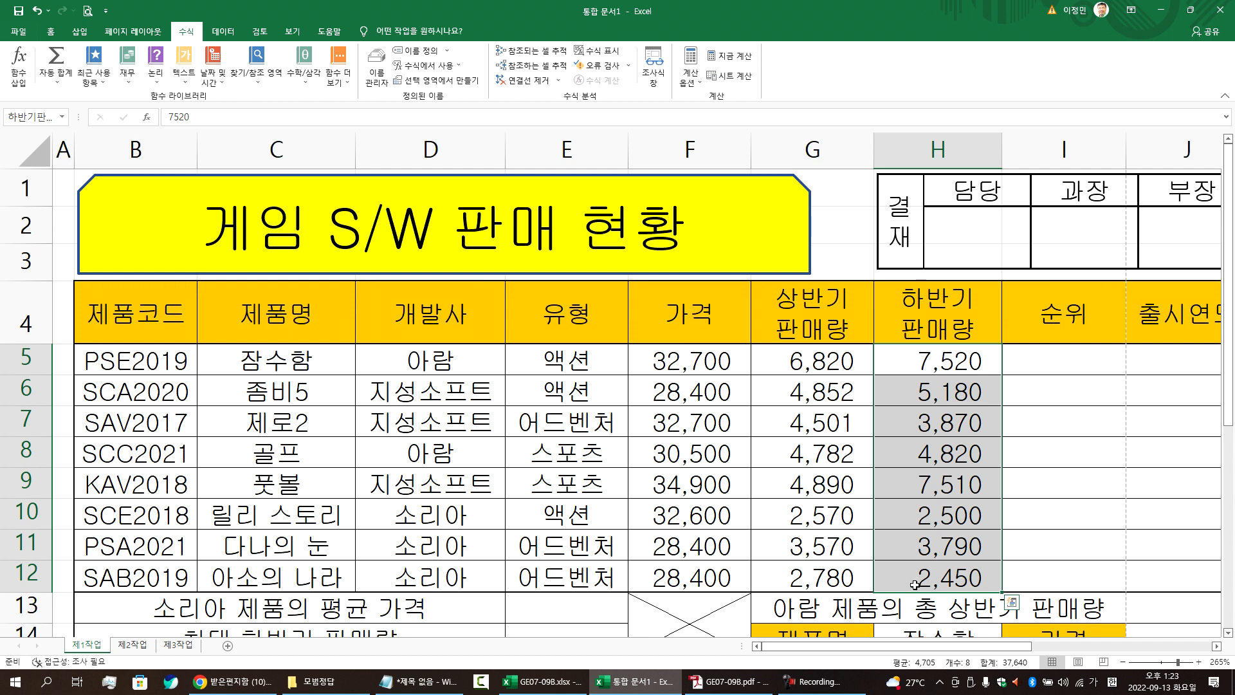
# Step: Open the formula in F17 to inspect the range 하반기판매량 refers to, and leave it unedited
pyautogui.scroll(-3, 723, 492)
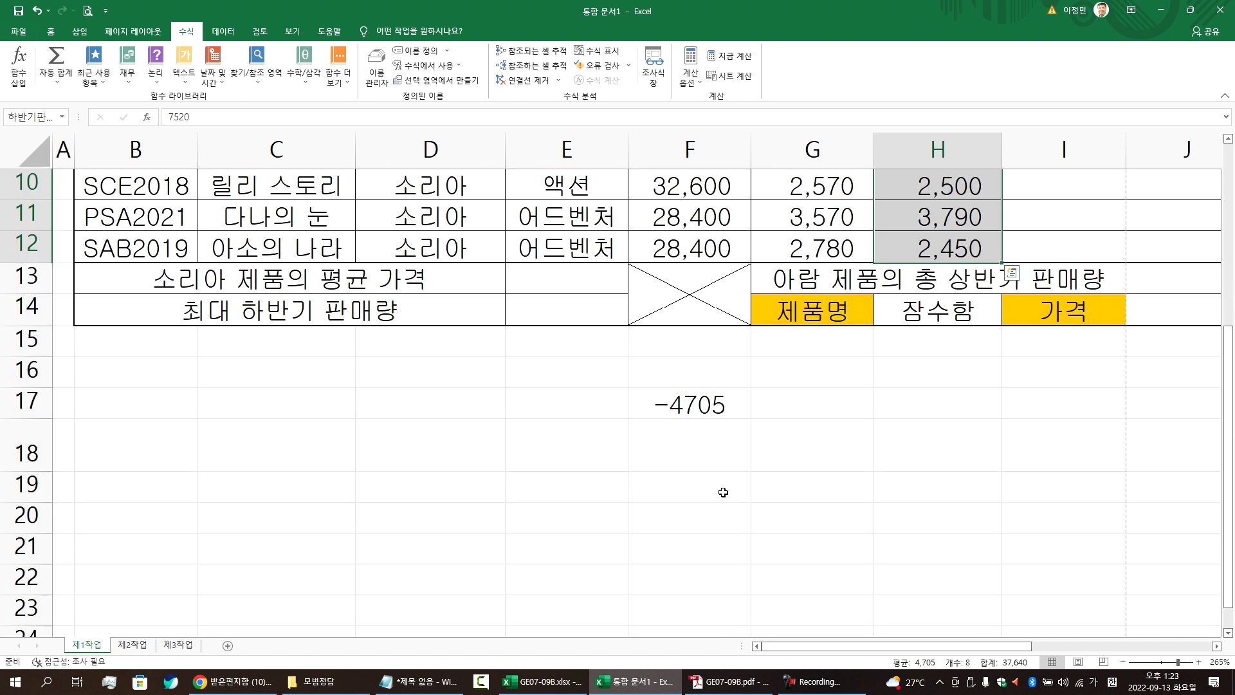
pyautogui.doubleClick(691, 408)
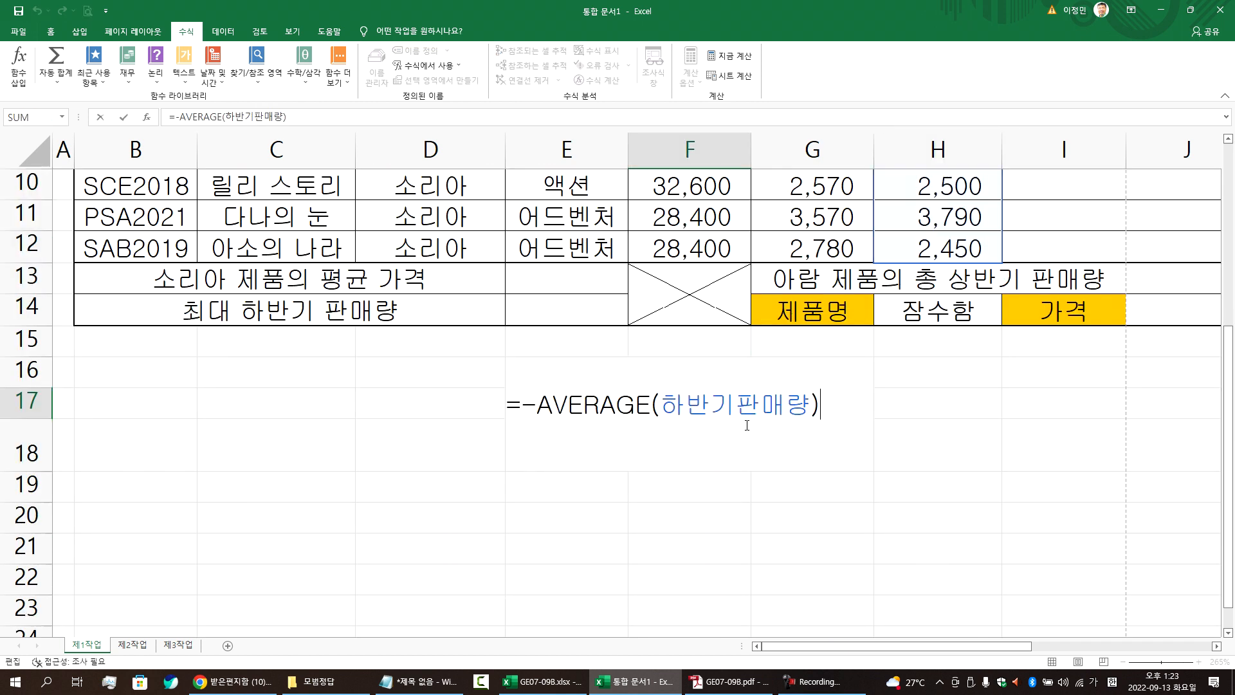
pyautogui.scroll(3, 965, 212)
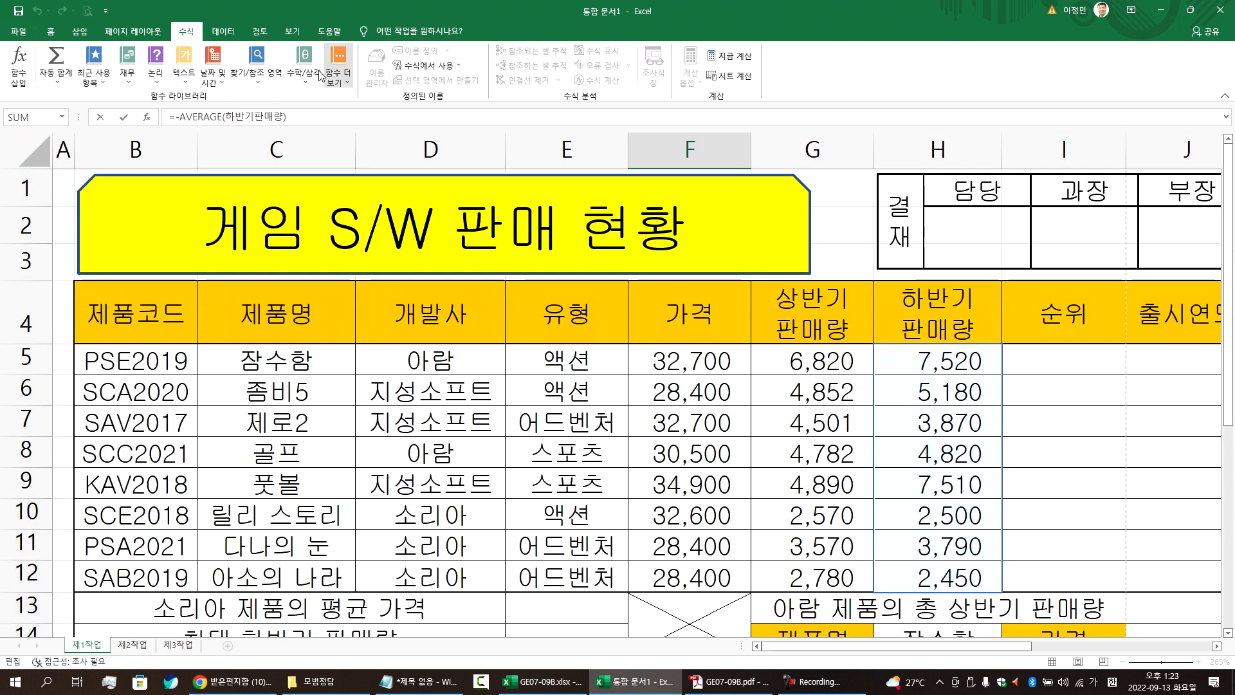
pyautogui.press('Escape')
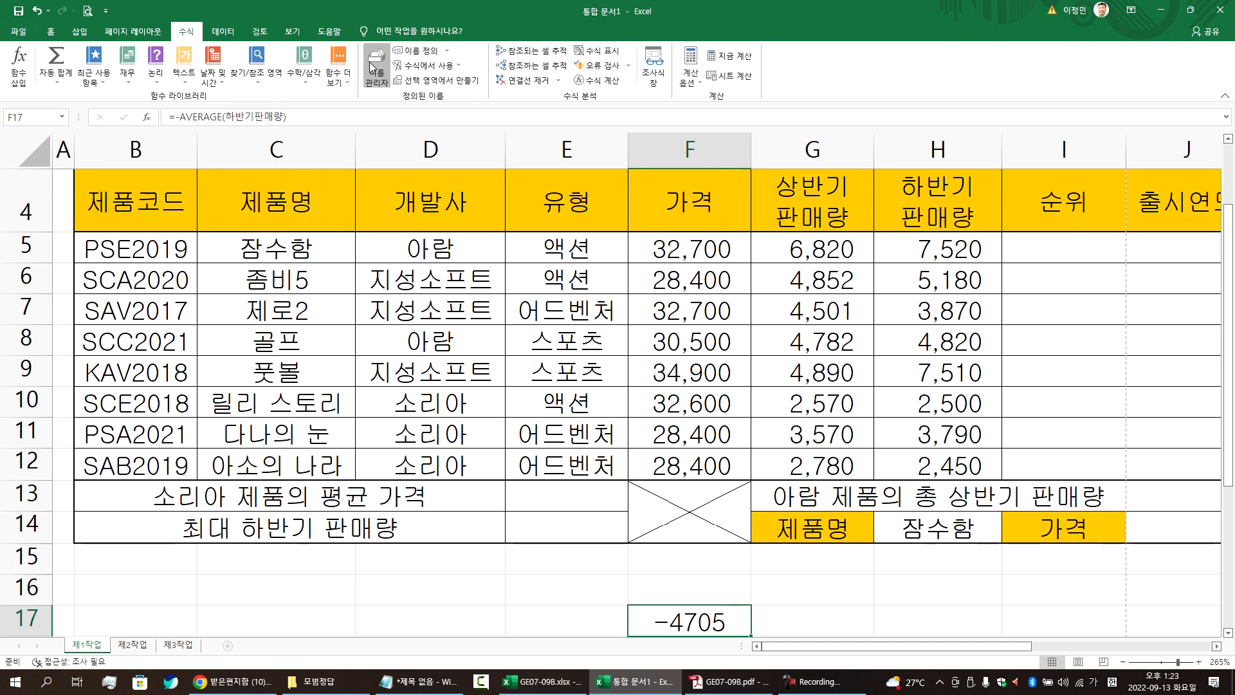
# Step: Inspect the range that 하반기판매량 refers to in the Name Manager and close it without changes
pyautogui.click(376, 71)
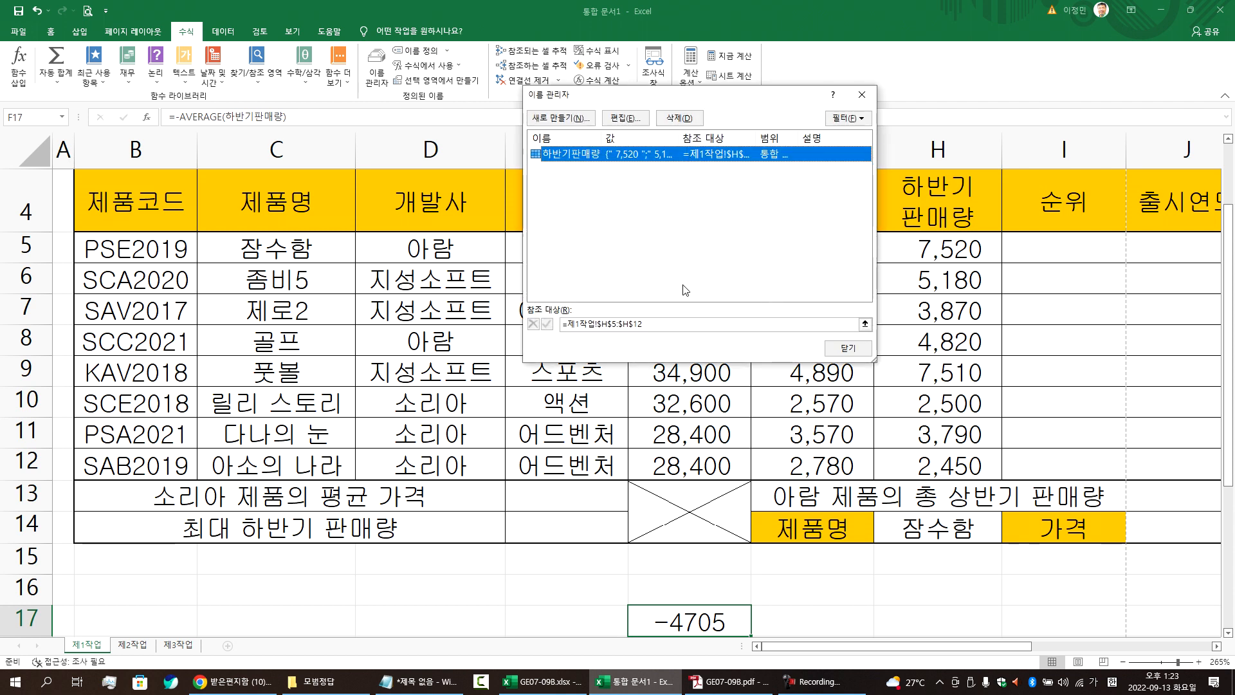
pyautogui.moveTo(664, 325); pyautogui.dragTo(511, 321)
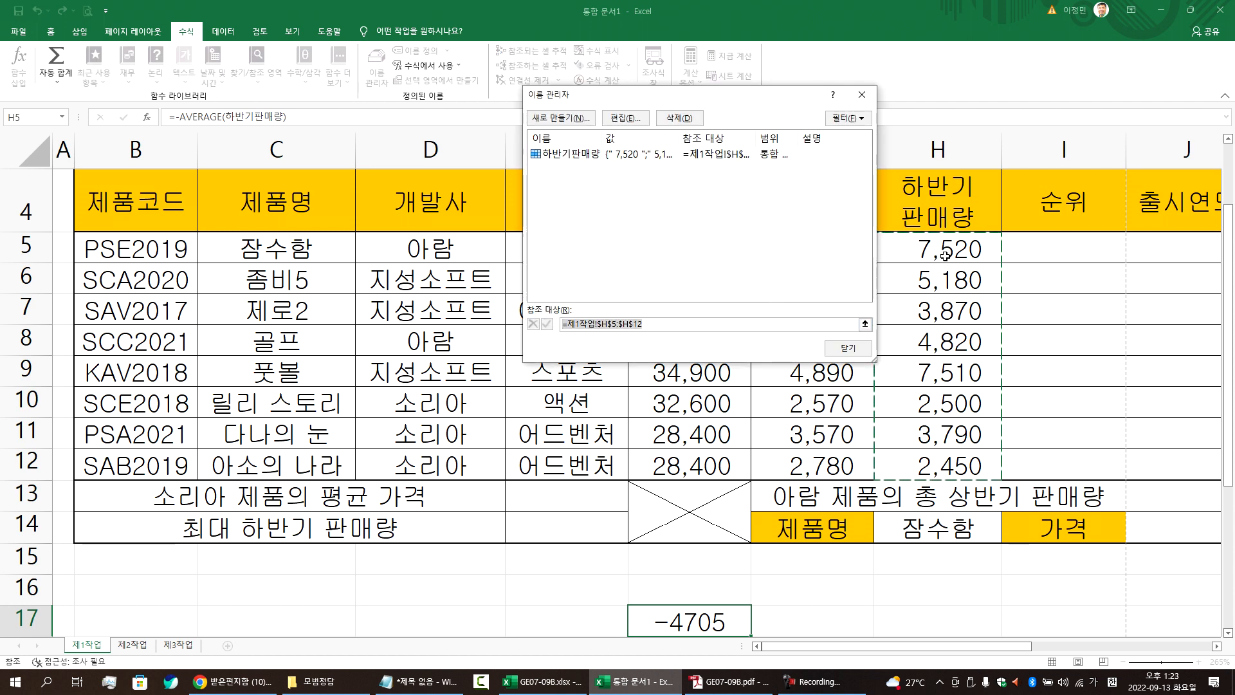
pyautogui.press('Escape')
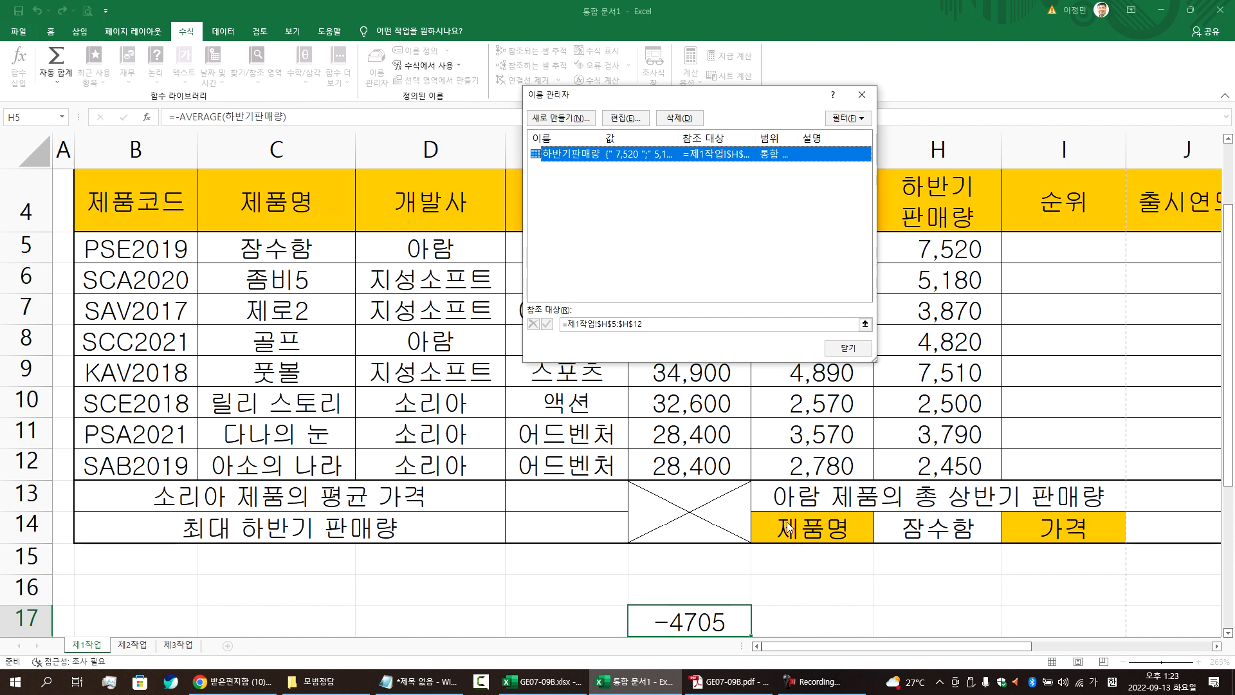
pyautogui.press('Escape')
# Step: Remove the minus sign from the formula in F17 so it reads =AVERAGE(하반기판매량)
pyautogui.doubleClick(708, 619)
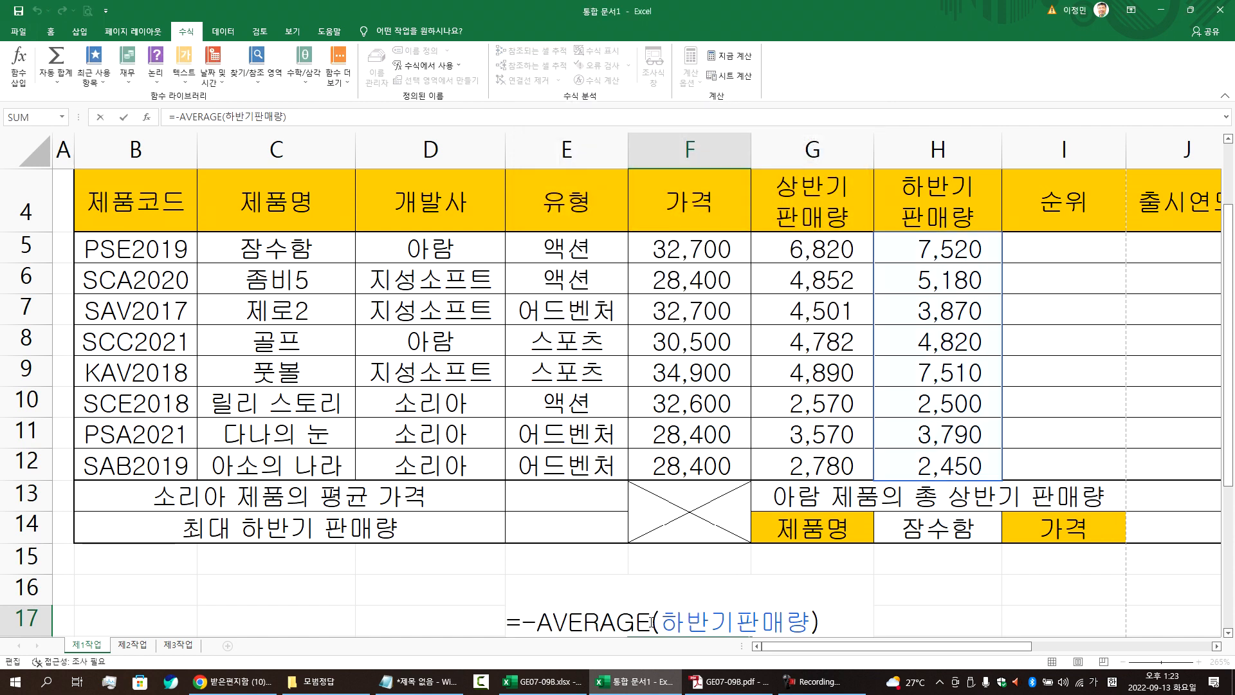
pyautogui.moveTo(650, 622); pyautogui.dragTo(523, 618)
pyautogui.click(522, 618)
pyautogui.press('Delete')
pyautogui.press('Return')
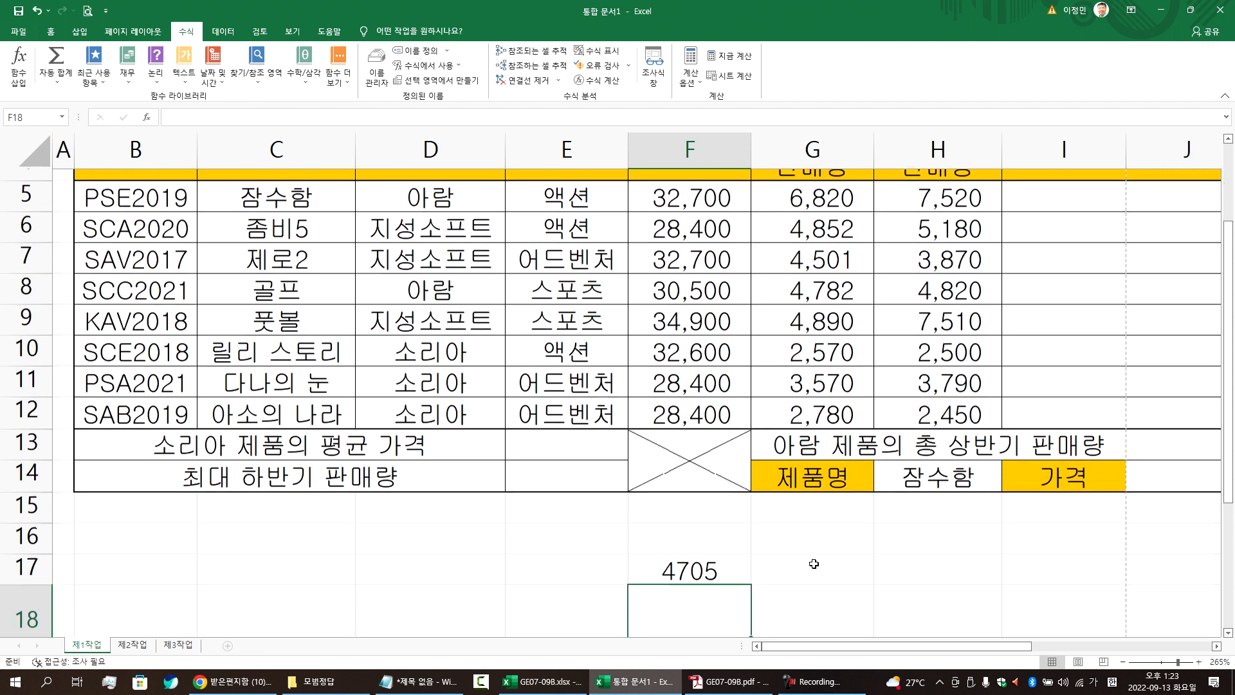
# Step: Select H5:H12 to show the named range, then clear the test formula from F17
pyautogui.click(719, 564)
pyautogui.moveTo(957, 187); pyautogui.dragTo(952, 402)
pyautogui.click(693, 558)
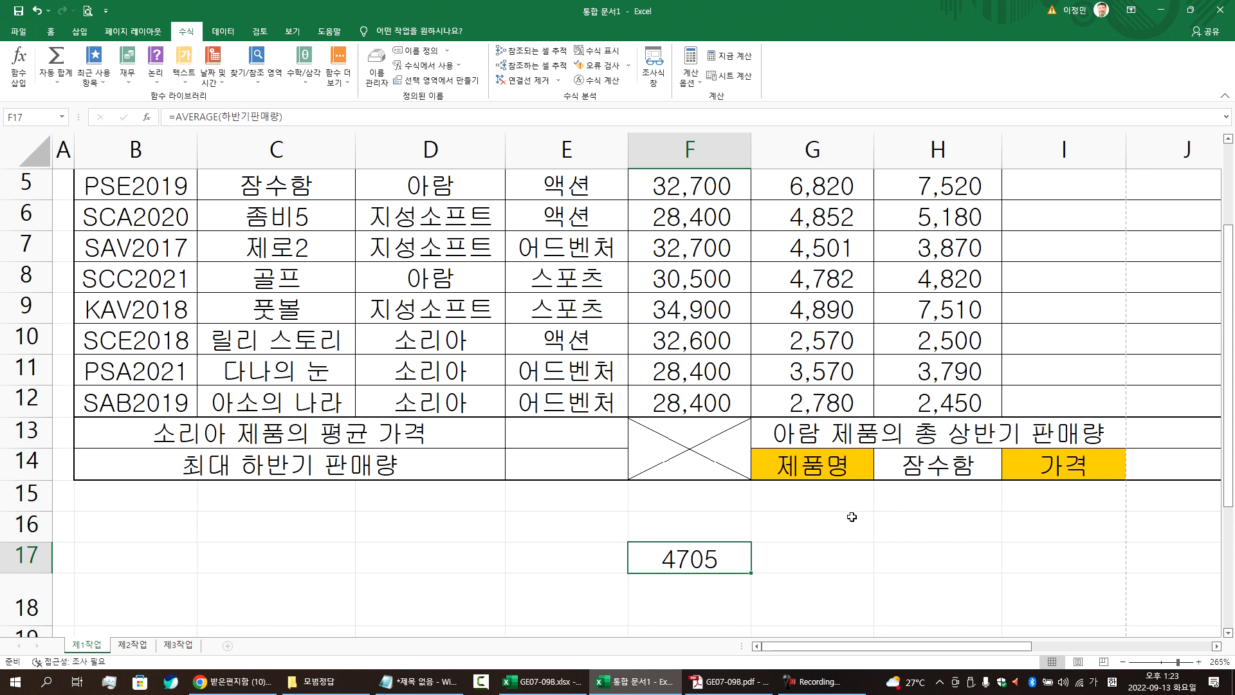
pyautogui.press('Delete')
pyautogui.click(492, 287)
# Step: Switch to the exam PDF and review the 조건 list and the function requirements (1) to (7)
pyautogui.hotkey('alt', 'Tab')
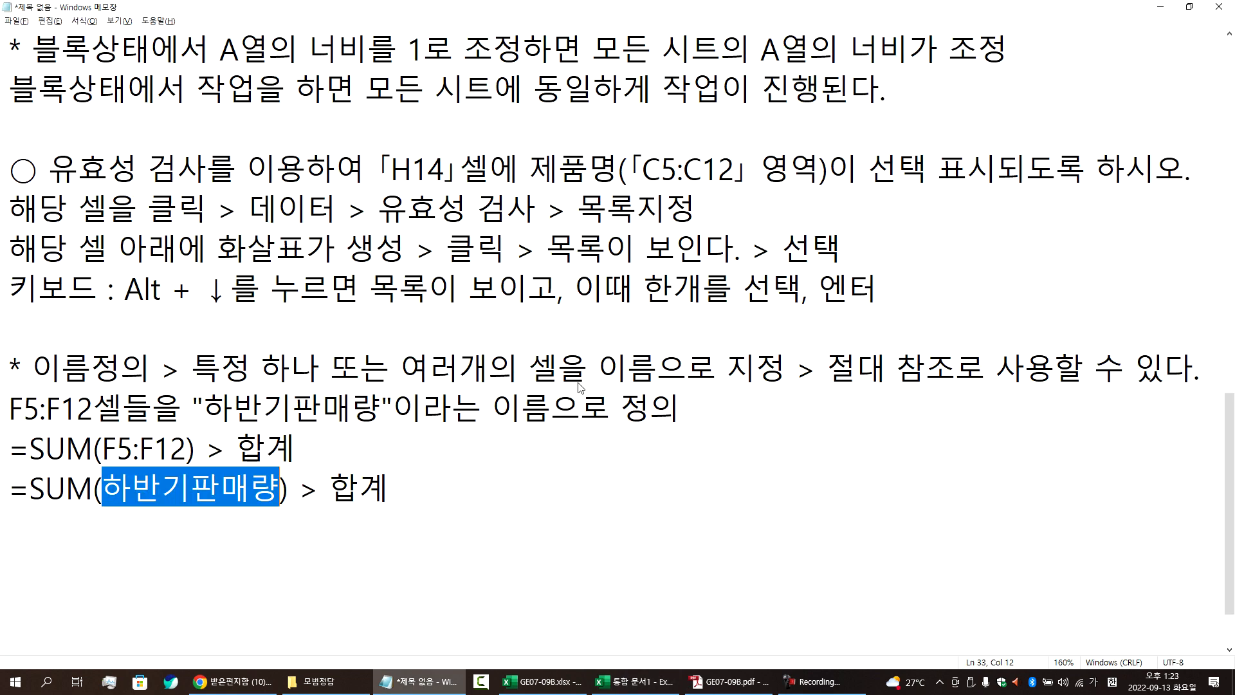
pyautogui.click(730, 681)
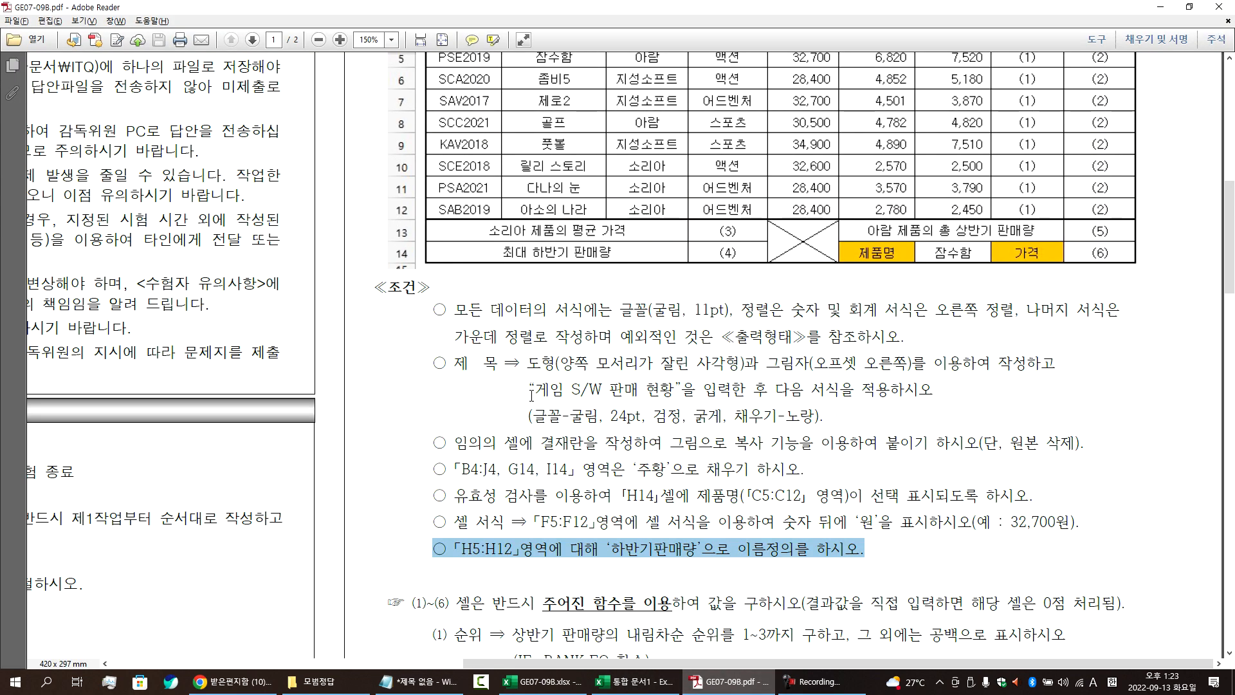
pyautogui.scroll(5, 425, 311)
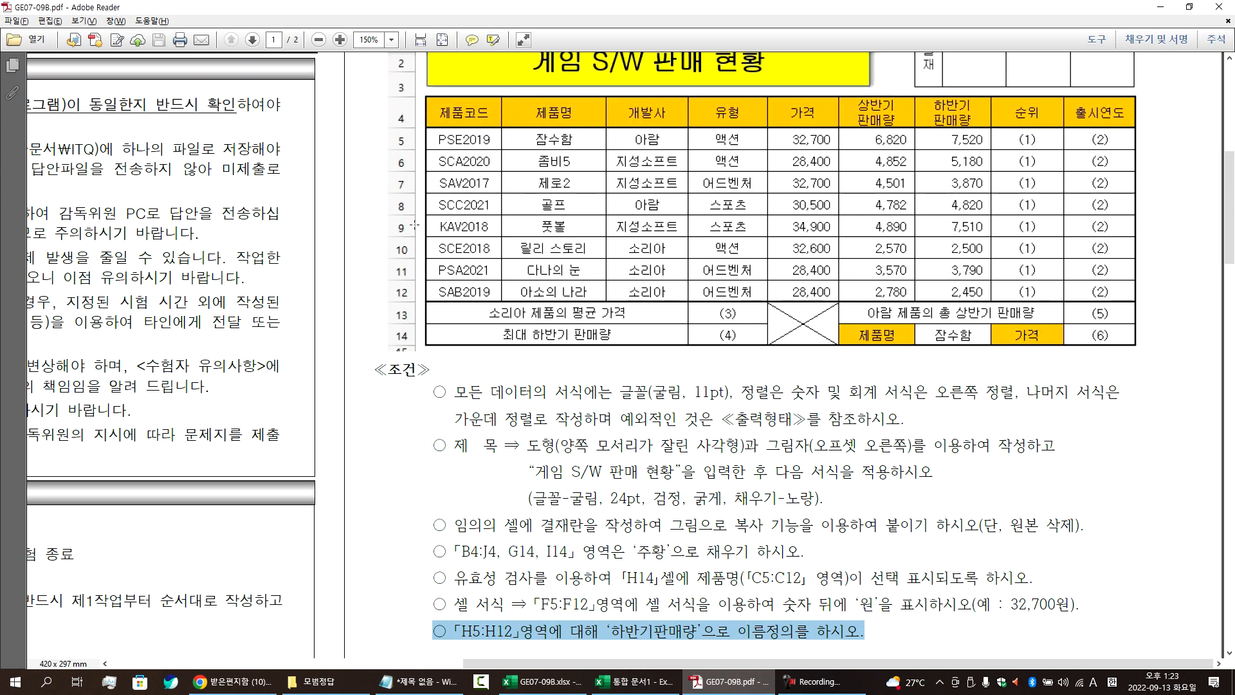
pyautogui.scroll(1, 612, 186)
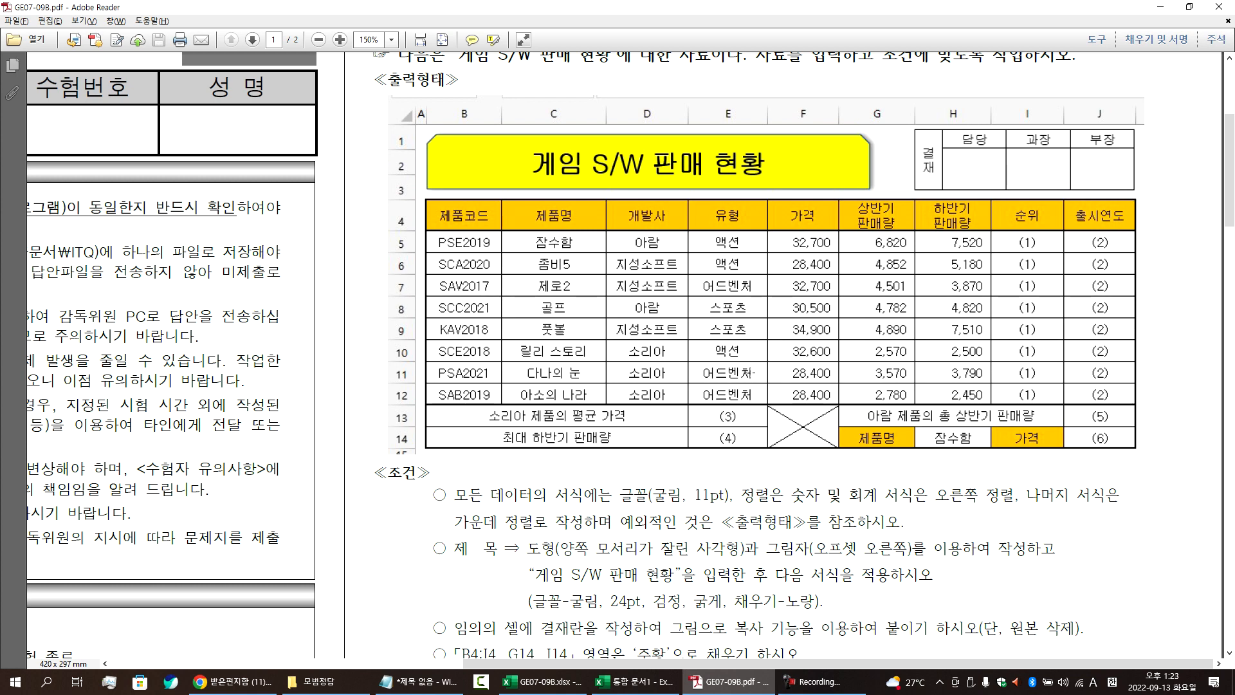
pyautogui.scroll(-5, 741, 406)
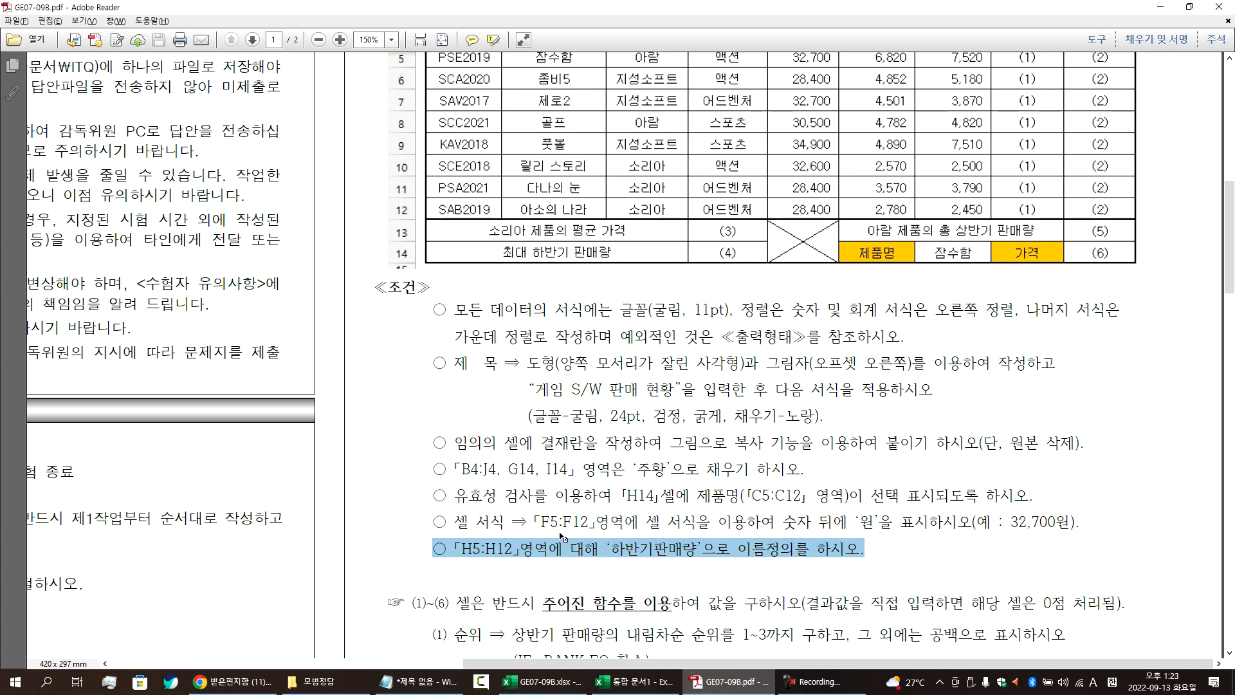
pyautogui.click(811, 516)
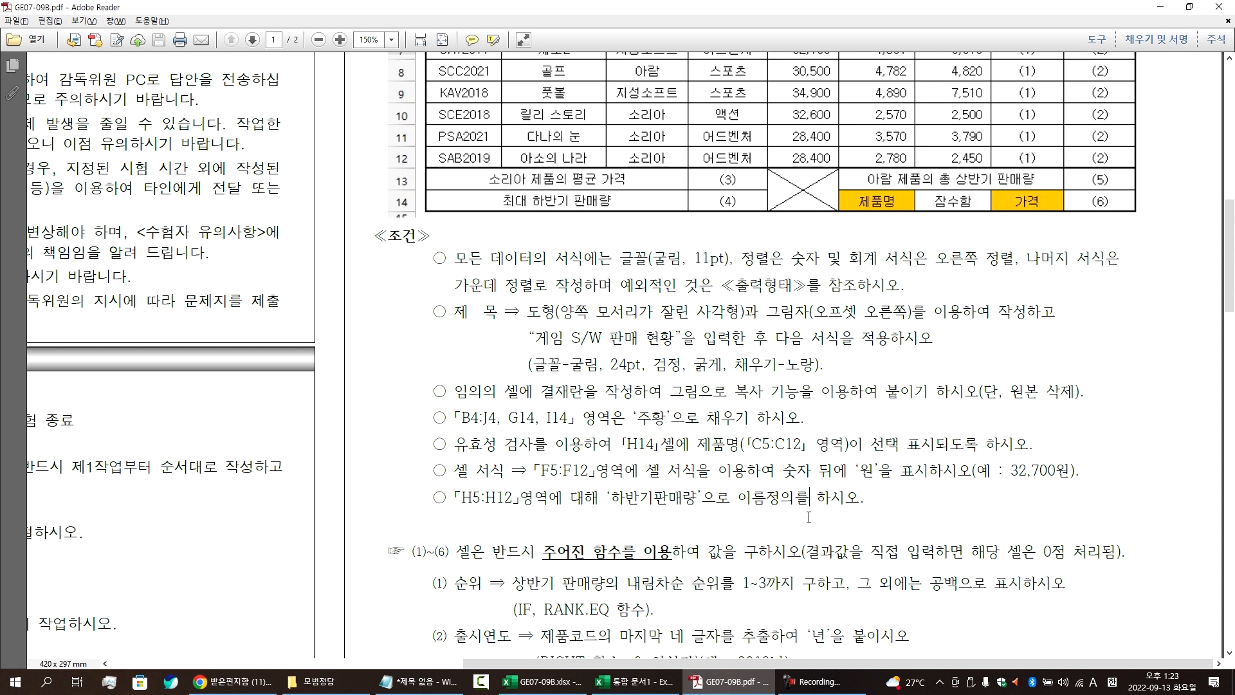
pyautogui.scroll(-3, 589, 526)
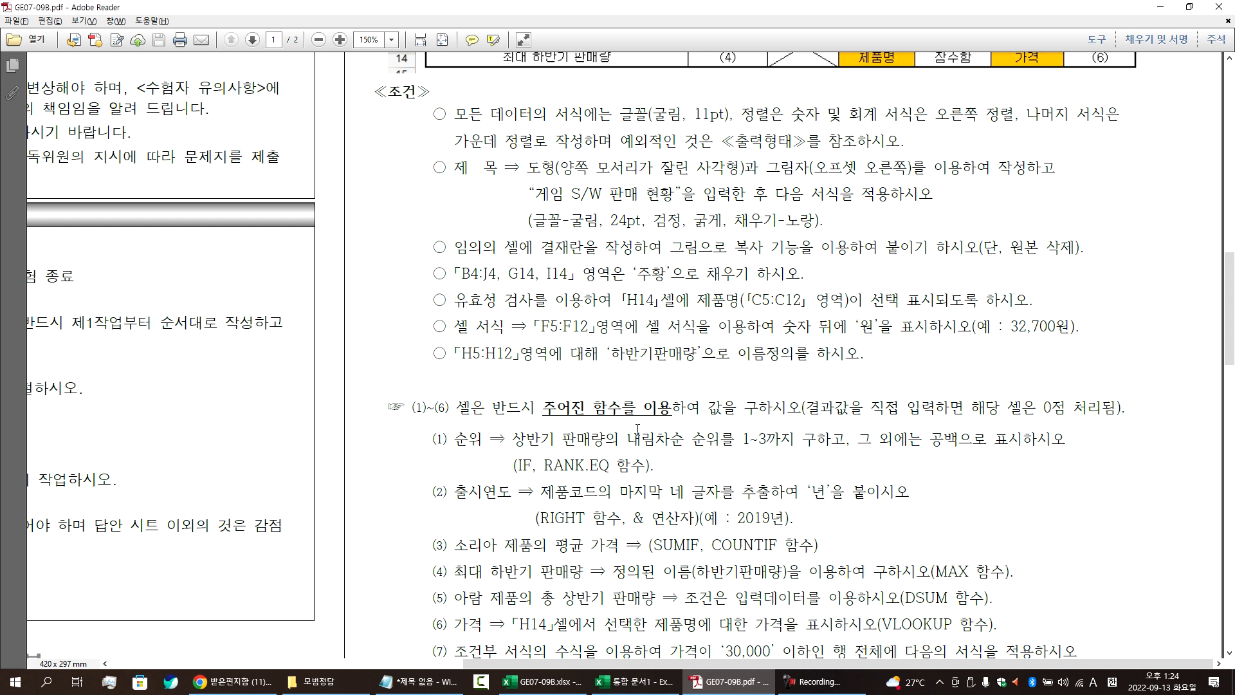
pyautogui.scroll(-2, 637, 430)
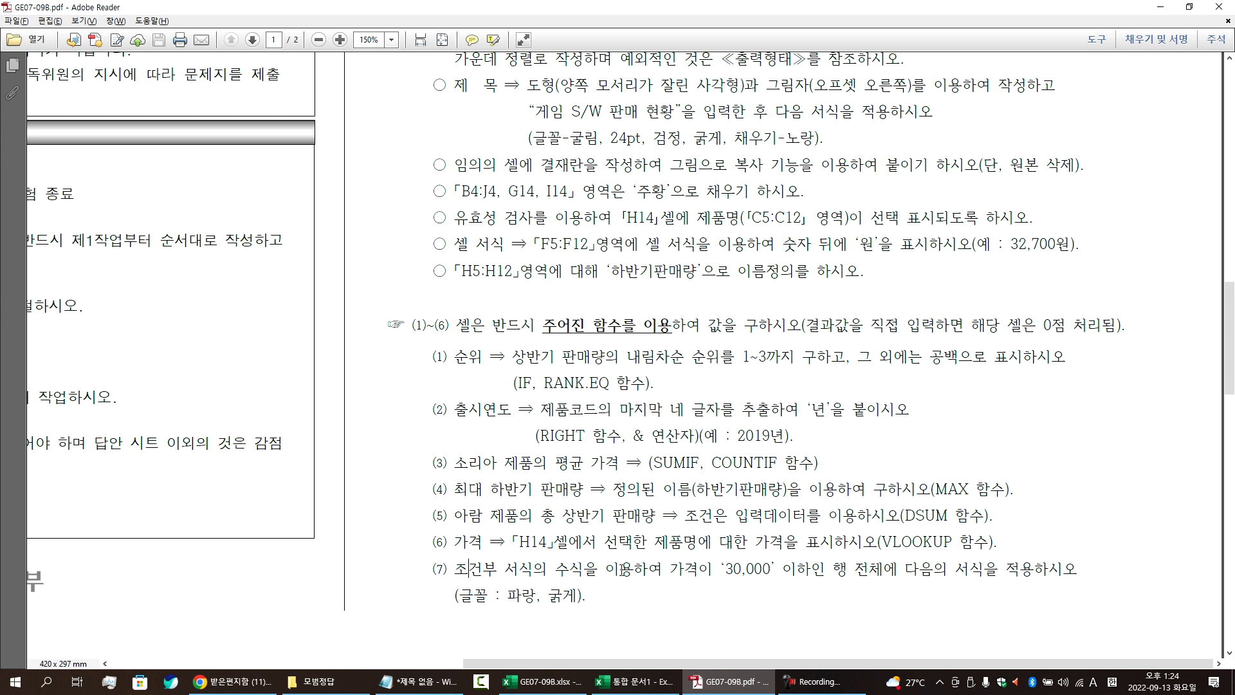
# Step: Review the 제1작업 output table in the exam PDF again and return to its conditions and function tasks
pyautogui.scroll(5, 428, 144)
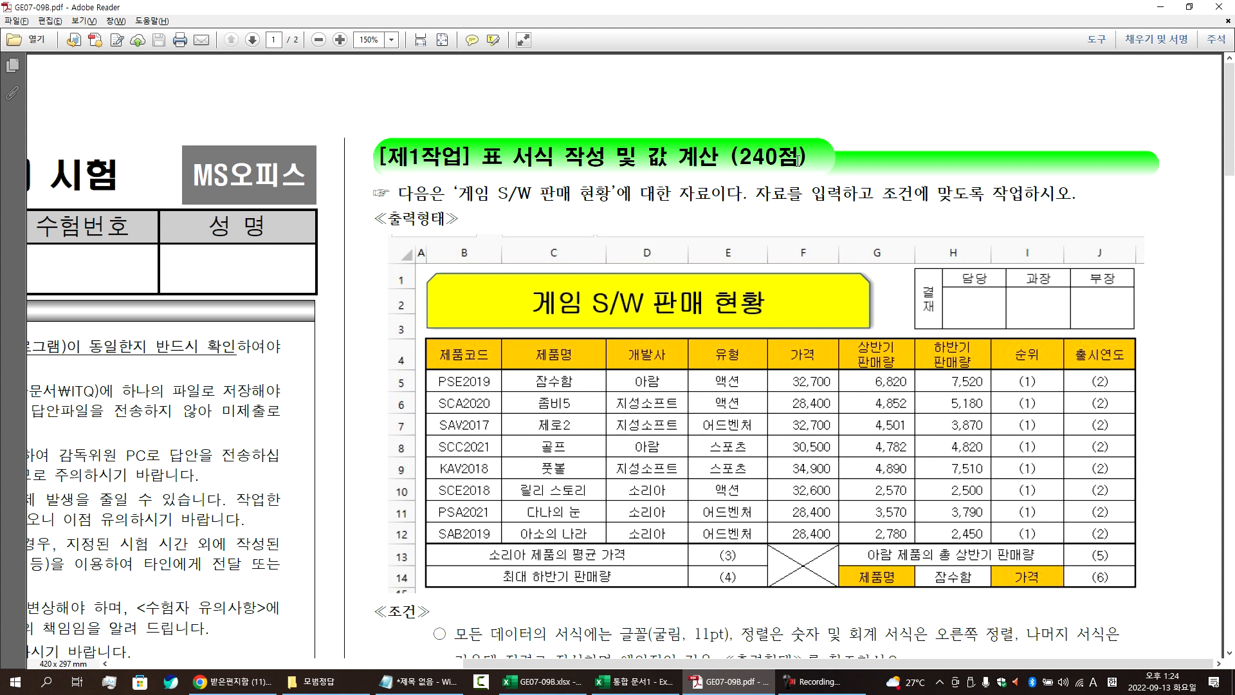
pyautogui.click(744, 311)
pyautogui.click(688, 314)
pyautogui.scroll(-5, 739, 391)
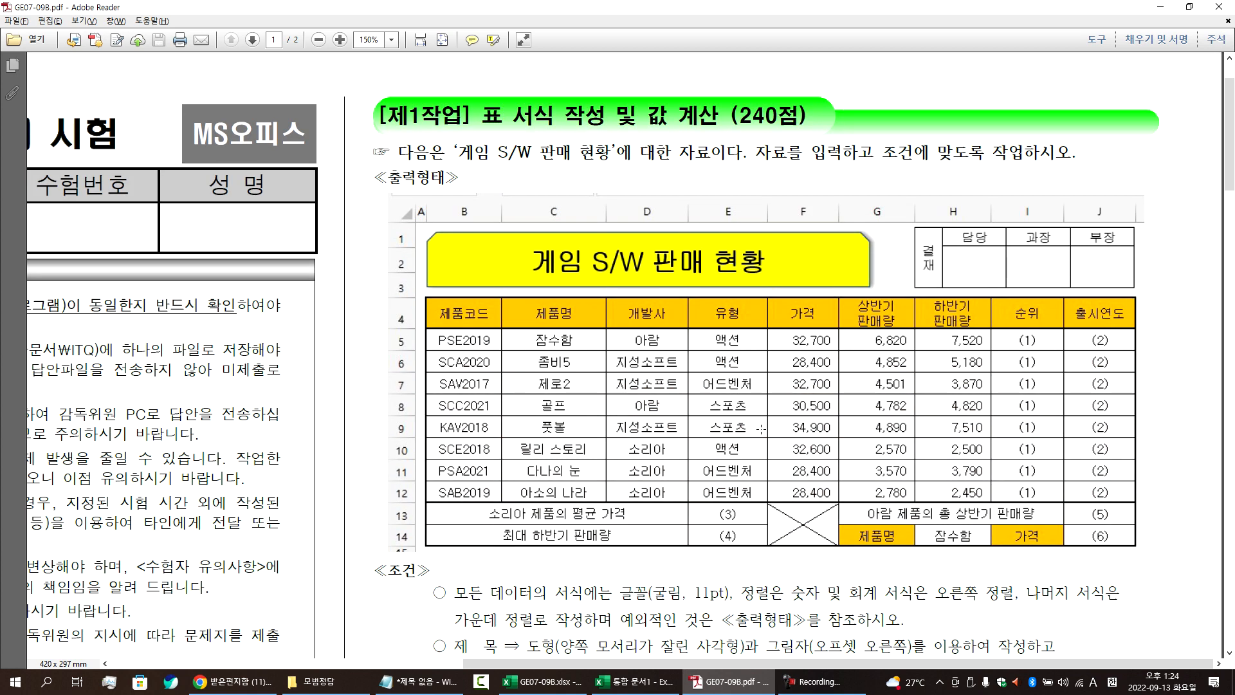
pyautogui.scroll(-6, 761, 424)
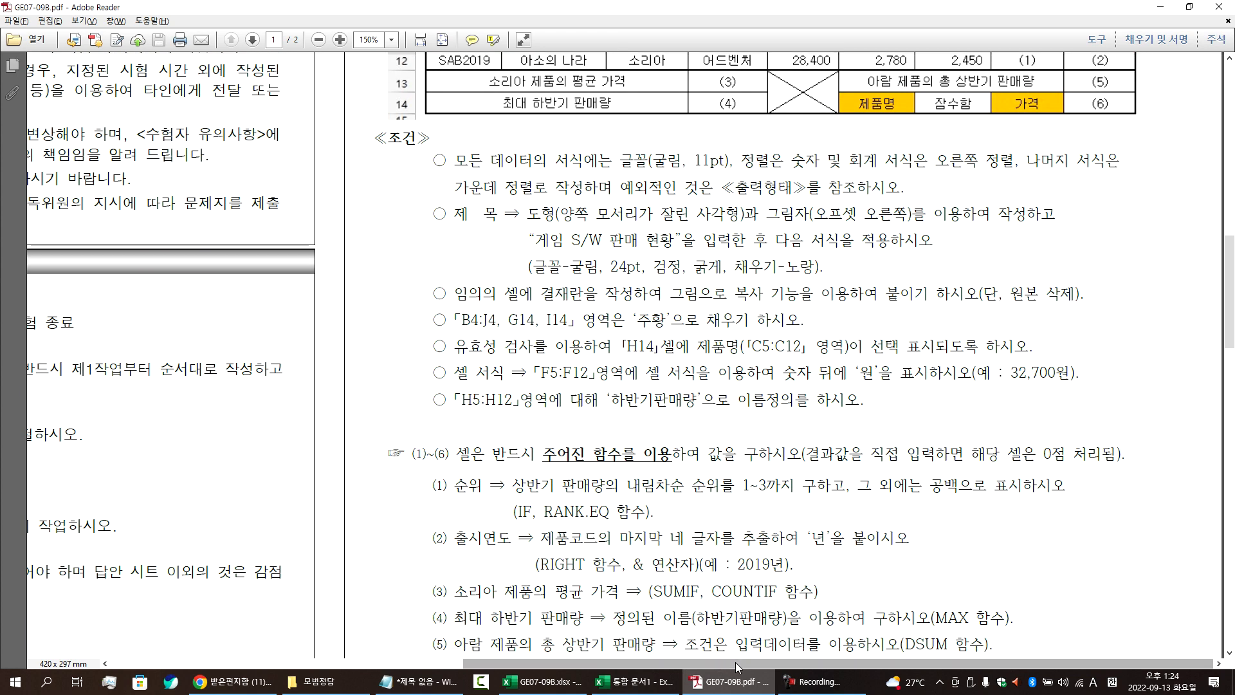
# Step: In the Notepad notes, highlight 계산작업 in item 3 and insert a space before "(단순 계산"
pyautogui.click(418, 681)
pyautogui.scroll(8, 398, 434)
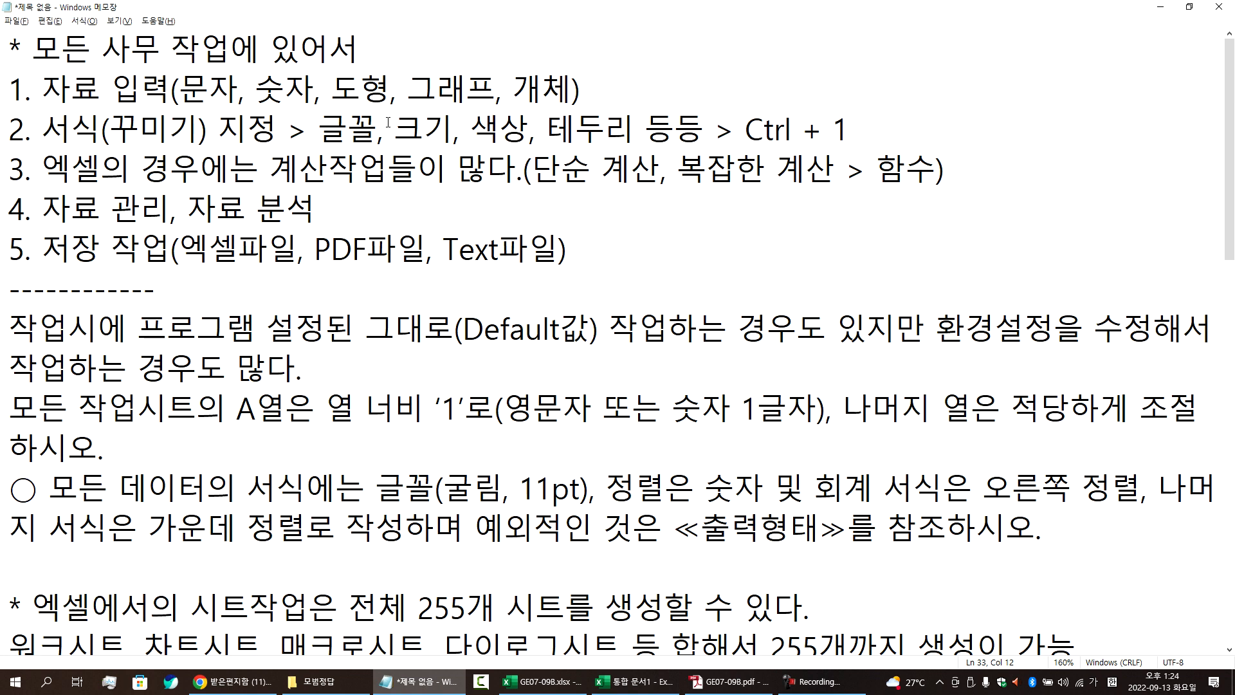
pyautogui.moveTo(276, 159); pyautogui.dragTo(400, 162)
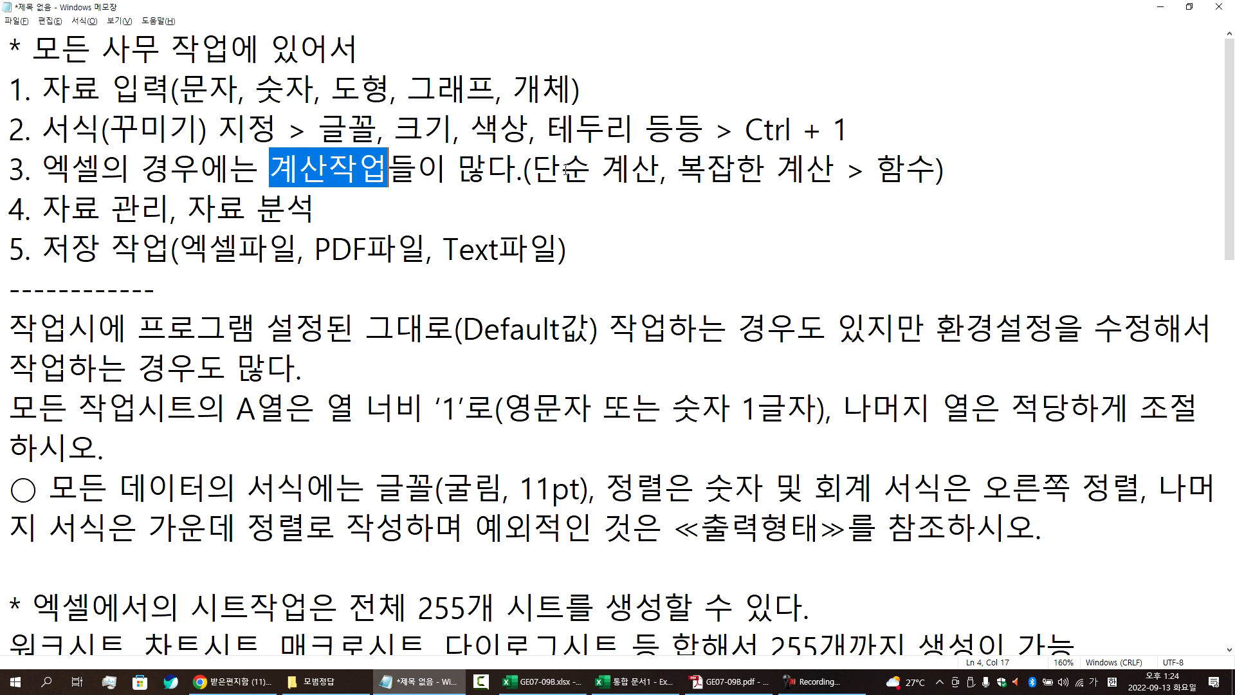
pyautogui.click(521, 171)
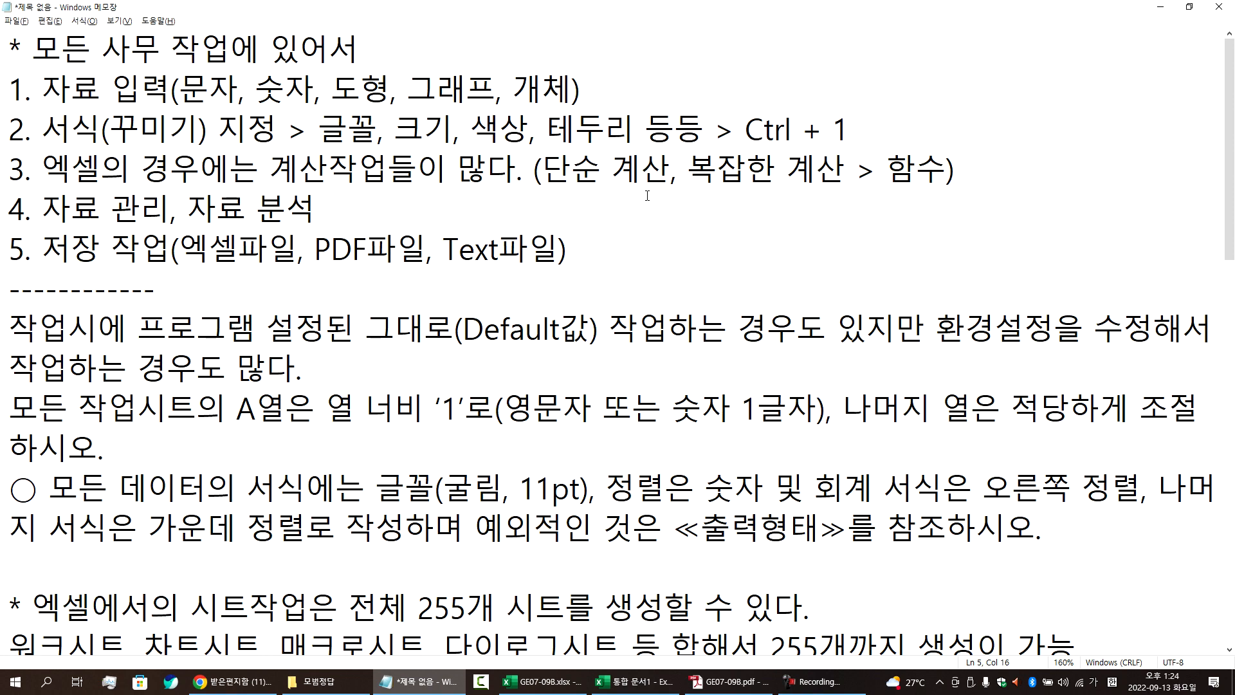
# Step: Recheck the conditions and function tasks in the exam PDF, then return to the Notepad notes
pyautogui.hotkey('alt', 'Tab')
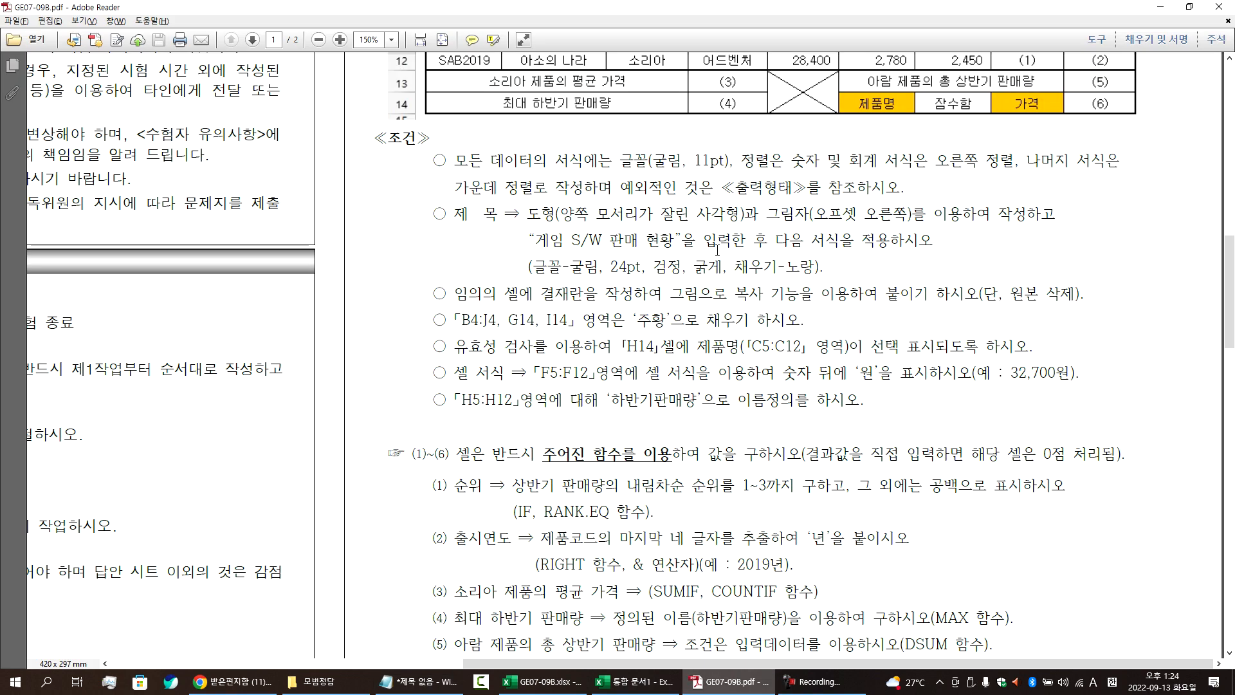
pyautogui.scroll(1, 717, 249)
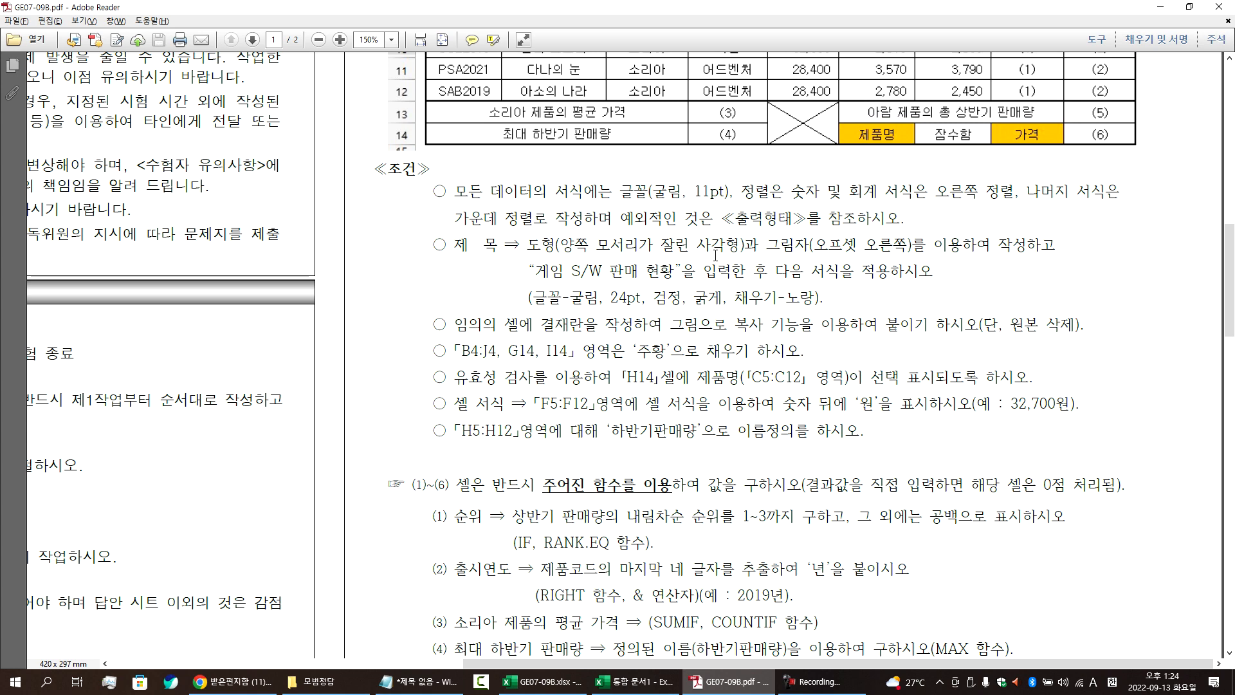
pyautogui.scroll(-5, 717, 257)
pyautogui.hotkey('alt', 'Tab')
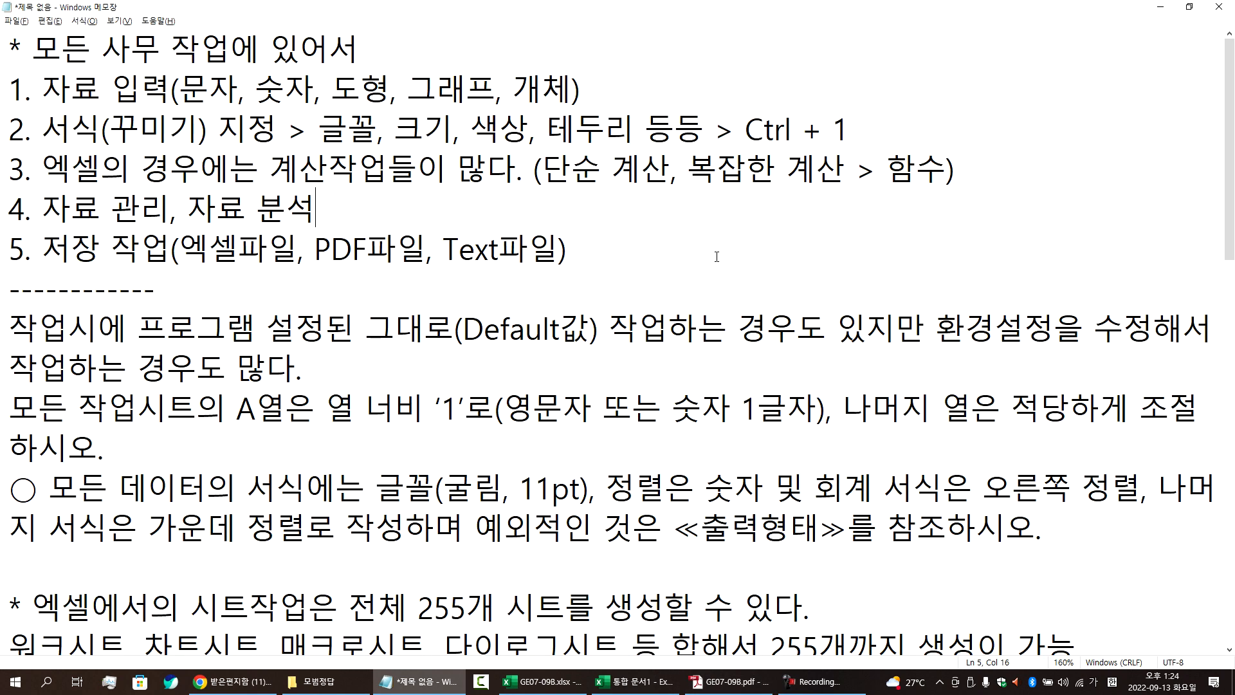
# Step: Switch to the GE07-09B.xlsx answer workbook and look through its sheets from 제1작업 to the 제4작업 chart
pyautogui.hotkey('alt', 'Tab')
pyautogui.hotkey('alt', 'Tab')
pyautogui.hotkey('alt', 'Tab')
pyautogui.hotkey('alt', 'Tab')
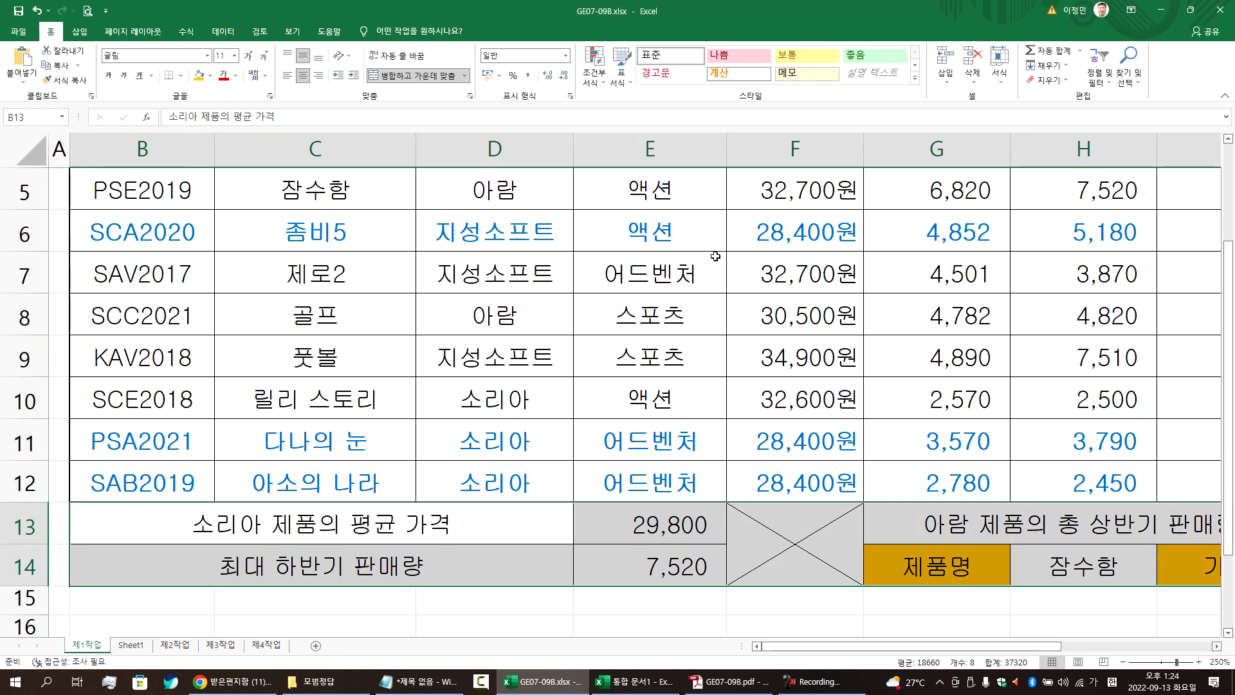
pyautogui.hotkey('ctrl', 'pagedown')
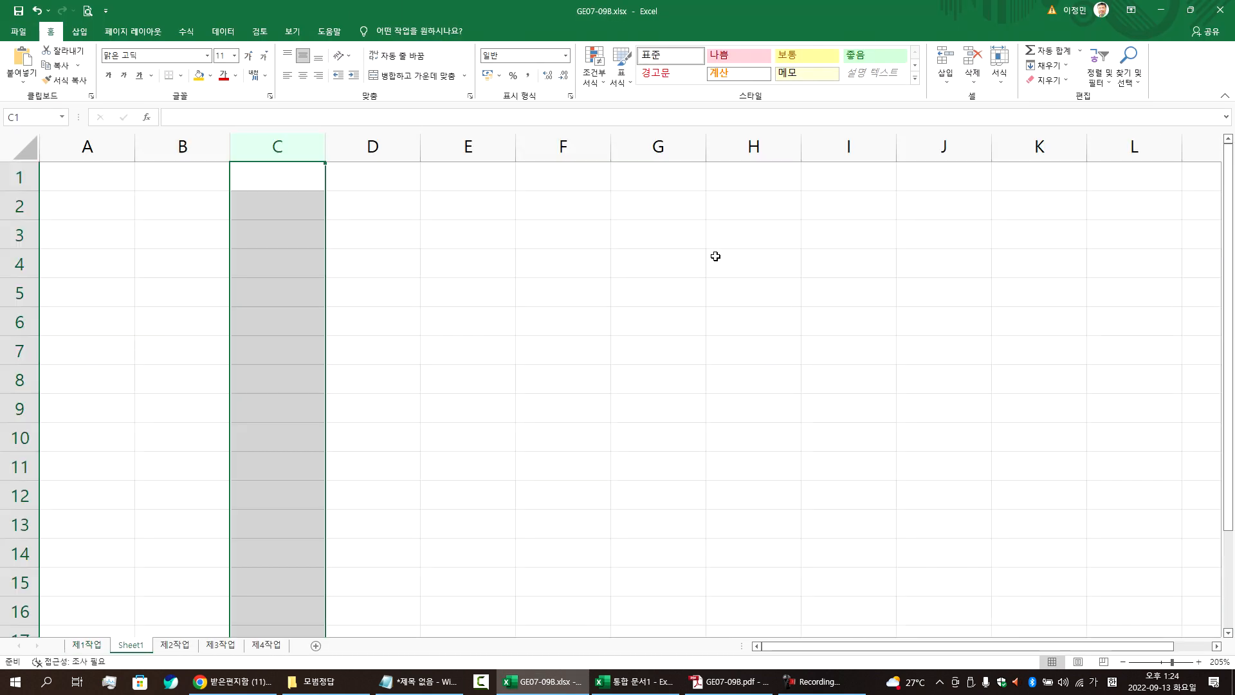
pyautogui.hotkey('ctrl', 'Home')
pyautogui.hotkey('ctrl', 'pagedown')
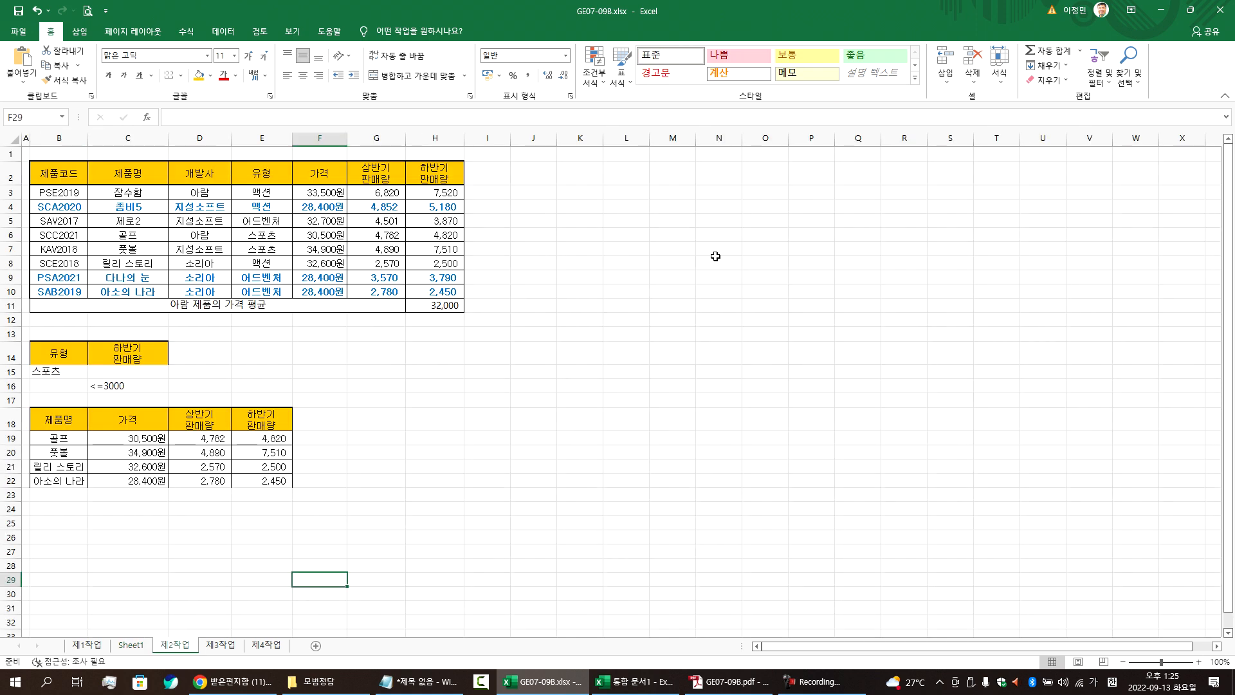
pyautogui.hotkey('ctrl', 'pagedown')
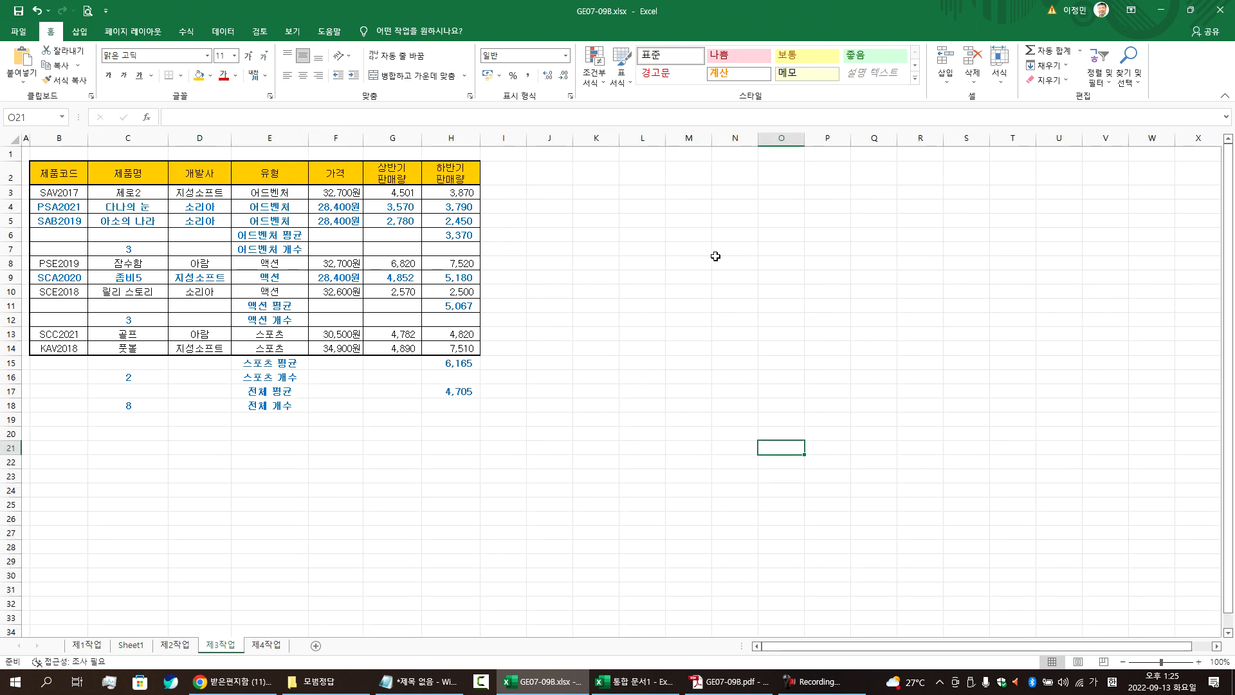
pyautogui.hotkey('ctrl', 'pagedown')
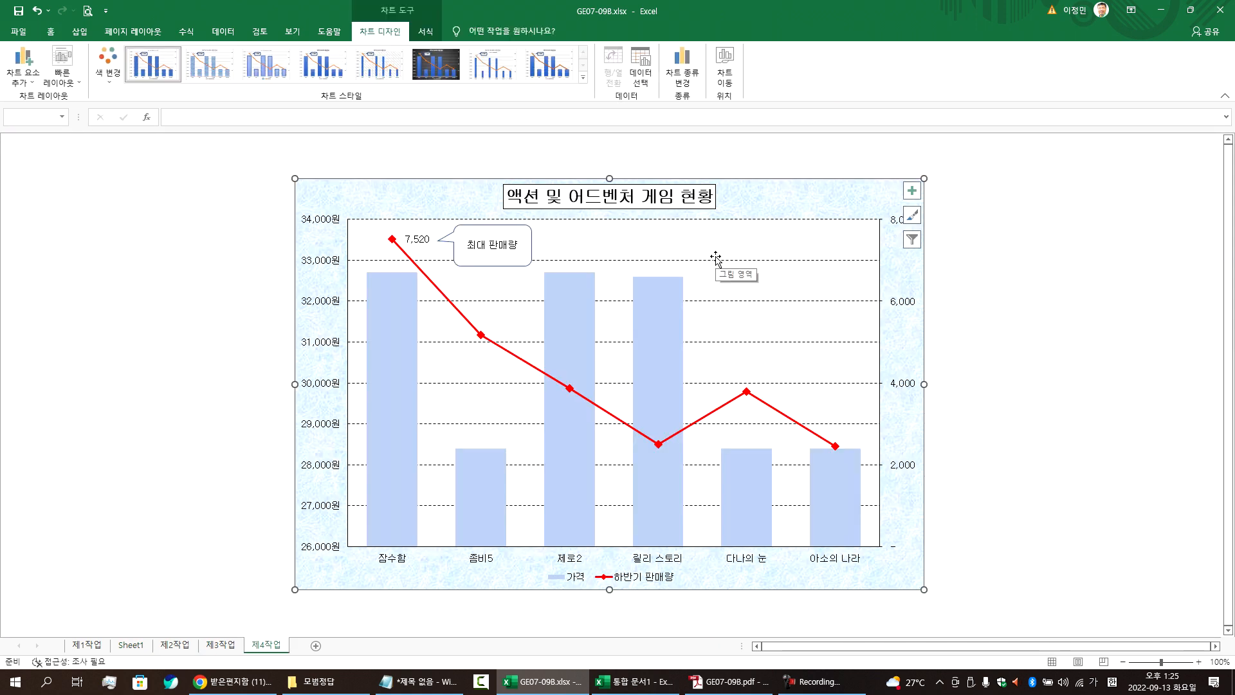
# Step: Go back to the 제1작업 sheet, view its completed table down to row 14, and return to the Notepad notes
pyautogui.hotkey('ctrl', 'pageup')
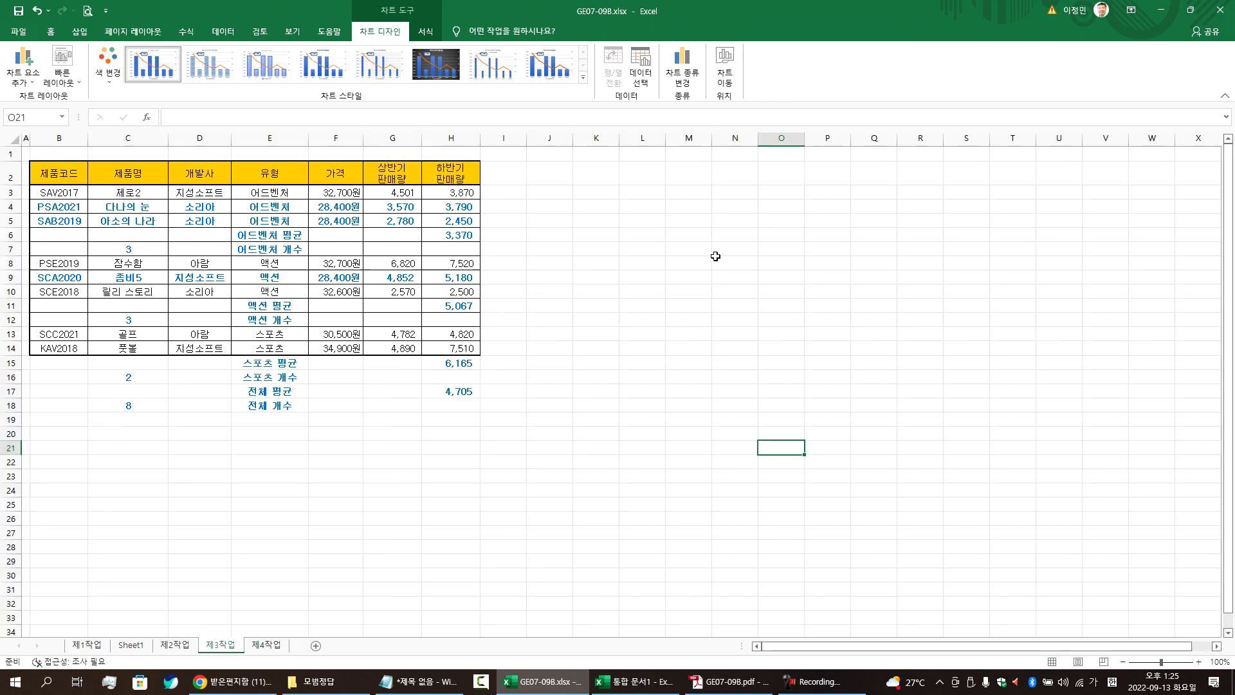
pyautogui.hotkey('ctrl', 'pageup')
pyautogui.hotkey('ctrl', 'pageup')
pyautogui.hotkey('ctrl', 'pageup')
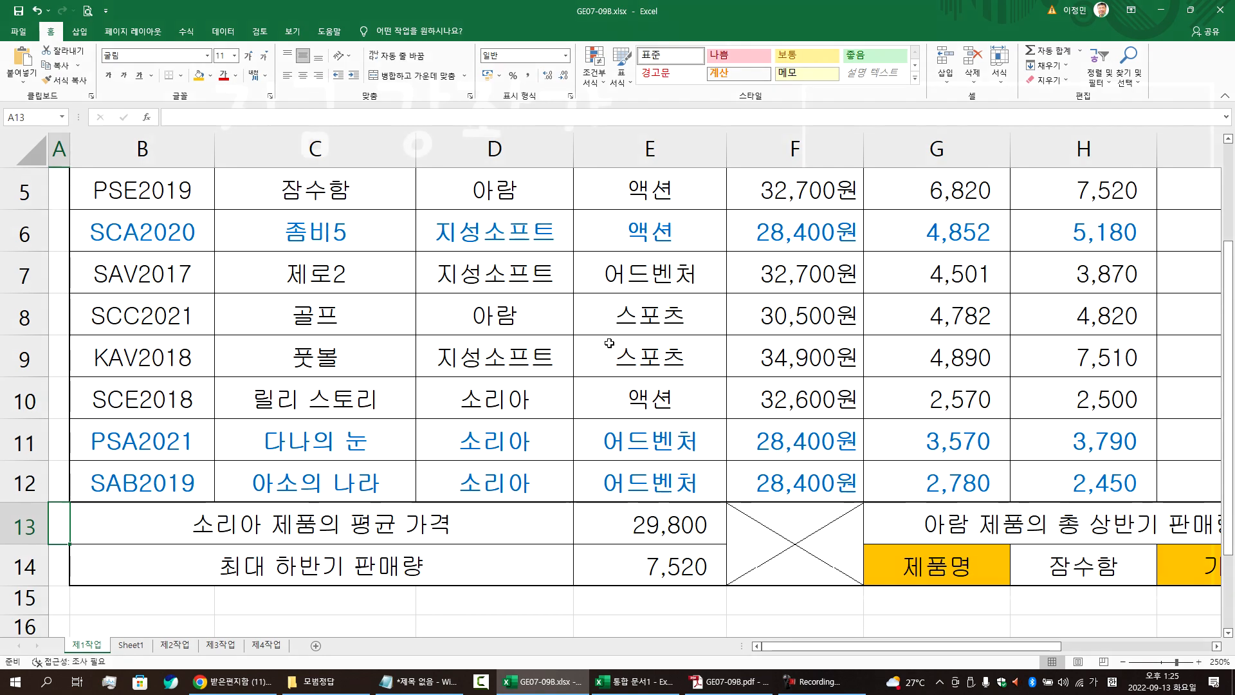
pyautogui.scroll(-3, 609, 342)
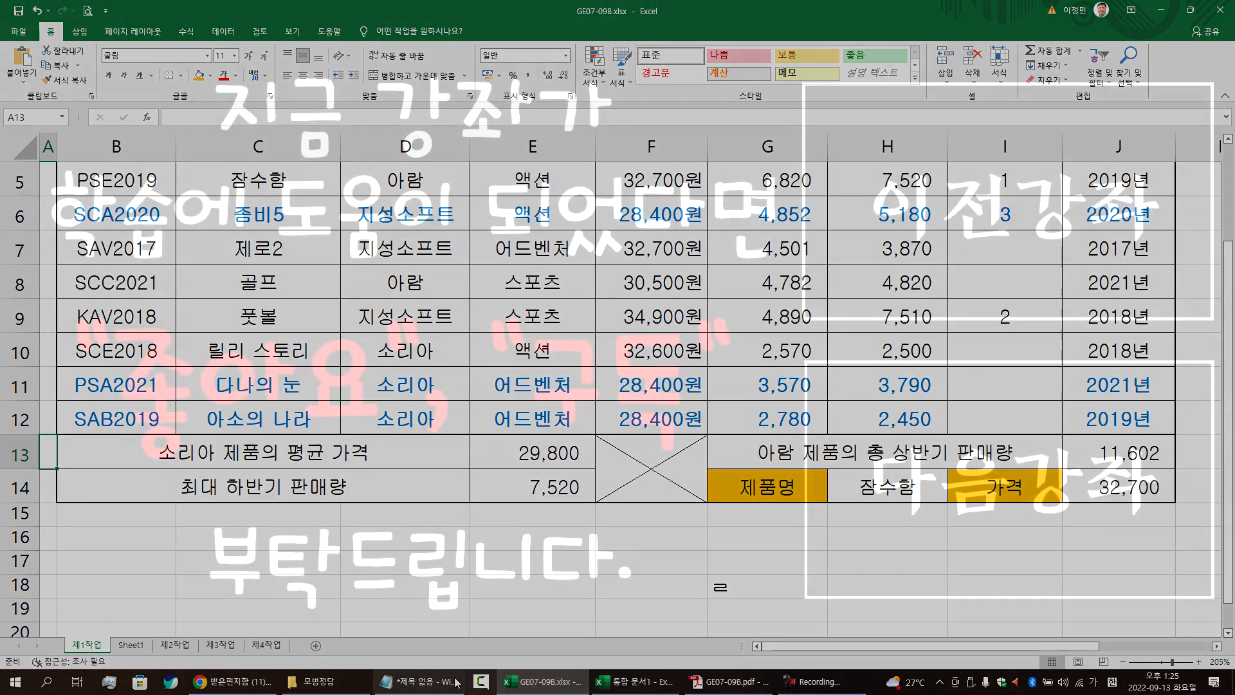
pyautogui.click(455, 681)
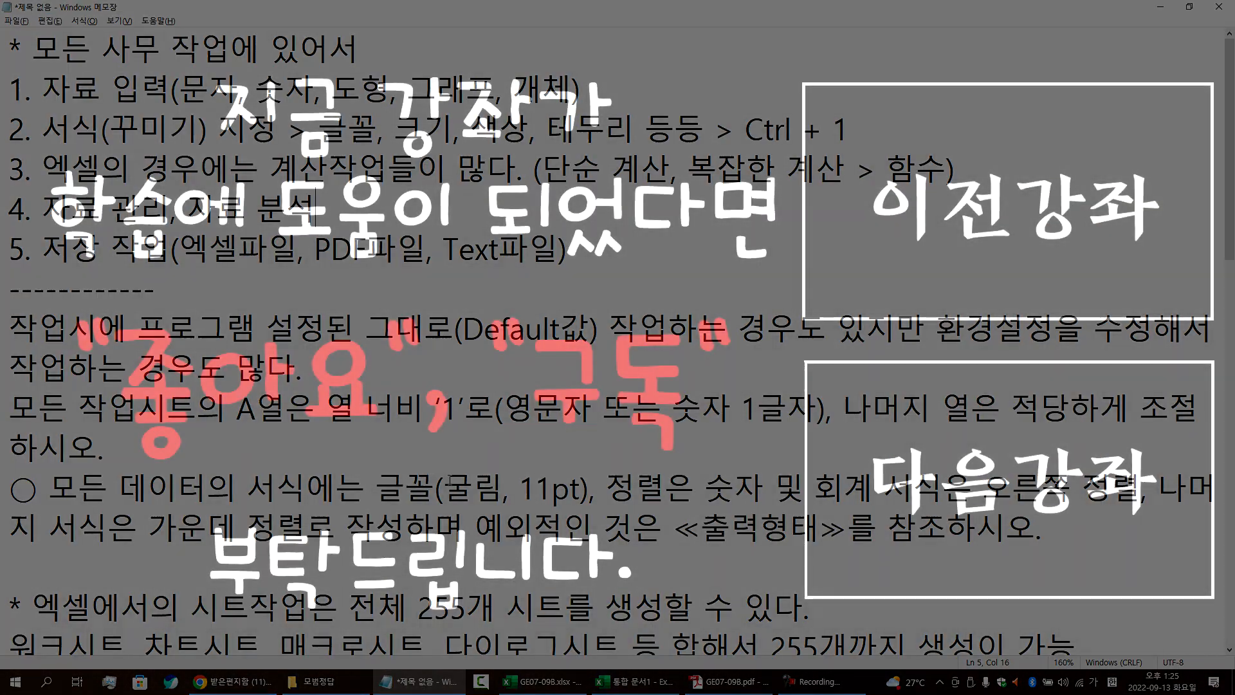